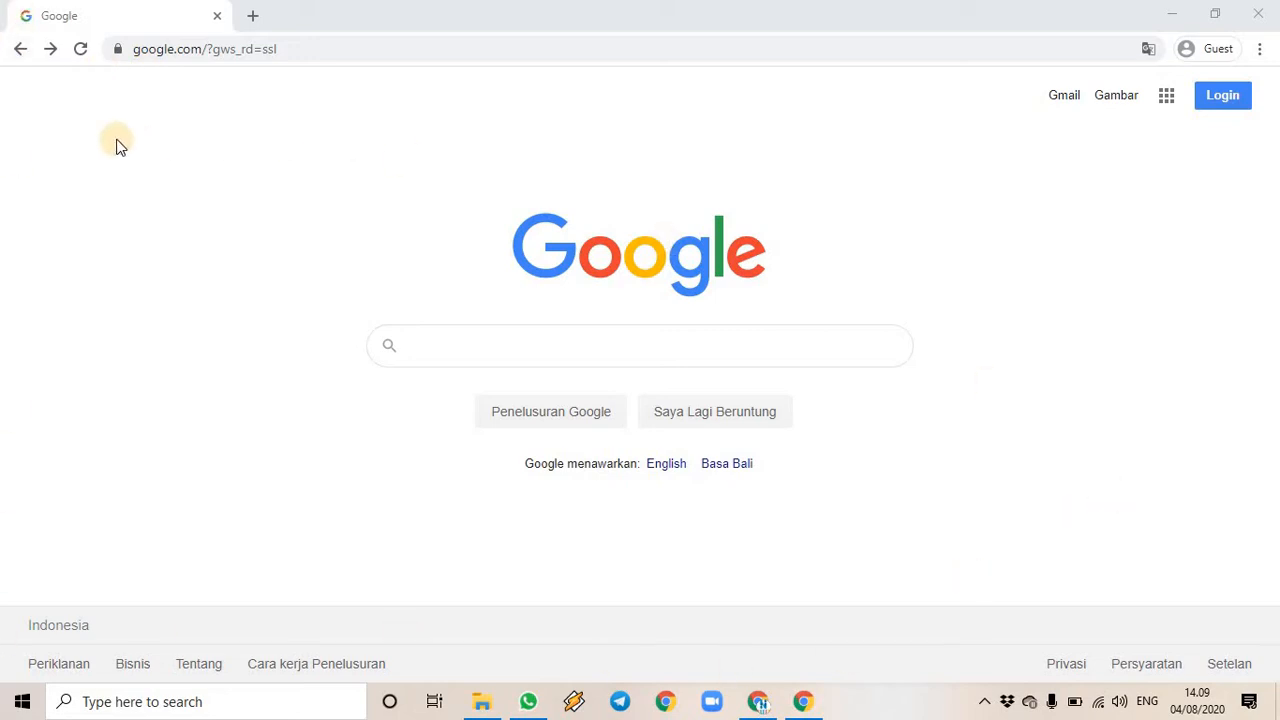
- Go to business.google.com in Chrome, correcting the mistyped address
left_click(311, 49)
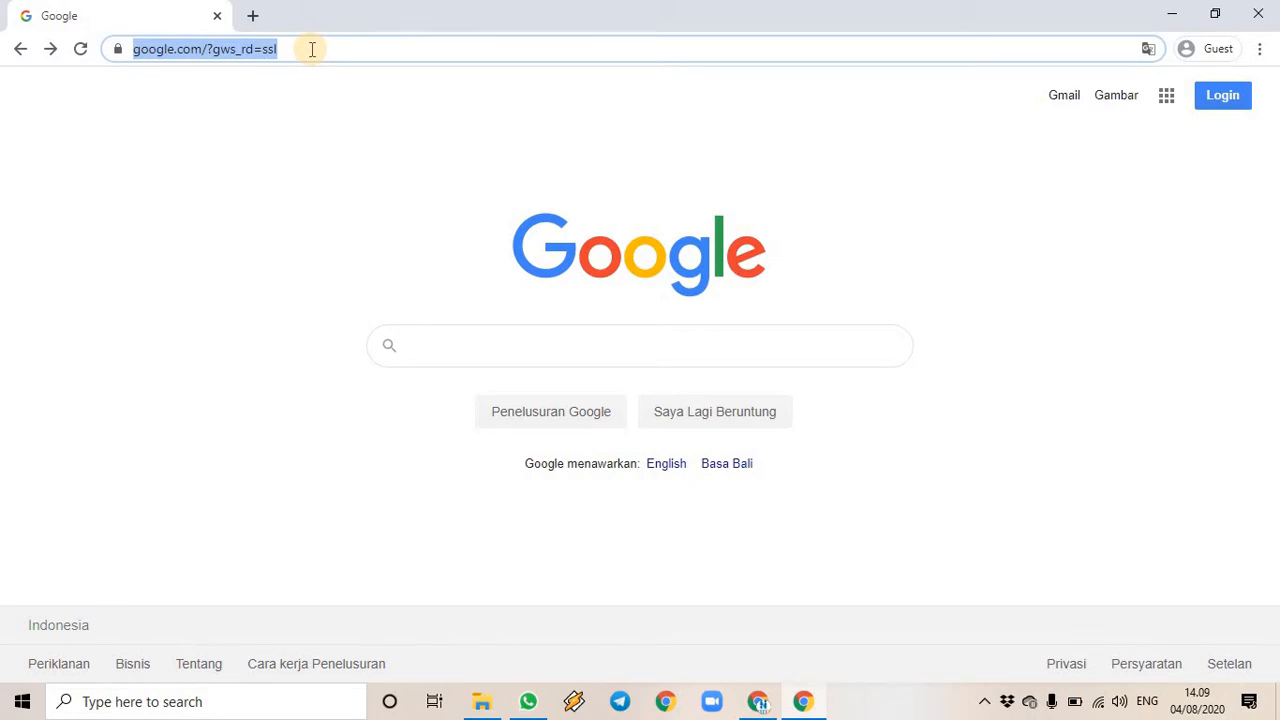
type("busines")
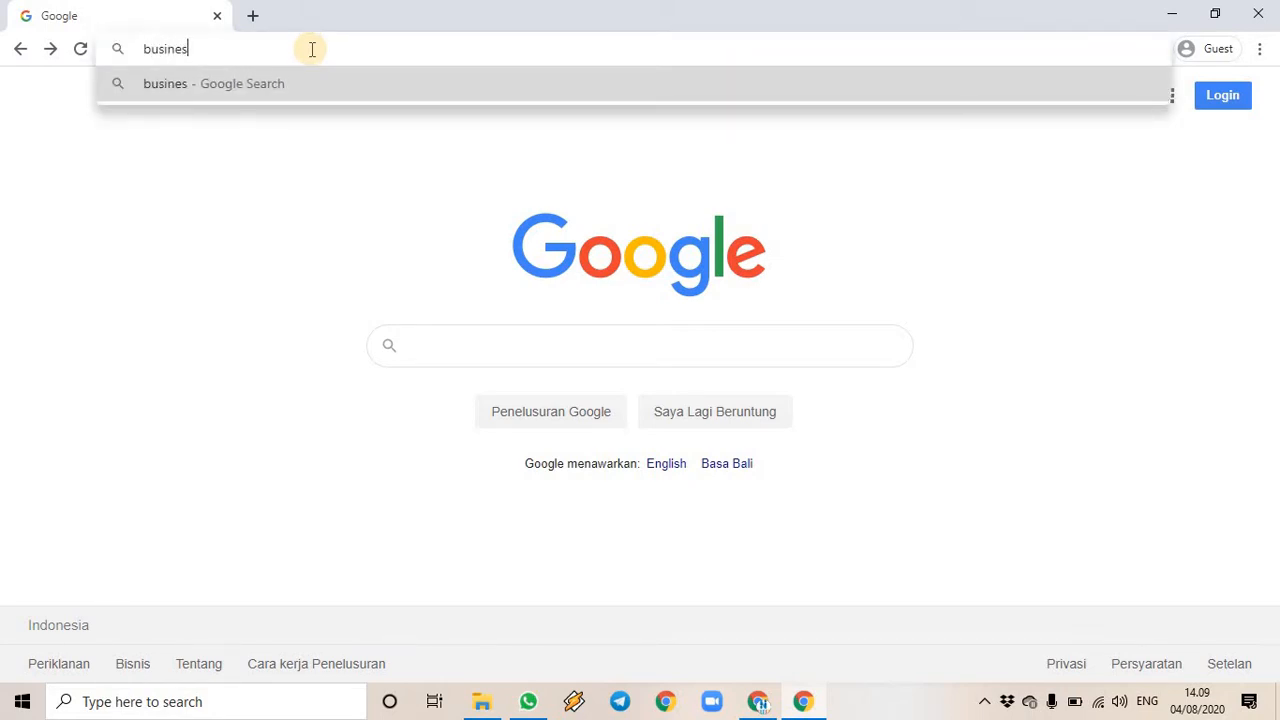
type("s.googole.")
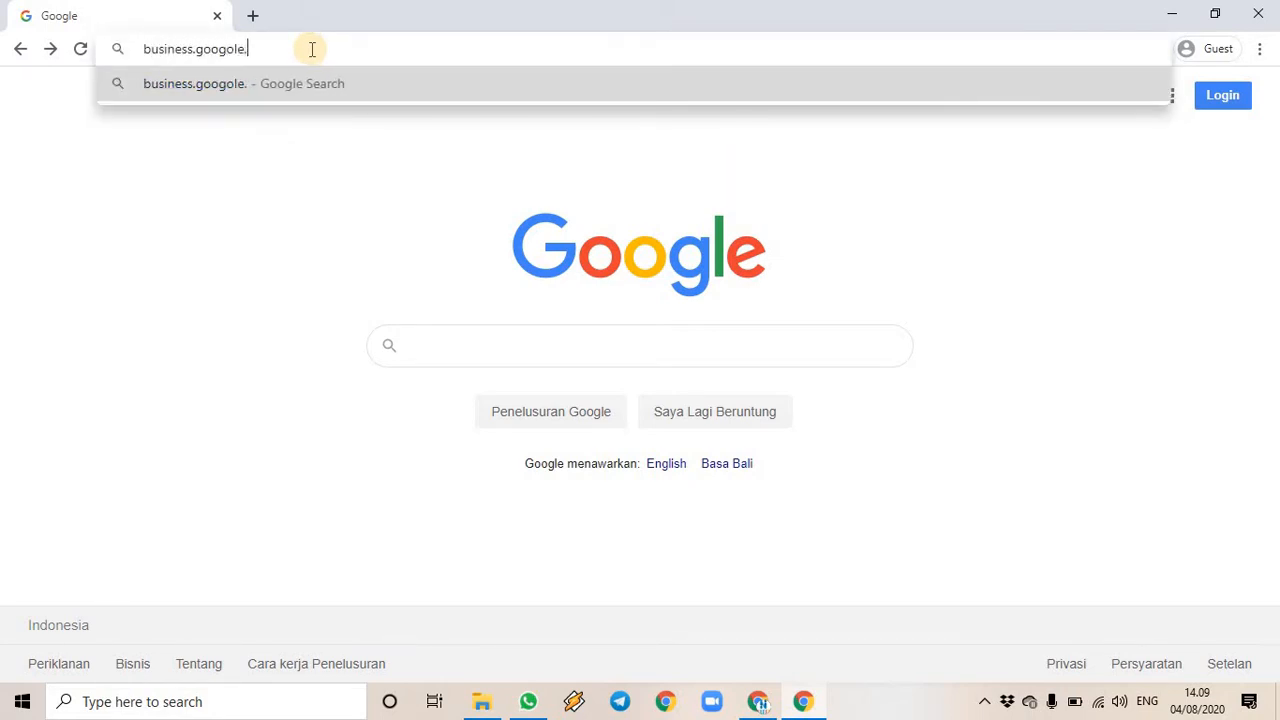
key("BackSpace")
key("BackSpace")
key("BackSpace")
key("BackSpace")
type("le.com")
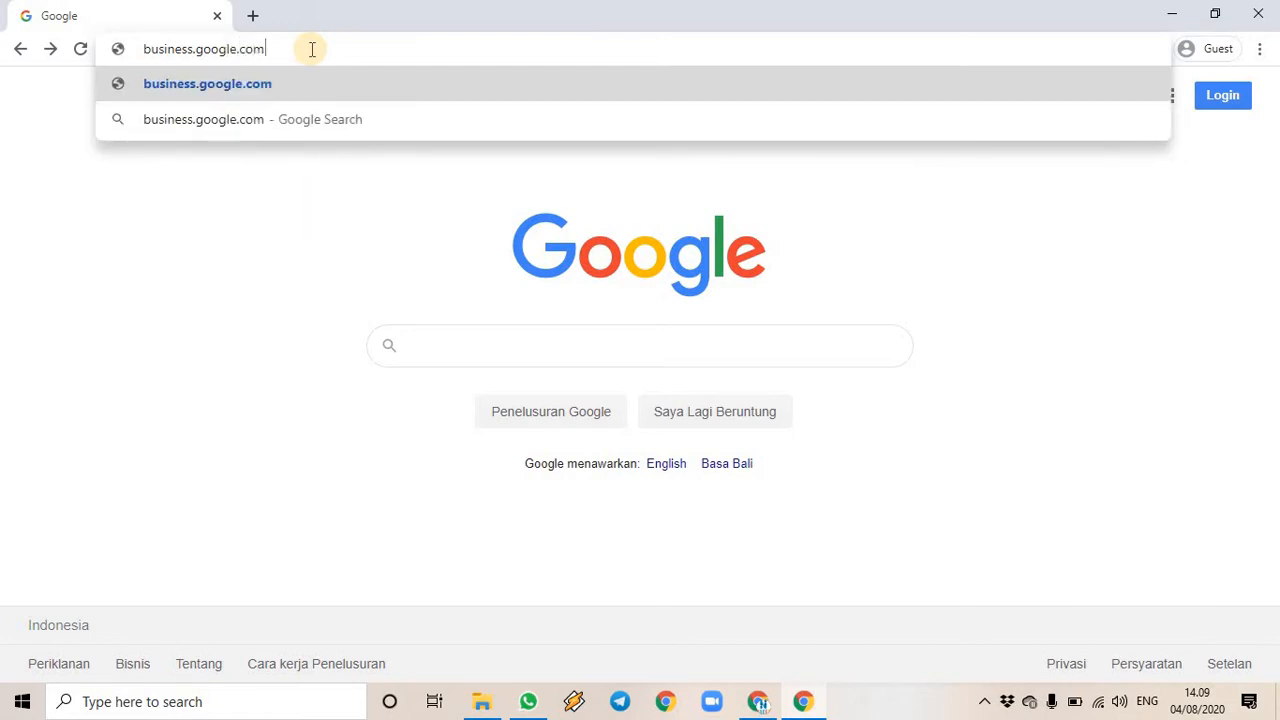
key("Return")
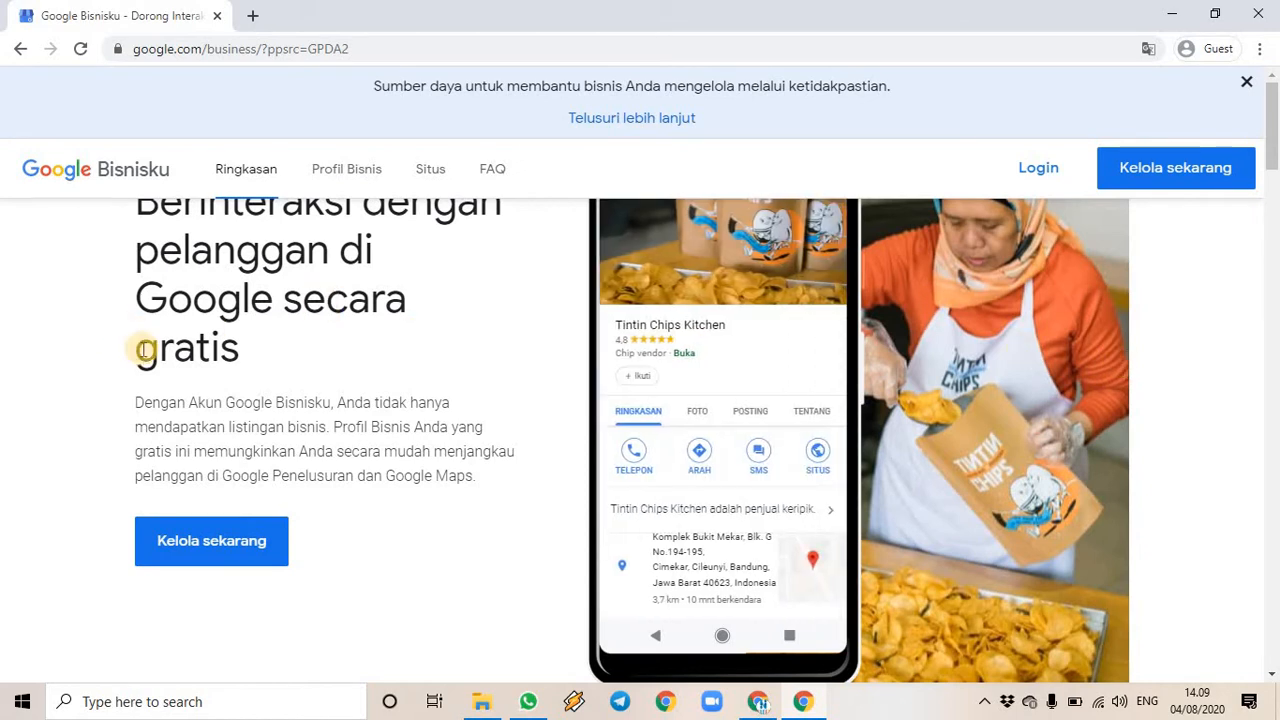
scroll(425, 318, "down", 6)
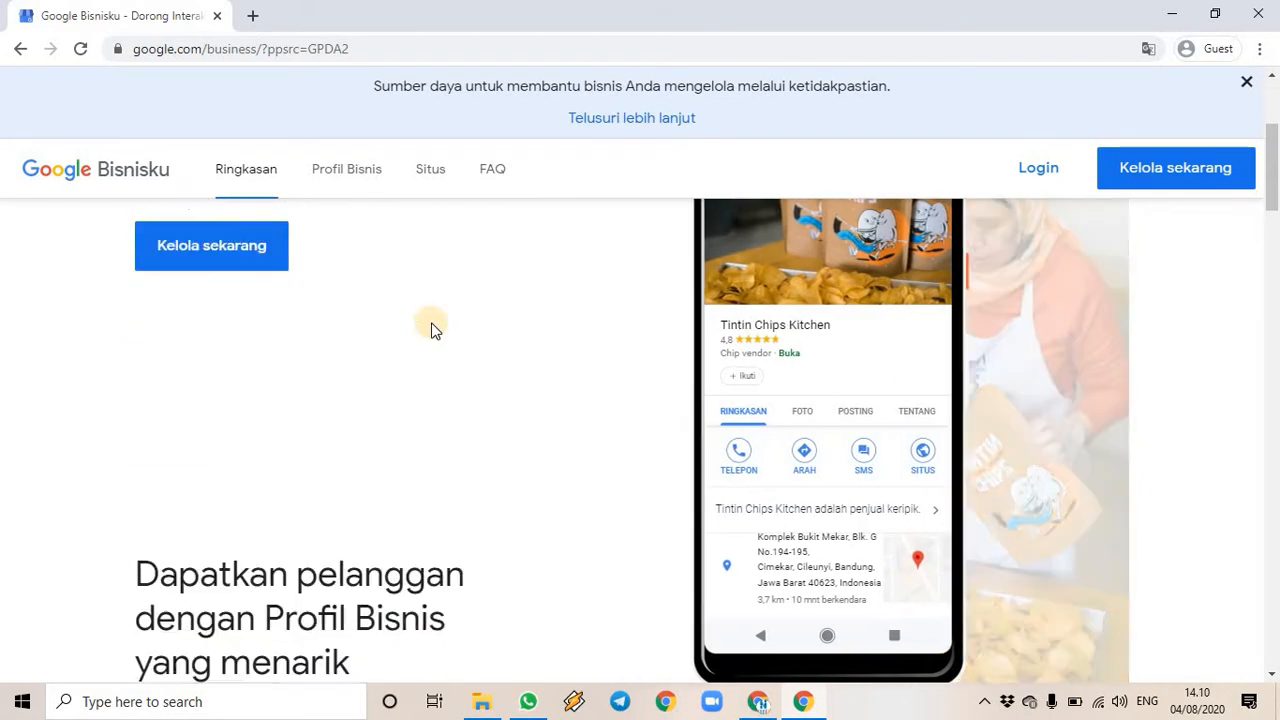
scroll(523, 333, "down", 3)
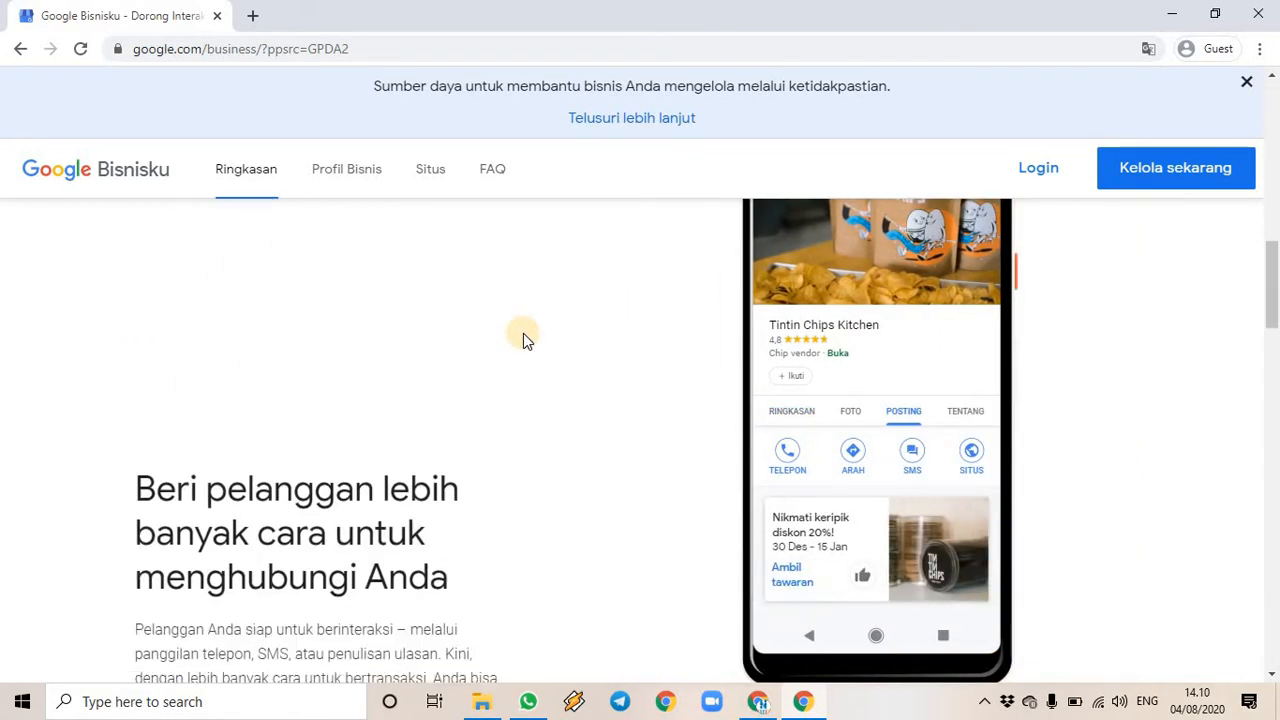
scroll(515, 328, "down", 3)
scroll(502, 340, "down", 5)
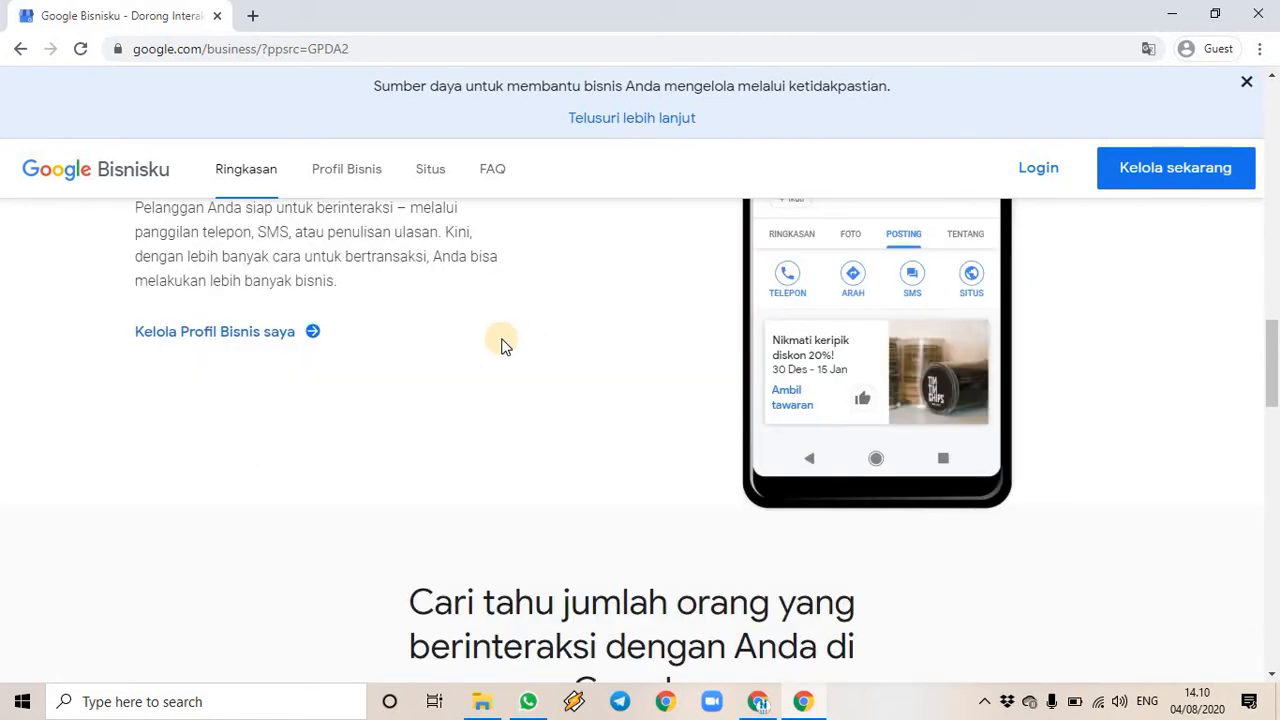
scroll(502, 344, "down", 5)
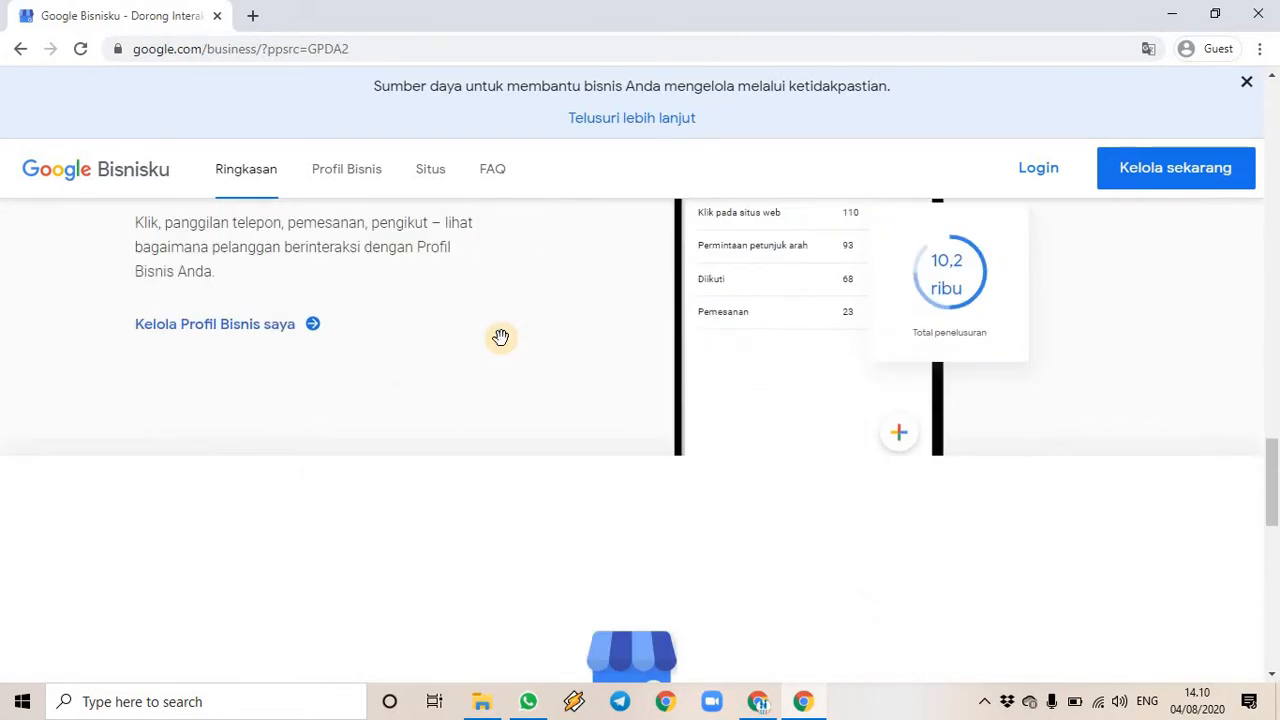
scroll(500, 337, "down", 4)
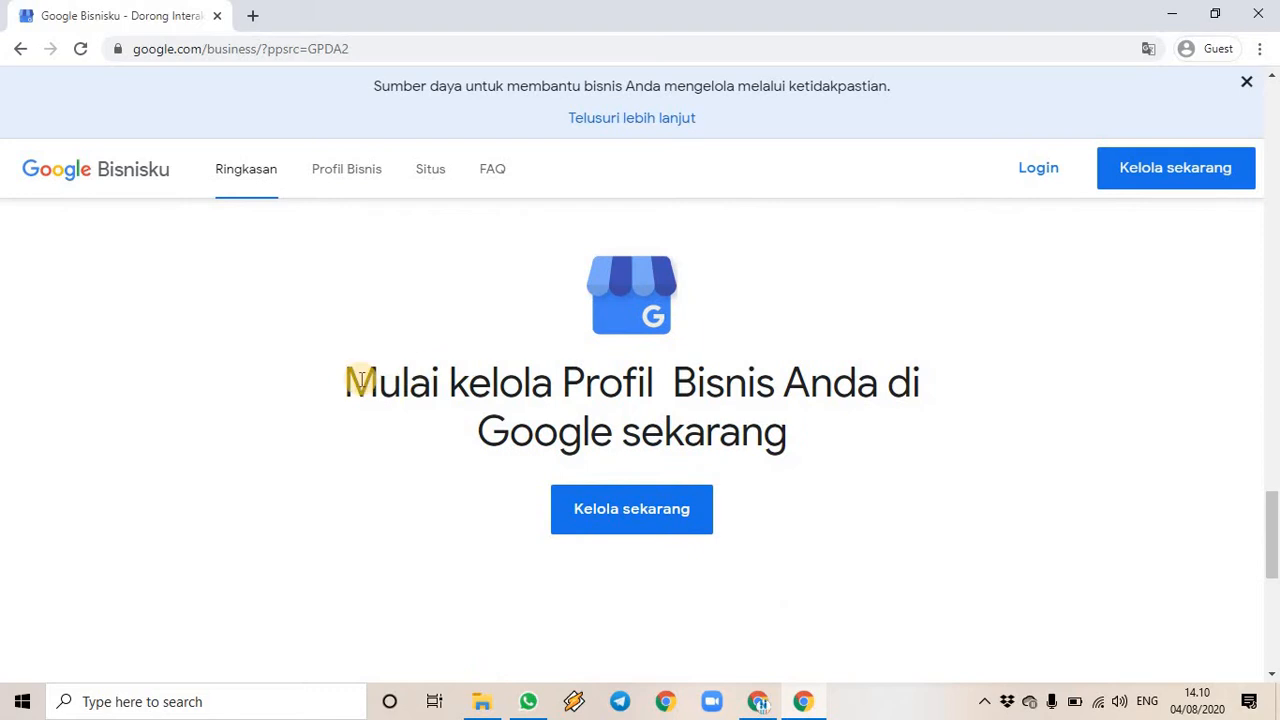
scroll(315, 327, "down", 3)
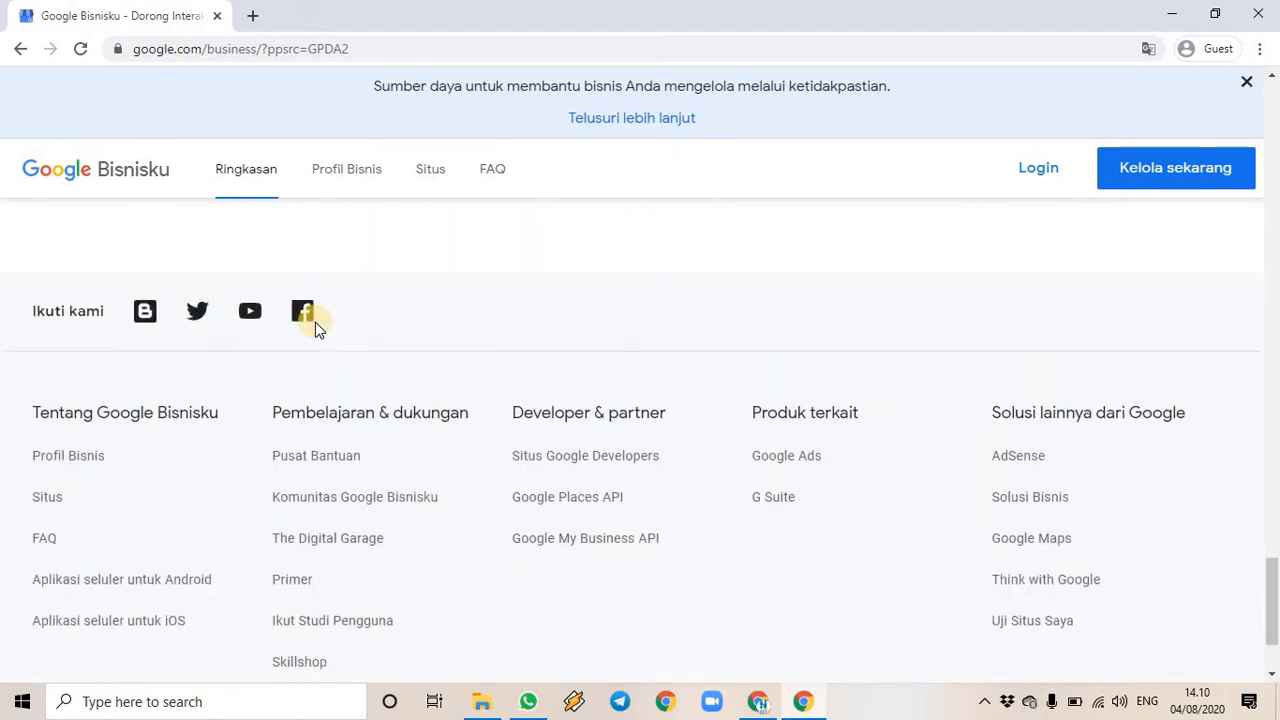
scroll(857, 394, "up", 8)
scroll(921, 385, "up", 6)
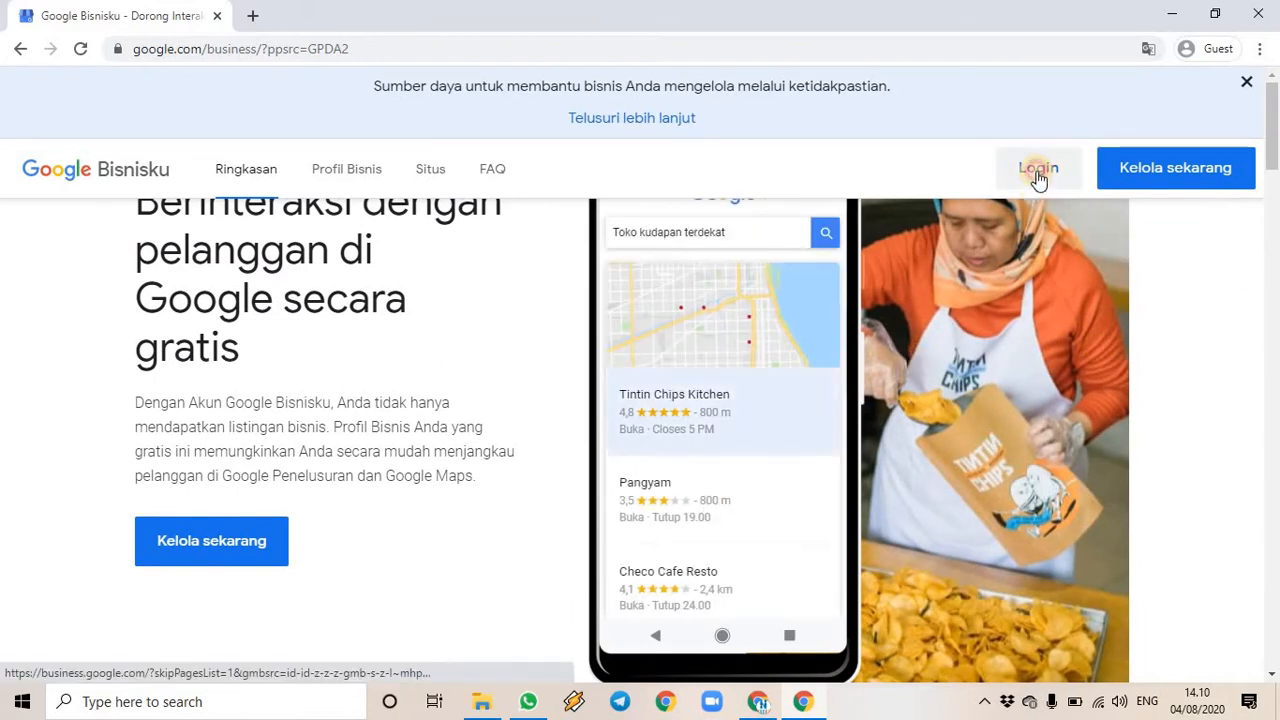
- Log in to Google Bisnisku with the business account's e-mail and password
left_click(1038, 172)
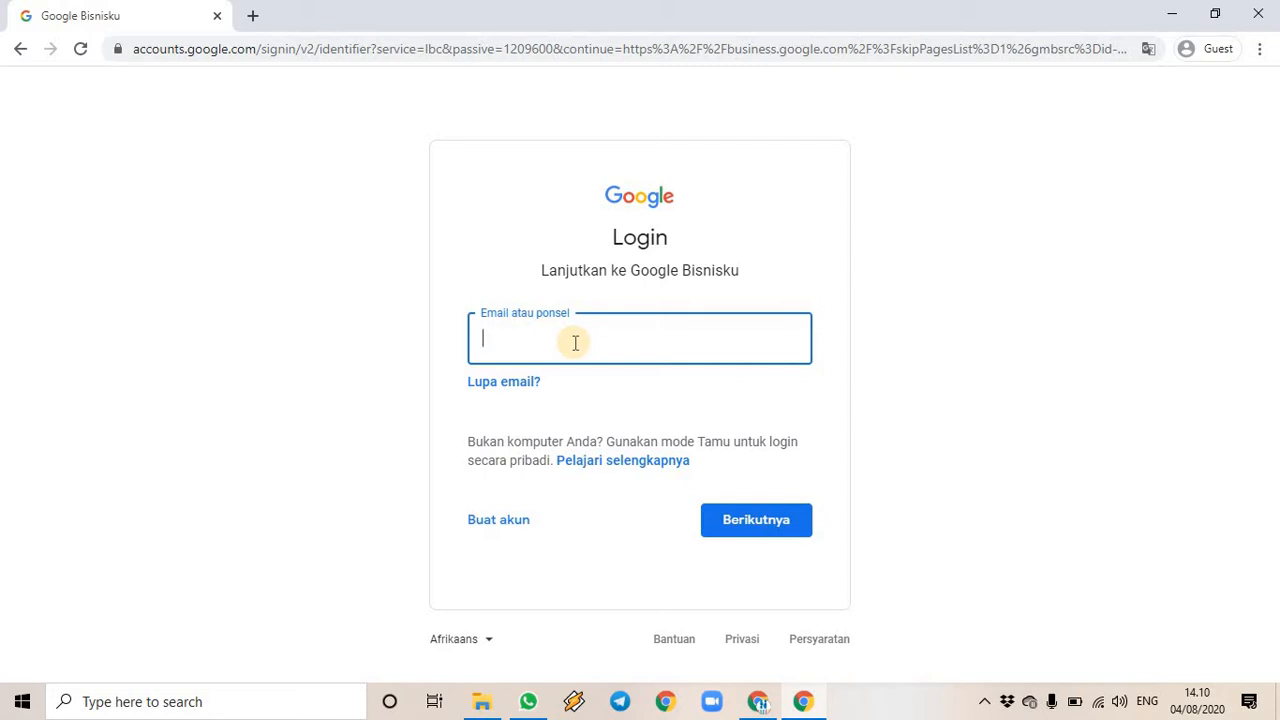
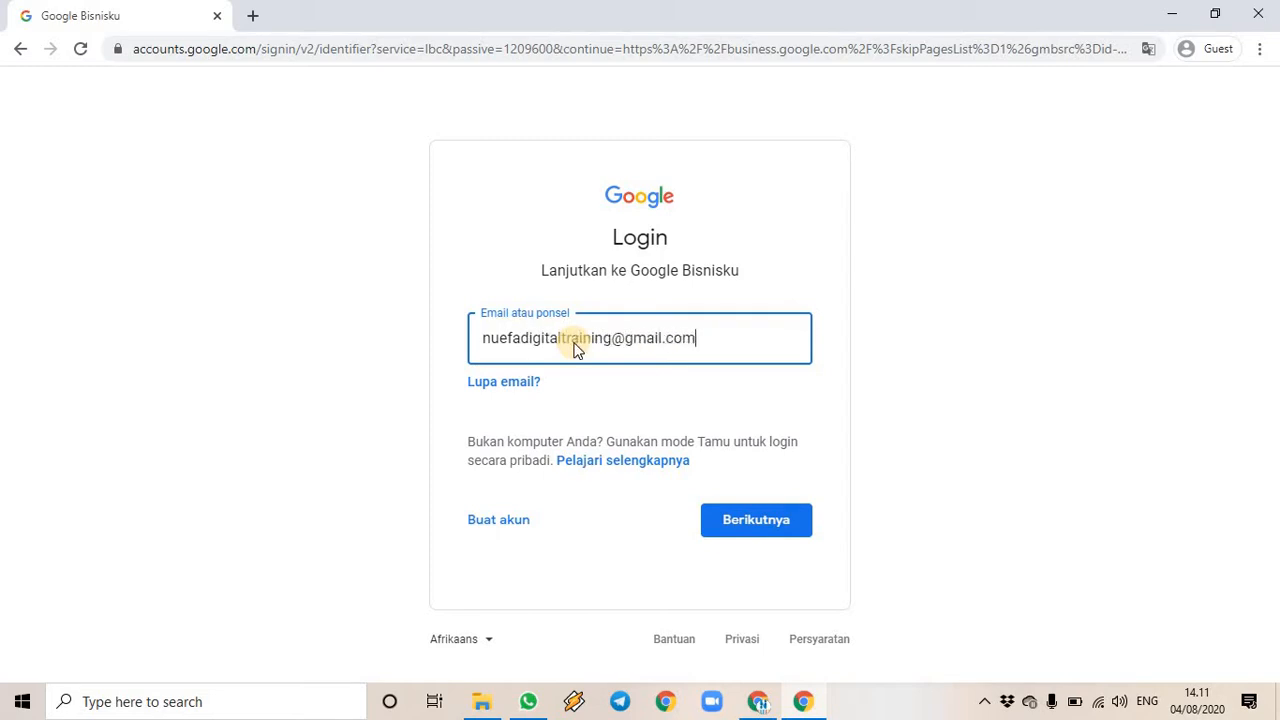
key("Return")
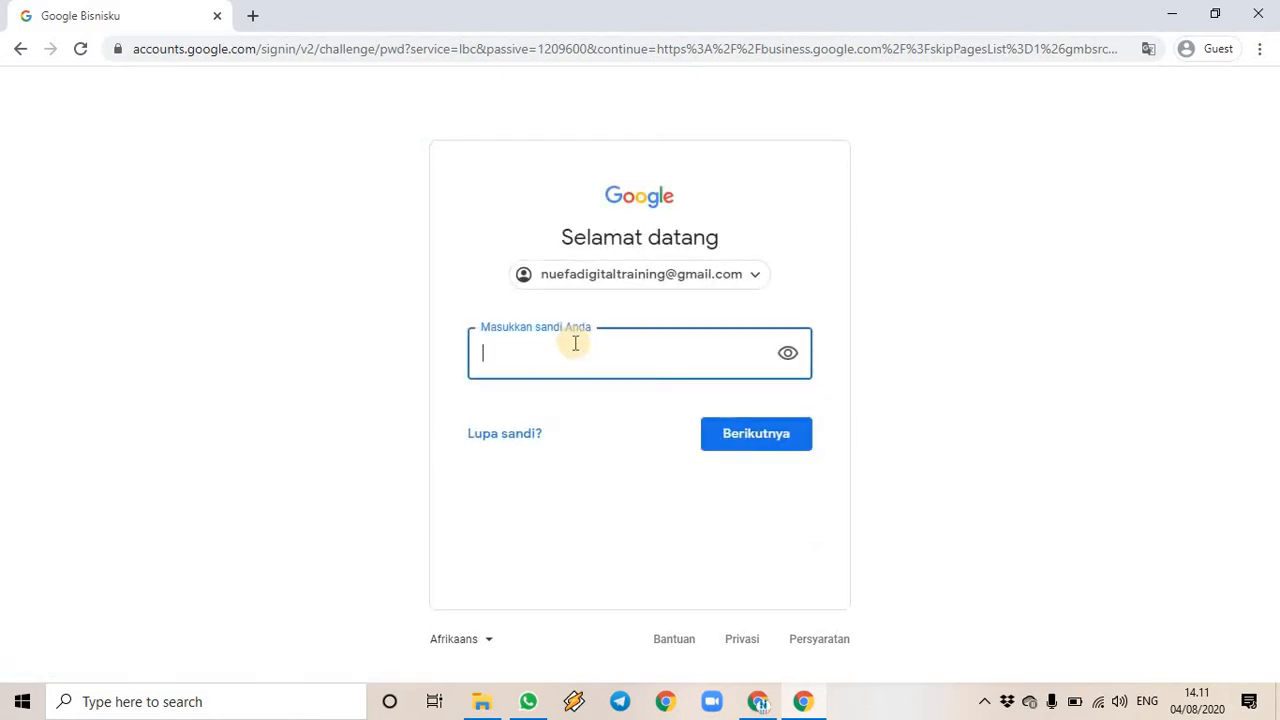
type("******************")
key("Return")
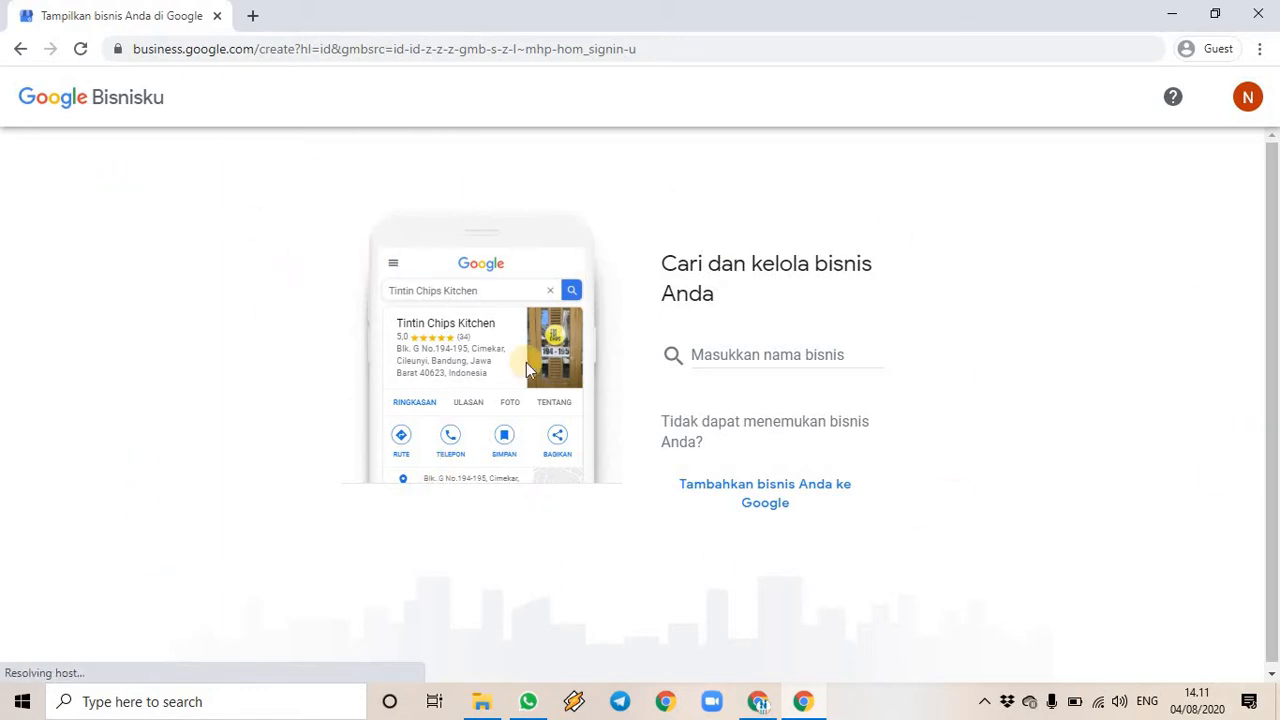
- Search for 'NUEFA Digital Training' and choose to create a business with this name
left_click(742, 354)
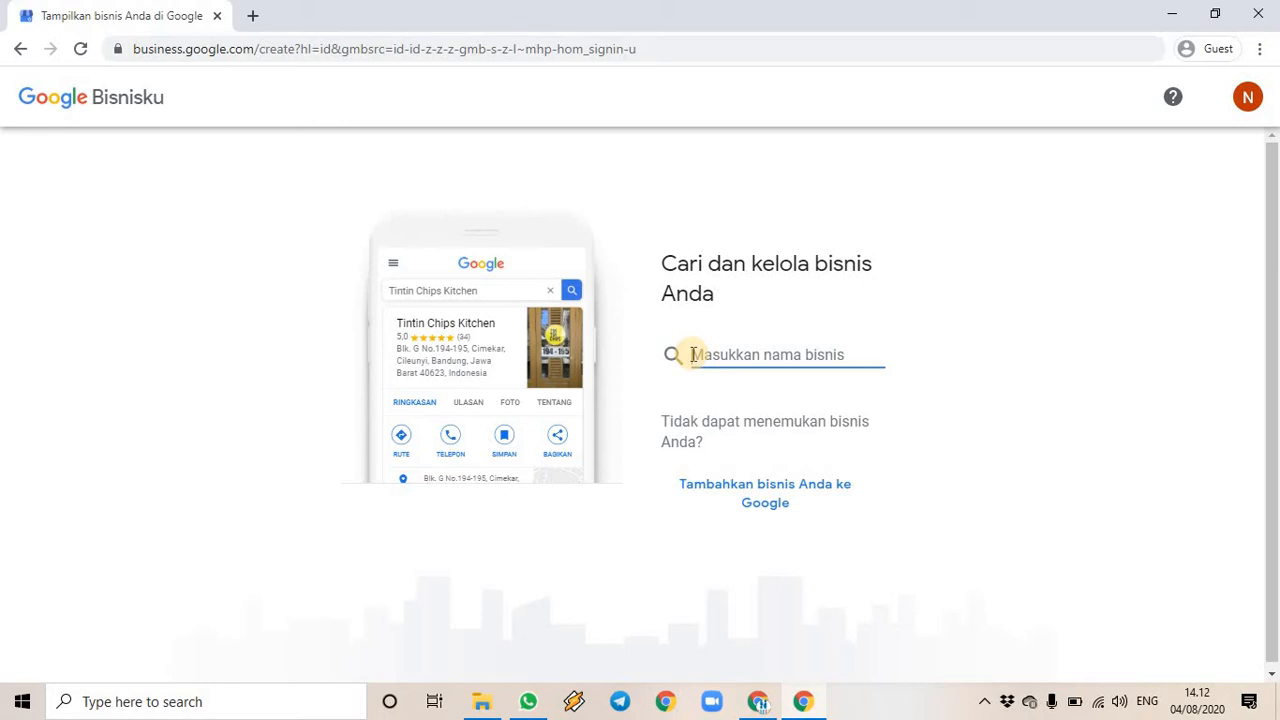
left_click(692, 355)
type("NUEFA")
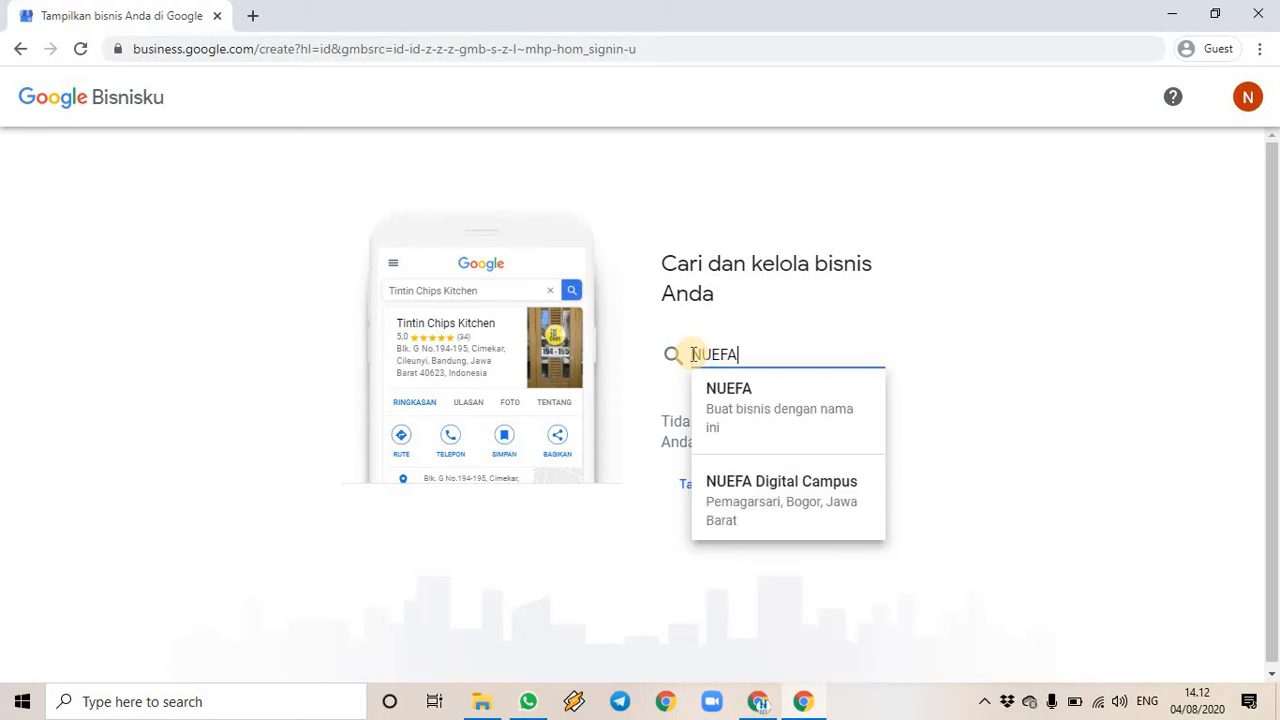
type(" Digital Training")
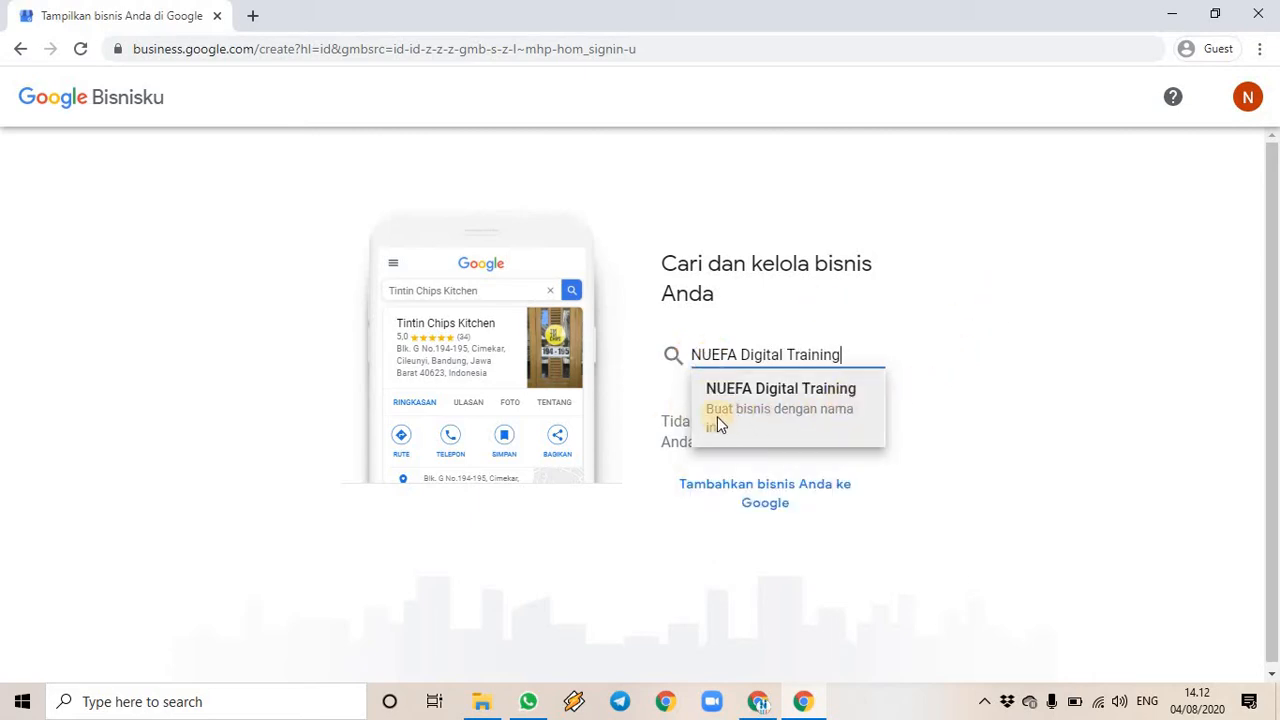
left_click(786, 406)
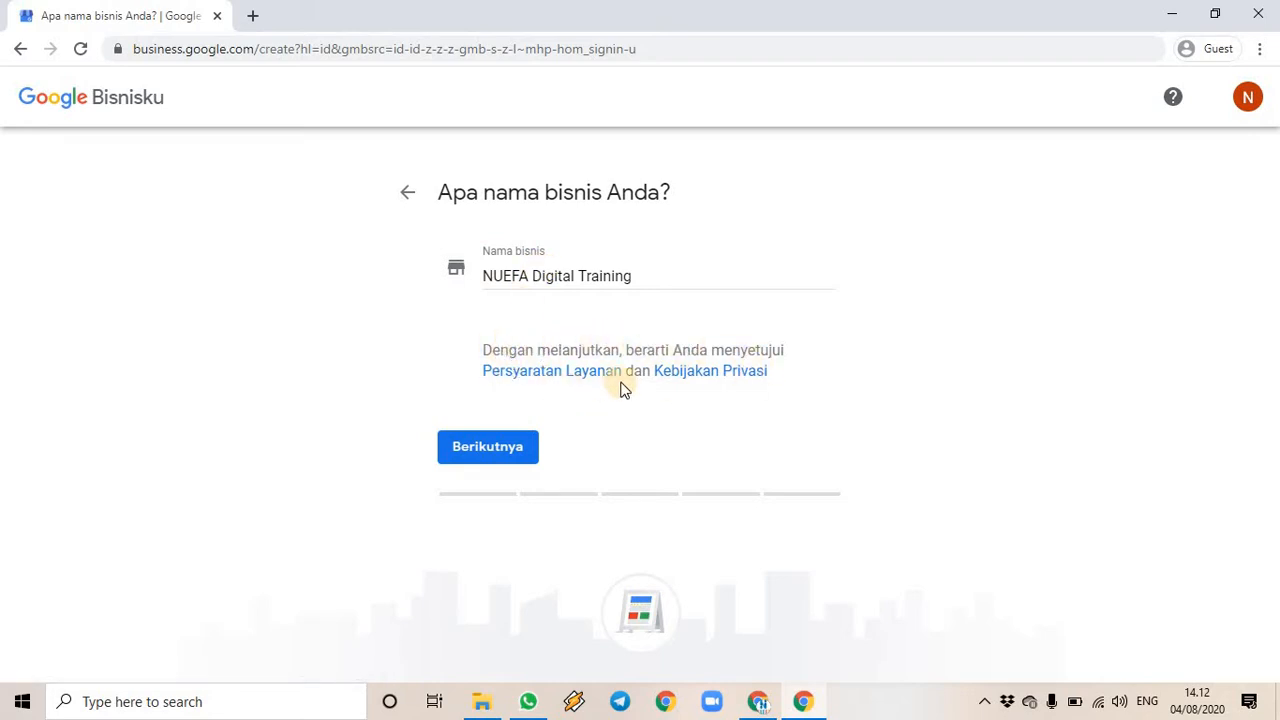
- Confirm 'NUEFA Digital Training' as the business name and proceed to the category step
left_click(531, 450)
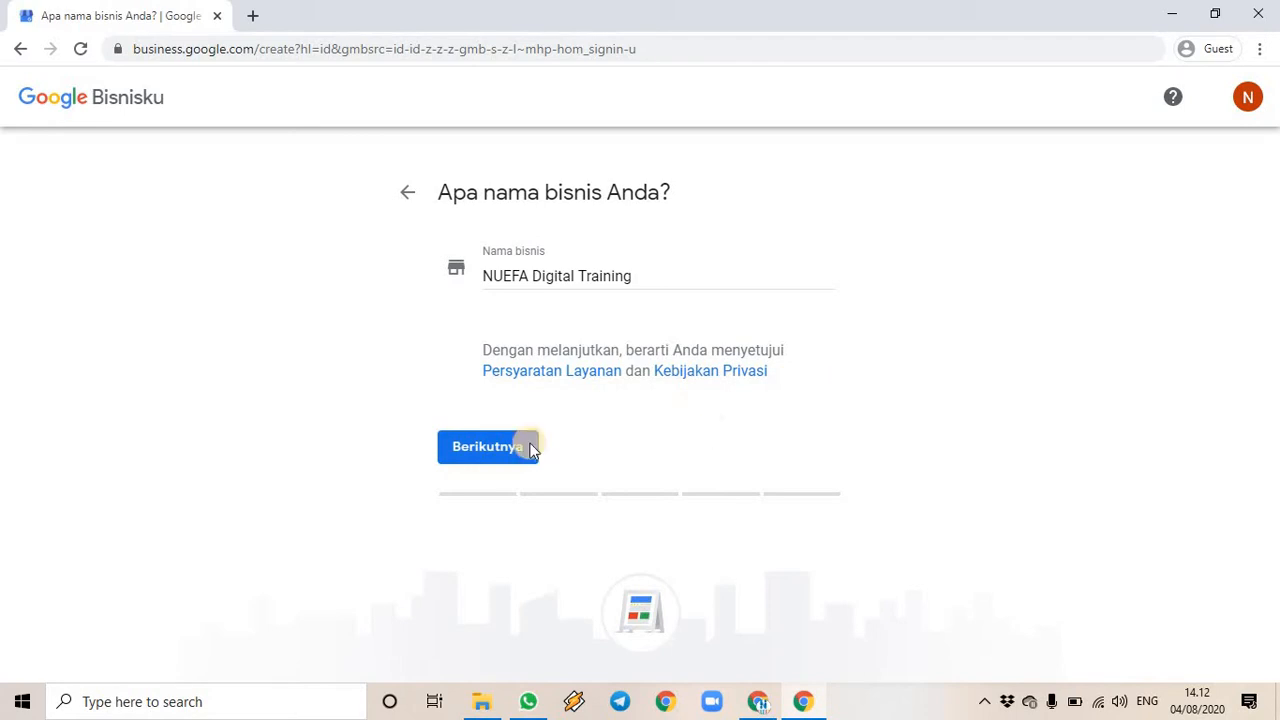
left_click(500, 449)
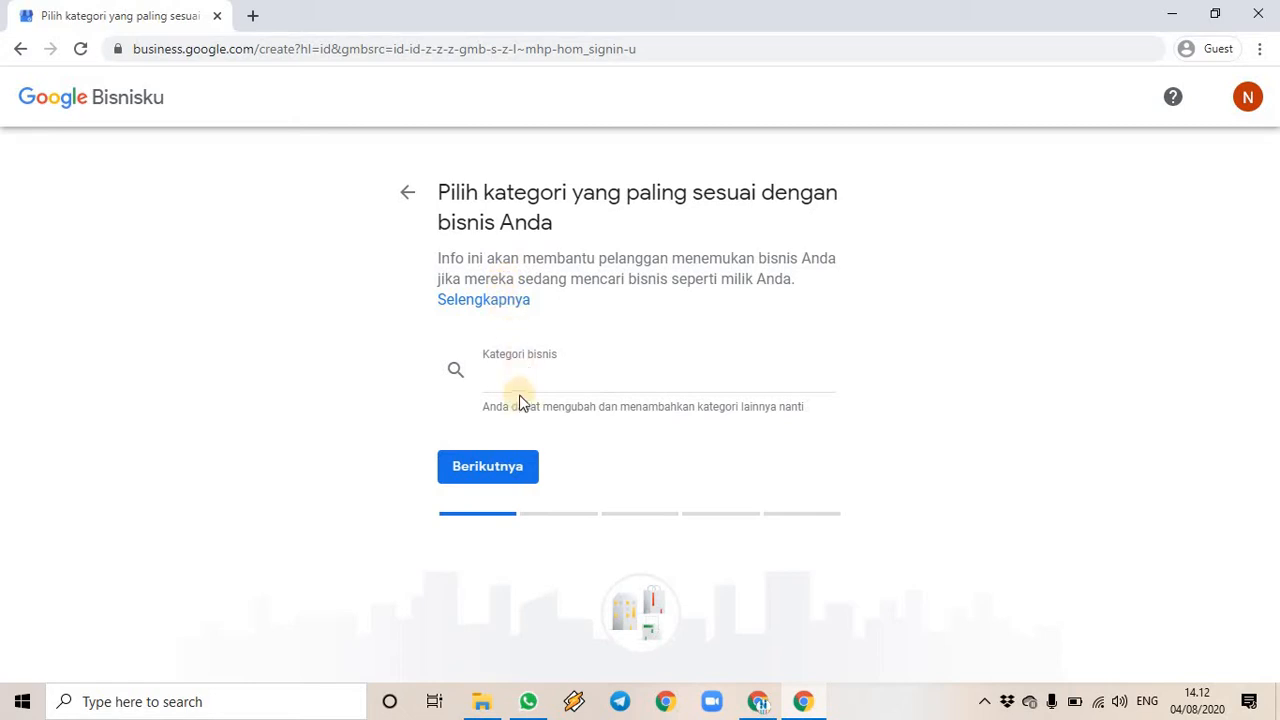
- Enter 'Lembaga Pelatihan Kerja' as the business category and try to continue
left_click(588, 379)
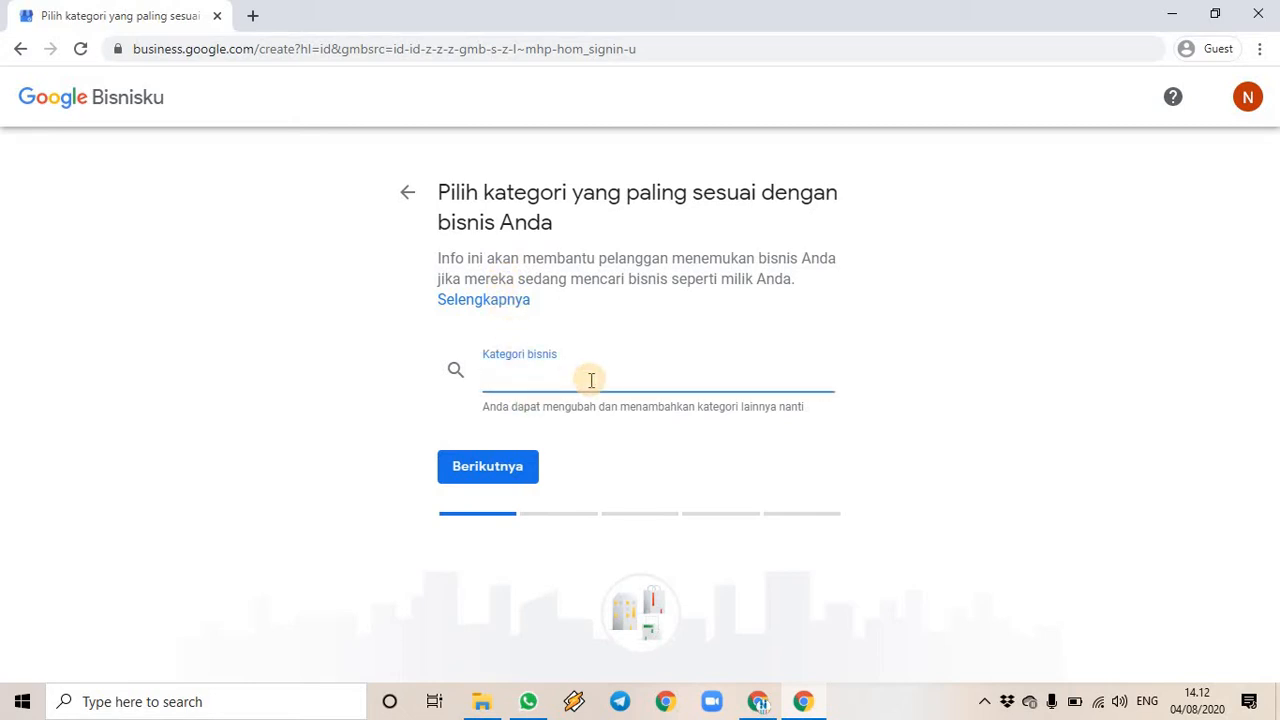
type("Pelatihan ")
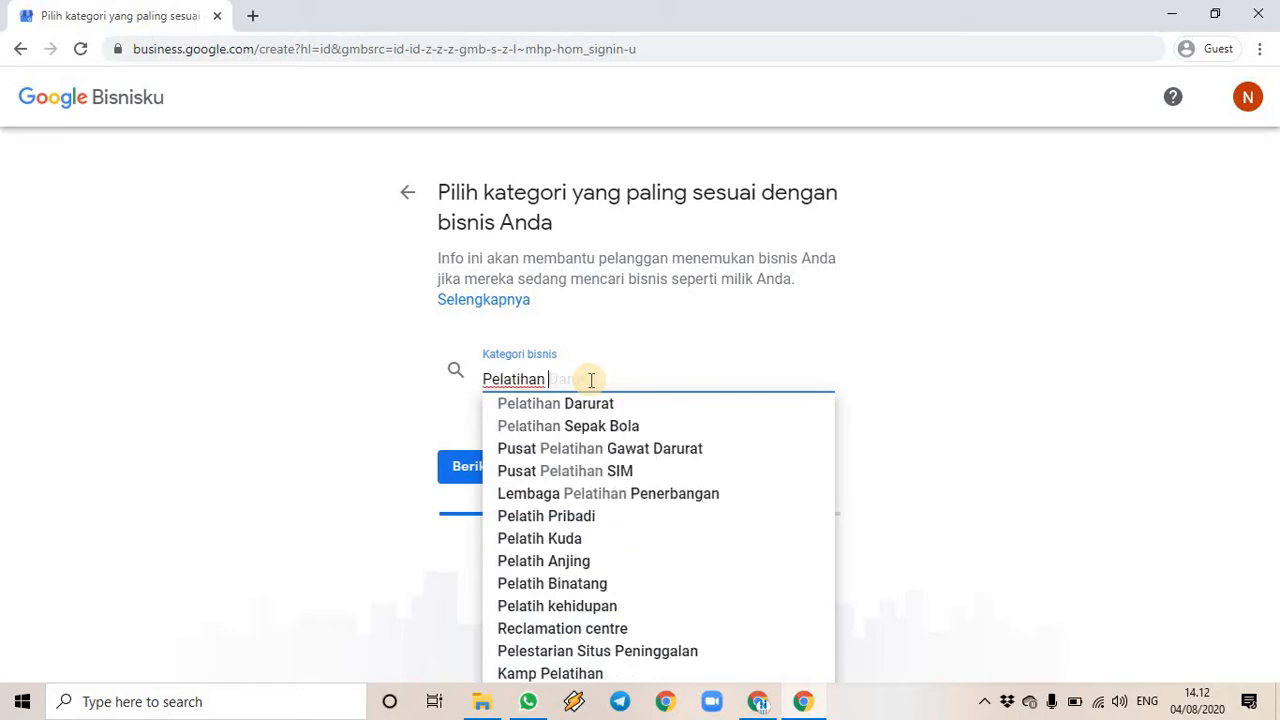
type("Kerja")
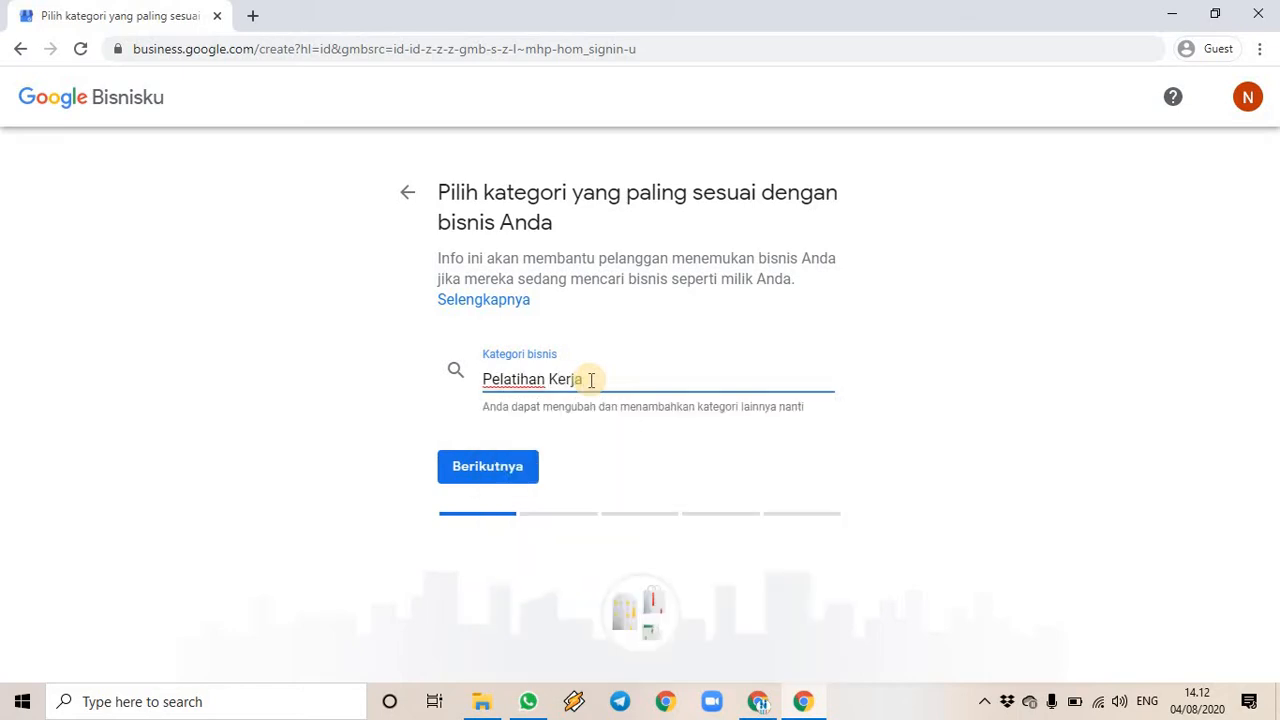
key("BackSpace")
key("BackSpace")
key("BackSpace")
key("BackSpace")
key("BackSpace")
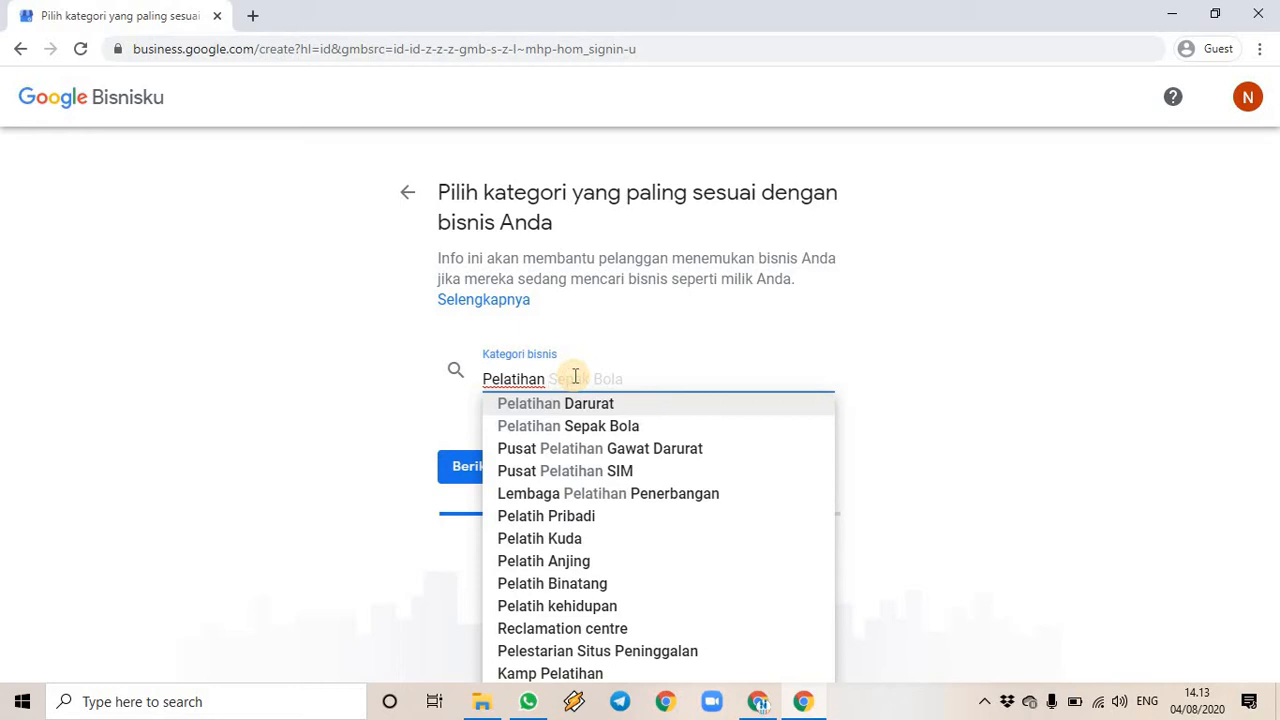
type("Kerja")
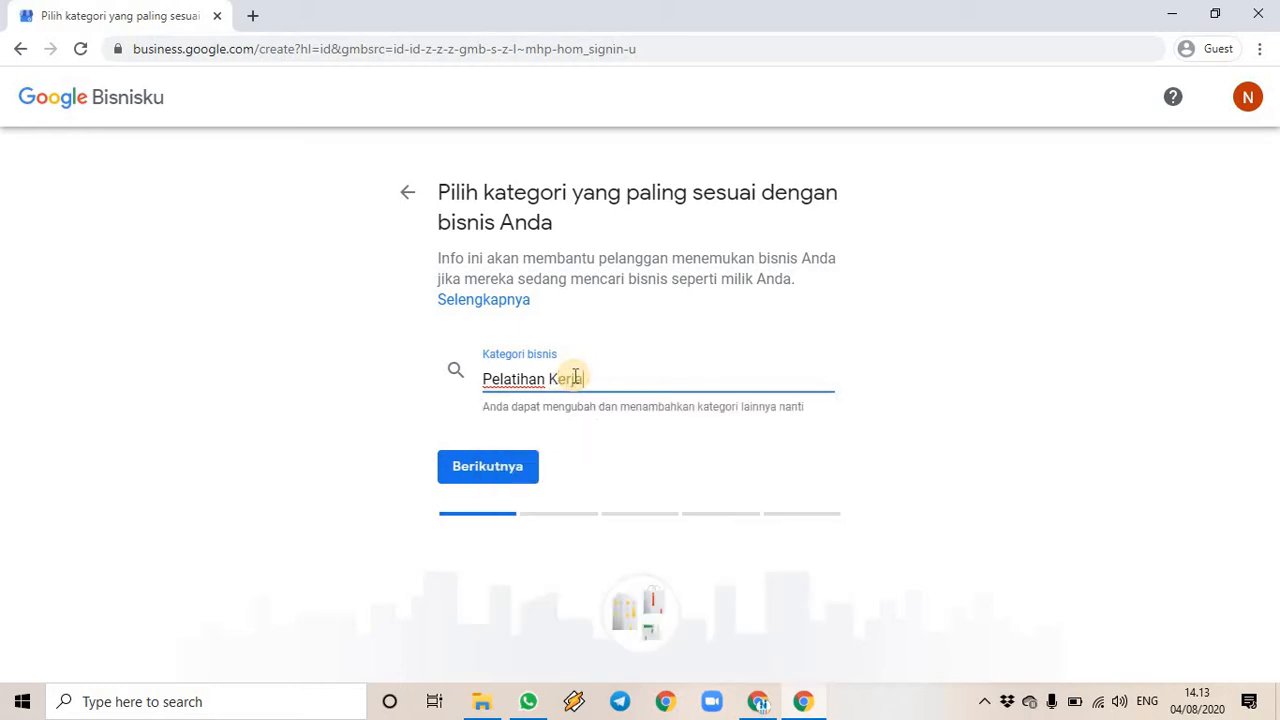
type("Lembaga")
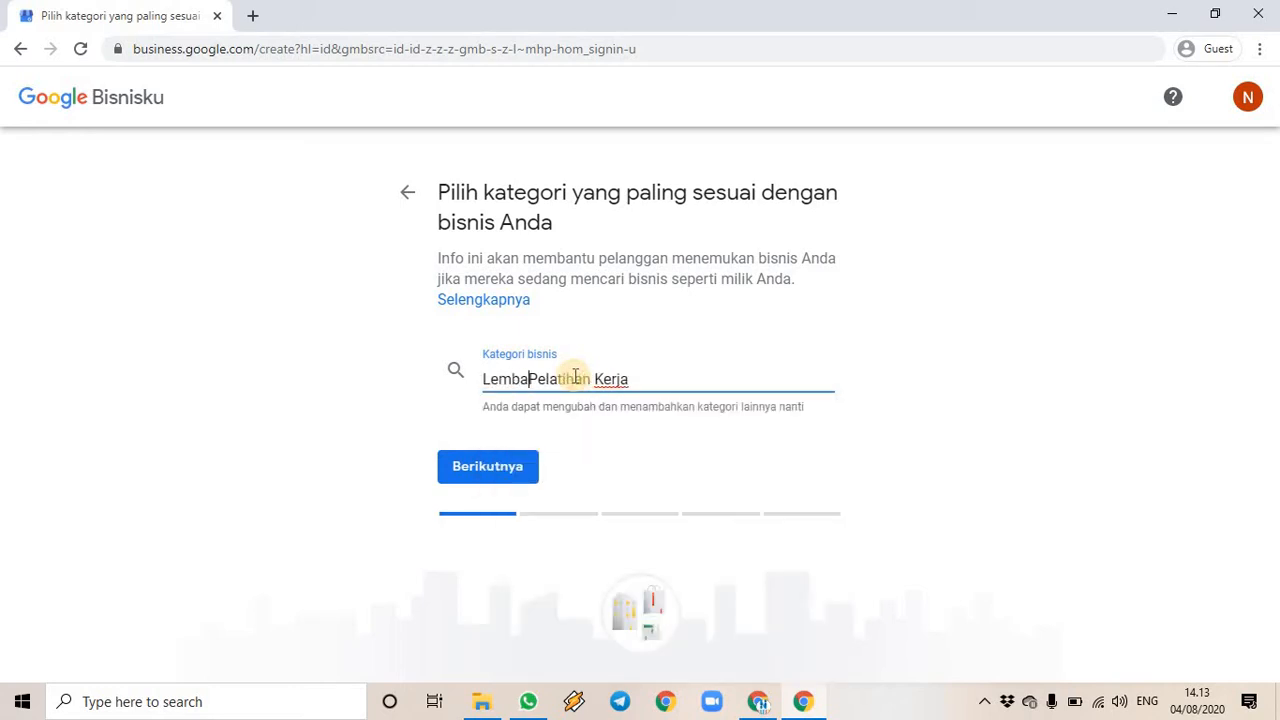
left_click(894, 395)
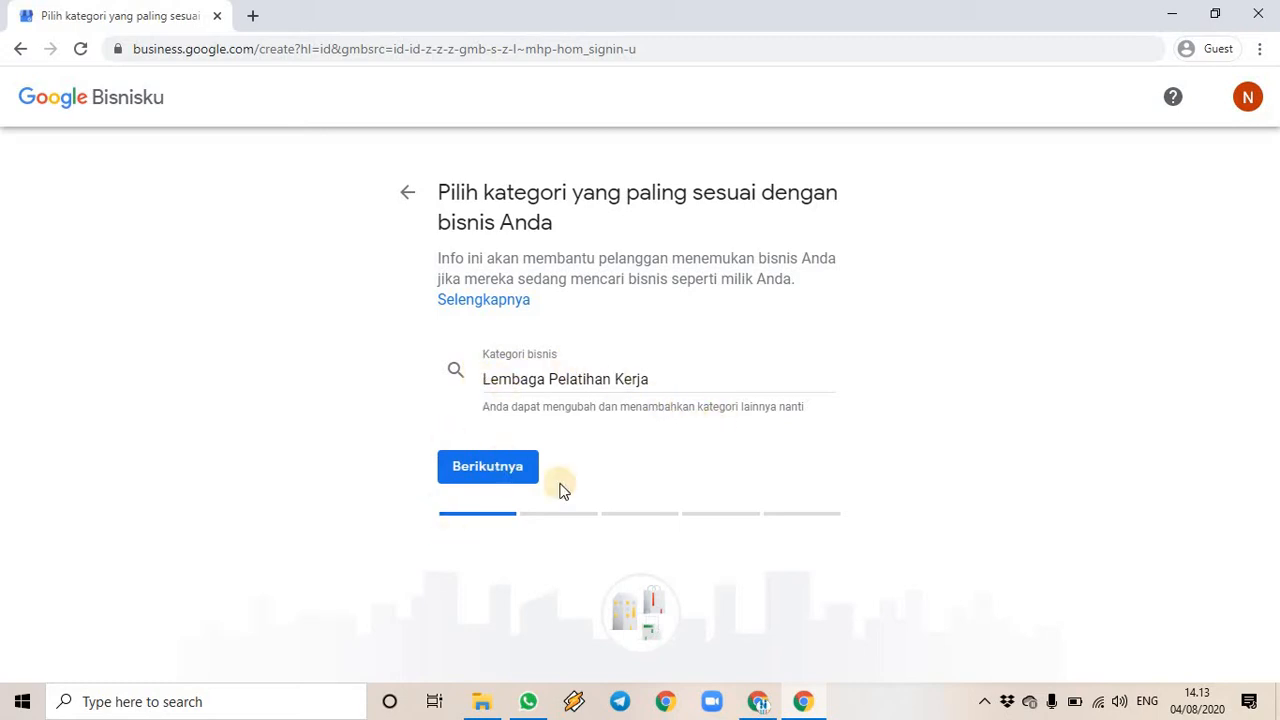
left_click(505, 477)
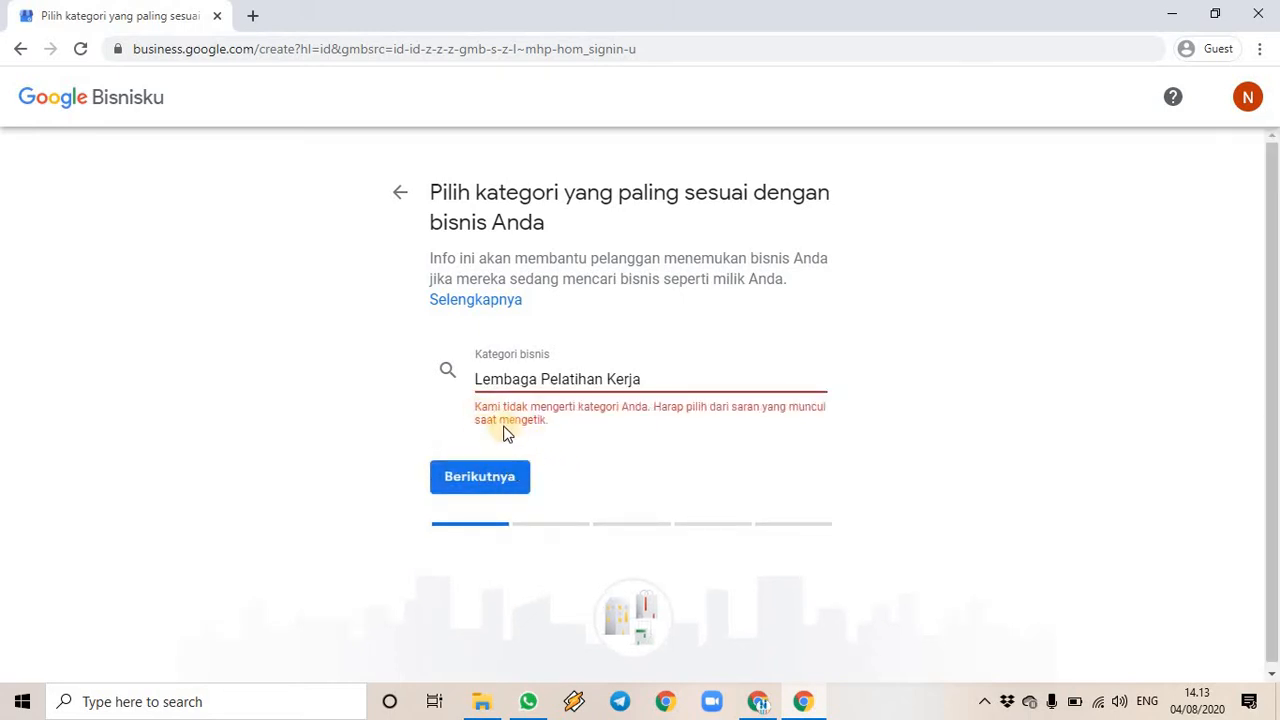
- Replace the category with the 'Pusat Pelatihan' suggestion and continue
left_click(654, 380)
triple_click(571, 380)
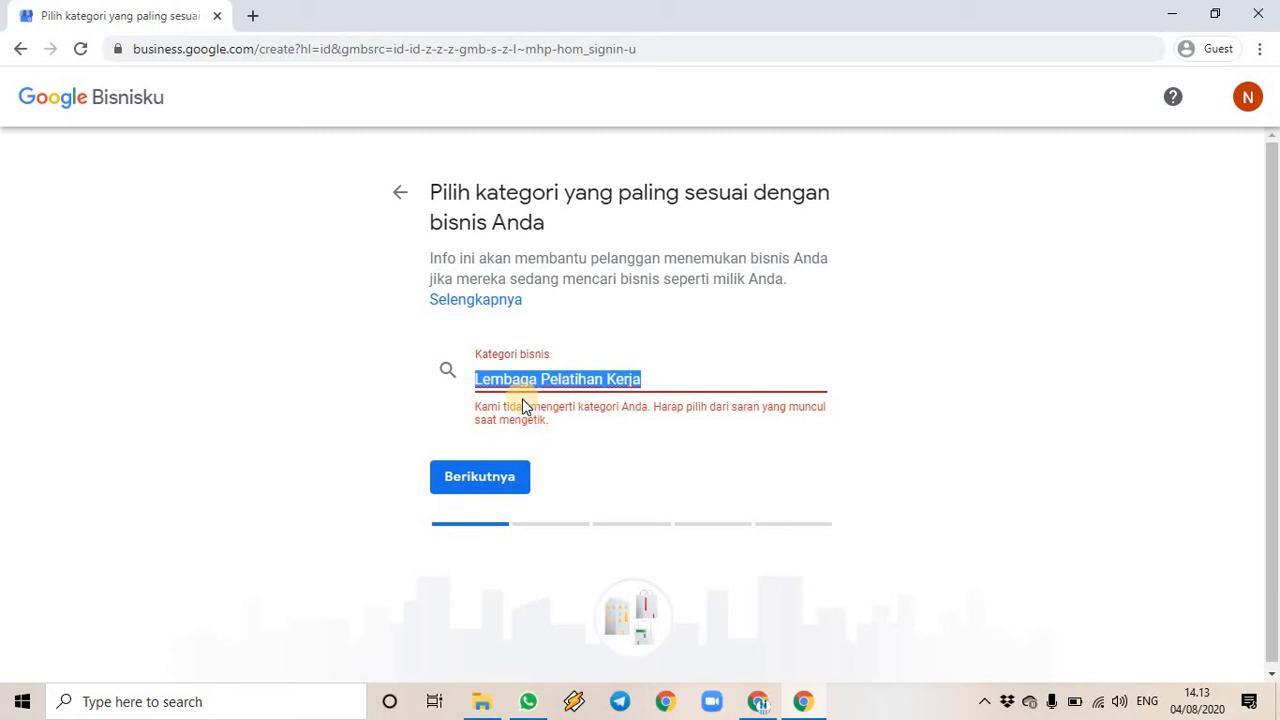
type("Pelatihan")
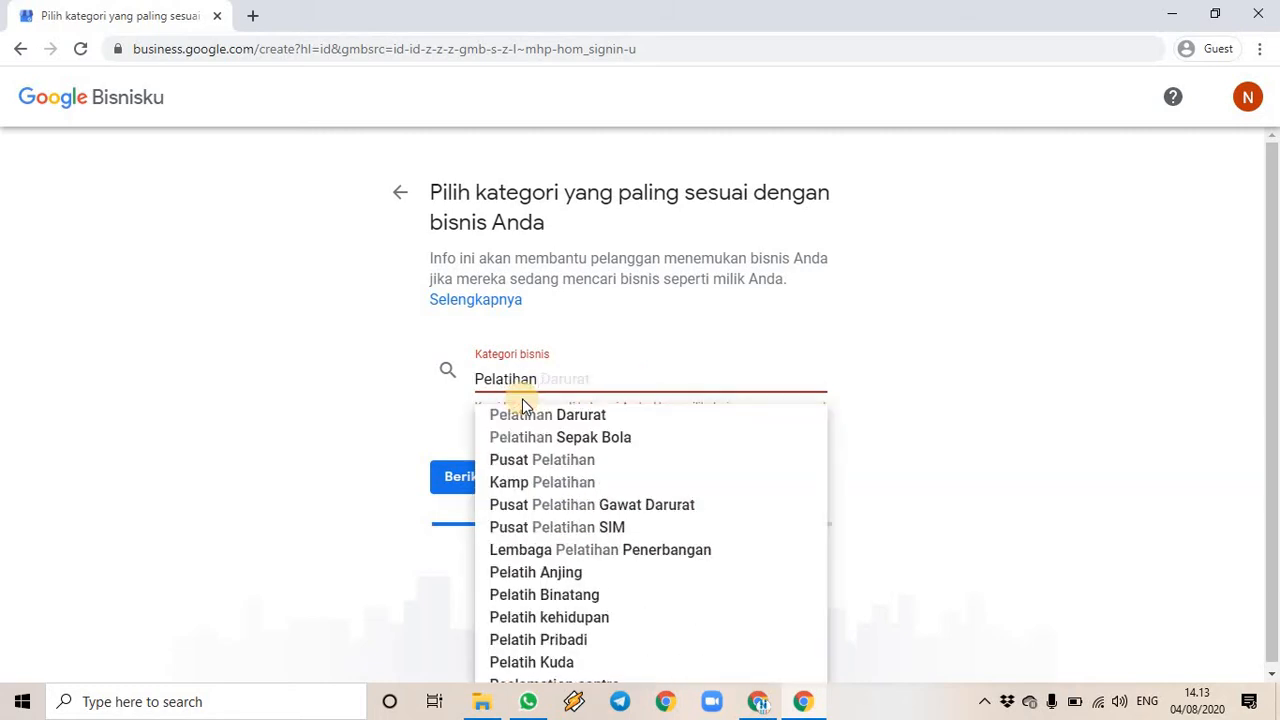
left_click(588, 468)
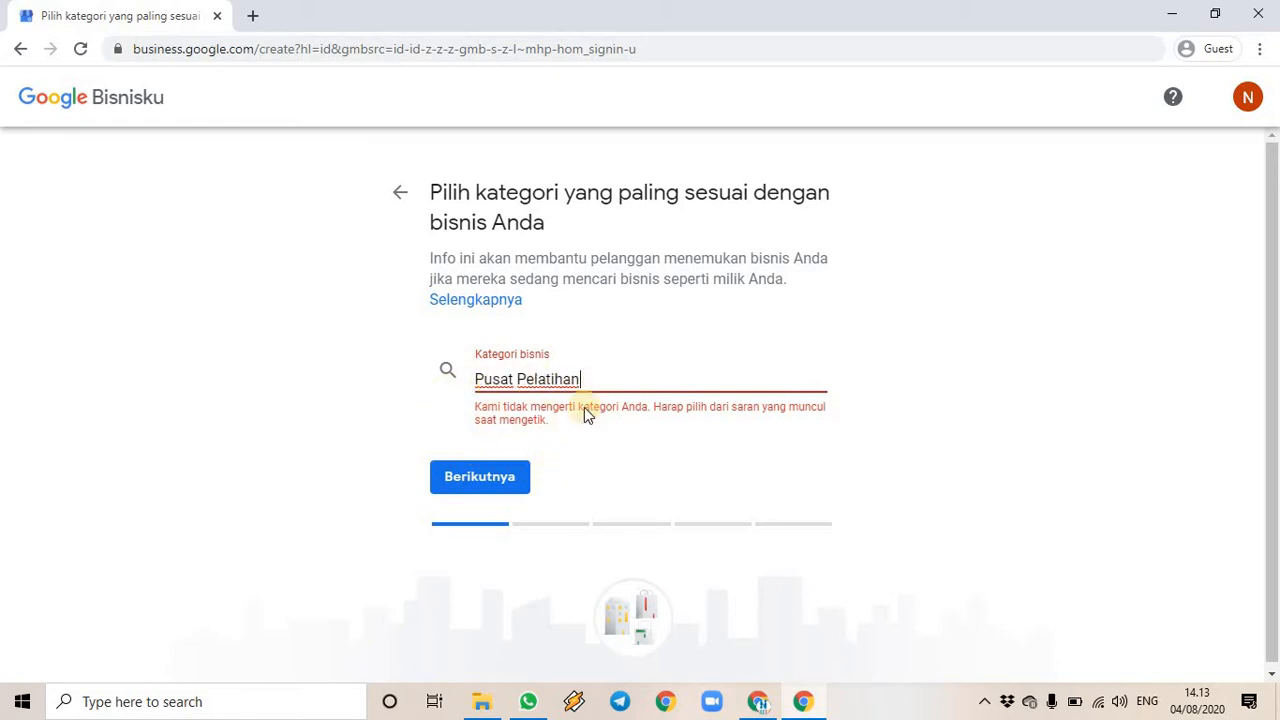
left_click(497, 479)
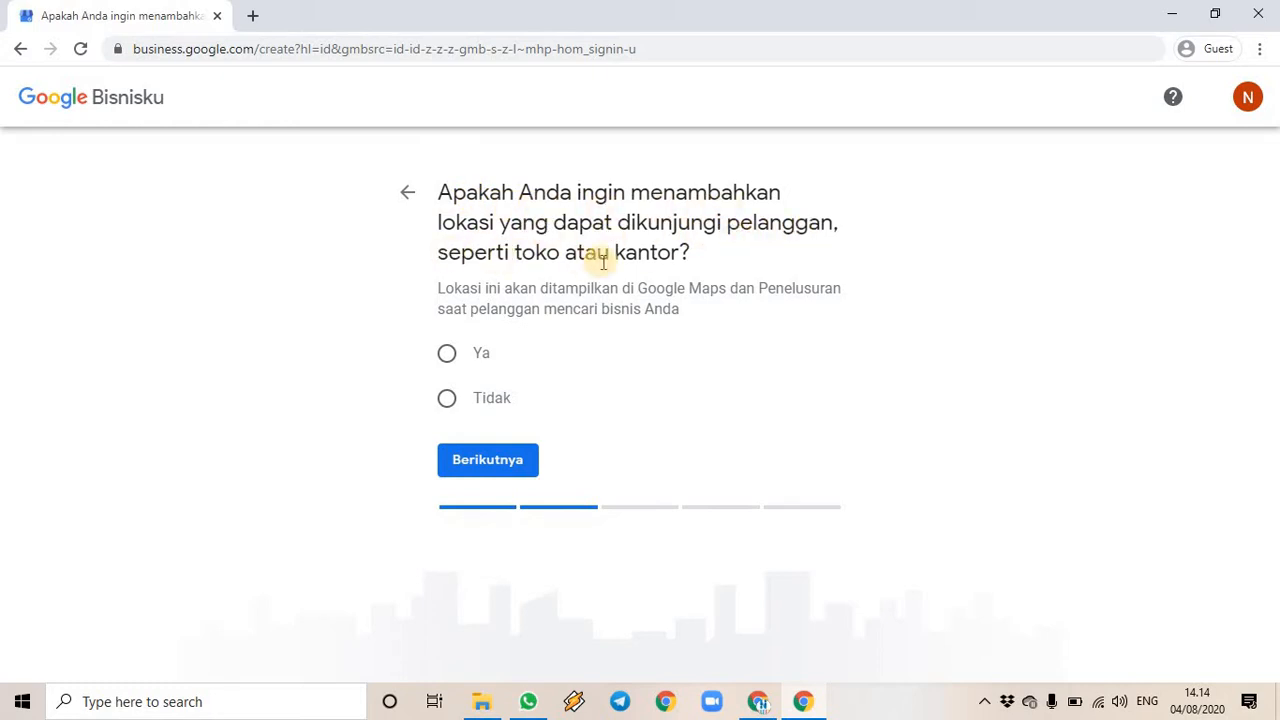
- Choose Ya to add a shop or office location customers can visit
left_click(446, 356)
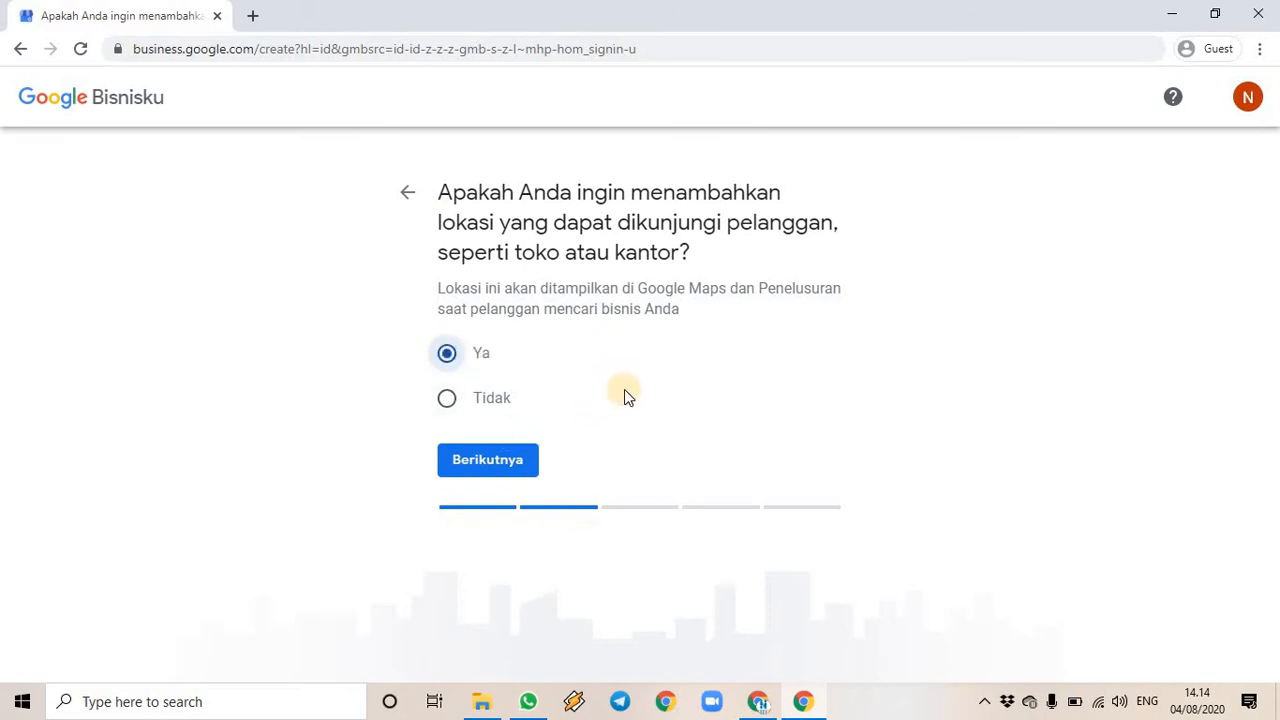
left_click(512, 458)
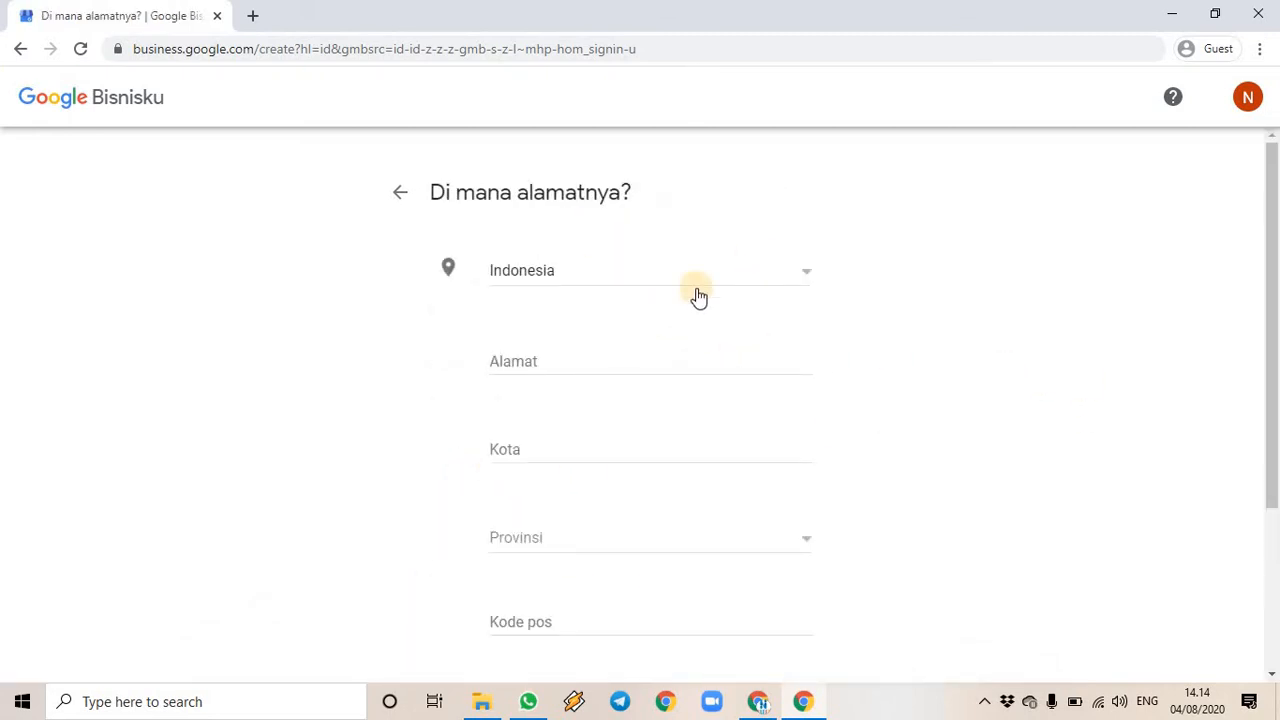
scroll(617, 278, "down", 3)
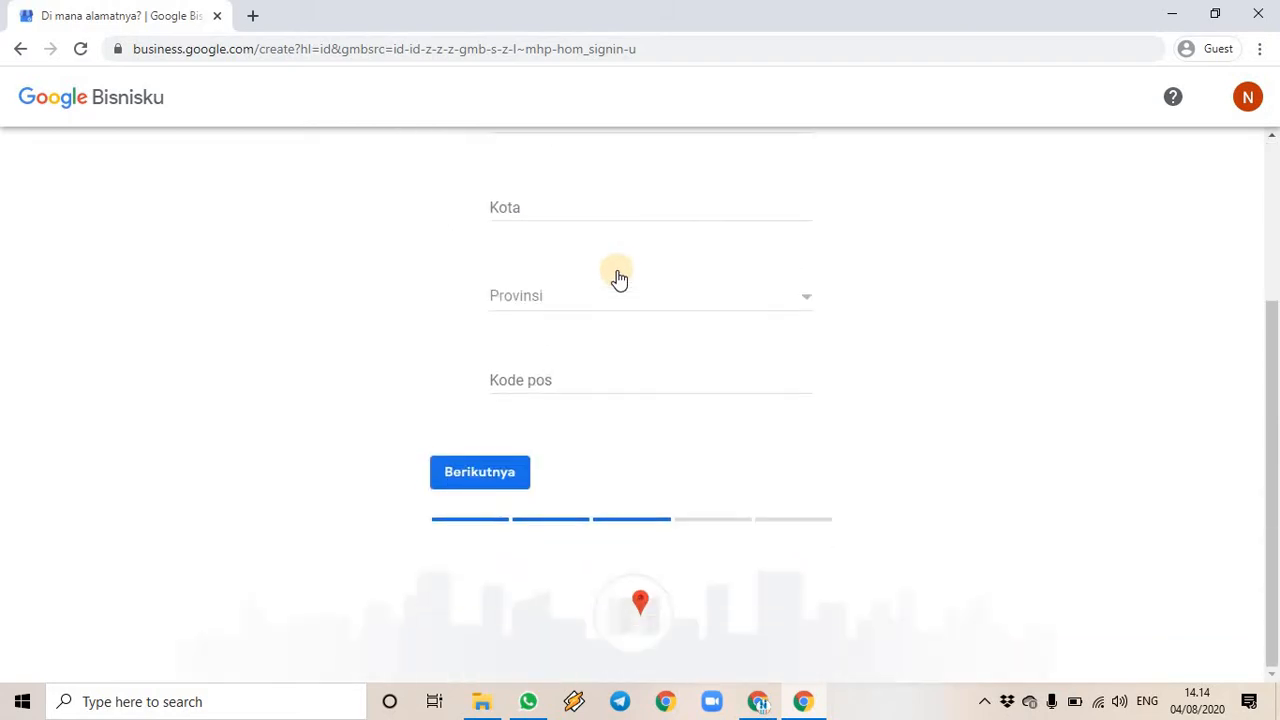
scroll(617, 278, "up", 2)
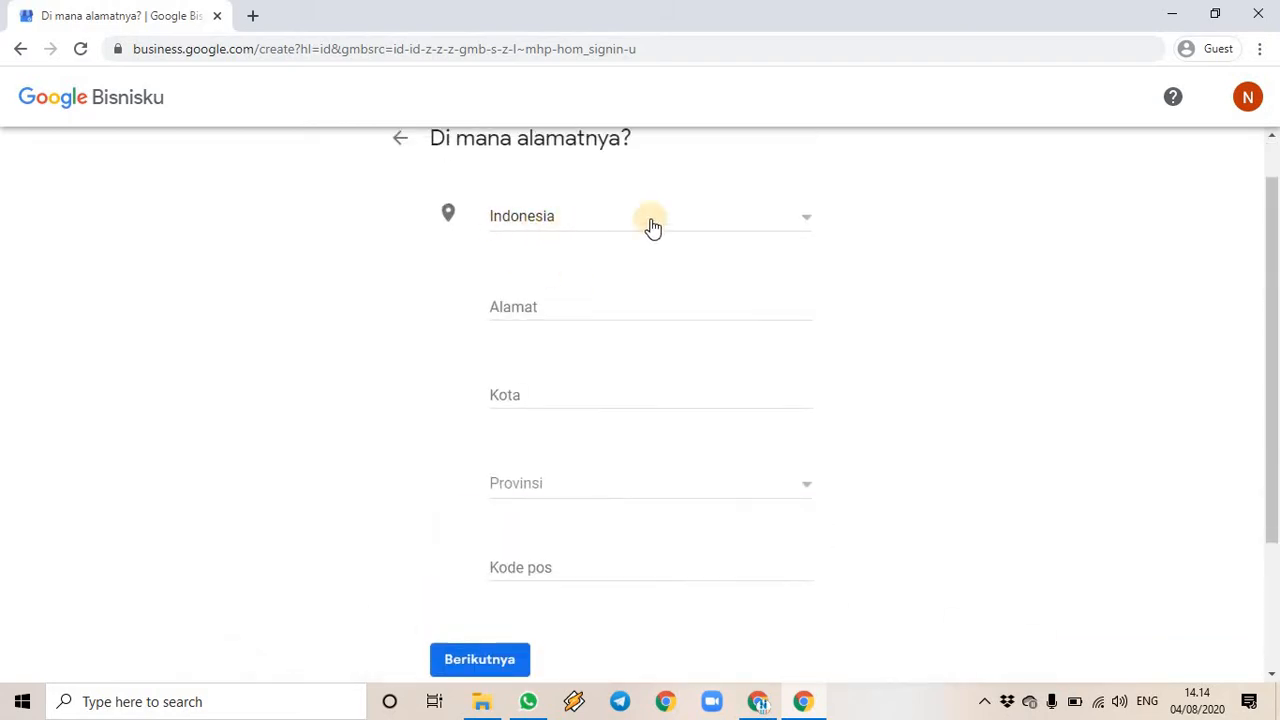
scroll(640, 300, "up", 1)
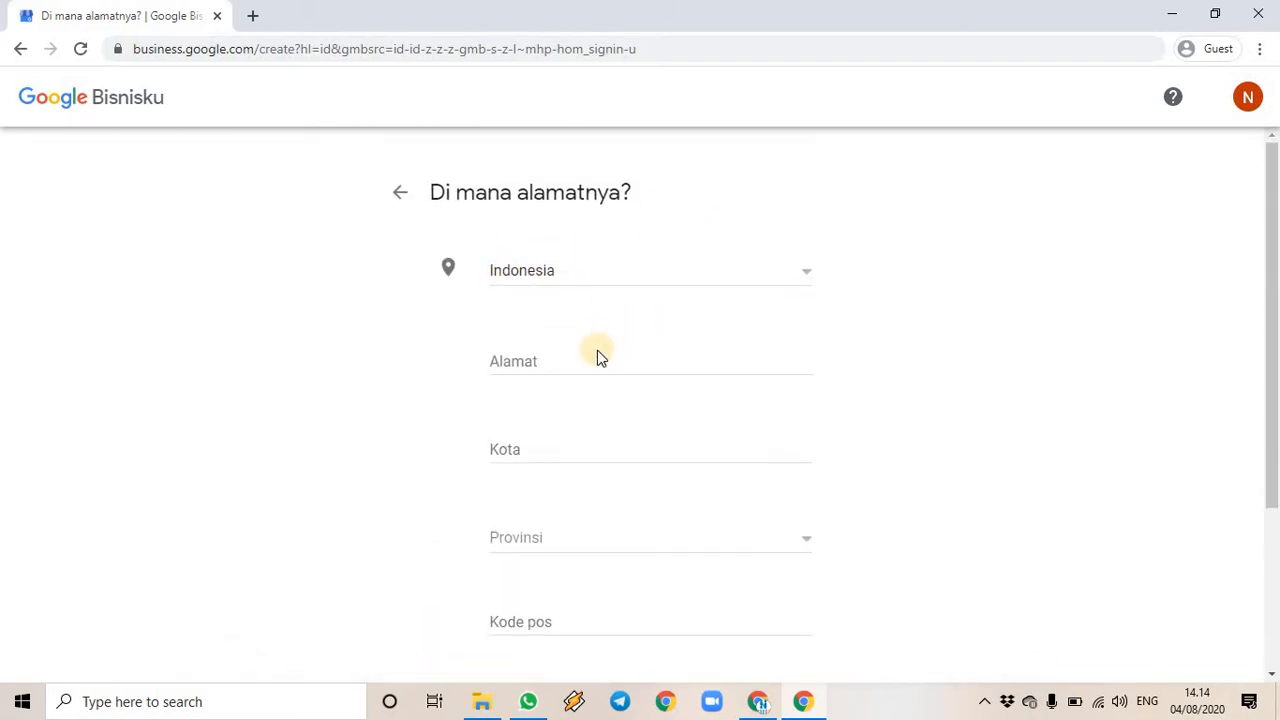
scroll(590, 365, "down", 2)
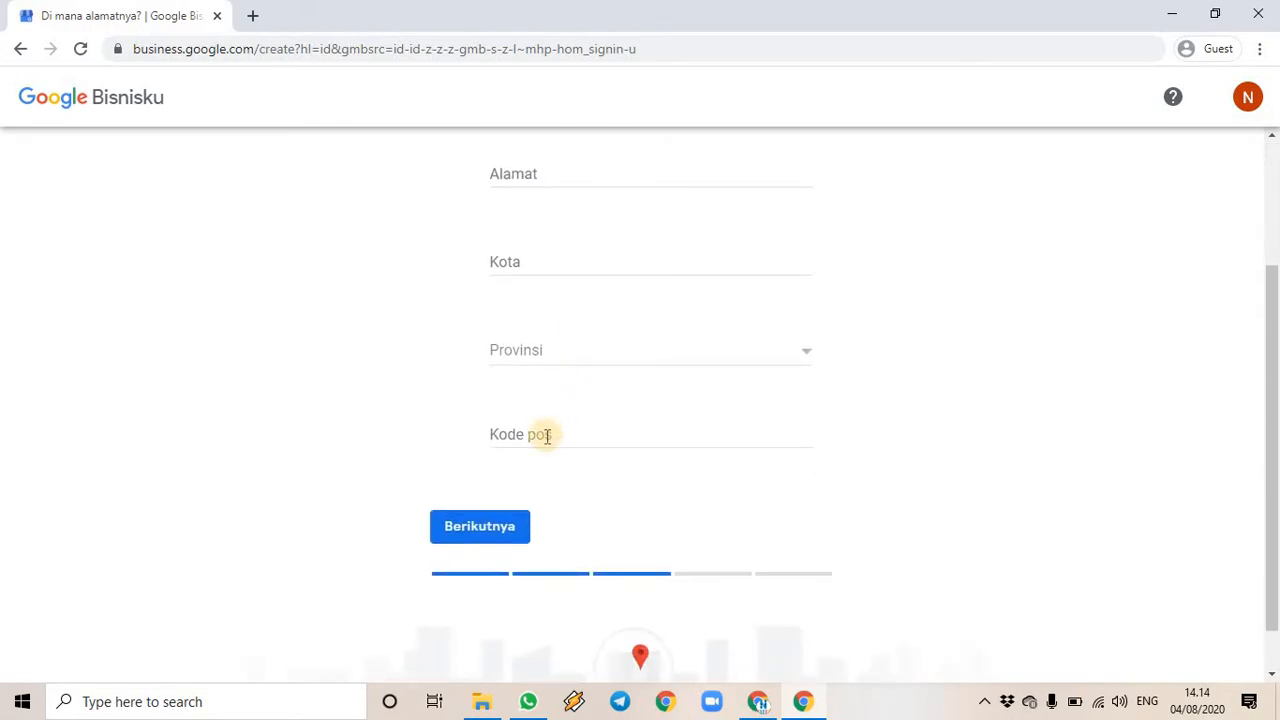
scroll(579, 422, "up", 2)
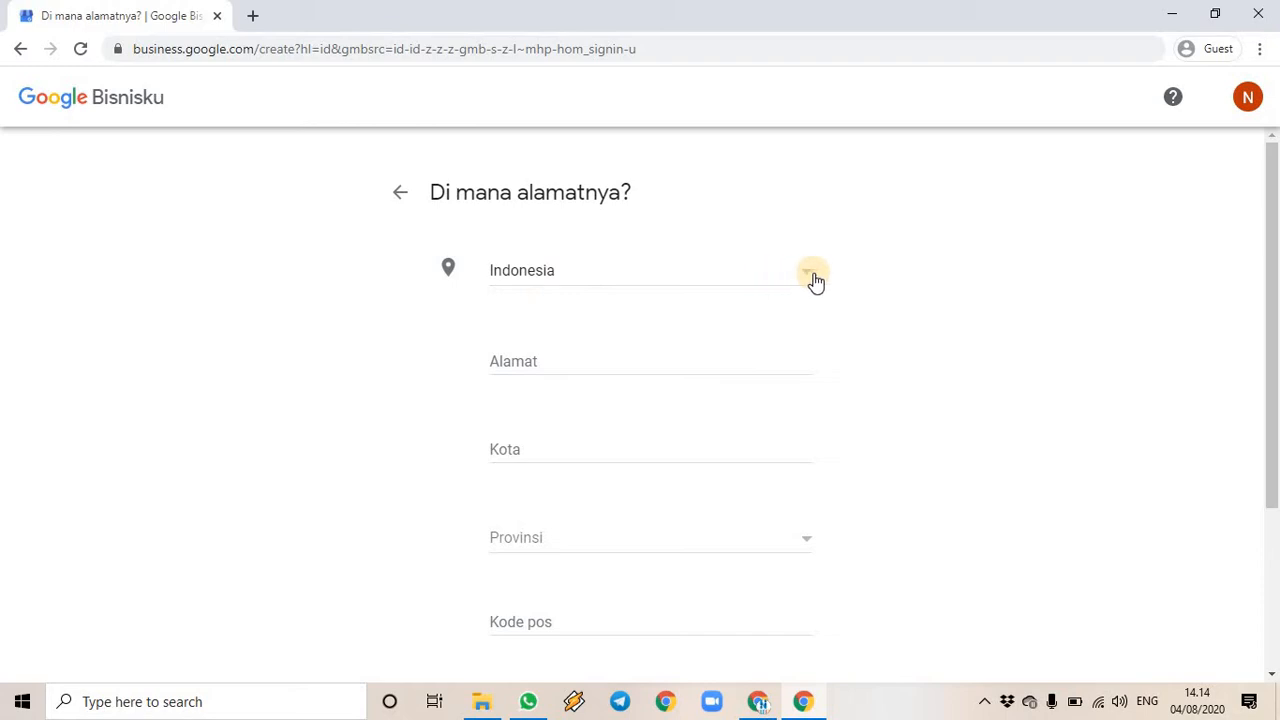
left_click(569, 358)
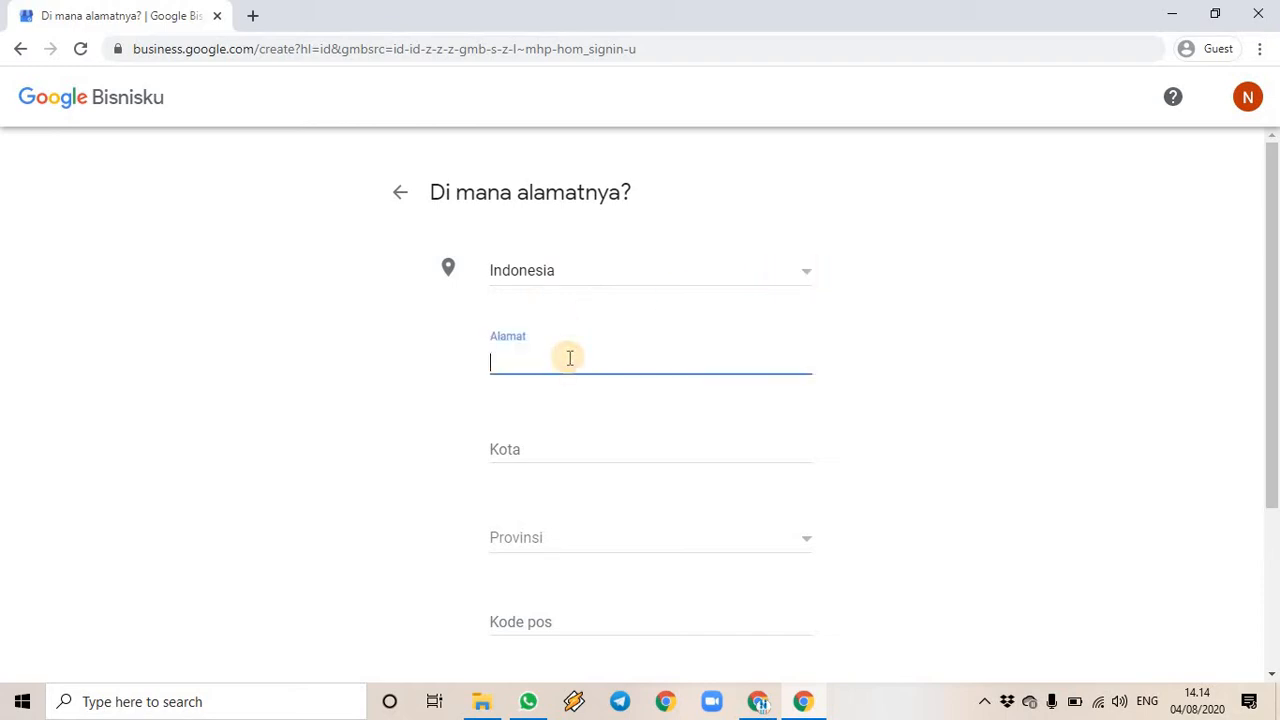
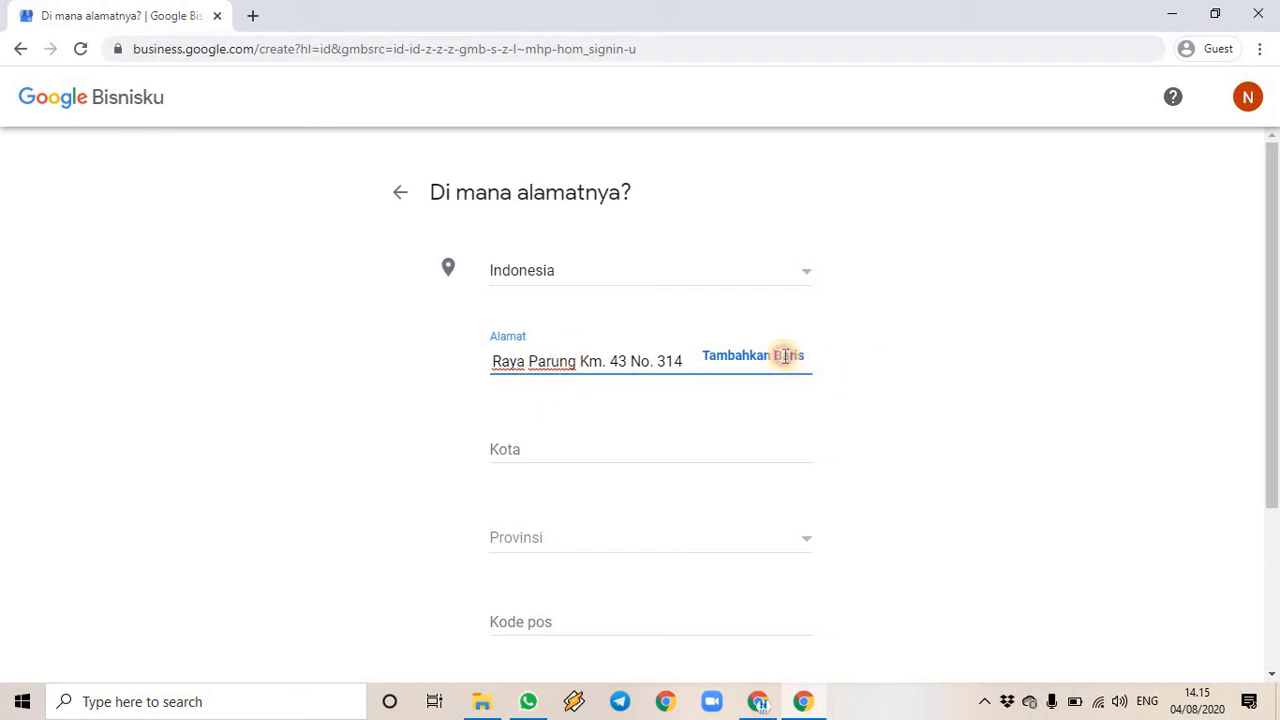
- Add a second line 'Kelurahan Pemagersari, Kecamatan Parung', removing the trailing regency name
left_click(786, 362)
type("K")
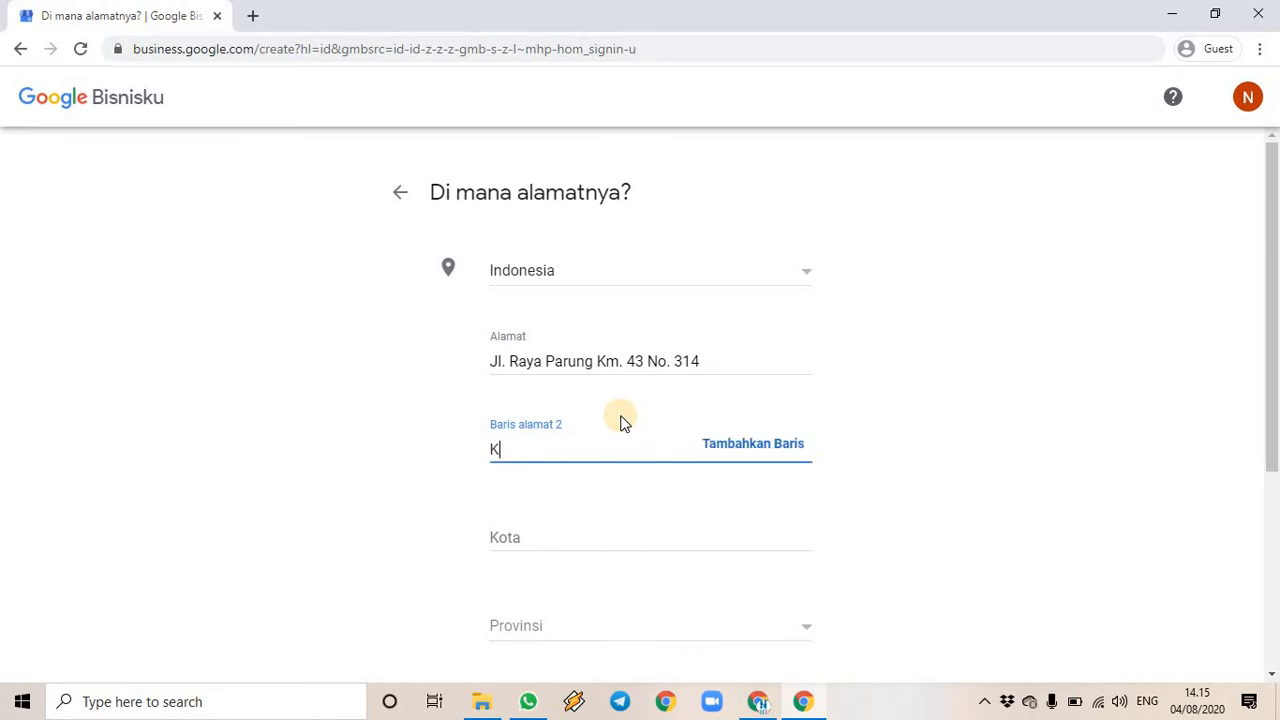
type("elurahan P")
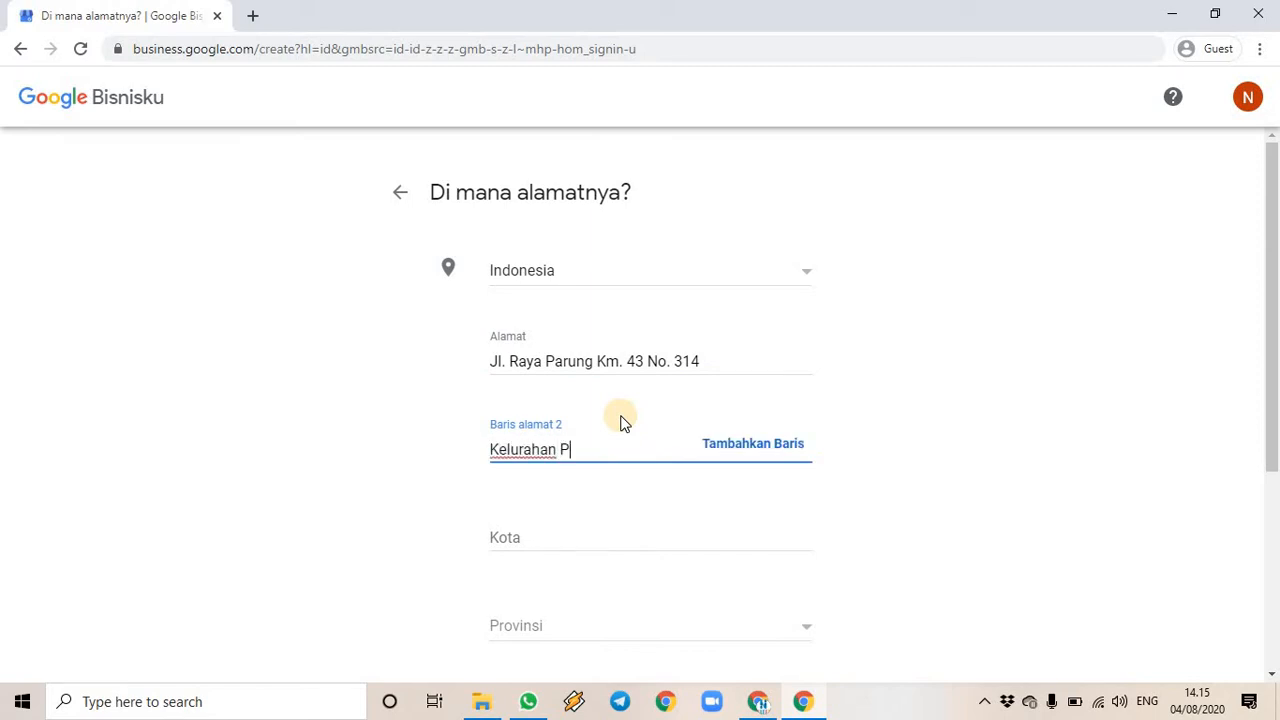
type("emagersari, Kecamatan ")
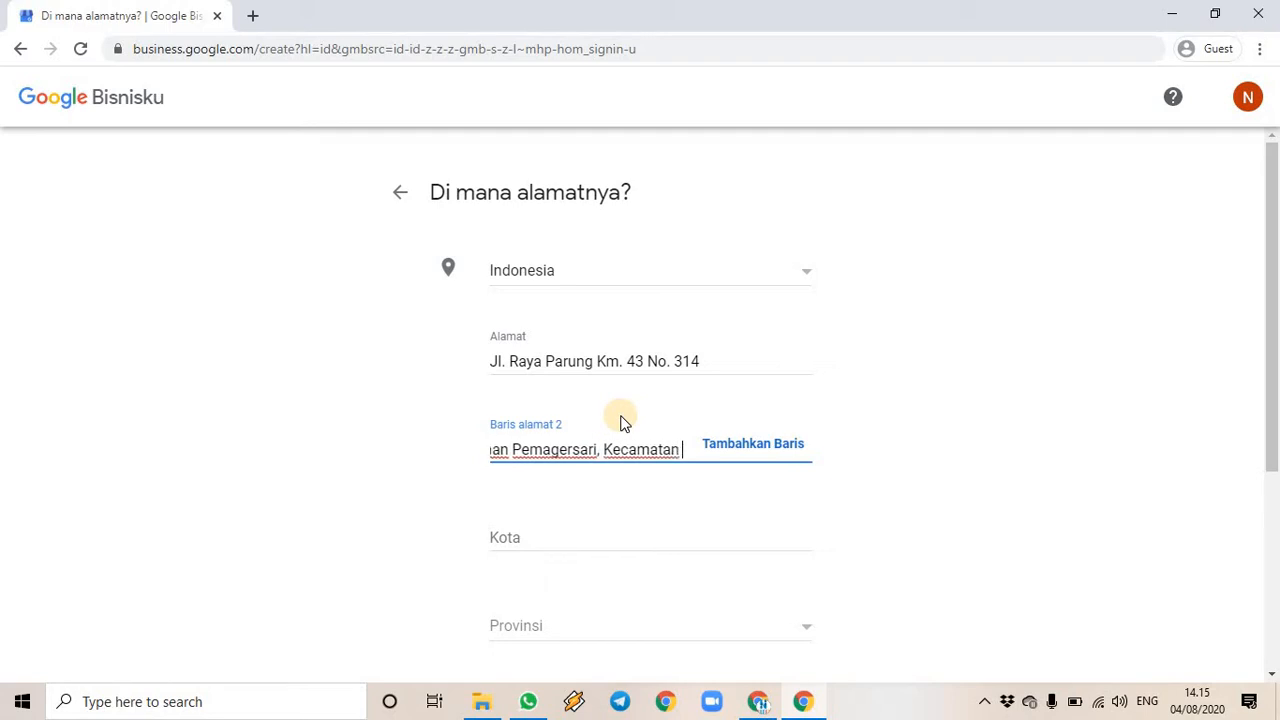
type("Parung")
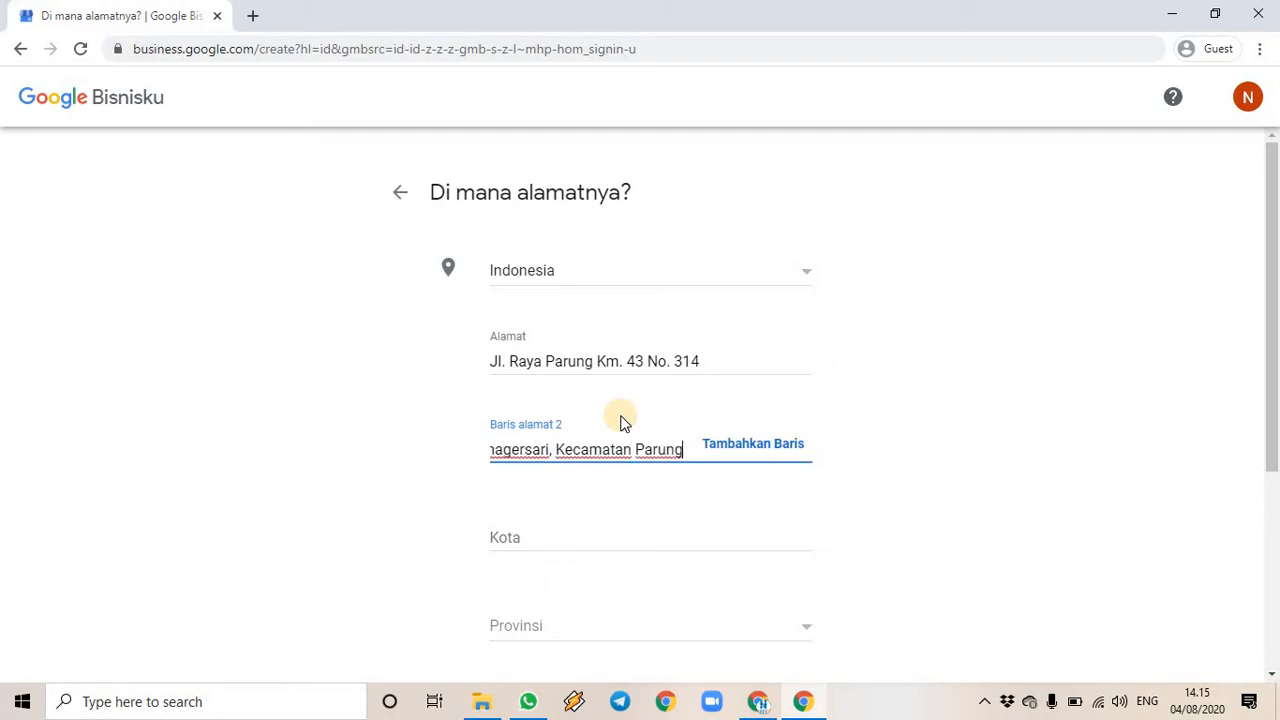
type(", Kab")
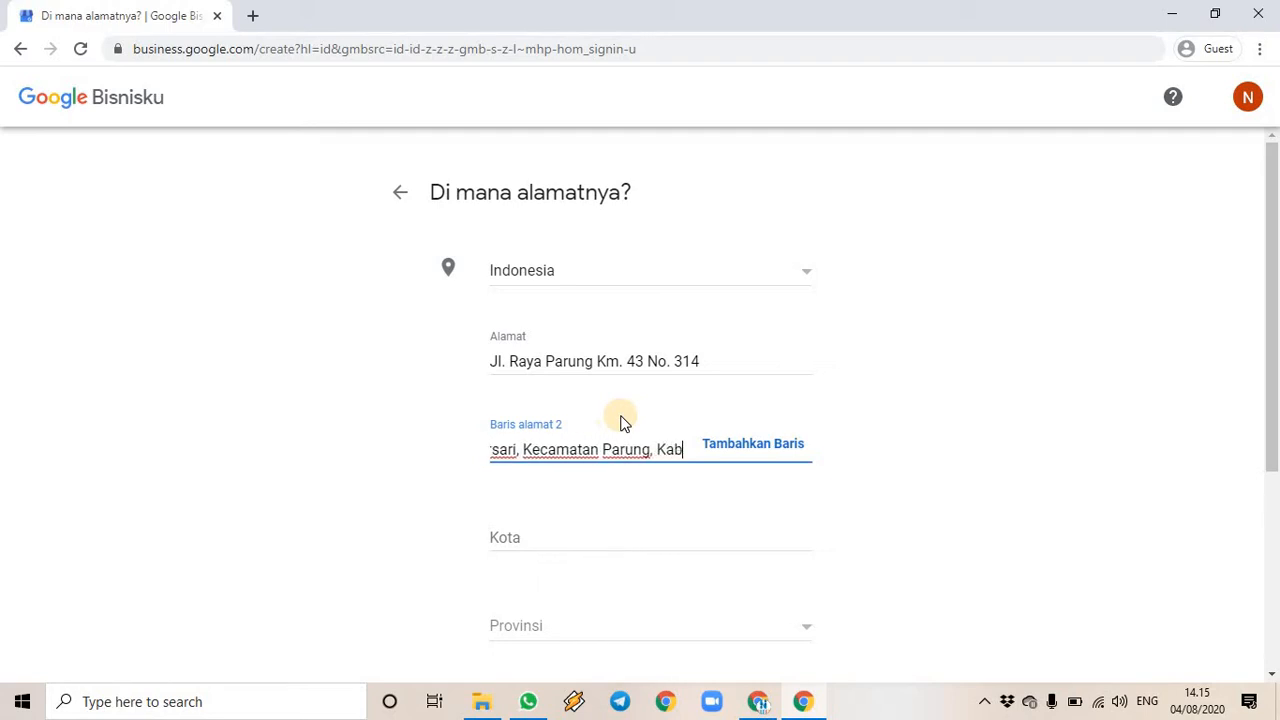
type("upaten Bogor")
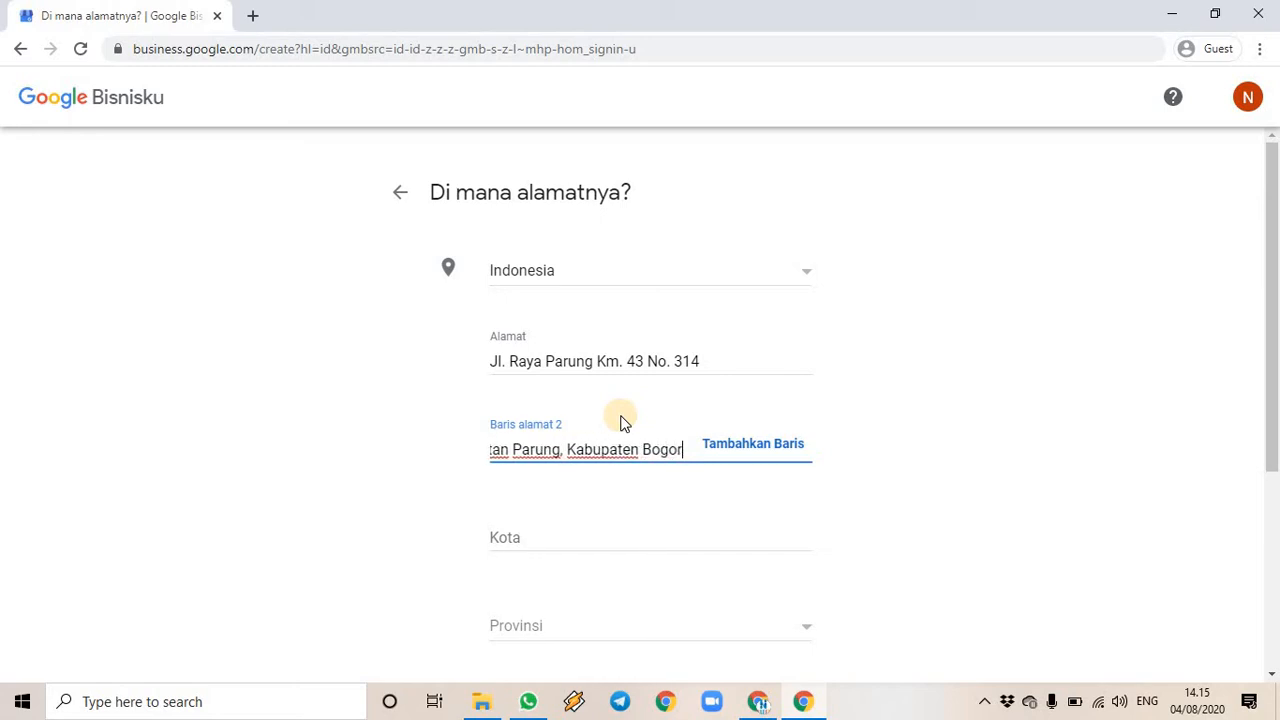
left_click_drag(690, 450, 651, 452)
left_click(666, 449)
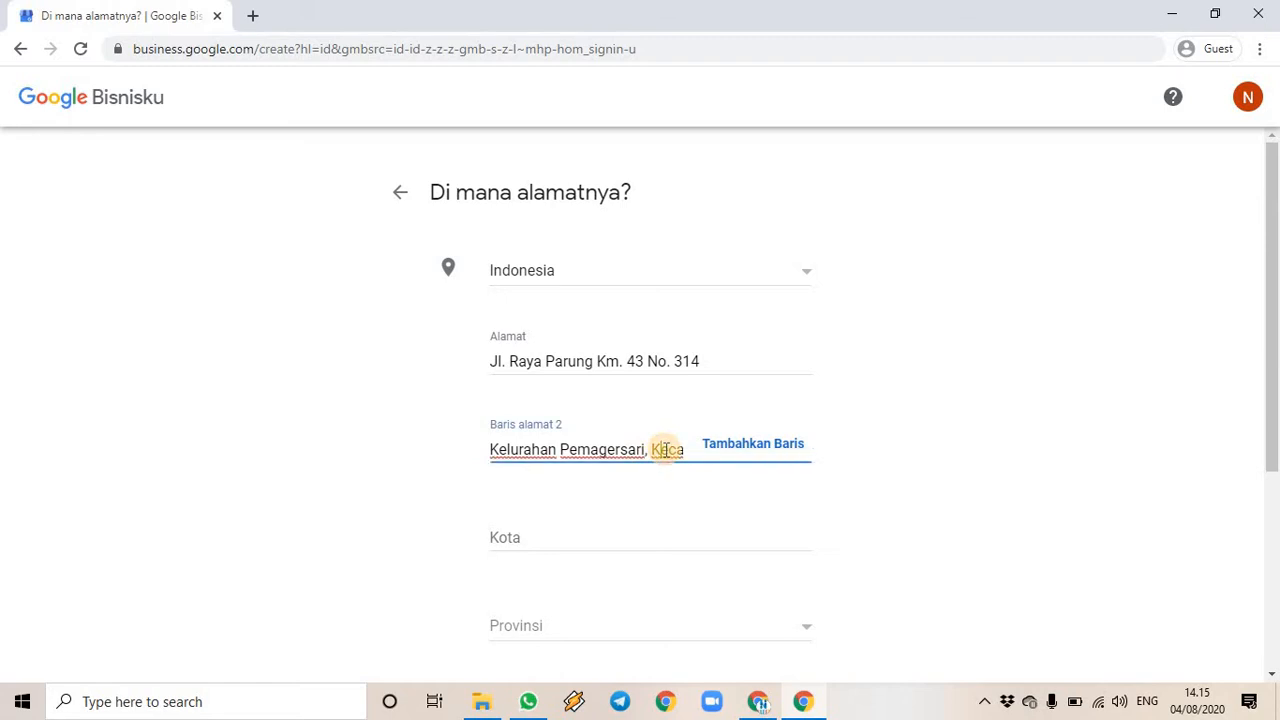
key("End")
key("ctrl+shift+Left")
key("ctrl+shift+Left")
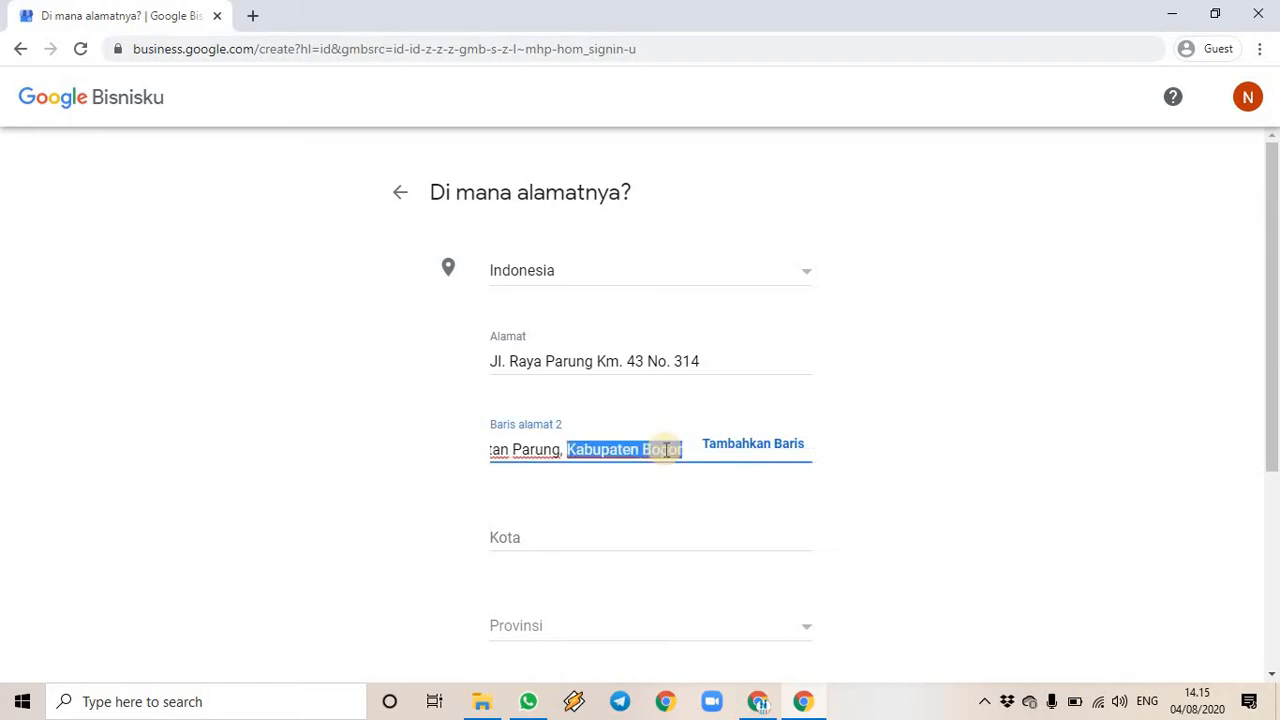
key("BackSpace")
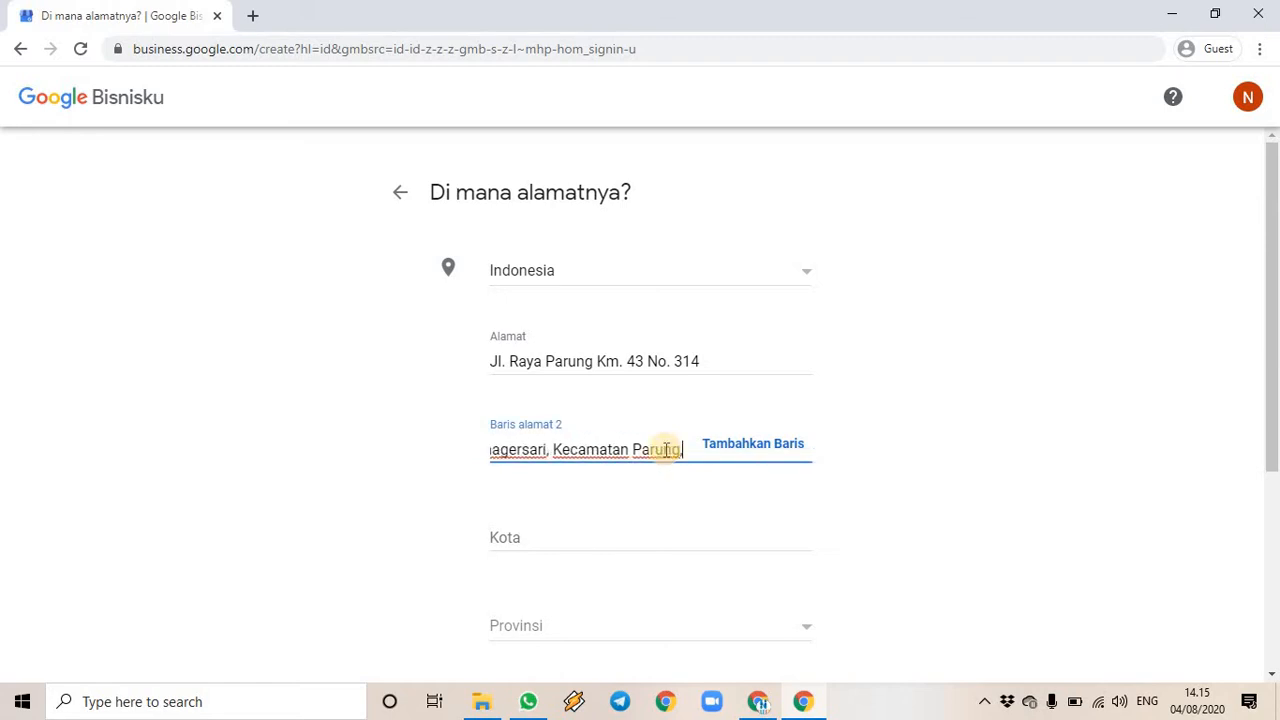
- Fill in the city Bogor and choose Jawa Barat as the province
left_click(522, 540)
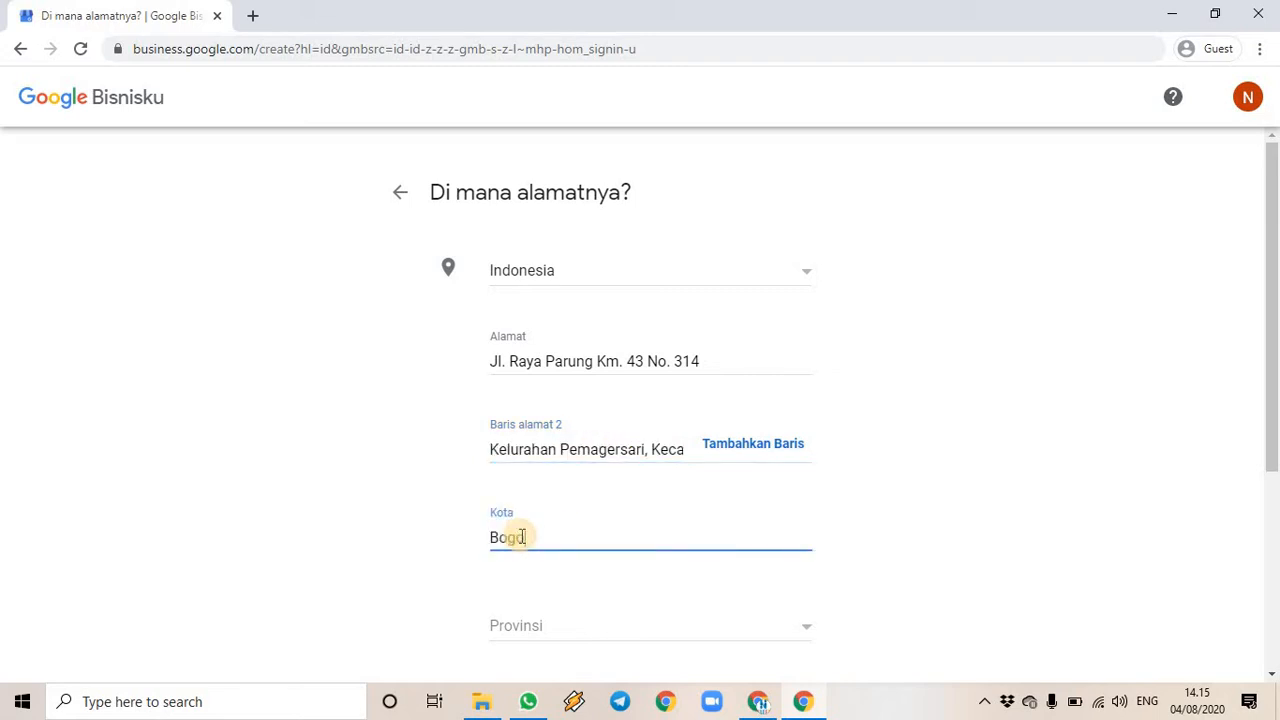
scroll(723, 371, "down", 3)
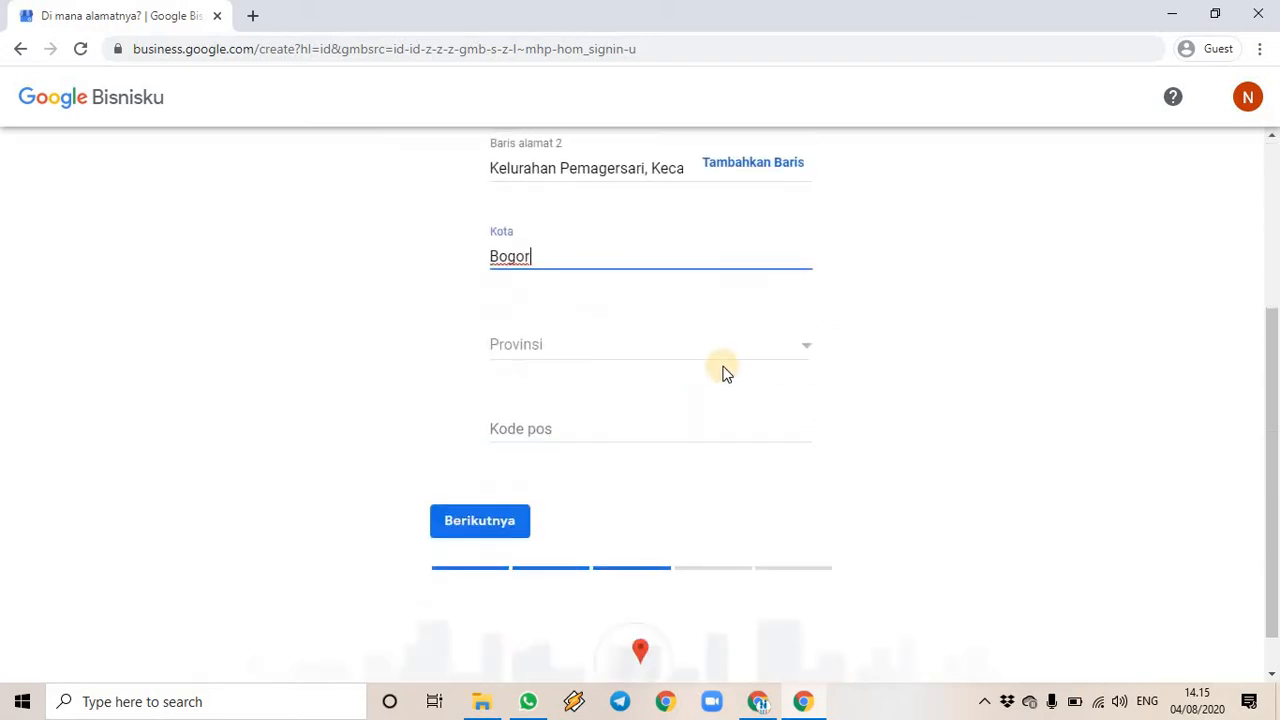
left_click(780, 343)
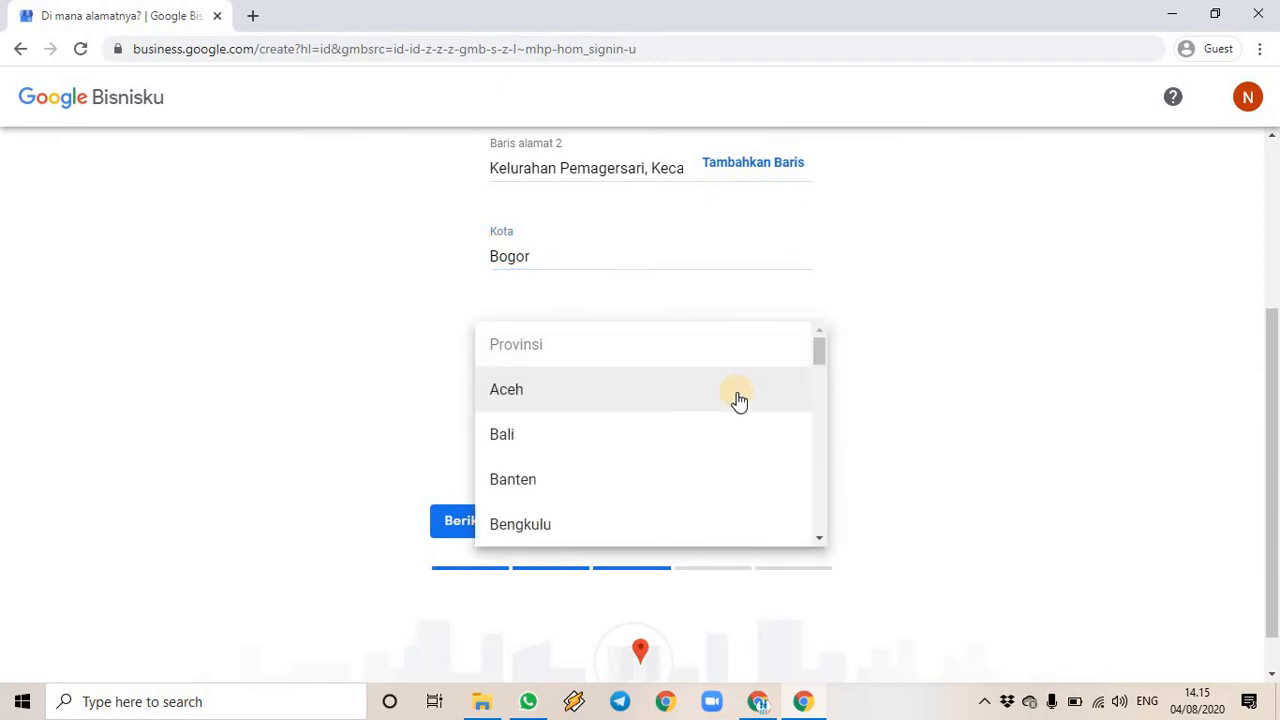
type("jaw")
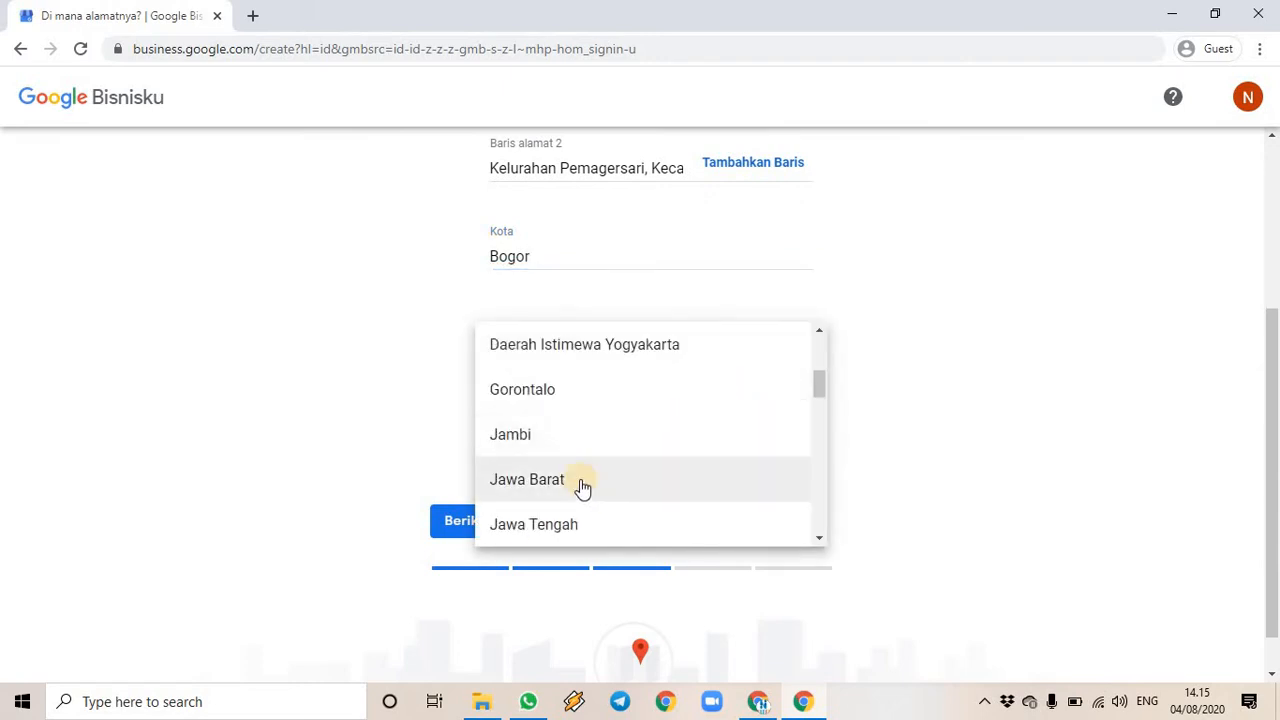
left_click(581, 484)
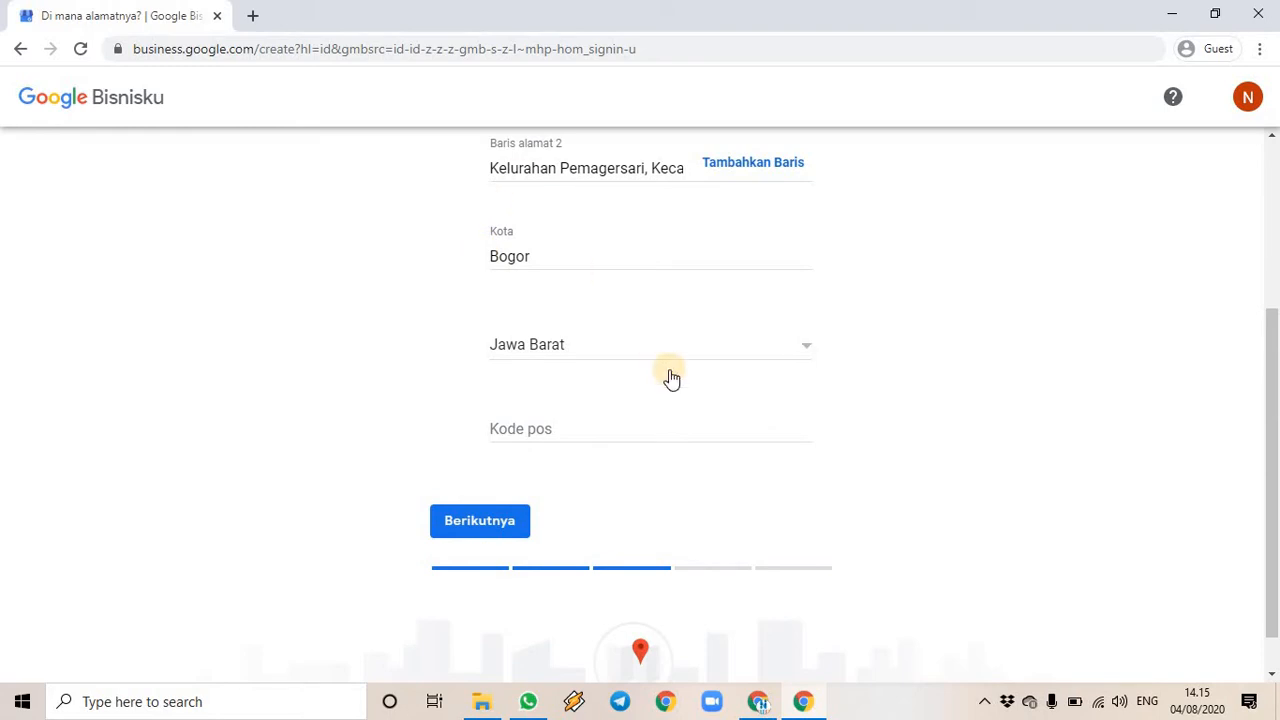
- Fill in postal code 16330 and submit the address
scroll(586, 480, "up", 2)
scroll(580, 503, "down", 2)
left_click(545, 426)
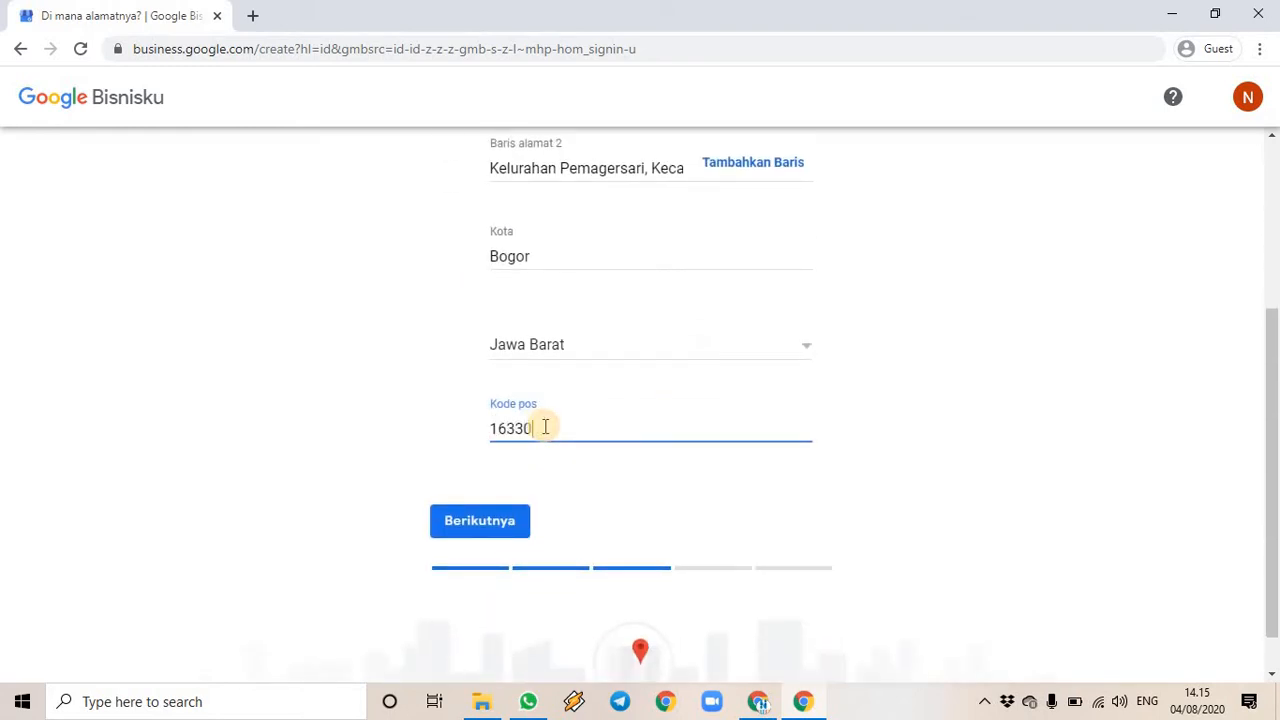
scroll(609, 414, "up", 3)
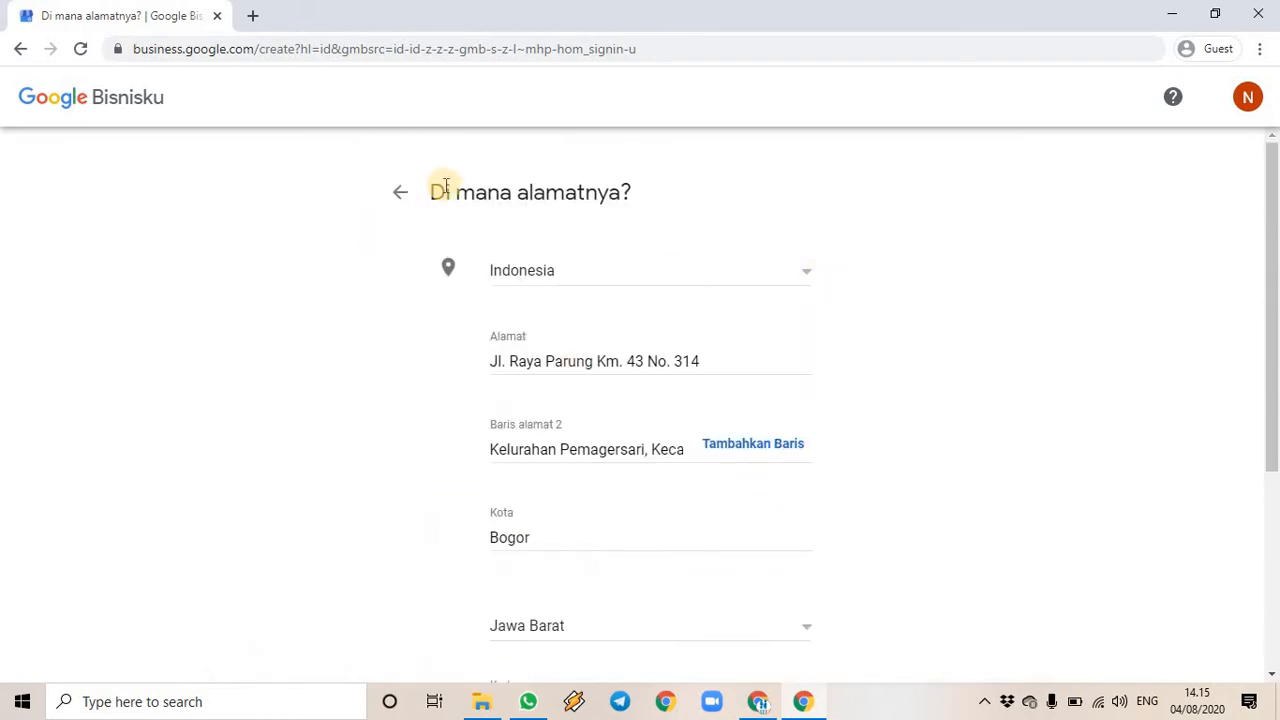
scroll(820, 480, "down", 3)
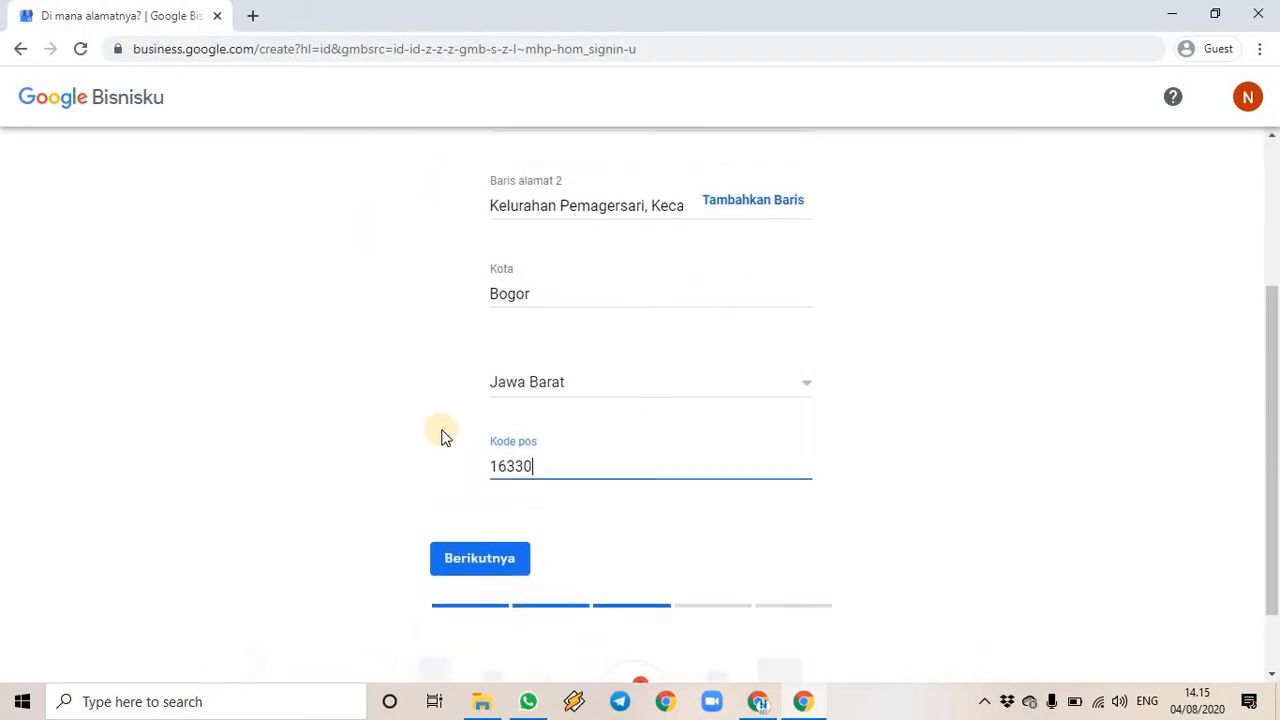
scroll(445, 437, "up", 3)
scroll(480, 440, "down", 3)
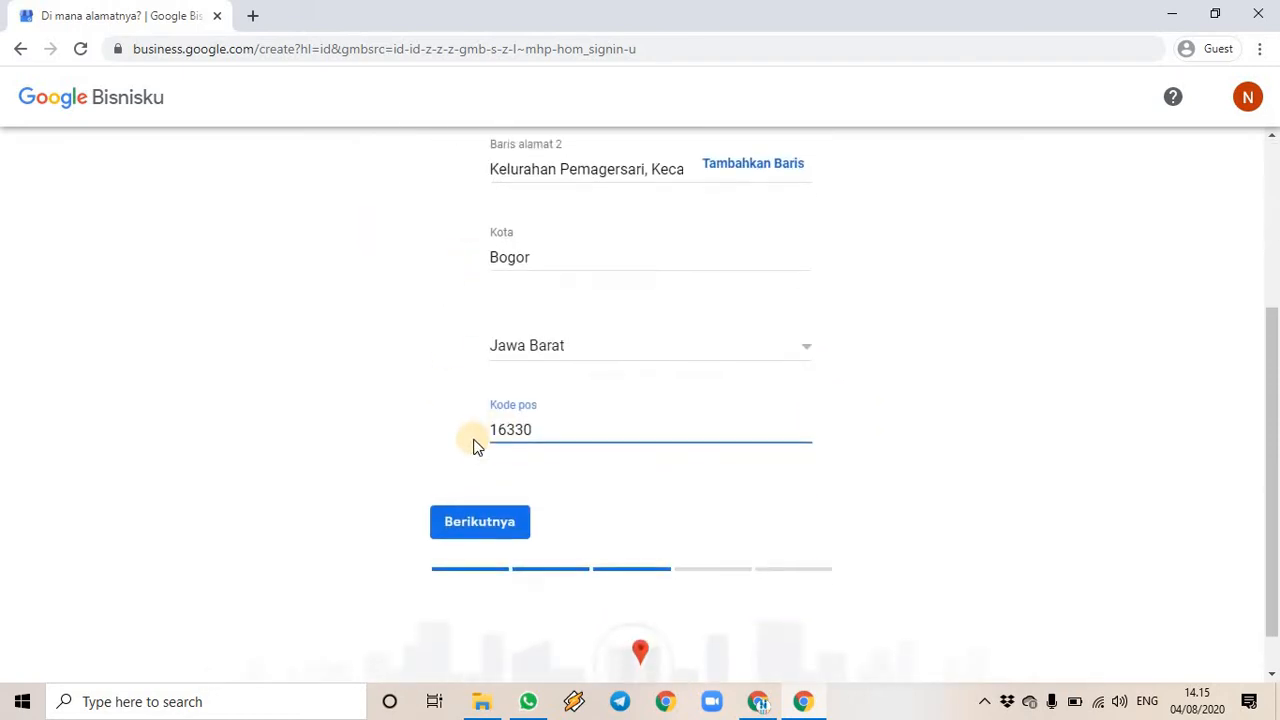
scroll(575, 300, "up", 2)
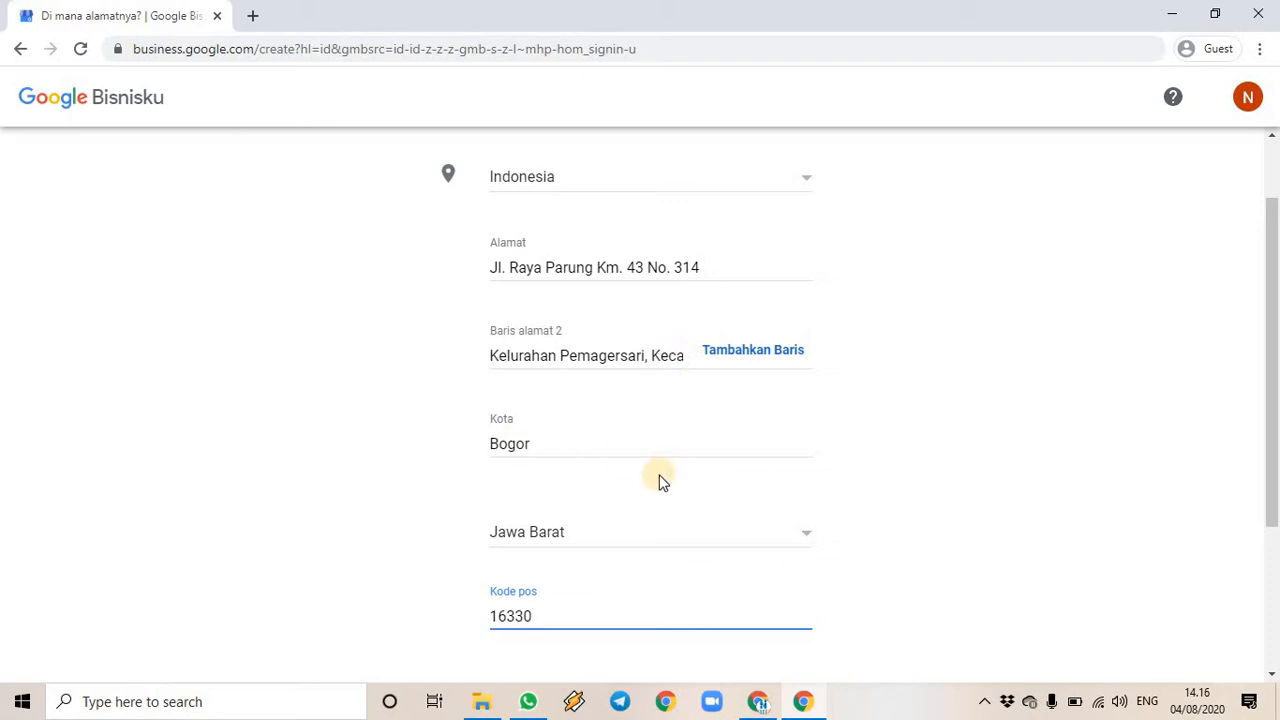
scroll(503, 443, "down", 1)
scroll(660, 495, "down", 2)
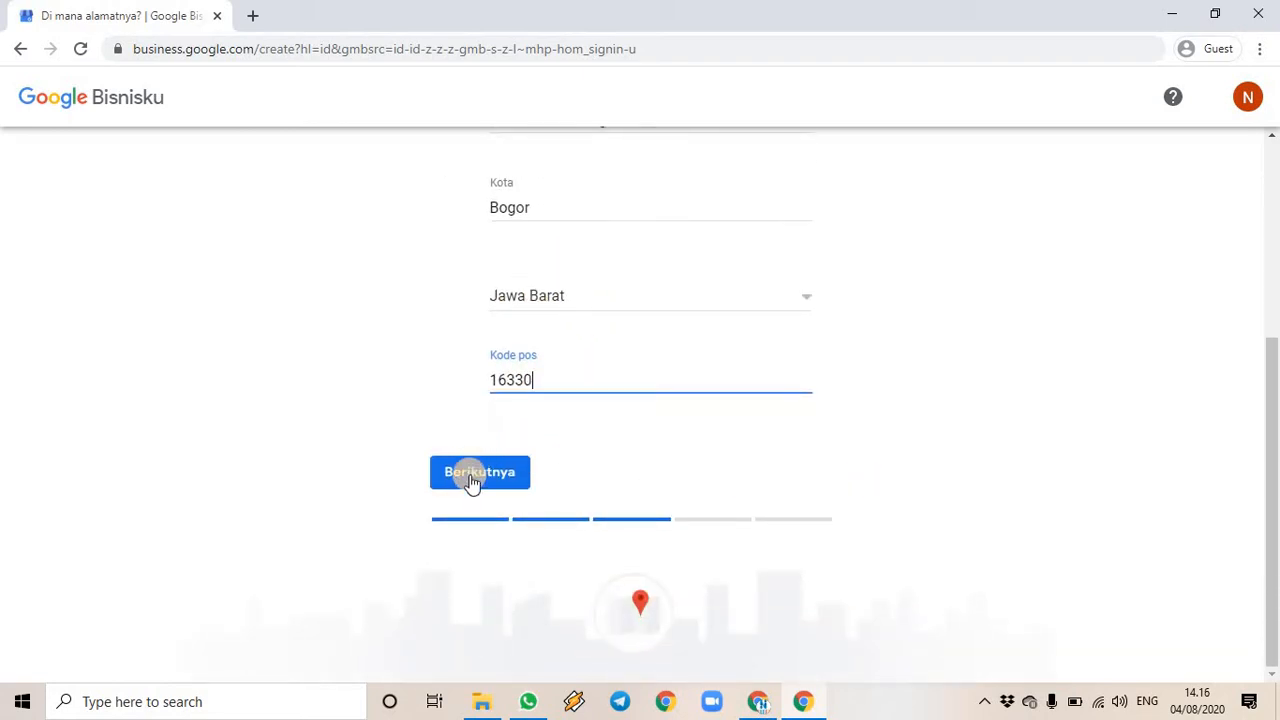
left_click(471, 477)
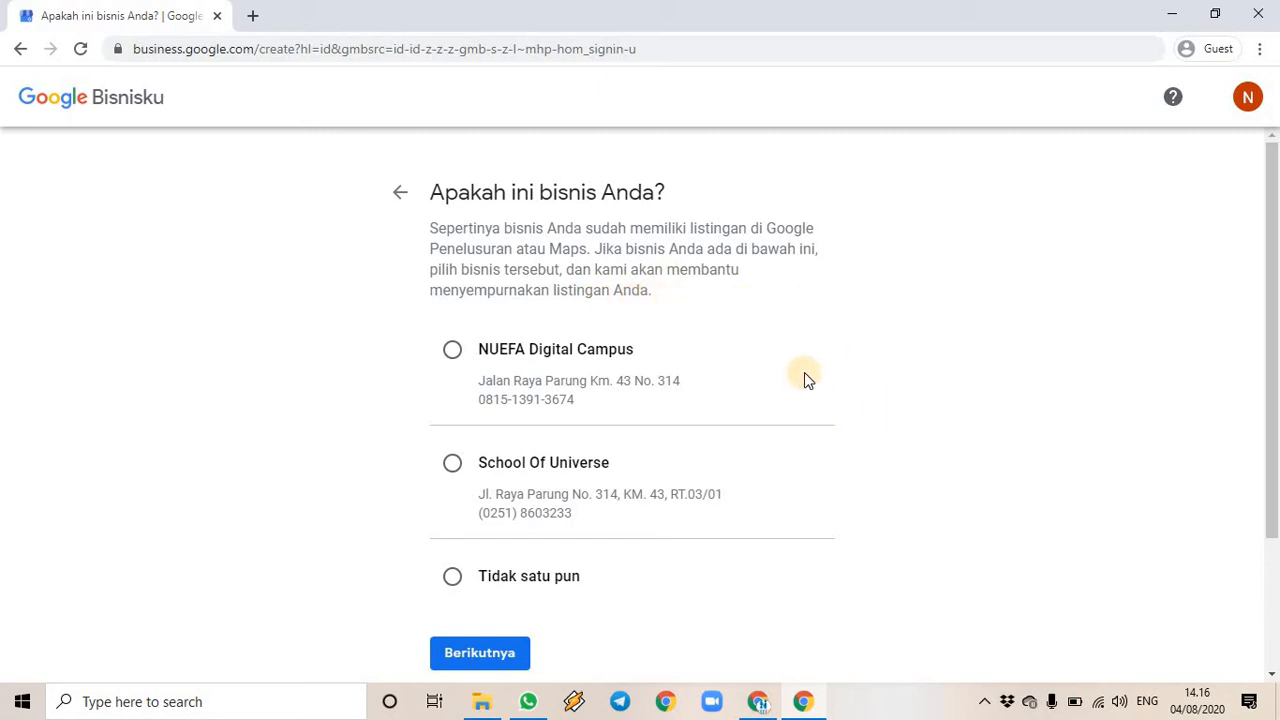
- Select 'Tidak satu pun' for the suggested existing listings and continue to the map step
scroll(1031, 445, "down", 2)
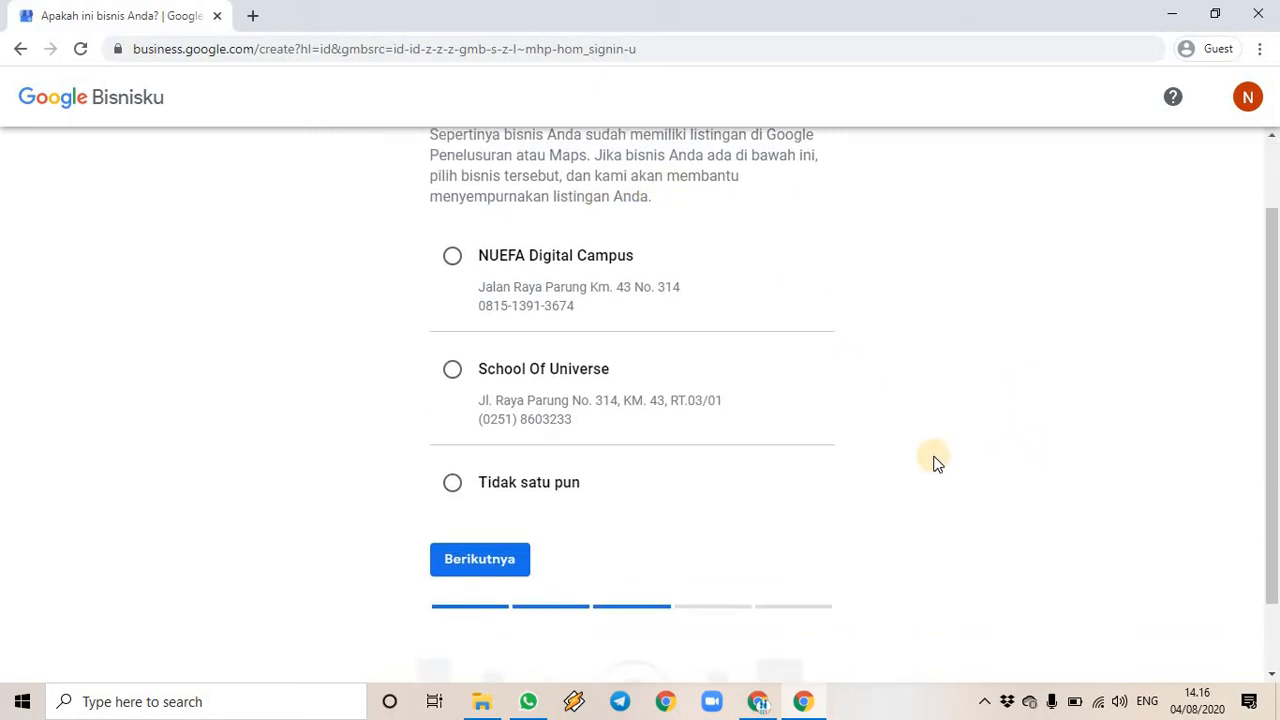
scroll(931, 455, "up", 1)
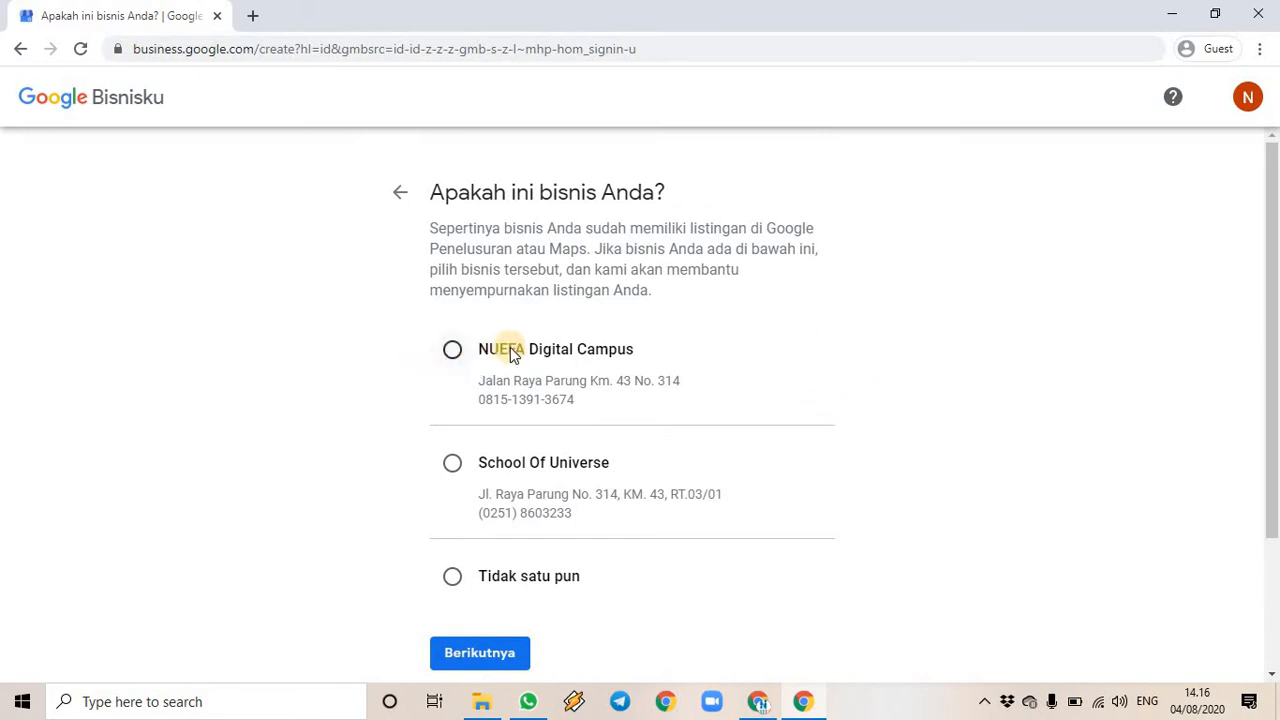
scroll(620, 395, "down", 1)
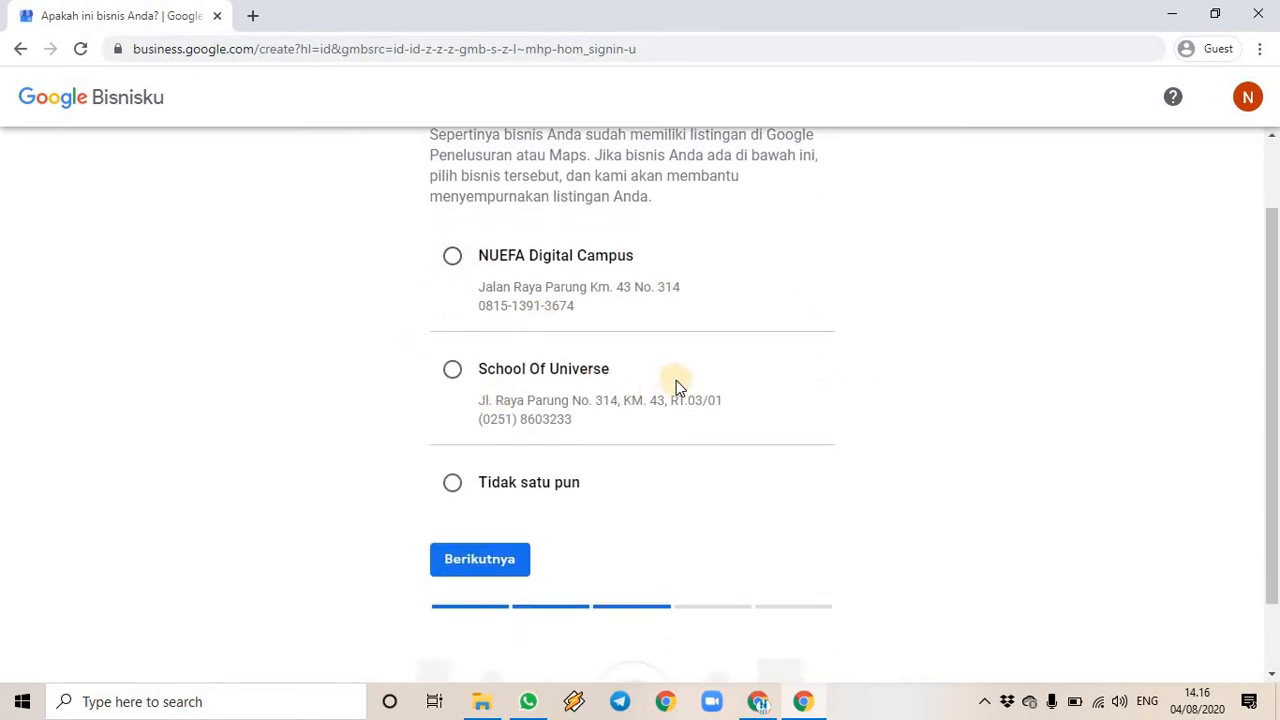
scroll(760, 390, "up", 1)
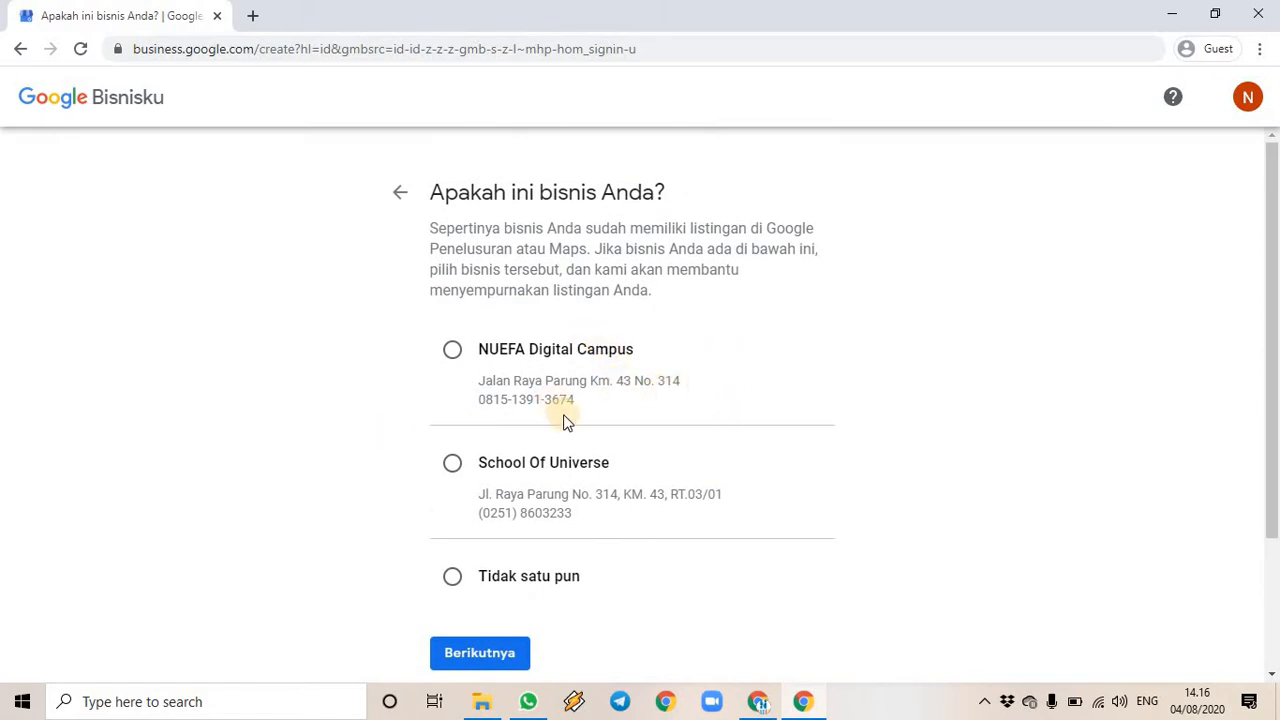
scroll(634, 505, "down", 1)
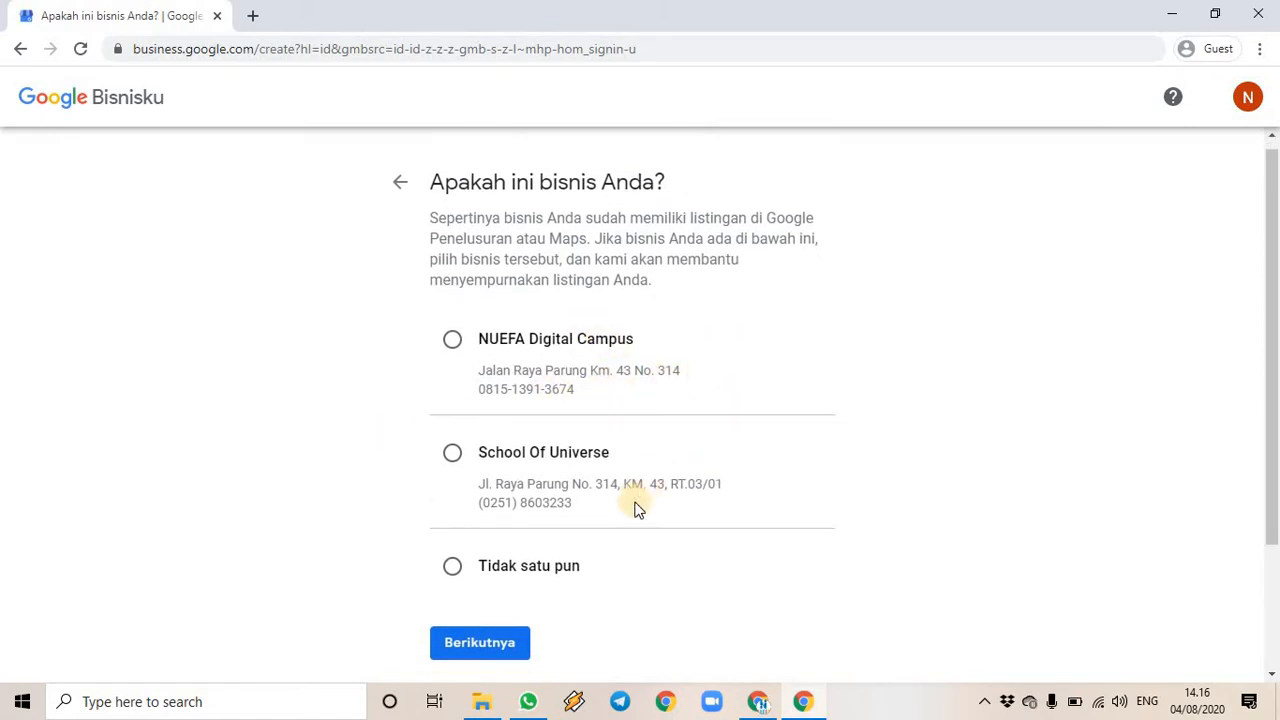
scroll(632, 509, "up", 1)
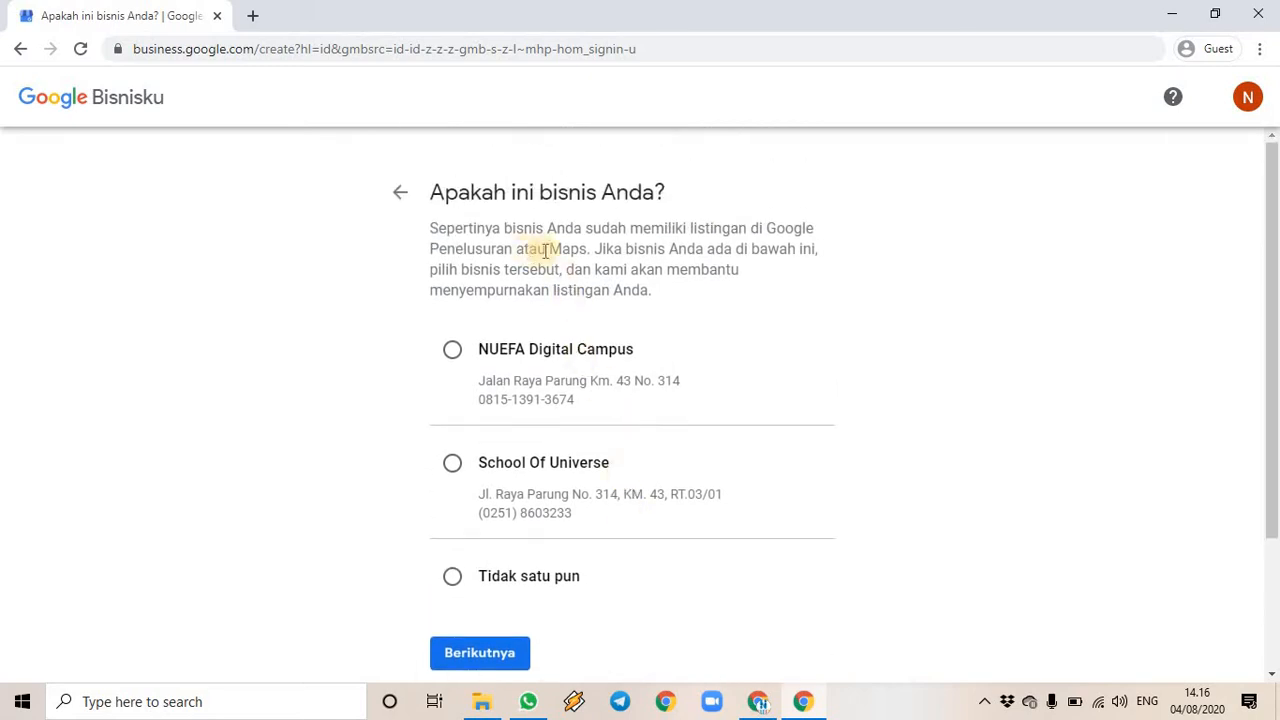
left_click(452, 578)
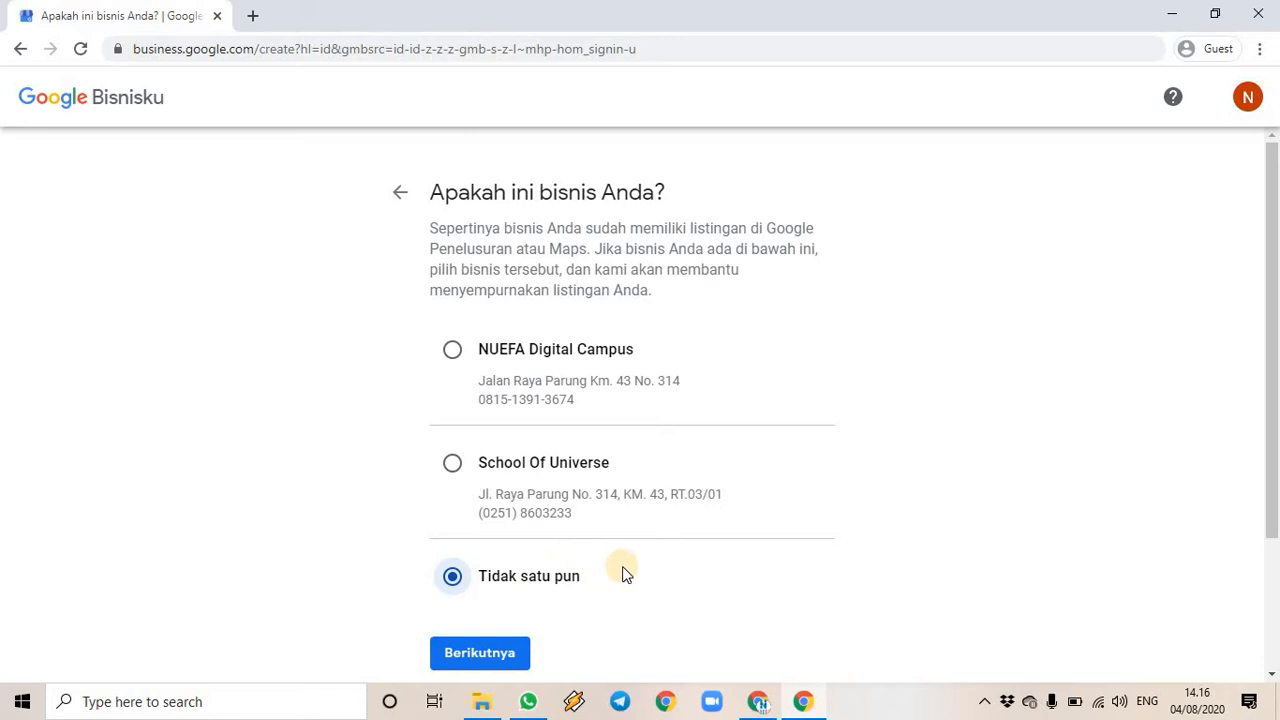
scroll(680, 566, "down", 1)
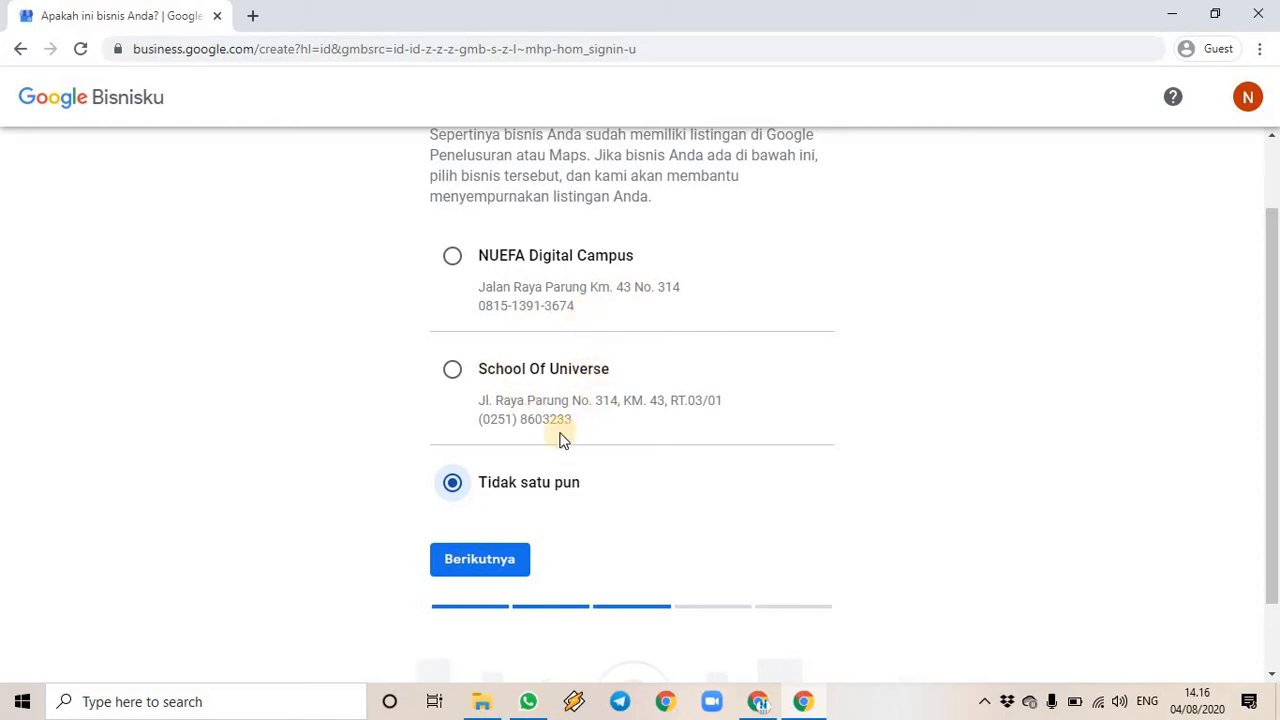
left_click(487, 564)
left_click(500, 566)
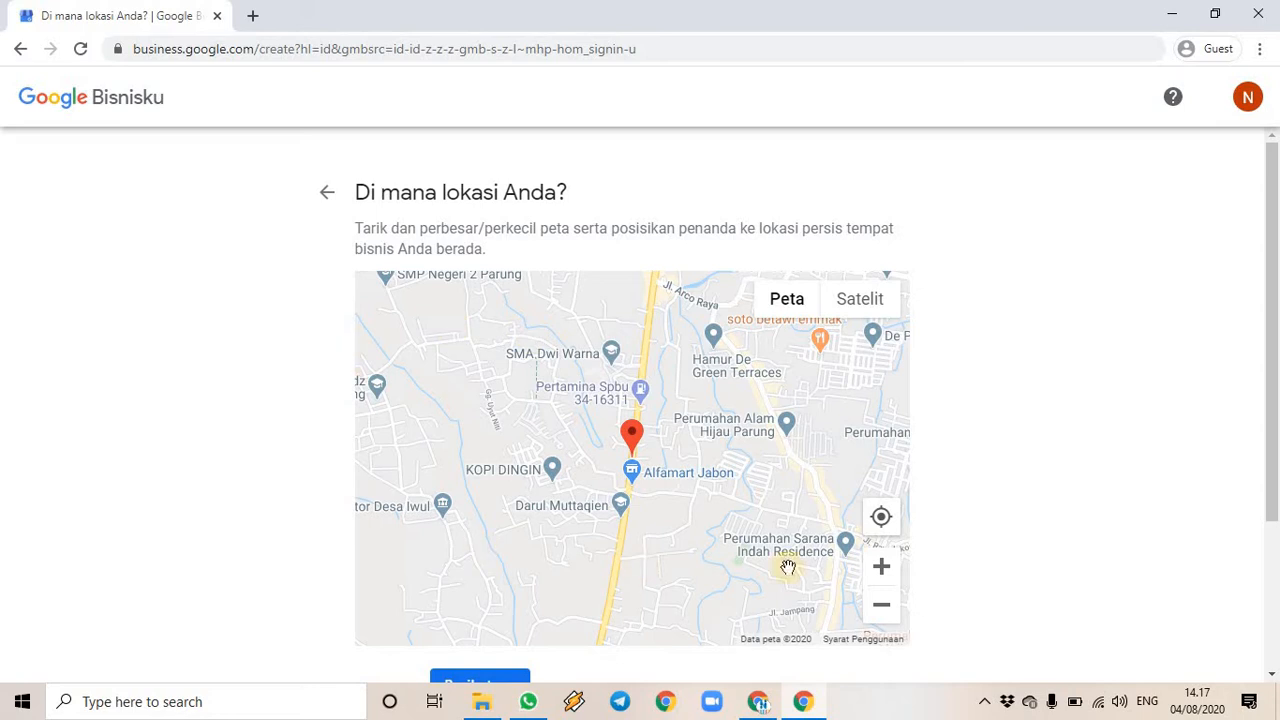
- Zoom in, drag the marker beside School Of Universe on Jl. Raya Parung, and confirm it
left_click(881, 570)
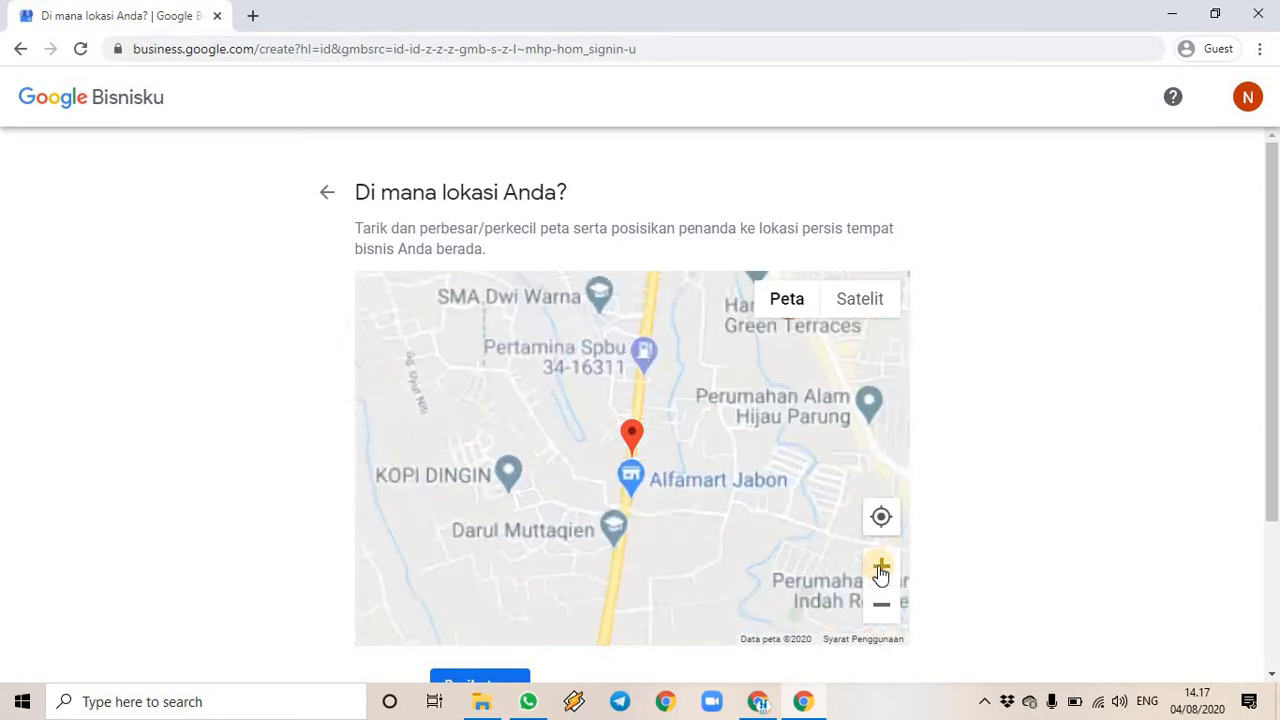
left_click(881, 568)
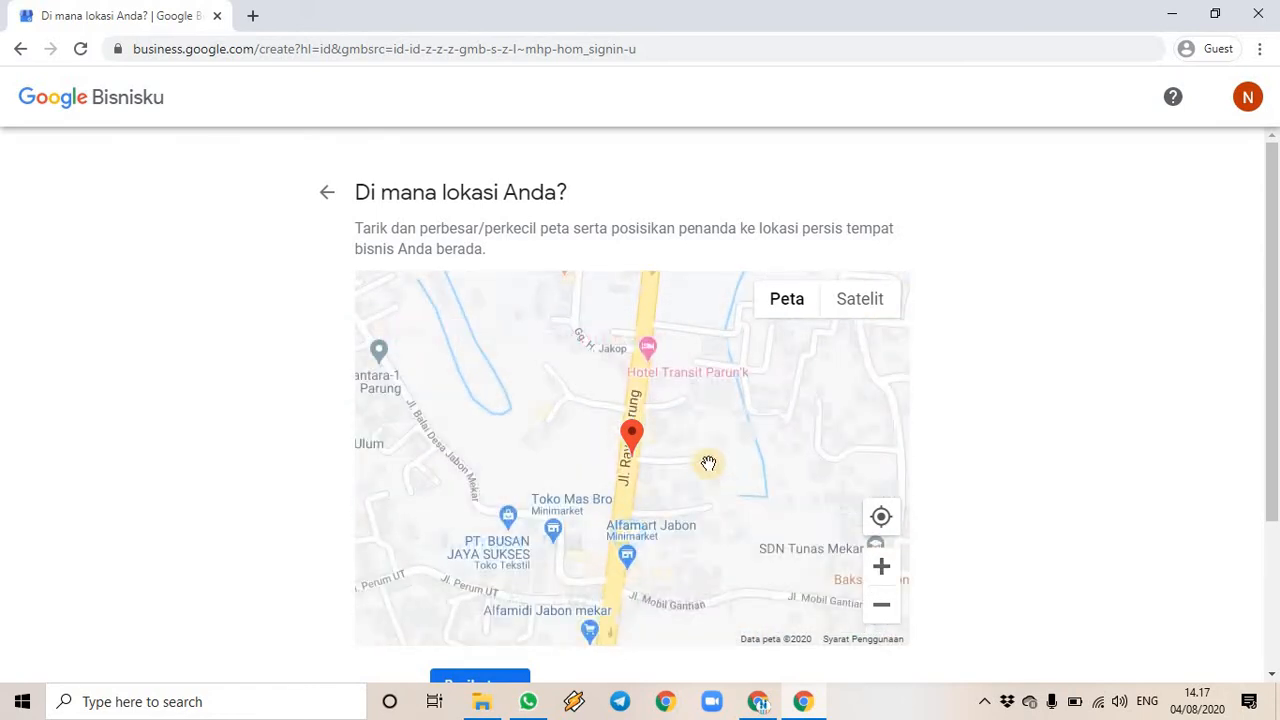
mouse_move(630, 432)
left_mouse_down()
mouse_move(600, 340)
mouse_move(620, 292)
left_mouse_up()
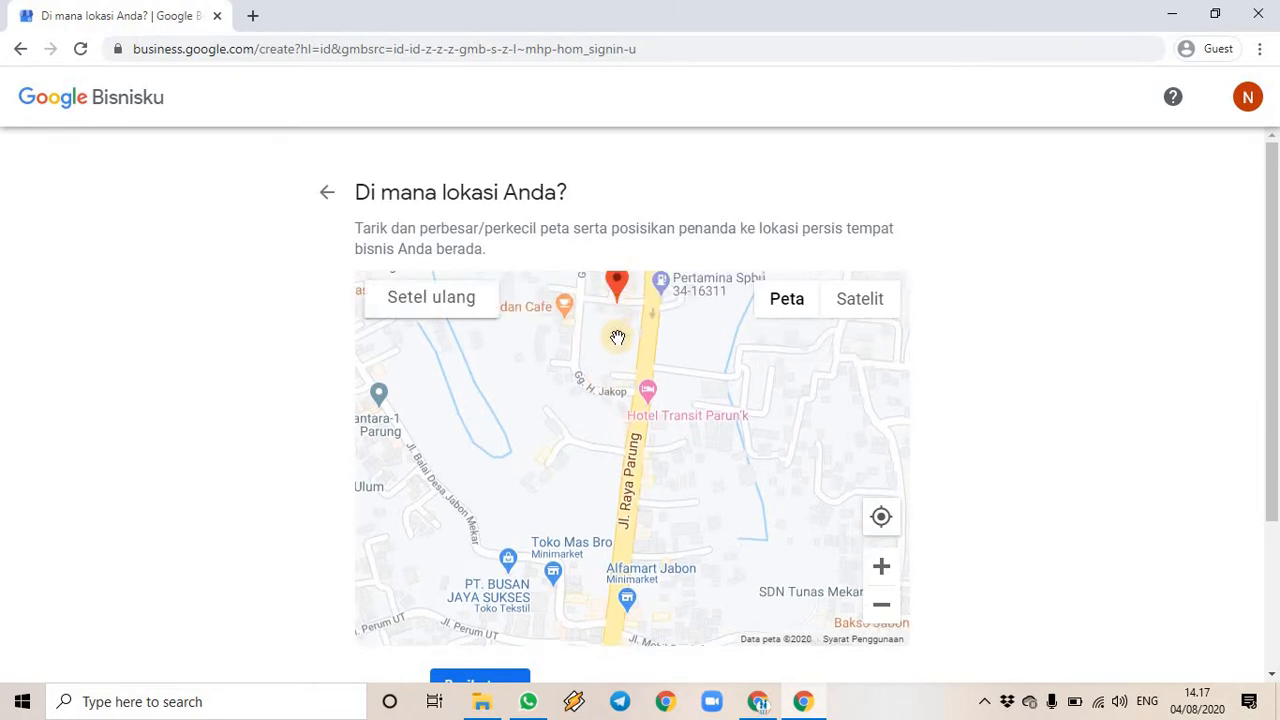
mouse_move(616, 350)
left_mouse_down()
mouse_move(598, 553)
mouse_move(622, 385)
mouse_move(692, 476)
mouse_move(665, 615)
mouse_move(597, 590)
mouse_move(593, 600)
mouse_move(630, 323)
left_mouse_up()
left_click_drag(691, 466, 614, 677)
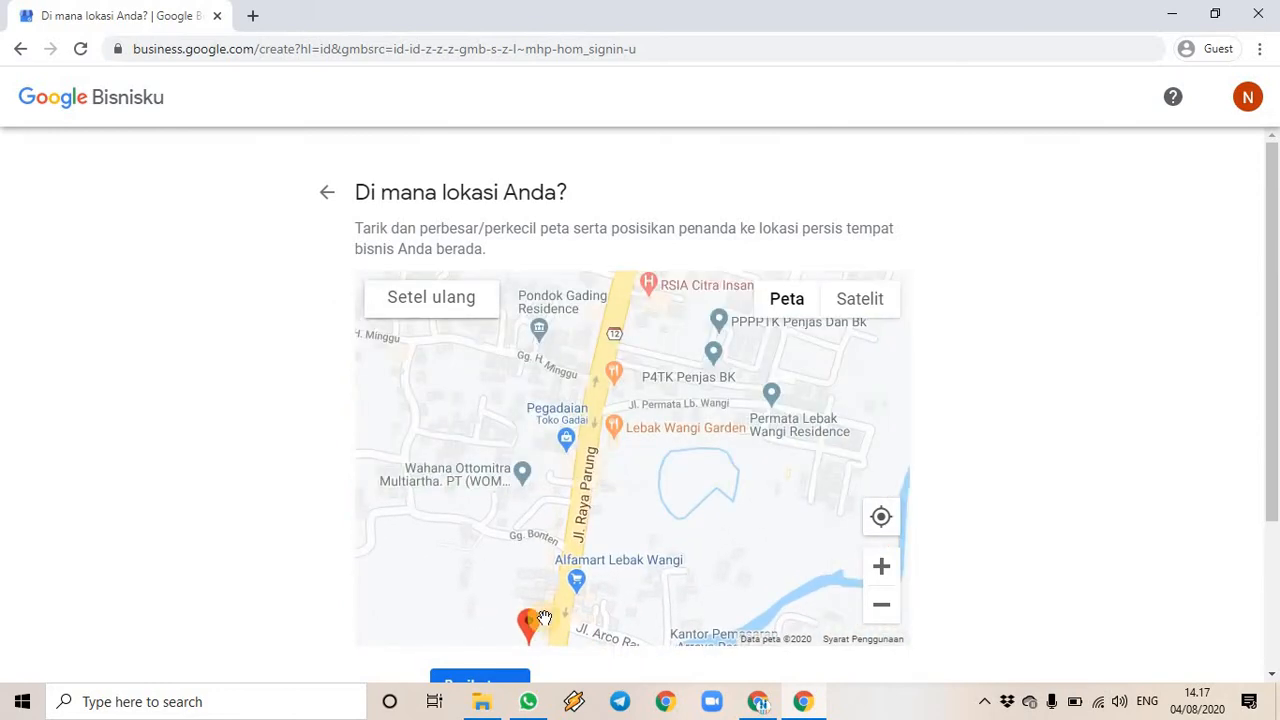
mouse_move(529, 619)
left_mouse_down()
mouse_move(551, 570)
mouse_move(591, 340)
mouse_move(589, 519)
mouse_move(567, 624)
mouse_move(550, 611)
mouse_move(557, 510)
mouse_move(582, 433)
left_mouse_up()
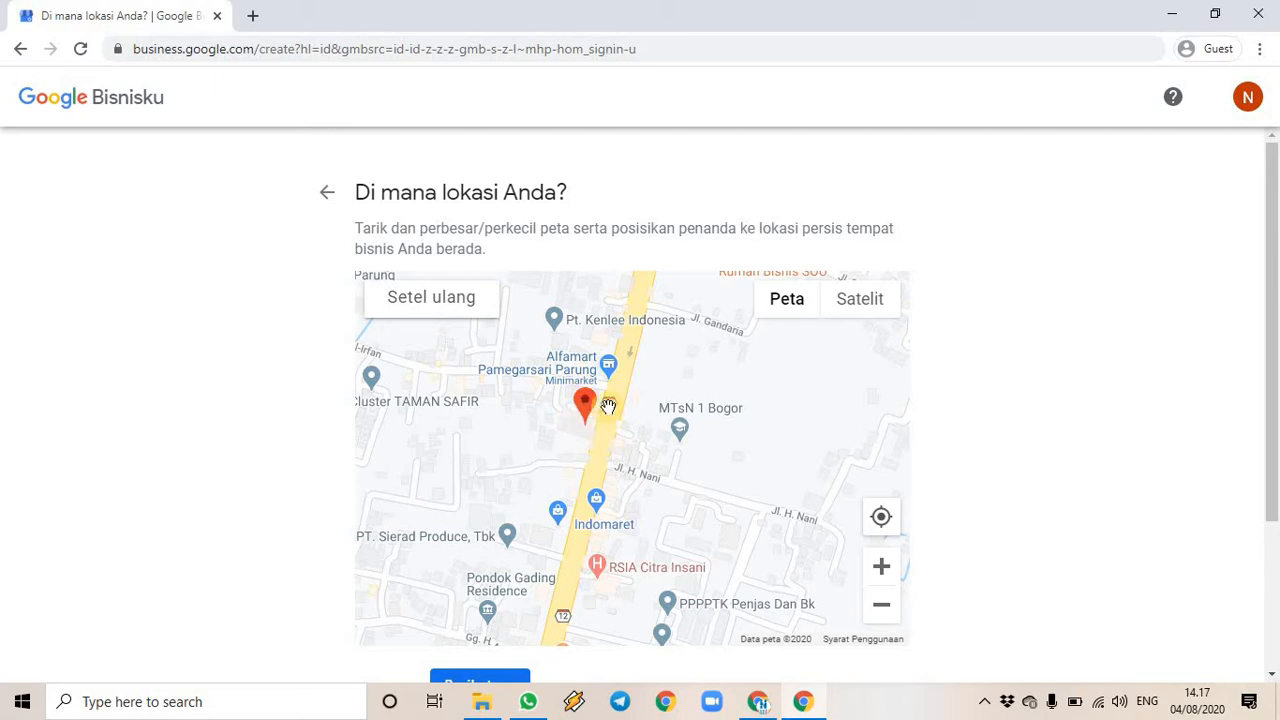
left_click_drag(751, 443, 733, 606)
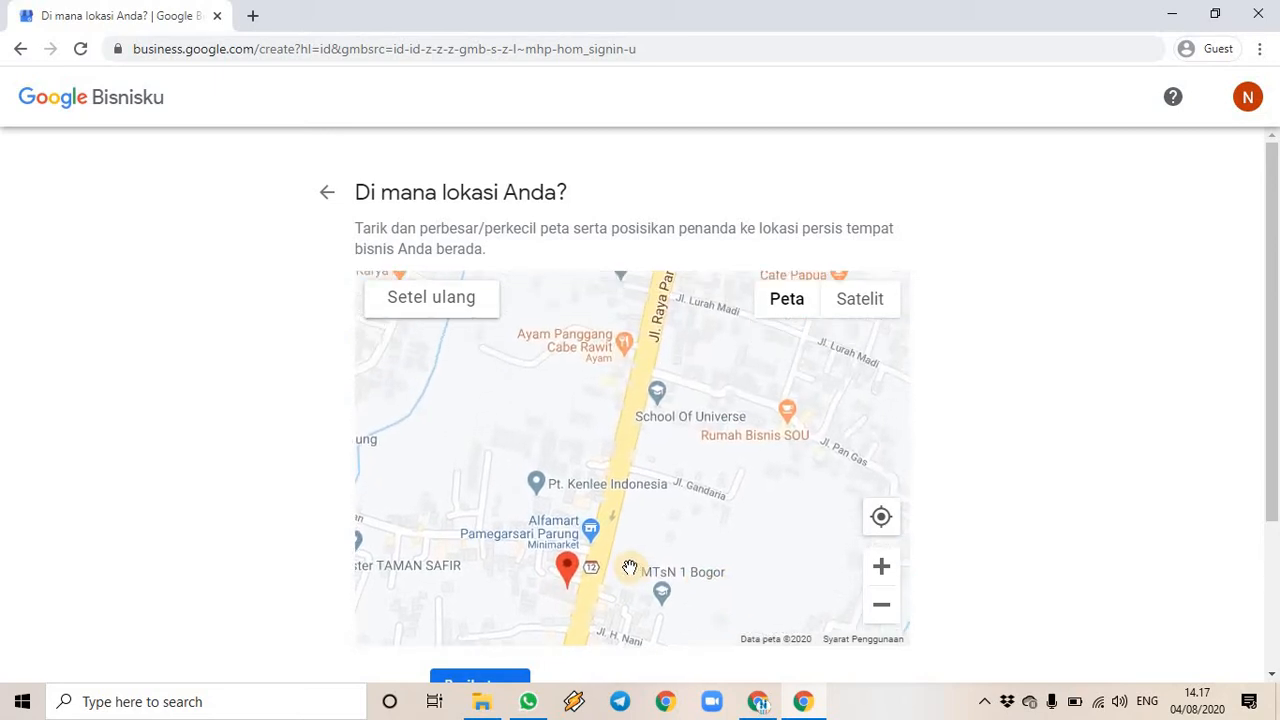
left_click_drag(567, 578, 669, 380)
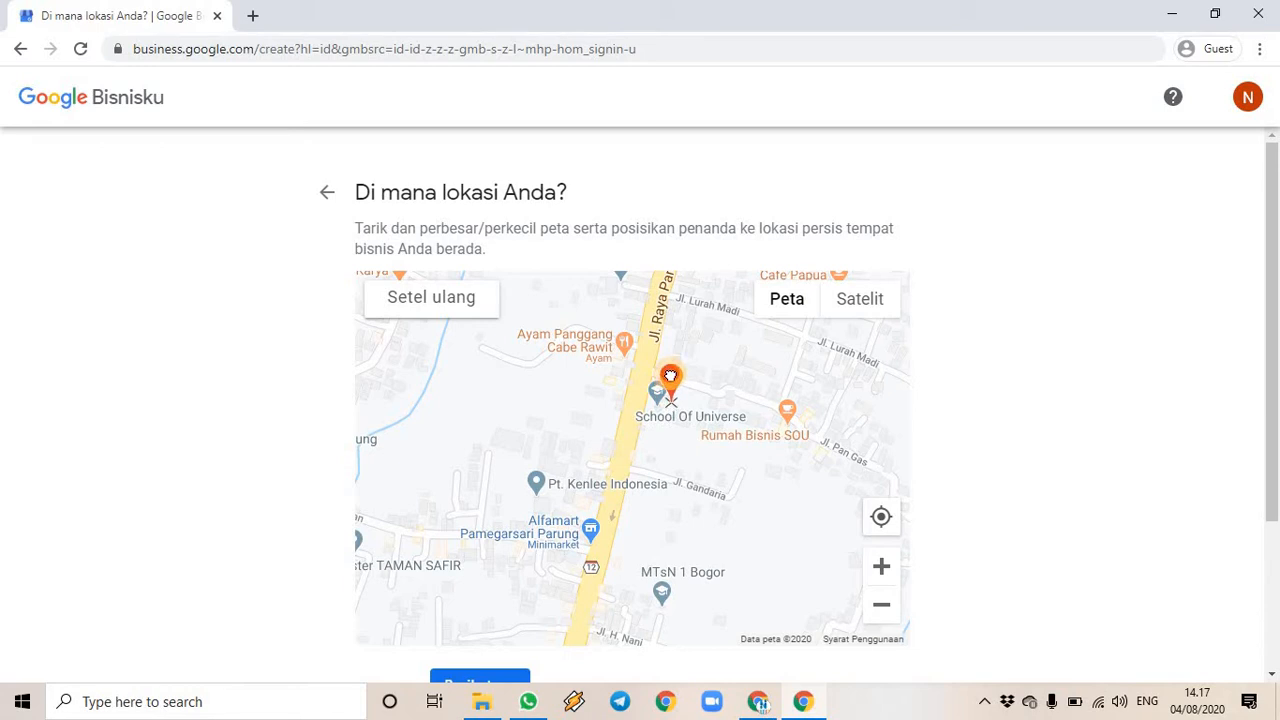
mouse_move(670, 377)
left_mouse_down()
mouse_move(651, 400)
mouse_move(671, 378)
left_mouse_up()
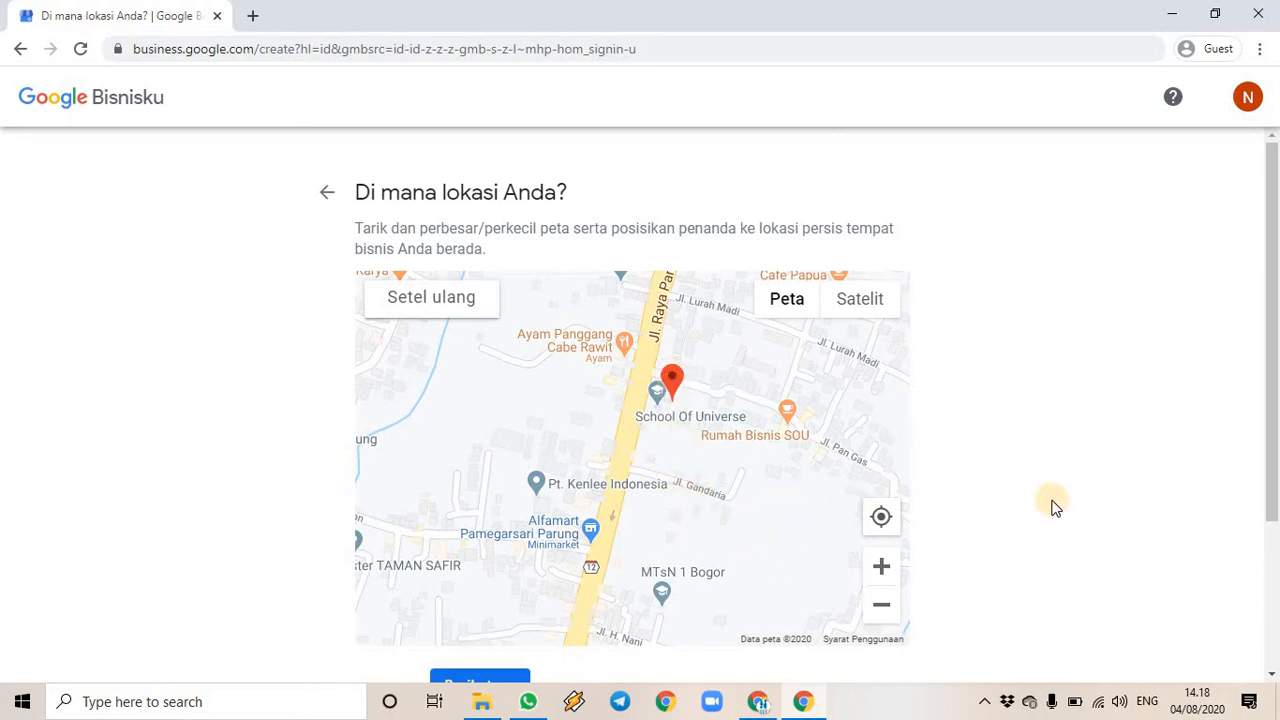
scroll(1008, 453, "down", 2)
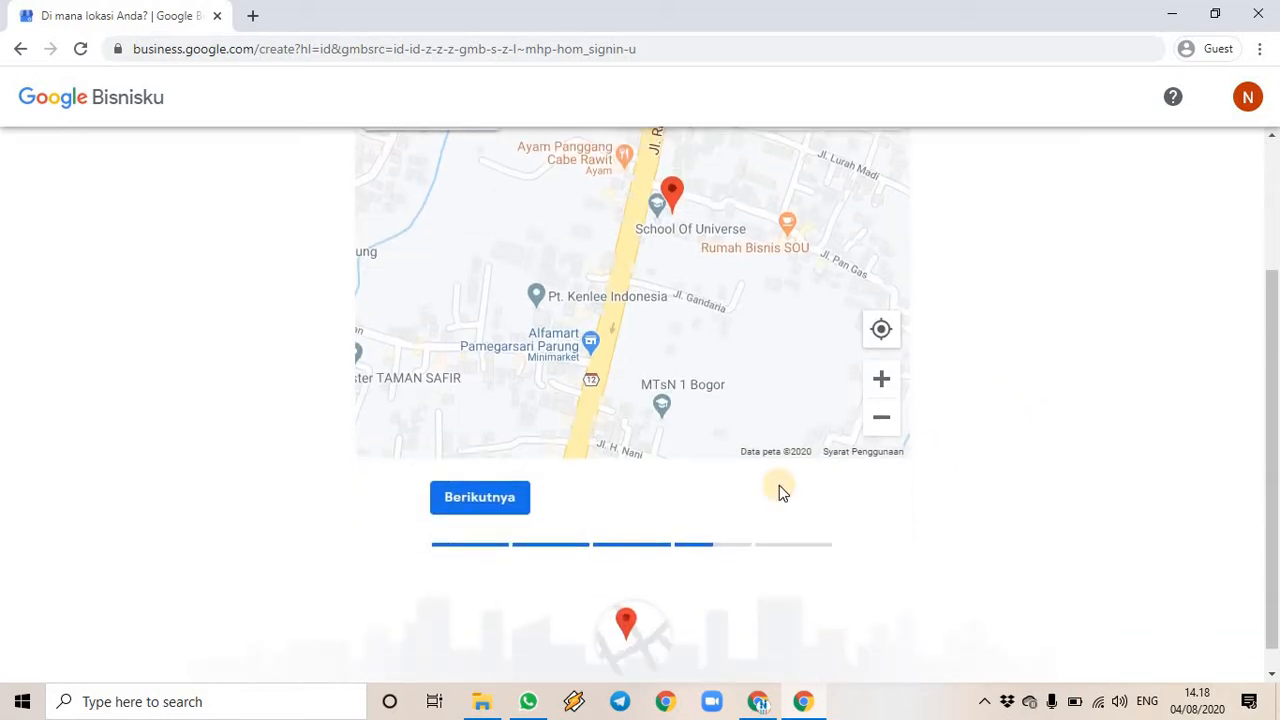
left_click(508, 500)
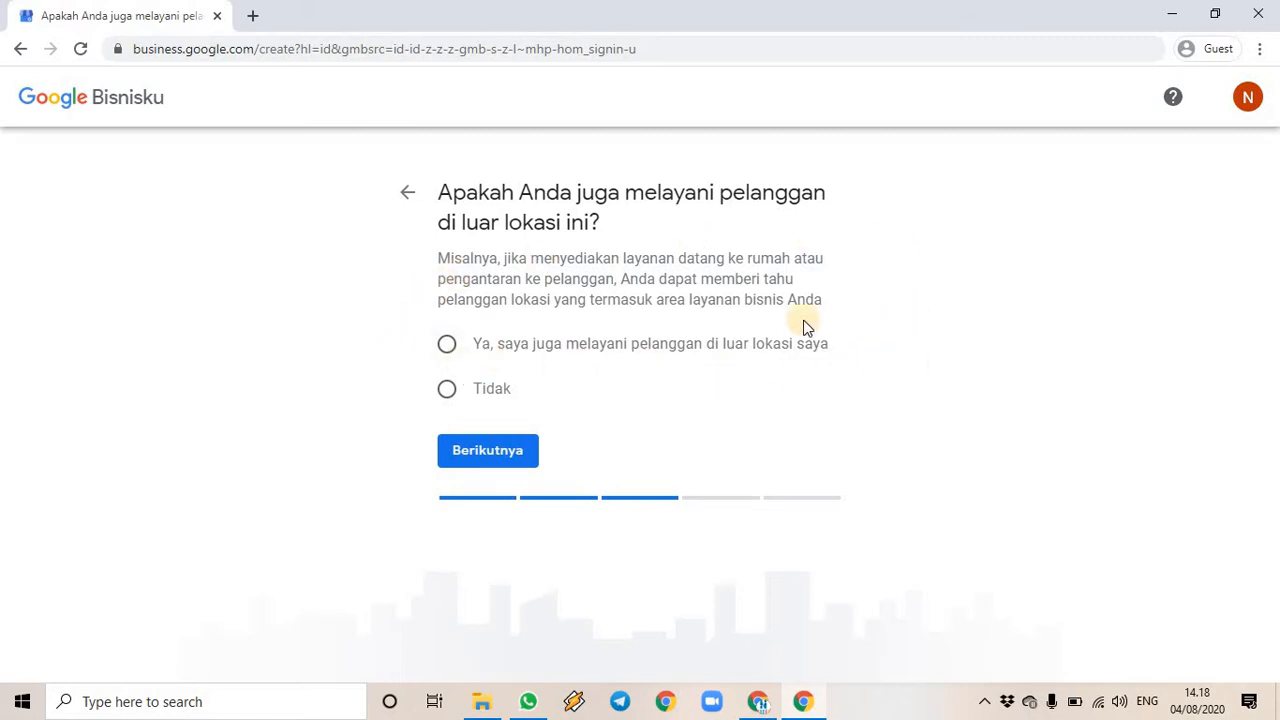
- Answer Ya to serving customers outside the business location and continue
left_click(447, 345)
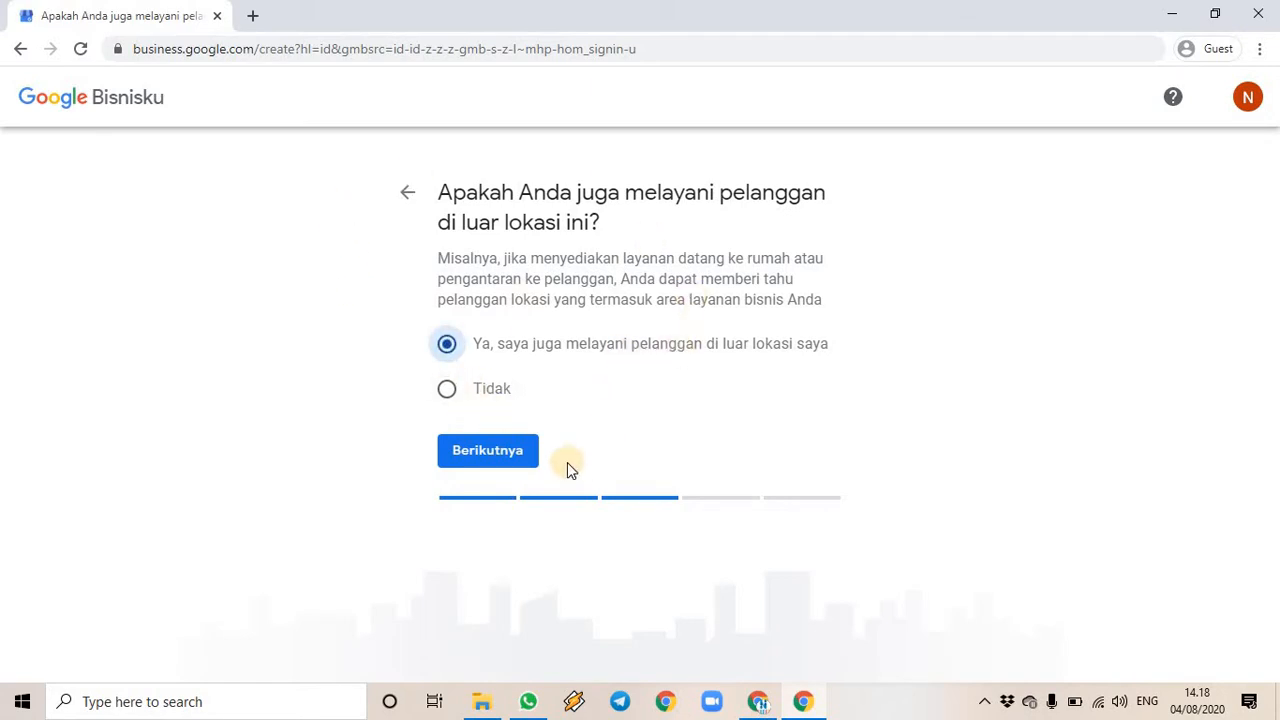
left_click(493, 451)
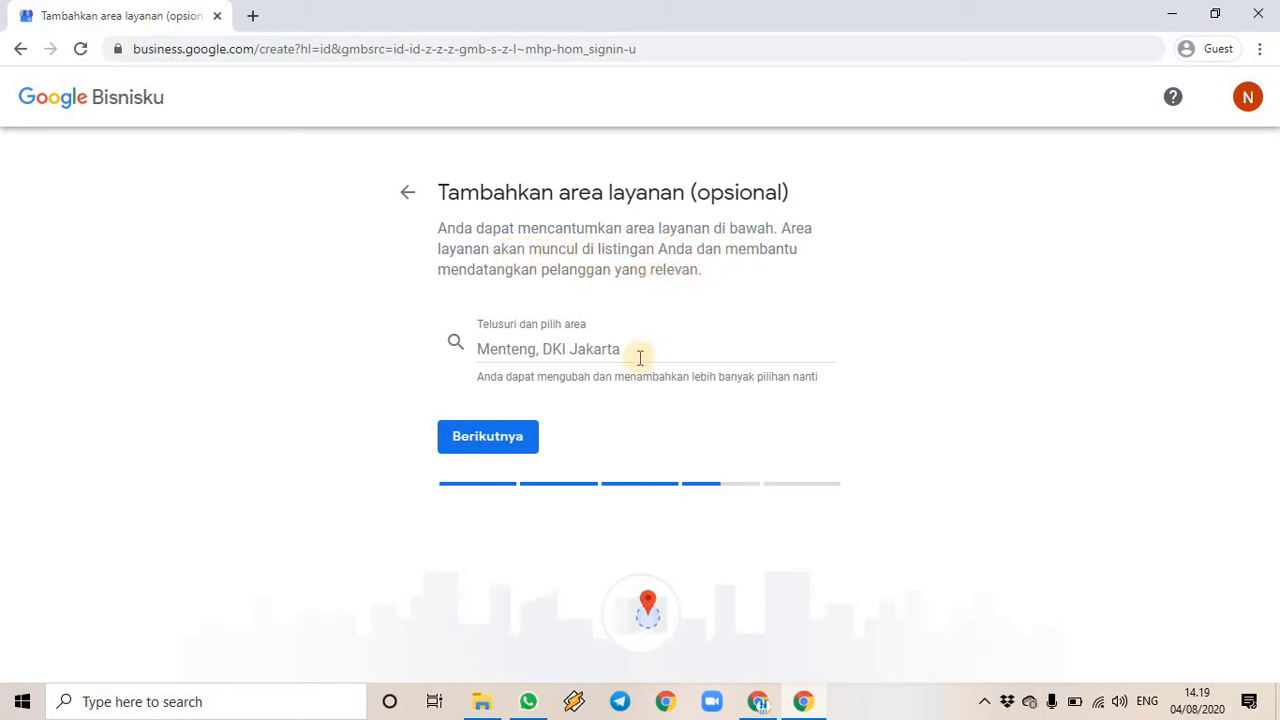
- Add DKI Jakarta and Tangerang as service areas
left_click(589, 349)
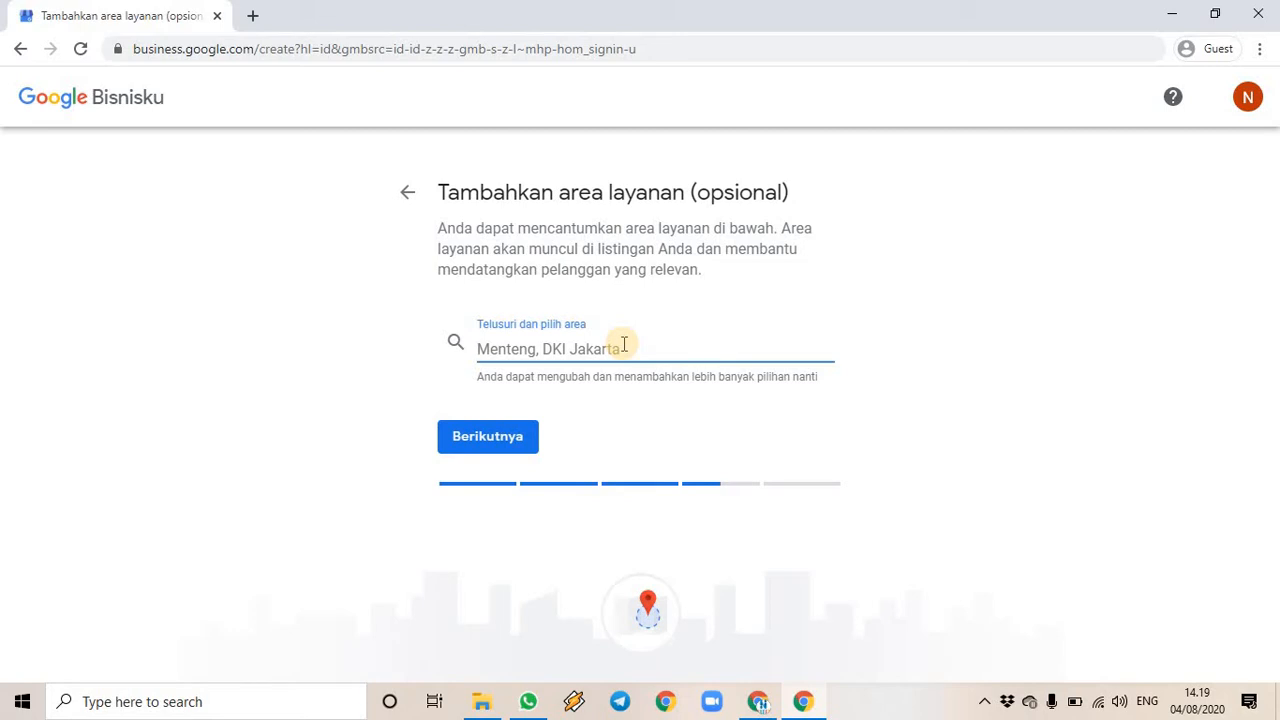
type("DKI")
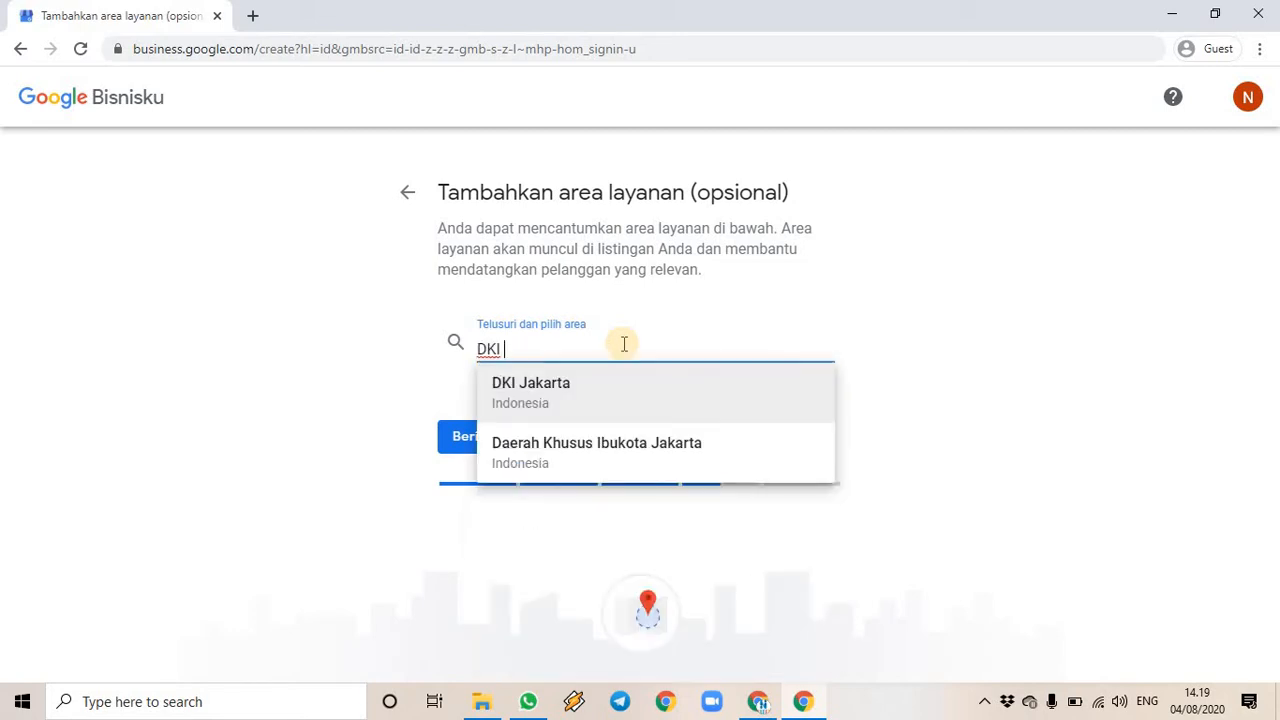
left_click(585, 400)
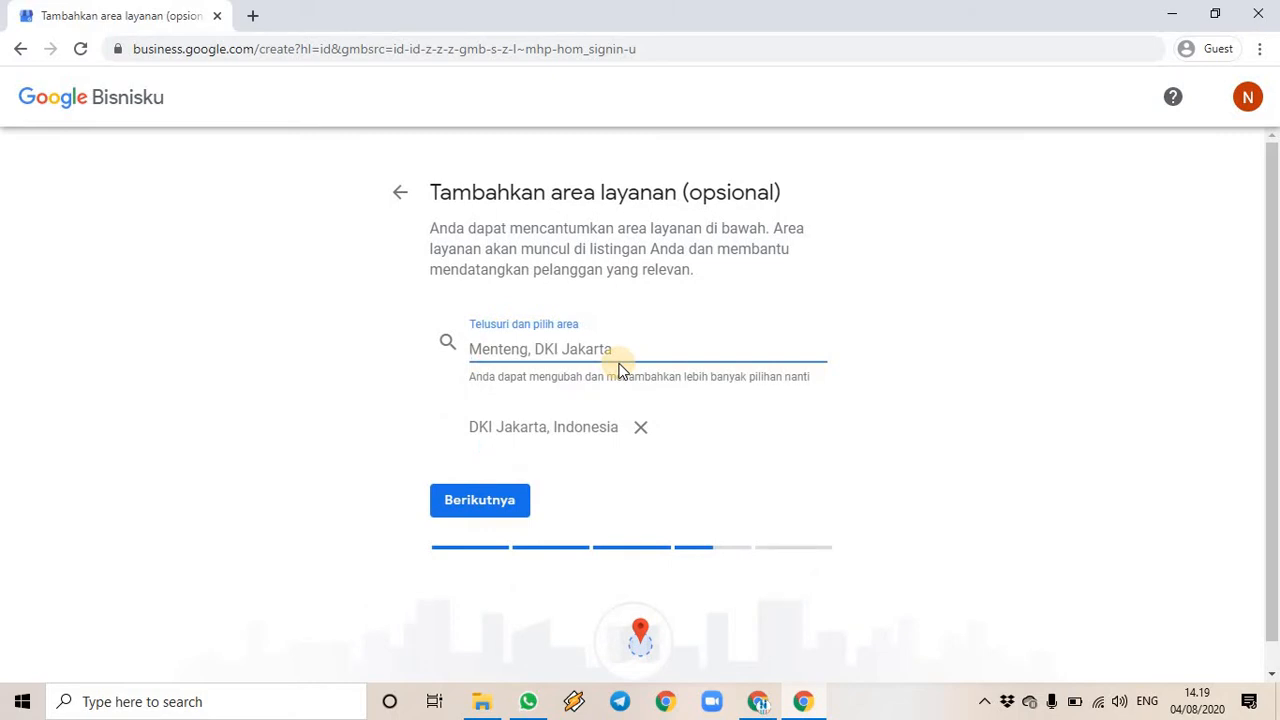
type("TANG")
key("BackSpace")
key("BackSpace")
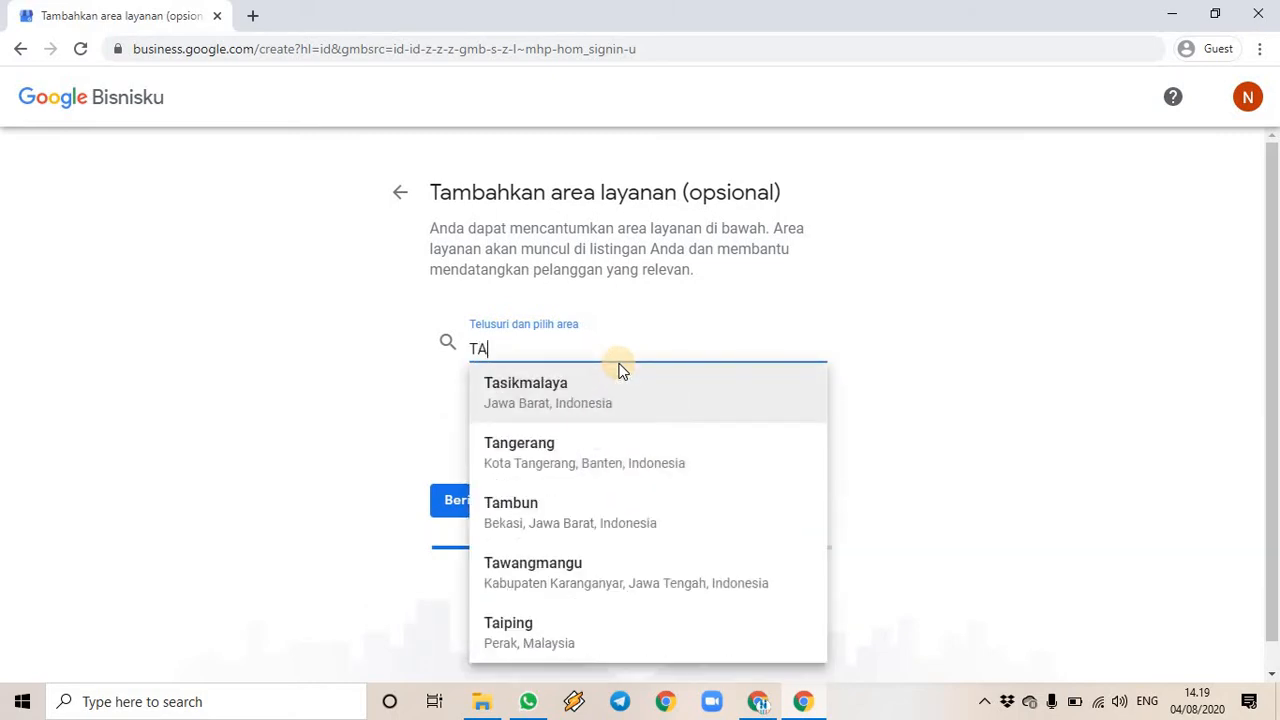
key("BackSpace")
type("angerang")
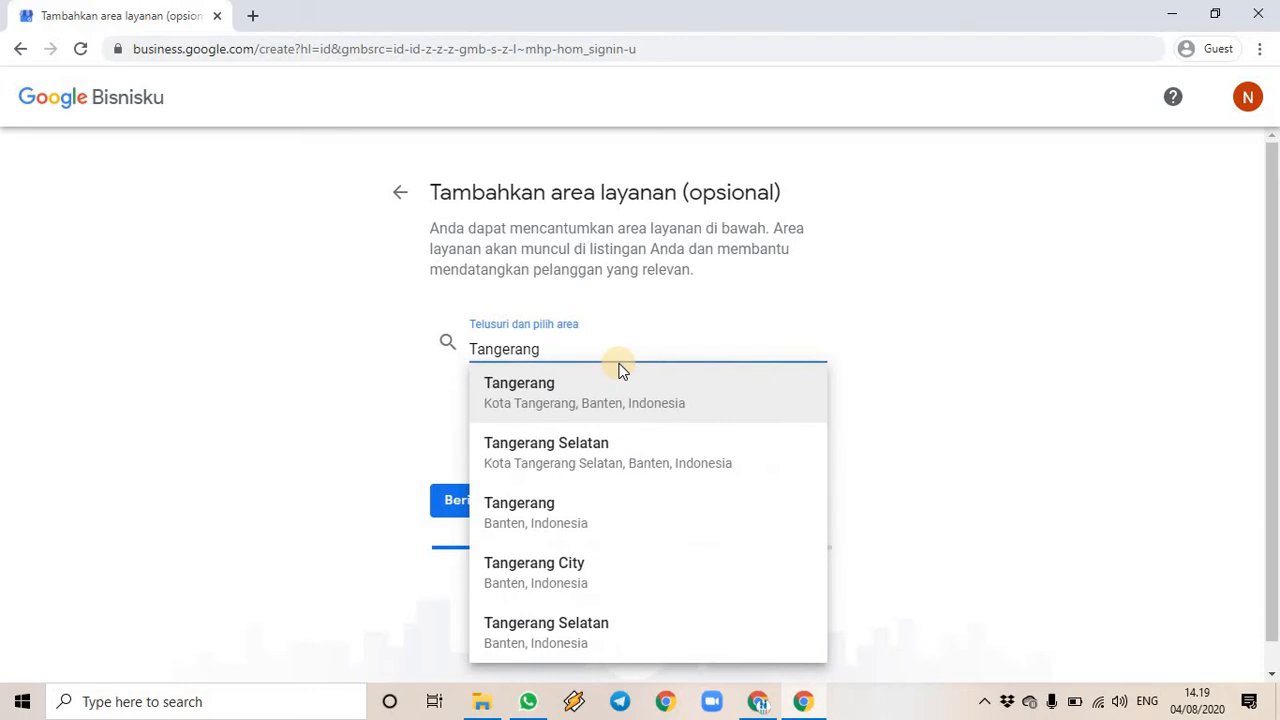
left_click(641, 403)
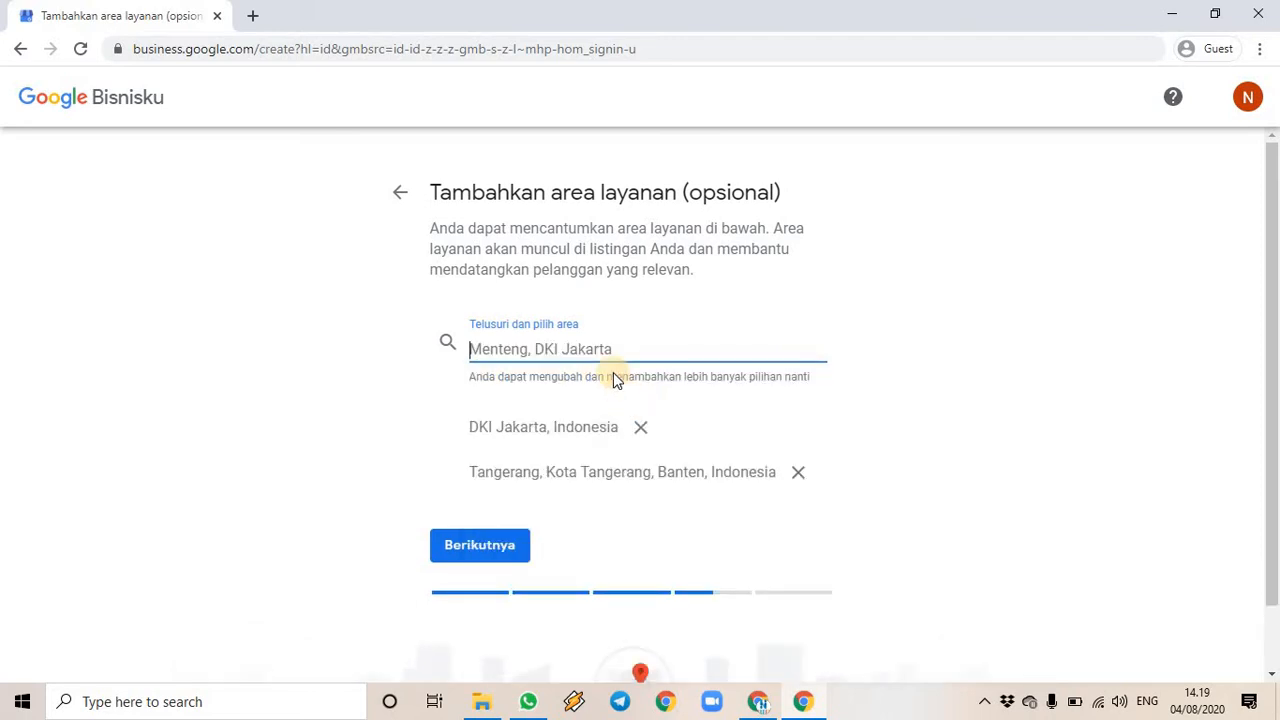
- Add Tangerang Selatan, Depok and Bekasi as service areas and continue
type("Tangerang sela")
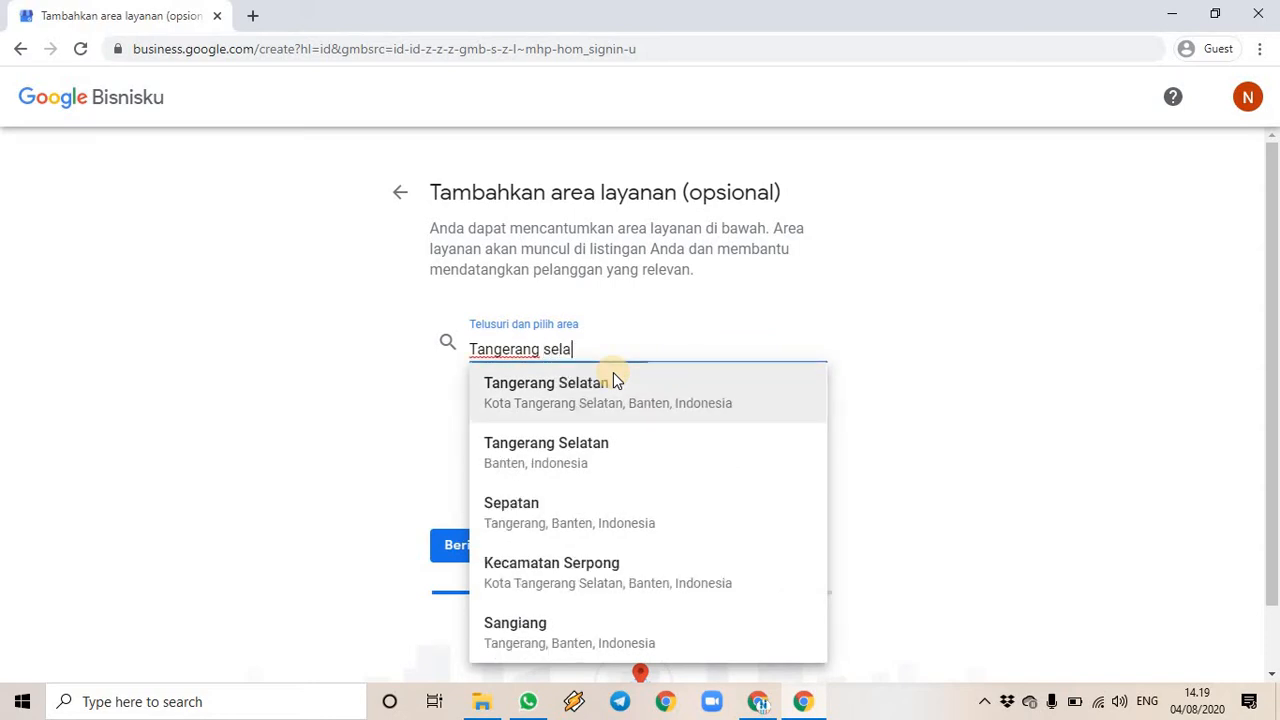
type("ta")
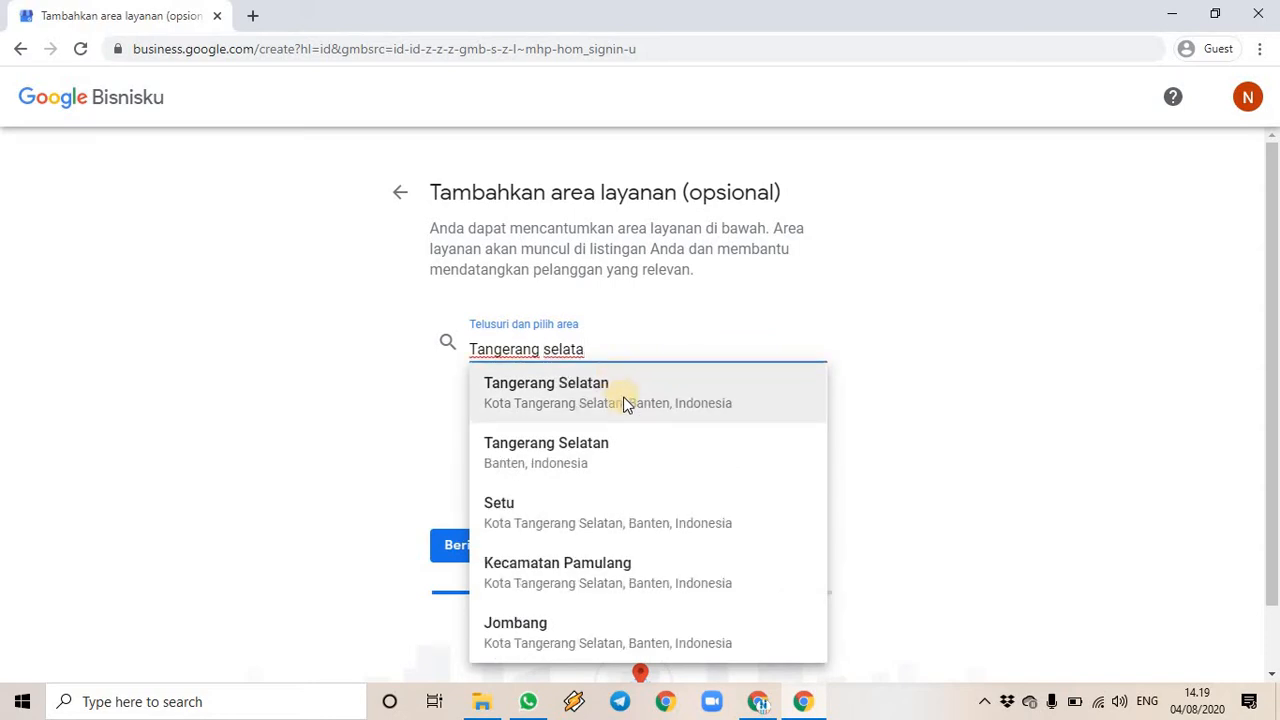
left_click(624, 401)
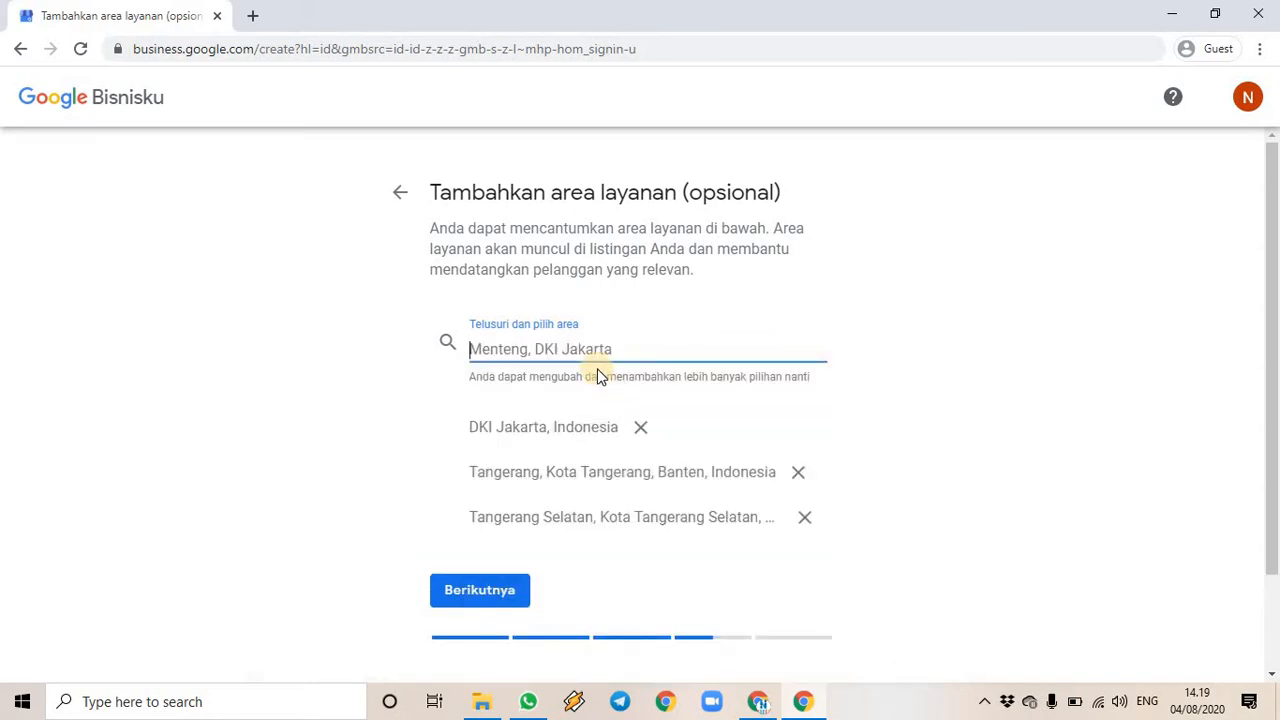
type("depok")
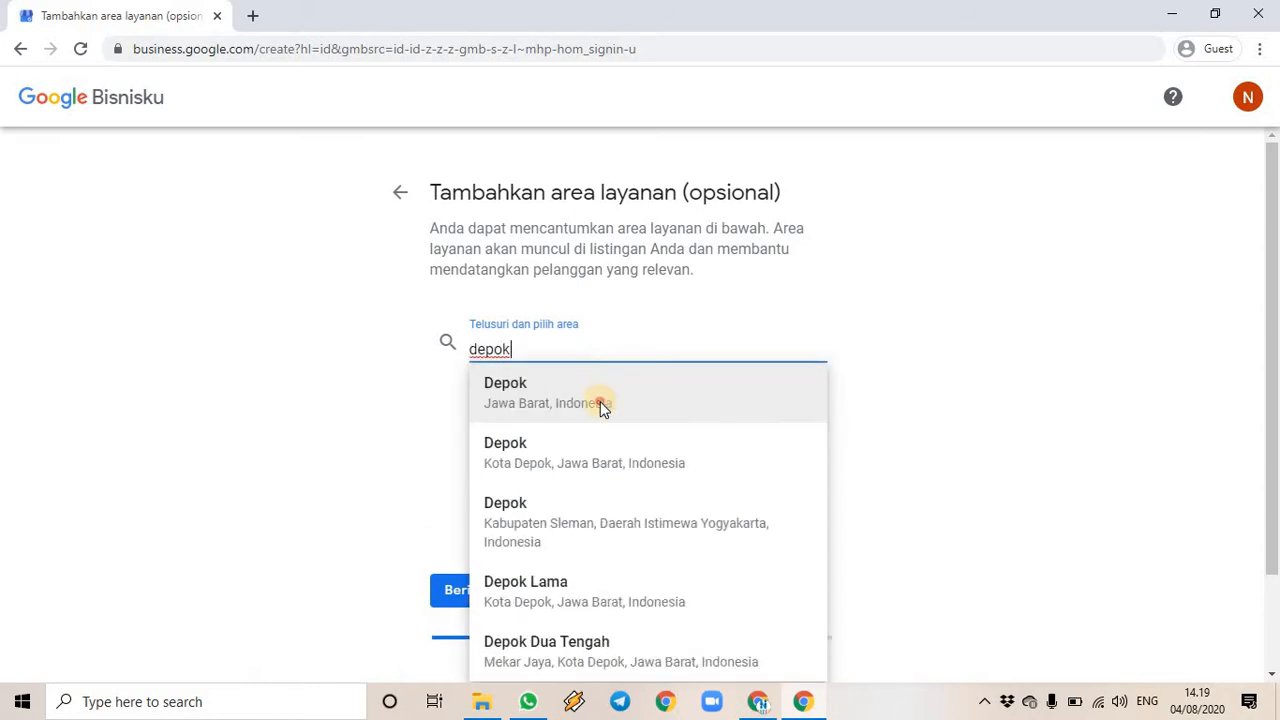
left_click(600, 401)
type("Be")
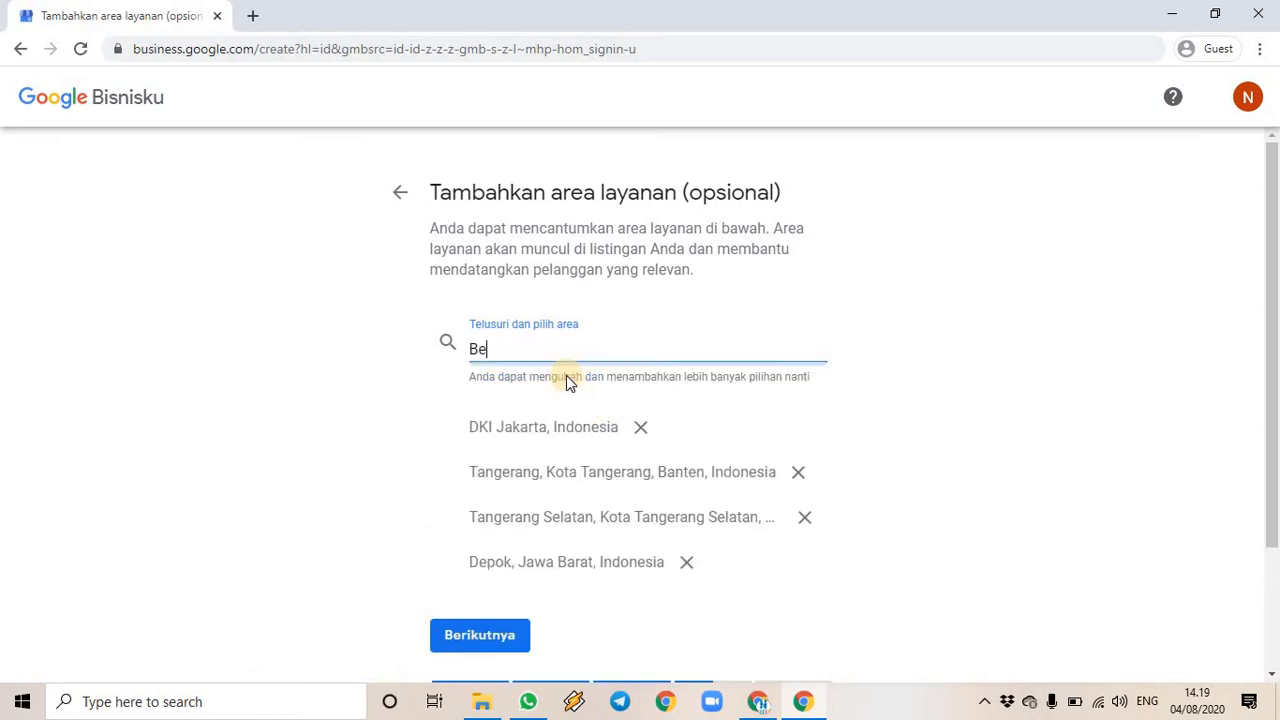
type("kasi")
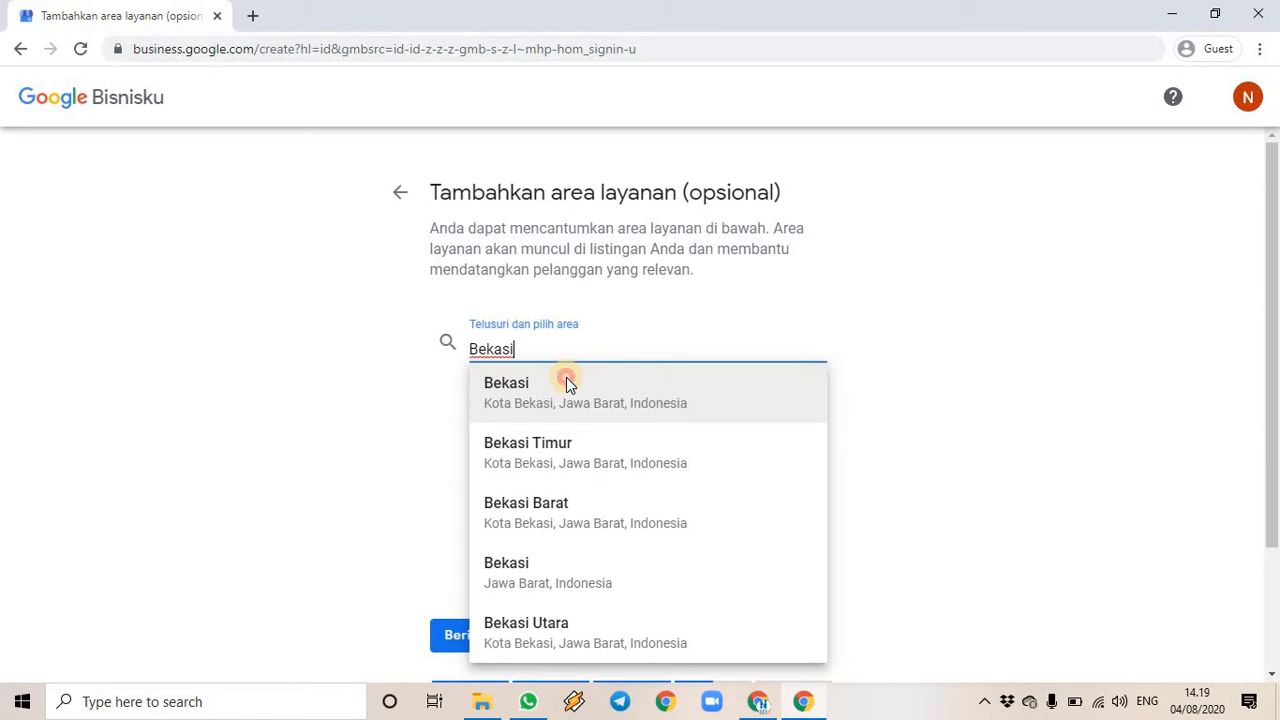
left_click(566, 385)
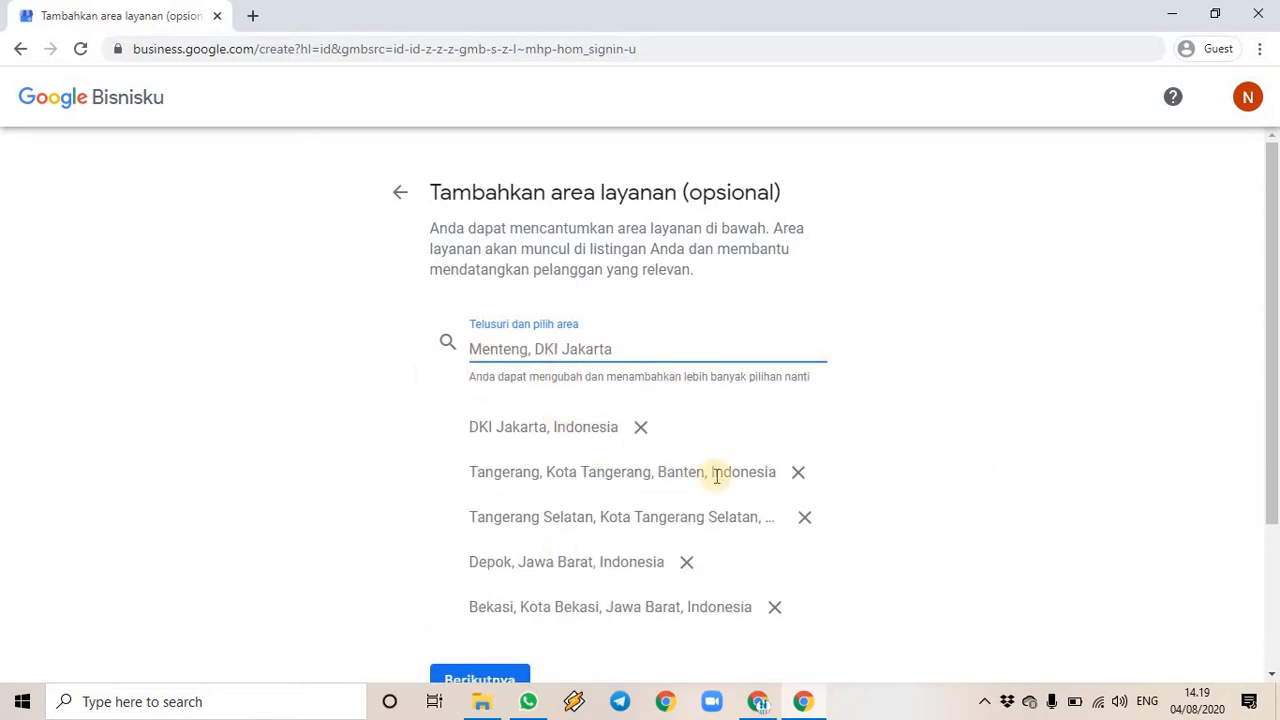
scroll(675, 410, "down", 1)
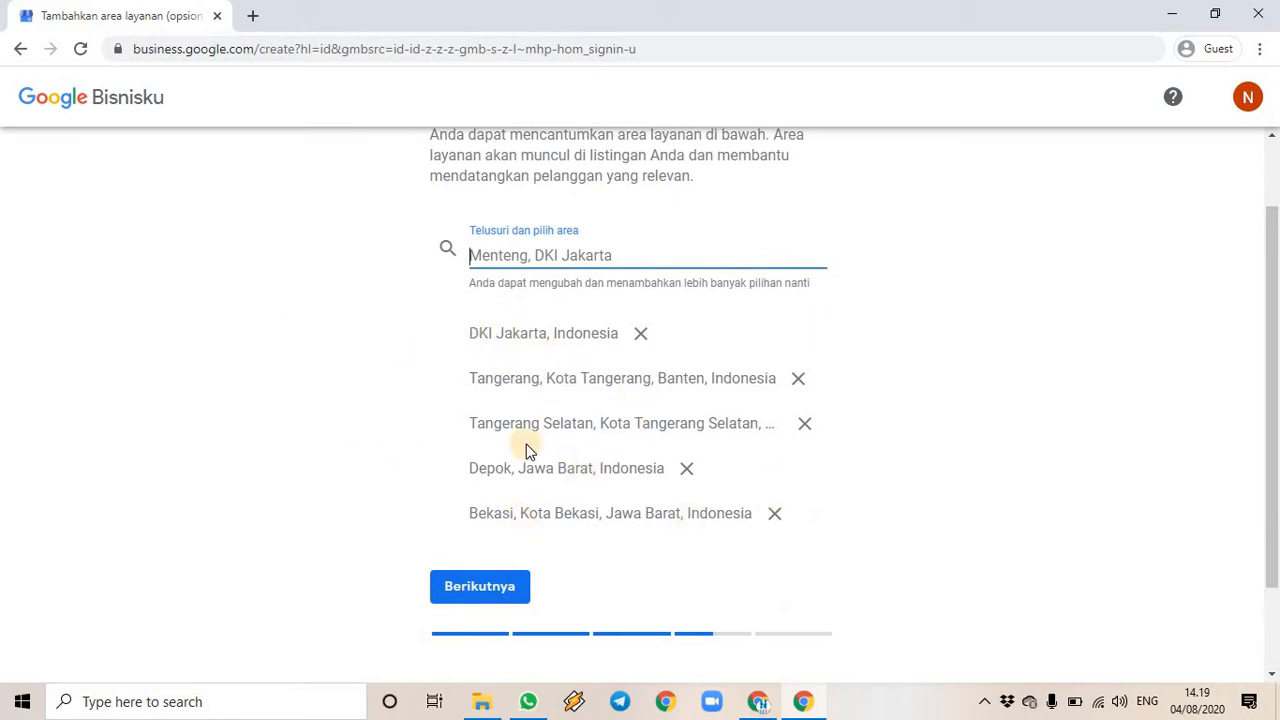
left_click(481, 595)
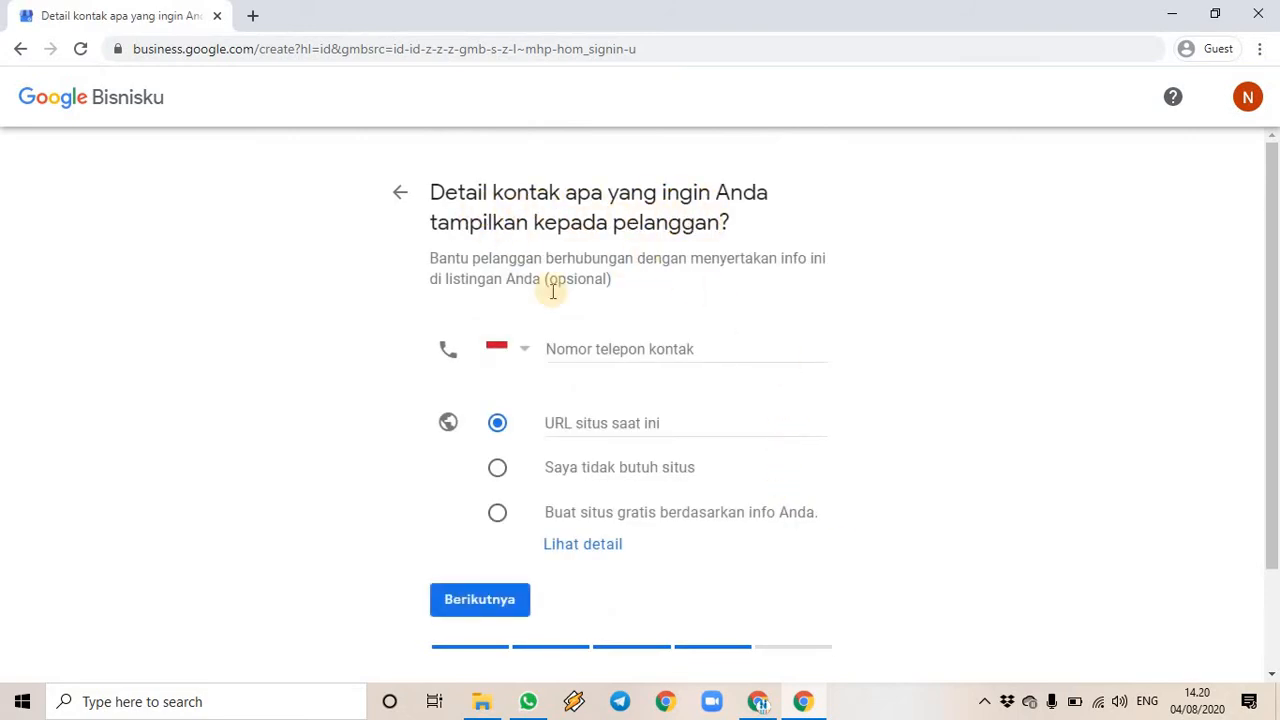
- Enter the contact phone number and choose the free website built from the business info
left_click(596, 349)
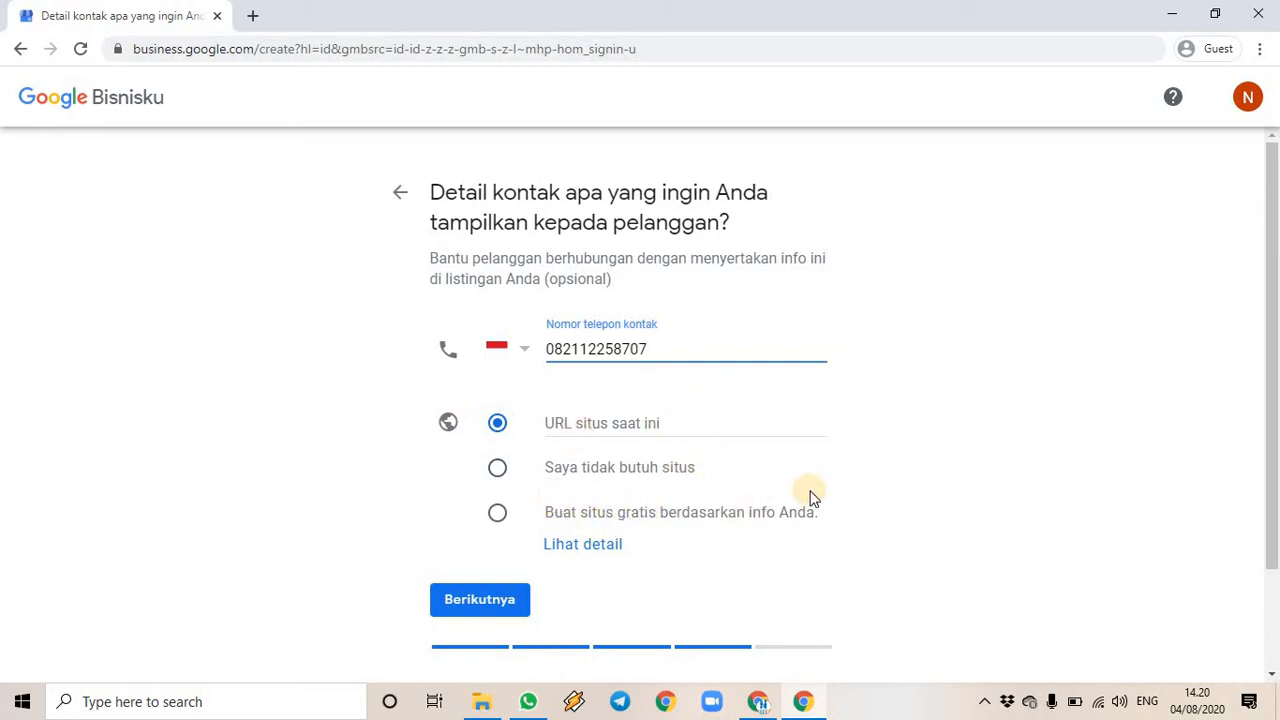
left_click(502, 517)
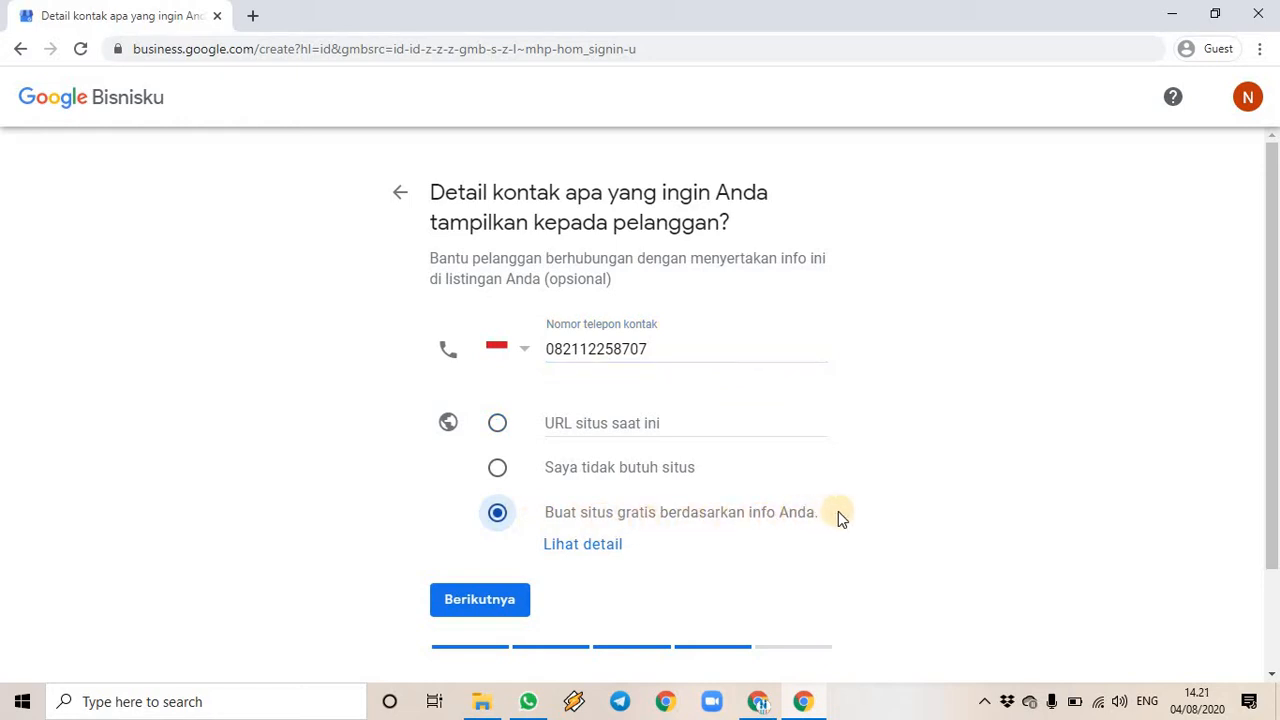
left_click(481, 604)
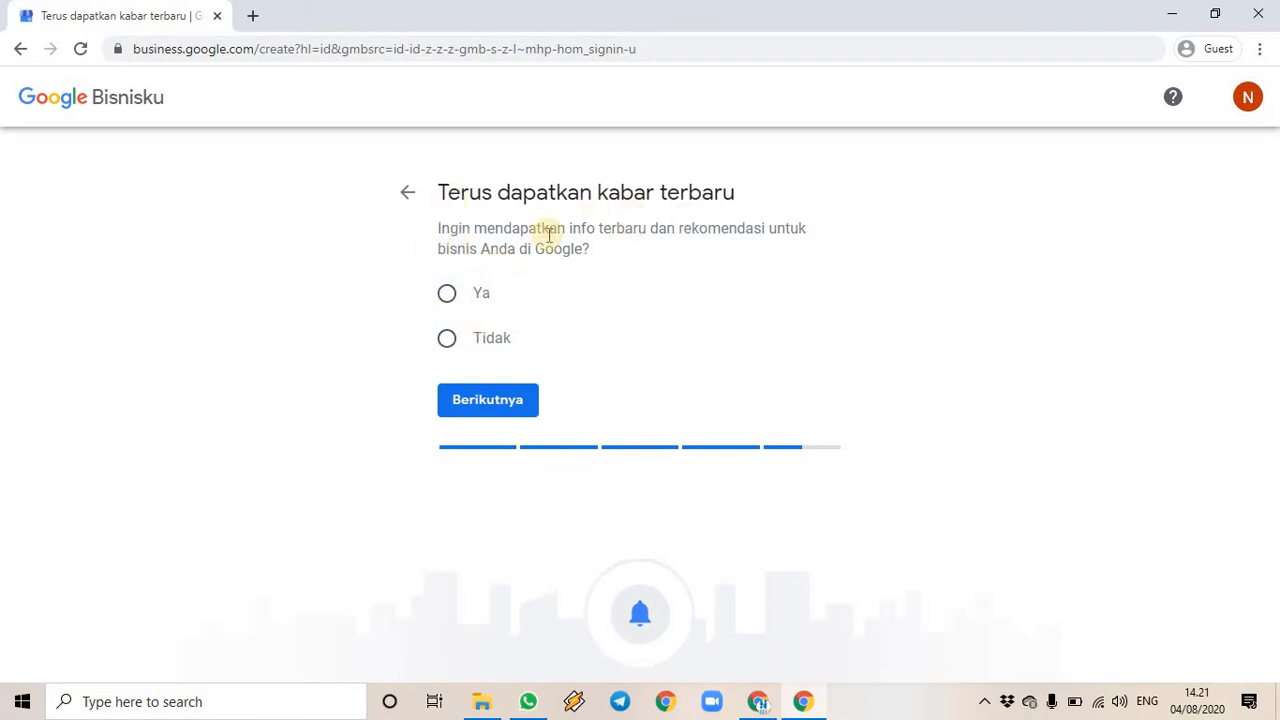
- Answer Tidak to receiving Google news and recommendations, then continue
left_click(446, 338)
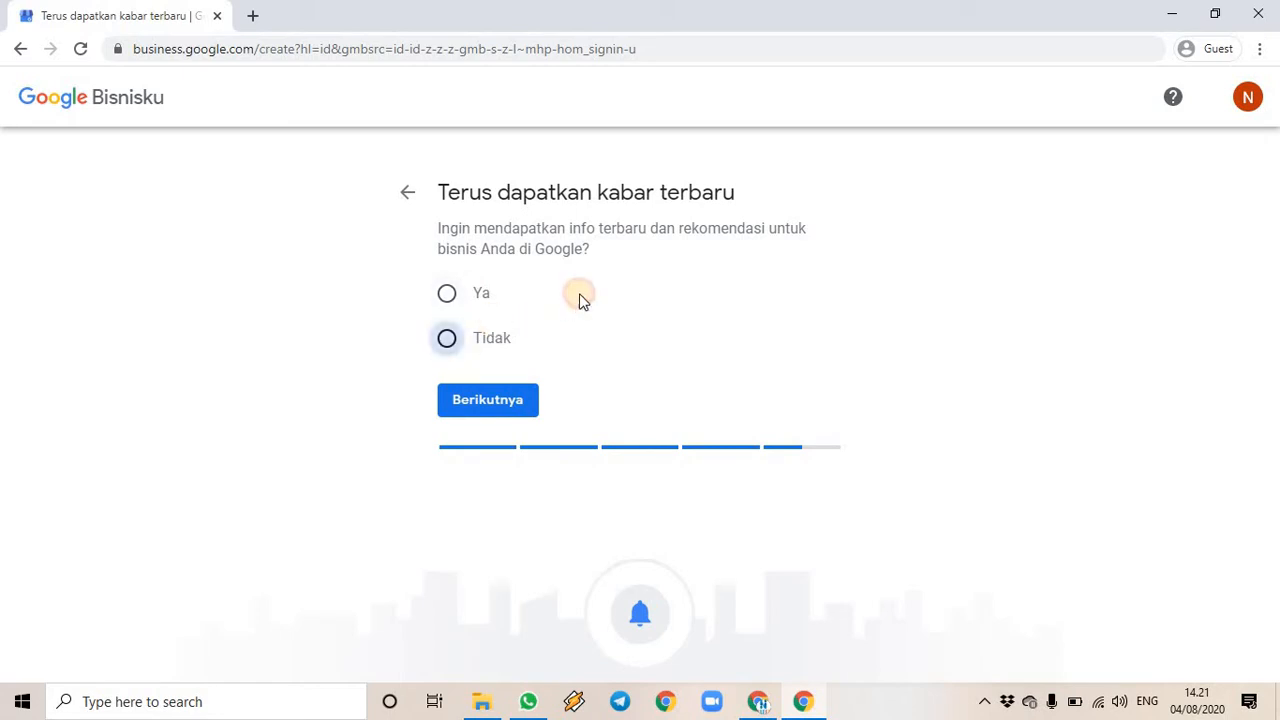
left_click(491, 338)
left_click(494, 405)
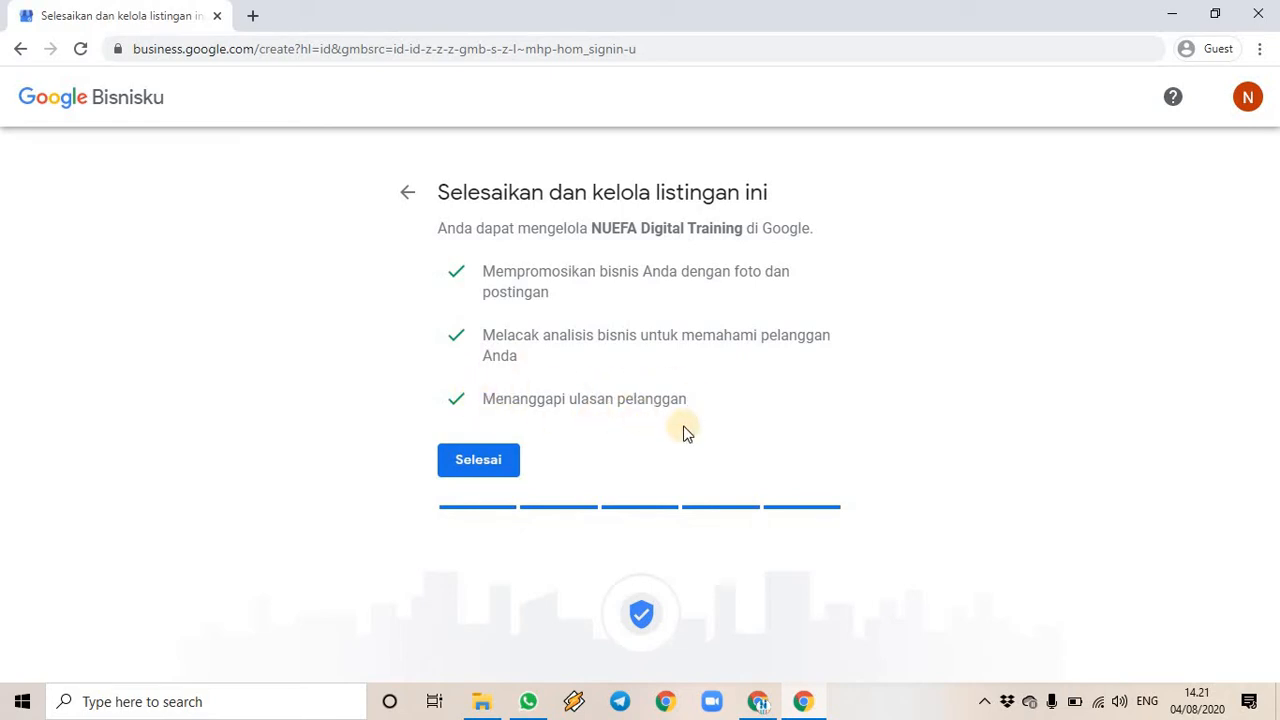
- Confirm Selesai on the 'Selesaikan dan kelola listingan ini' page for NUEFA Digital Training
left_click(484, 466)
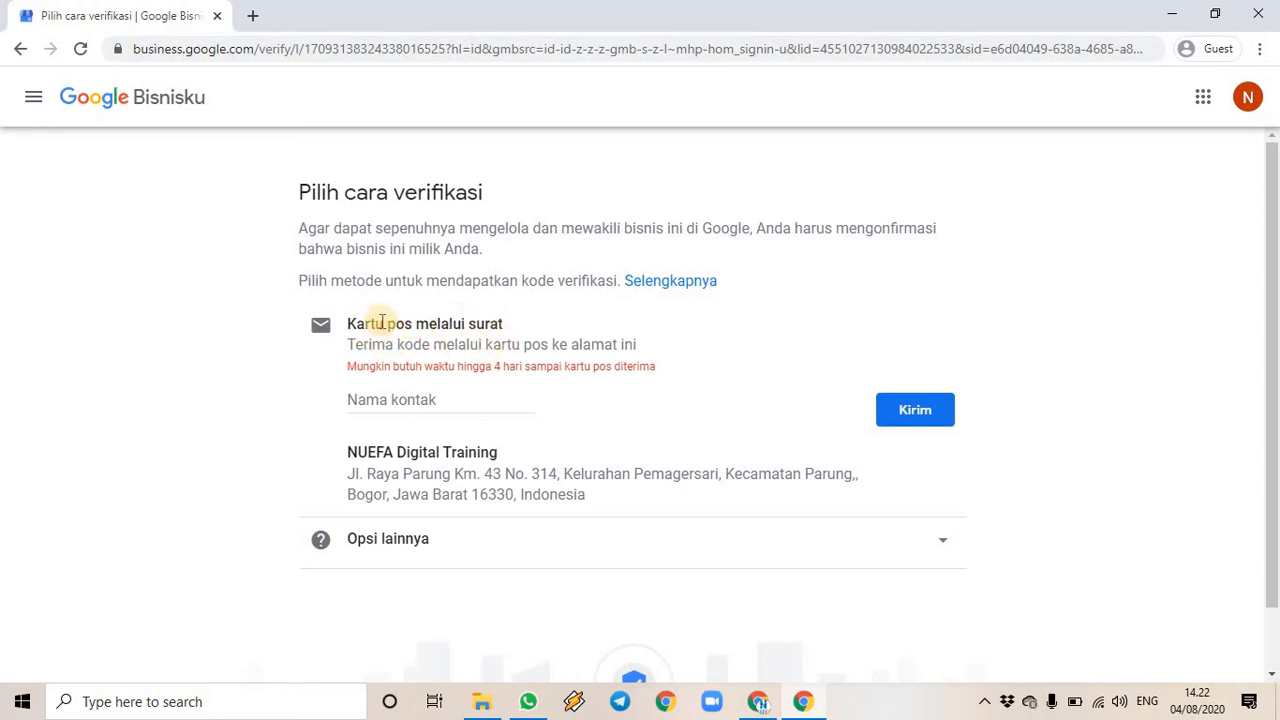
- Enter the contact name, send the postcard verification request, and continue past the confirmation
left_click(371, 401)
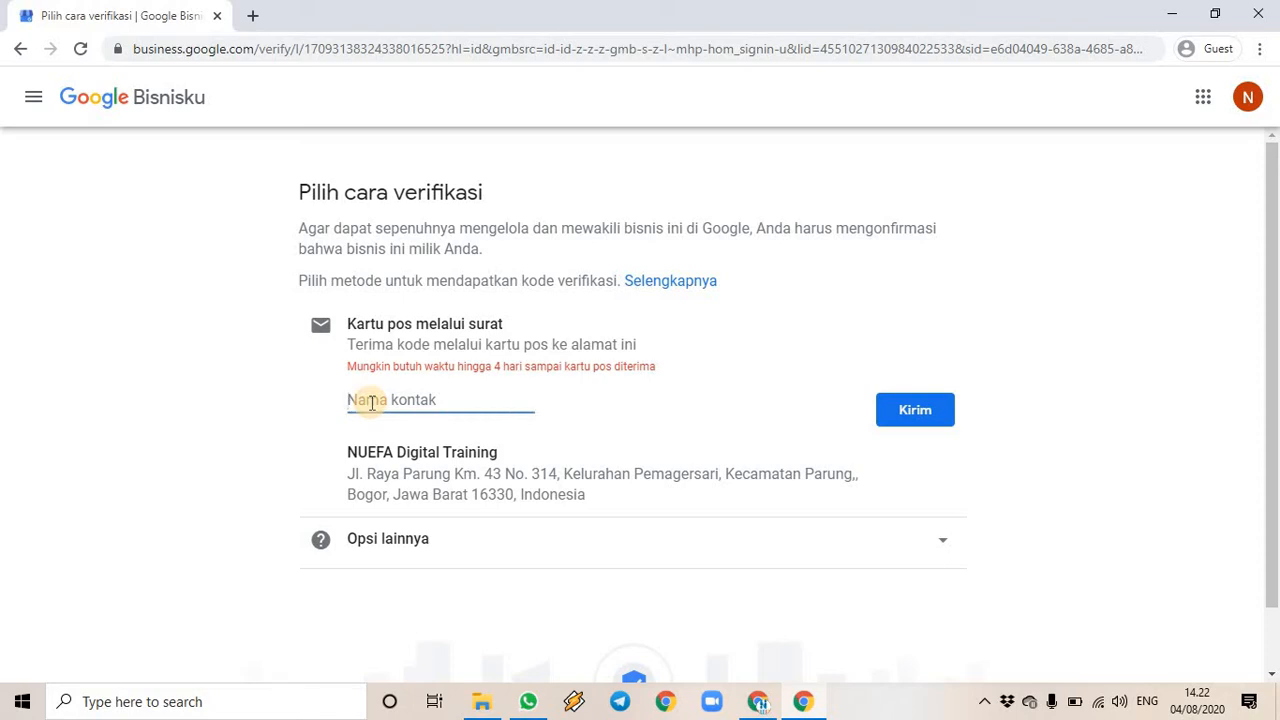
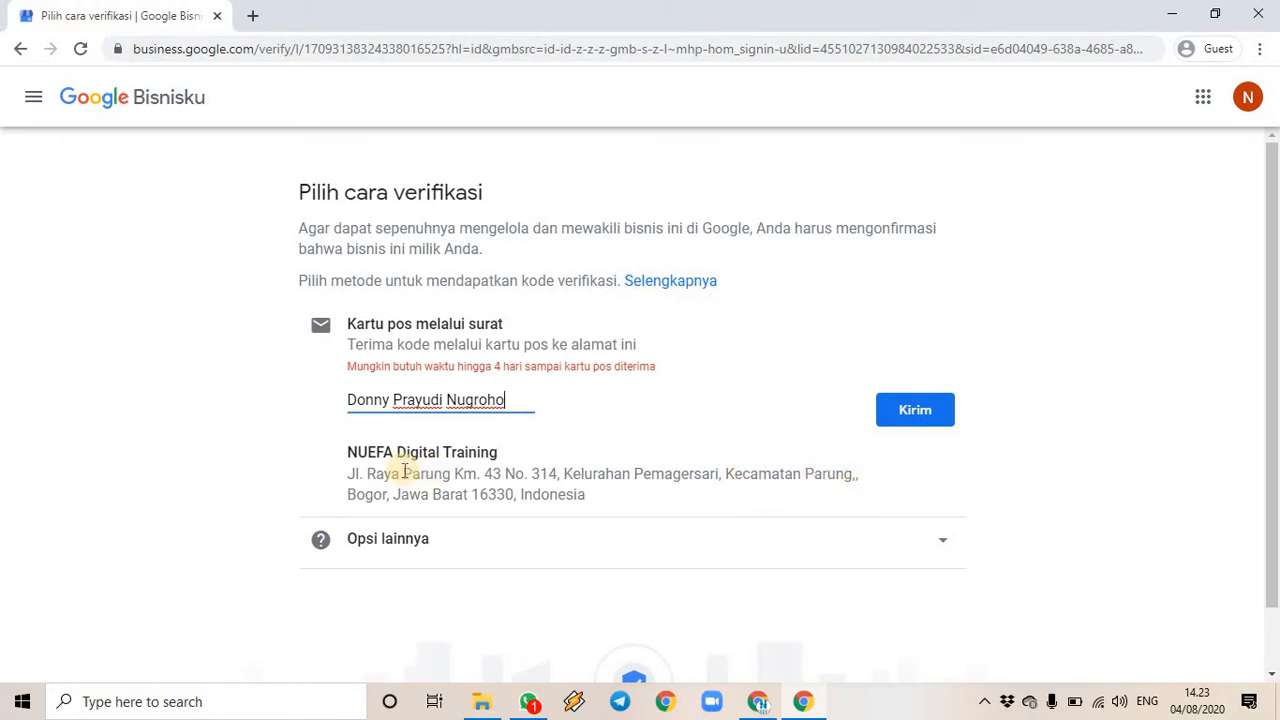
left_click(945, 545)
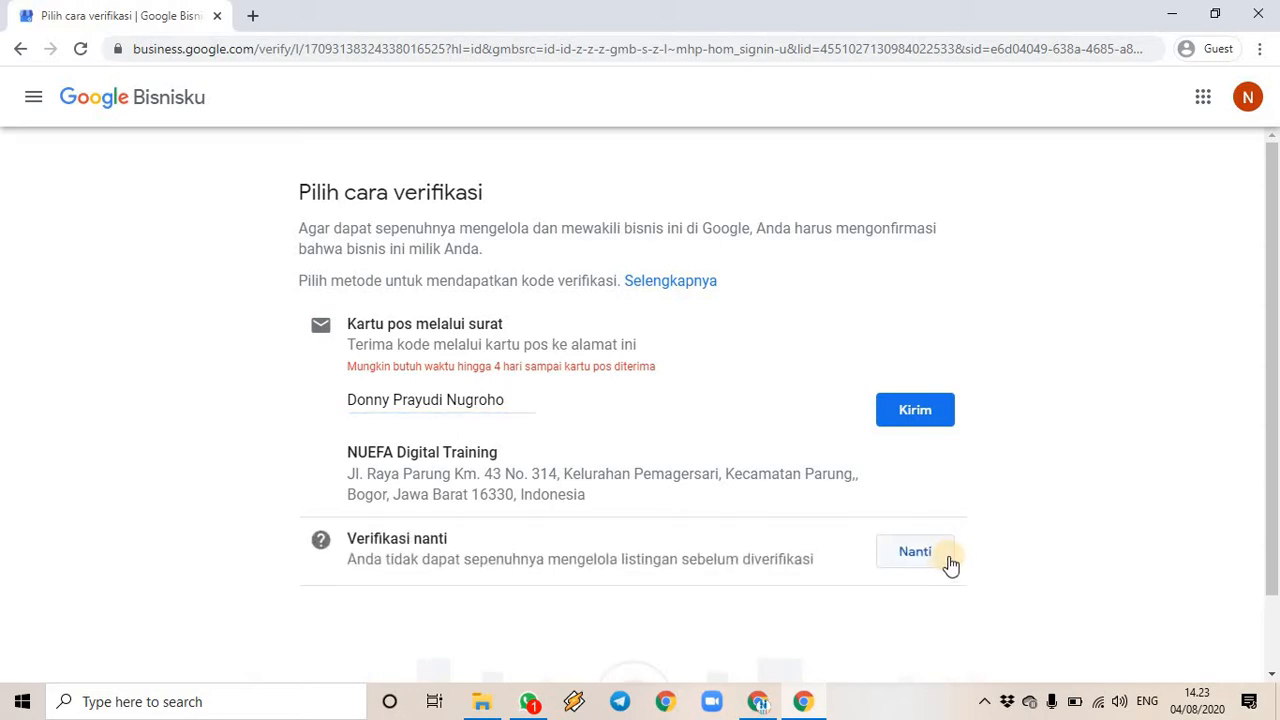
left_click(918, 424)
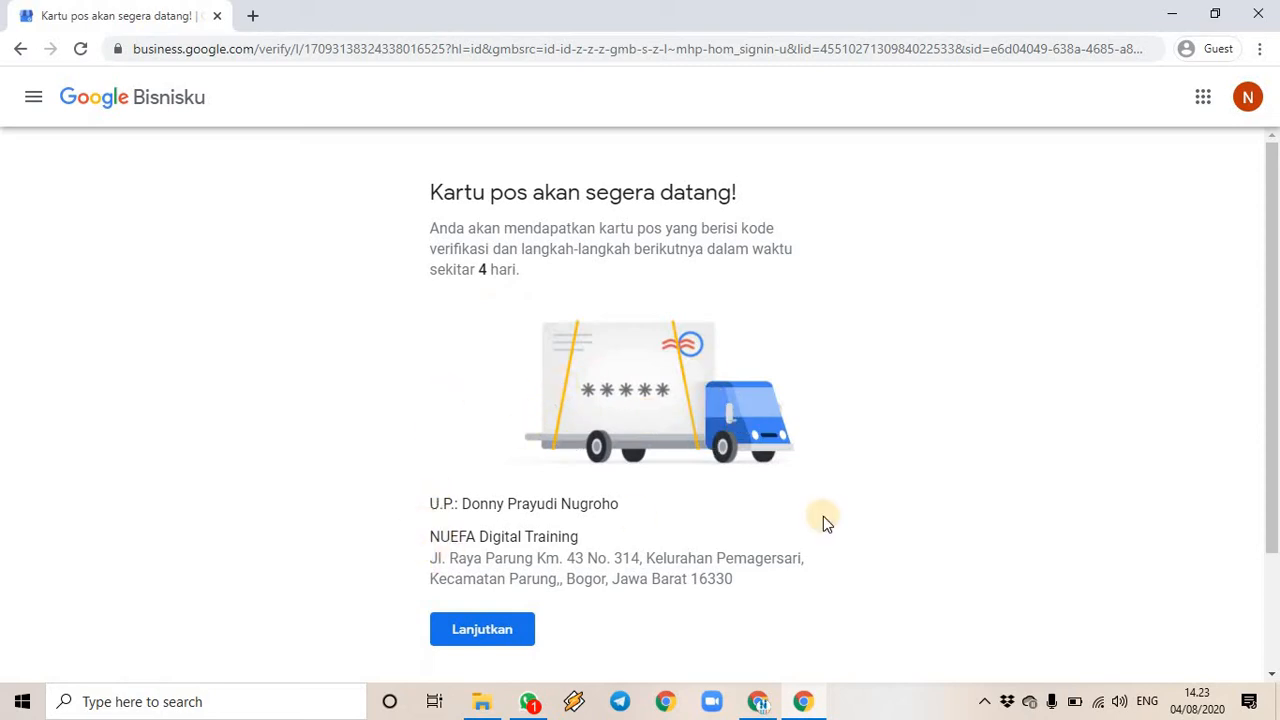
scroll(577, 534, "down", 2)
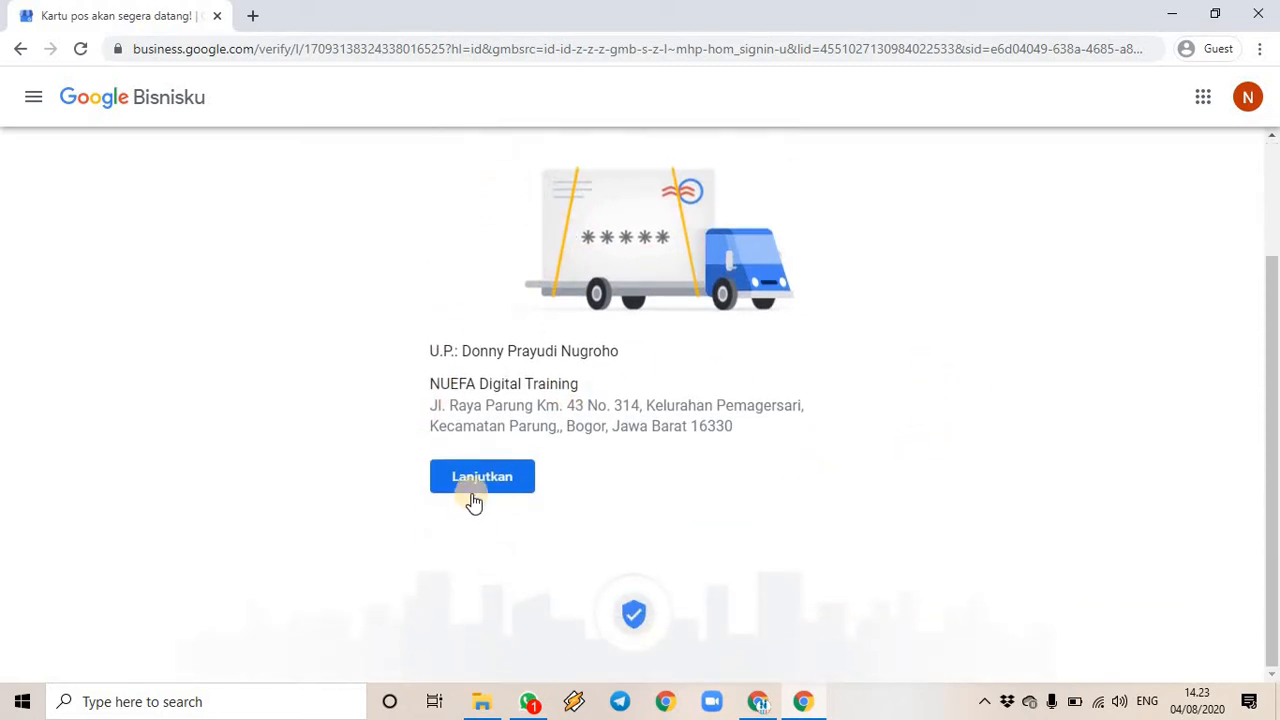
left_click(486, 483)
left_click(488, 480)
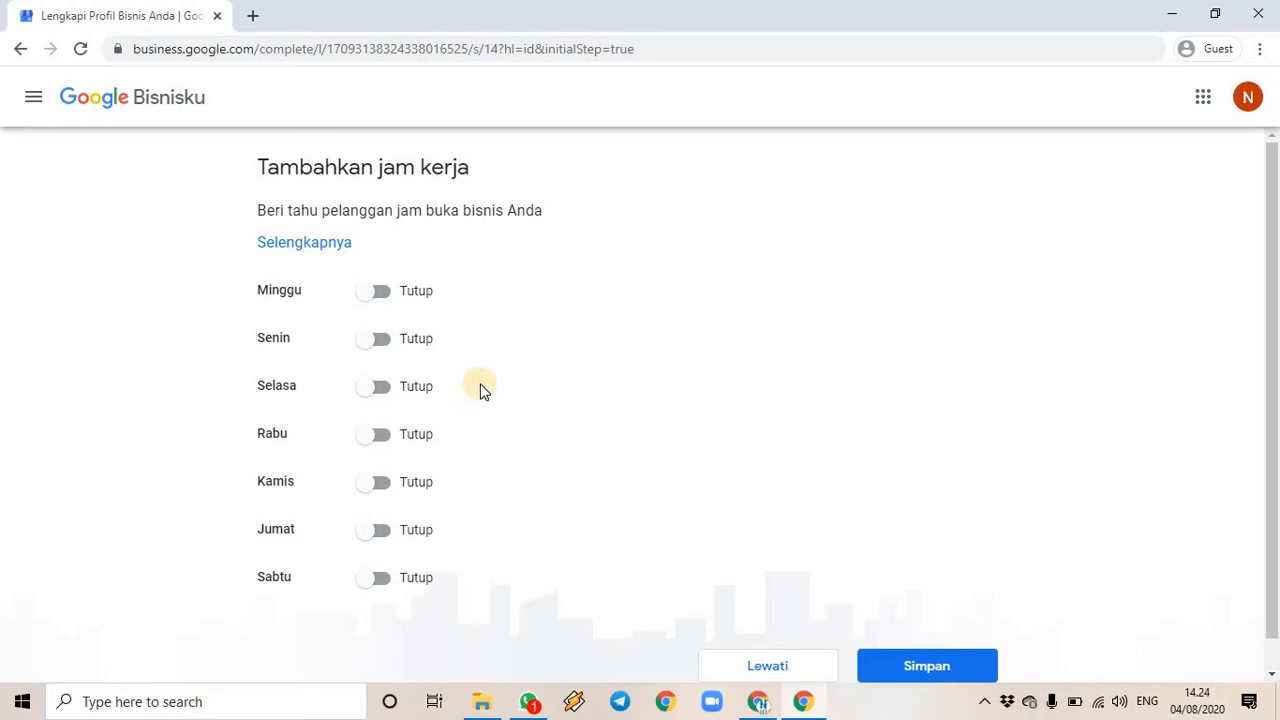
- Mark Sabtu as open from 08.00 to 15.00
left_click(386, 583)
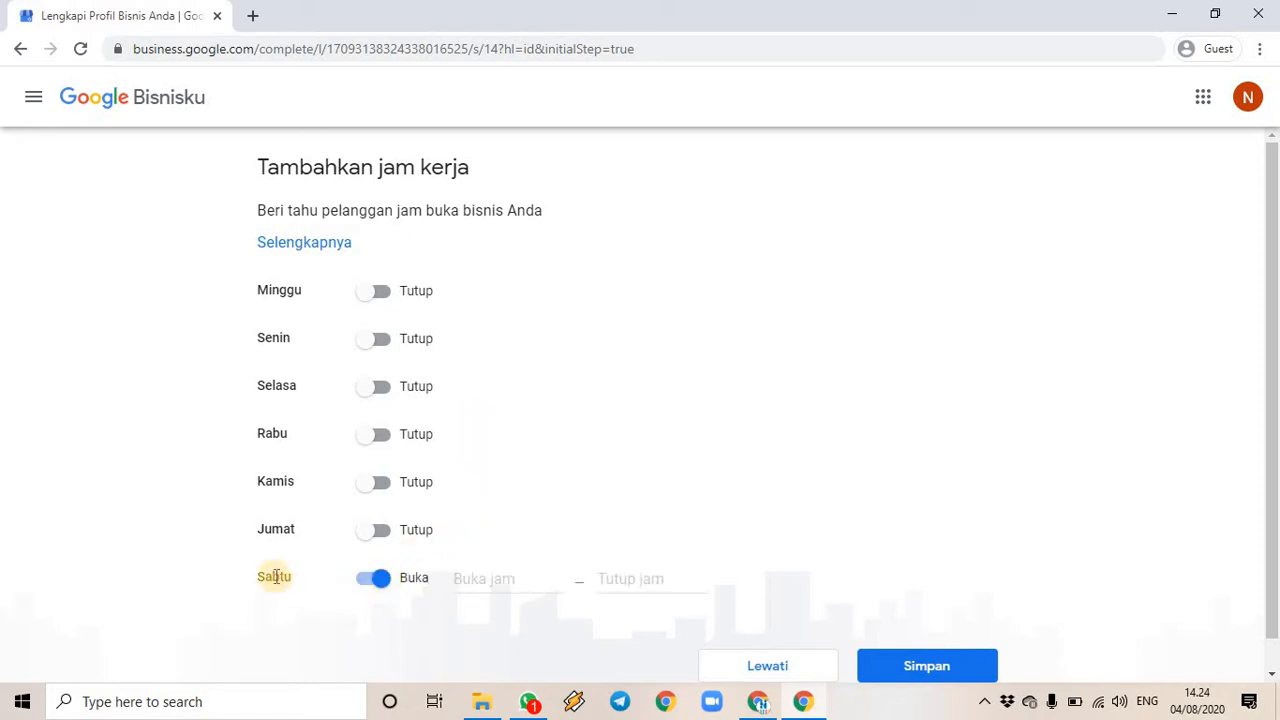
left_click(517, 583)
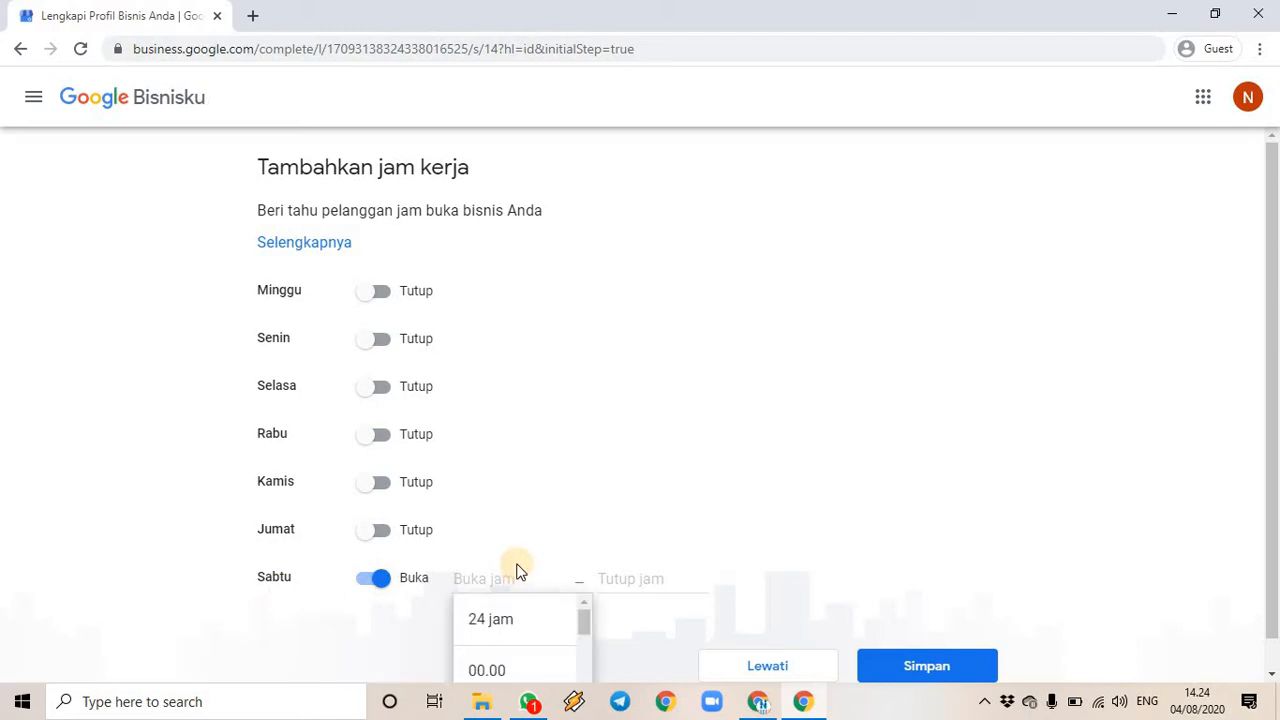
scroll(717, 600, "down", 1)
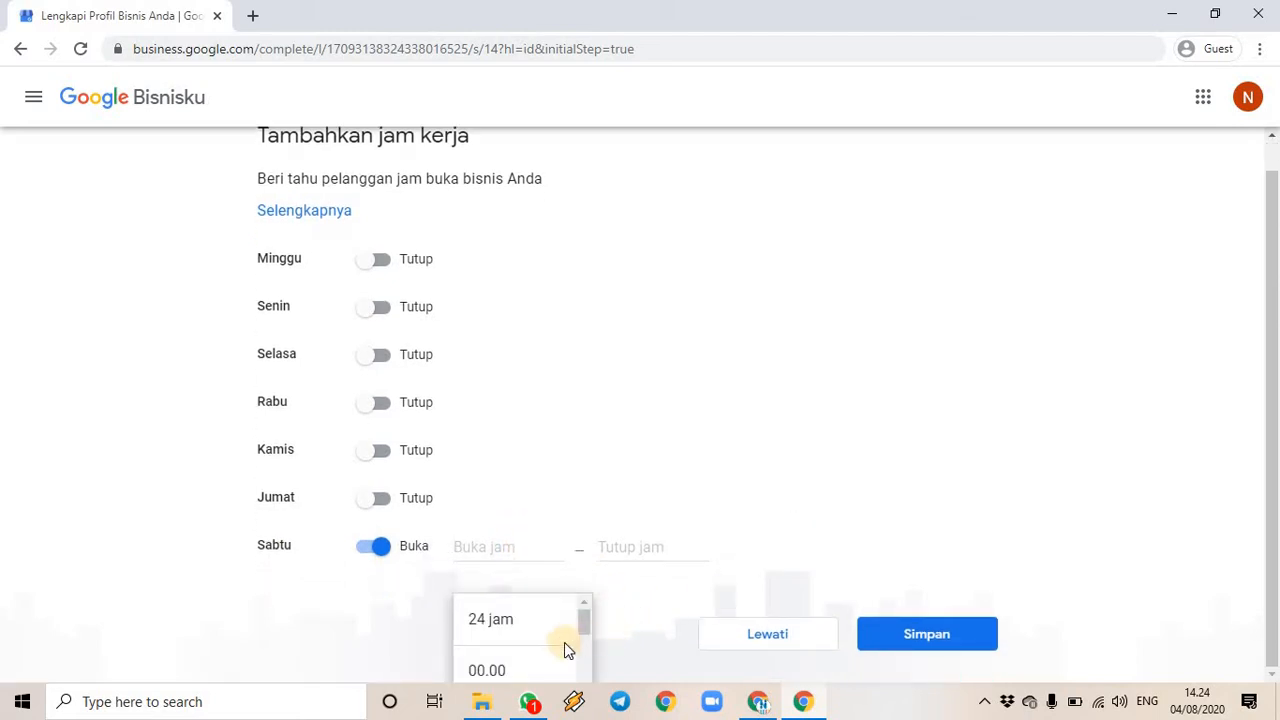
scroll(564, 642, "down", 2)
scroll(548, 643, "down", 2)
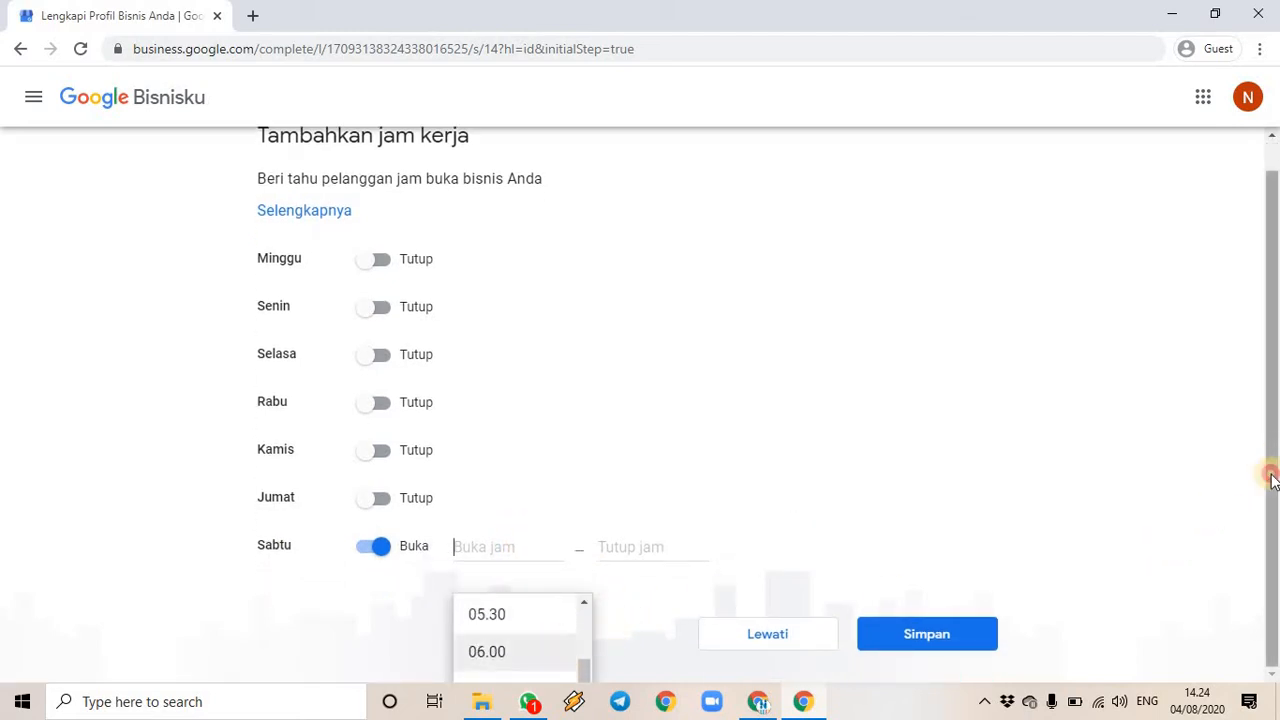
left_click(1270, 480)
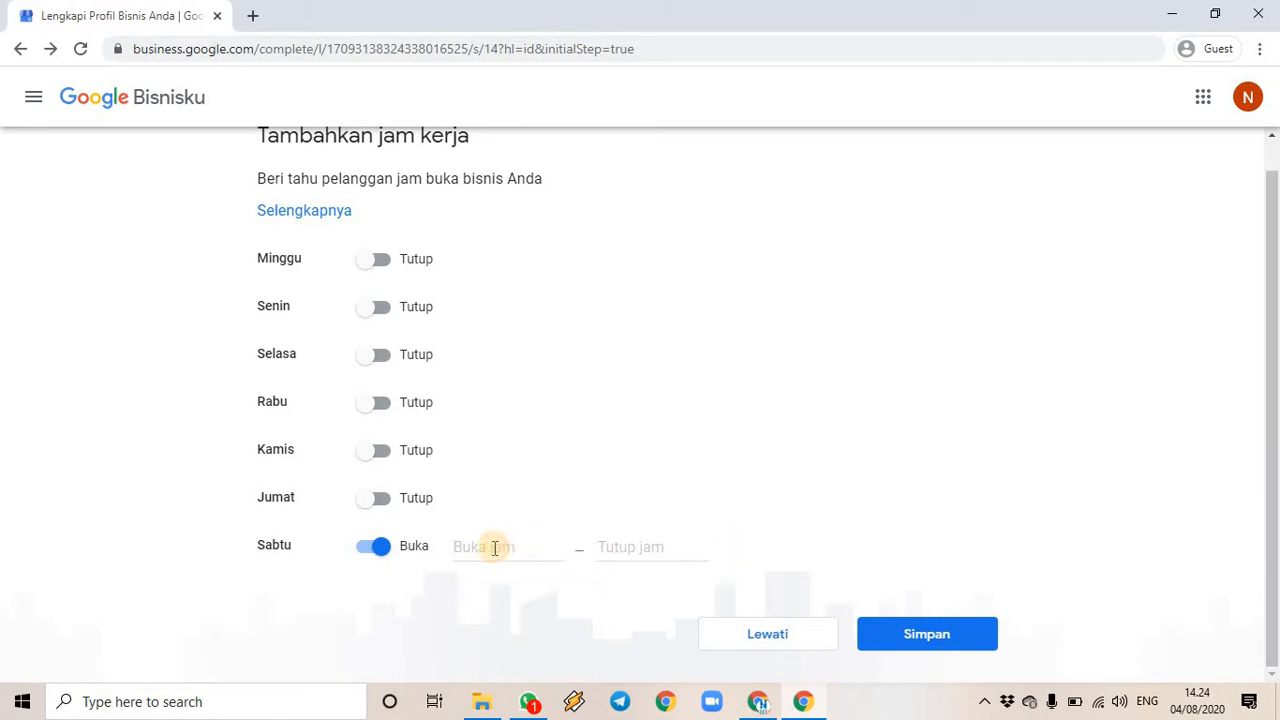
type("08")
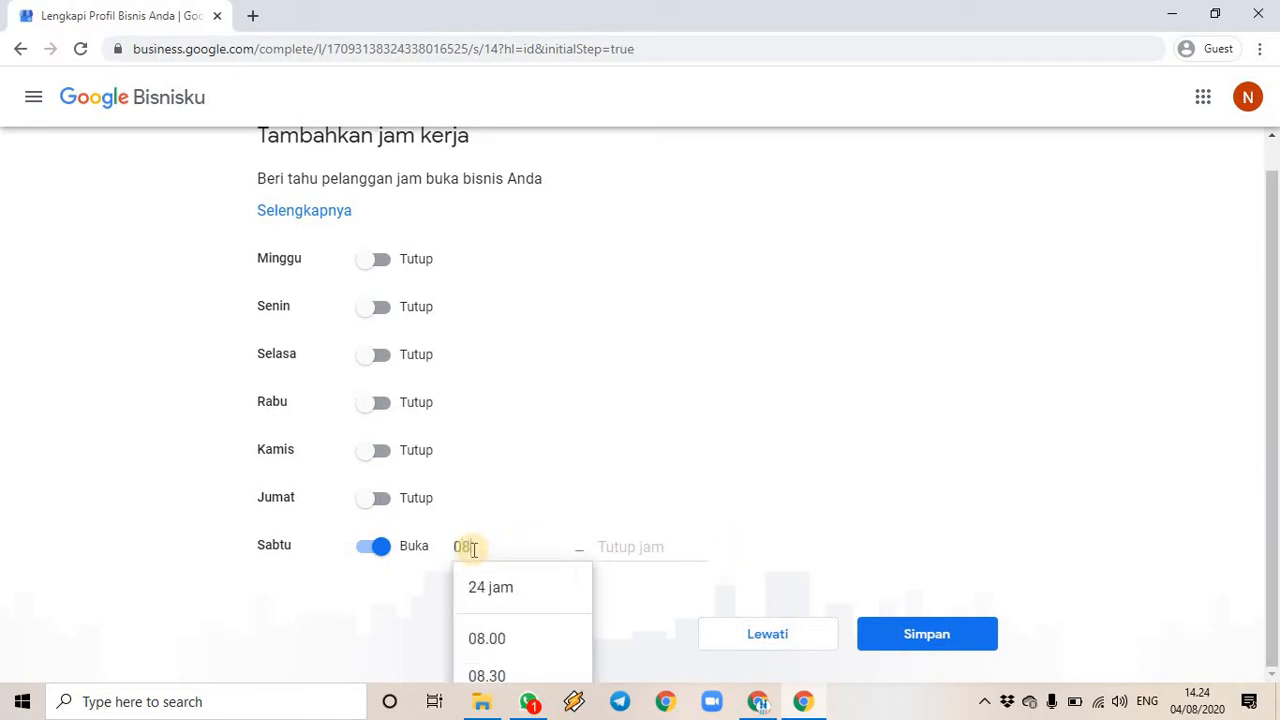
type(".0")
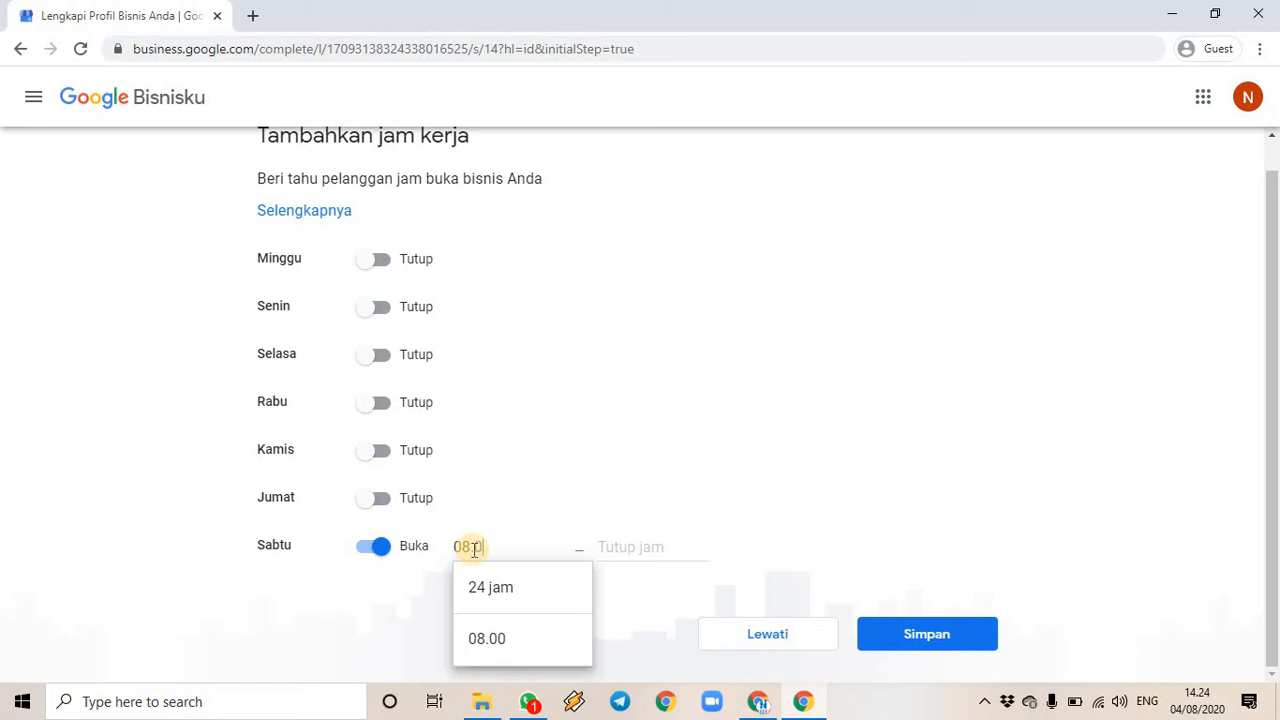
type("0")
left_click(674, 544)
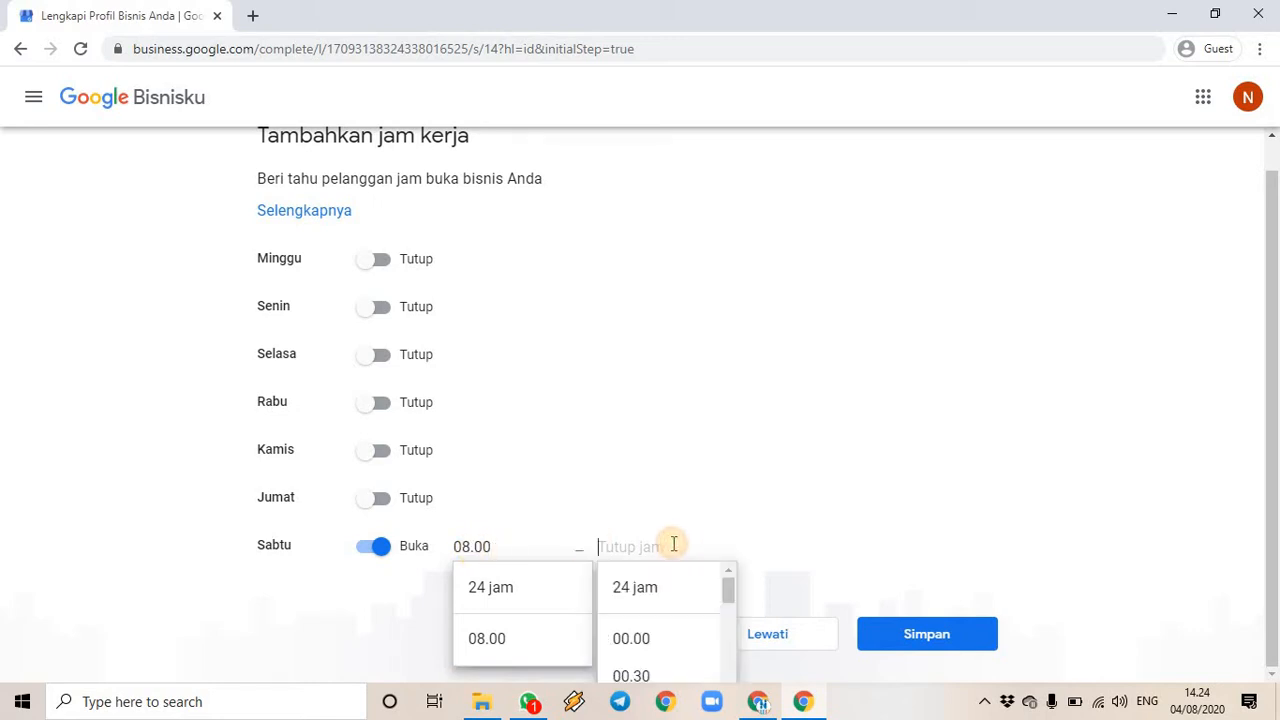
type("15")
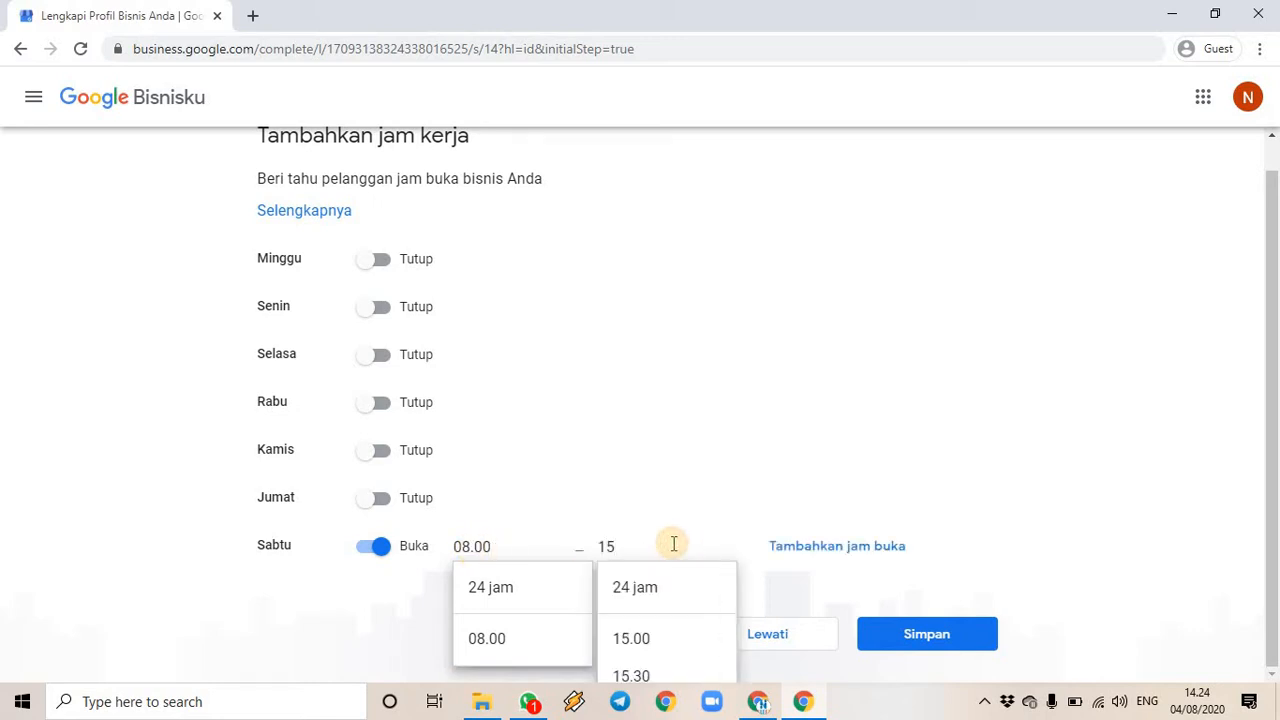
type(".0")
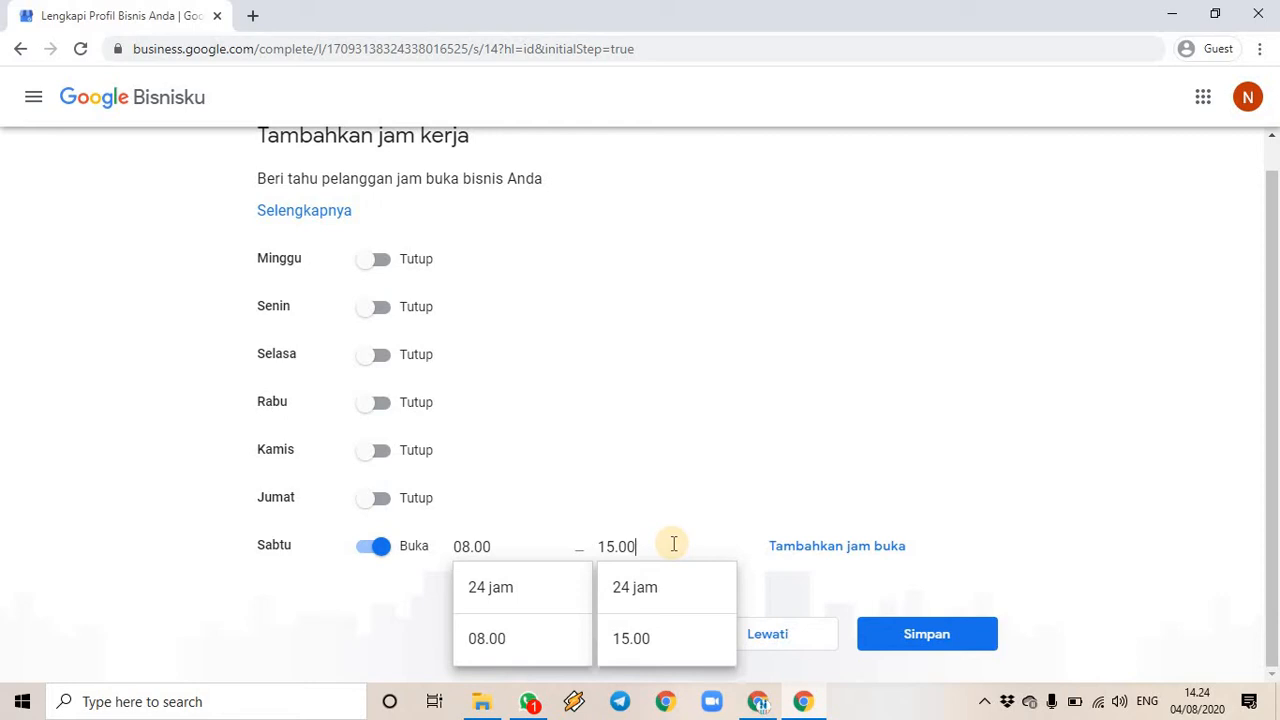
left_click(627, 637)
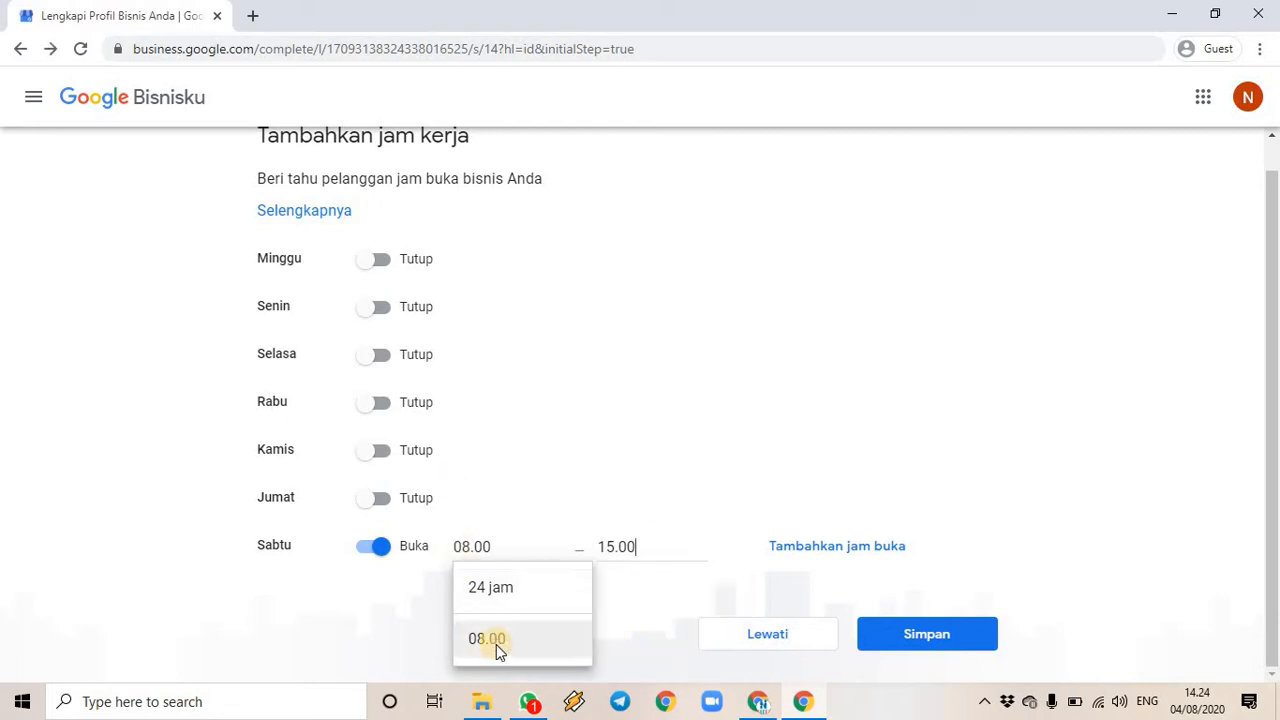
left_click(497, 640)
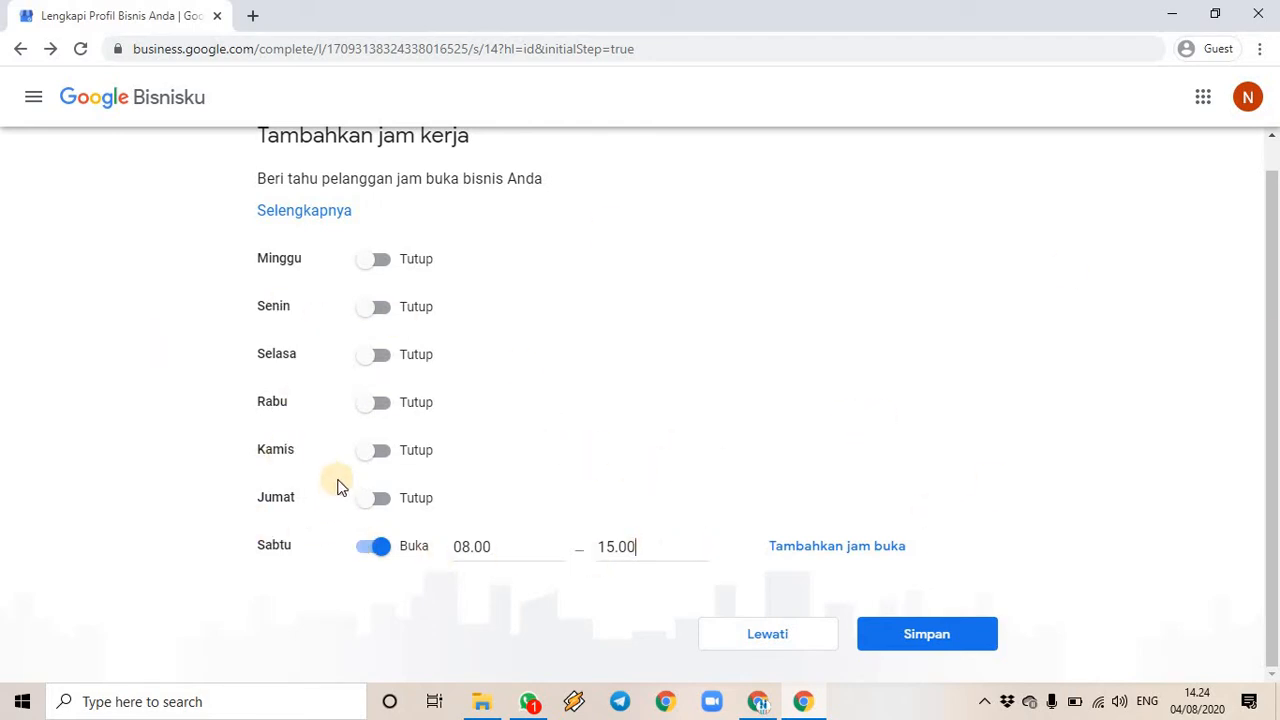
- Leave Sunday, Monday and Tuesday as Tutup and save the Saturday-only hours
left_click(380, 262)
left_click(377, 309)
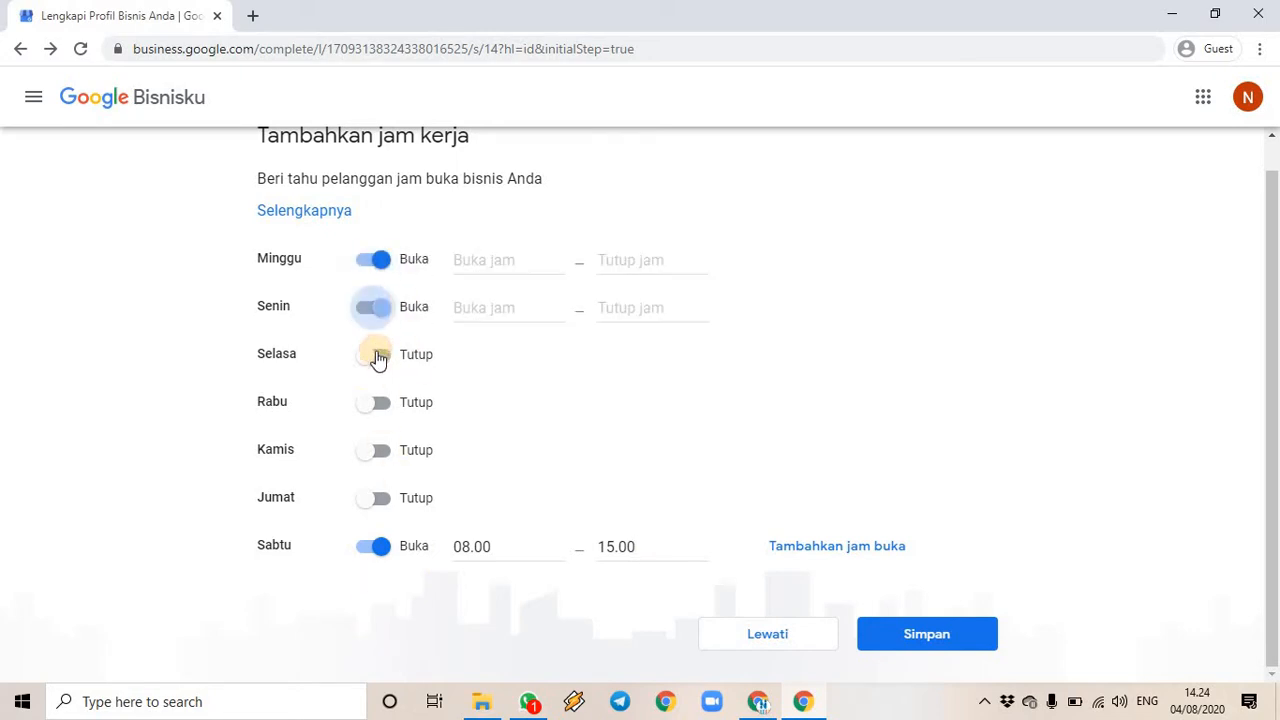
left_click(378, 358)
left_click(373, 310)
left_click(372, 262)
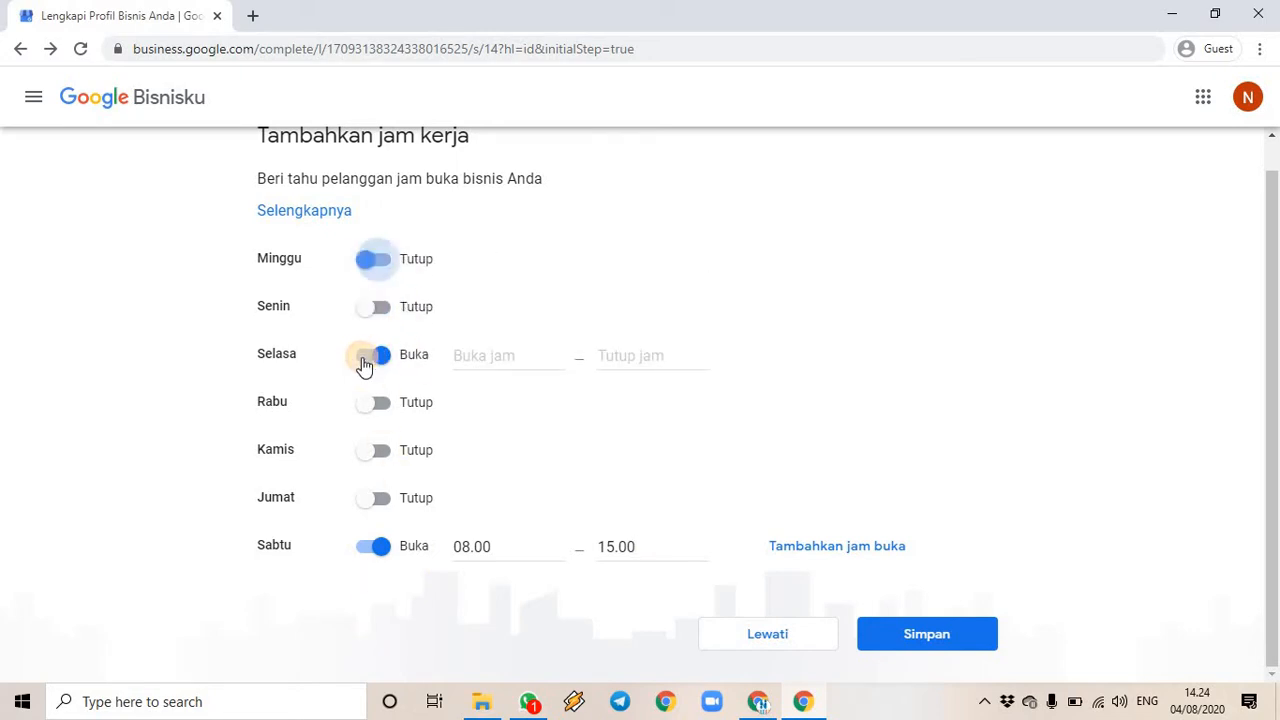
left_click(375, 357)
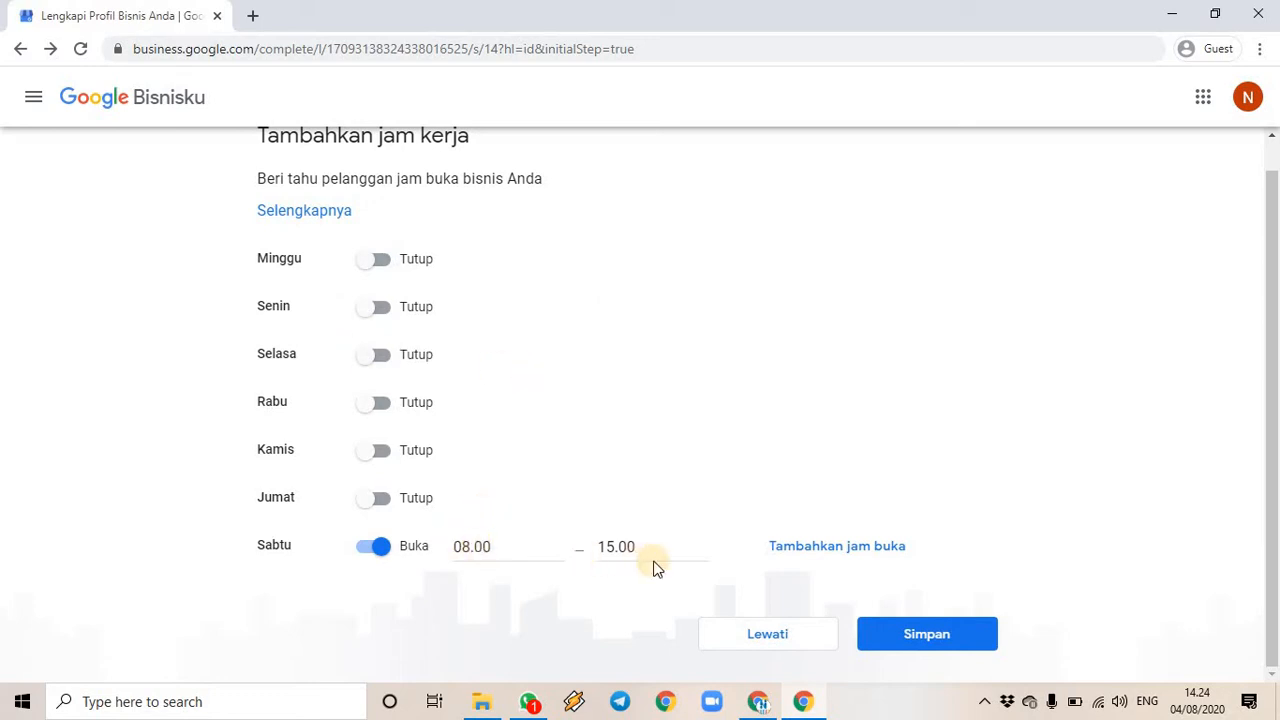
left_click(929, 645)
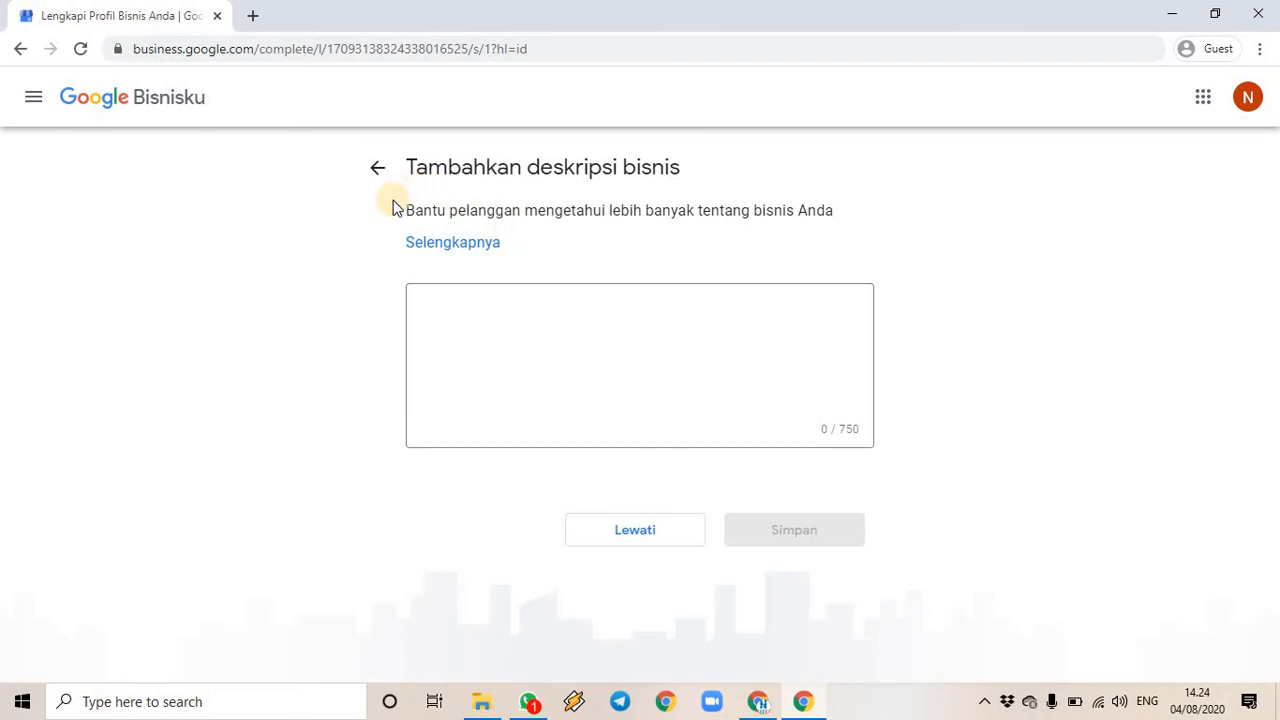
- Write the description of LPK NUEFA Digital Training's non-formal ICT job training and save it
left_click(478, 316)
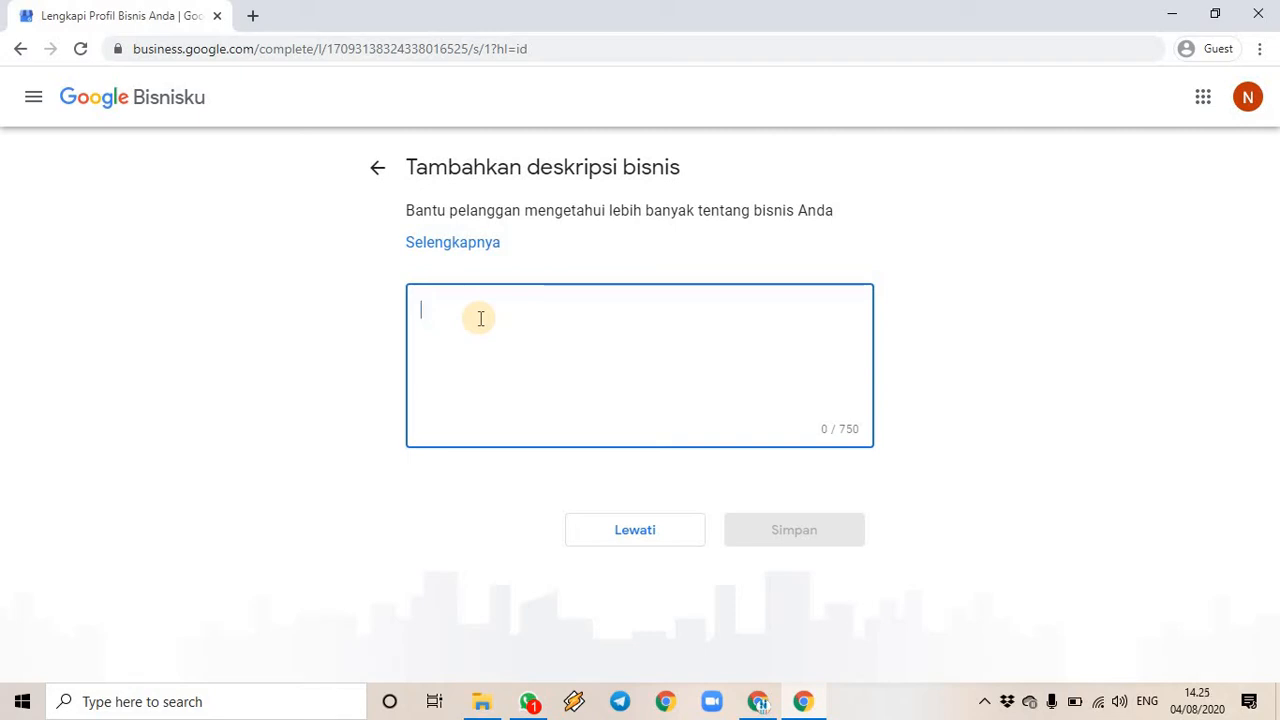
type("I")
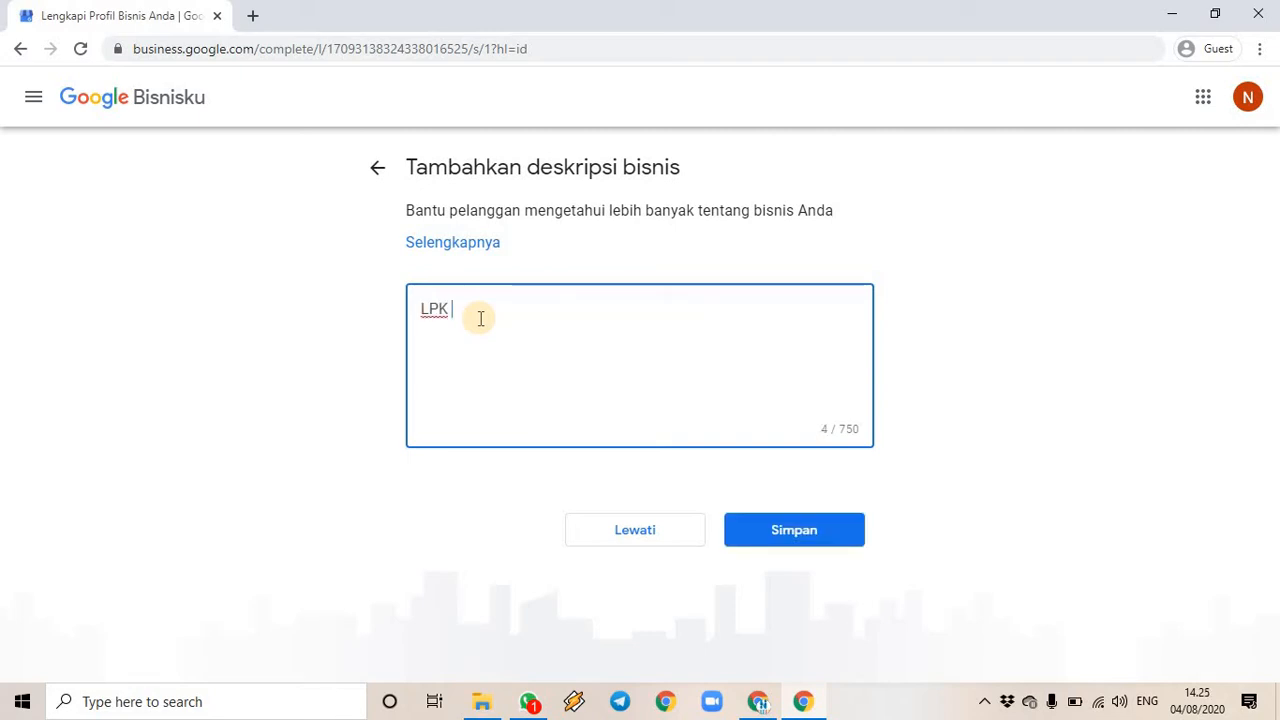
type("PK NUEFA Digit")
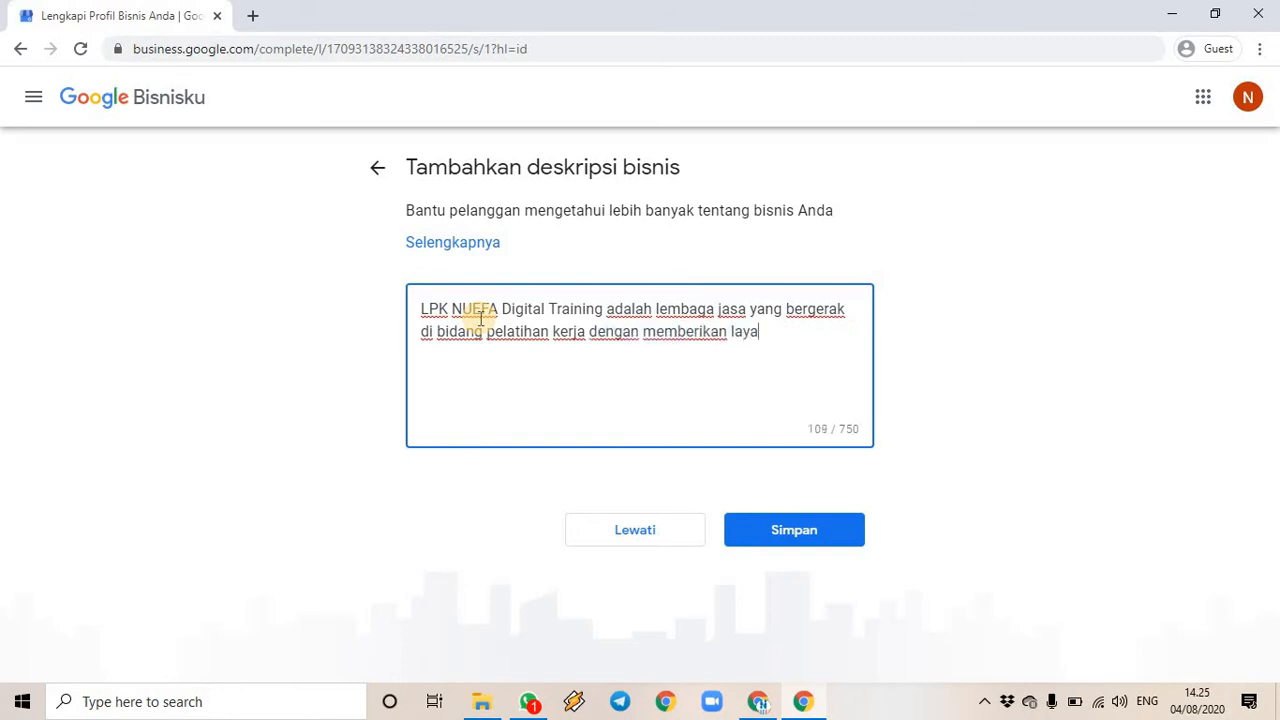
type("pendidikan non-formal")
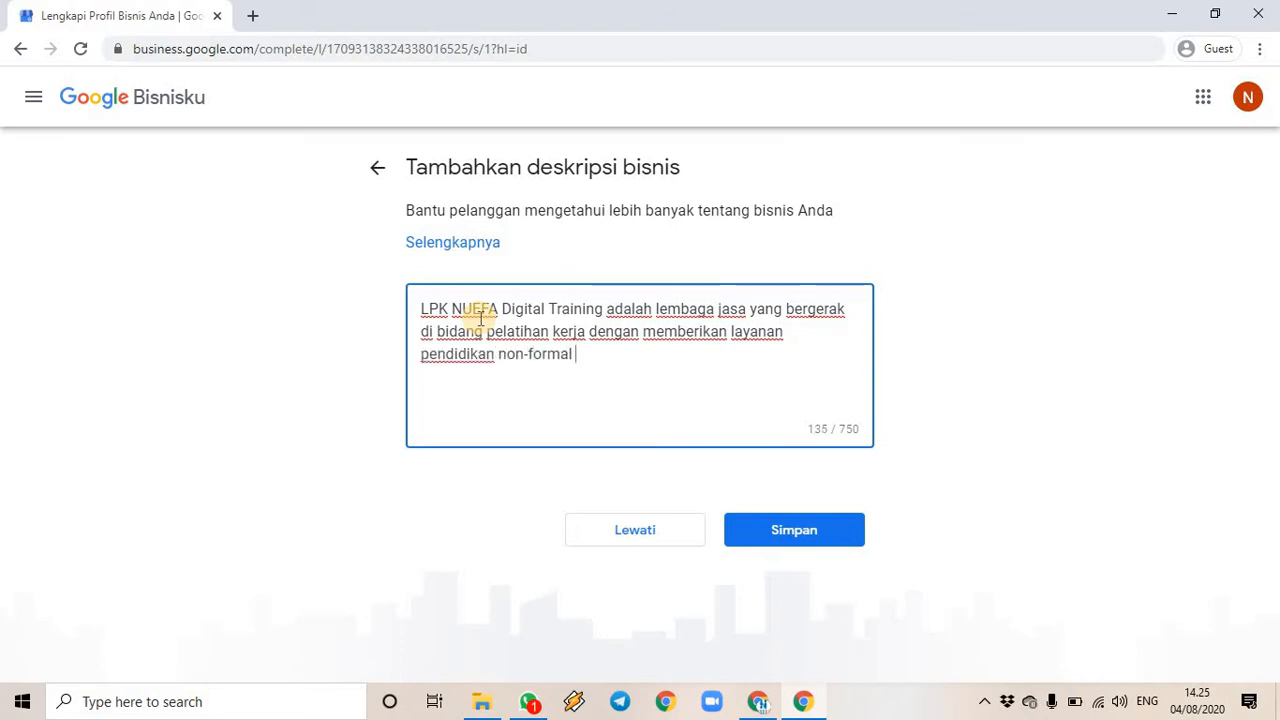
type("di bidang ")
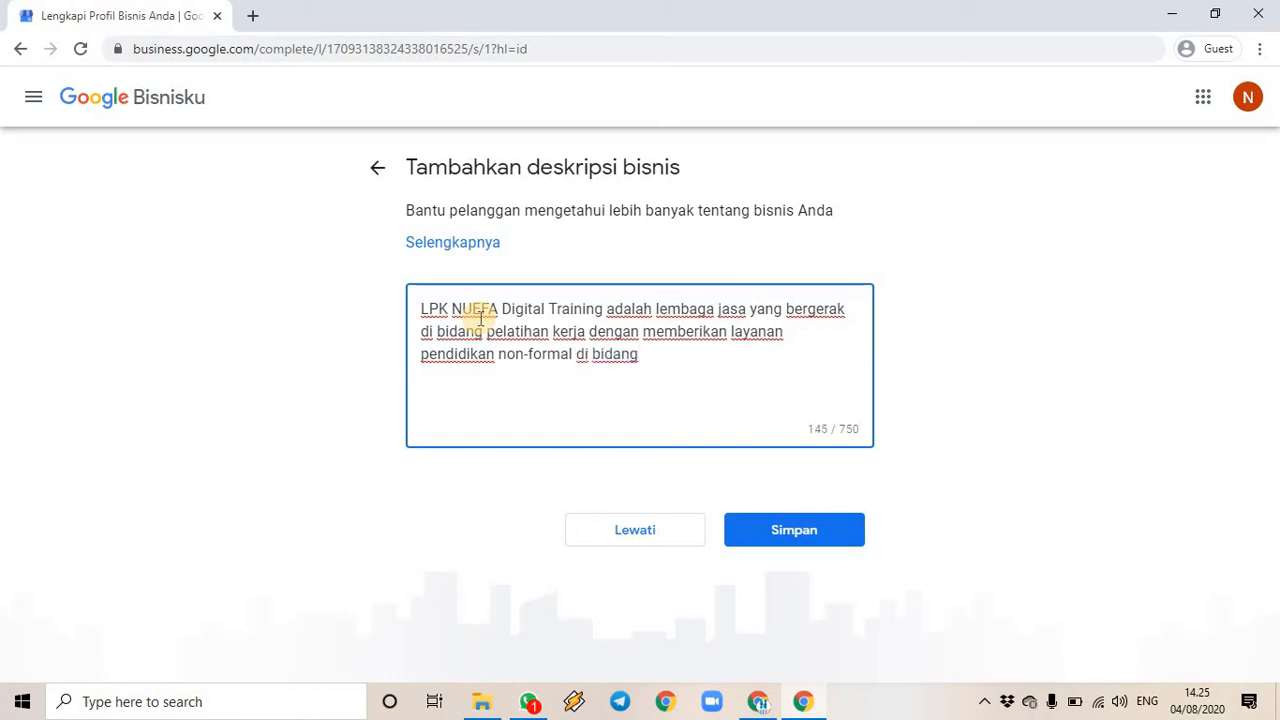
type("Informasi dan ")
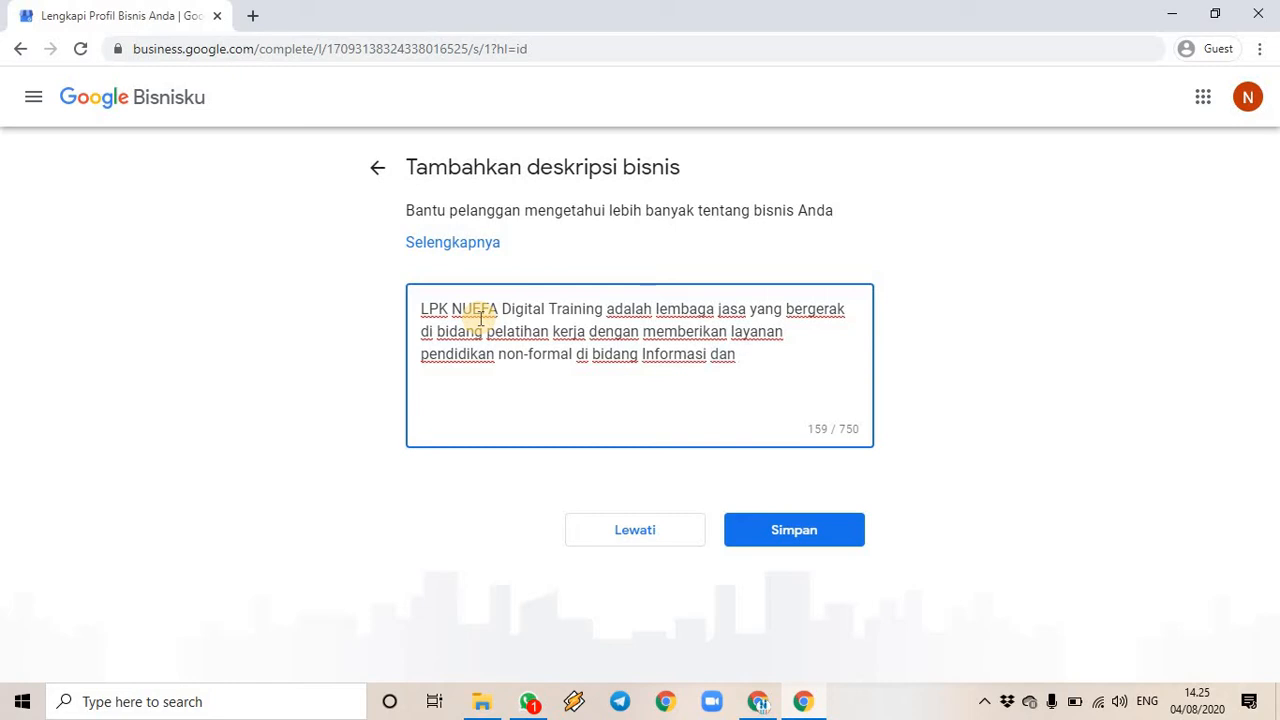
type("Teknologi ")
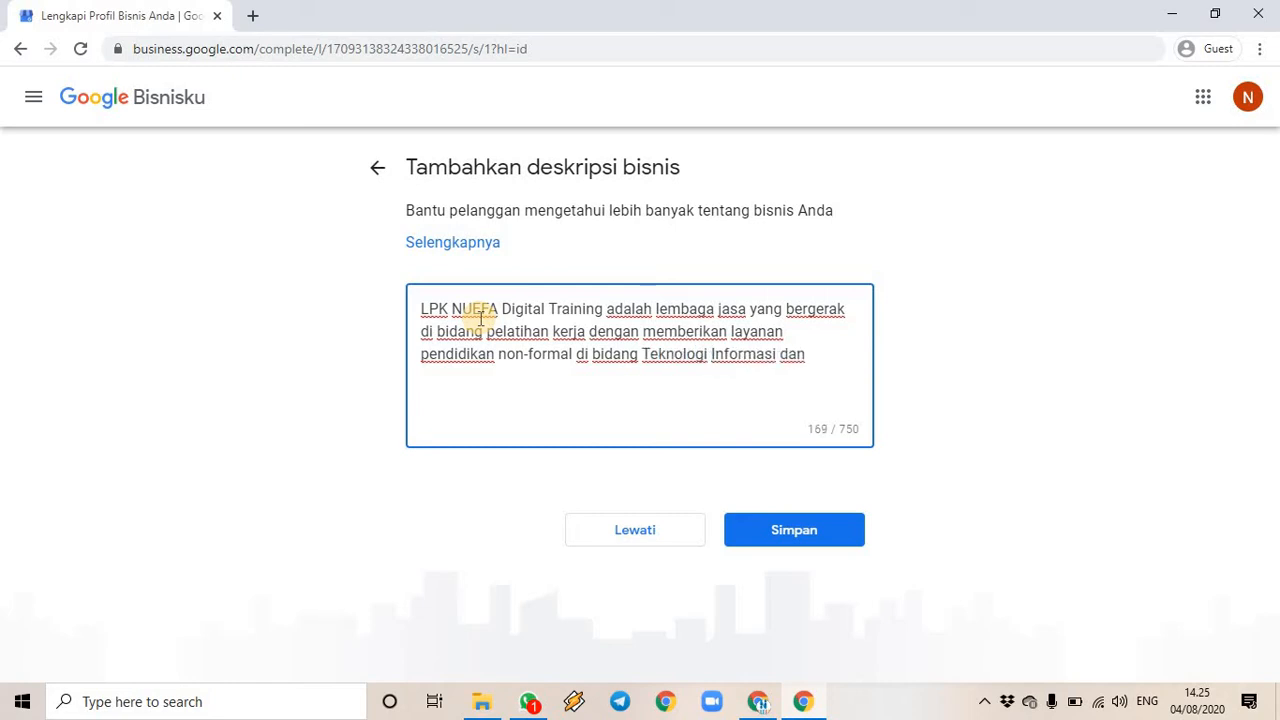
type("Komunikasi kepa")
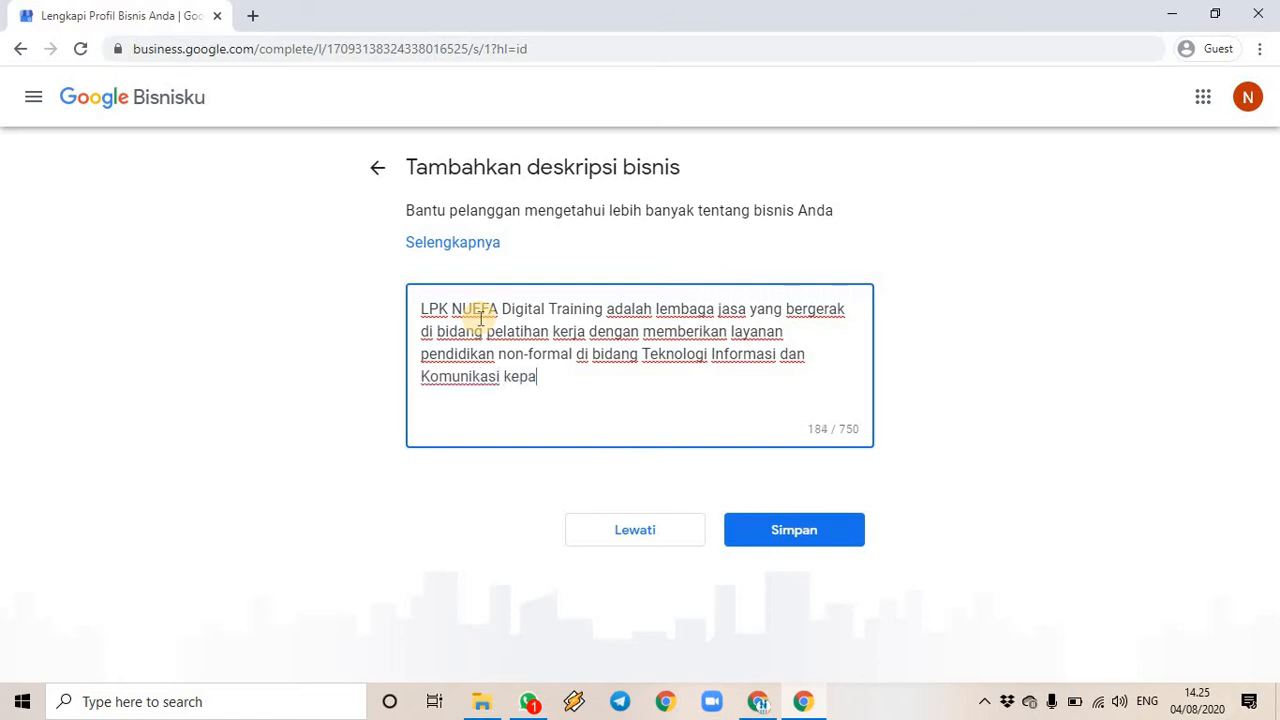
type("da para pekerja ")
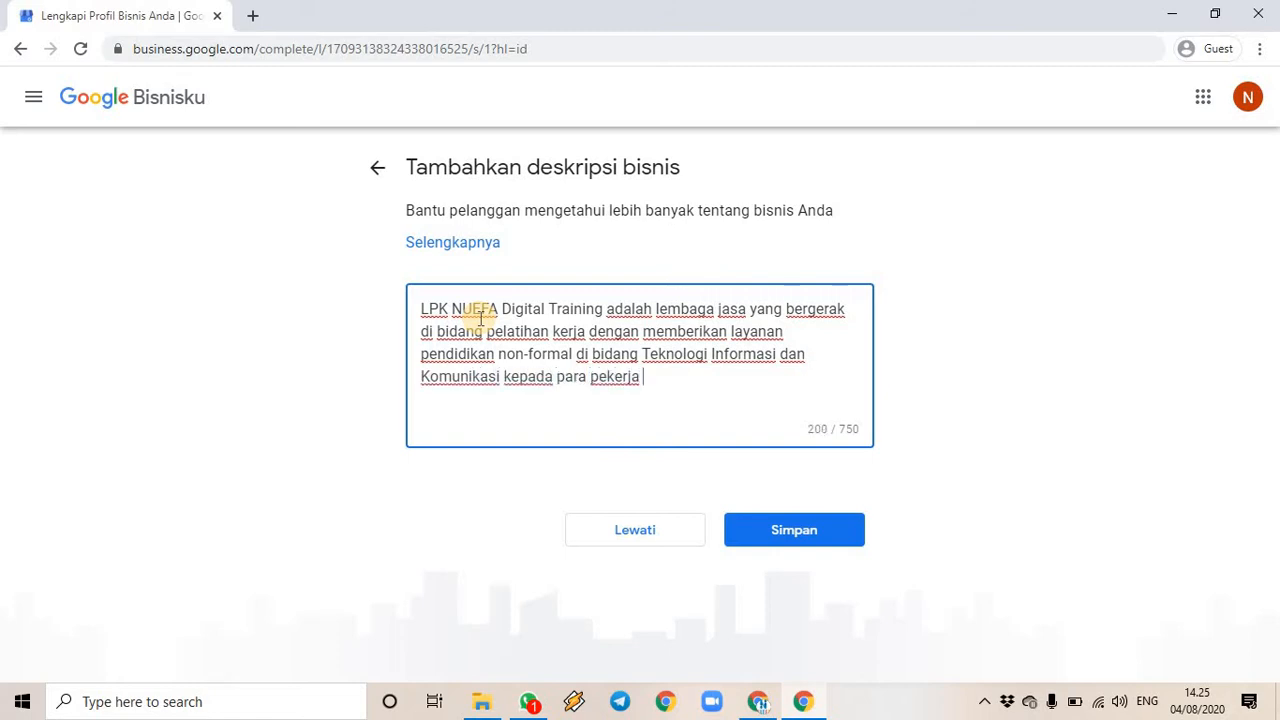
type("atau calon ")
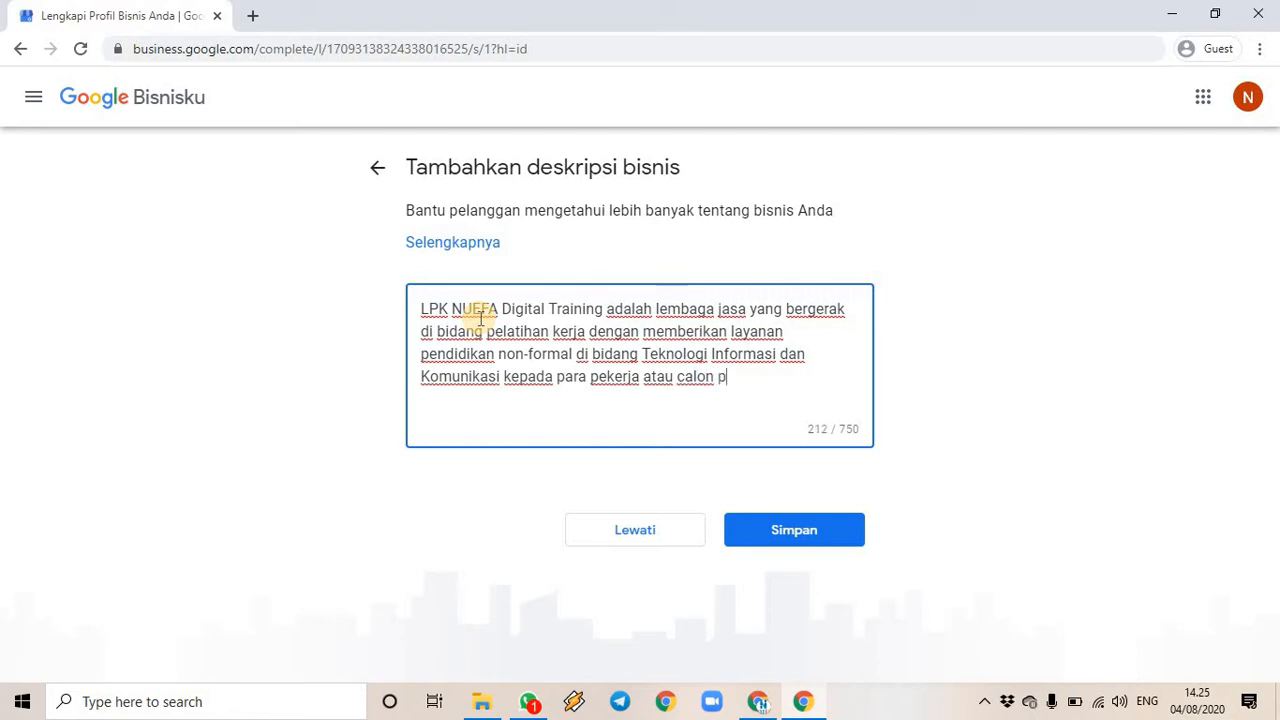
type("pekerja agar memiliki ")
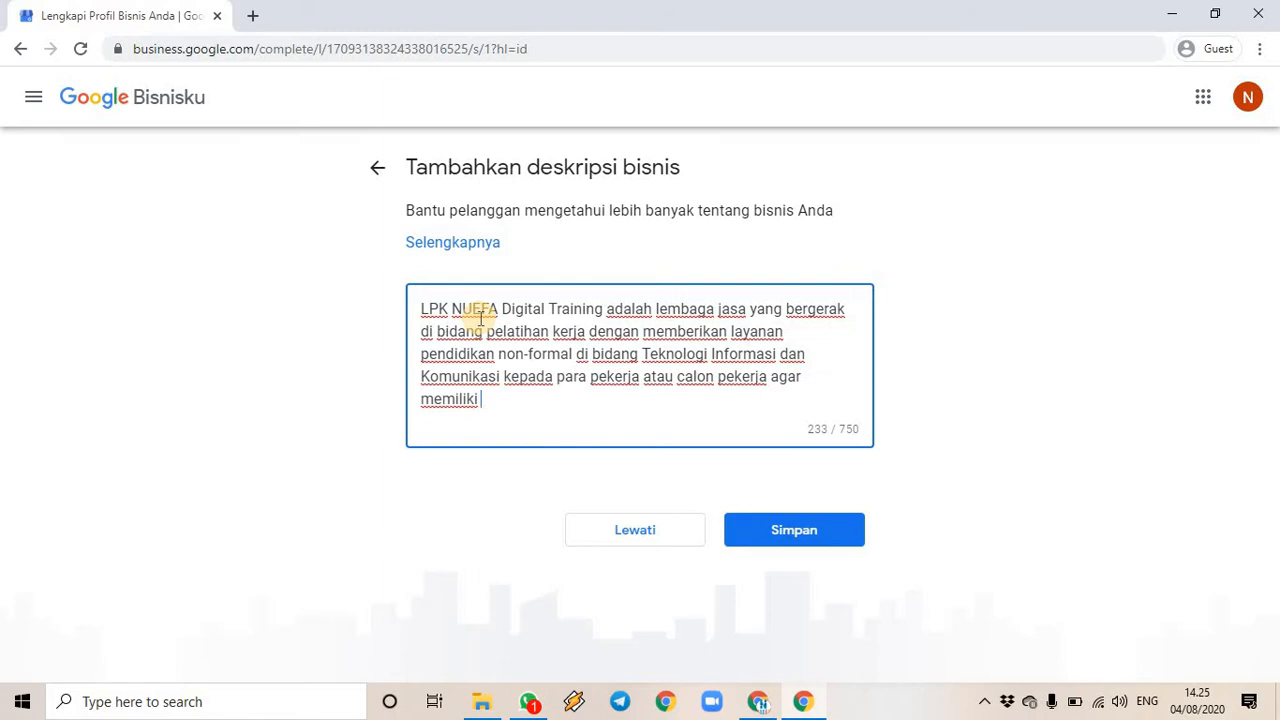
type("keterampilan ")
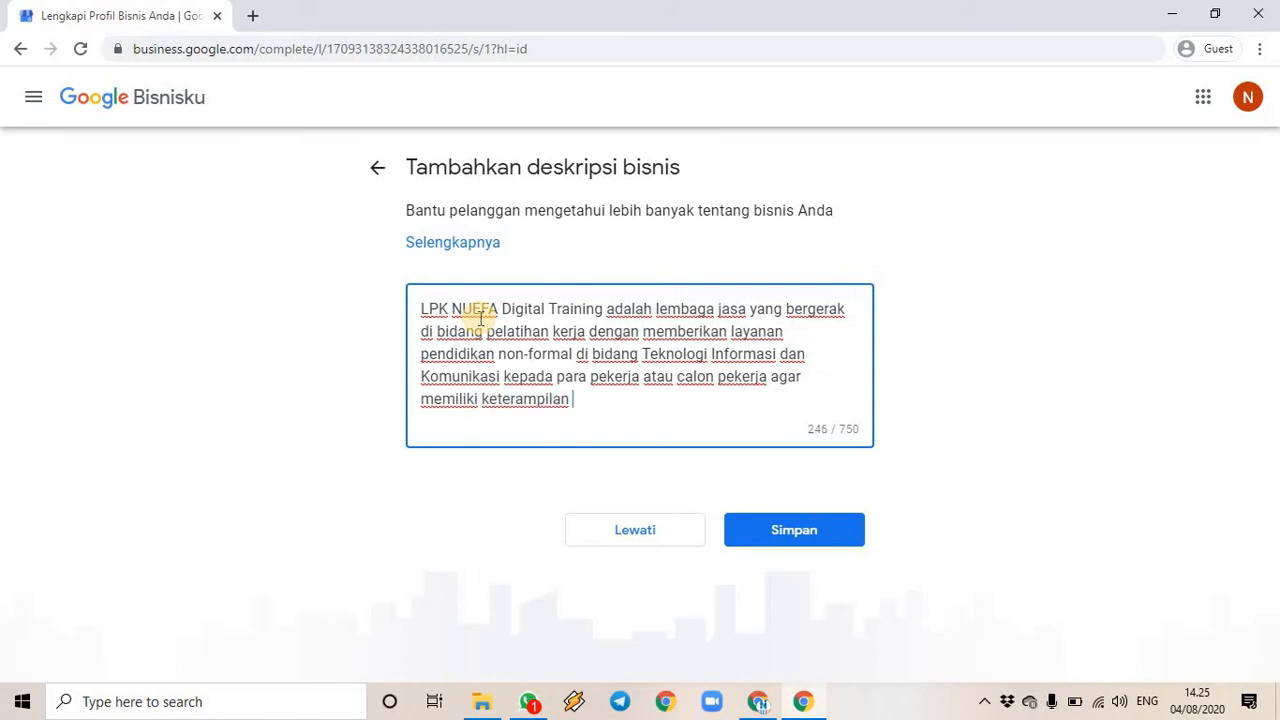
type("yang cukup ")
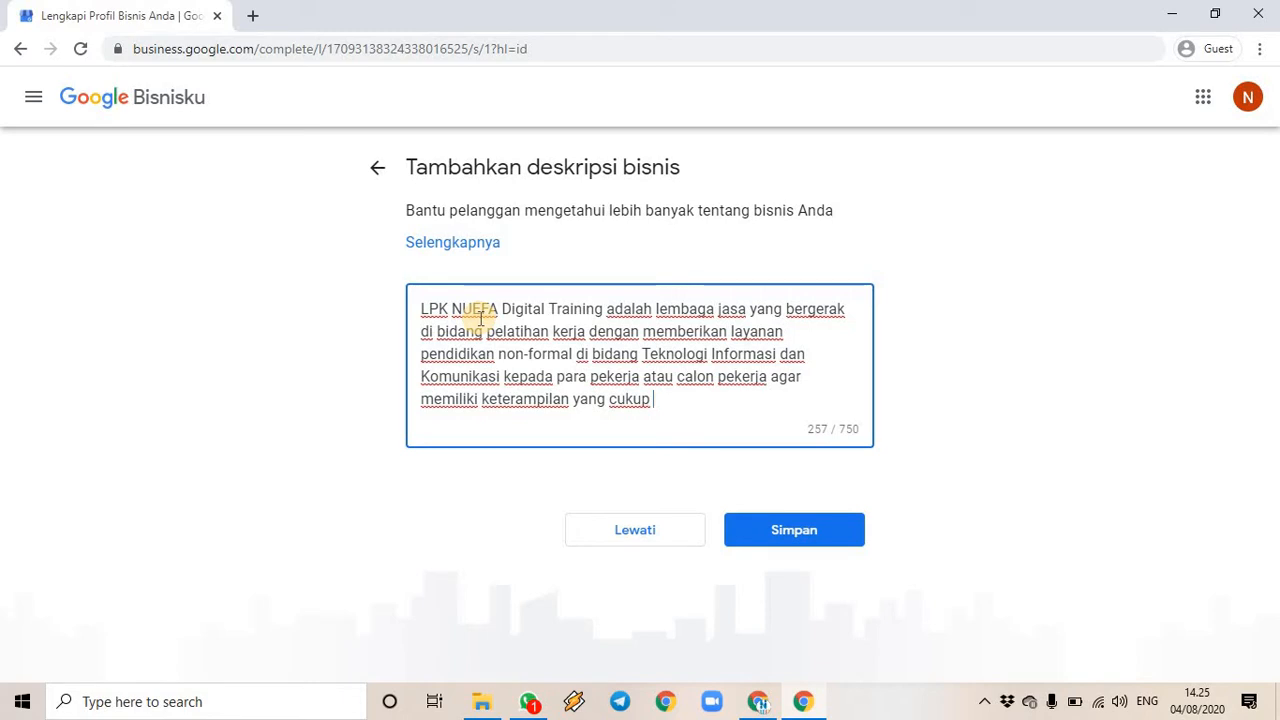
type(" baik.")
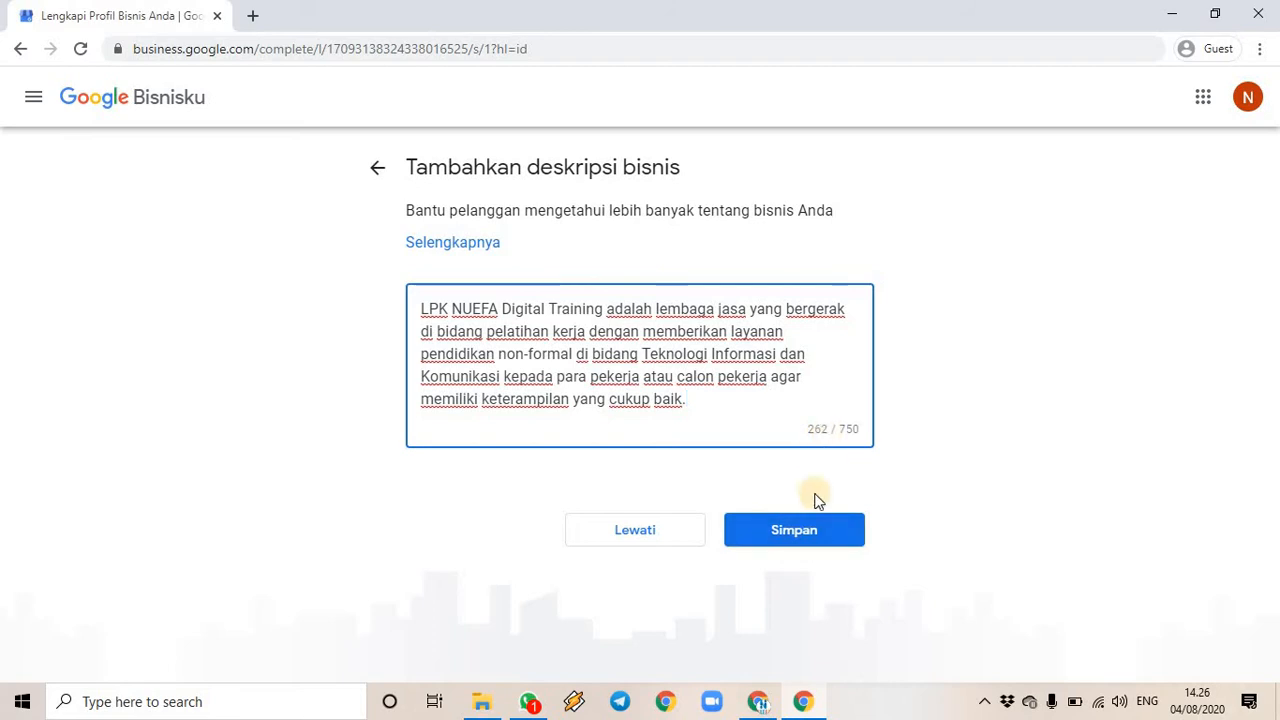
left_click(811, 532)
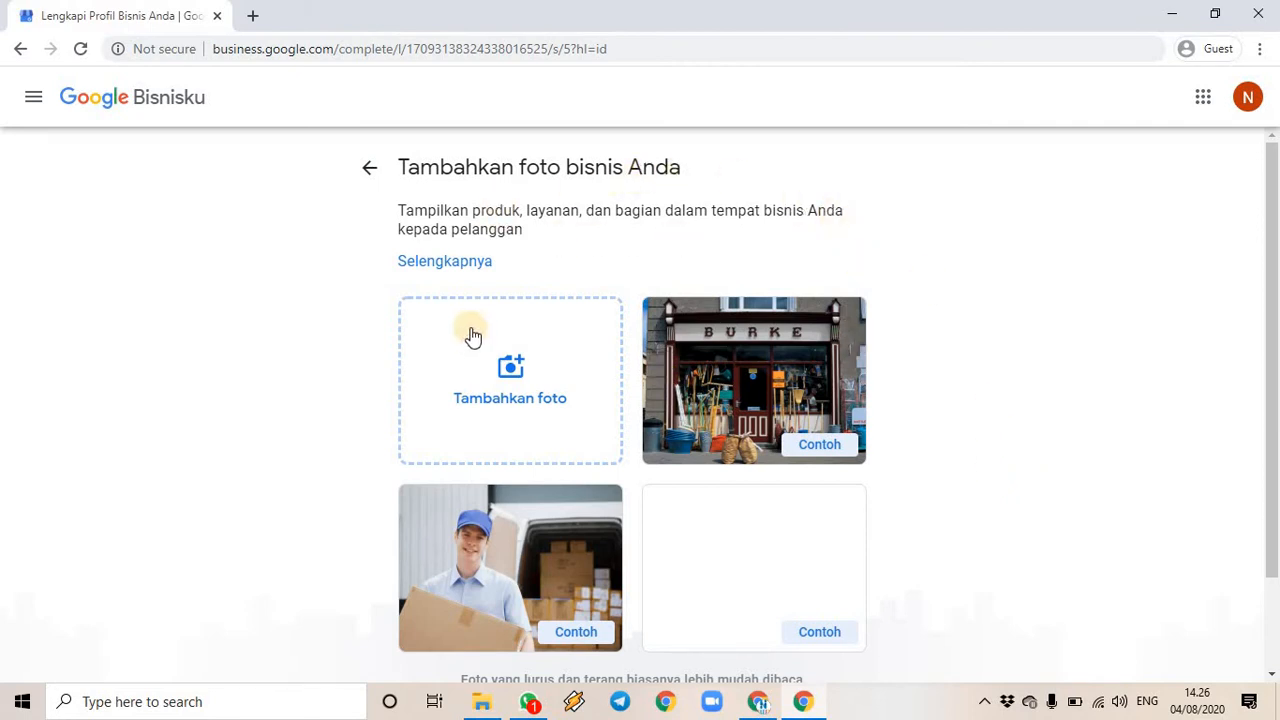
- Open the Posting foto dialog from the Tambahkan foto card
scroll(1015, 462, "down", 2)
scroll(1010, 458, "up", 2)
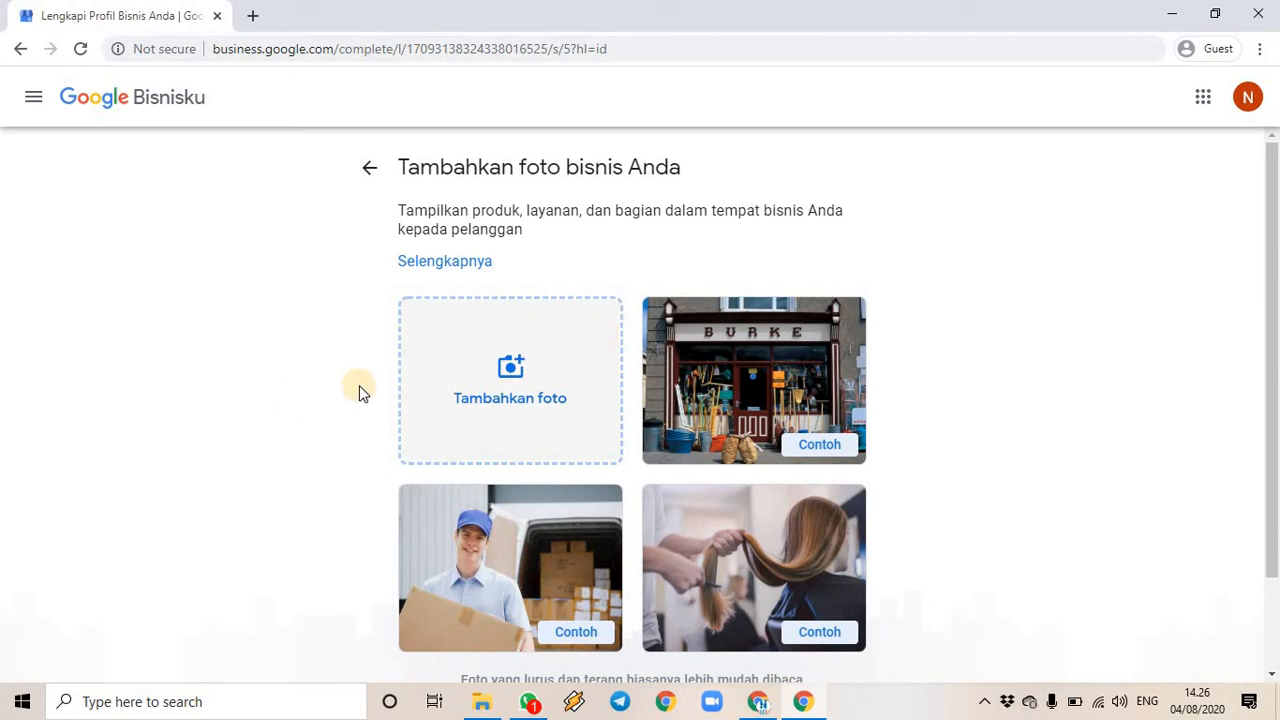
left_click(508, 368)
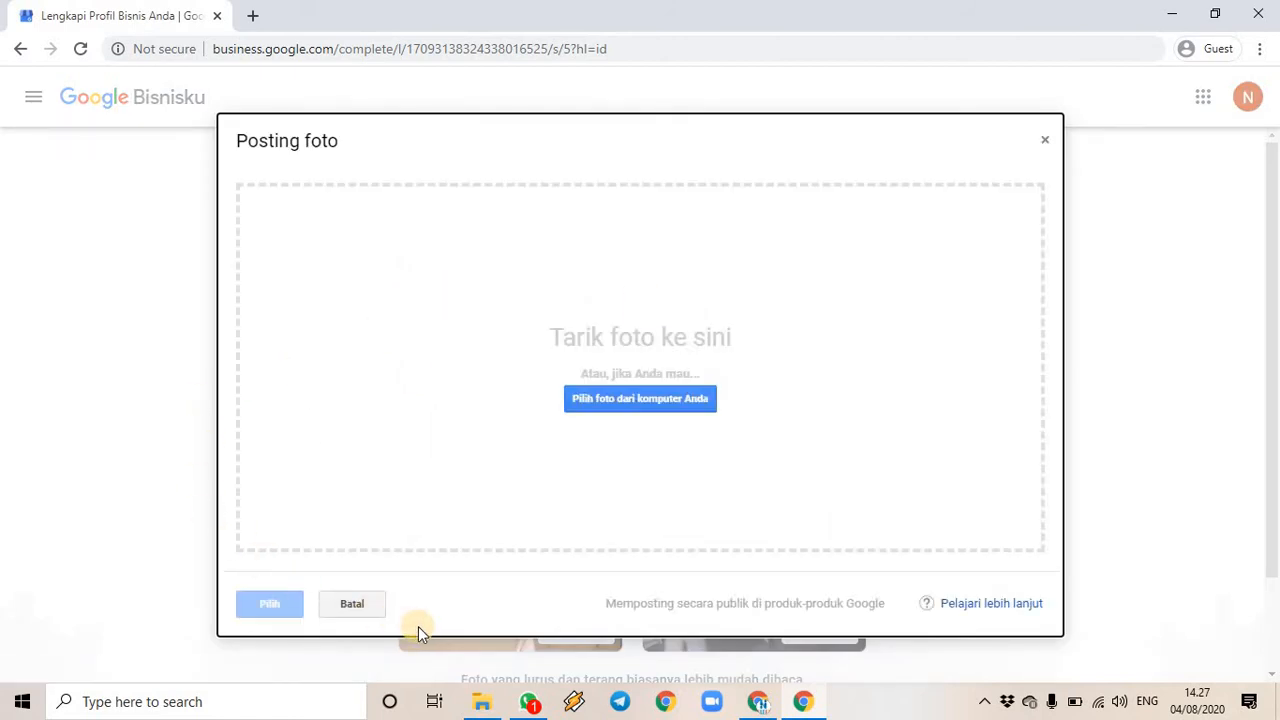
- Upload 'Gedung LPK NUEFA Digital Training' from Downloads as the first business photo
left_click(607, 398)
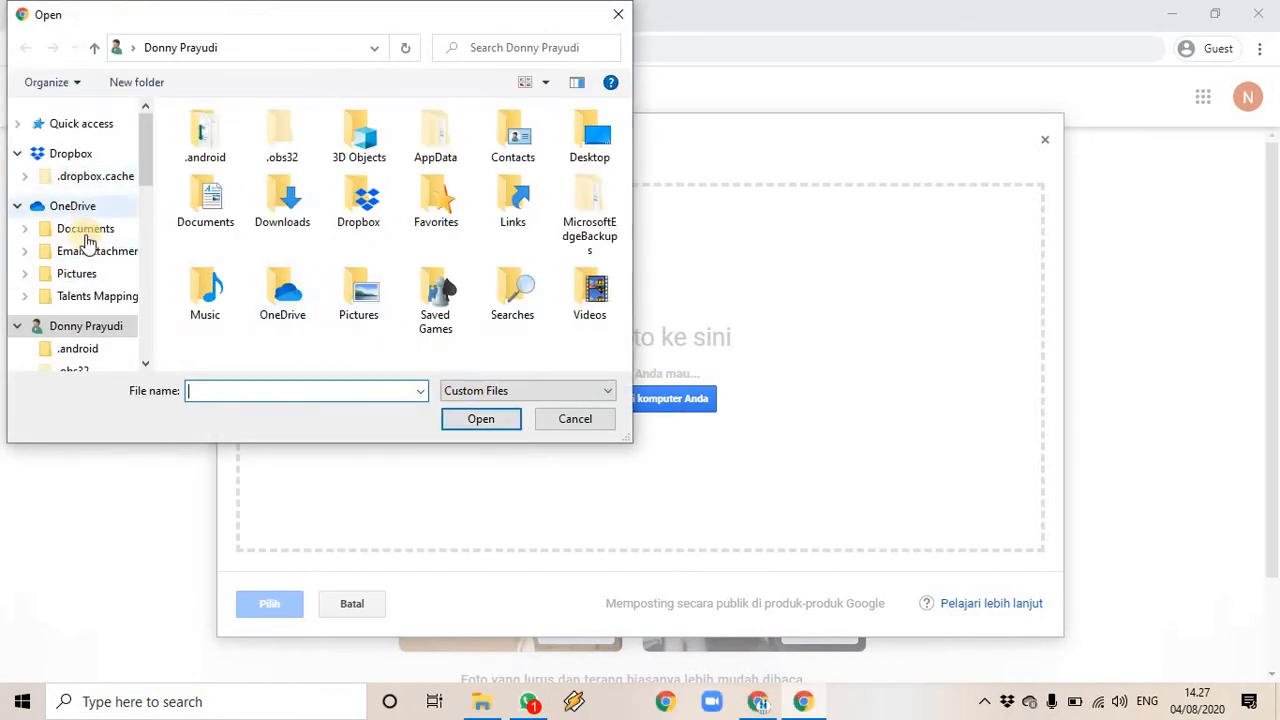
scroll(60, 290, "down", 2)
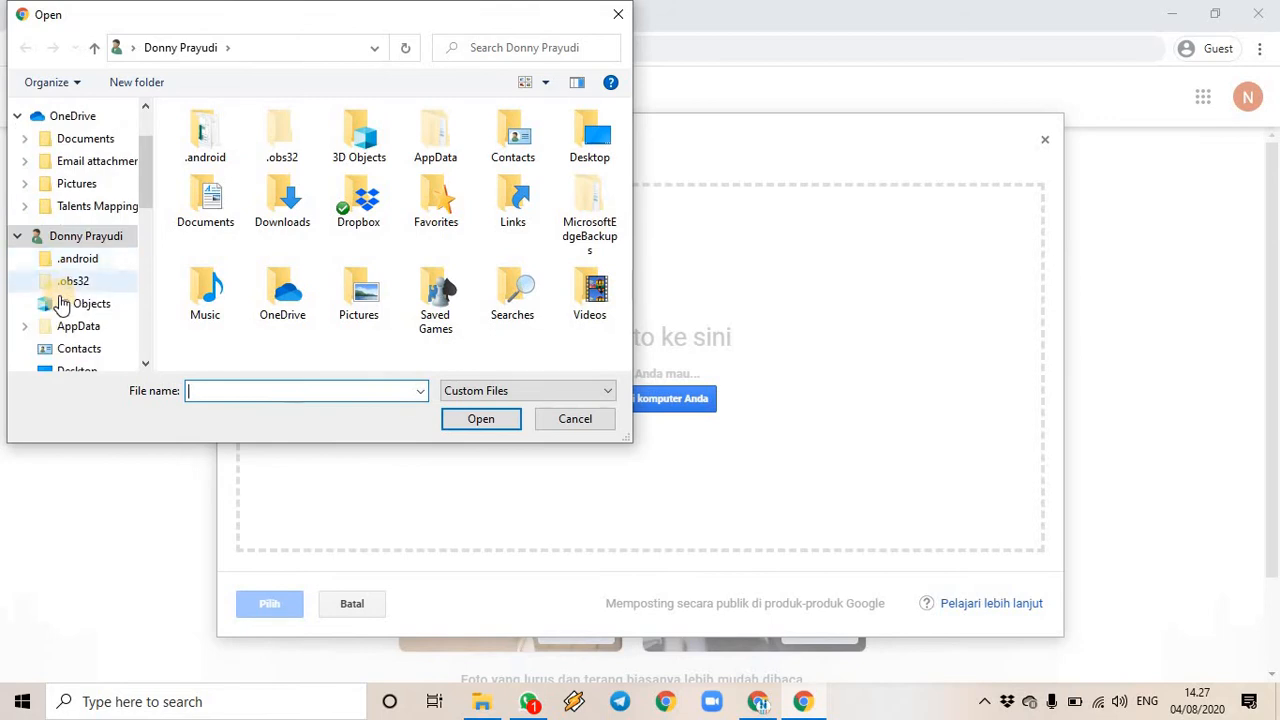
scroll(62, 303, "down", 3)
left_click(88, 220)
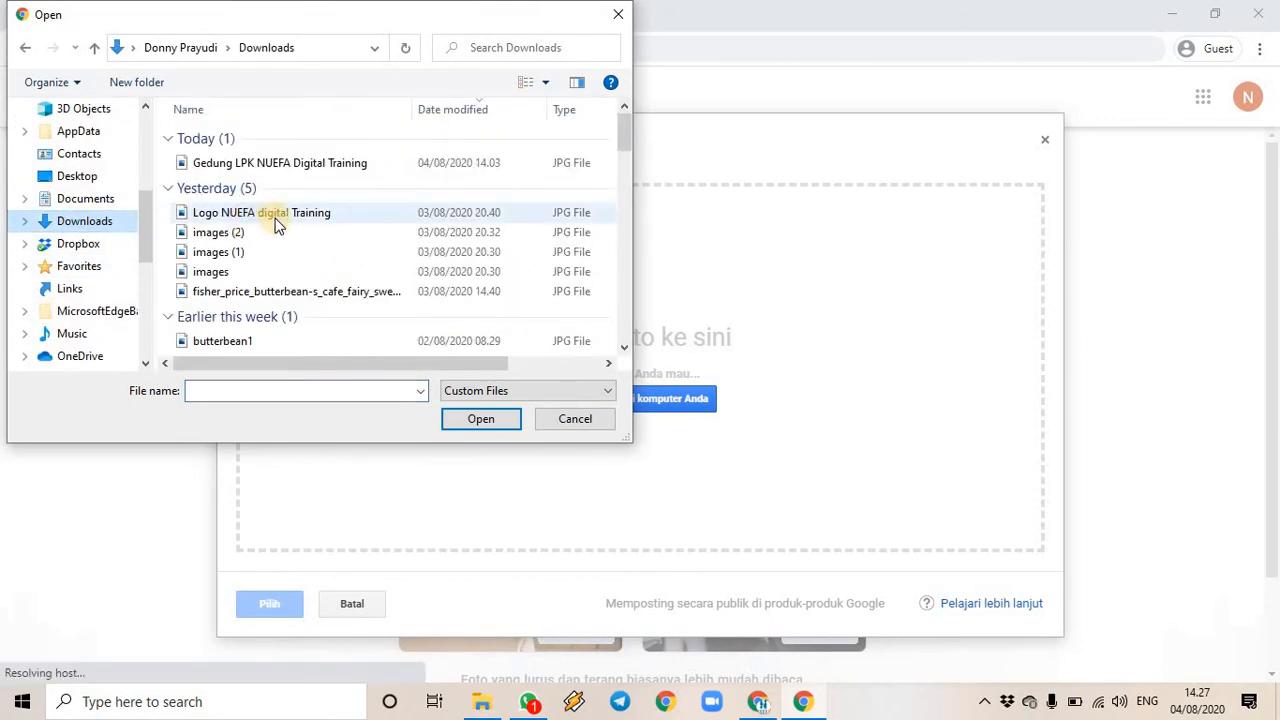
left_click(292, 165)
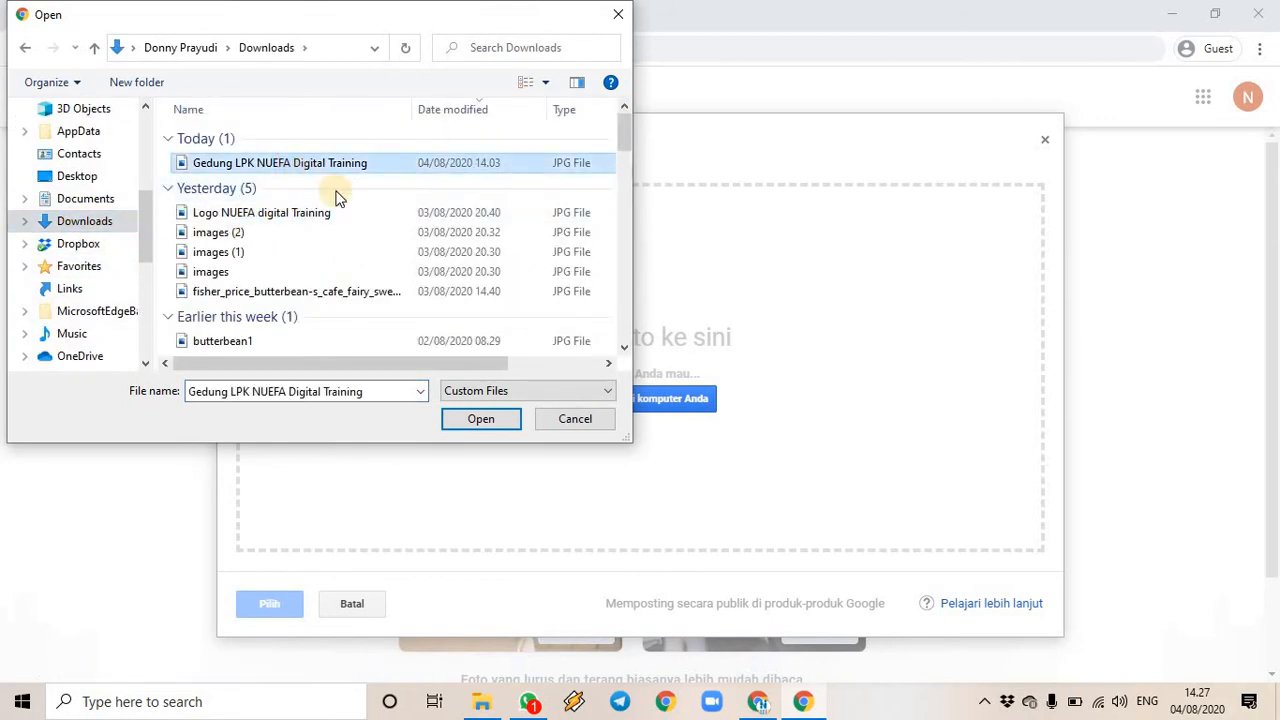
left_click(489, 420)
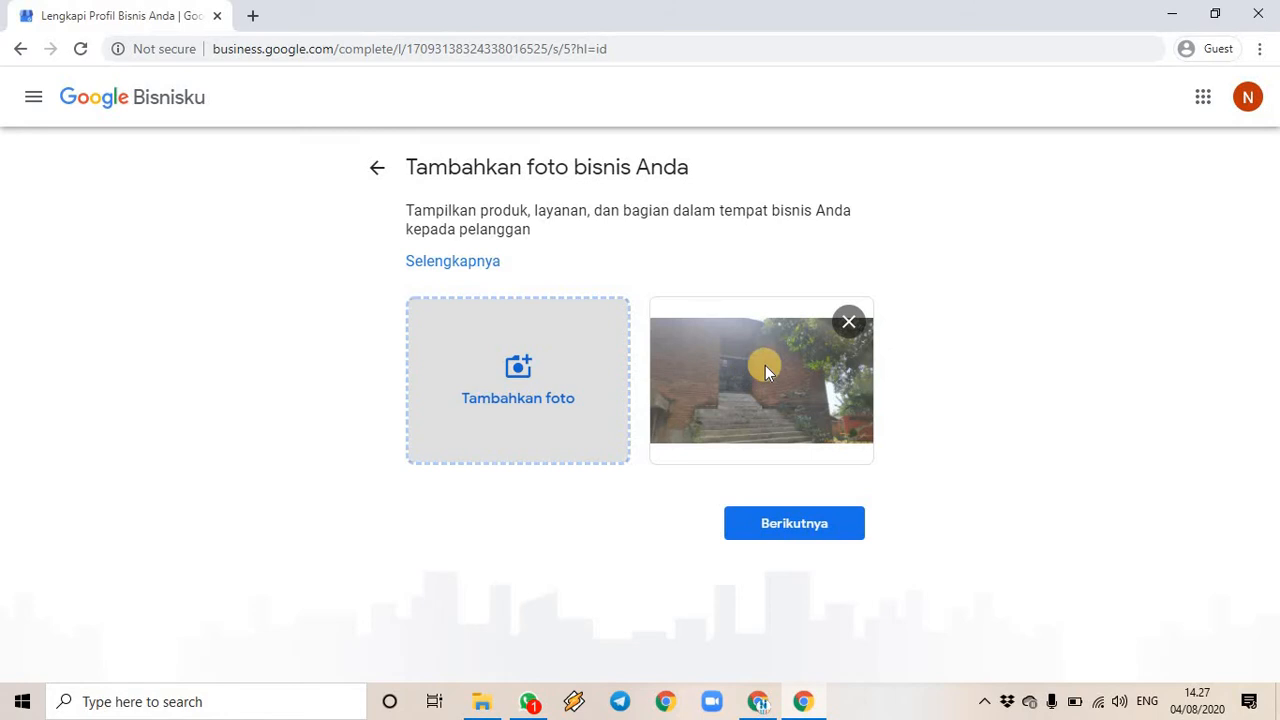
left_click(507, 360)
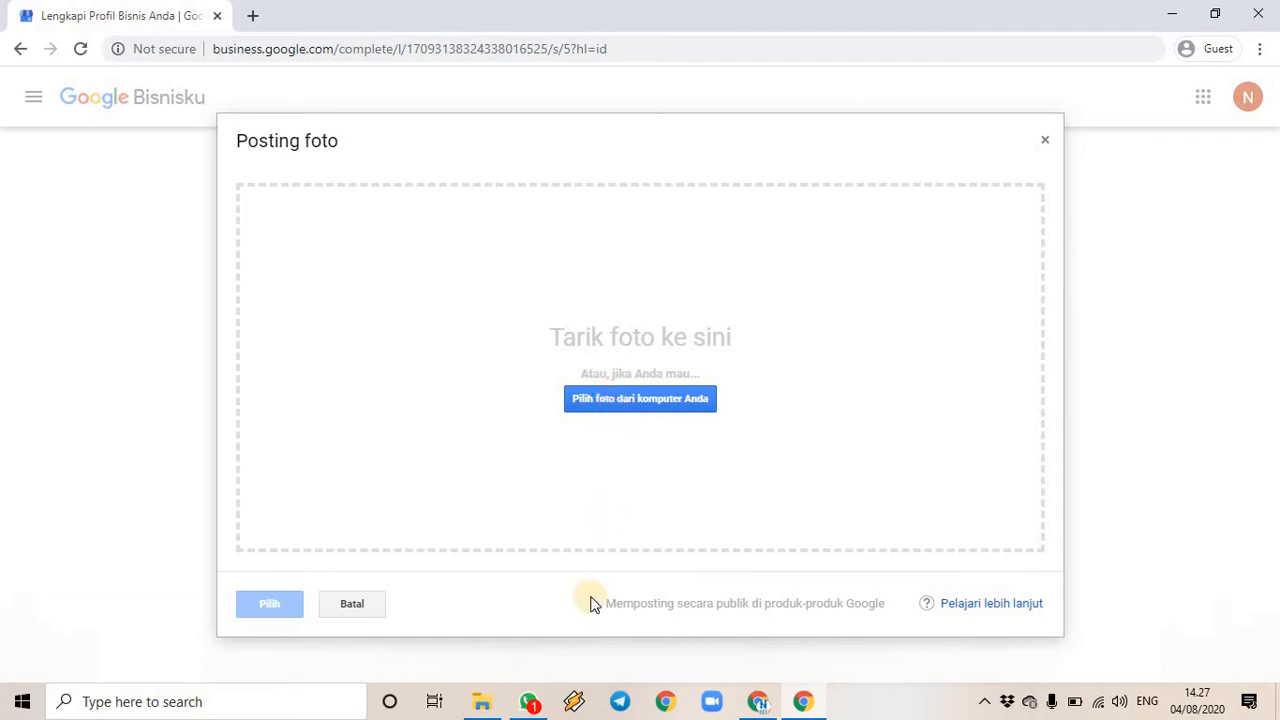
- Add the images (1) and Lab ICT photos to the upload, closing the stray Lab ICT.jpg tab
left_click(485, 705)
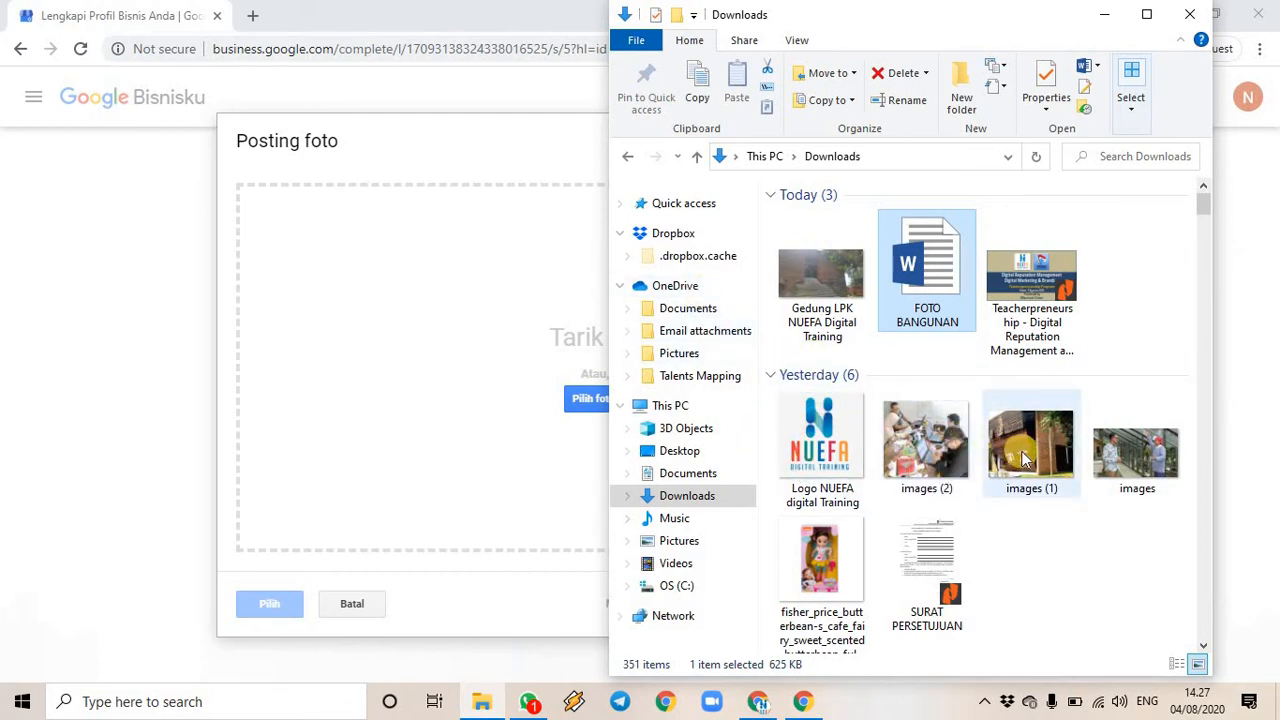
left_click_drag(1022, 450, 502, 437)
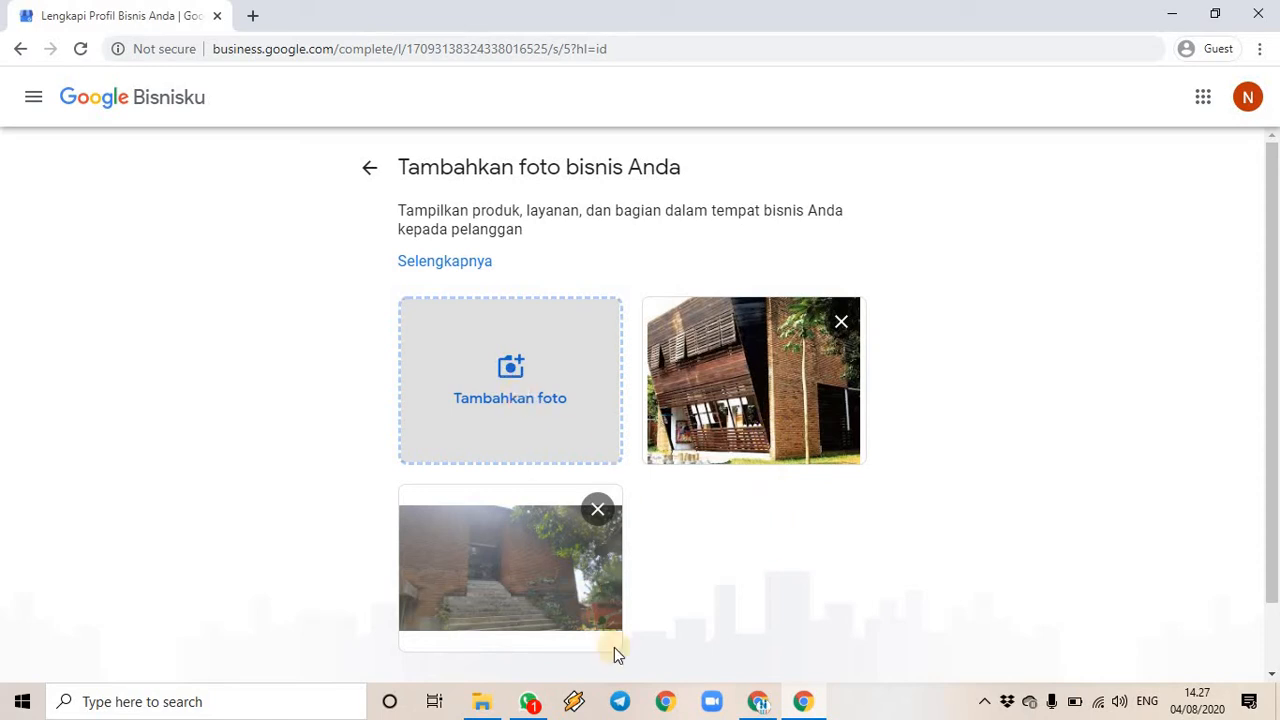
left_click(484, 707)
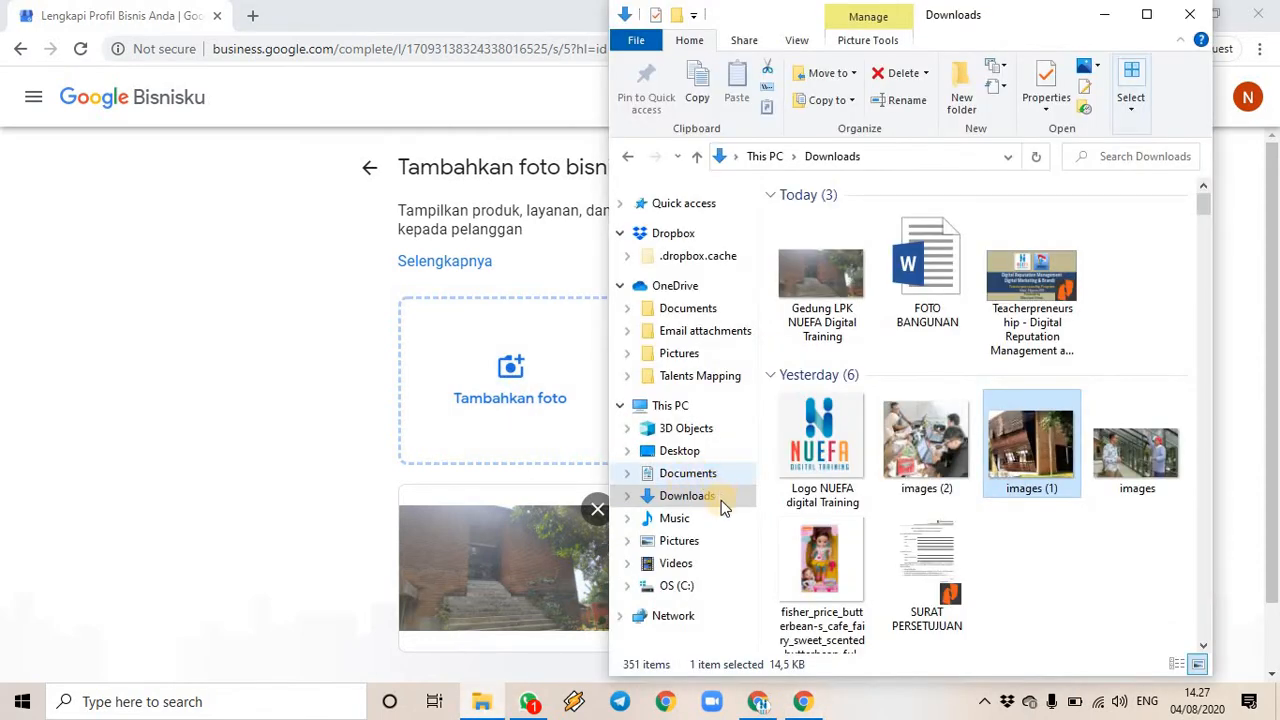
left_click(716, 544)
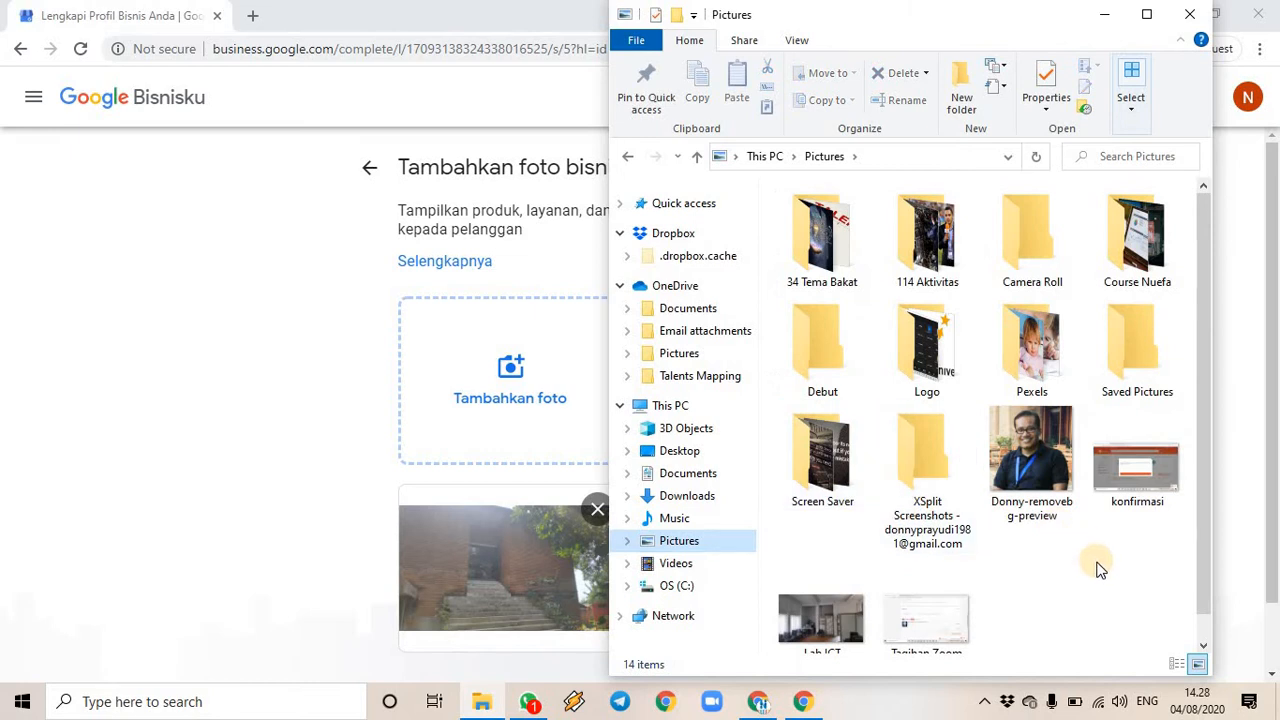
scroll(1086, 565, "down", 1)
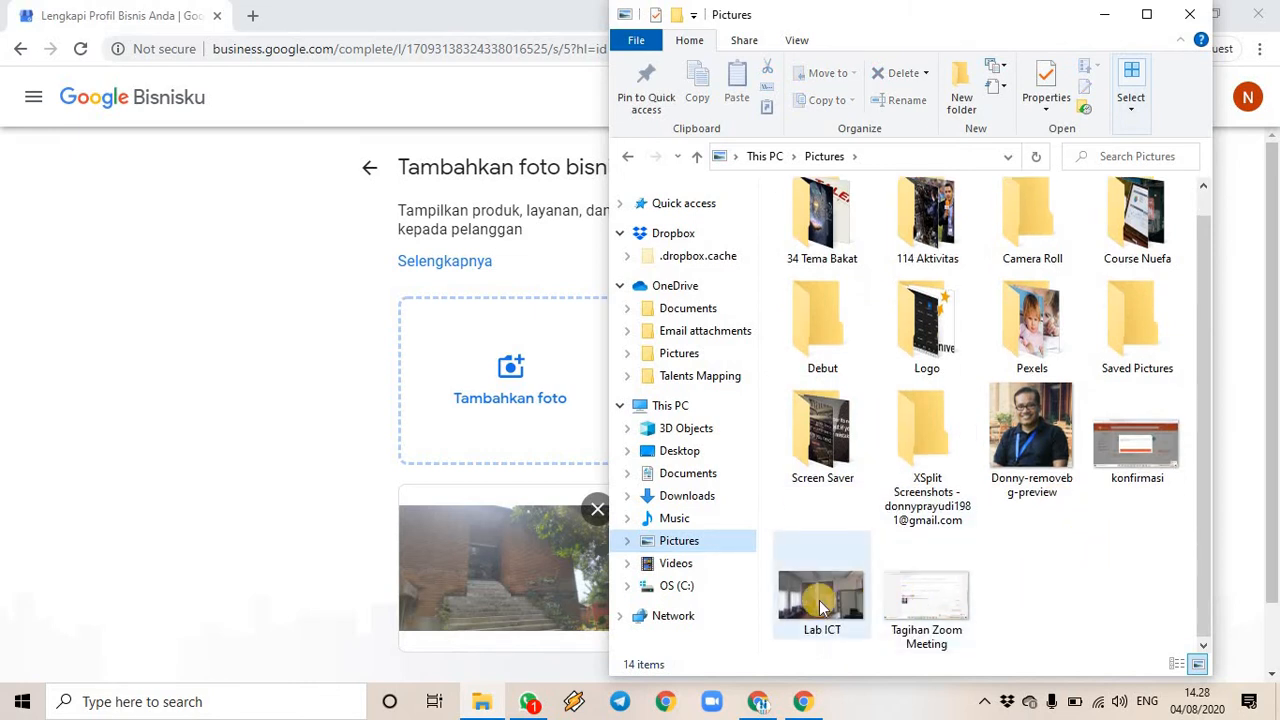
left_click_drag(809, 588, 212, 420)
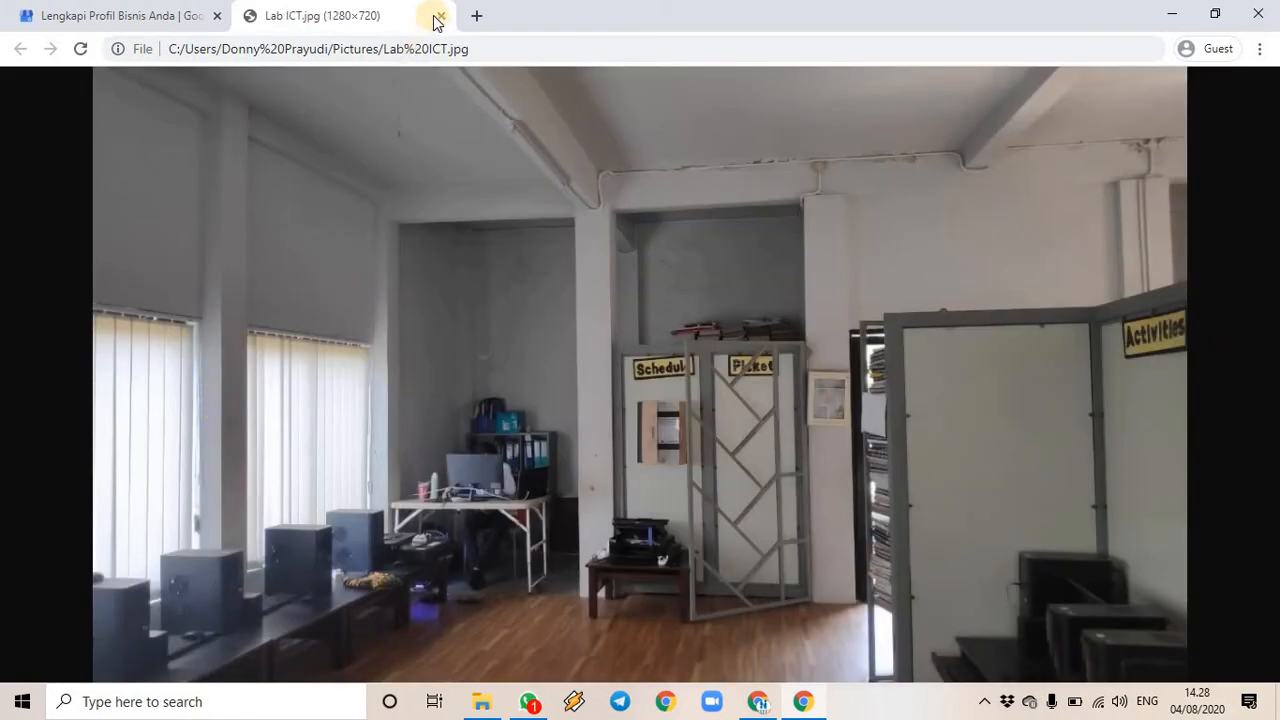
left_click(441, 16)
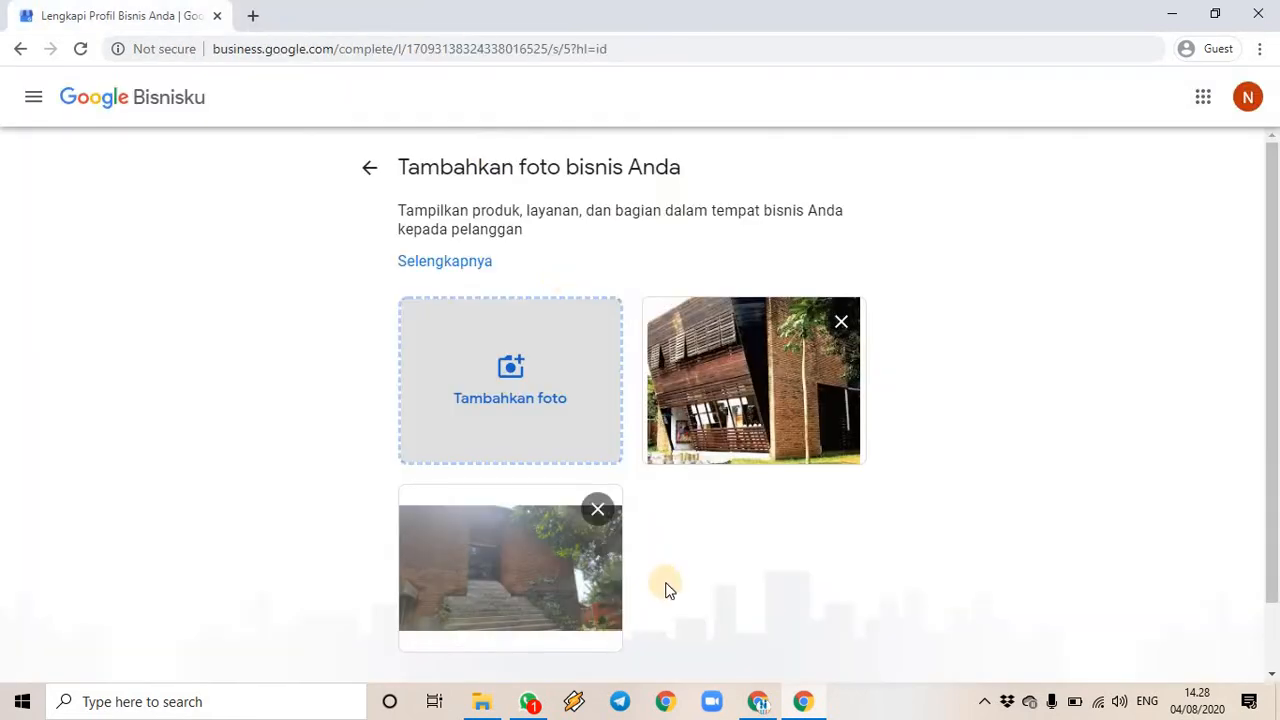
- Upload the Lab ICT photo into the Posting foto drop zone and continue with Berikutnya
left_click(512, 368)
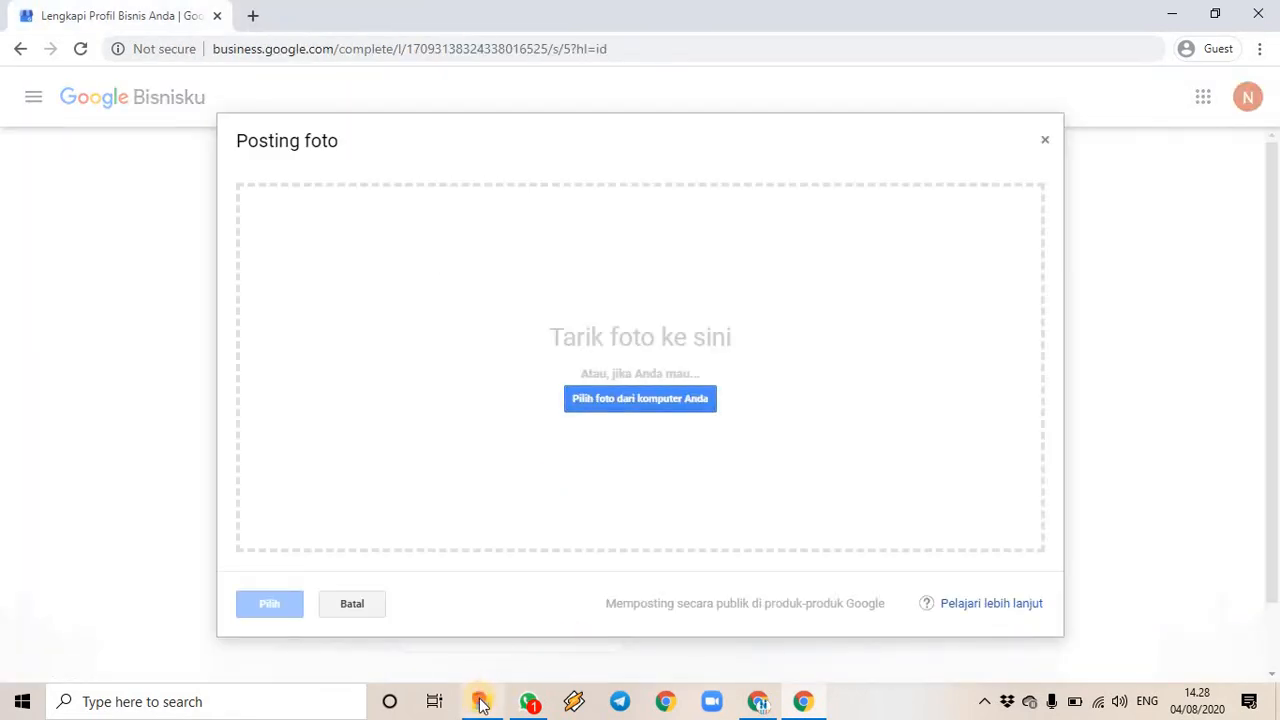
left_click(481, 701)
left_click_drag(795, 575, 476, 395)
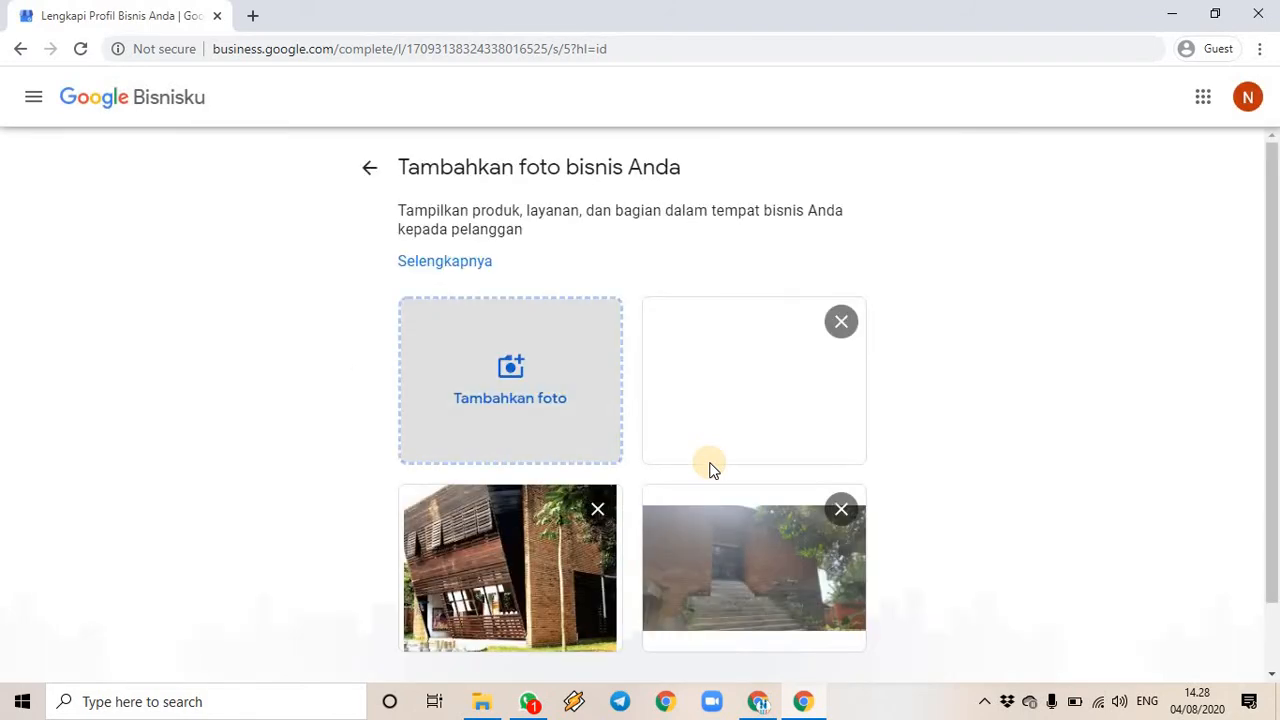
scroll(748, 453, "down", 1)
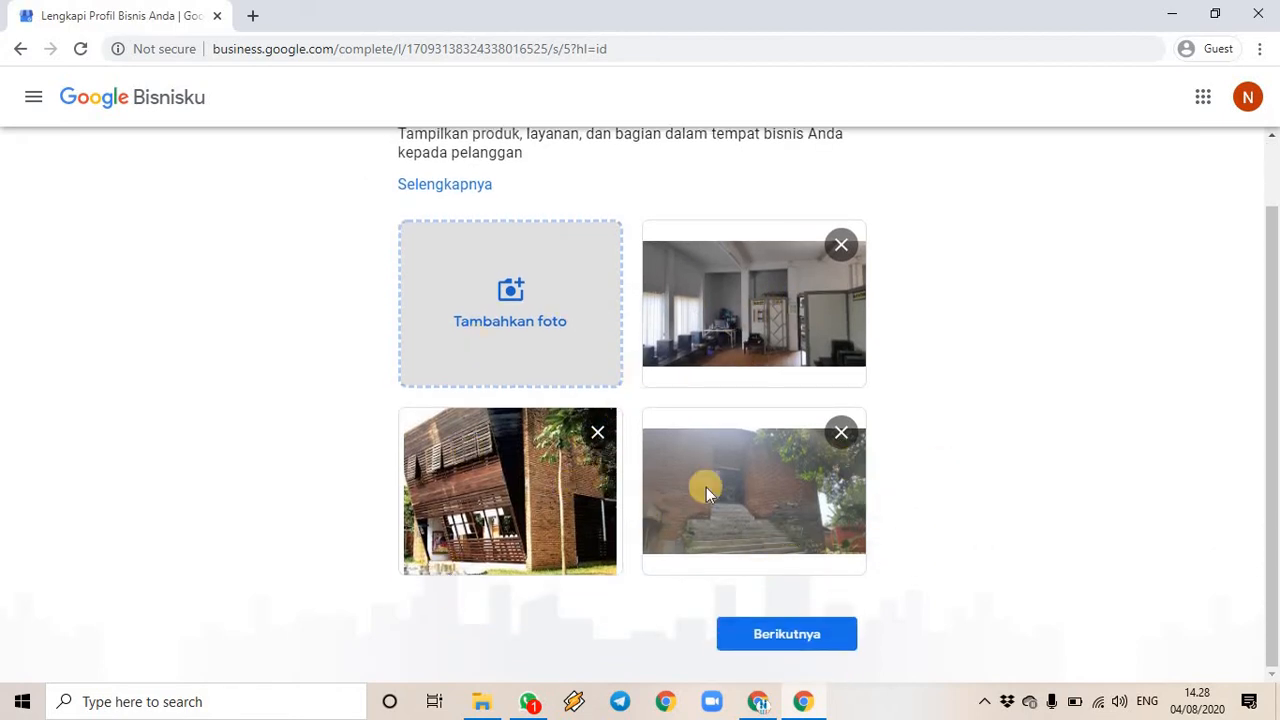
left_click(772, 634)
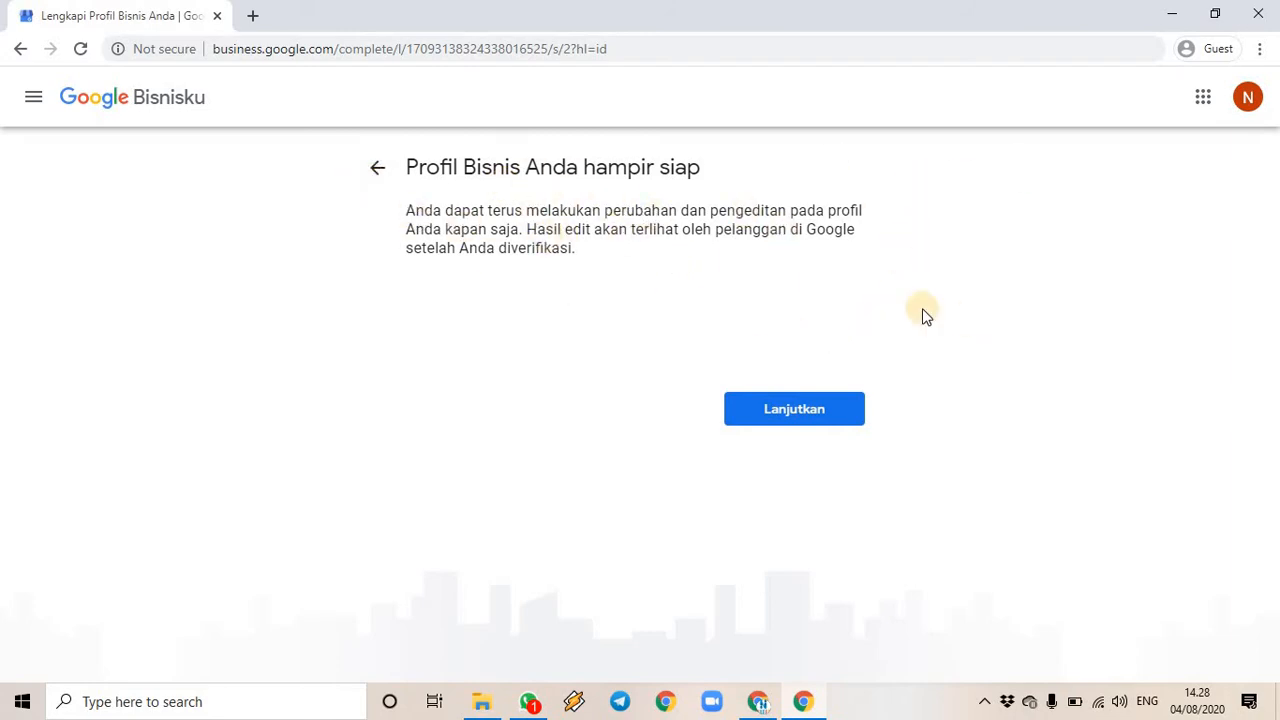
- Choose Lanjutkan to reach the NUEFA Digital Training dashboard
left_click(805, 418)
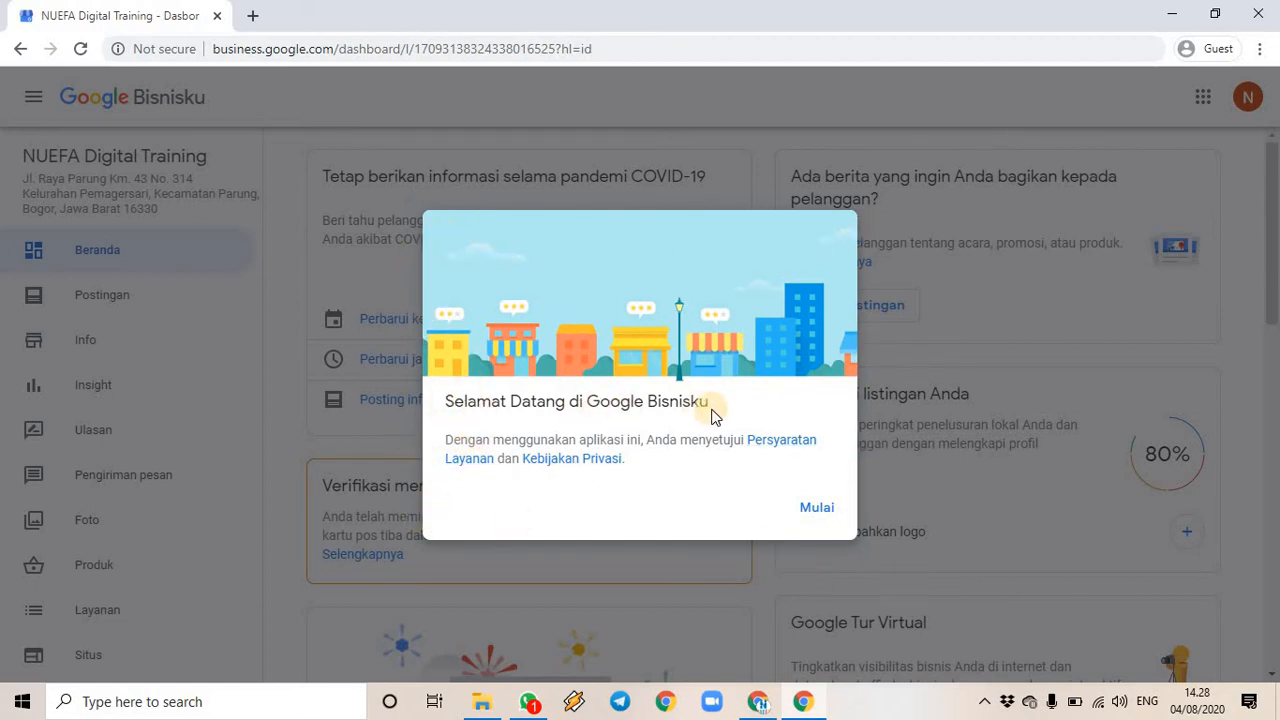
- Dismiss the Selamat Datang welcome dialog with Mulai and look over the dashboard cards
left_click(816, 509)
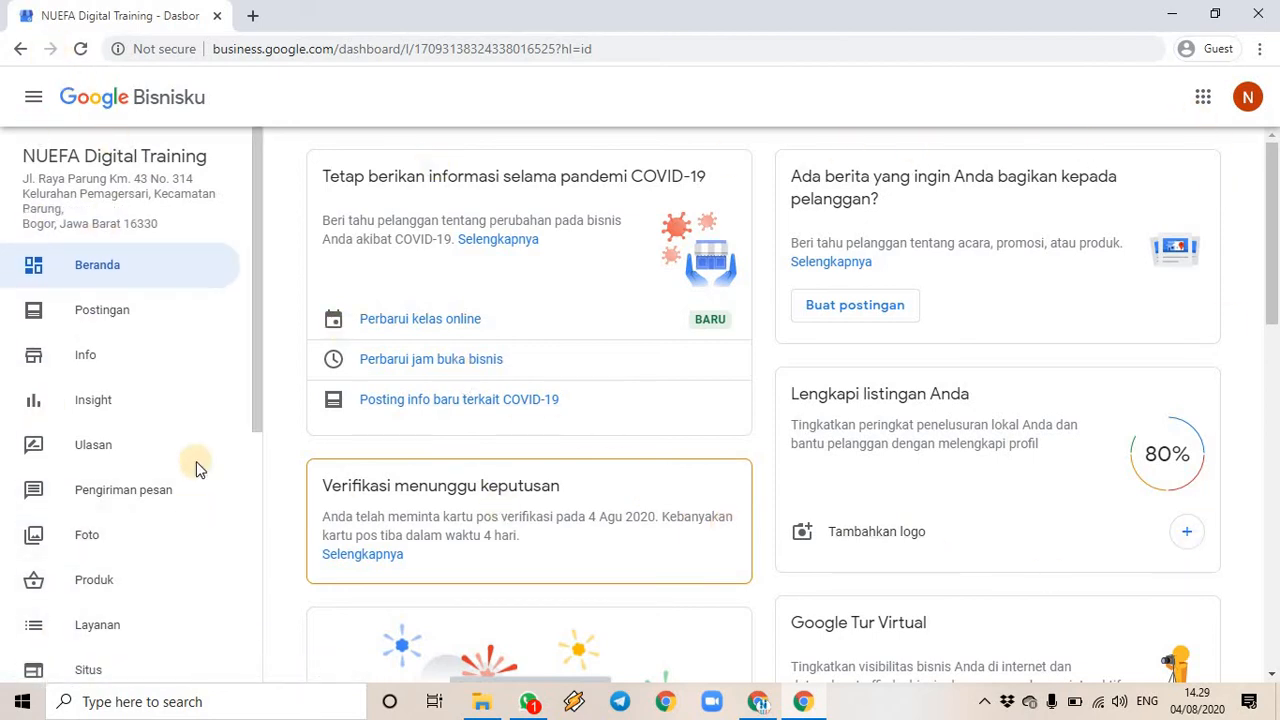
scroll(490, 360, "down", 4)
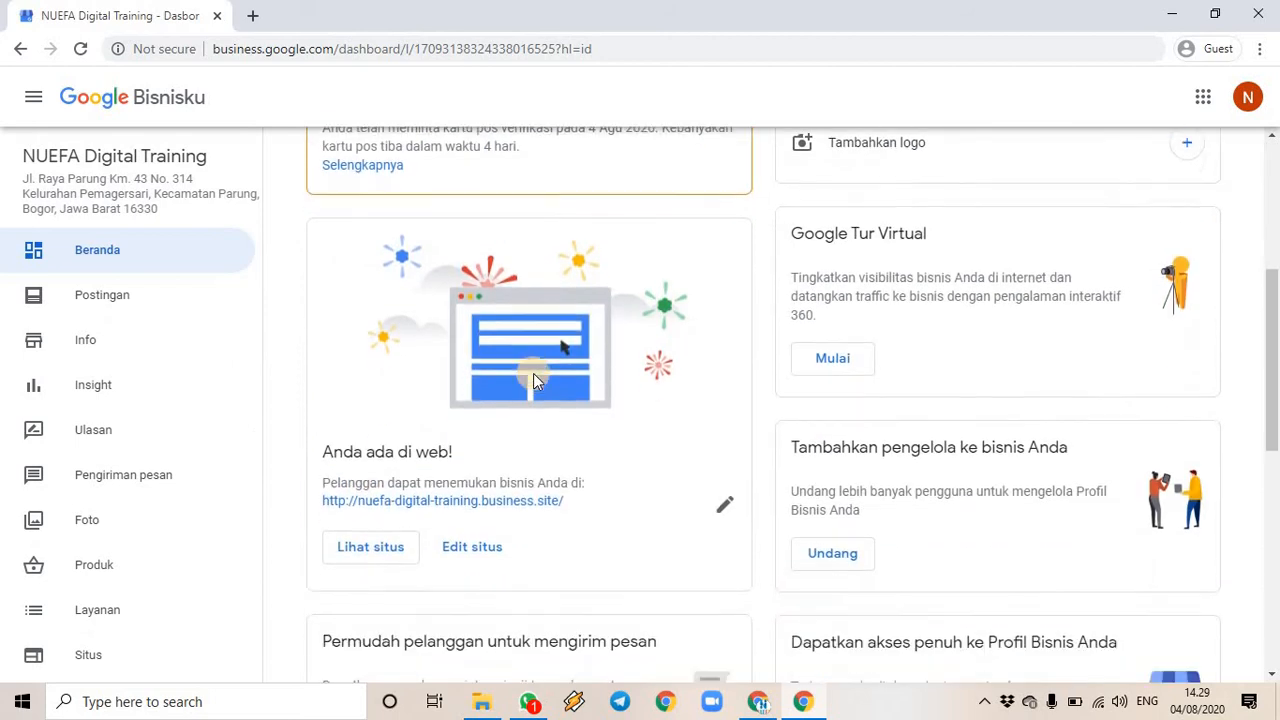
scroll(533, 373, "up", 2)
scroll(533, 373, "up", 2)
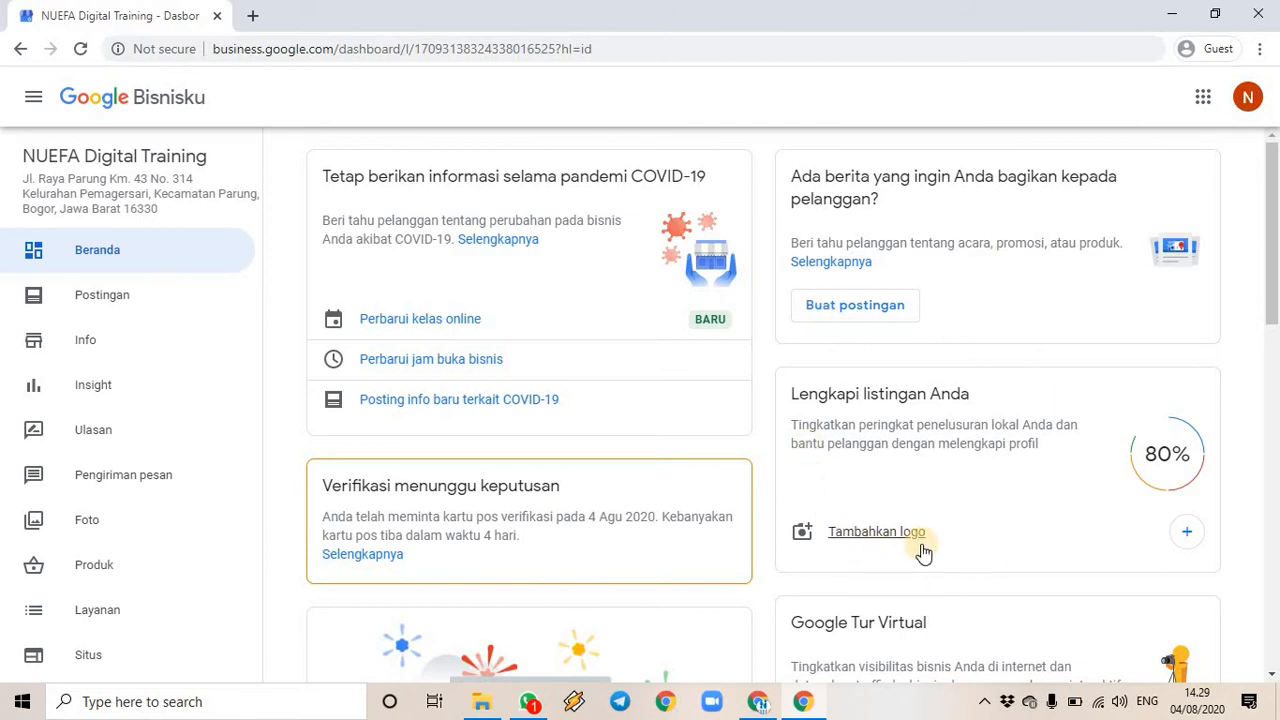
scroll(890, 520, "down", 1)
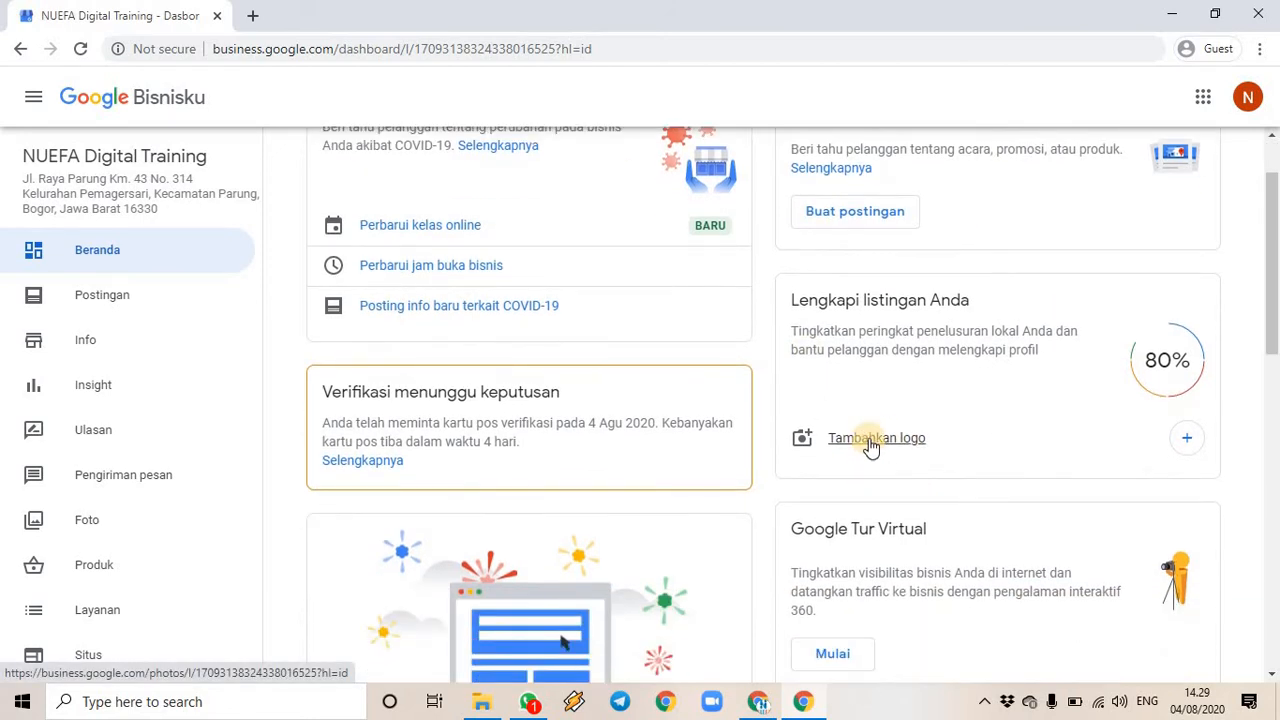
- Go to the Foto page via Tambahkan logo, dismiss the MENGERTI! tip, and reach the Logo card
left_click(869, 441)
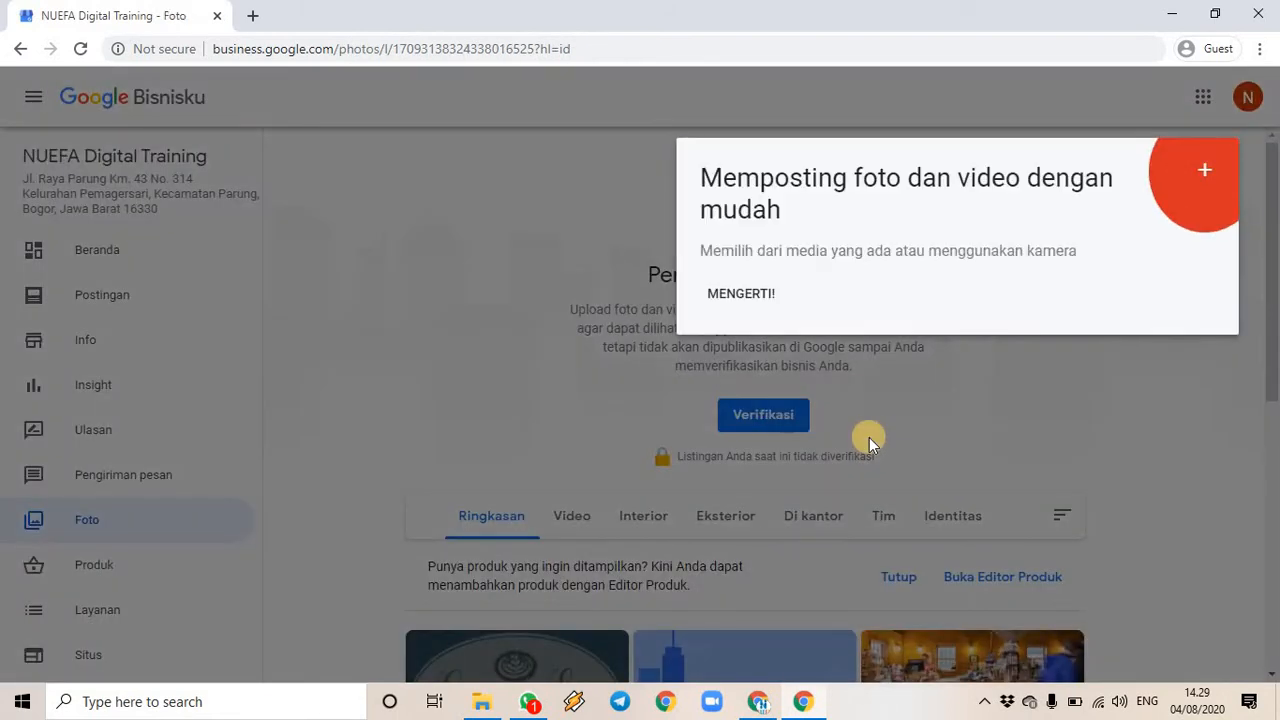
left_click(741, 294)
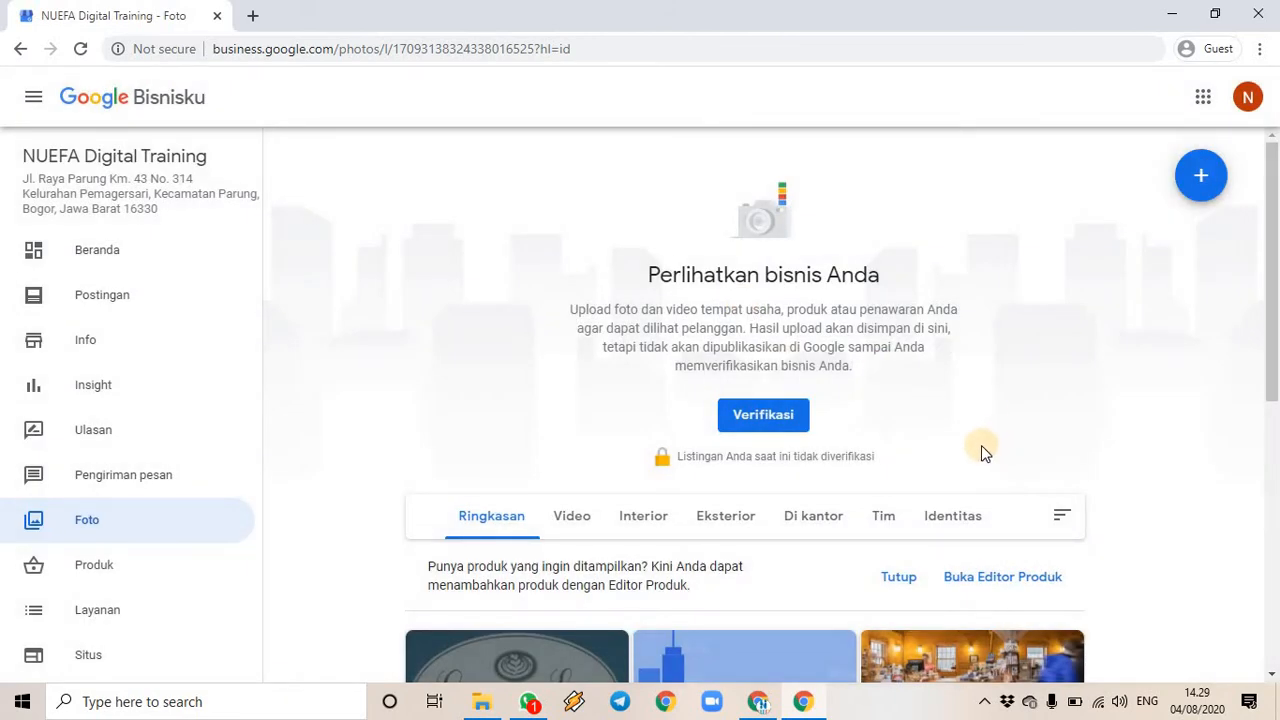
scroll(981, 449, "down", 3)
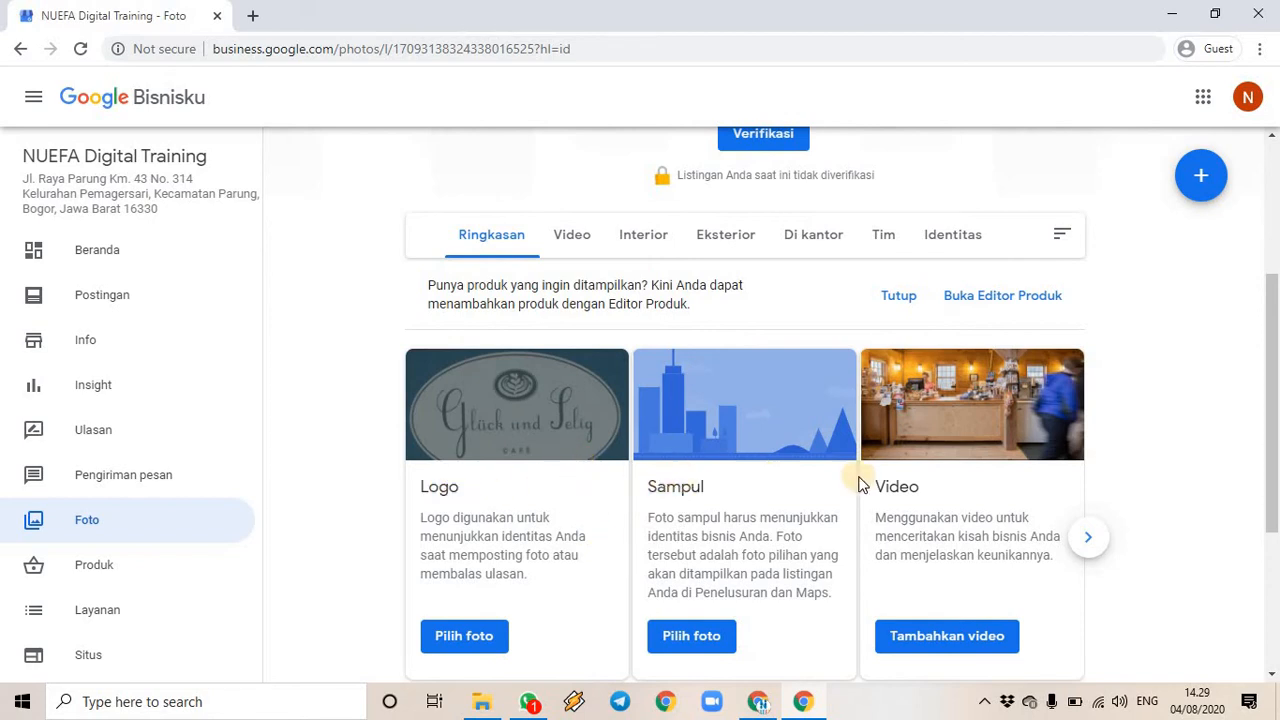
scroll(478, 572, "down", 1)
left_click(472, 545)
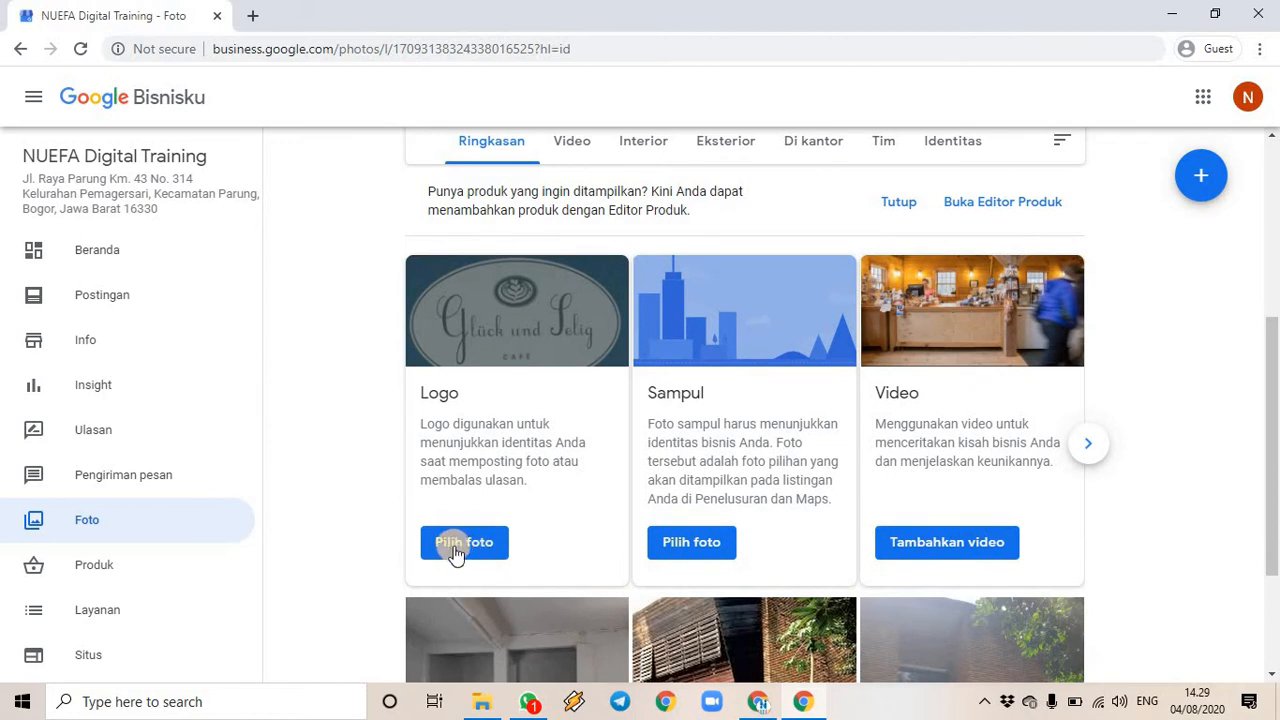
- Upload the Logo NUEFA digital Training.jpg image from Downloads into the logo dialog
left_click(464, 545)
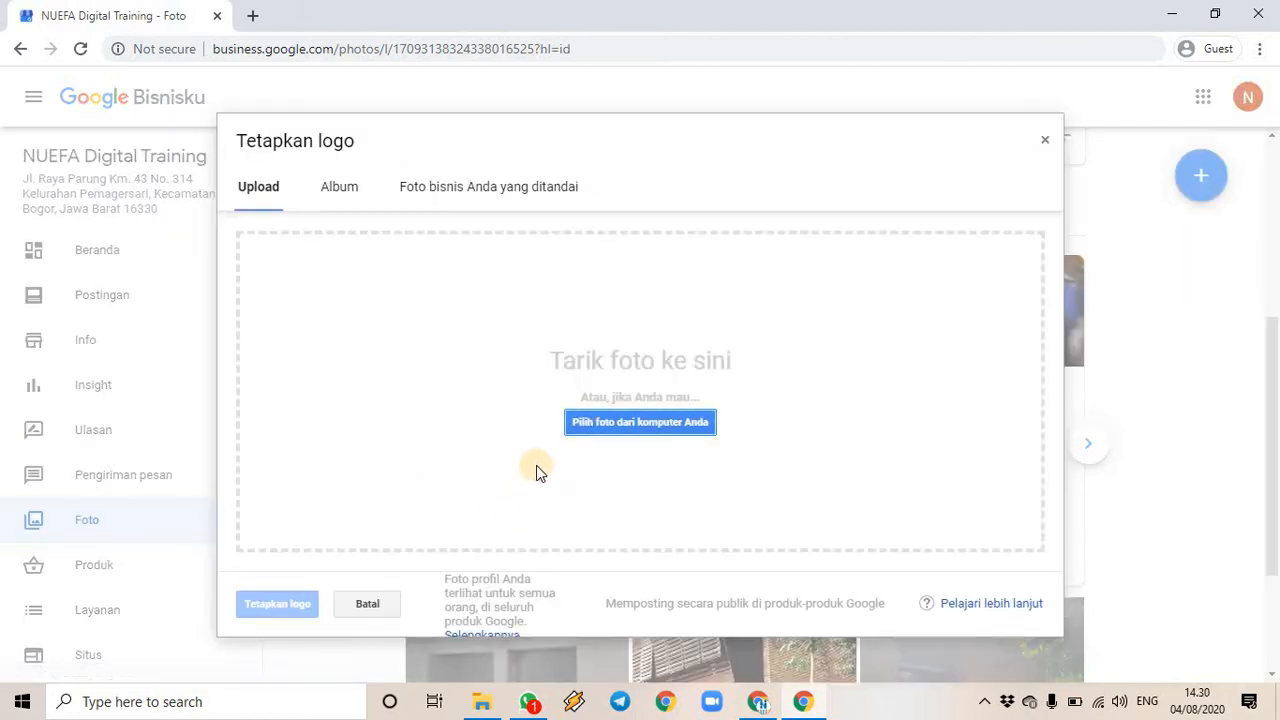
left_click(481, 701)
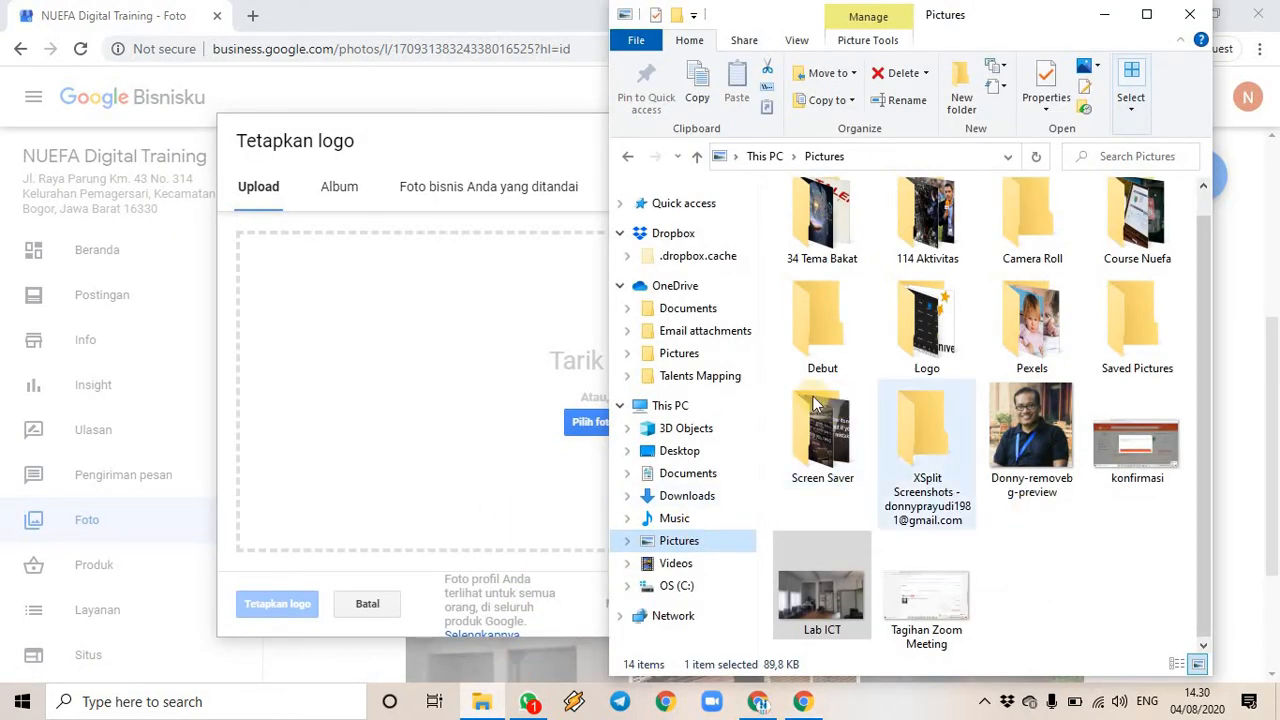
left_click(722, 503)
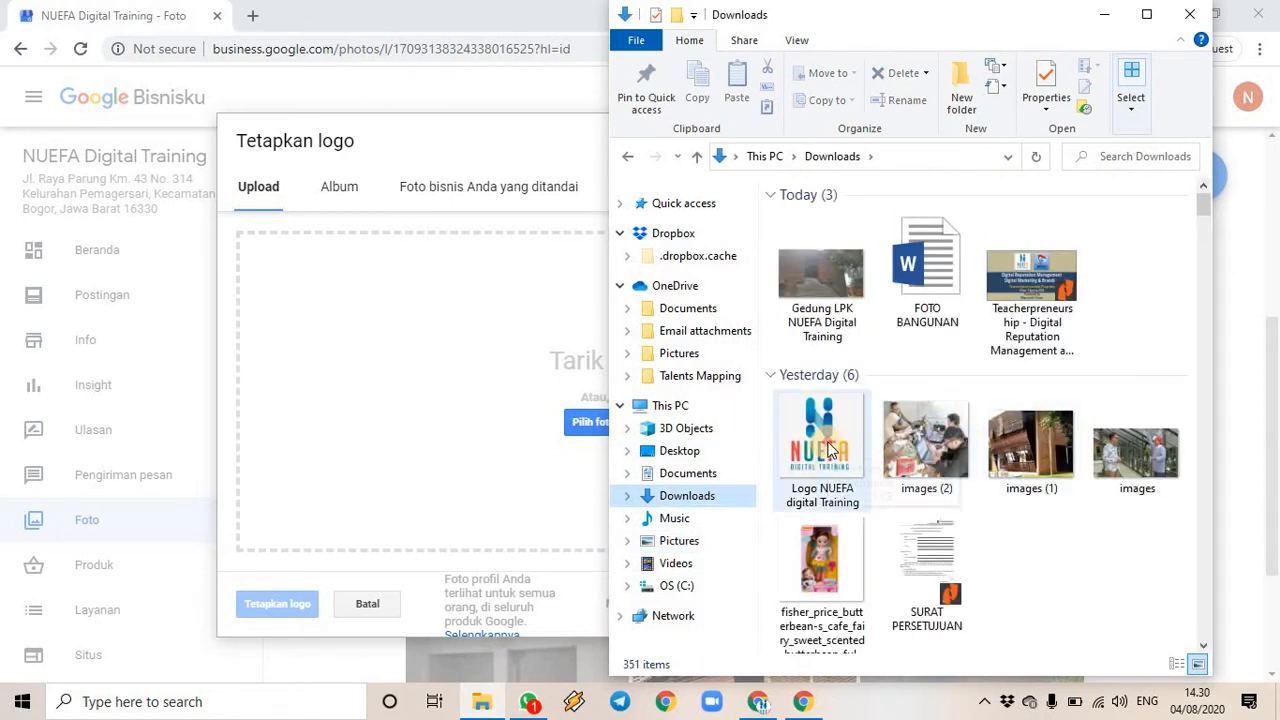
left_click_drag(828, 450, 496, 410)
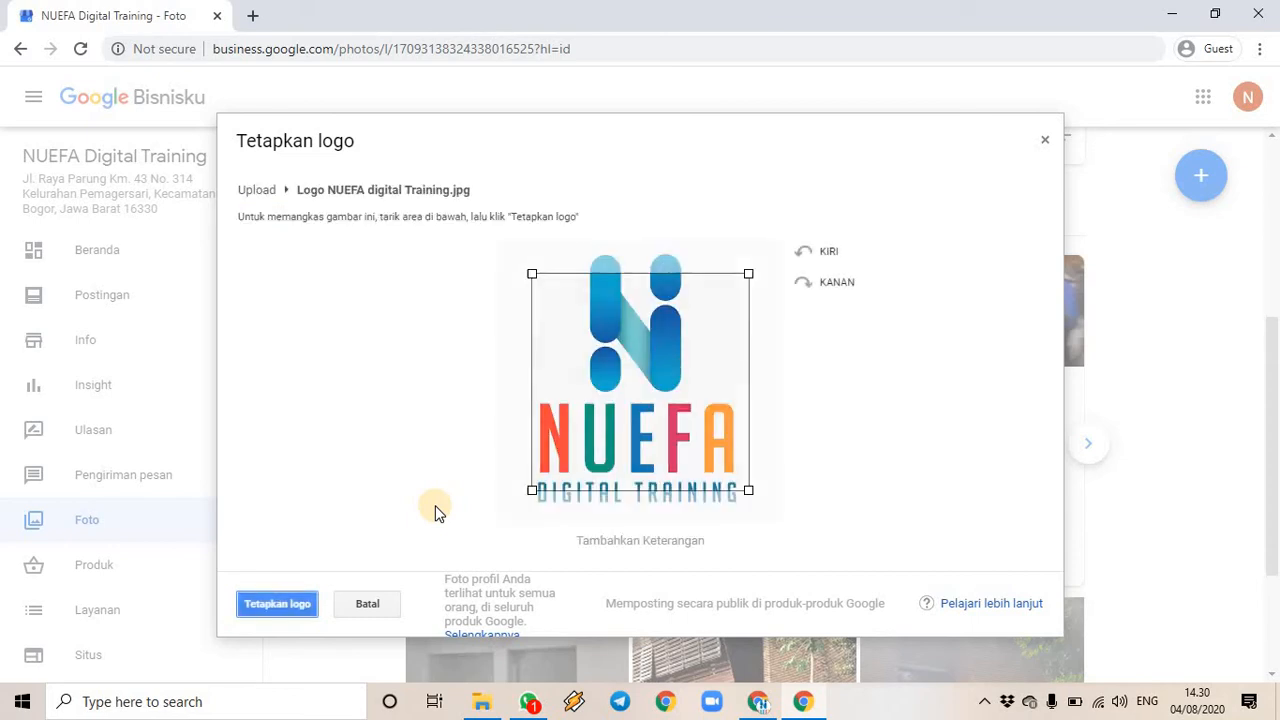
- Adjust the crop box to cover the whole logo and set it as the business logo
mouse_move(665, 436)
left_mouse_down()
mouse_move(665, 460)
mouse_move(665, 416)
left_mouse_up()
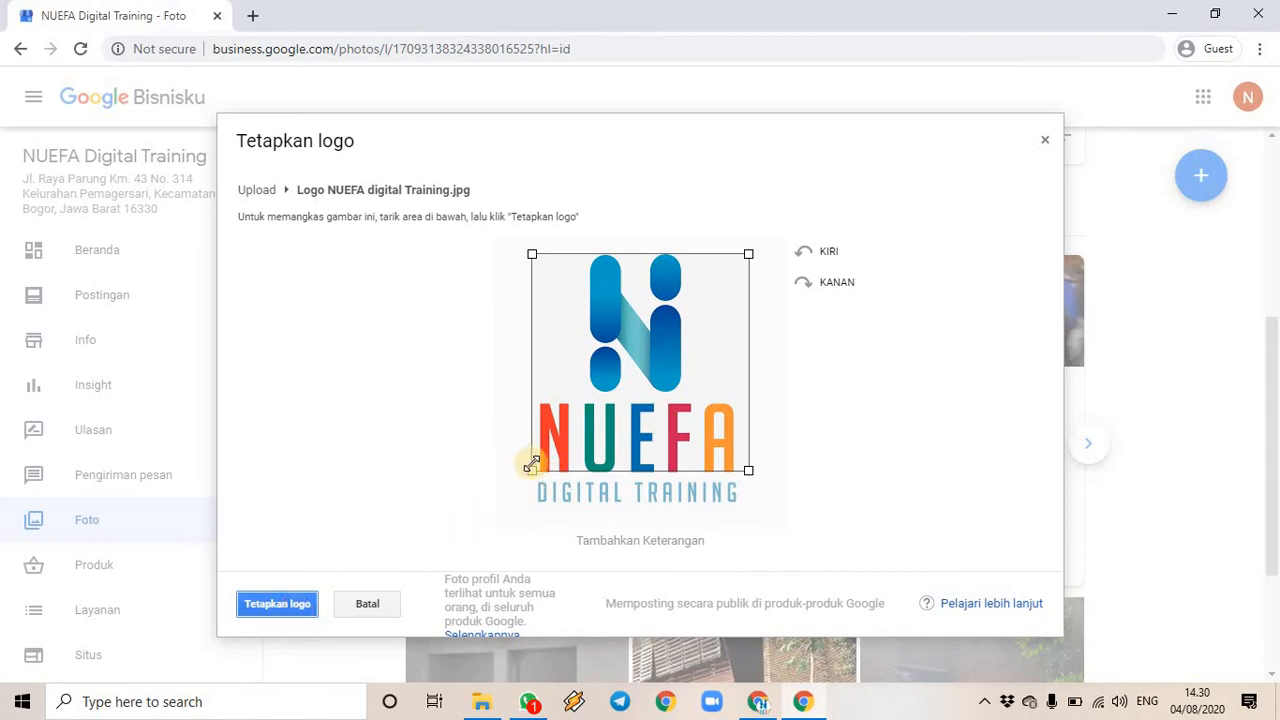
left_click_drag(531, 474, 467, 518)
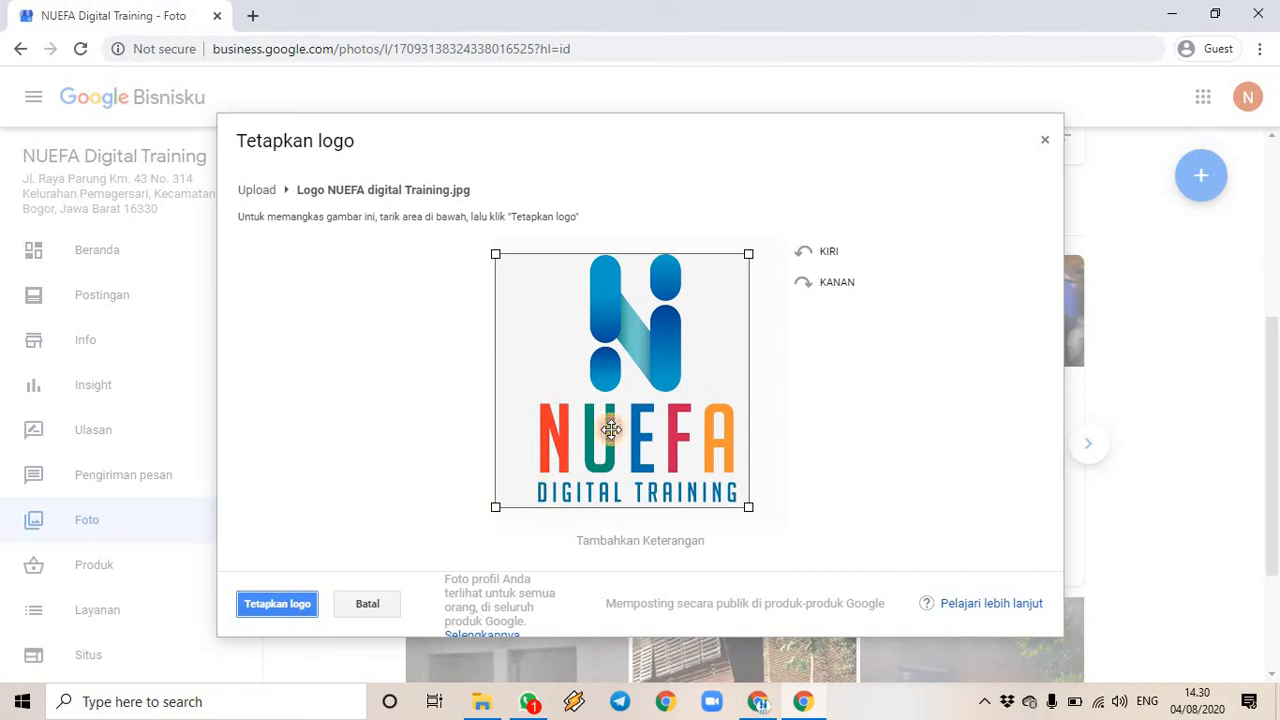
left_click_drag(608, 431, 620, 430)
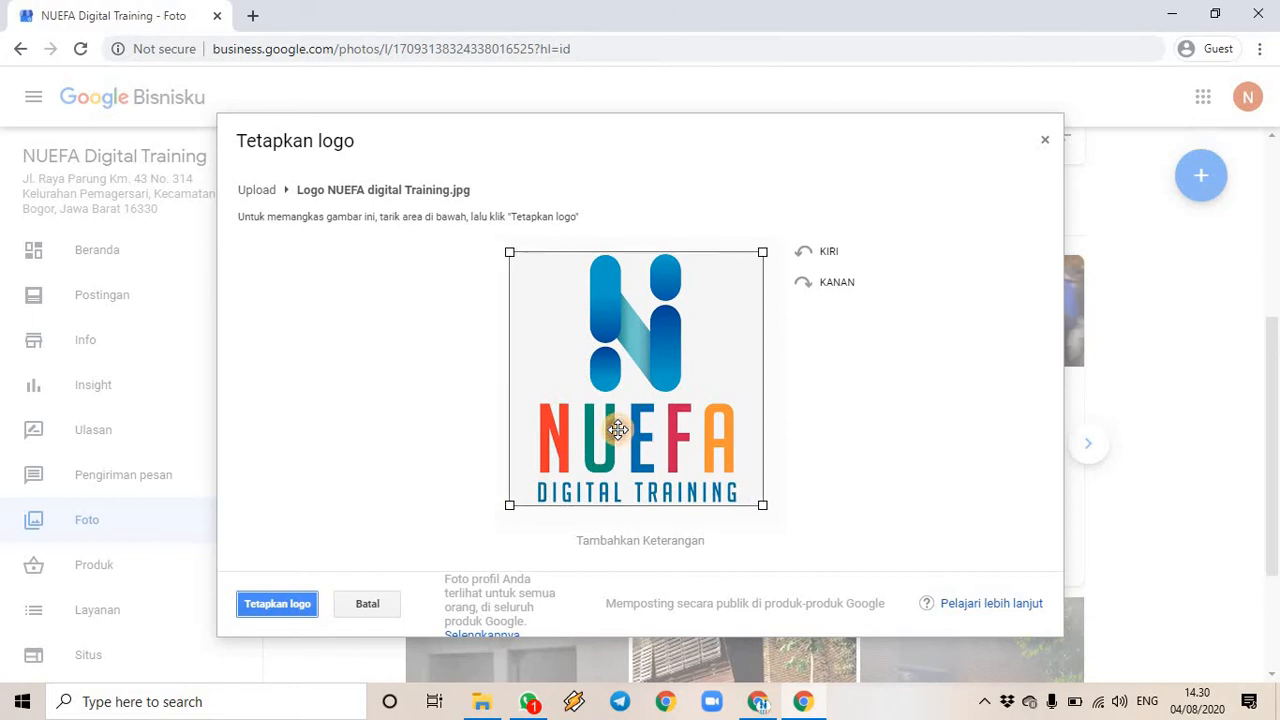
left_click(292, 605)
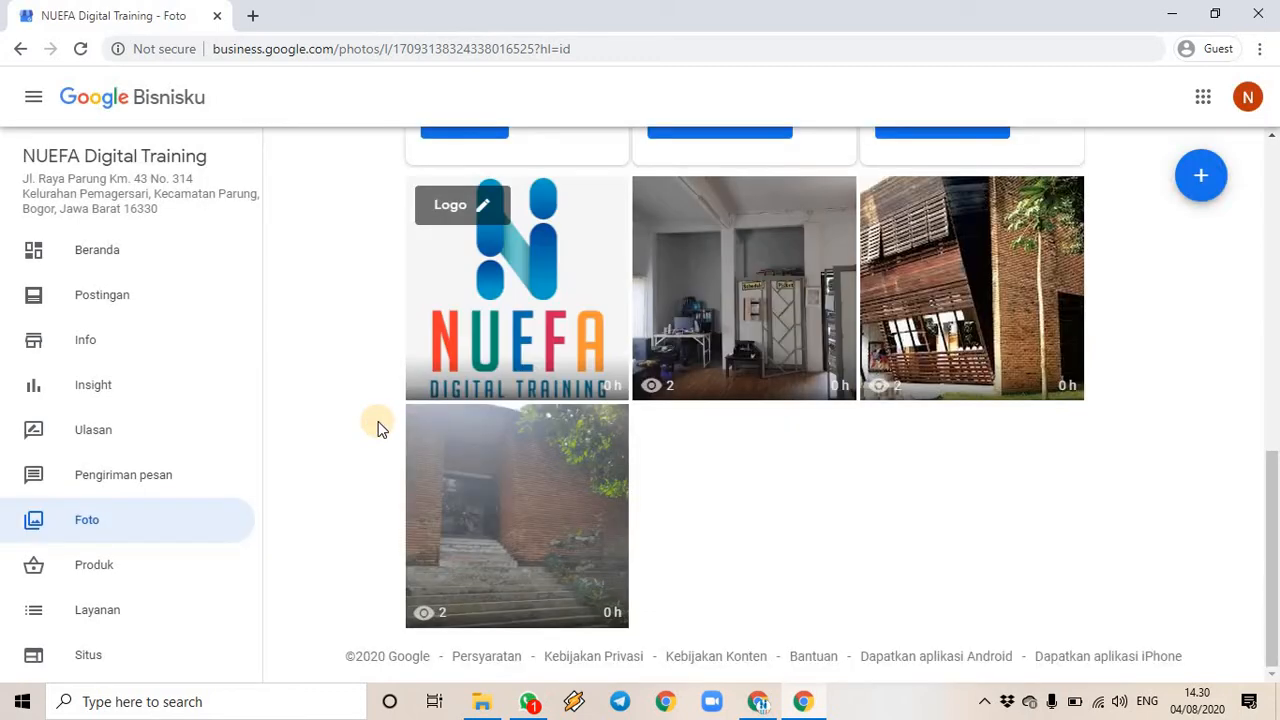
- Upload the images picture from Downloads as the Sampul cover photo
scroll(540, 400, "up", 1)
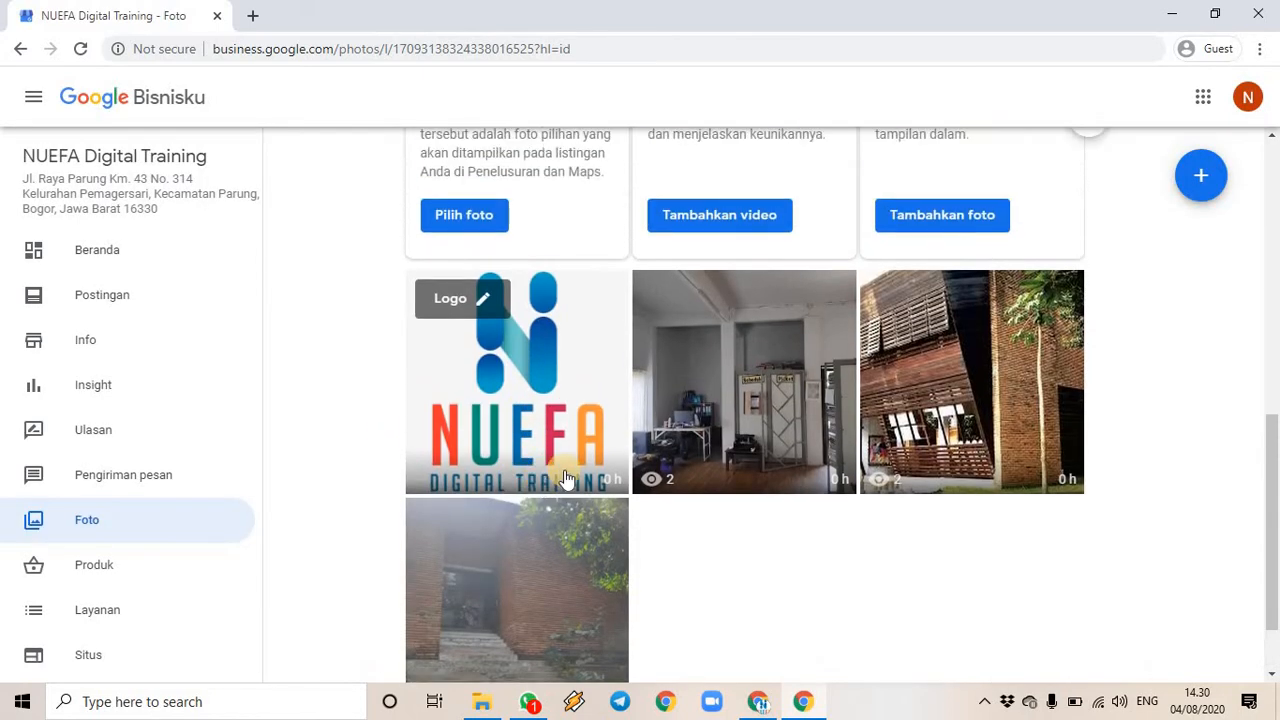
scroll(545, 447, "up", 4)
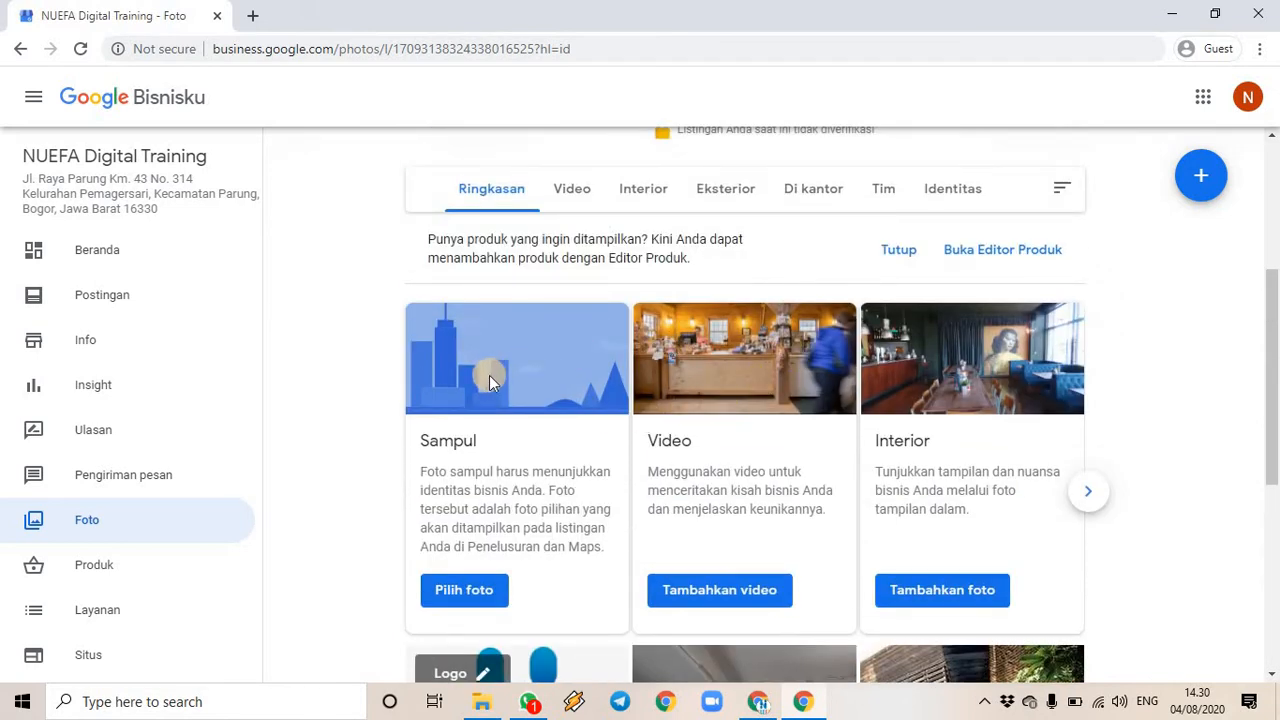
scroll(543, 382, "up", 2)
scroll(539, 383, "down", 3)
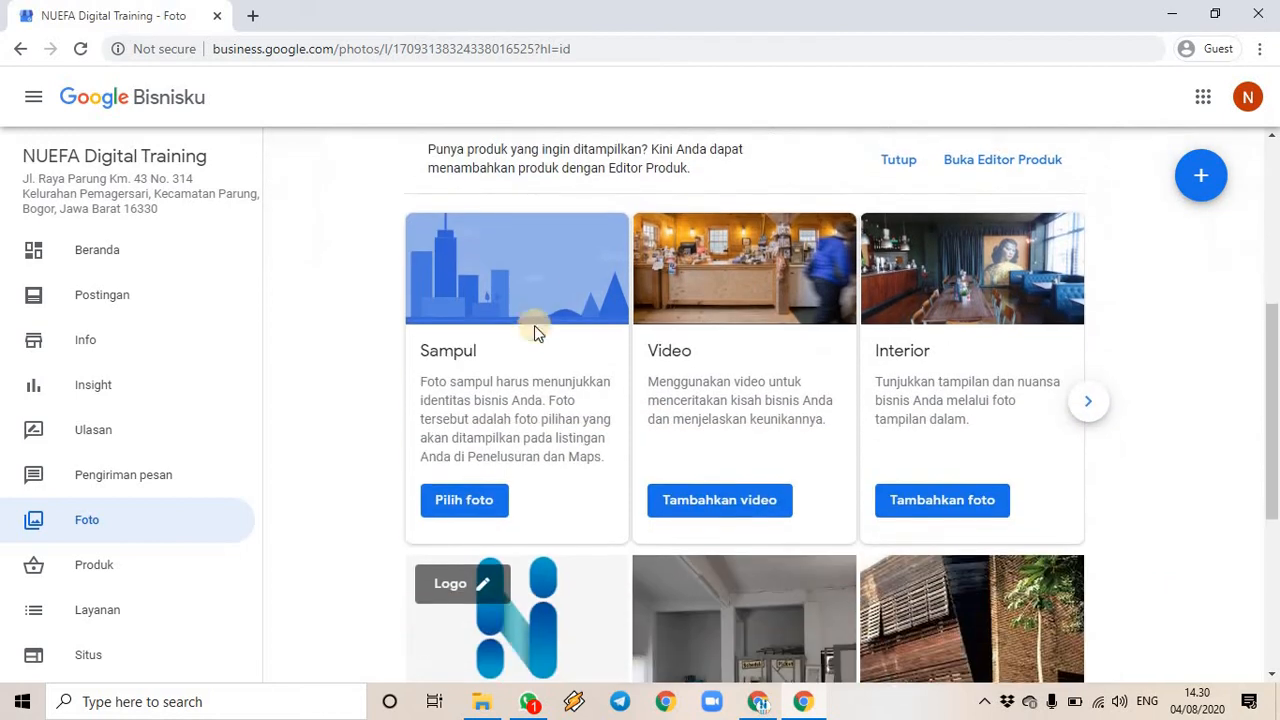
left_click(473, 500)
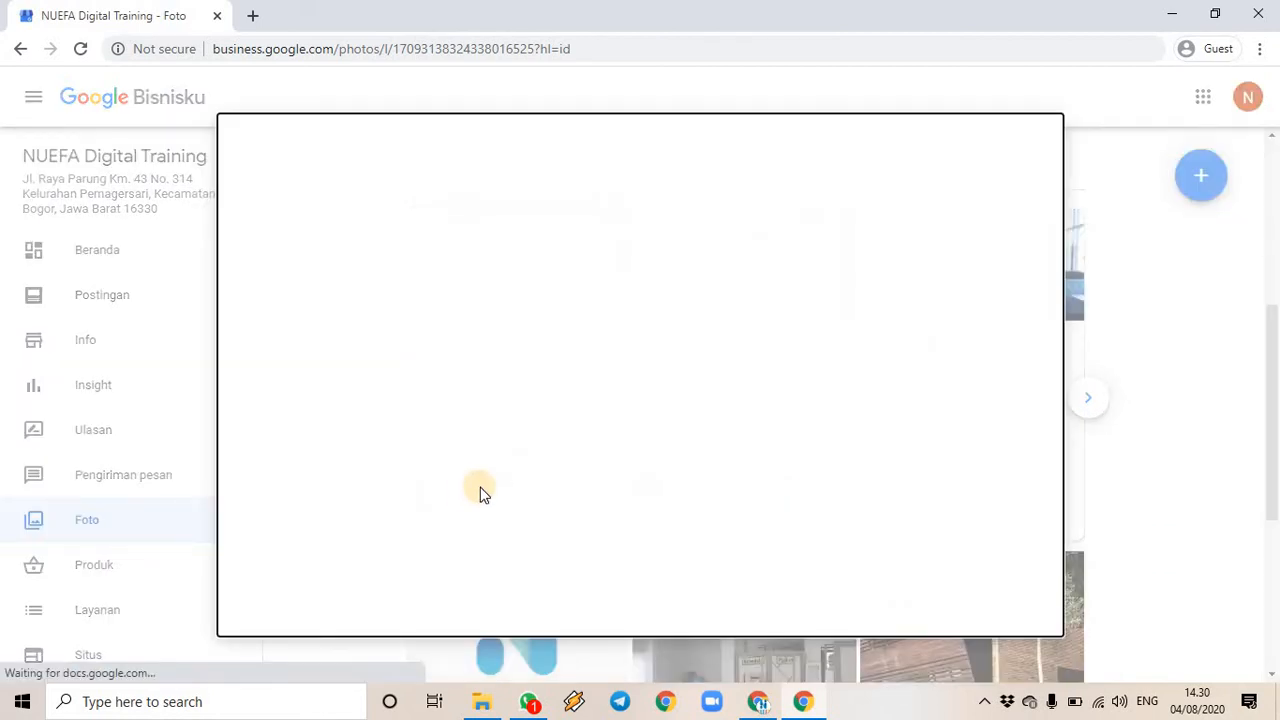
left_click(482, 704)
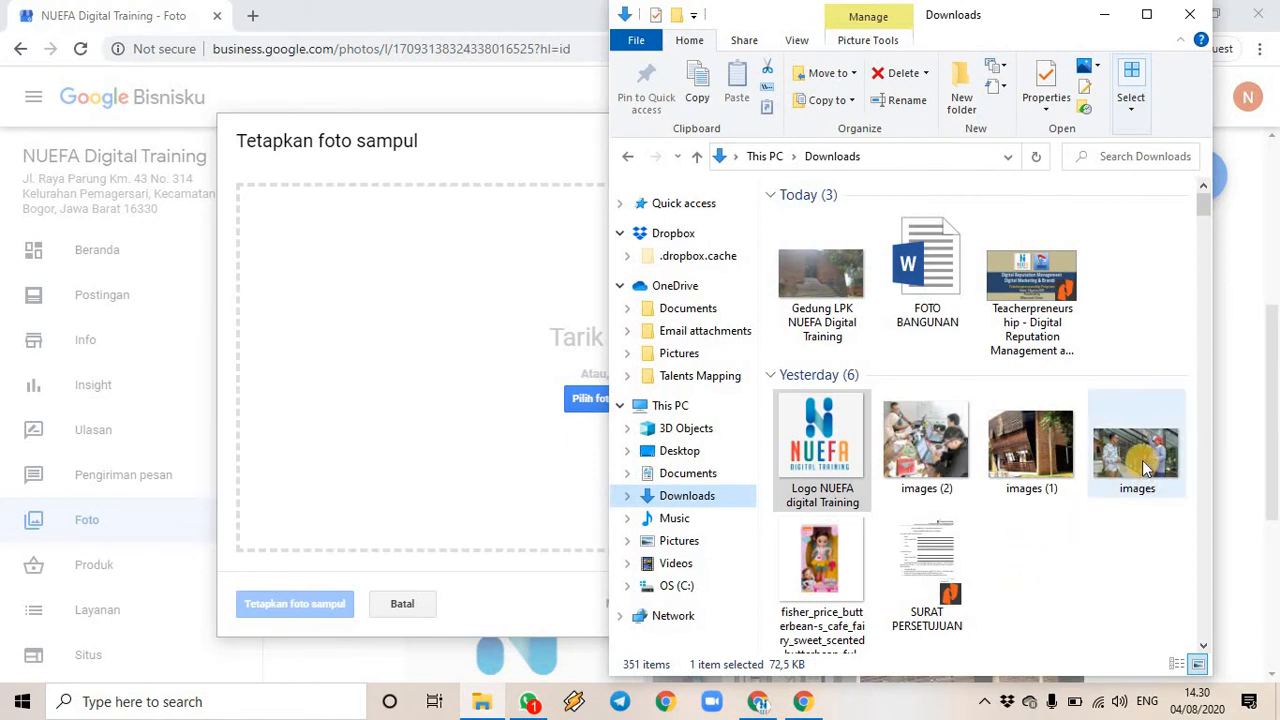
left_click_drag(1141, 460, 459, 398)
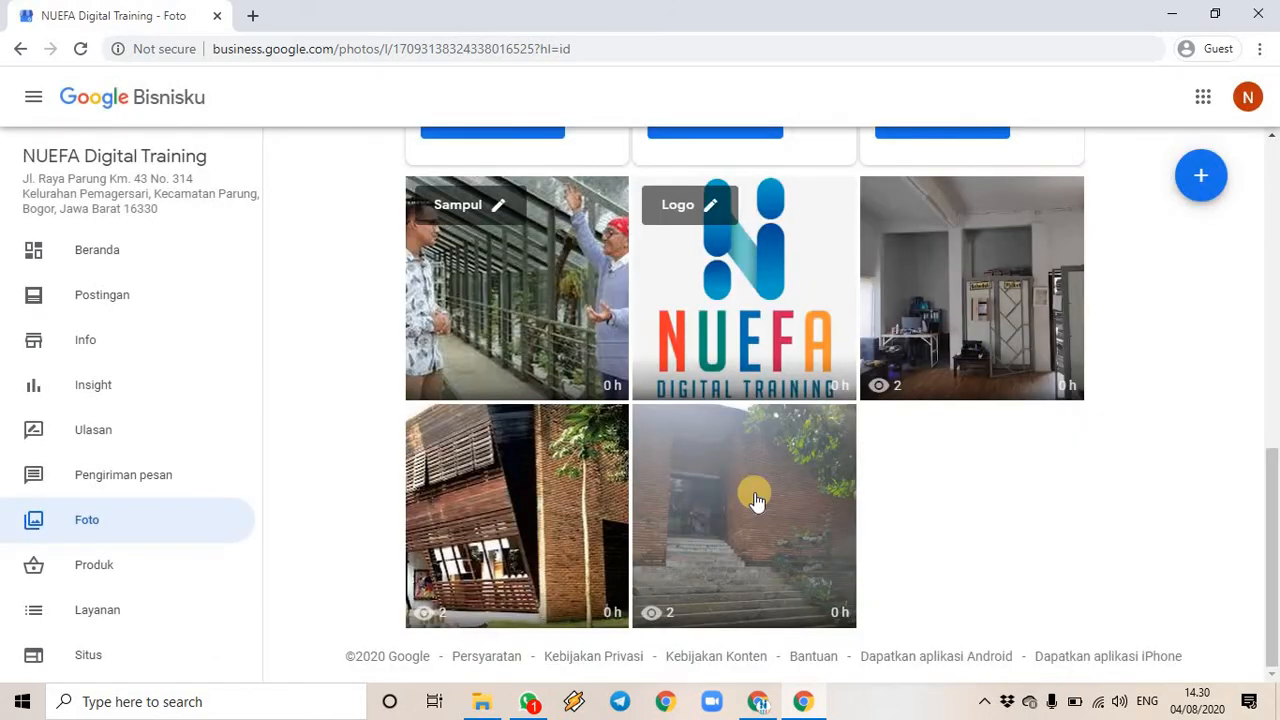
- Upload the Lab ICT picture from Pictures to the Interior photo category
scroll(534, 391, "up", 3)
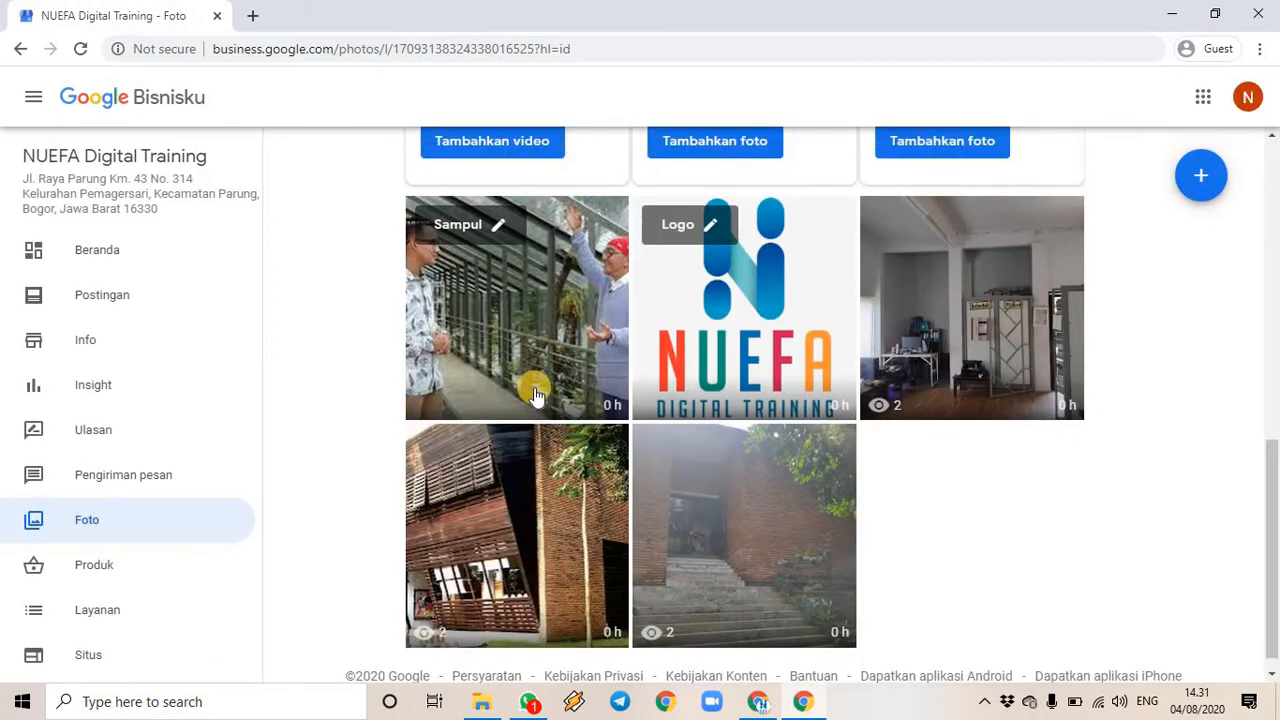
scroll(630, 490, "up", 2)
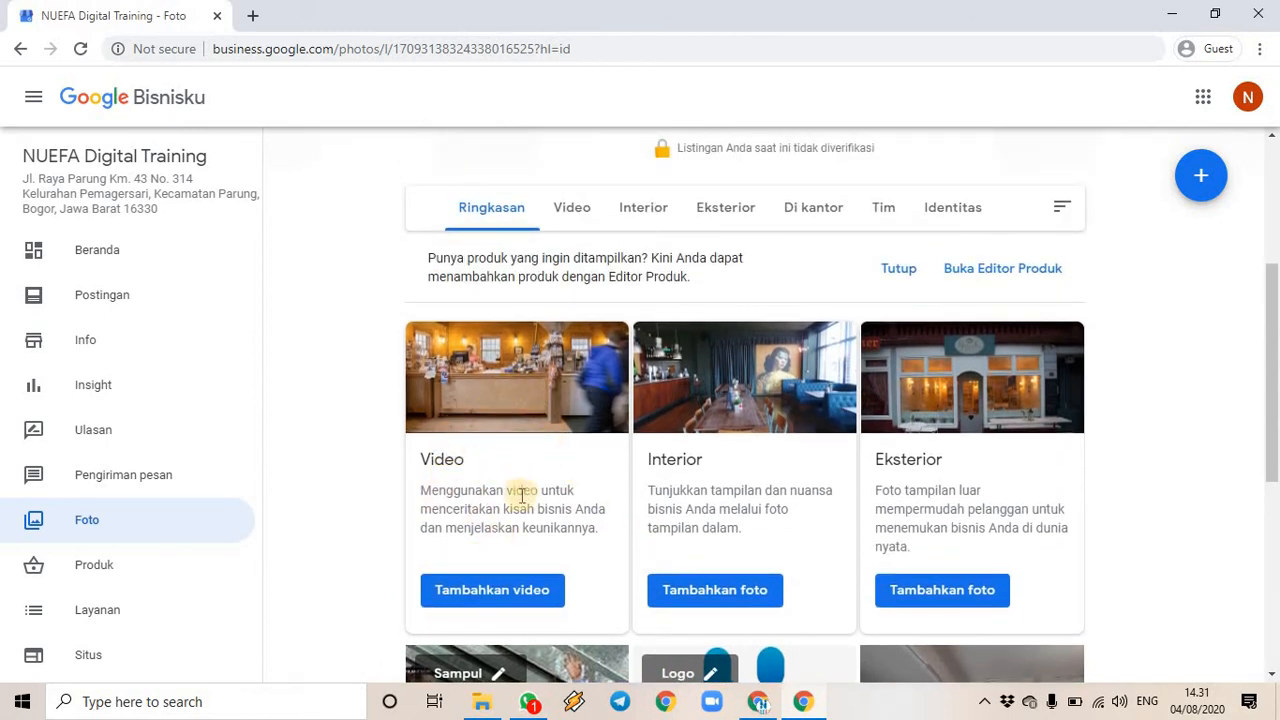
scroll(515, 495, "down", 1)
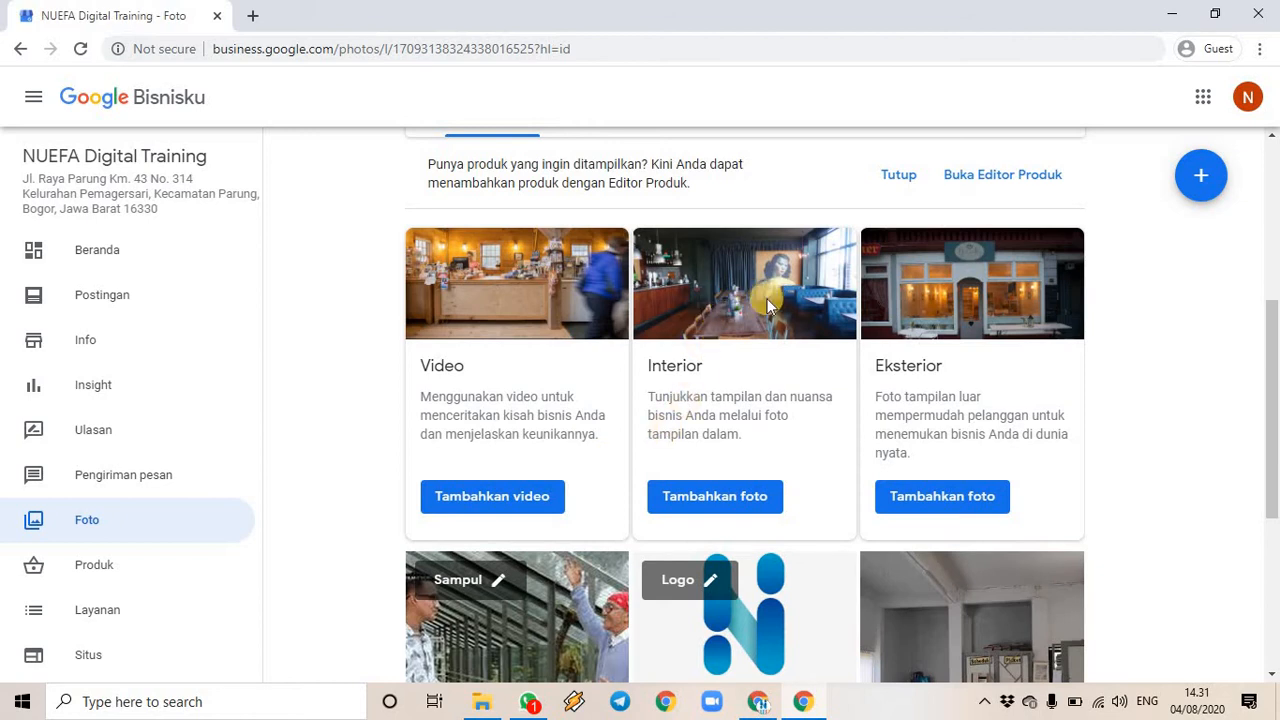
left_click(715, 497)
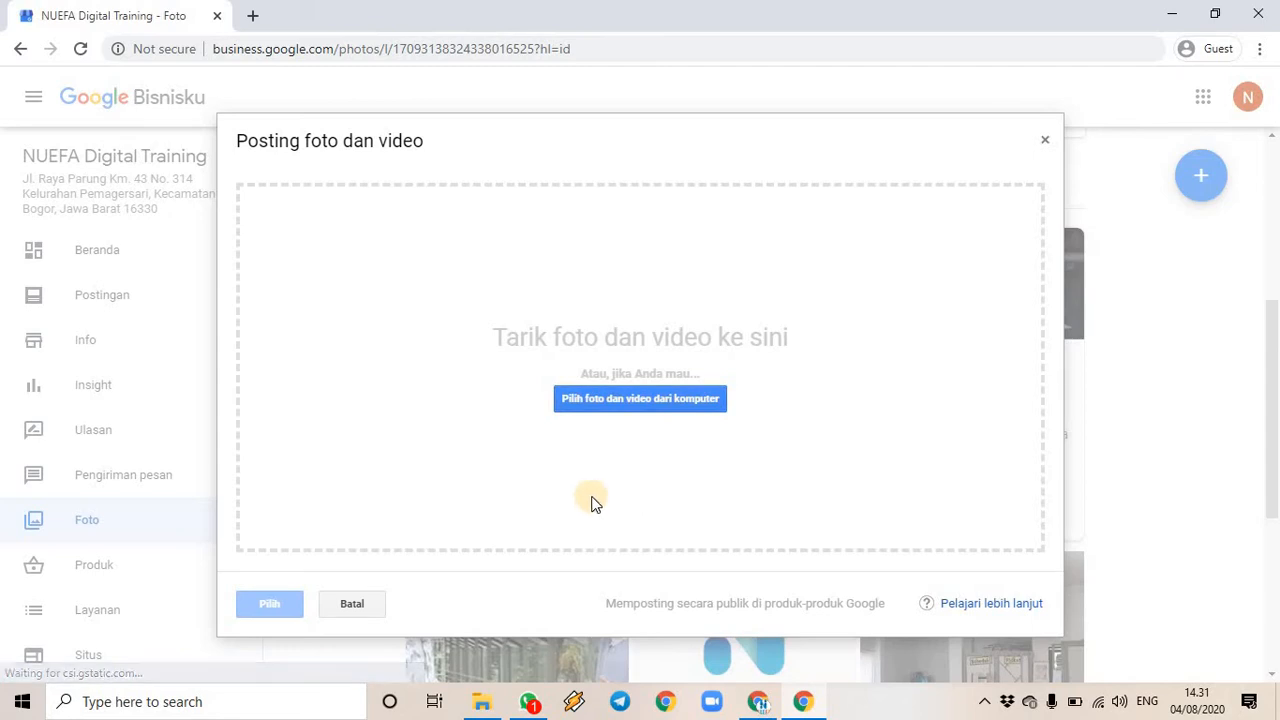
left_click(481, 703)
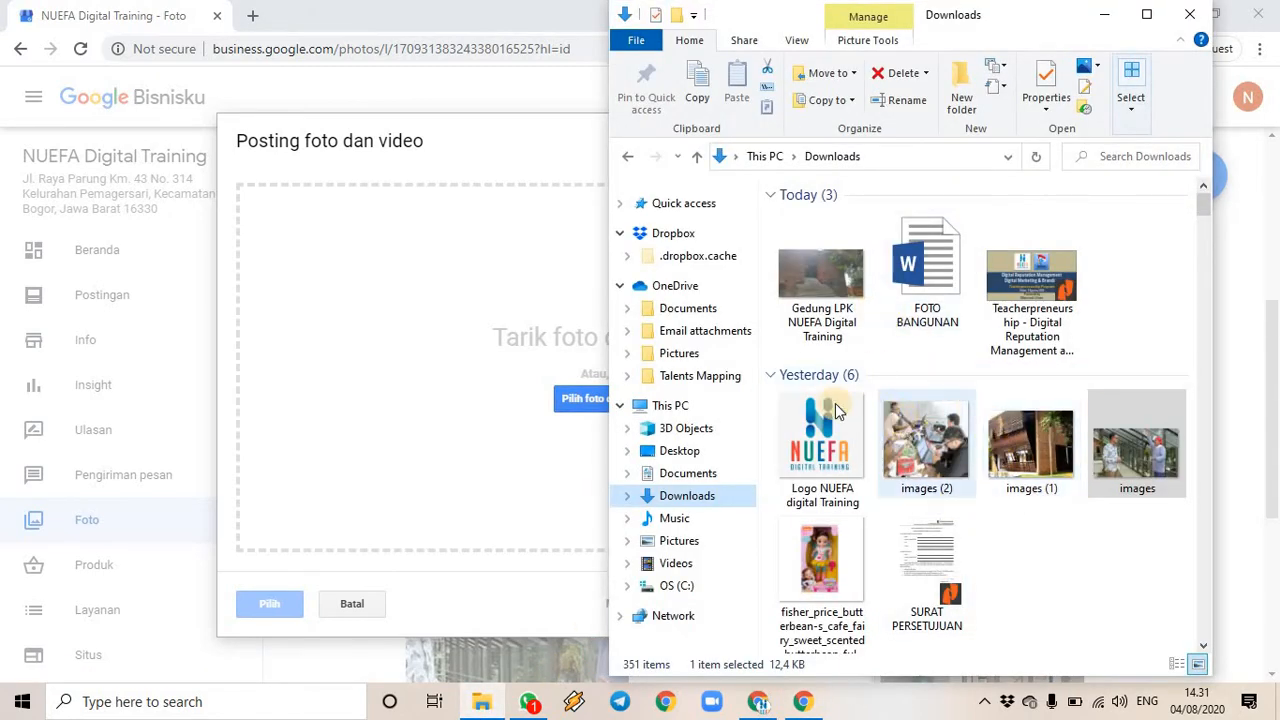
left_click(676, 542)
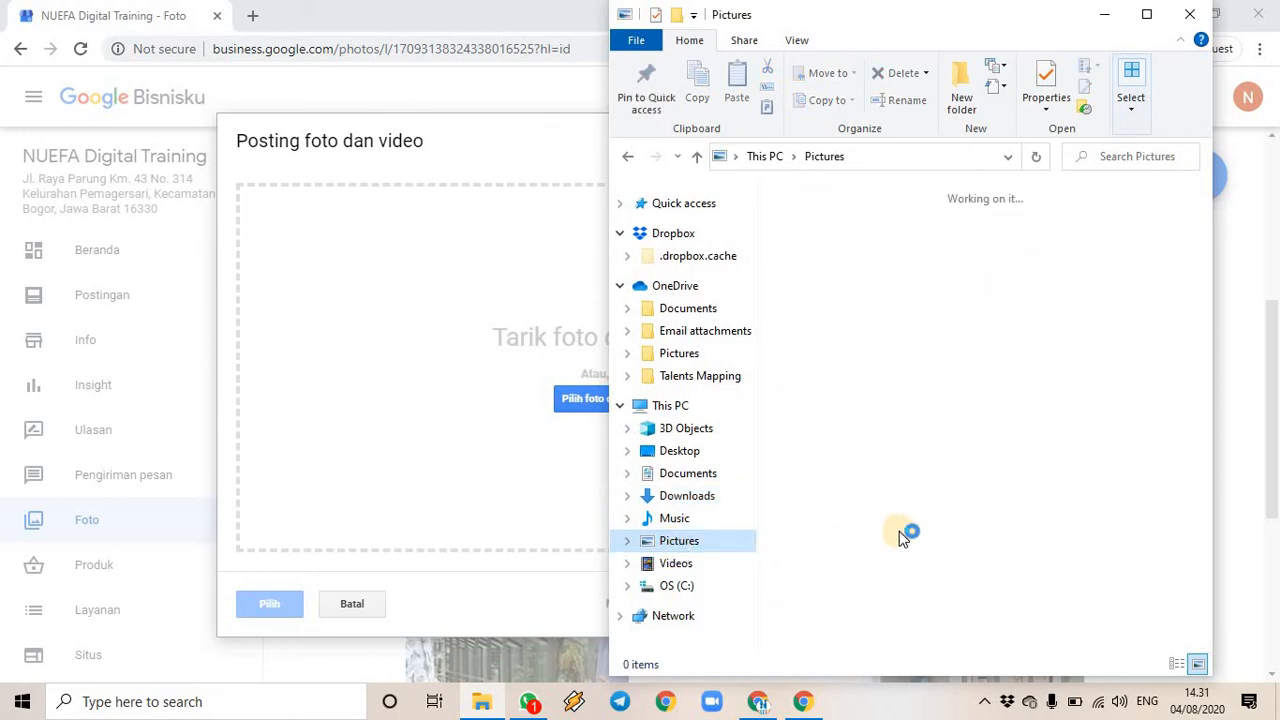
scroll(873, 535, "down", 1)
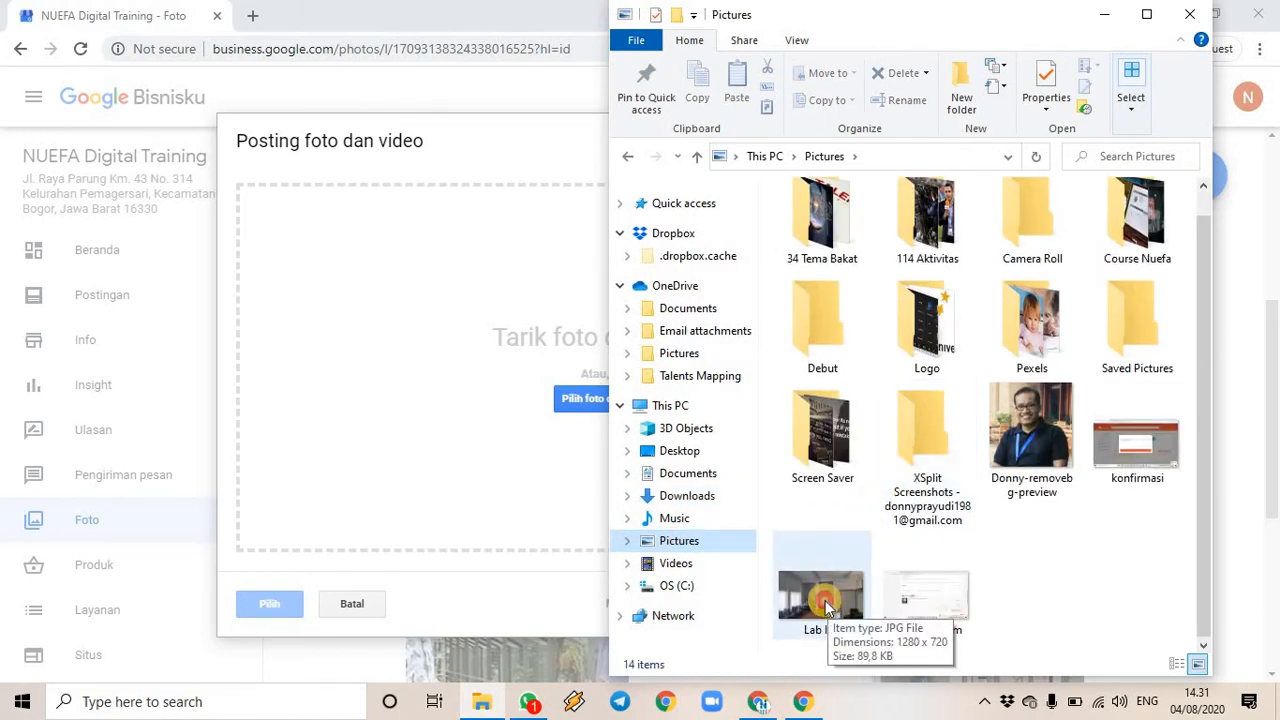
left_click_drag(825, 600, 525, 421)
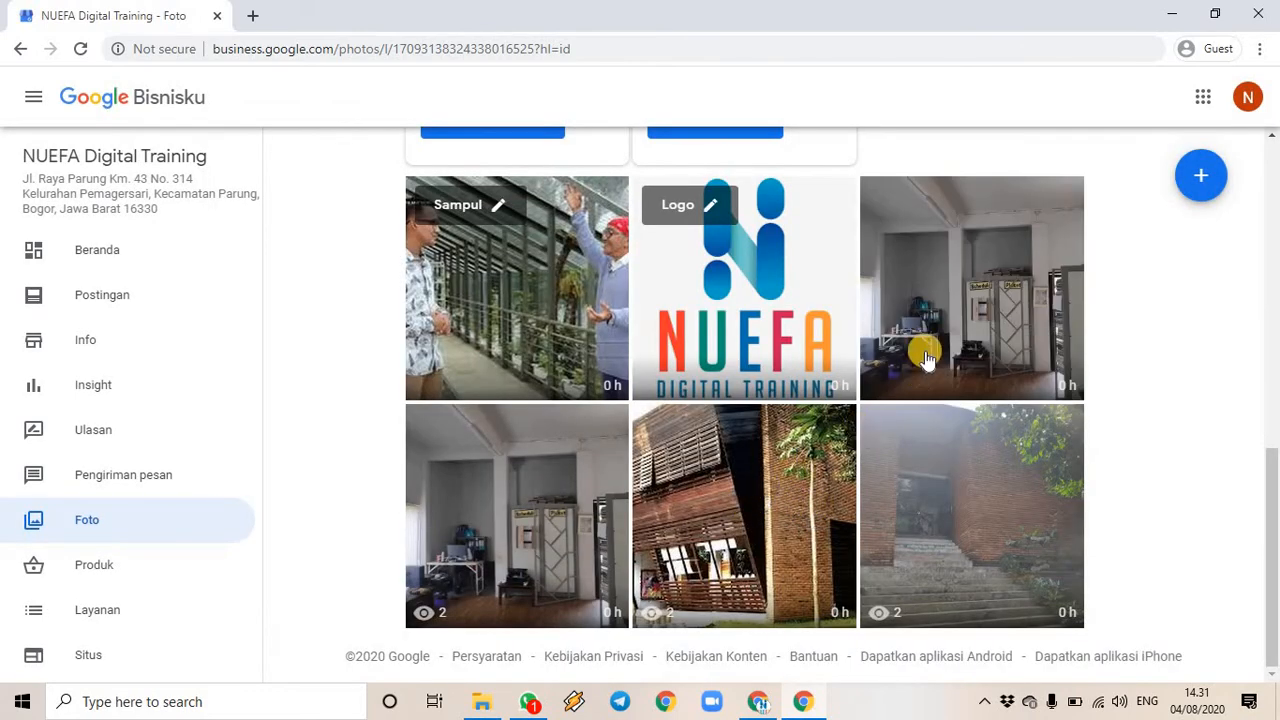
- Upload the images (1) picture from Downloads to the Eksterior photo category
scroll(930, 350, "up", 3)
scroll(730, 305, "up", 1)
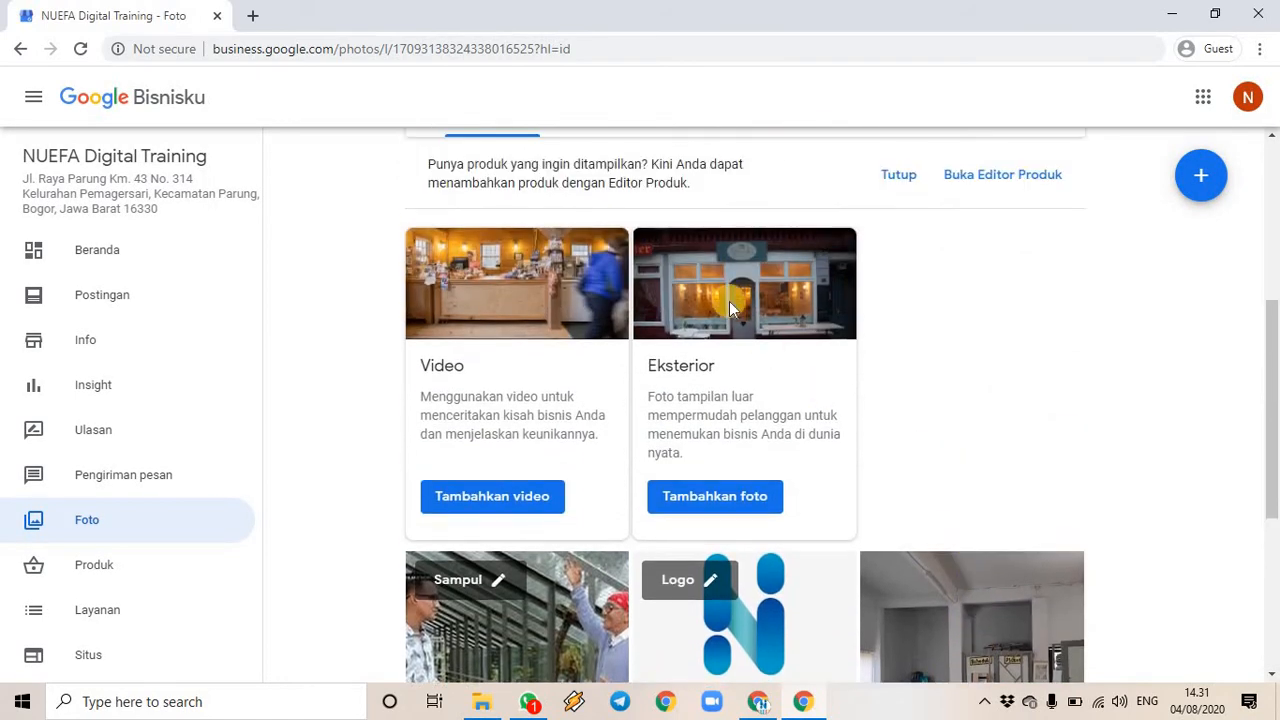
left_click(728, 507)
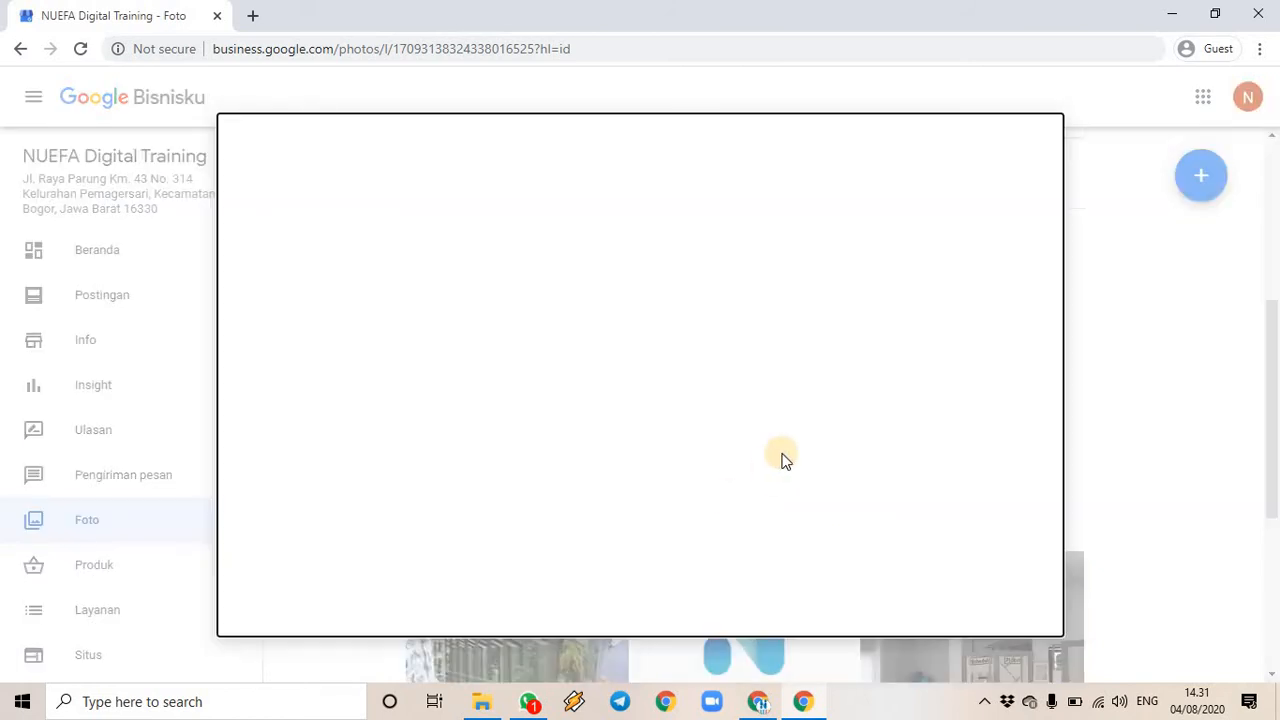
left_click(481, 701)
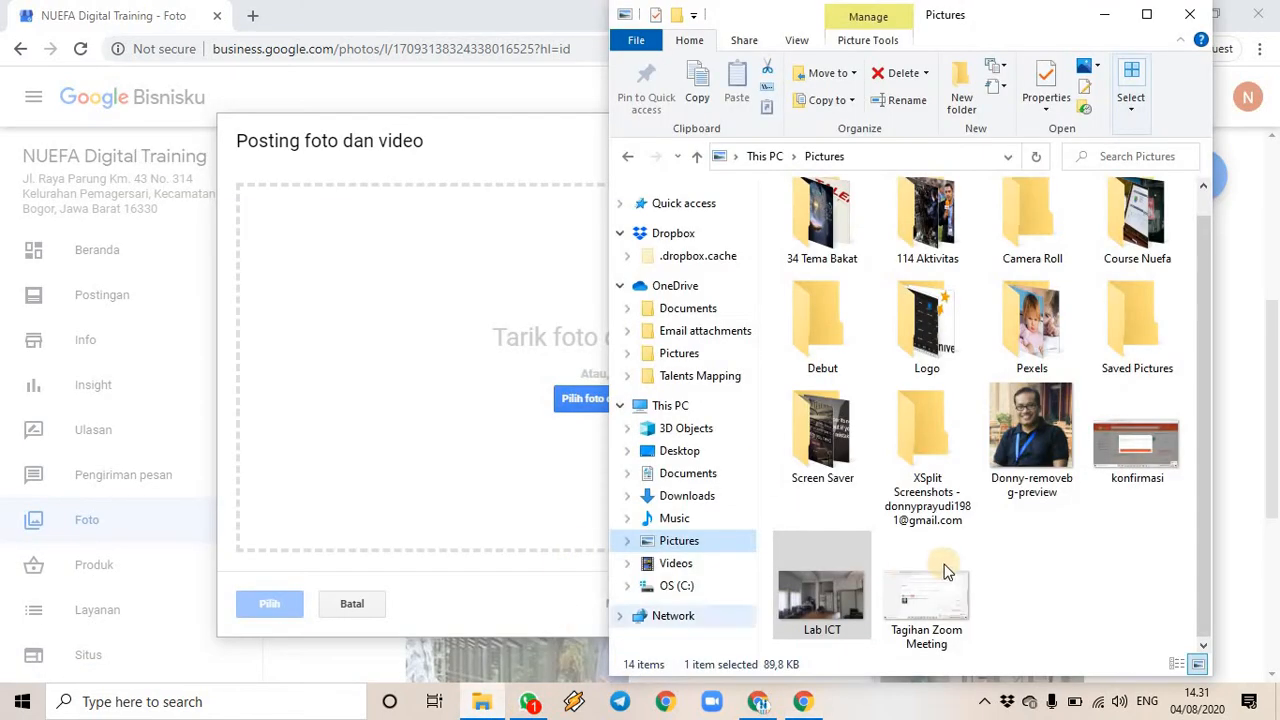
left_click(684, 497)
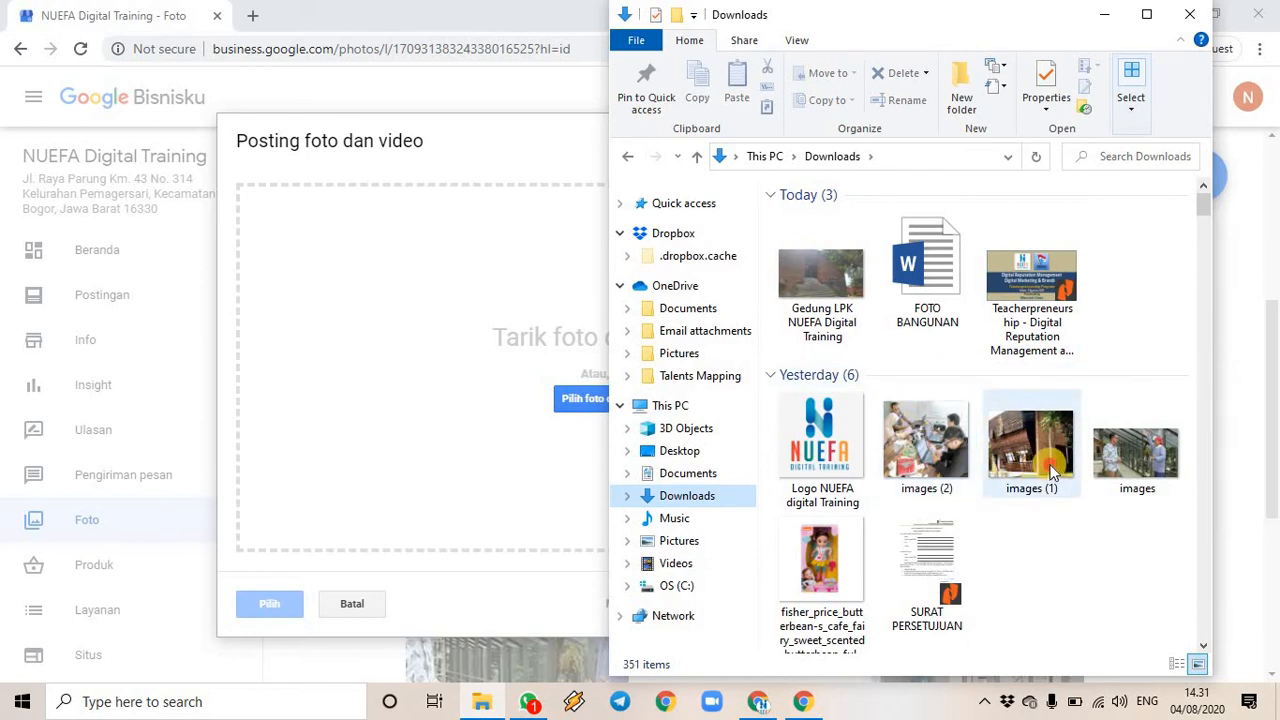
left_click_drag(1052, 473, 491, 394)
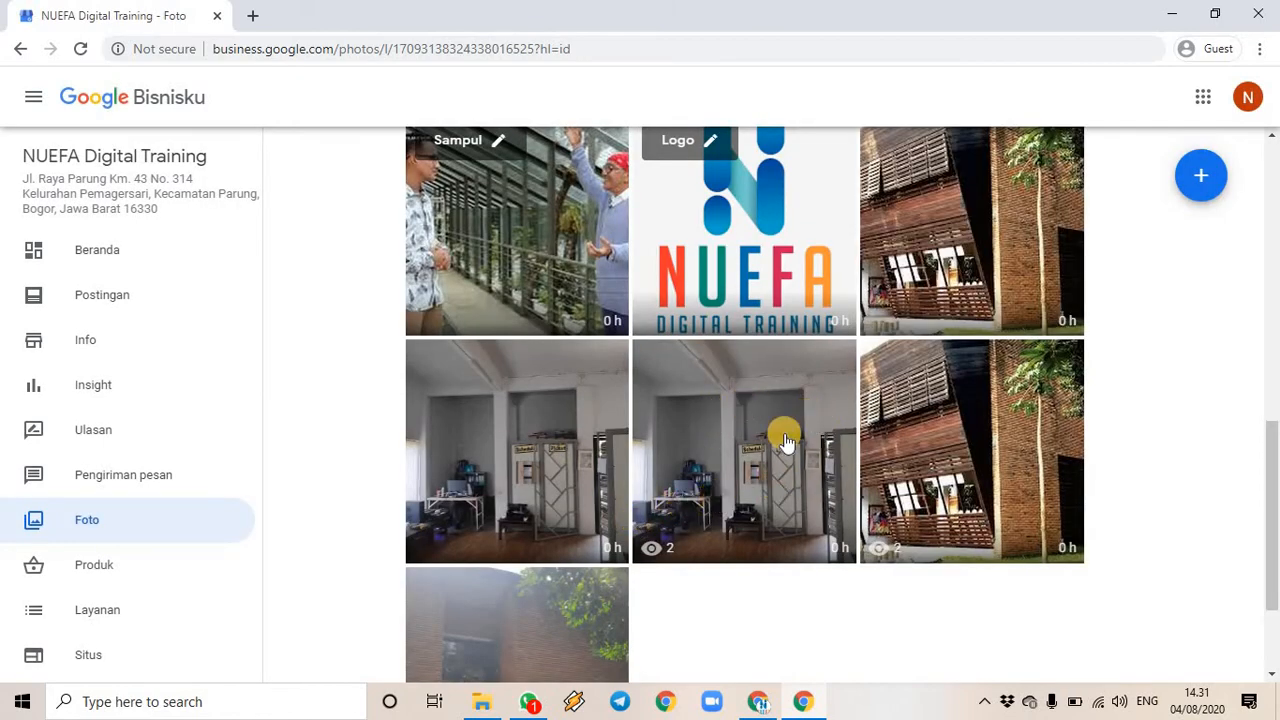
- Delete the existing photo from the Interior tab
scroll(775, 450, "up", 3)
scroll(760, 470, "down", 3)
scroll(703, 490, "up", 5)
scroll(703, 505, "down", 3)
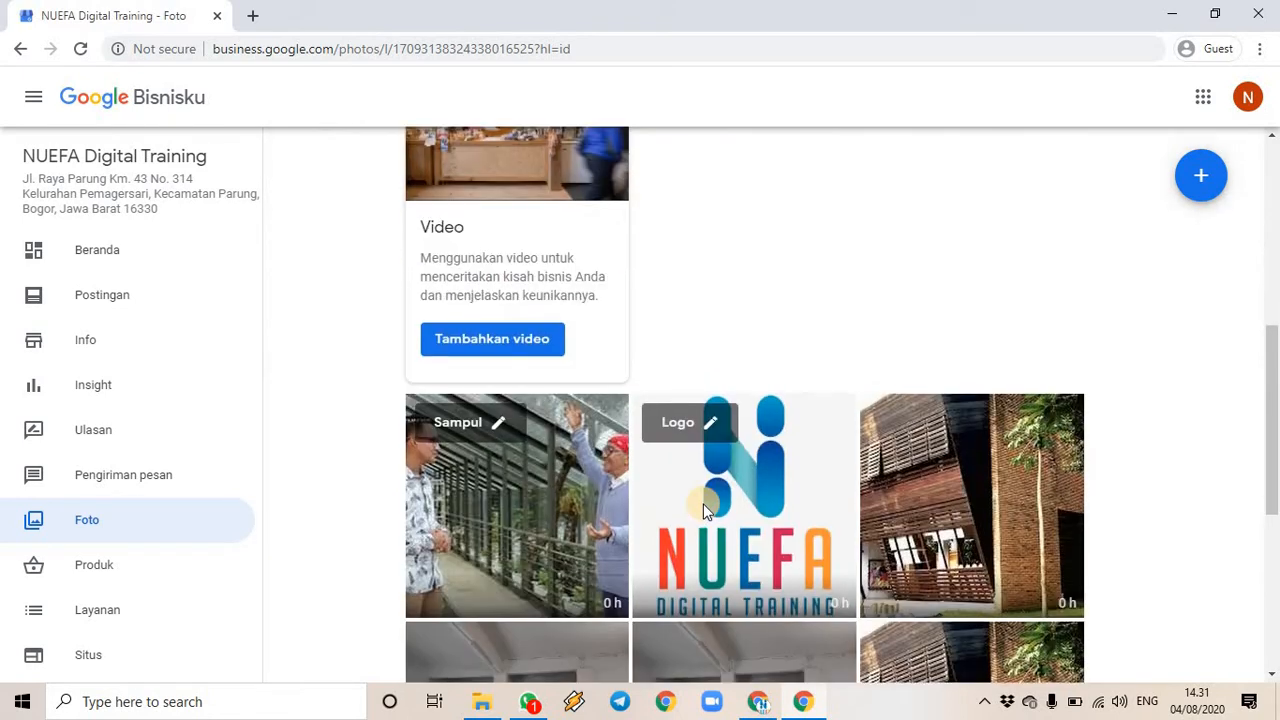
scroll(703, 503, "up", 4)
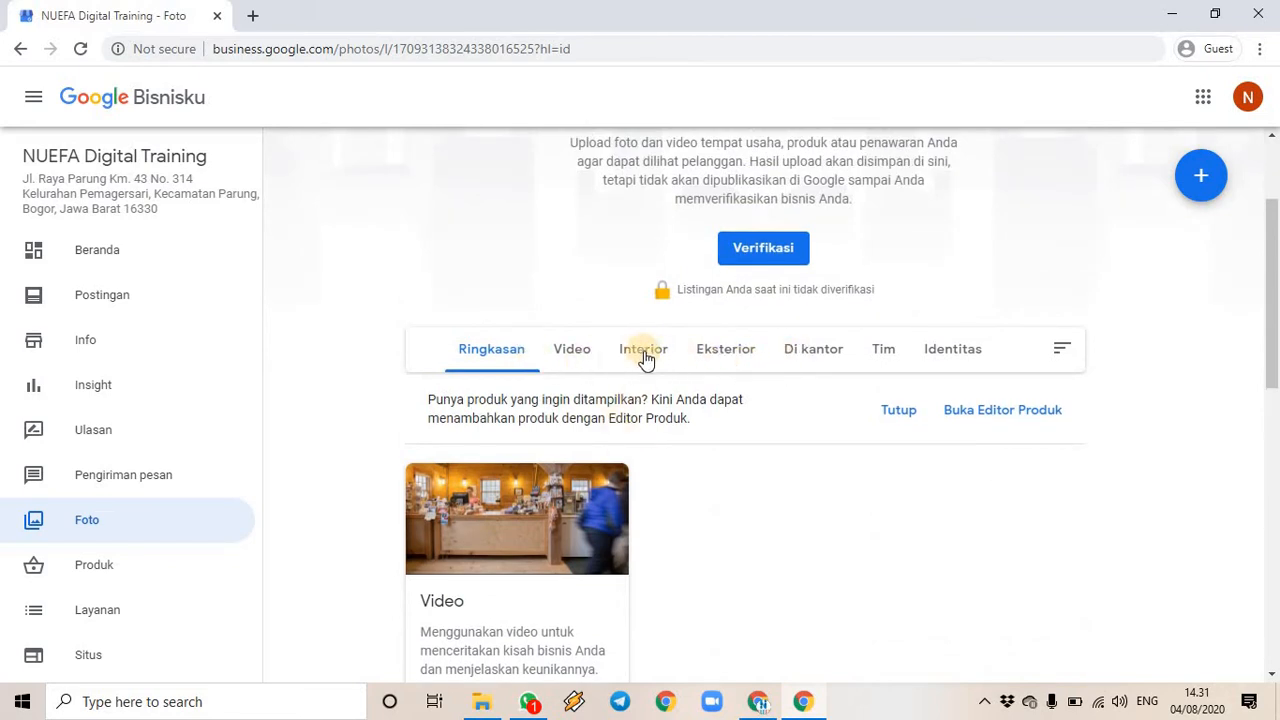
left_click(645, 358)
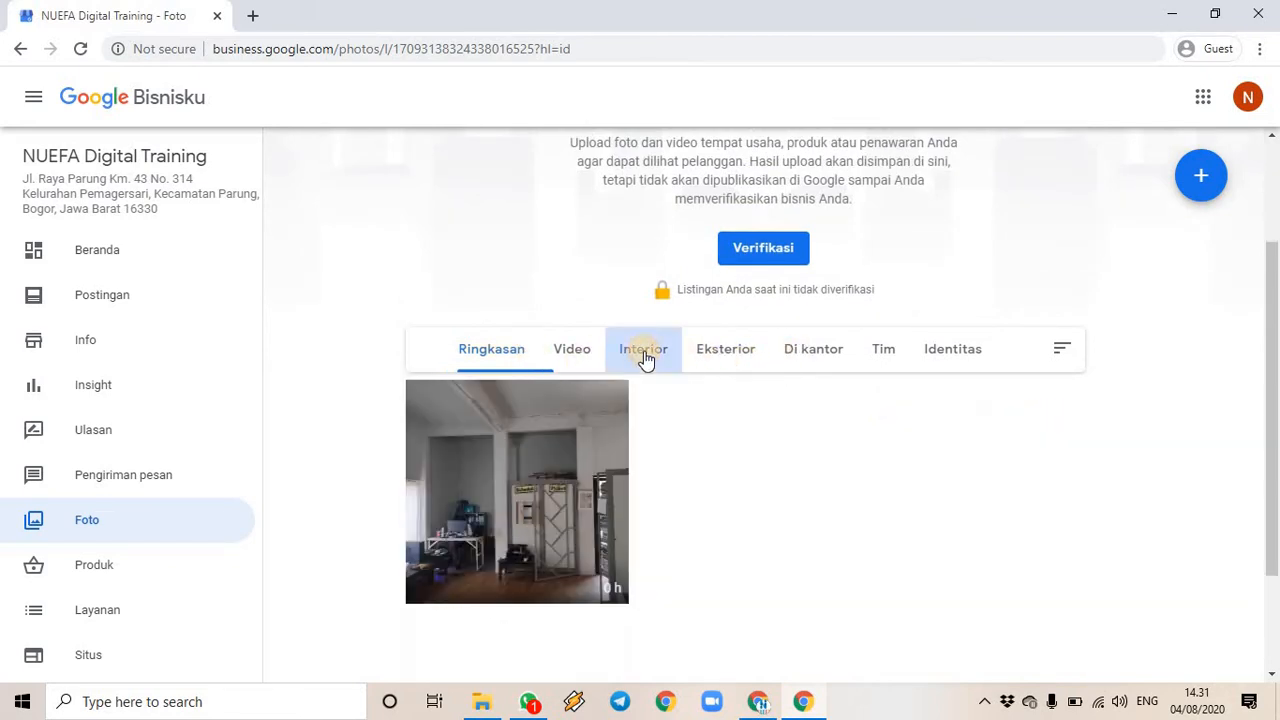
left_click(533, 490)
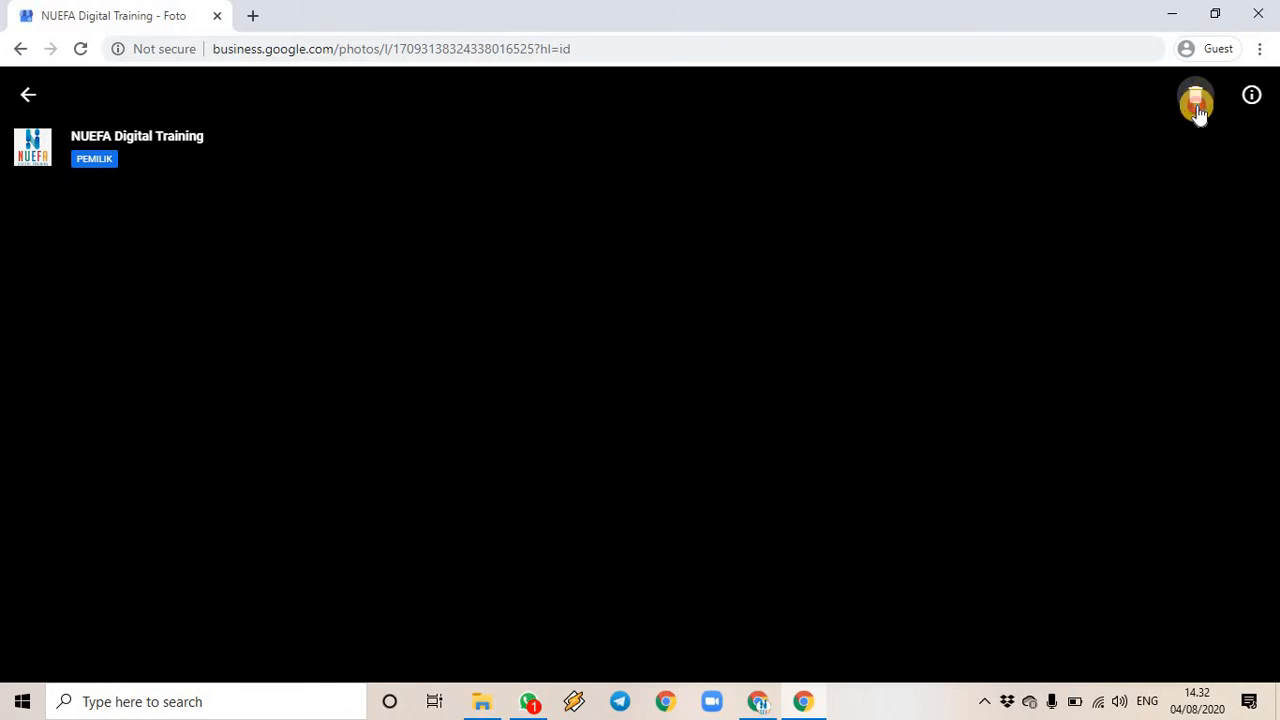
left_click(1196, 103)
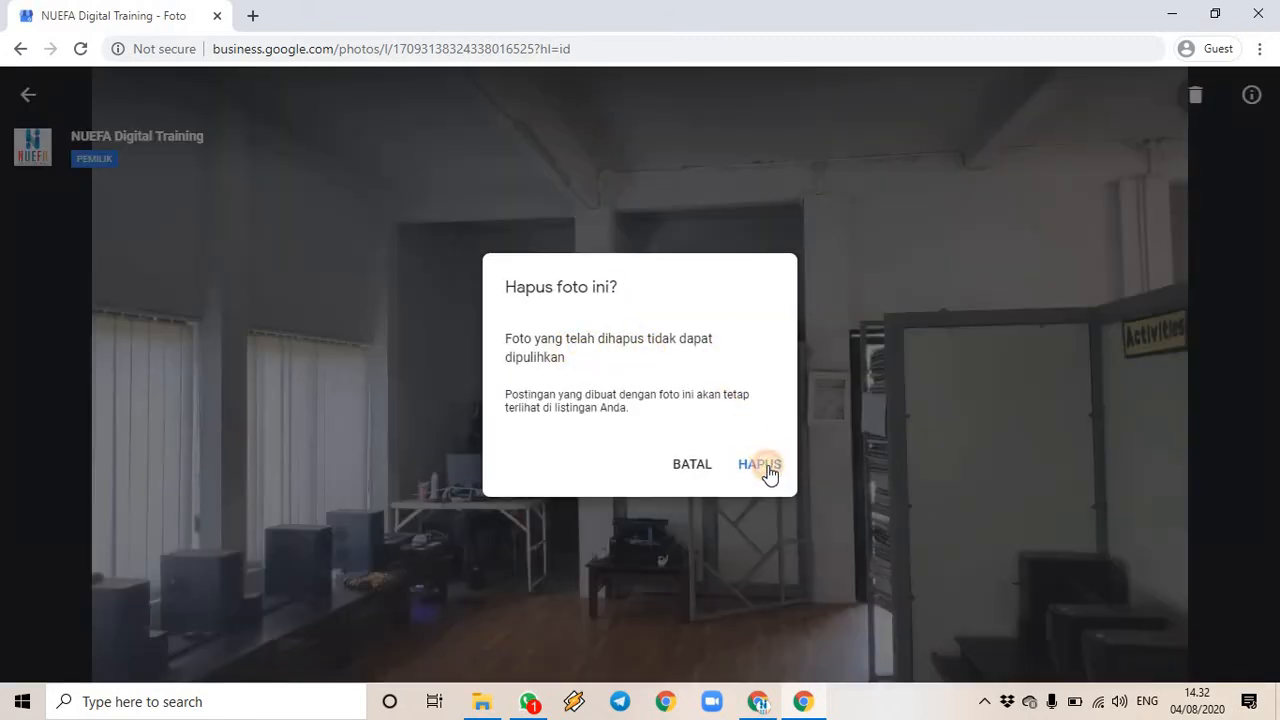
left_click(766, 470)
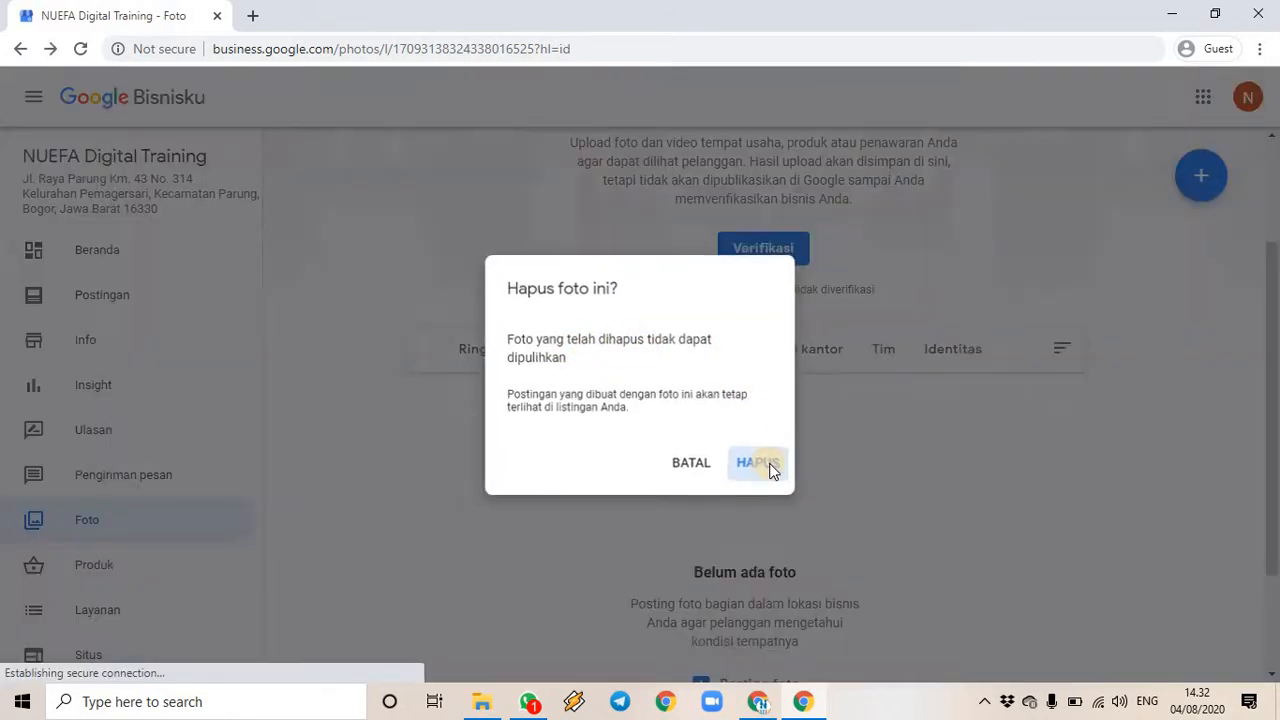
- Post the images (2) picture of people at laptops as the new interior photo
scroll(600, 440, "down", 1)
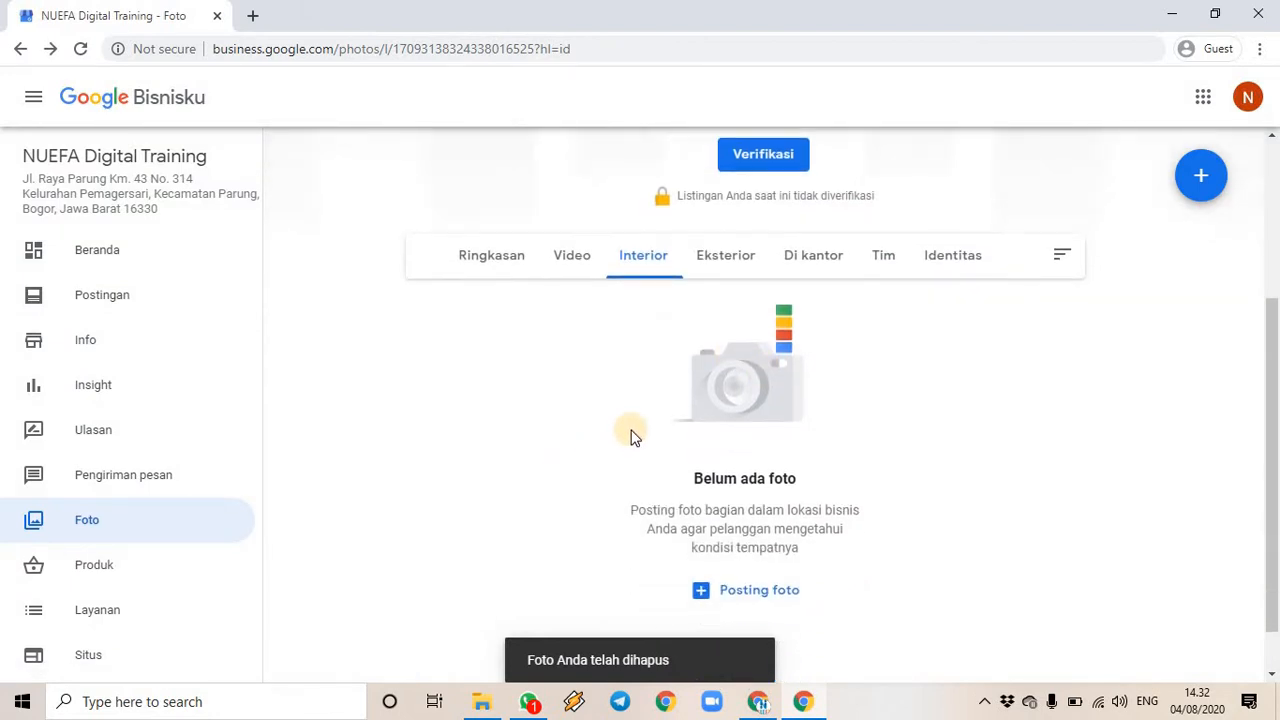
left_click(742, 592)
left_click(481, 701)
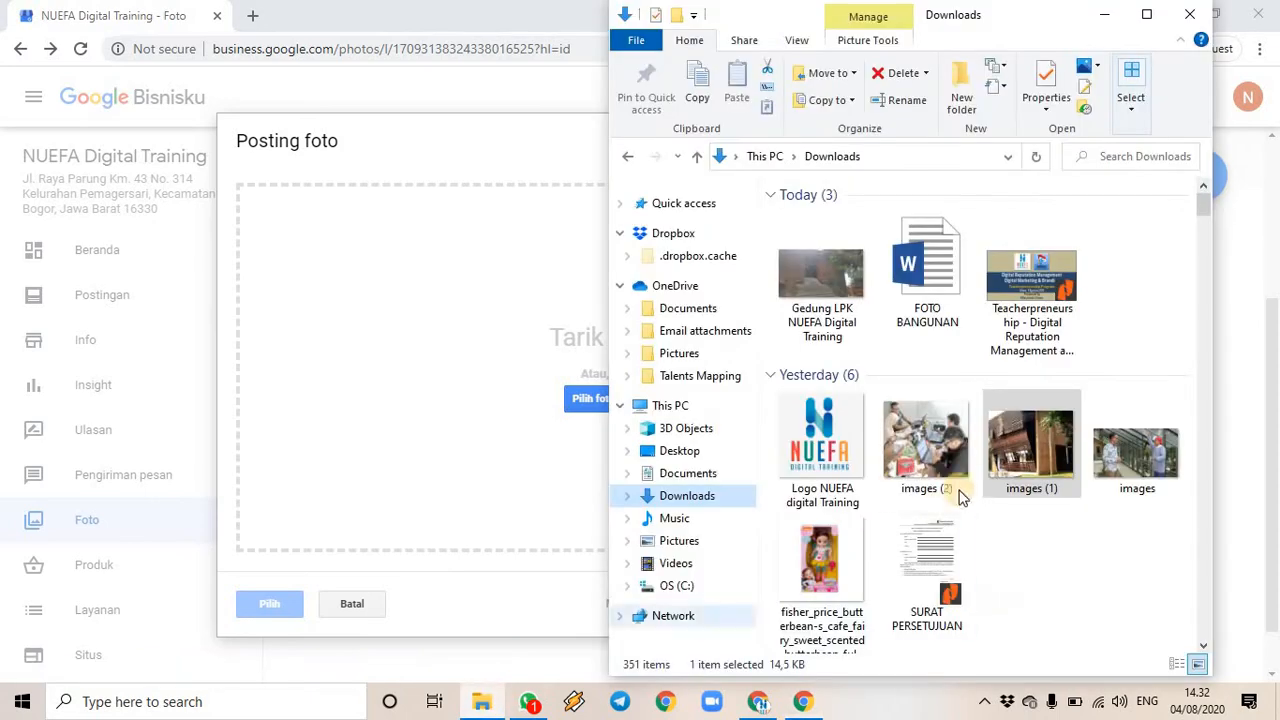
left_click_drag(926, 450, 540, 396)
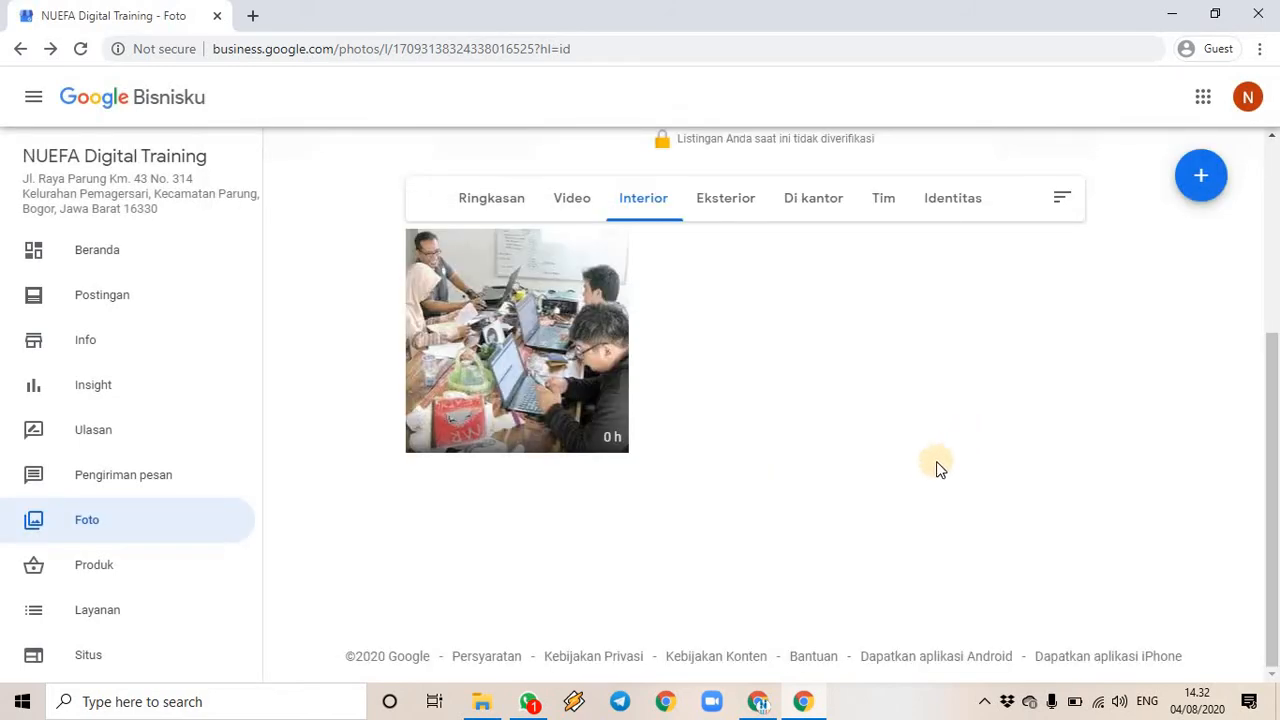
- Return to the Ringkasan overview and review the cover, logo, interior and exterior photos
scroll(740, 440, "up", 2)
left_click(490, 389)
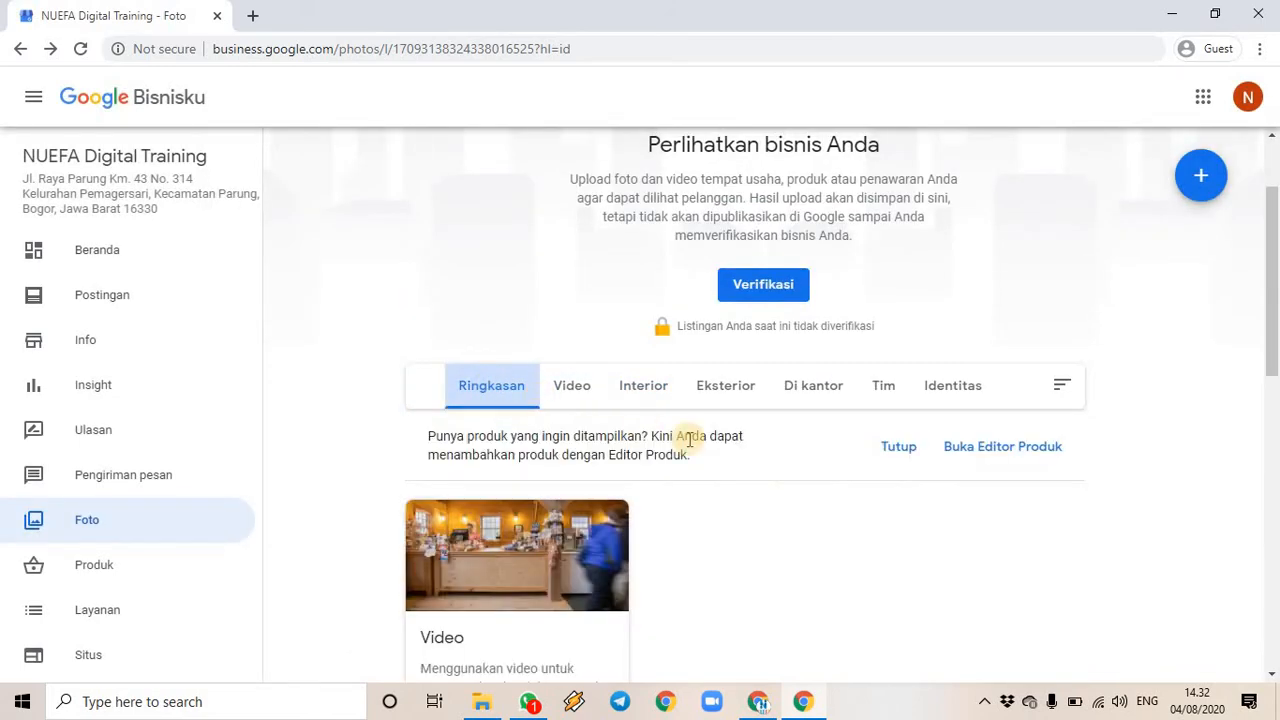
scroll(840, 523, "down", 3)
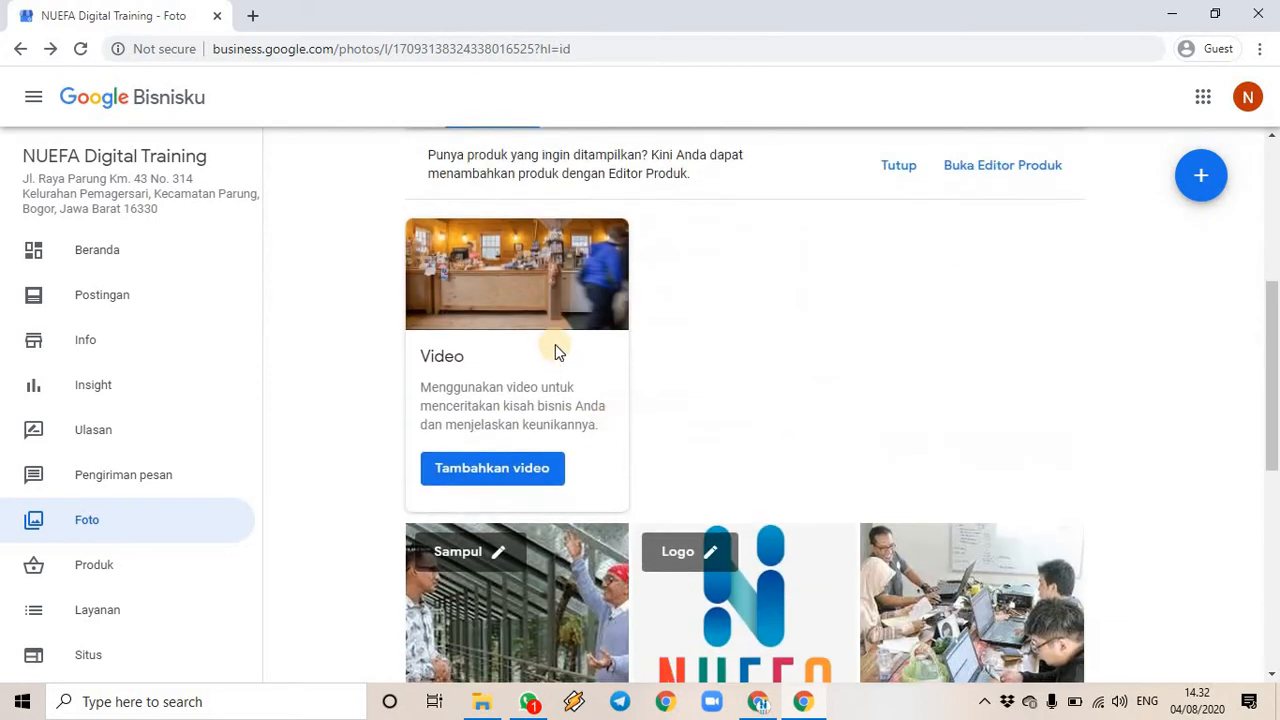
scroll(808, 426, "down", 4)
scroll(660, 418, "down", 2)
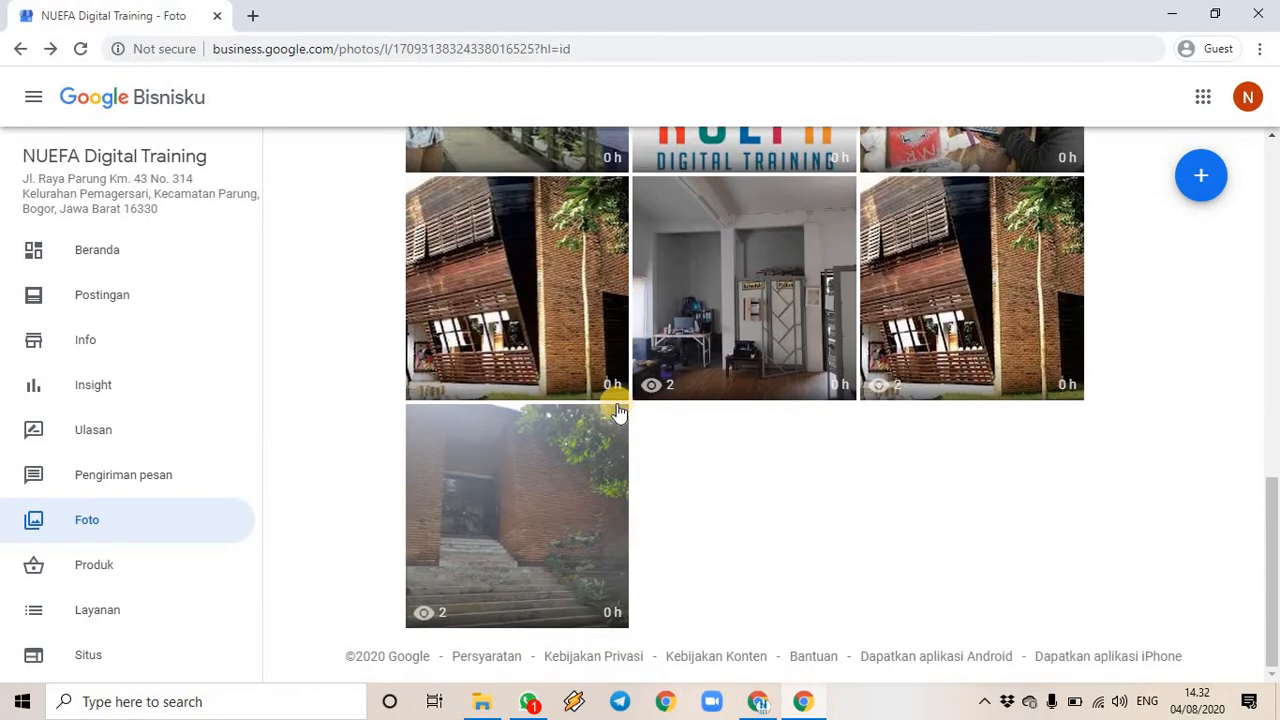
scroll(670, 400, "up", 6)
scroll(675, 392, "up", 3)
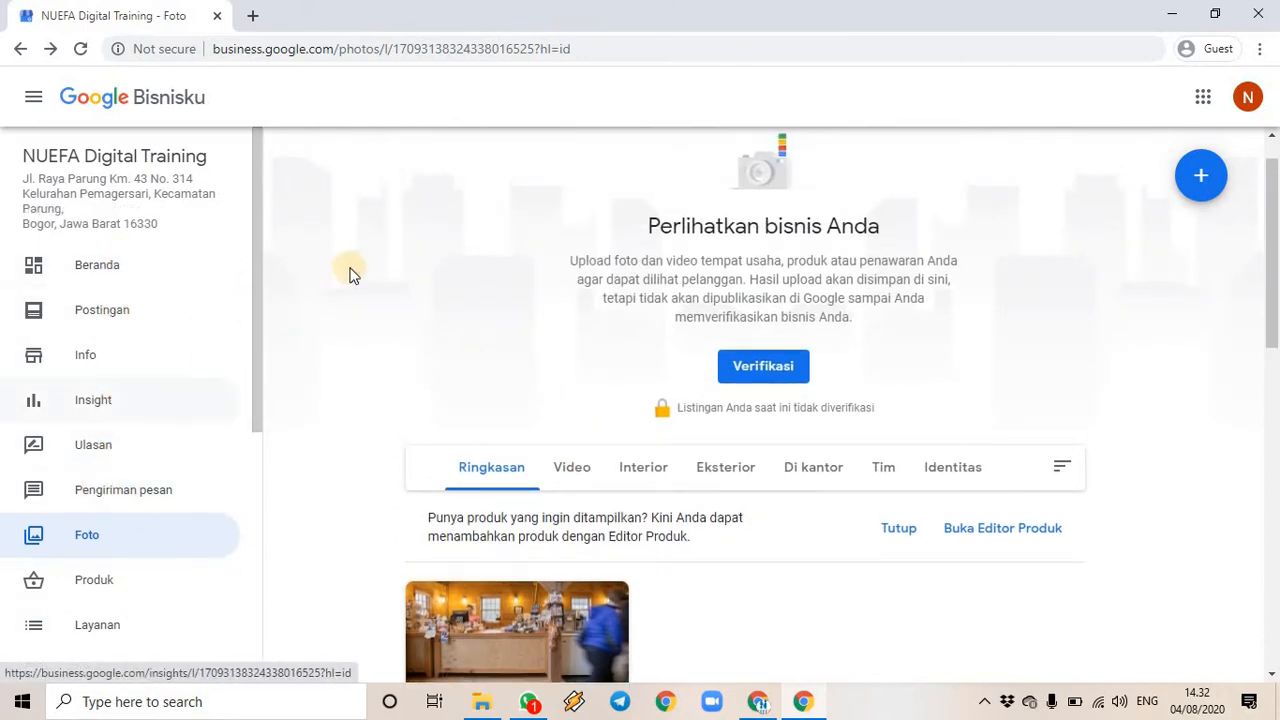
- Return to the Beranda dashboard and review the website and pending-verification cards
left_click(104, 268)
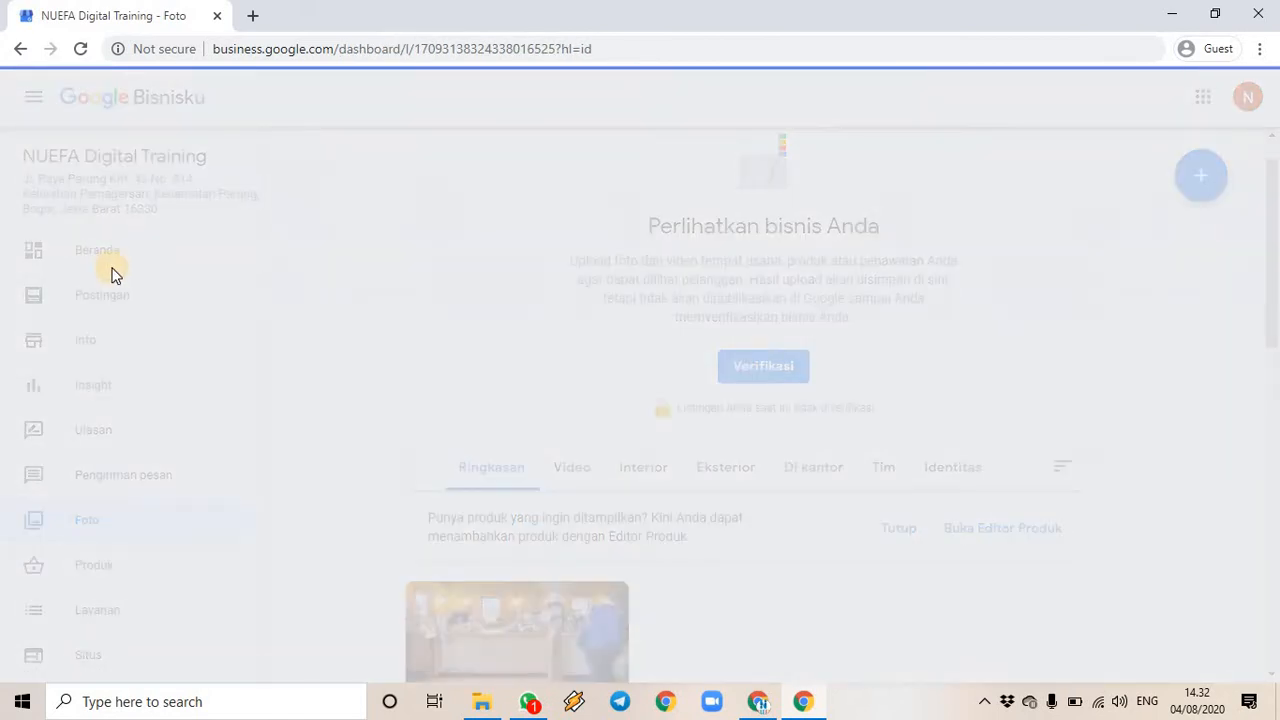
scroll(1005, 387, "down", 5)
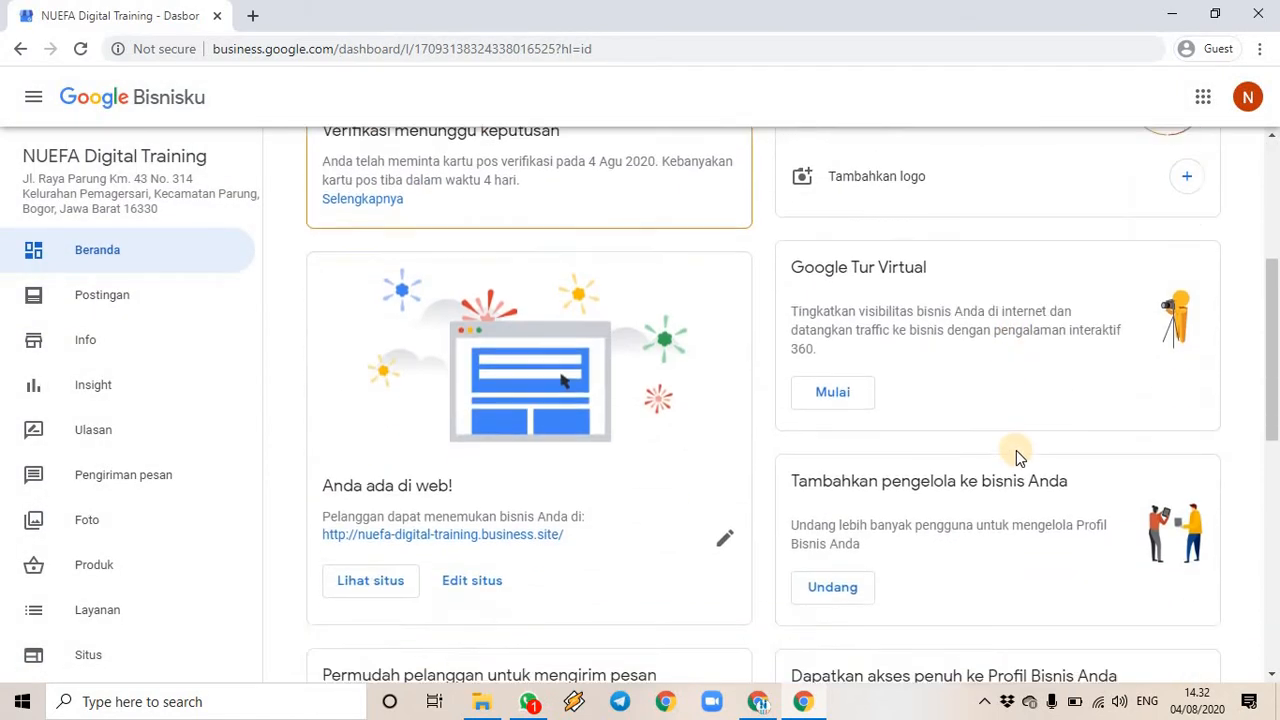
scroll(862, 524, "down", 2)
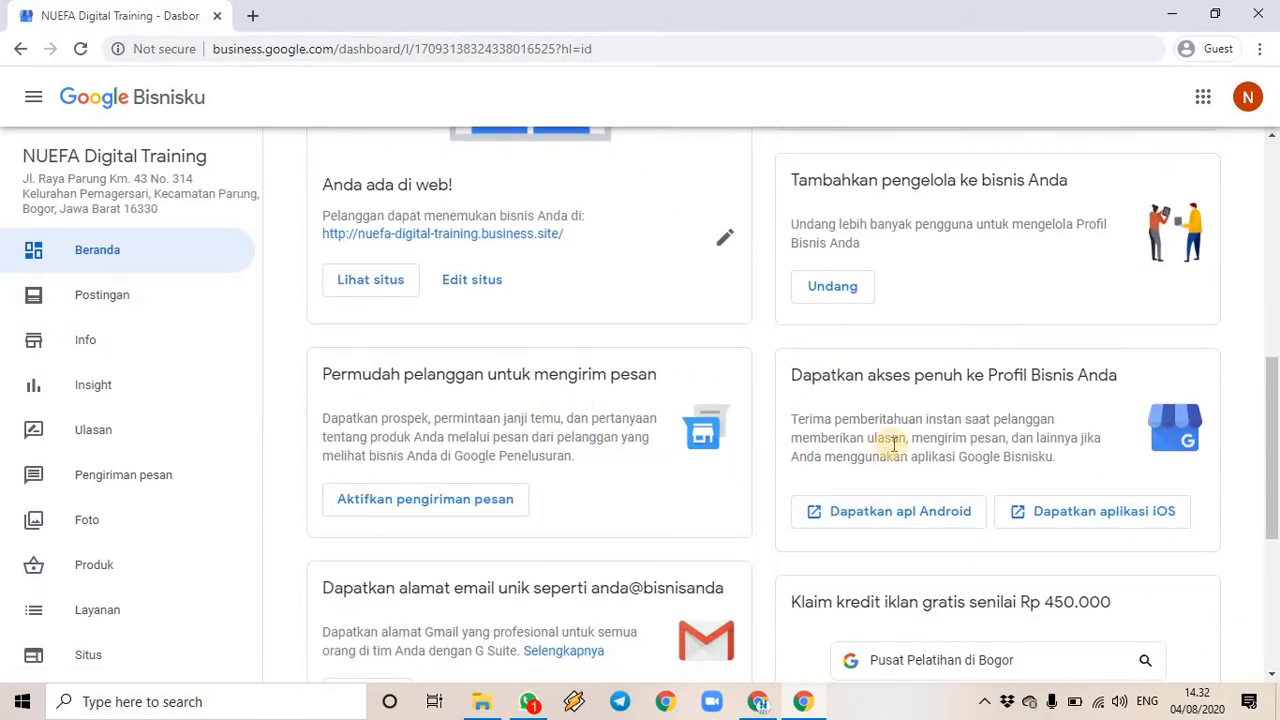
scroll(893, 445, "up", 6)
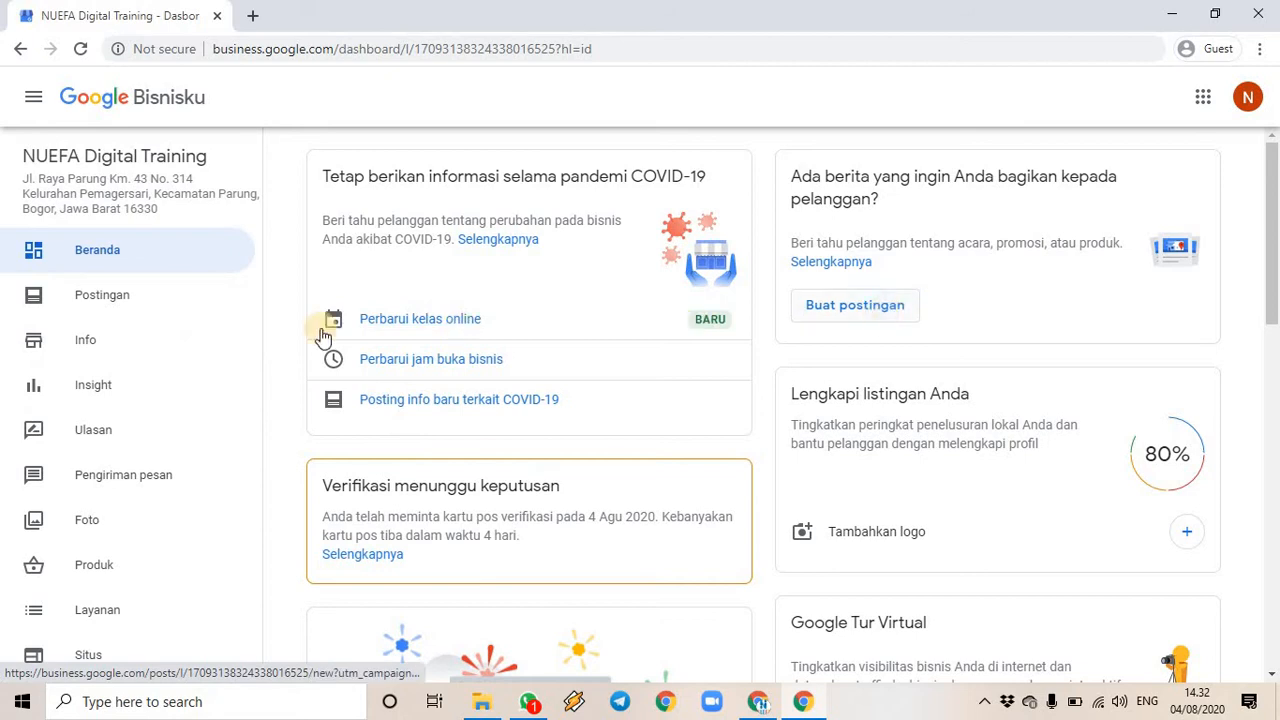
- Go to the Postingan page and dismiss the 'Yang baru' offer-posts introduction
left_click(120, 316)
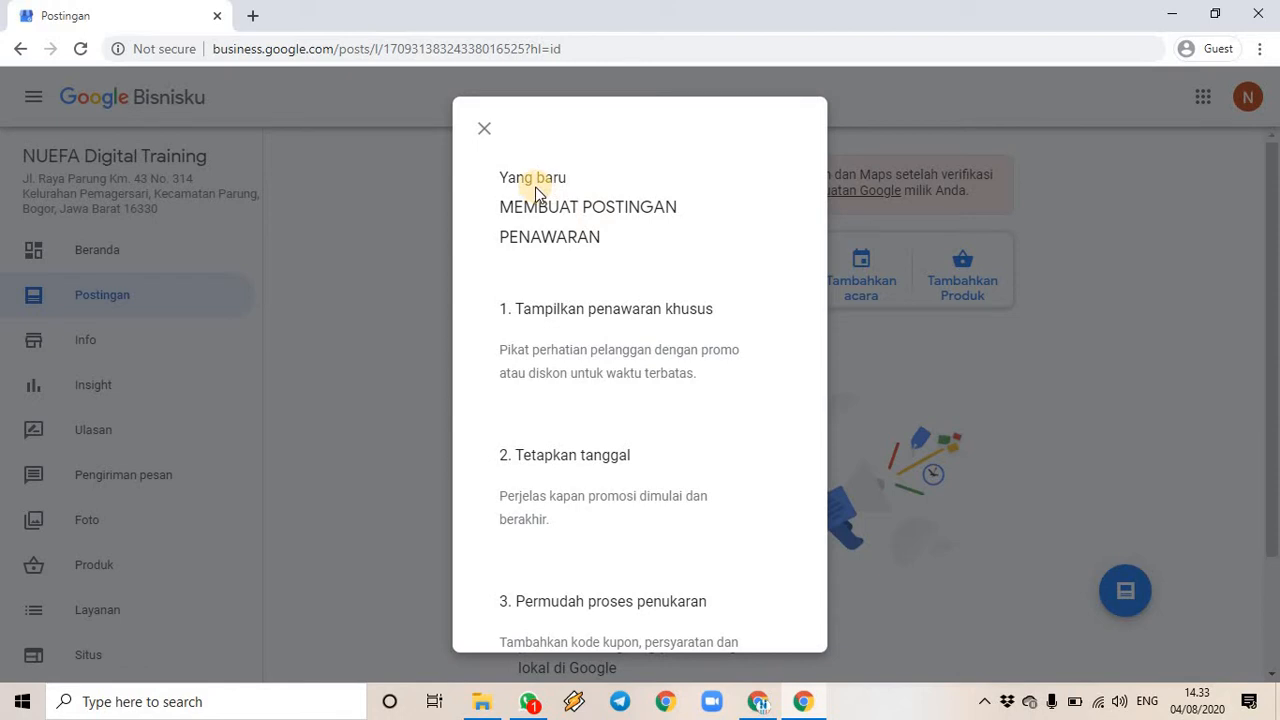
left_click(481, 131)
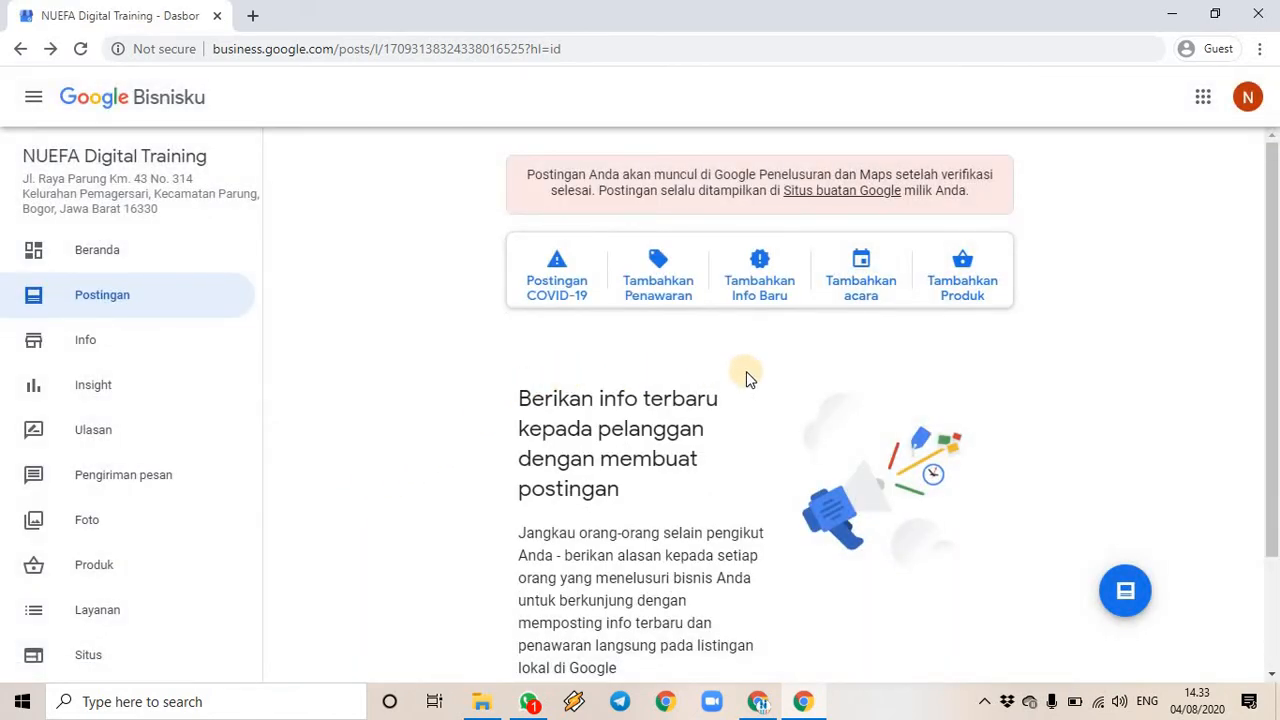
scroll(749, 375, "down", 2)
scroll(749, 371, "up", 2)
- Start a new offer post, switching the Tambahkan waktu option on and then off again
left_click(660, 285)
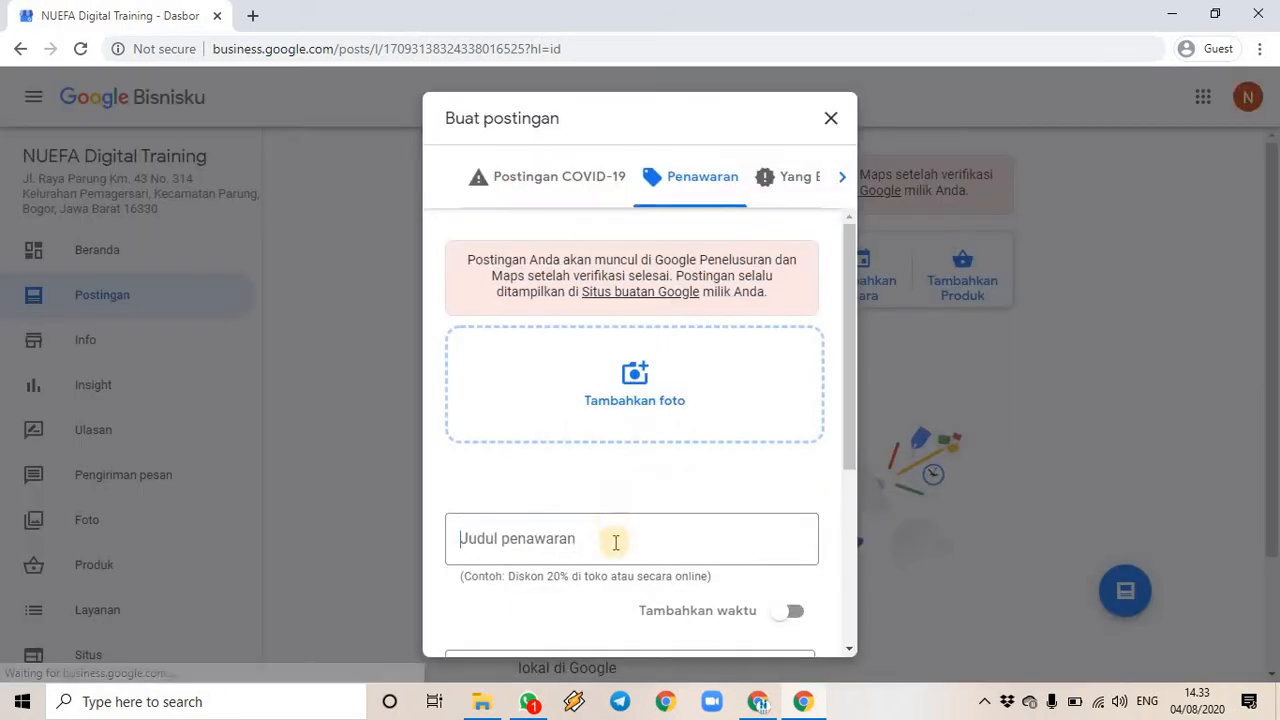
scroll(611, 540, "down", 3)
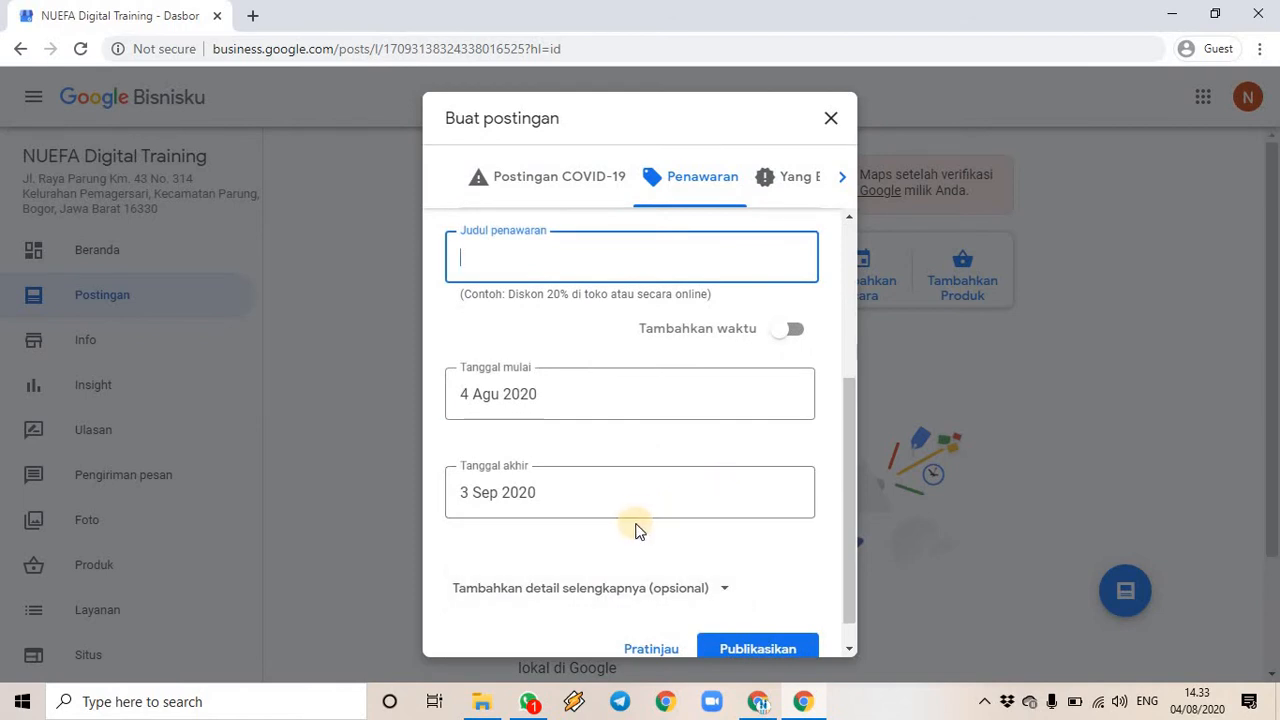
scroll(635, 510, "up", 3)
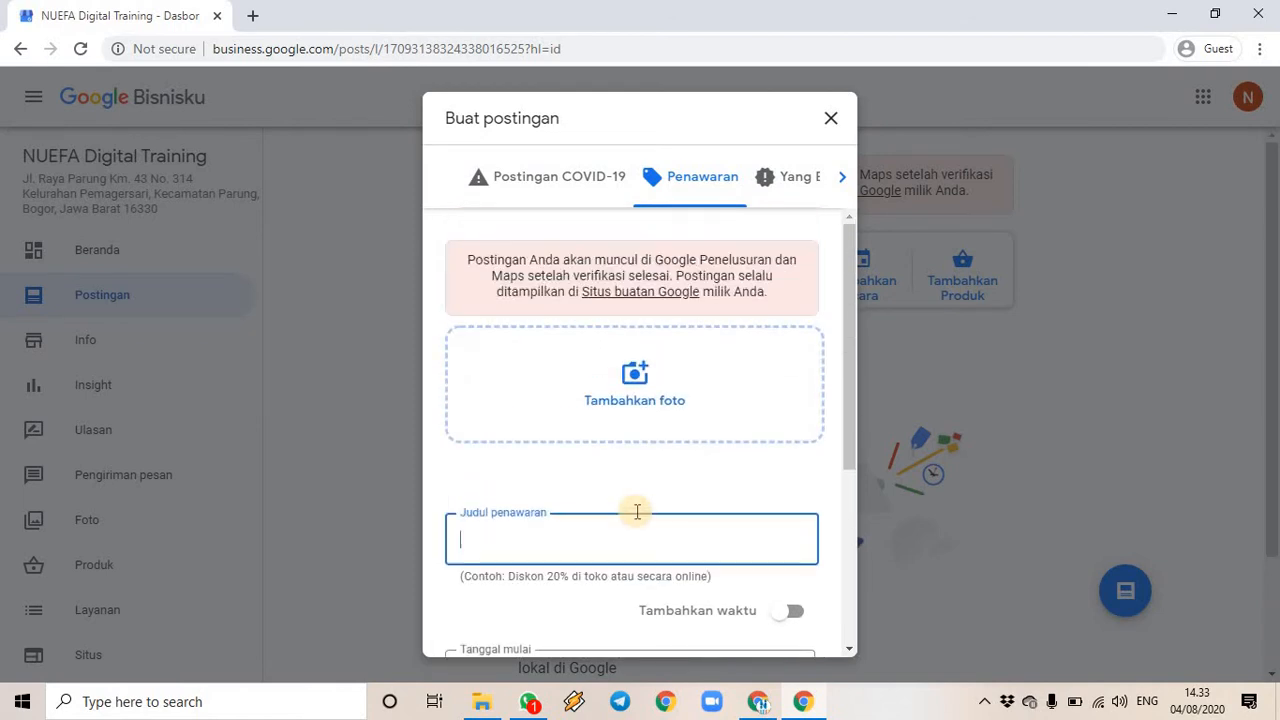
scroll(571, 520, "down", 1)
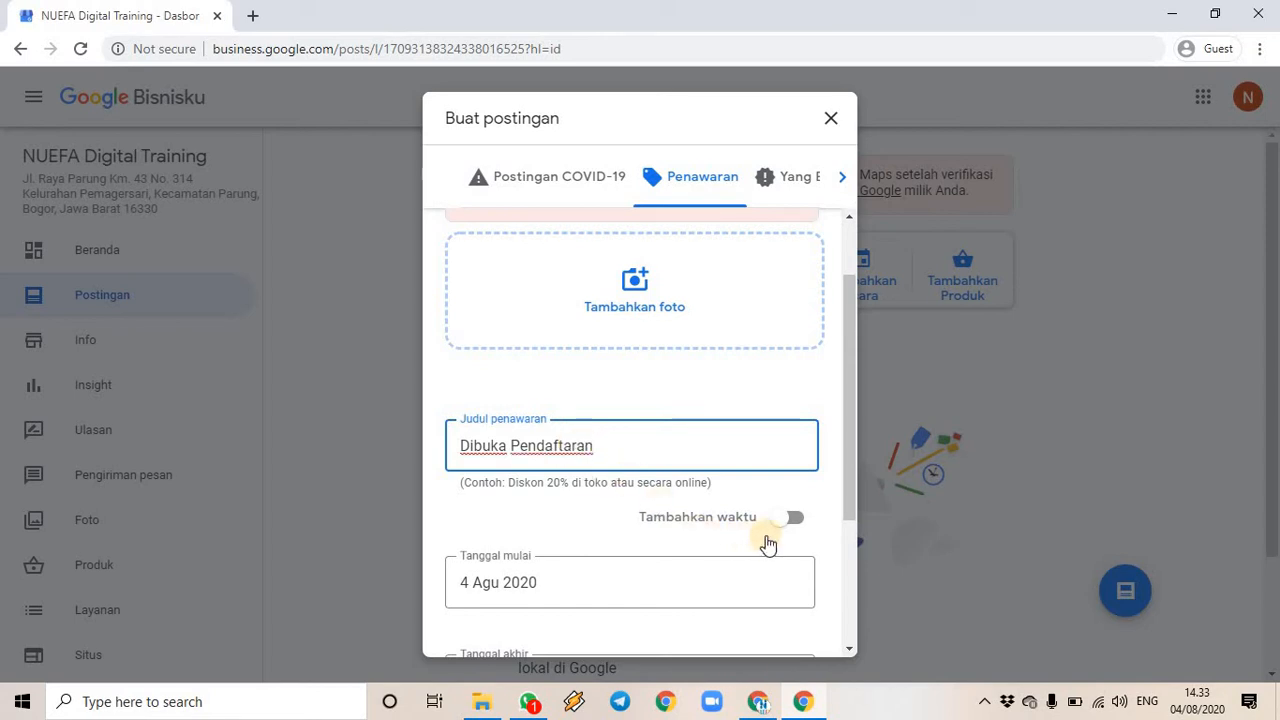
scroll(752, 535, "down", 1)
left_click(790, 426)
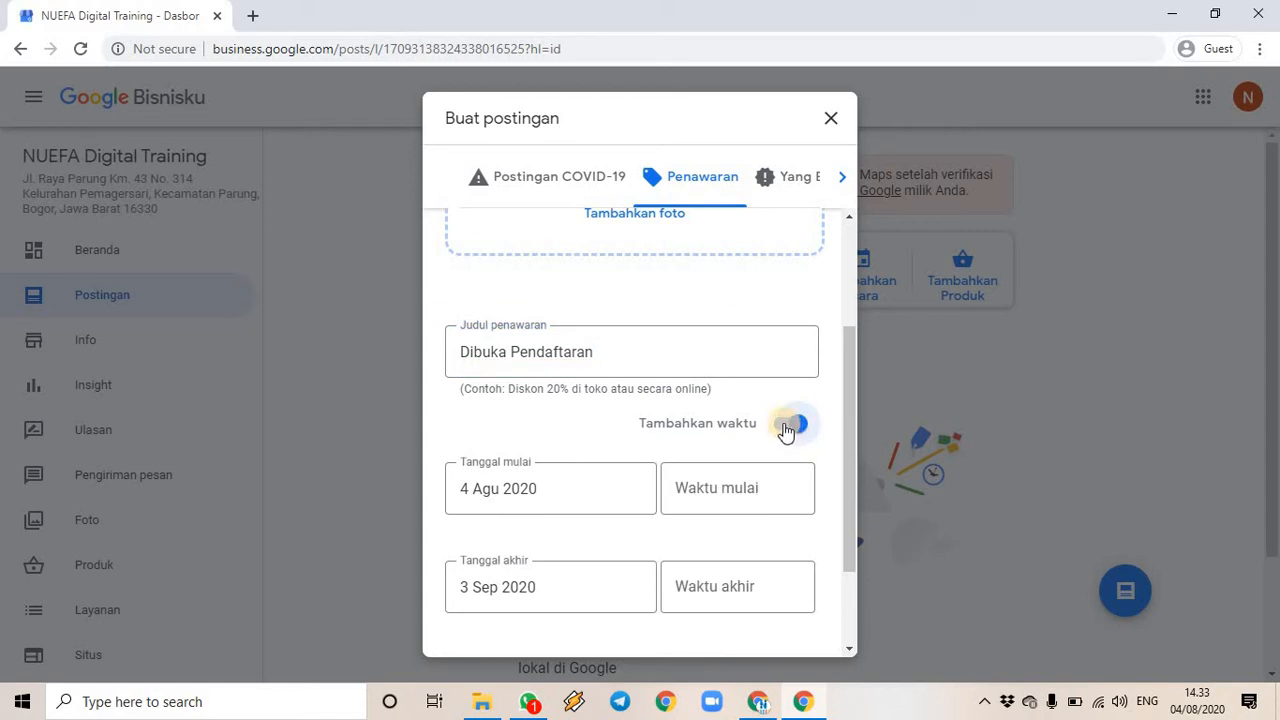
left_click(787, 426)
scroll(612, 440, "down", 1)
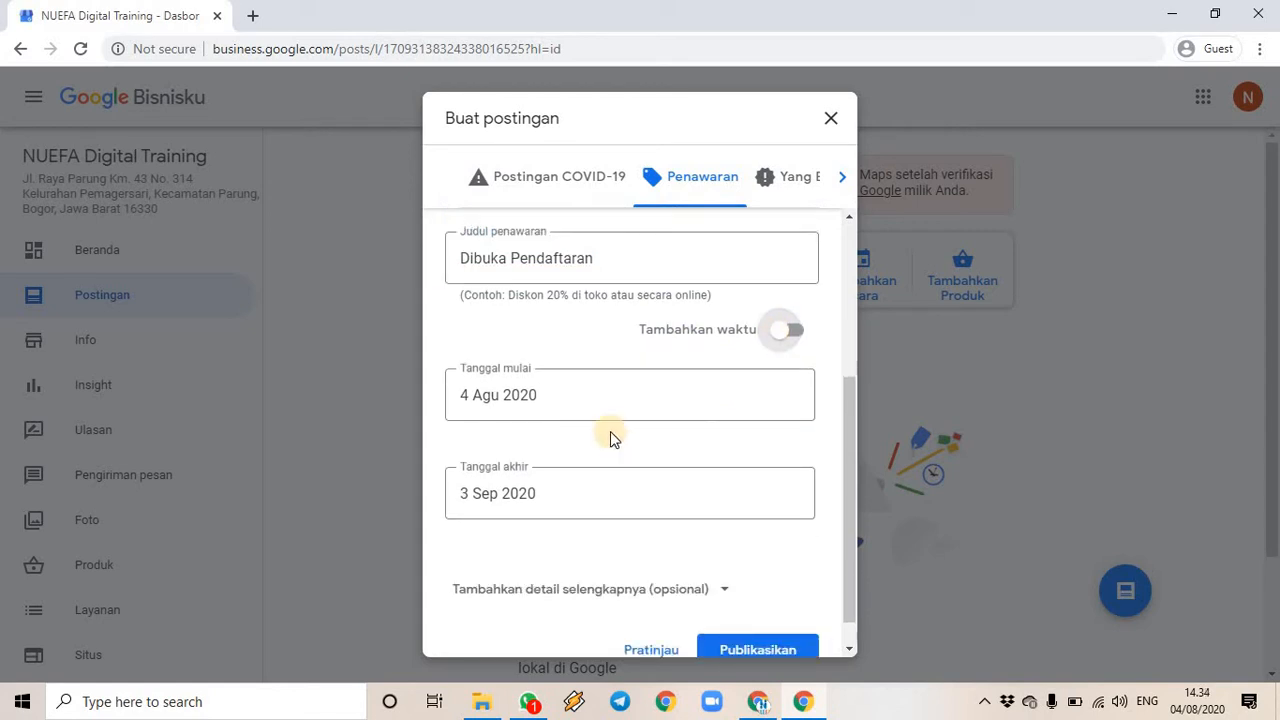
- Set the offer to run from 9 Agu 2020 to 23 Agu 2020
left_click(546, 395)
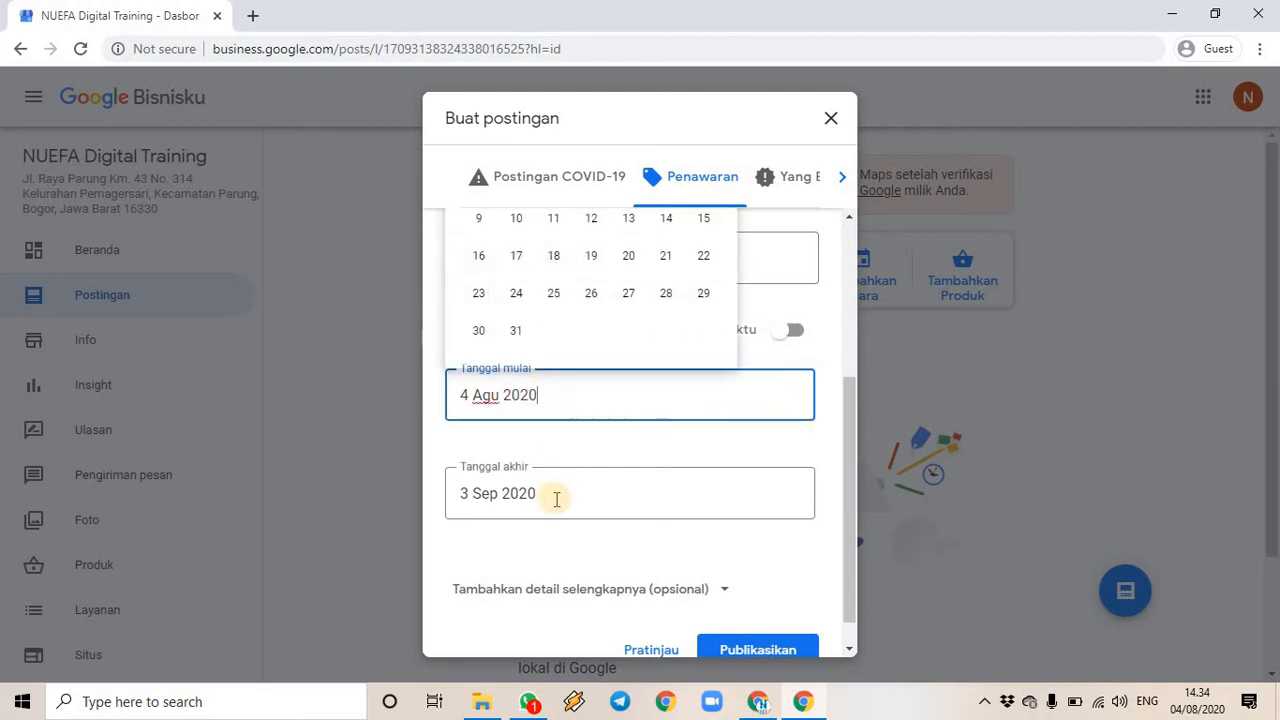
left_click(556, 496)
left_click(782, 401)
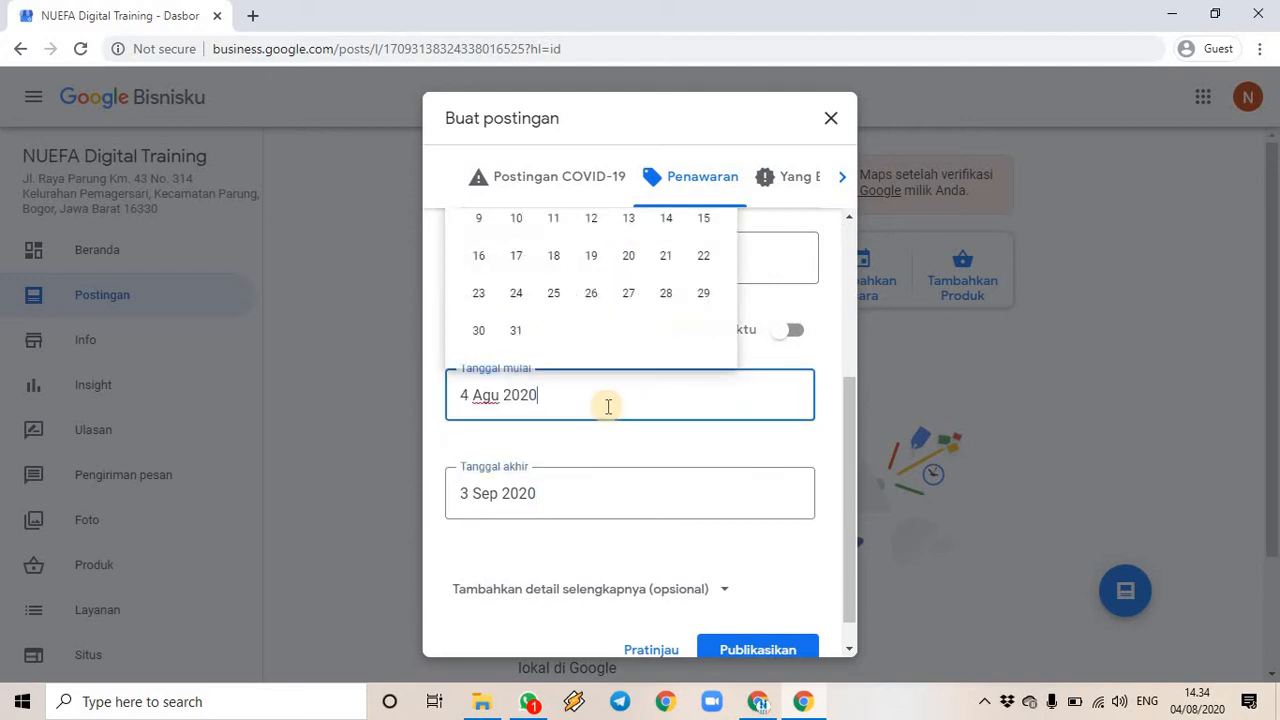
scroll(600, 325, "up", 1)
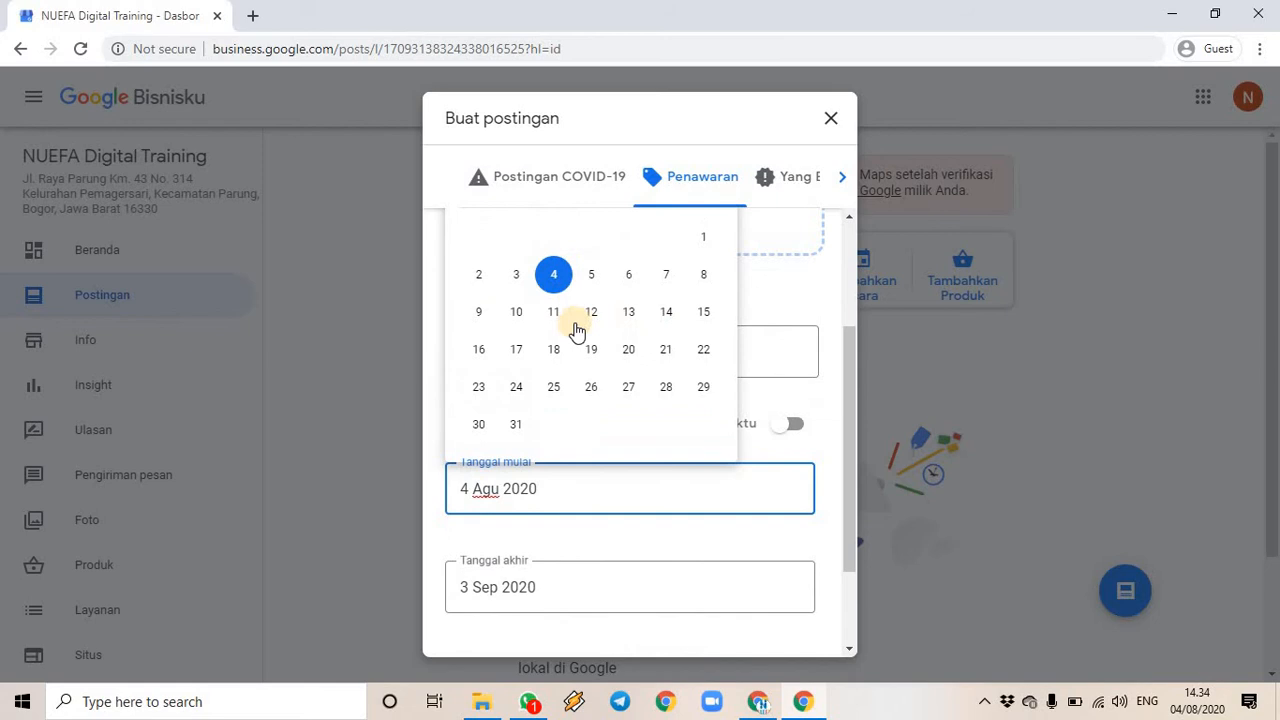
left_click(480, 318)
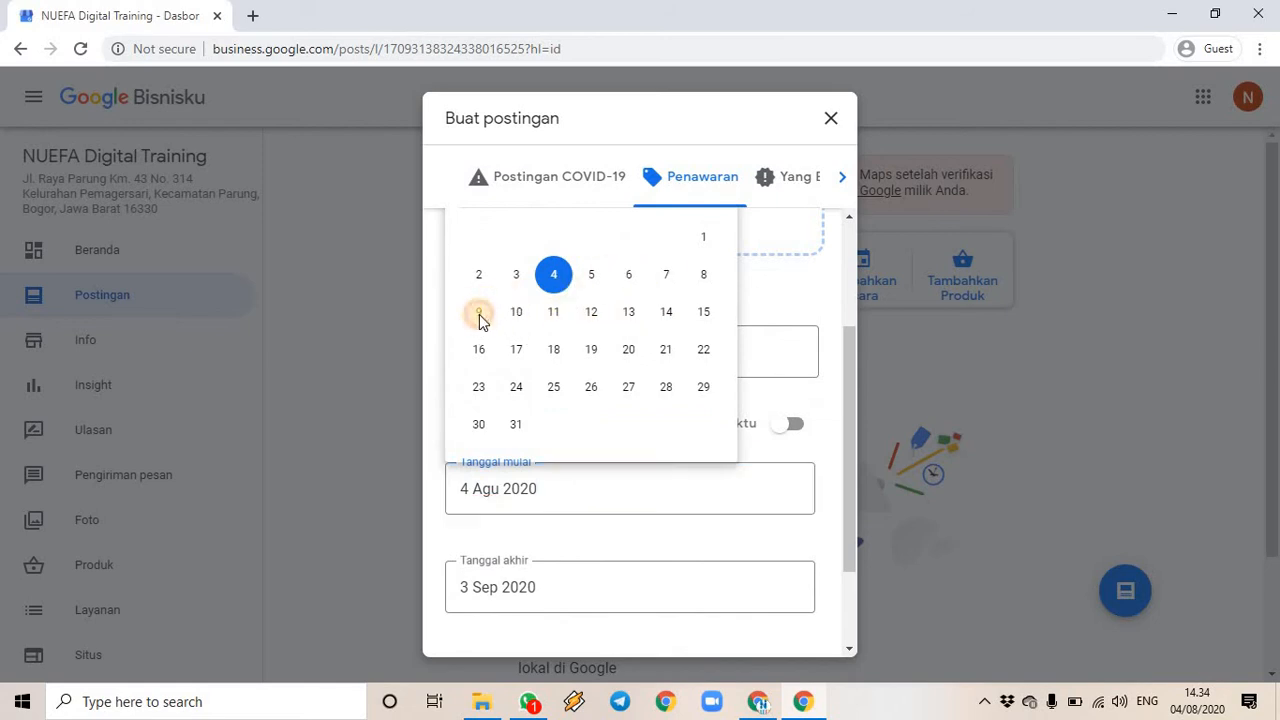
left_click(558, 586)
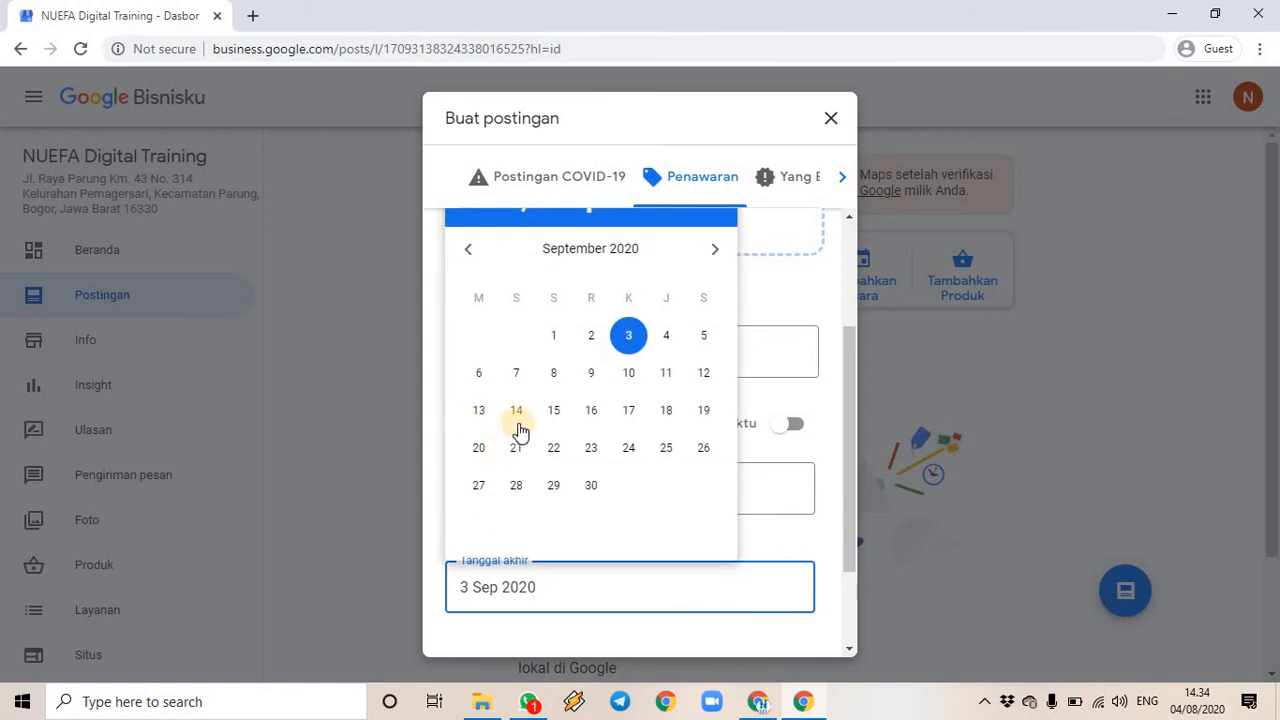
left_click(465, 250)
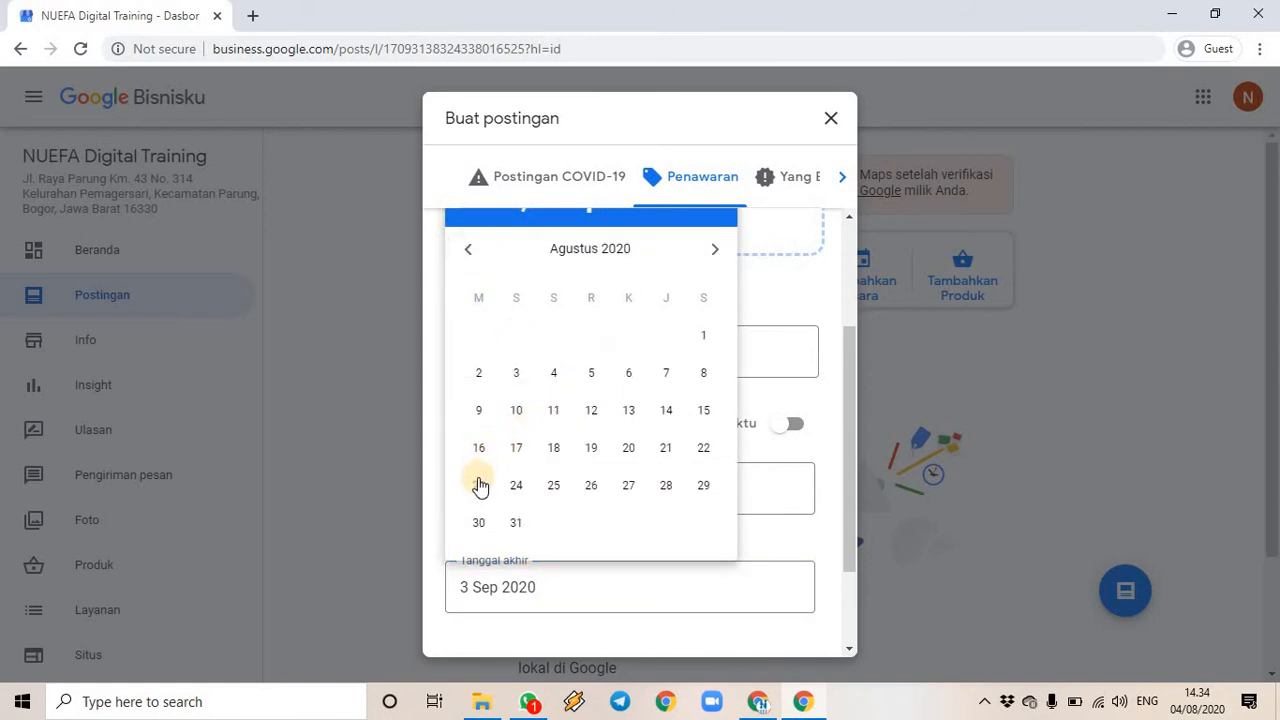
left_click(480, 487)
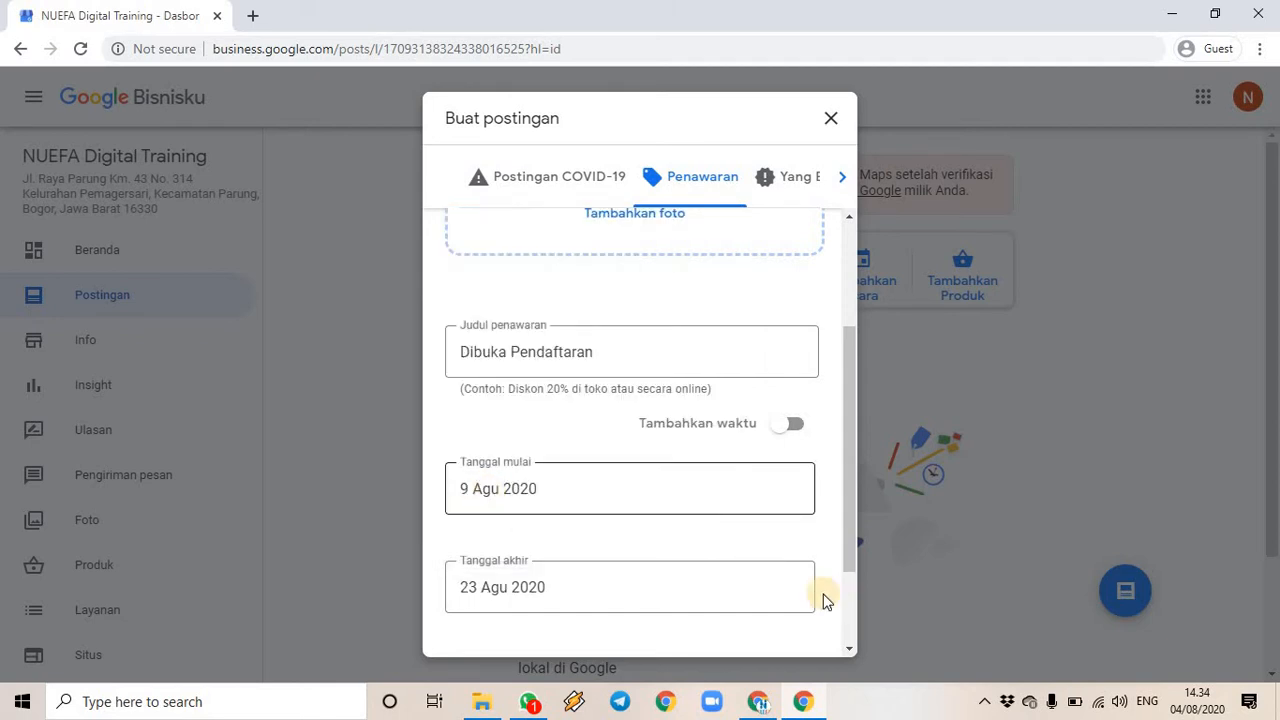
scroll(659, 507, "down", 2)
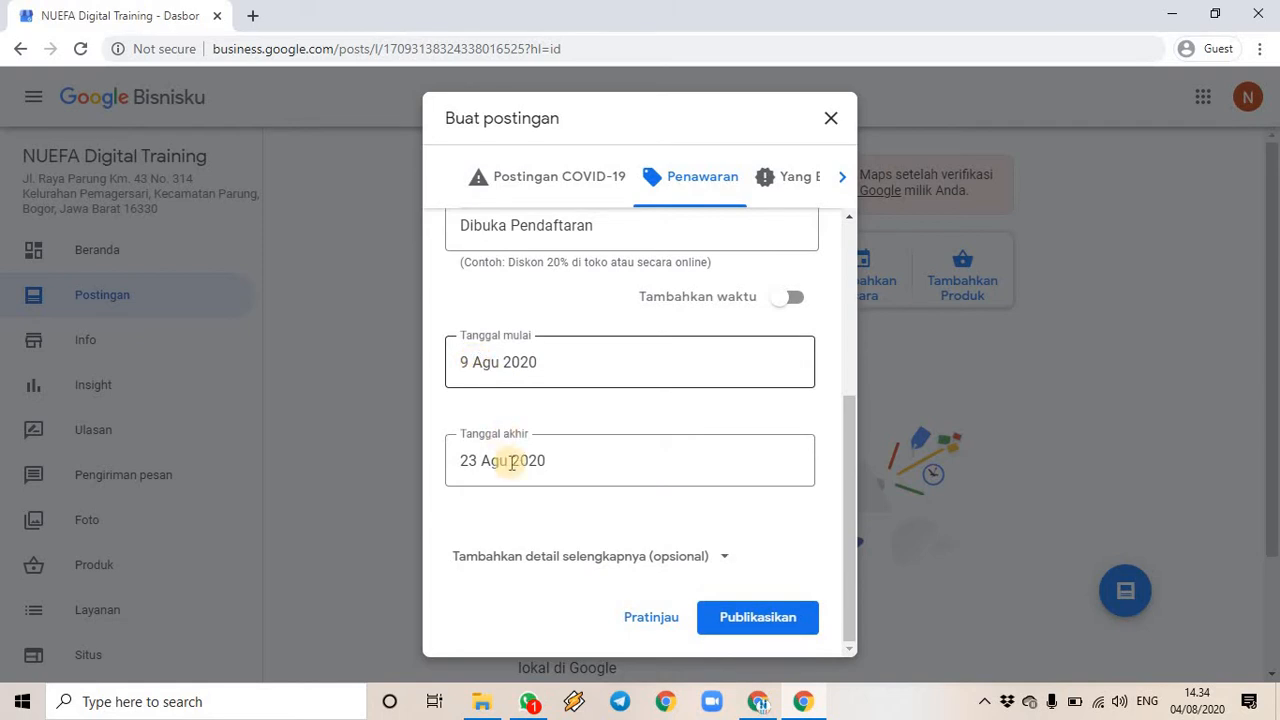
scroll(680, 460, "up", 3)
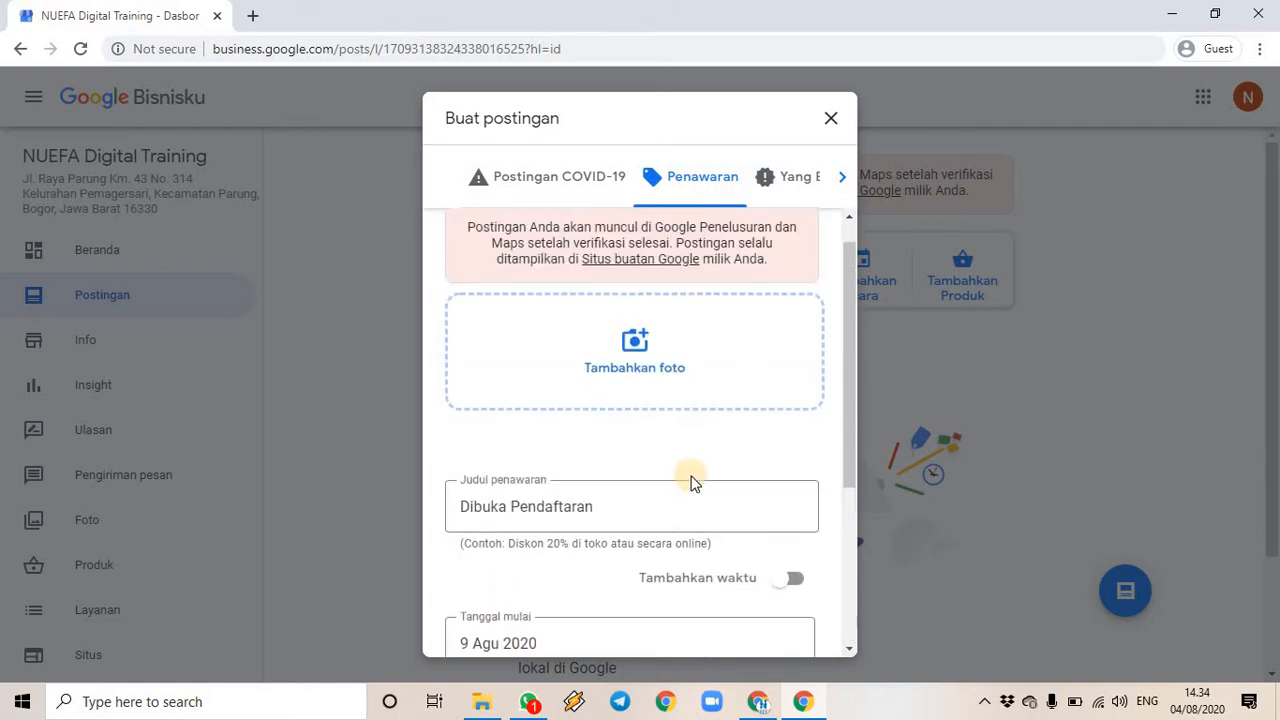
- Add adult-business-businessman-374820 from Pictures > Pexels > Digital as the offer photo
left_click(648, 382)
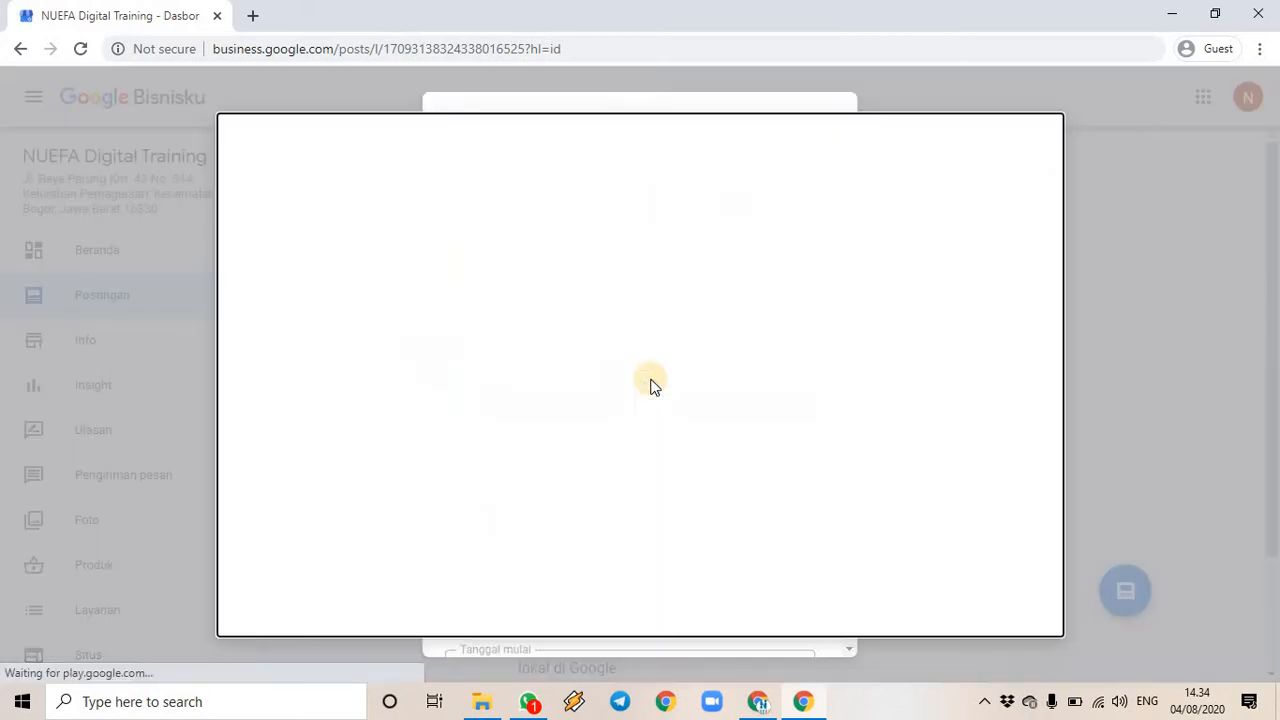
left_click(478, 701)
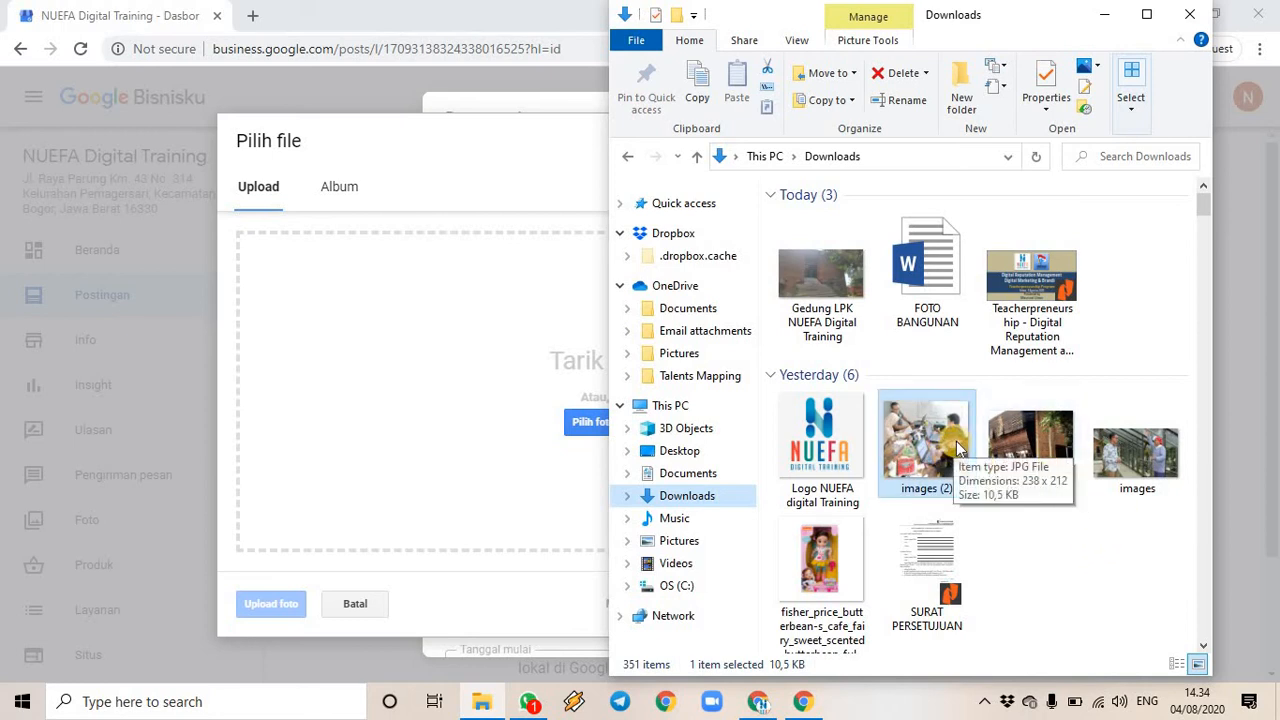
left_click(697, 544)
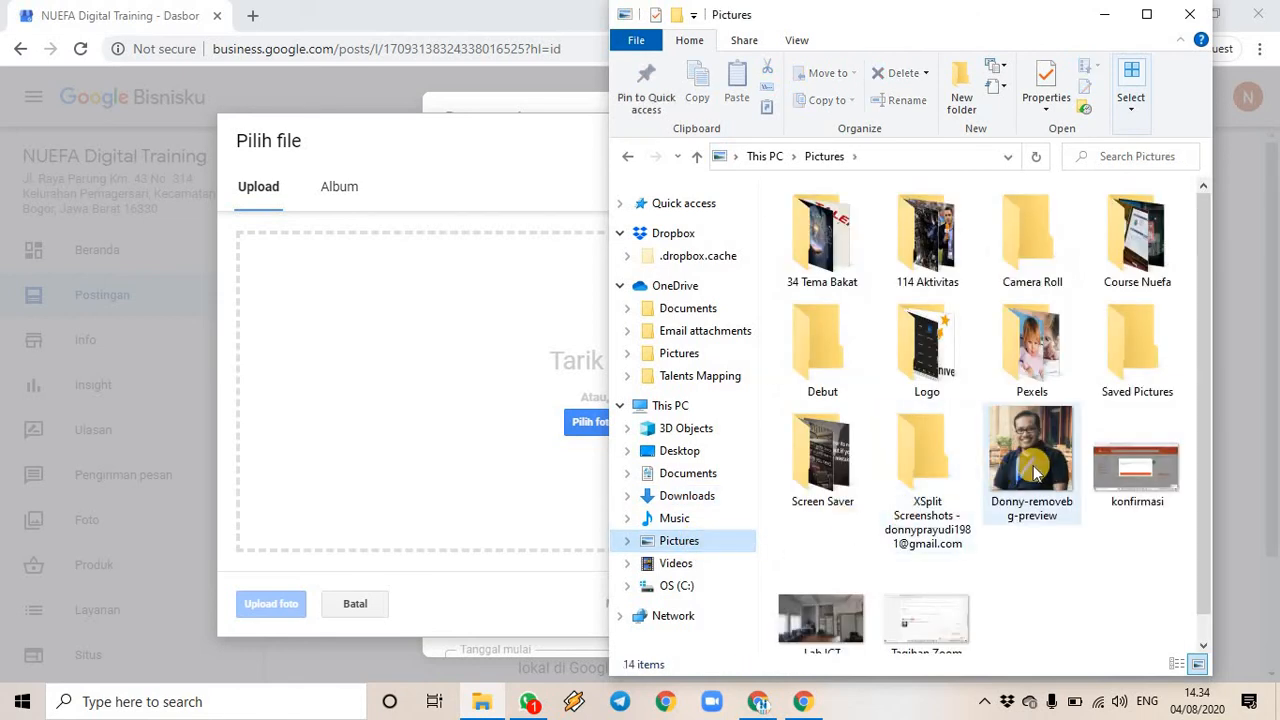
double_click(1028, 358)
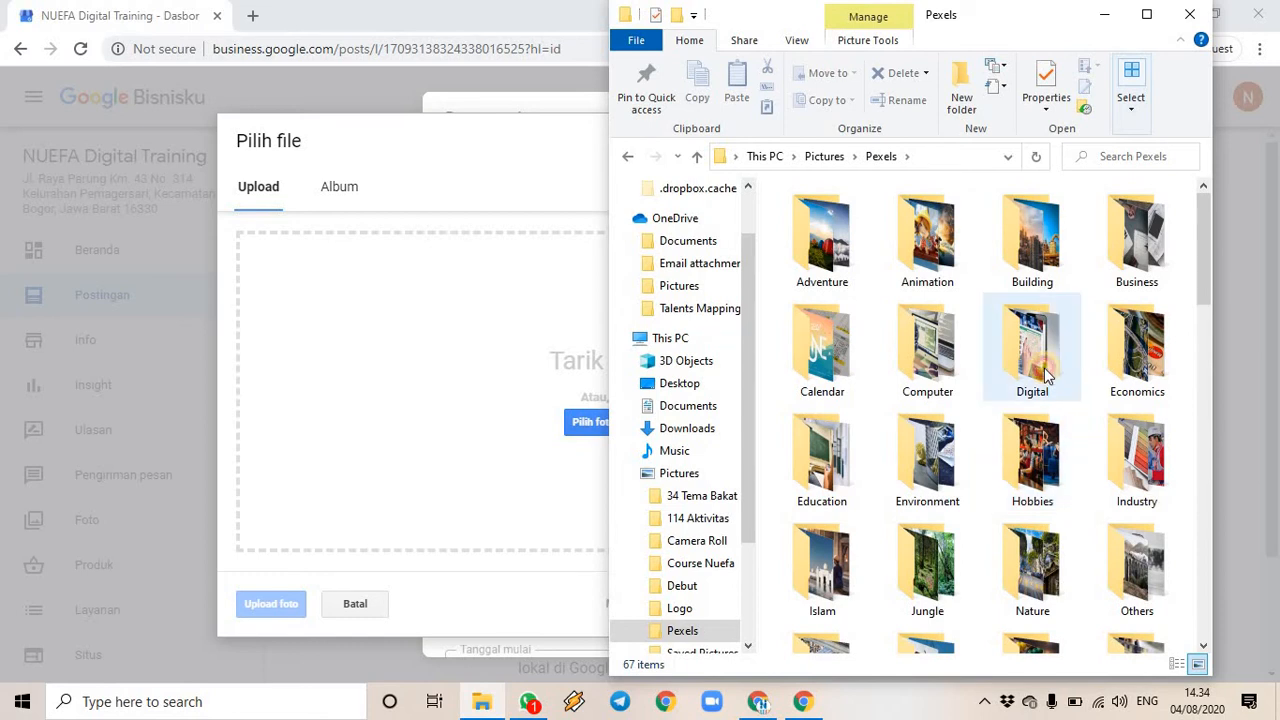
double_click(1046, 374)
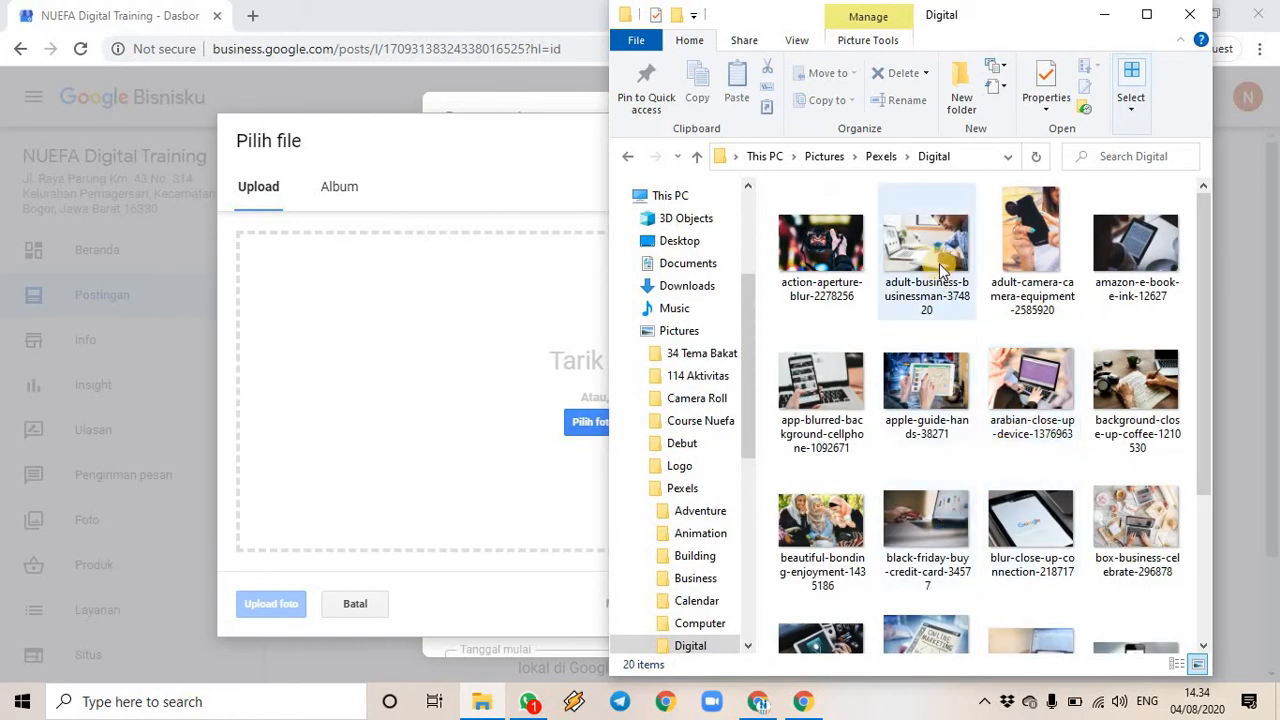
left_click_drag(940, 268, 505, 380)
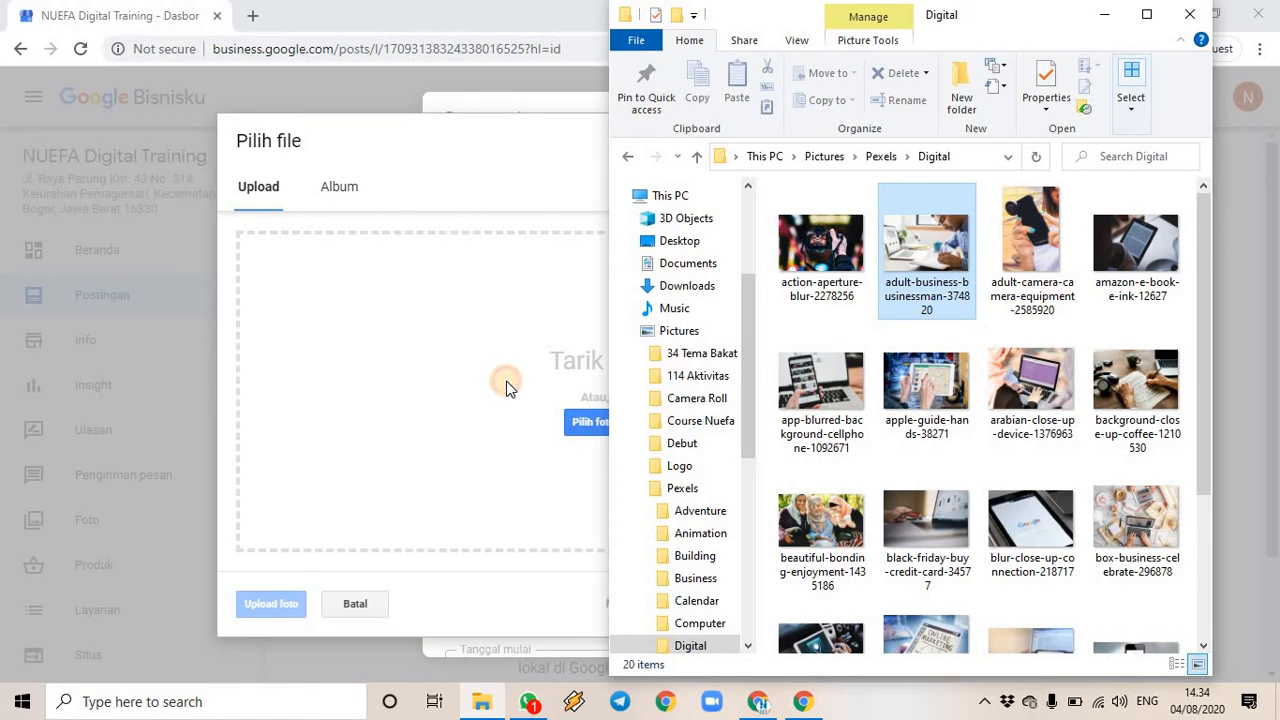
left_click_drag(506, 383, 510, 381)
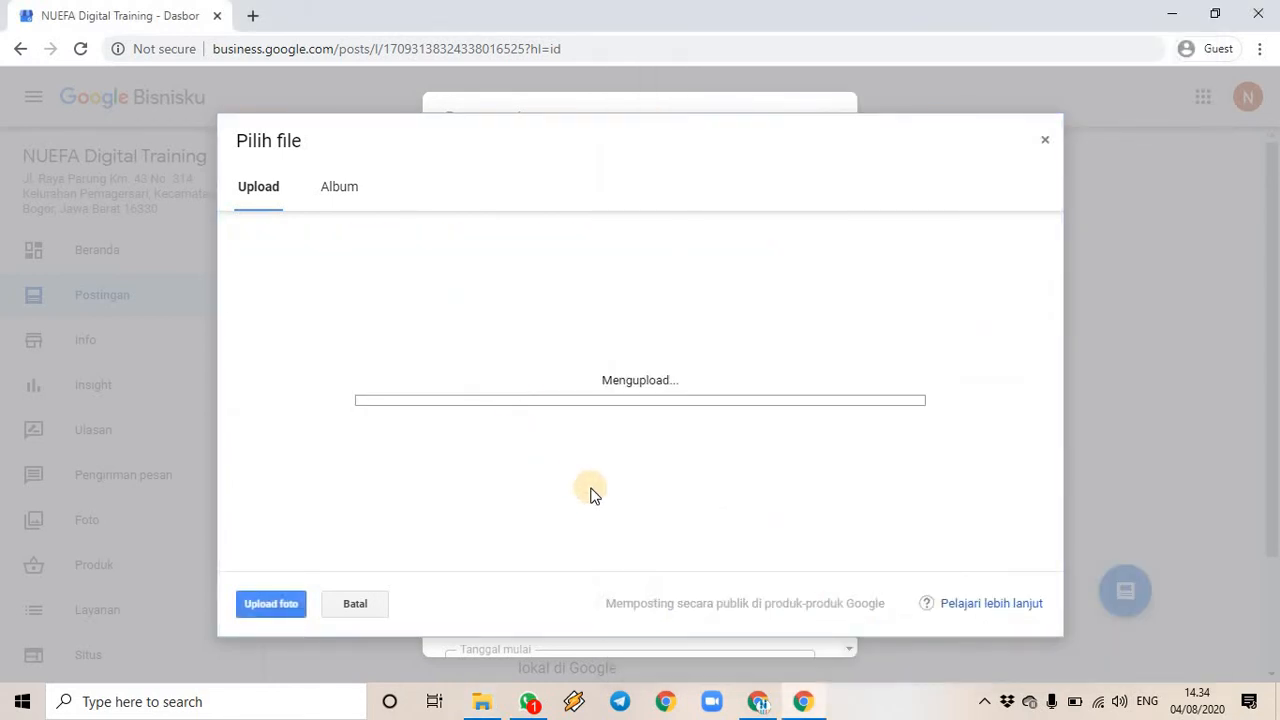
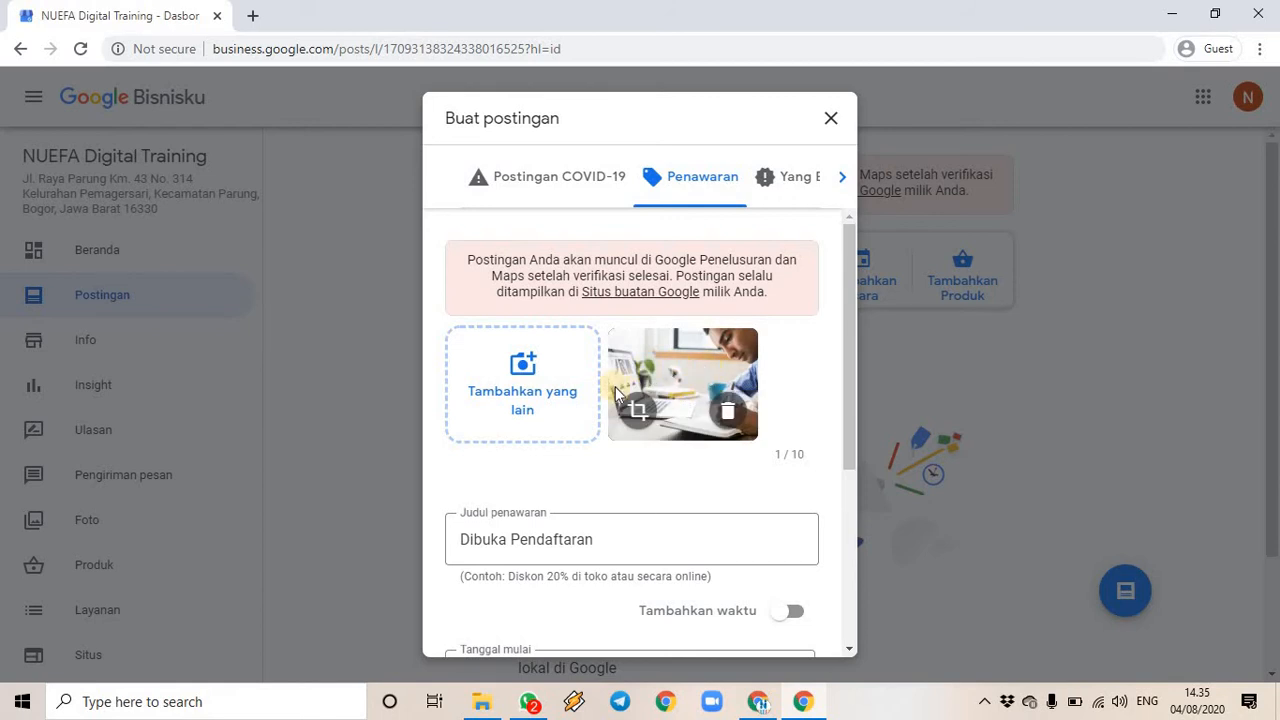
- Complete the offer title so it reads 'Dibuka Pendaftaran Pelatihan Digital Marketing'
scroll(804, 456, "down", 1)
scroll(680, 457, "down", 3)
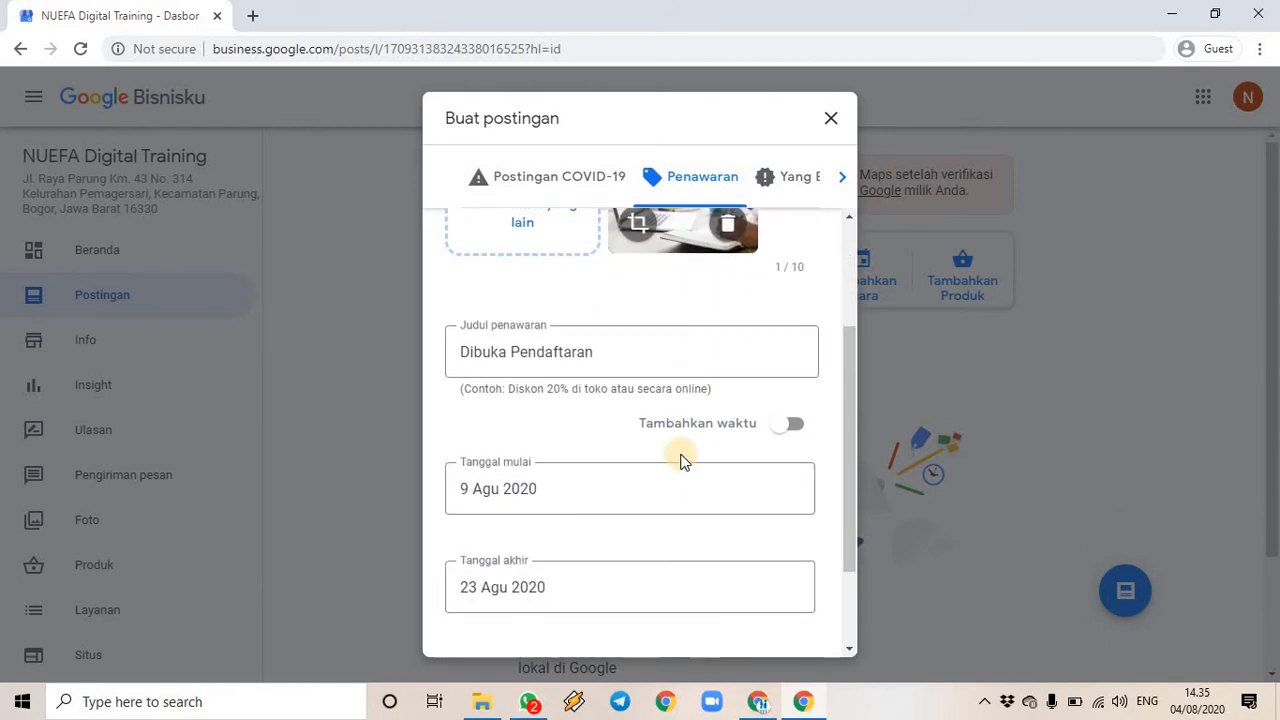
scroll(680, 457, "up", 3)
scroll(636, 470, "down", 3)
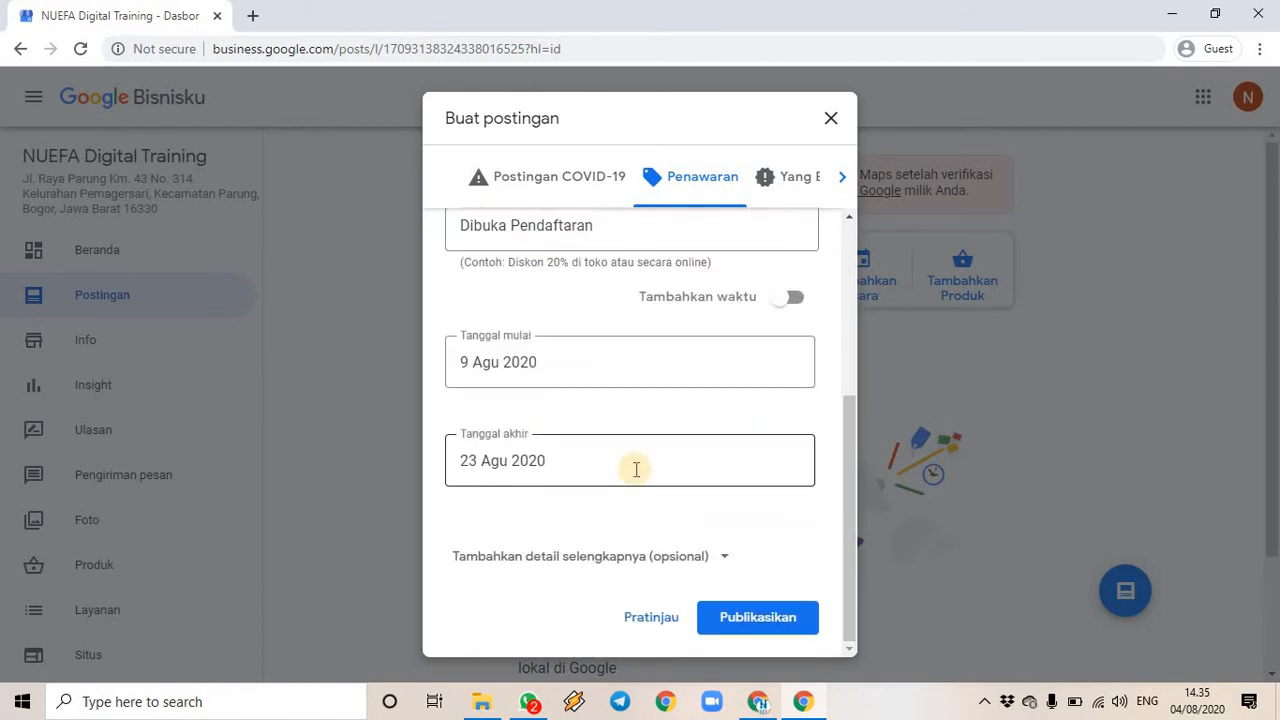
scroll(634, 480, "up", 3)
left_click(640, 511)
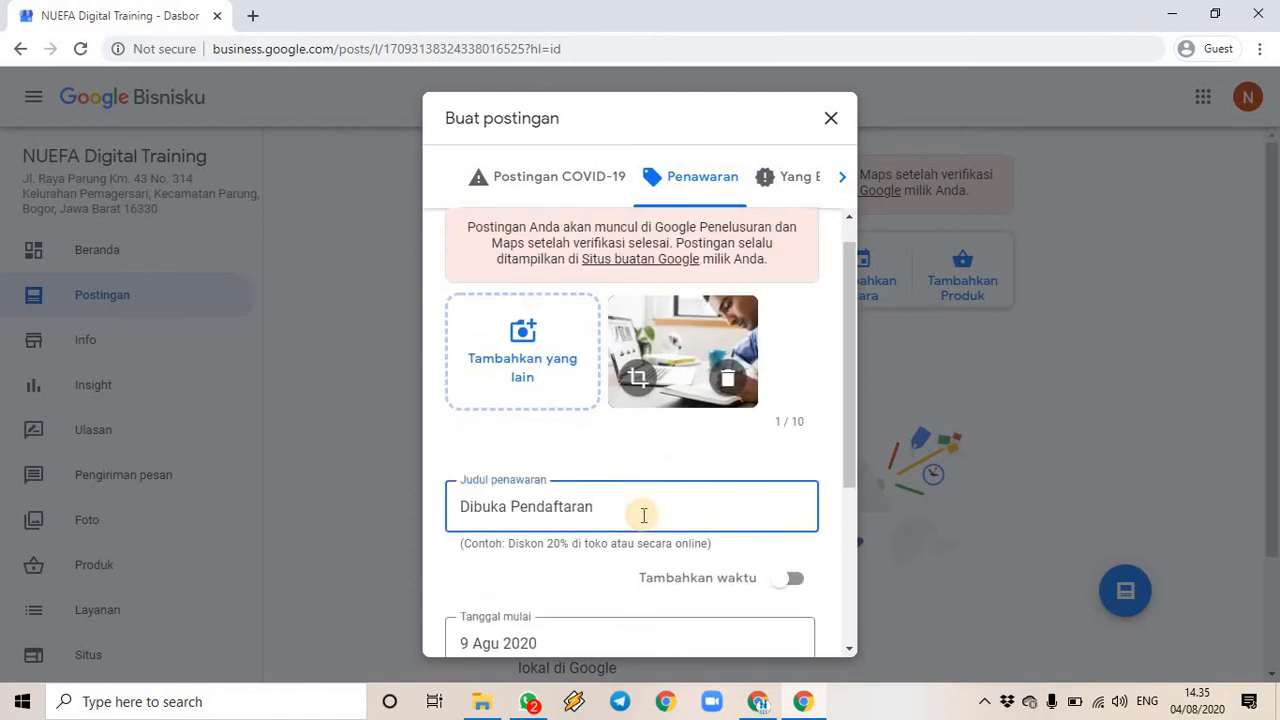
type("n Digital Marketing")
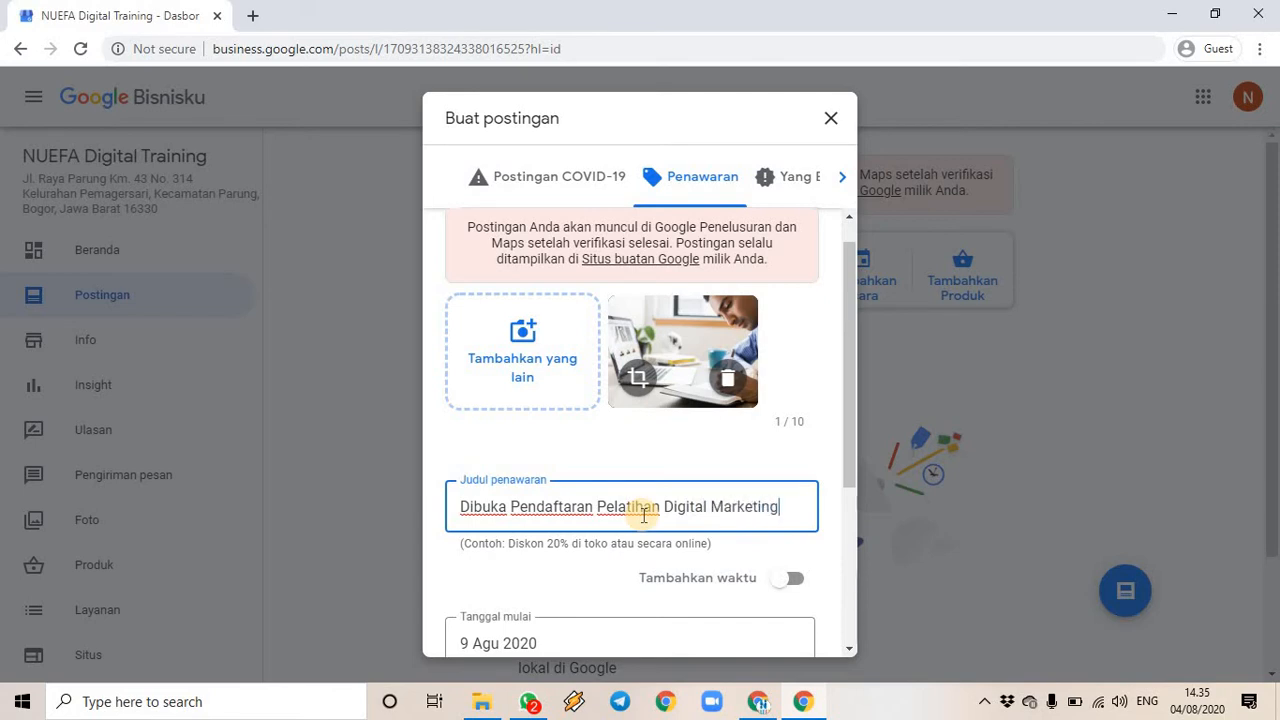
scroll(698, 533, "down", 3)
left_click(750, 625)
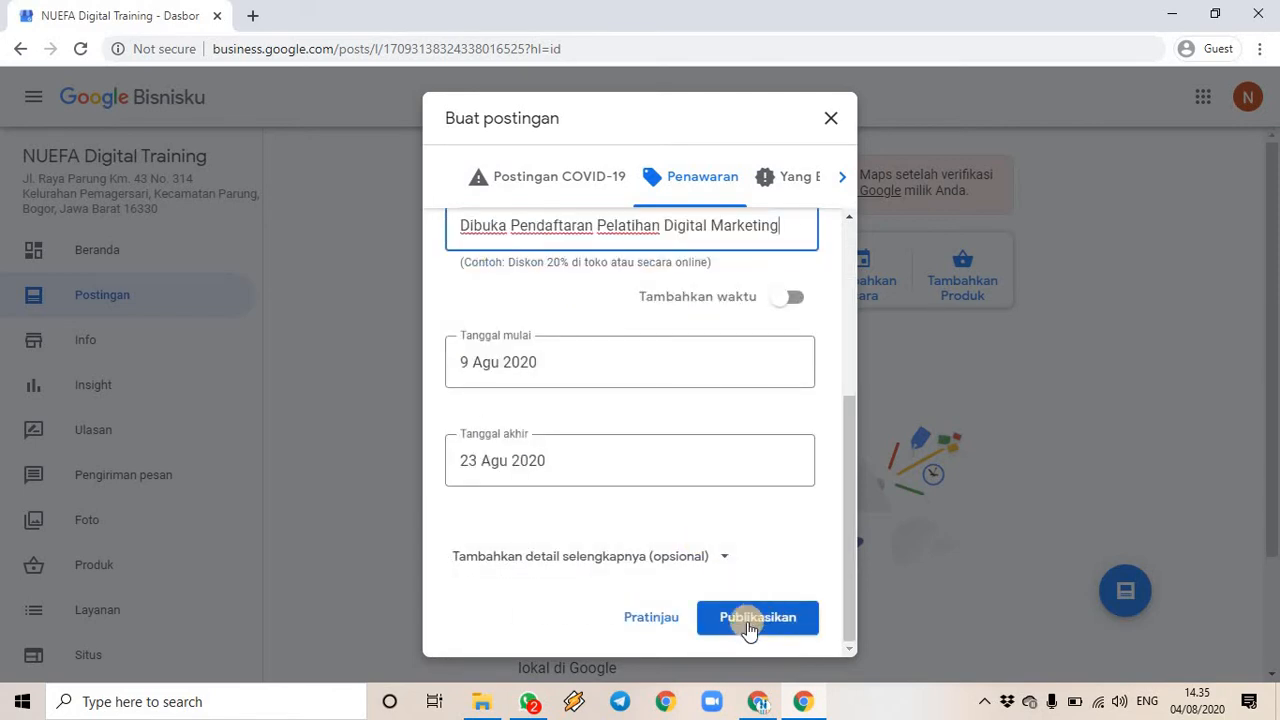
- Preview the offer post, then go back to the post form
left_click(642, 616)
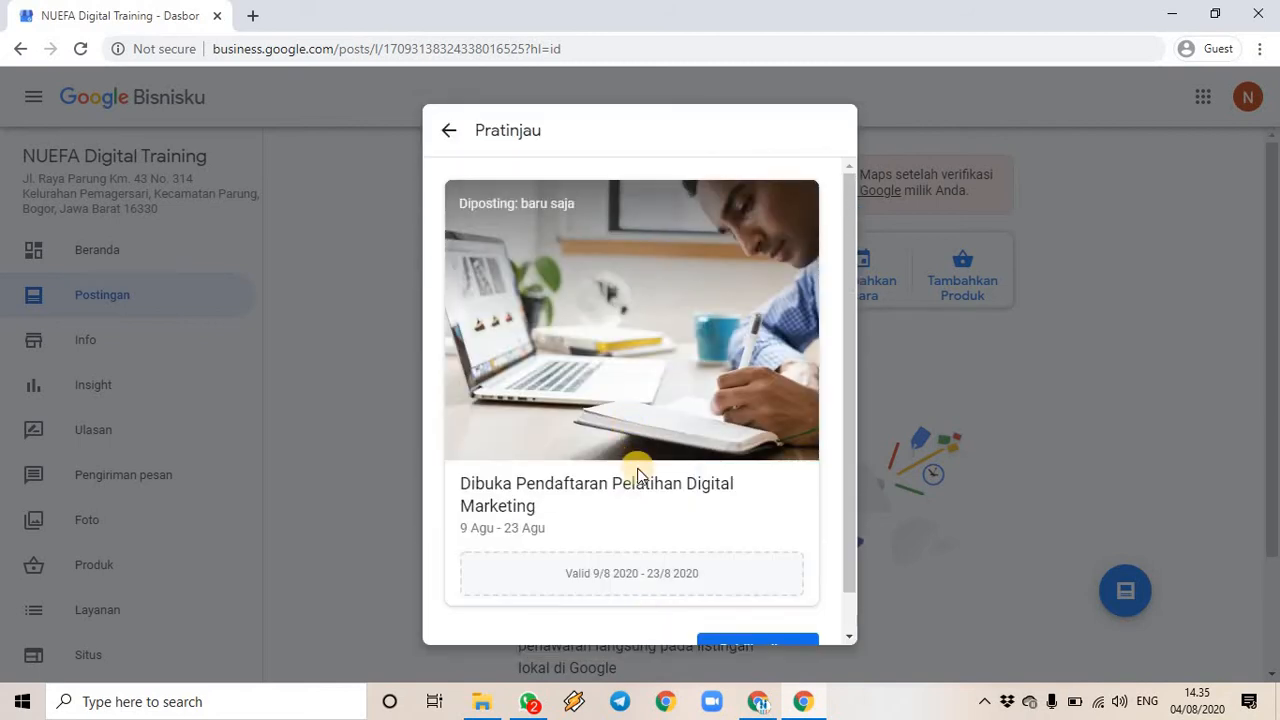
scroll(629, 496, "down", 1)
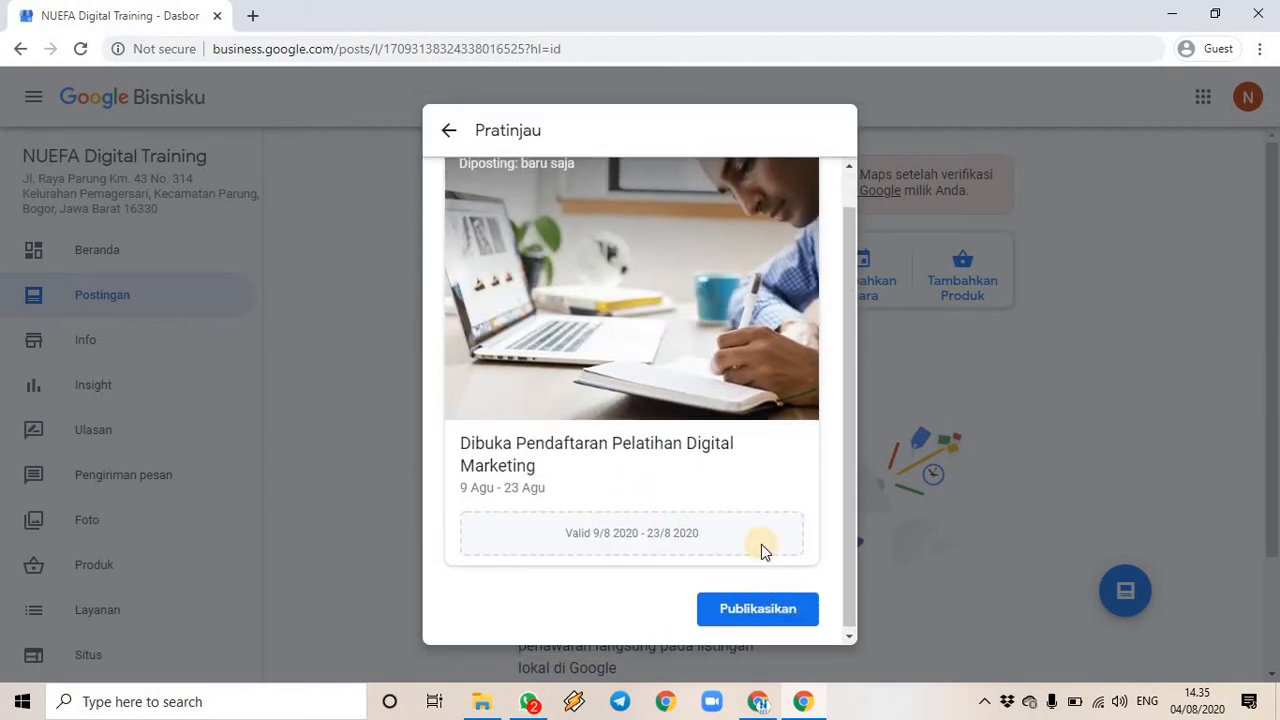
scroll(761, 544, "up", 1)
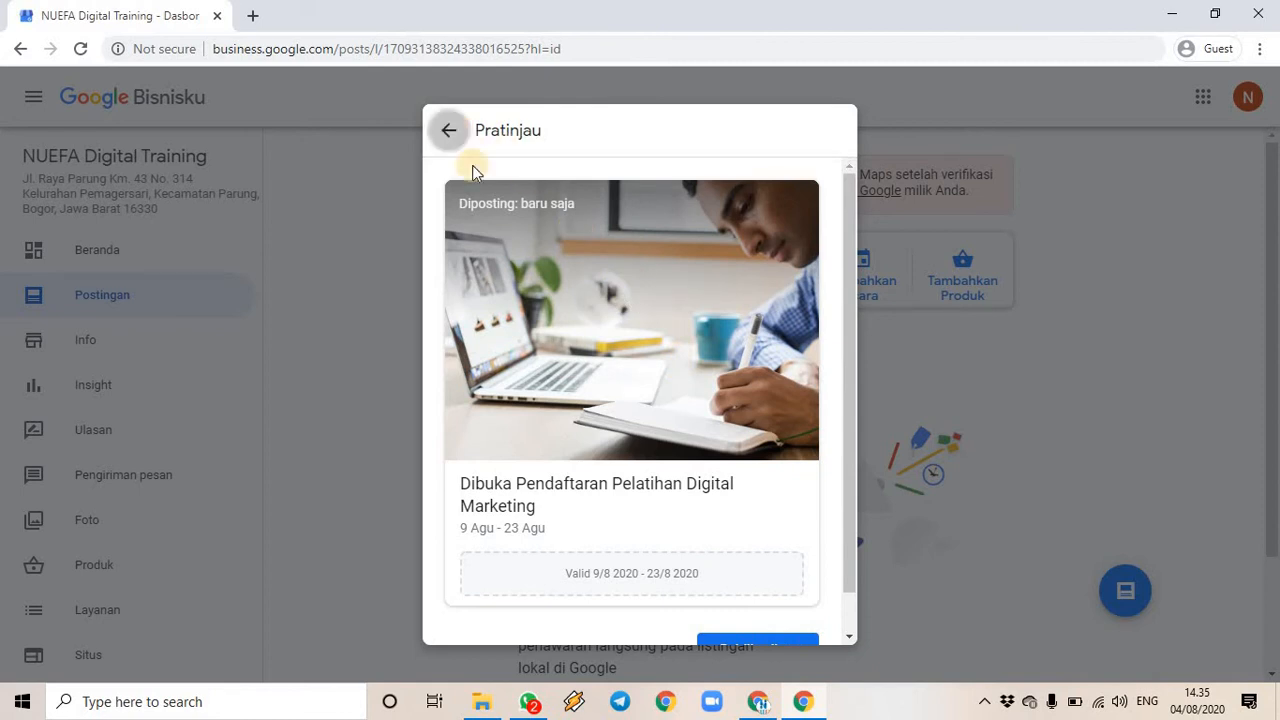
left_click(452, 133)
scroll(760, 560, "down", 4)
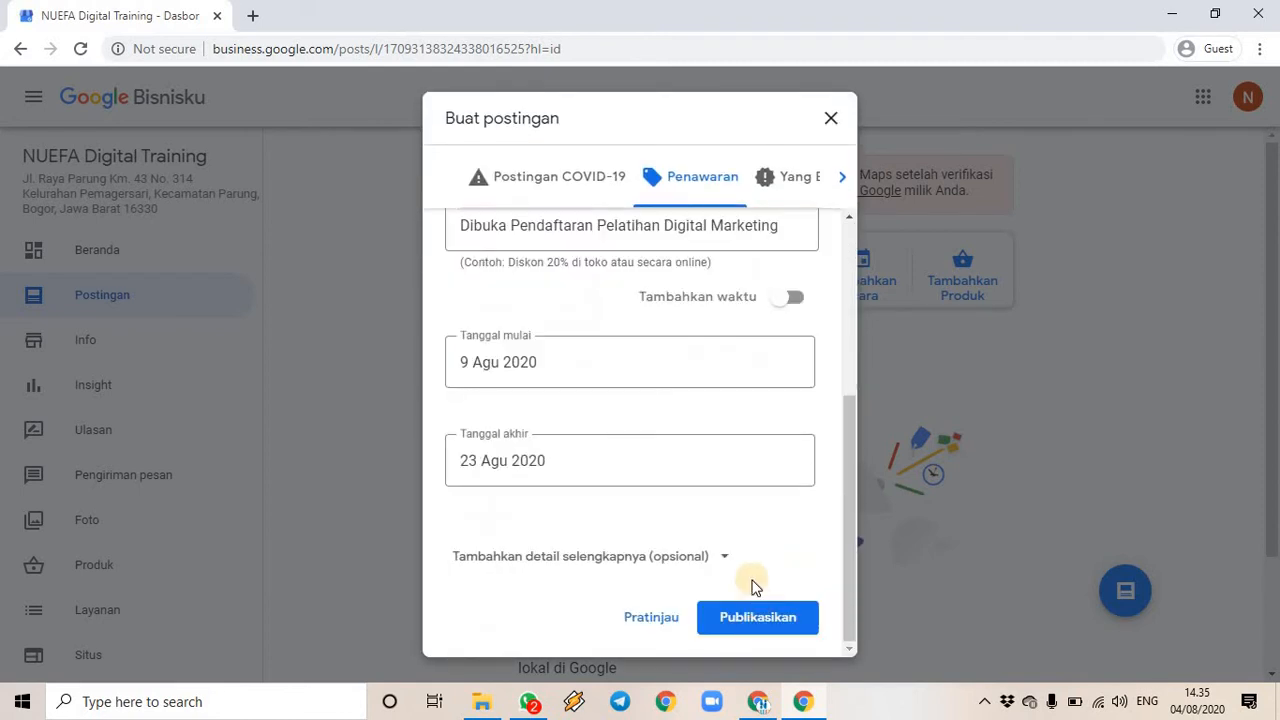
- Expand the extra offer details and publish, leaving coupon code, redemption link and terms empty
left_click(737, 560)
scroll(789, 520, "down", 3)
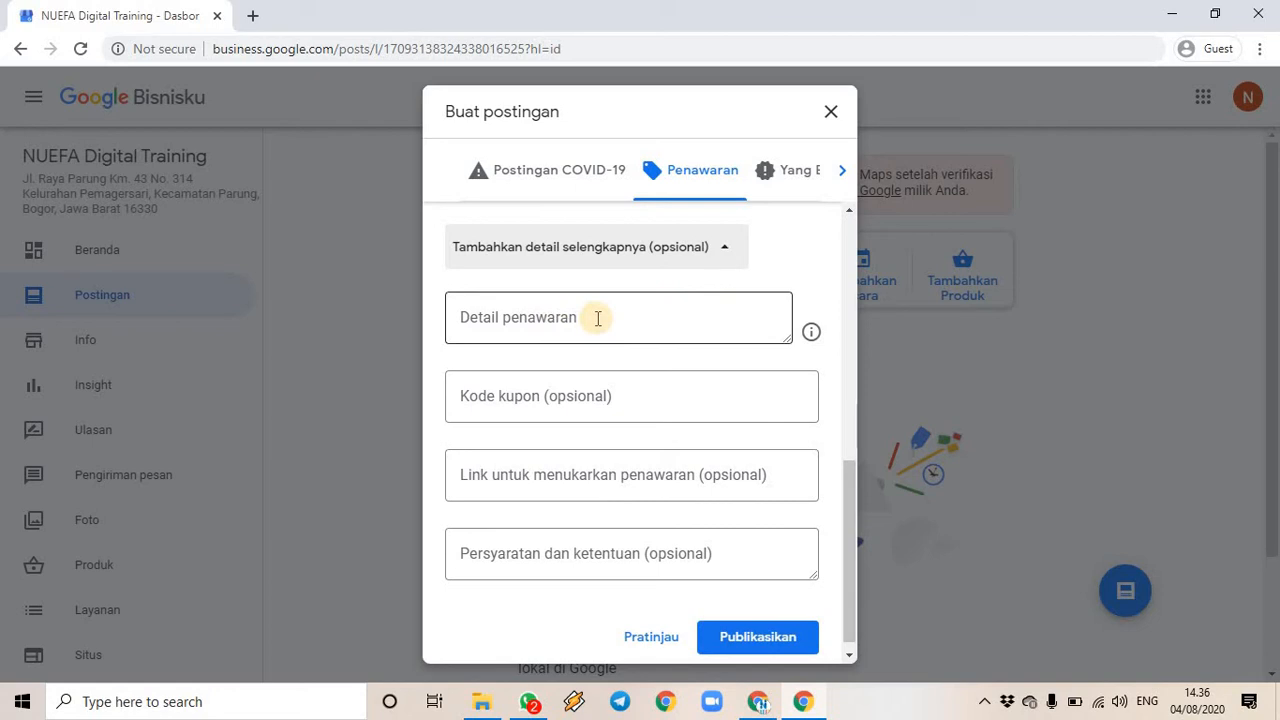
left_click(633, 408)
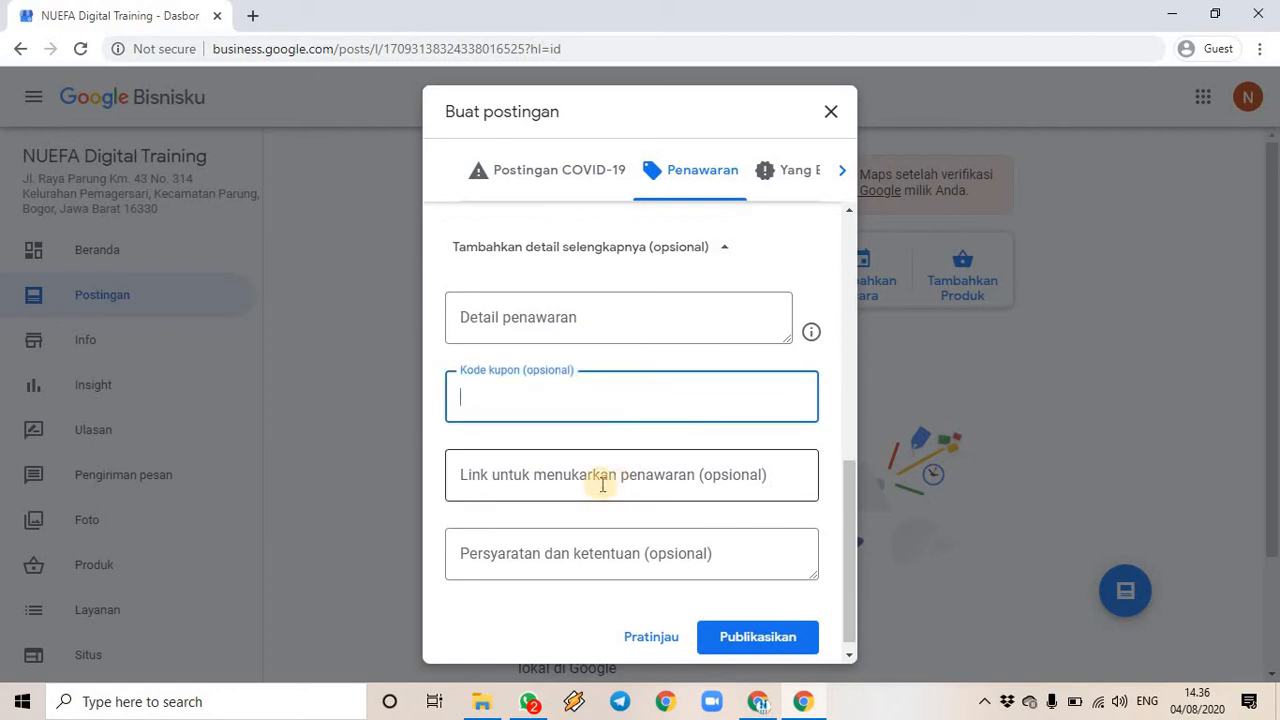
left_click(674, 476)
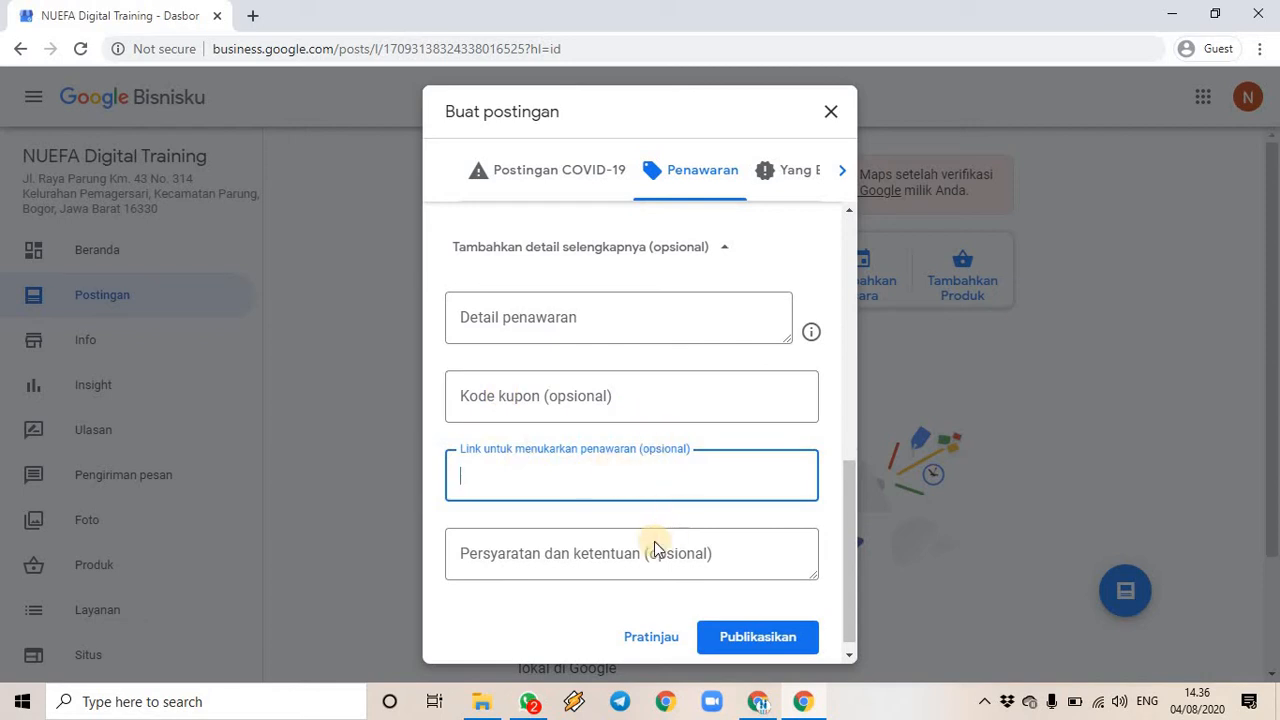
left_click(513, 555)
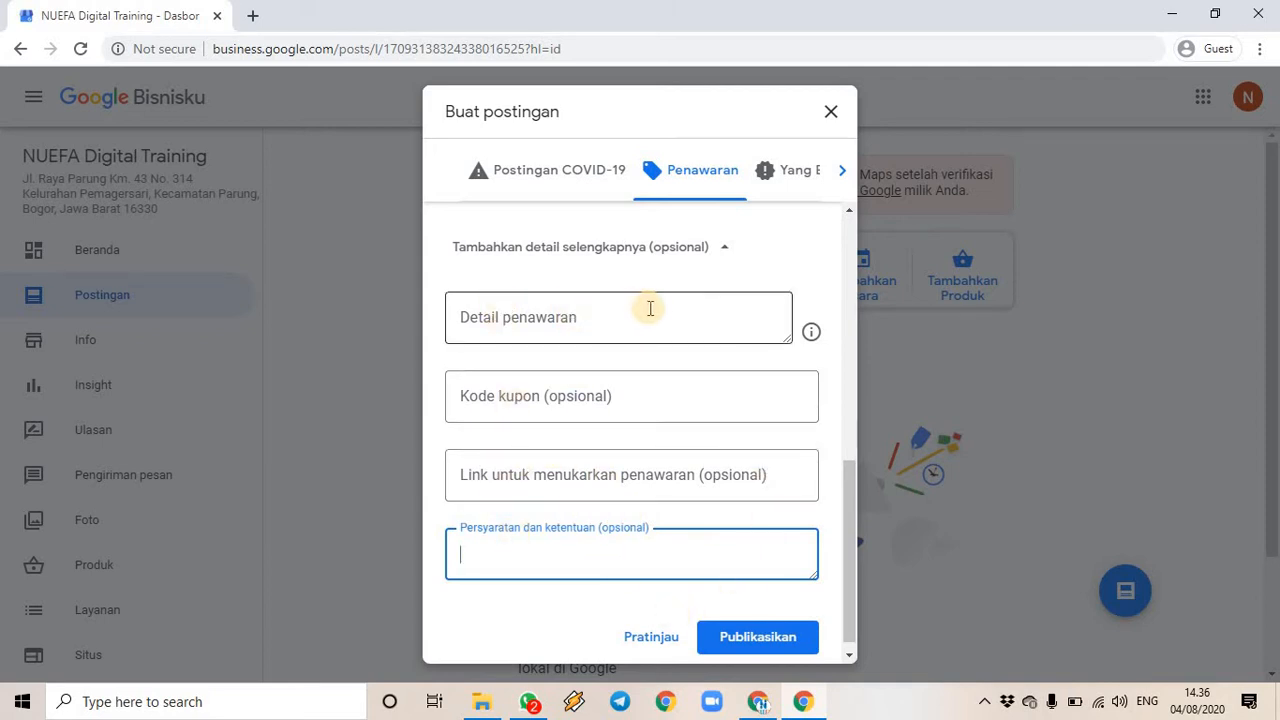
left_click(516, 475)
left_click(508, 558)
left_click(497, 382)
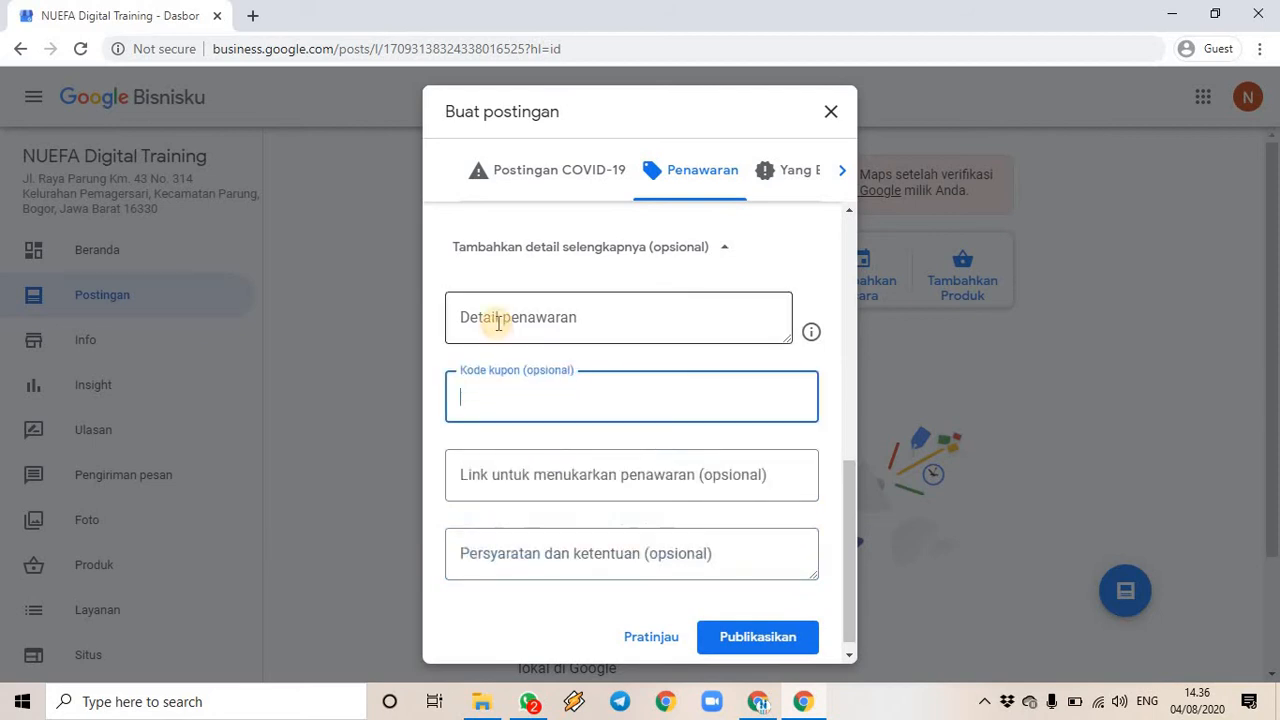
left_click(775, 648)
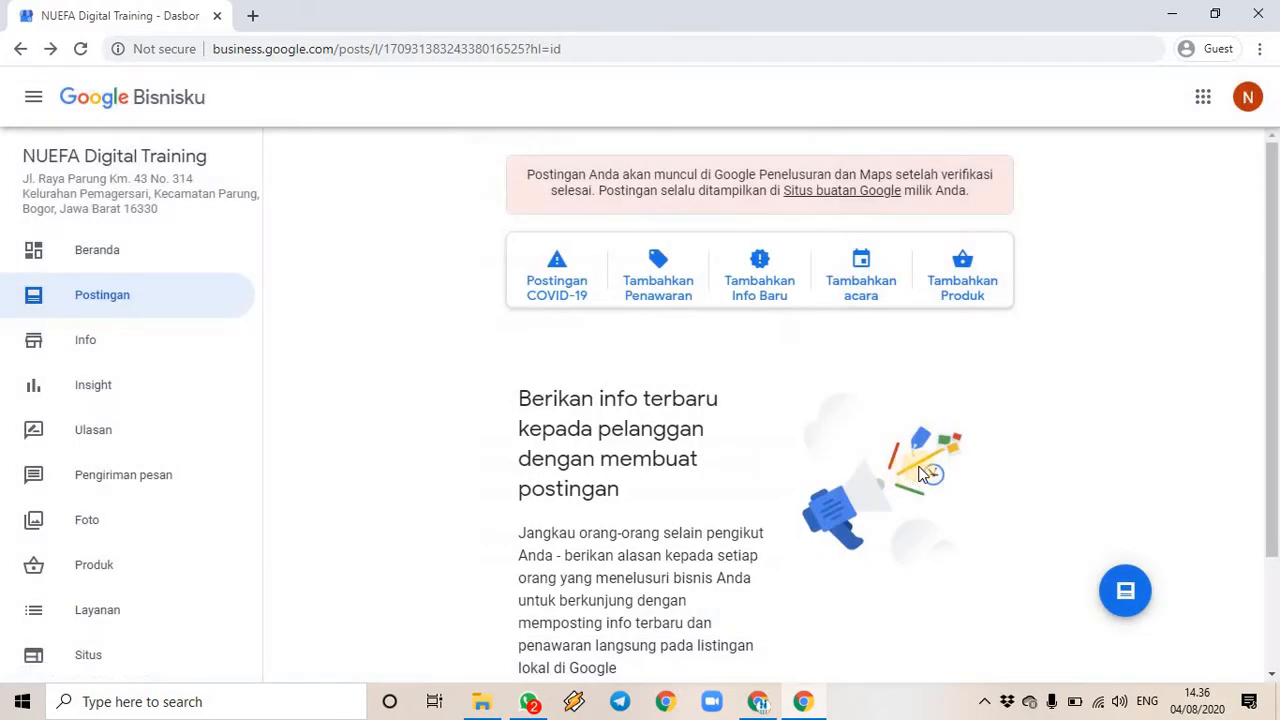
- Scroll the Postingan list to view the published Digital Marketing offer card, valid 9/8–23/8/2020
scroll(1043, 480, "down", 3)
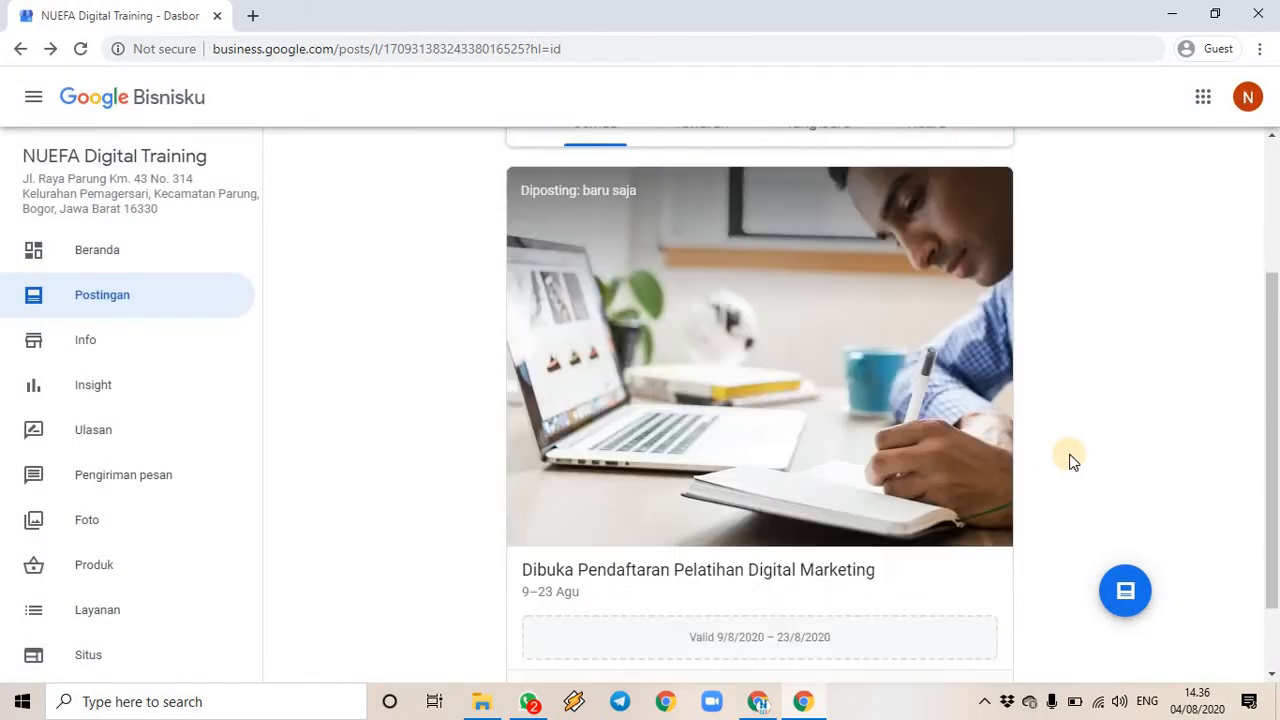
scroll(710, 383, "up", 2)
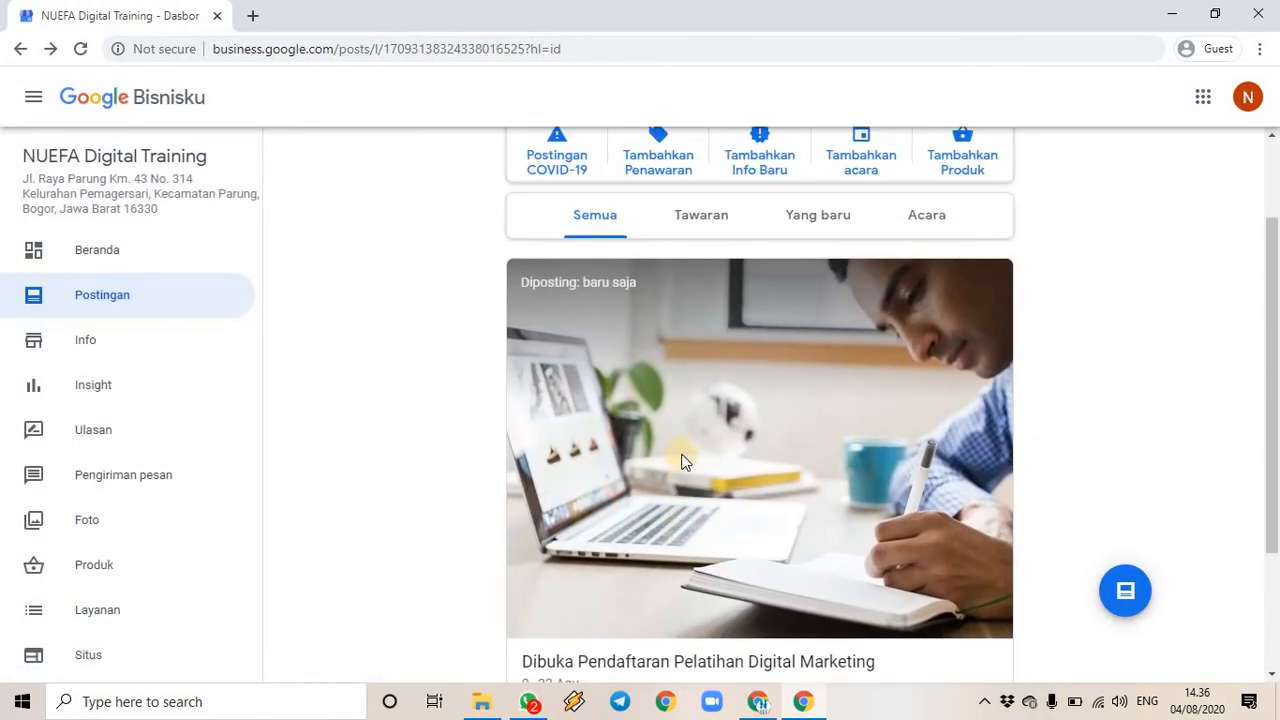
scroll(680, 457, "down", 2)
scroll(760, 560, "down", 1)
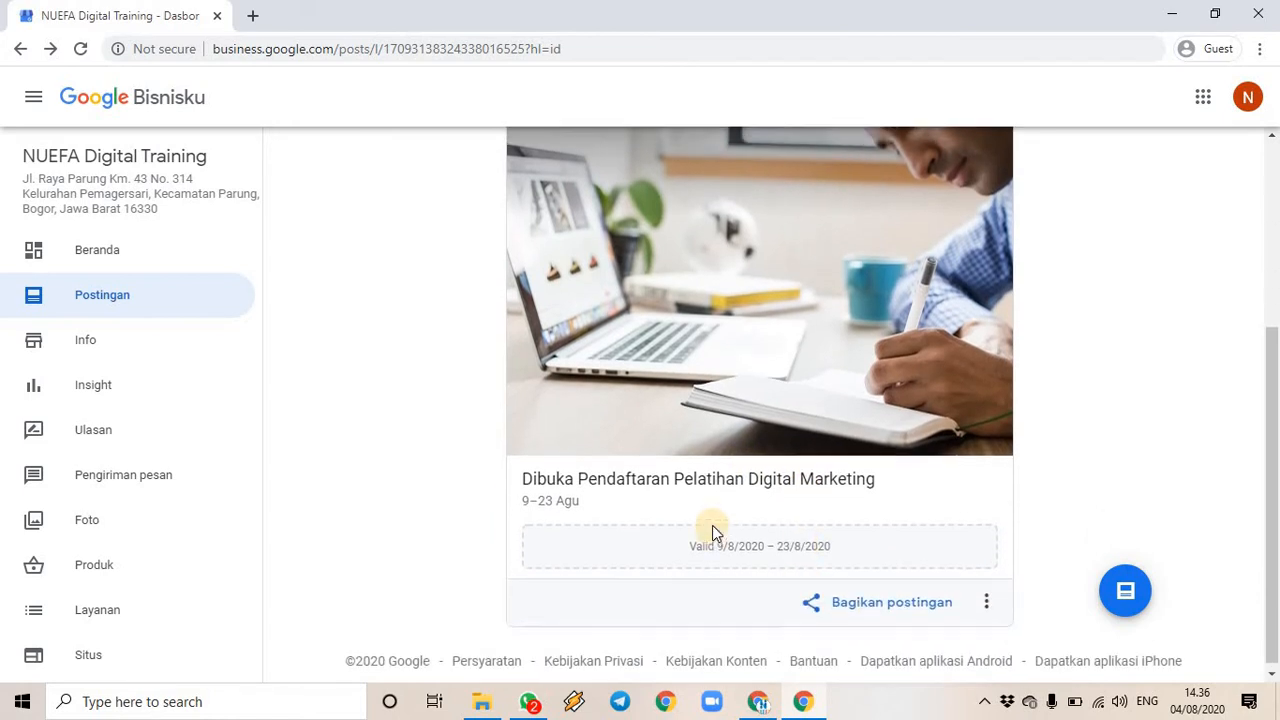
scroll(705, 500, "up", 4)
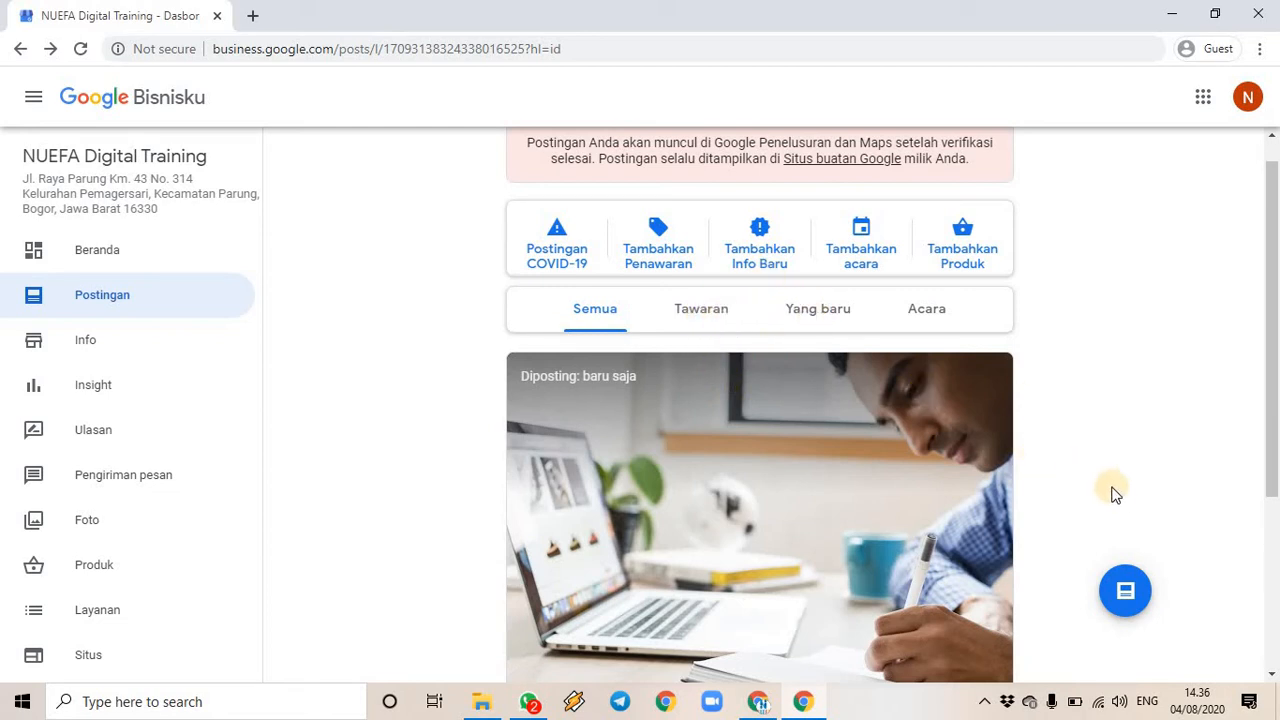
- Write an update post announcing LPK NUEFA Digital's certified Digital Marketing training and inviting registration
left_click(770, 260)
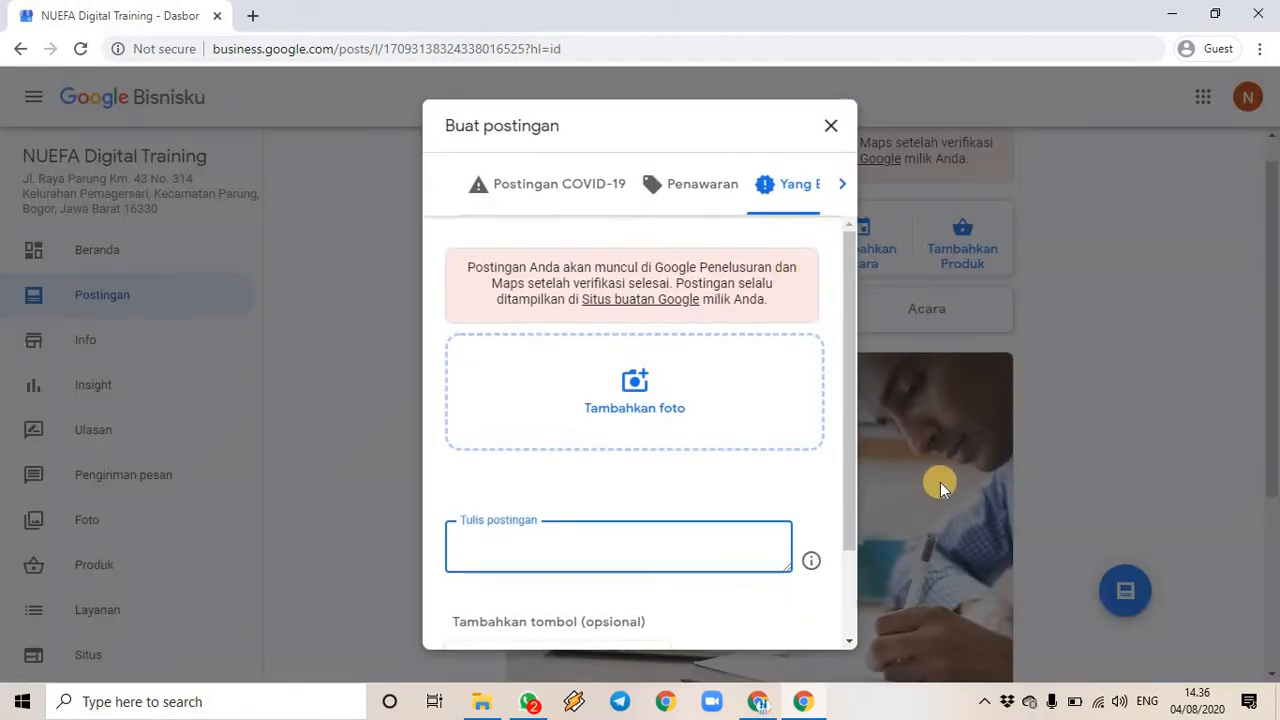
scroll(680, 549, "down", 2)
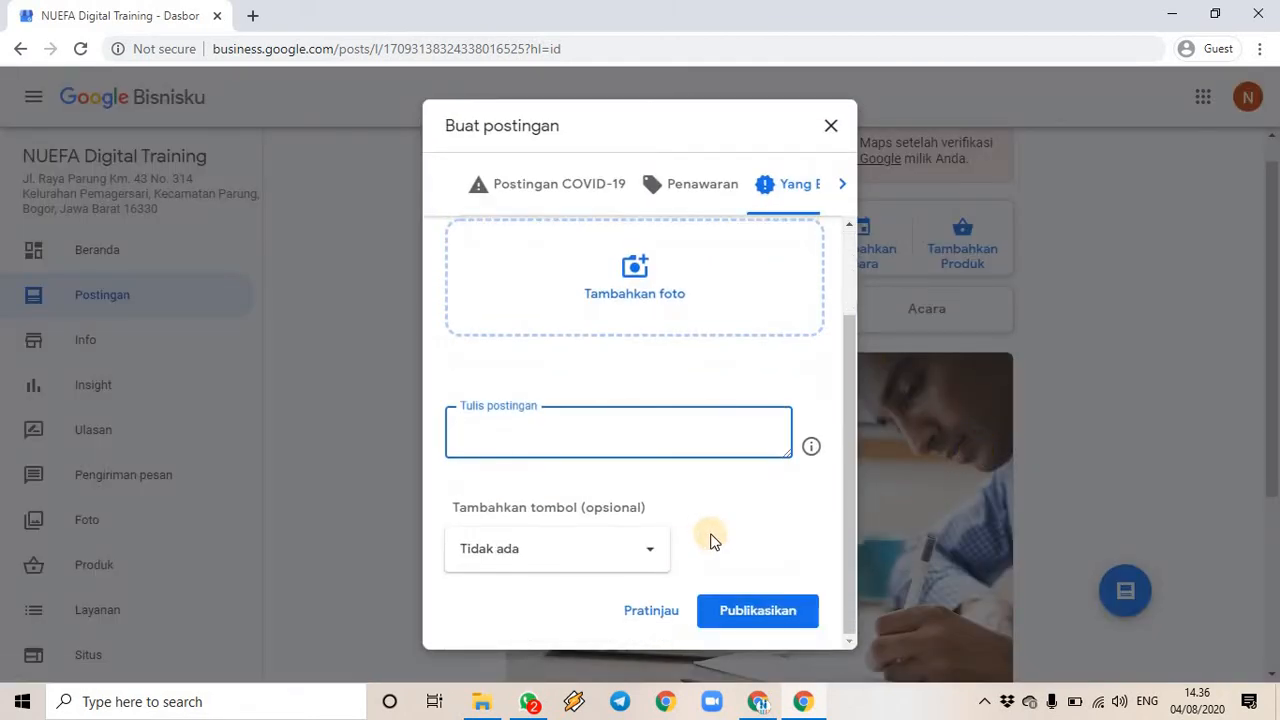
scroll(717, 499, "up", 2)
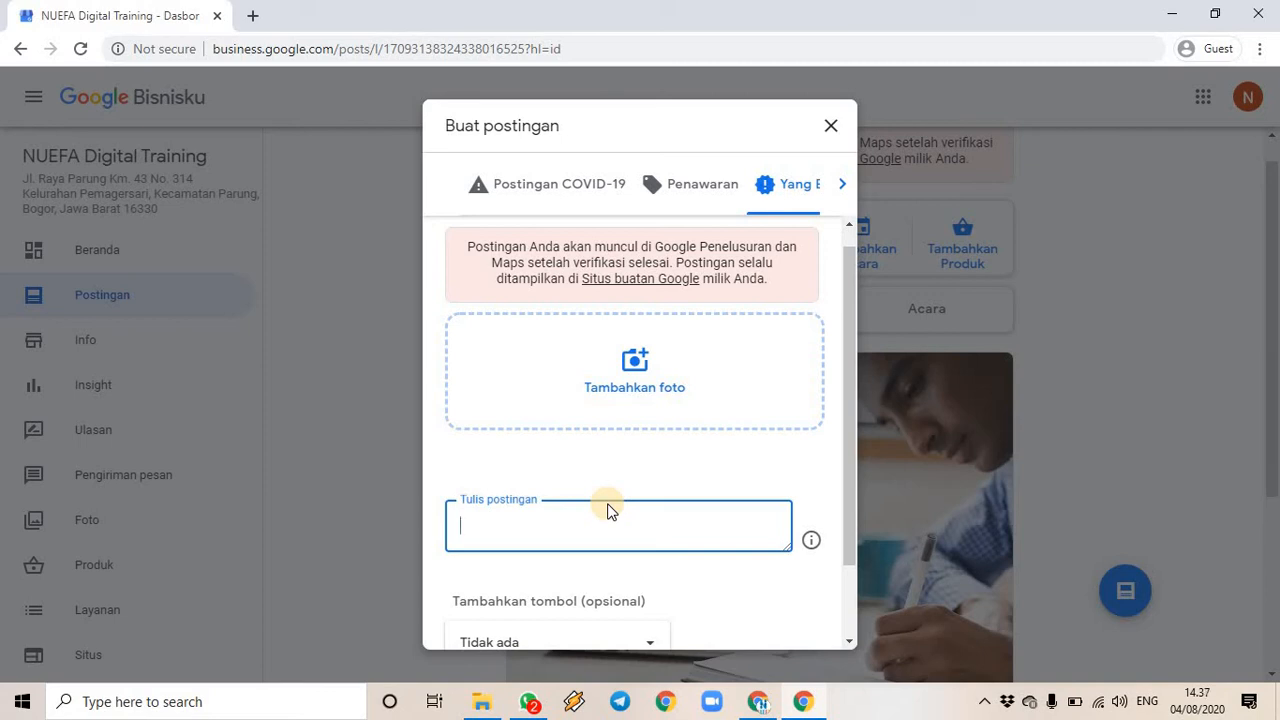
type("Telah hadir di")
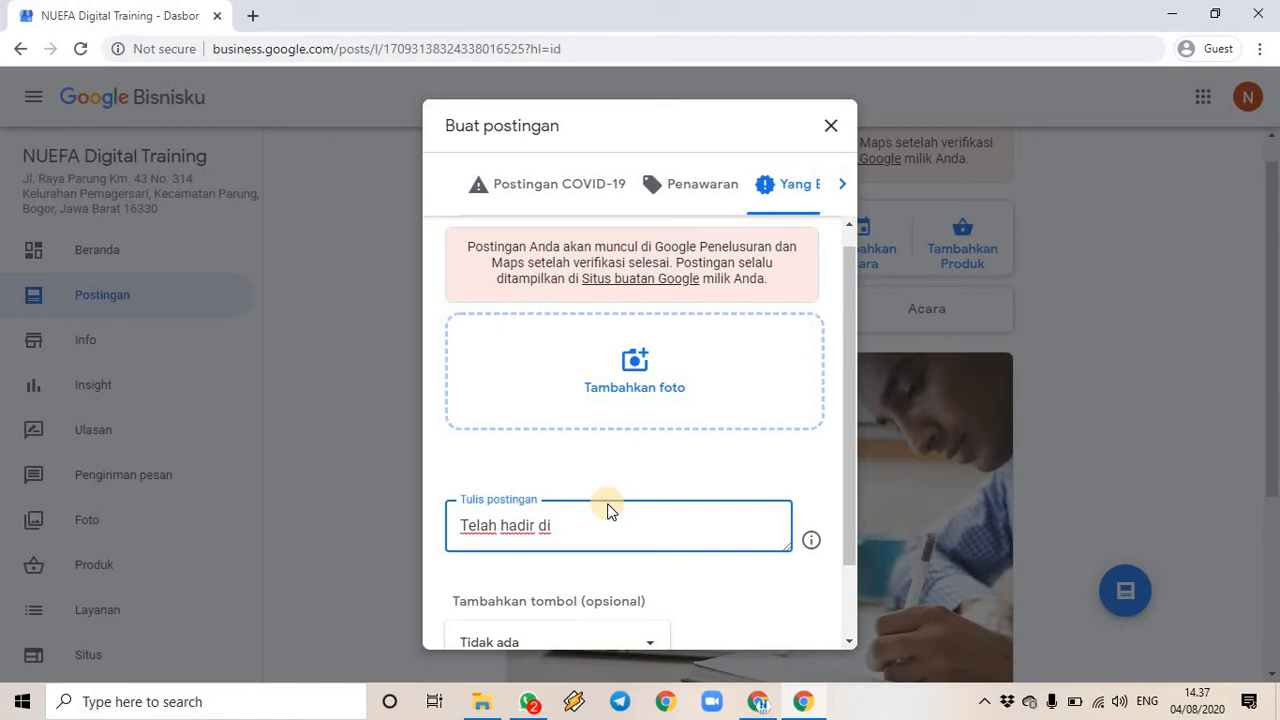
type(" kota")
type("ah Lemaba")
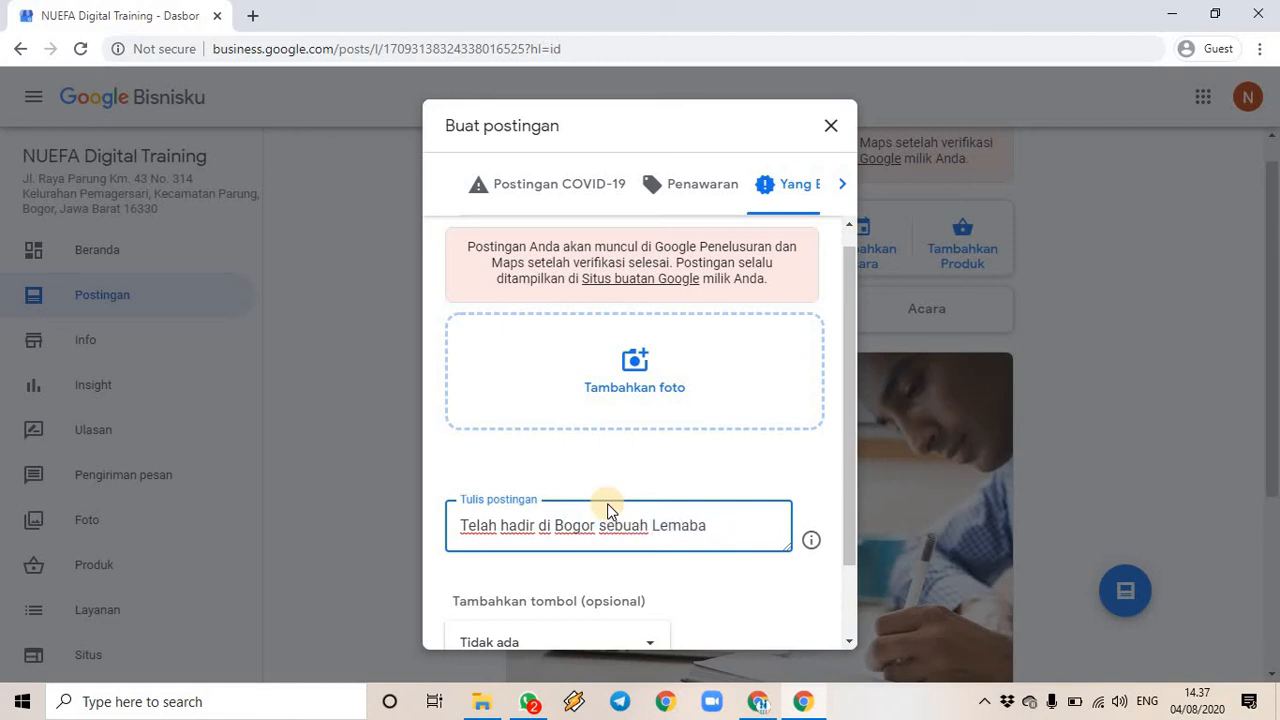
key("BackSpace")
key("BackSpace")
key("BackSpace")
type("baga Pelatiha")
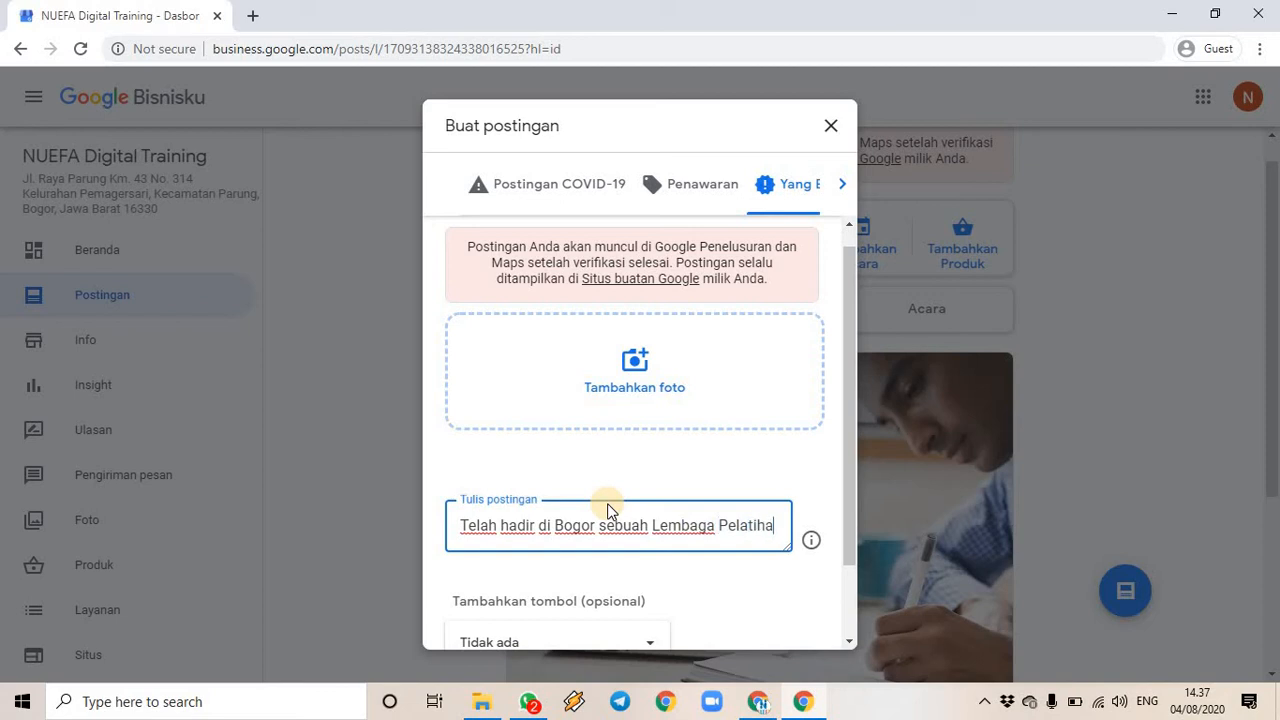
type("n KEr")
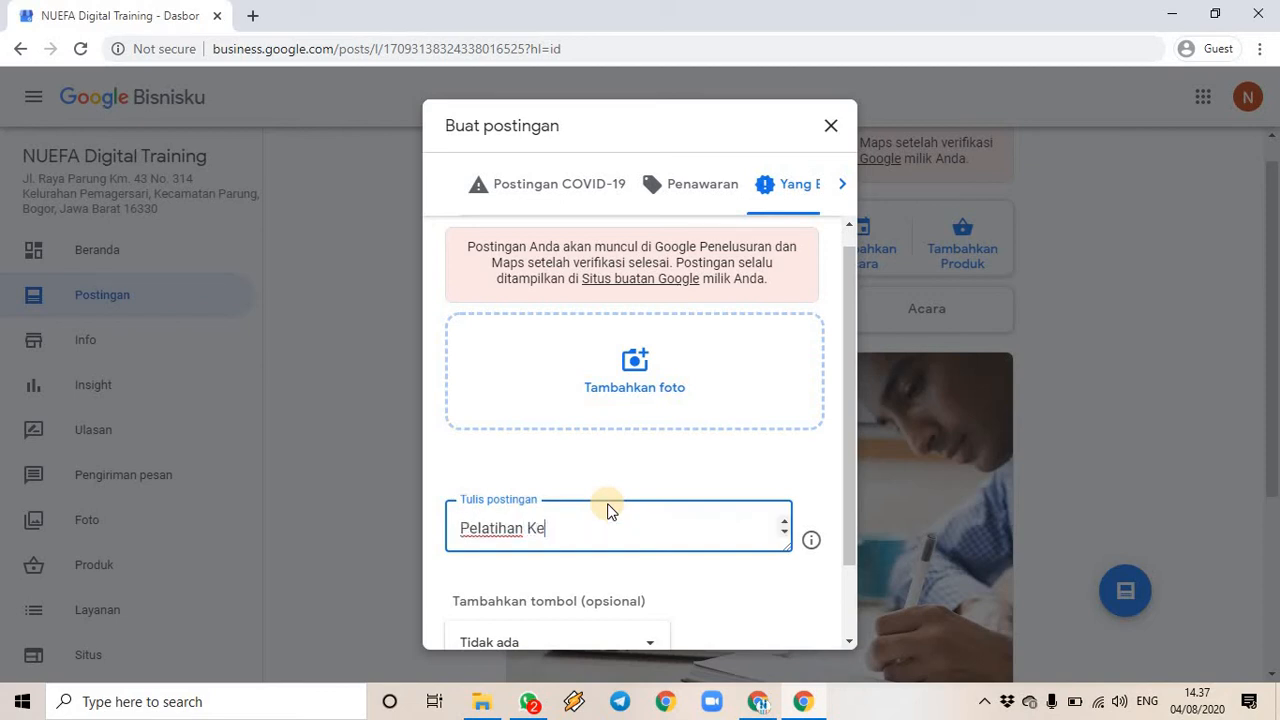
type("ja (LPK) NUEFA Digital Training")
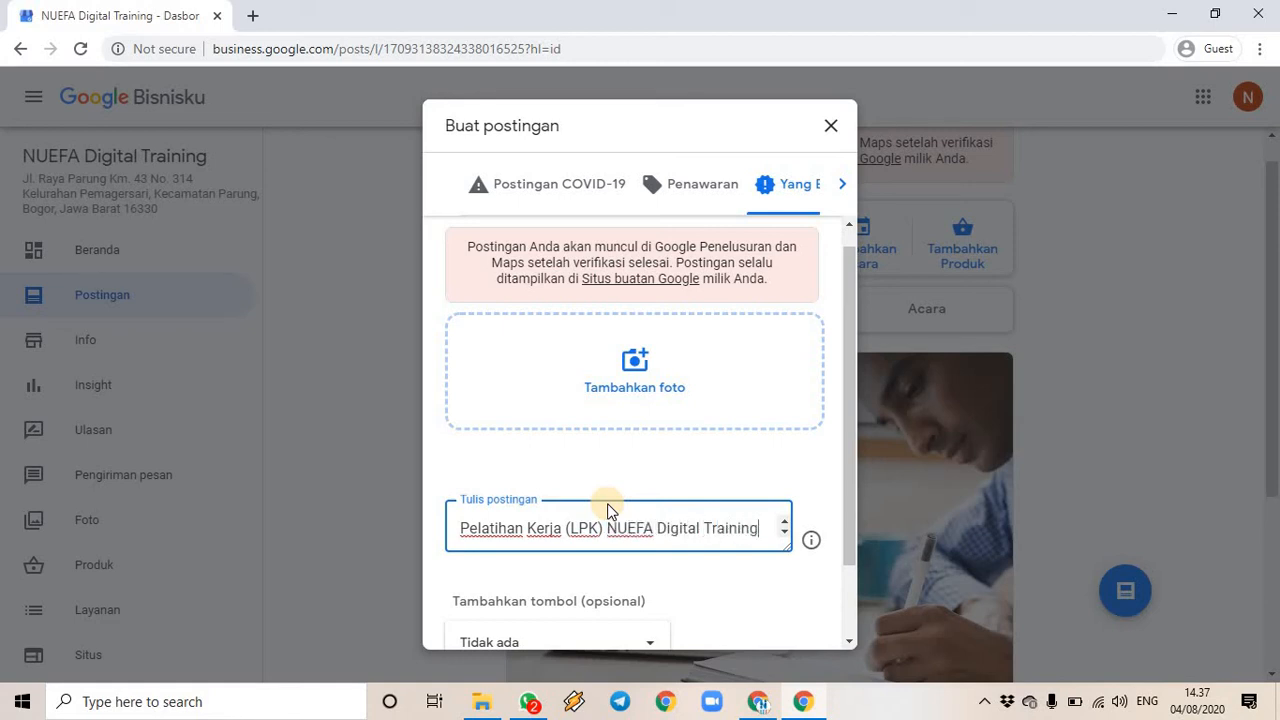
key("ctrl+a")
type("y")
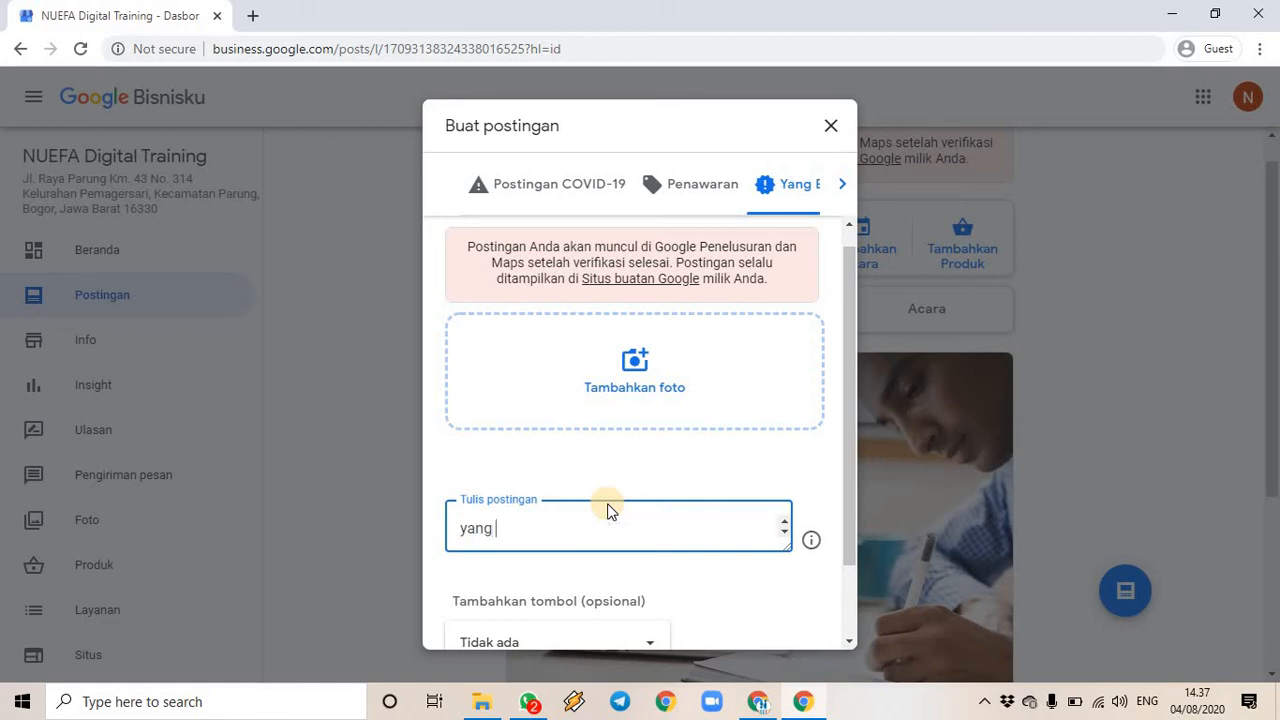
type("ang siap memberikan")
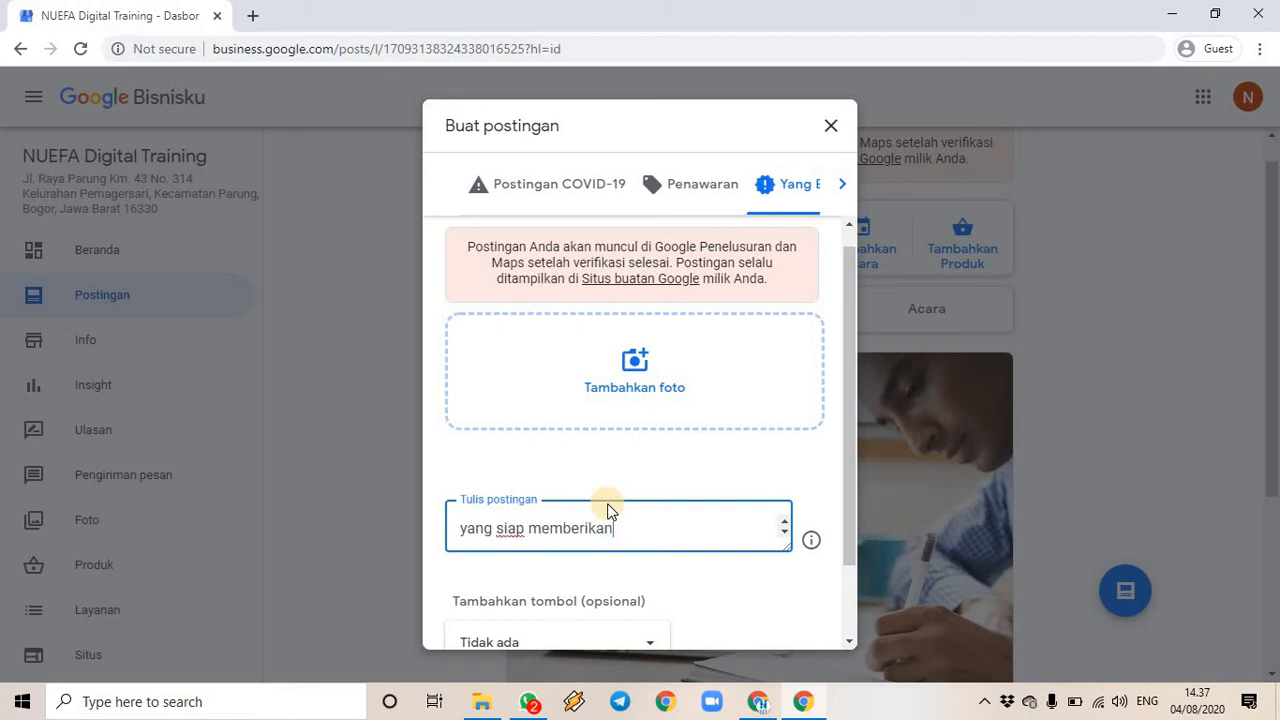
type(" pelatihan Digital M")
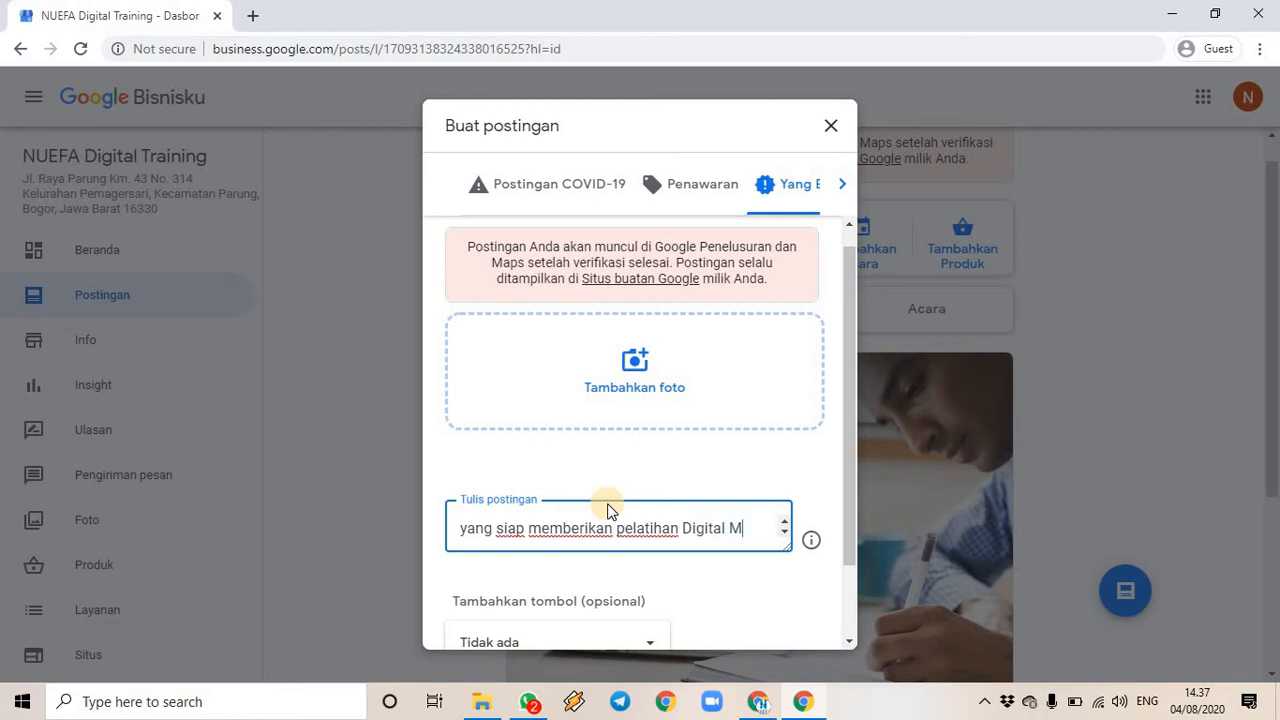
type("arketing ber")
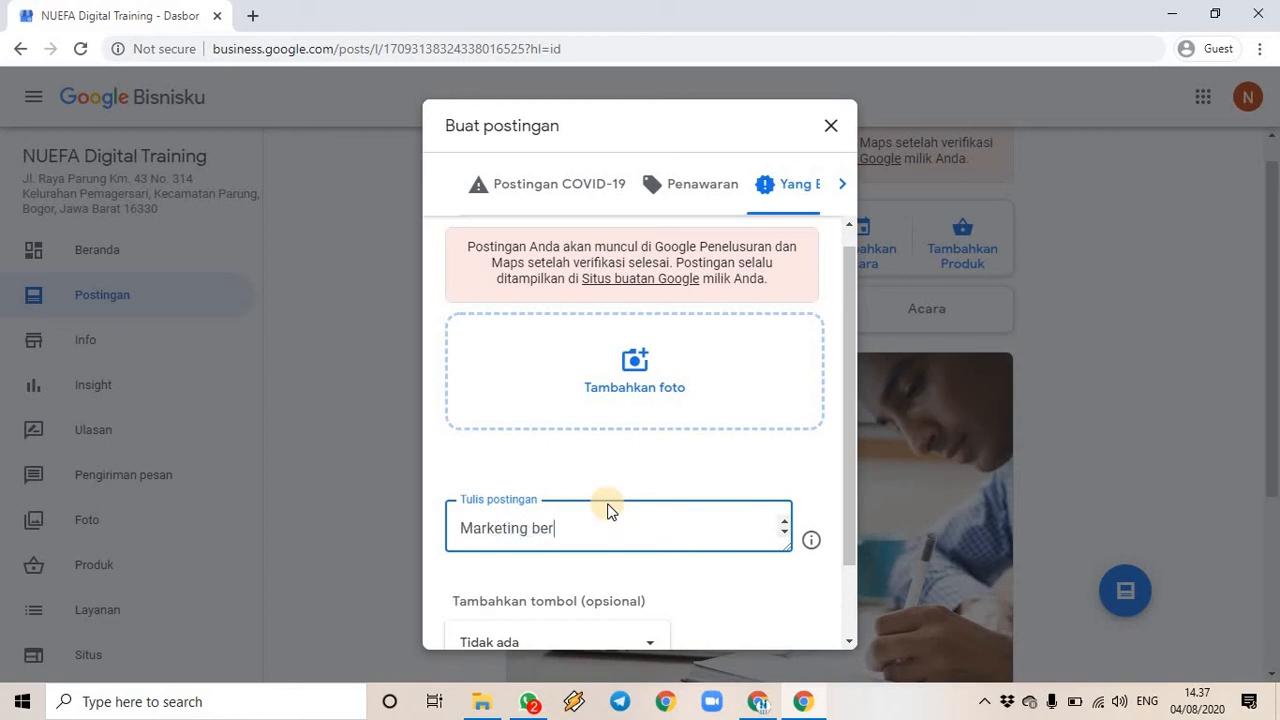
type("sertifikat. Segera daftarkan ")
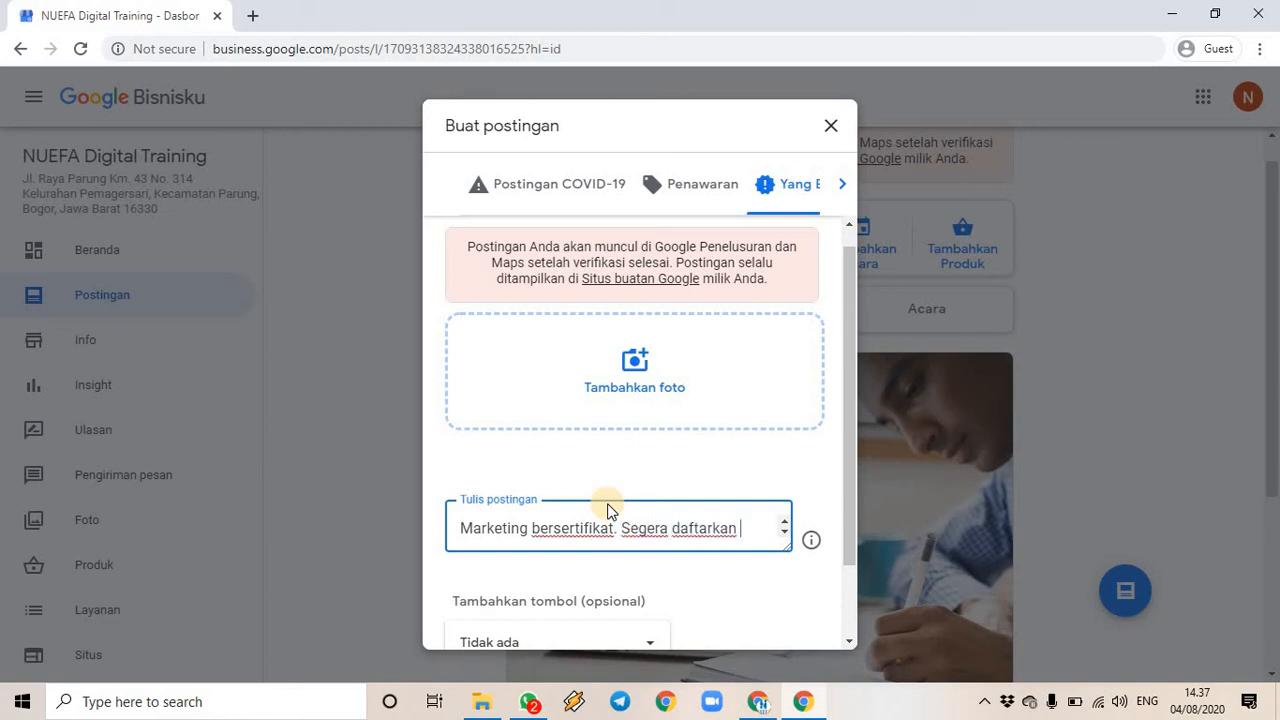
type("diri Anda")
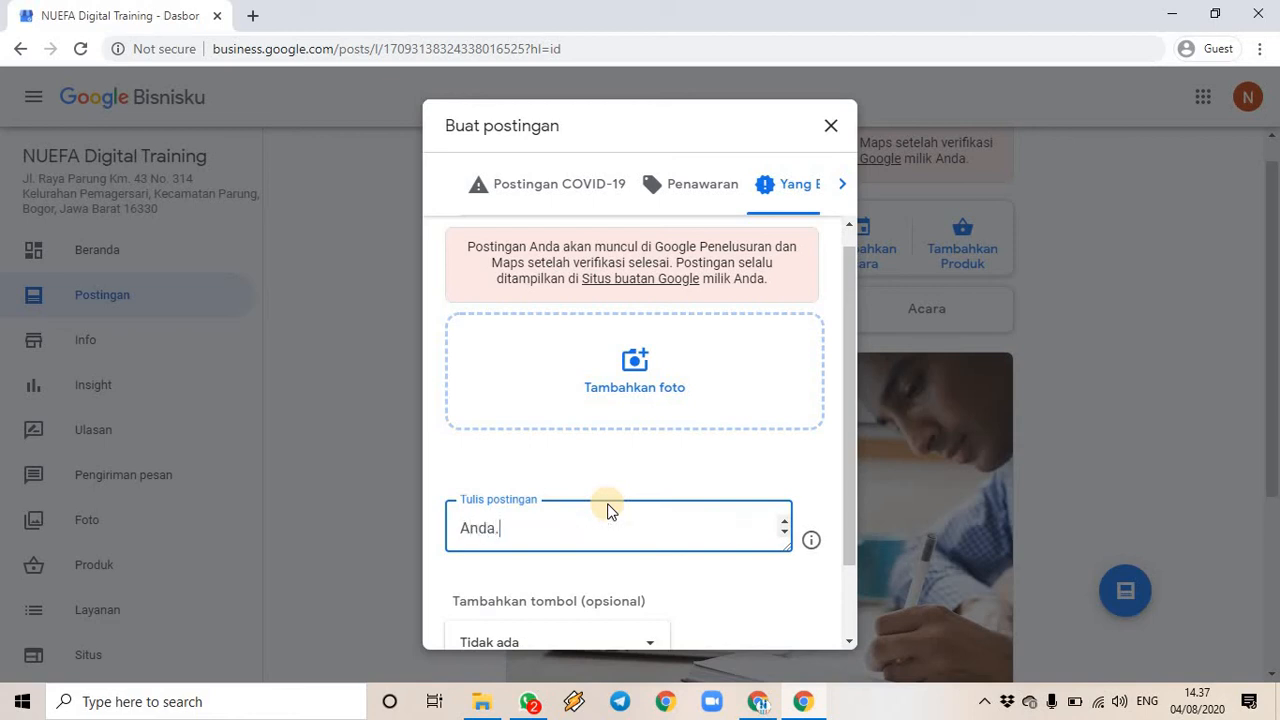
scroll(640, 558, "down", 2)
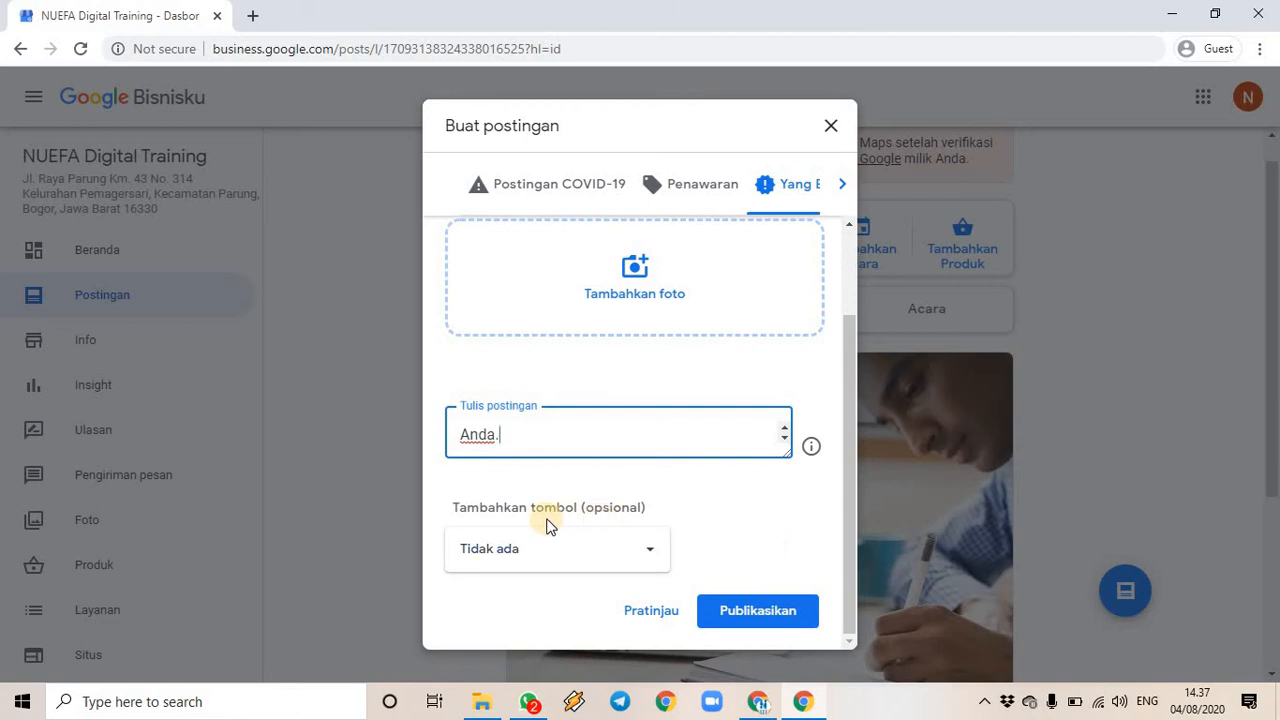
- Choose Daftar as the post's button and start entering its link
left_click(650, 556)
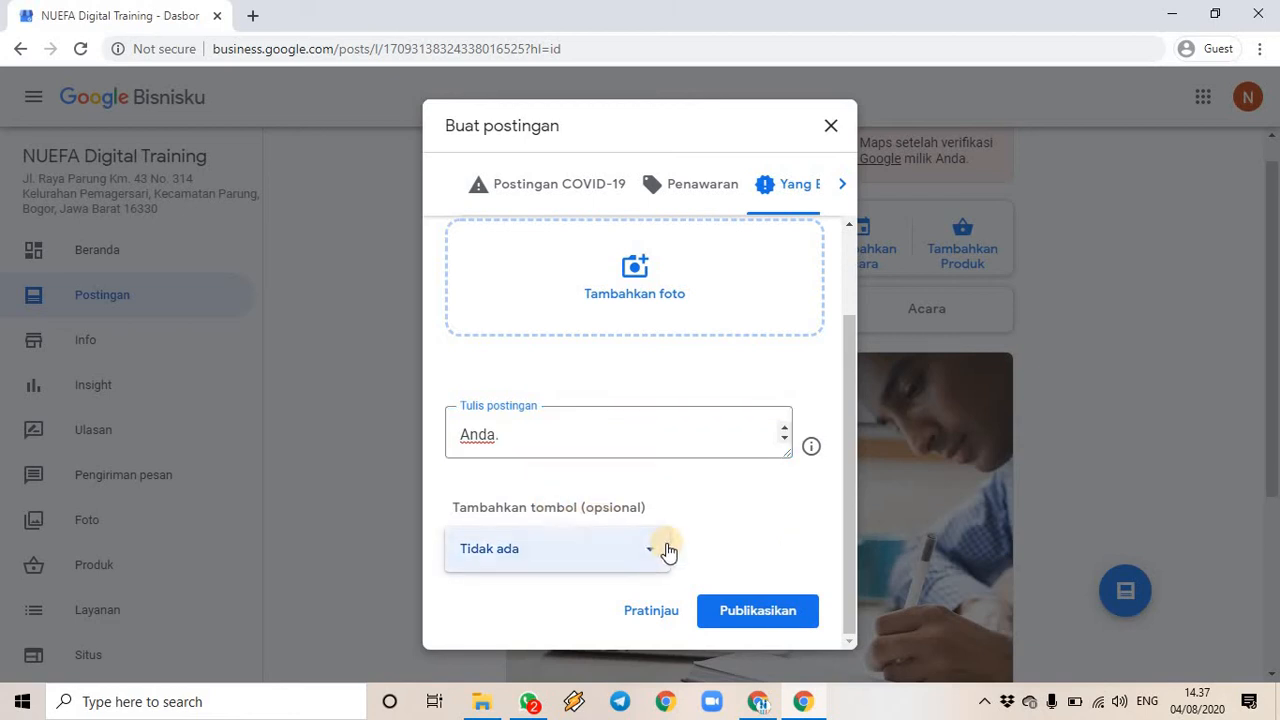
left_click(700, 548)
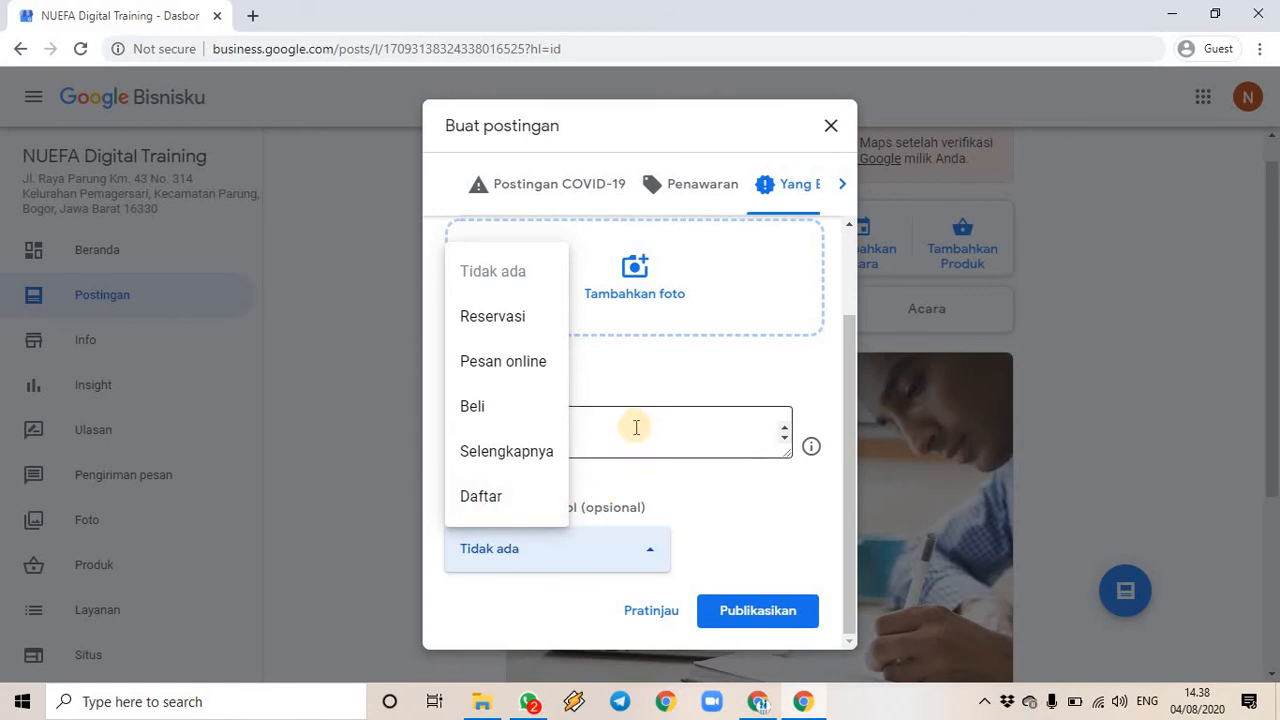
left_click(502, 500)
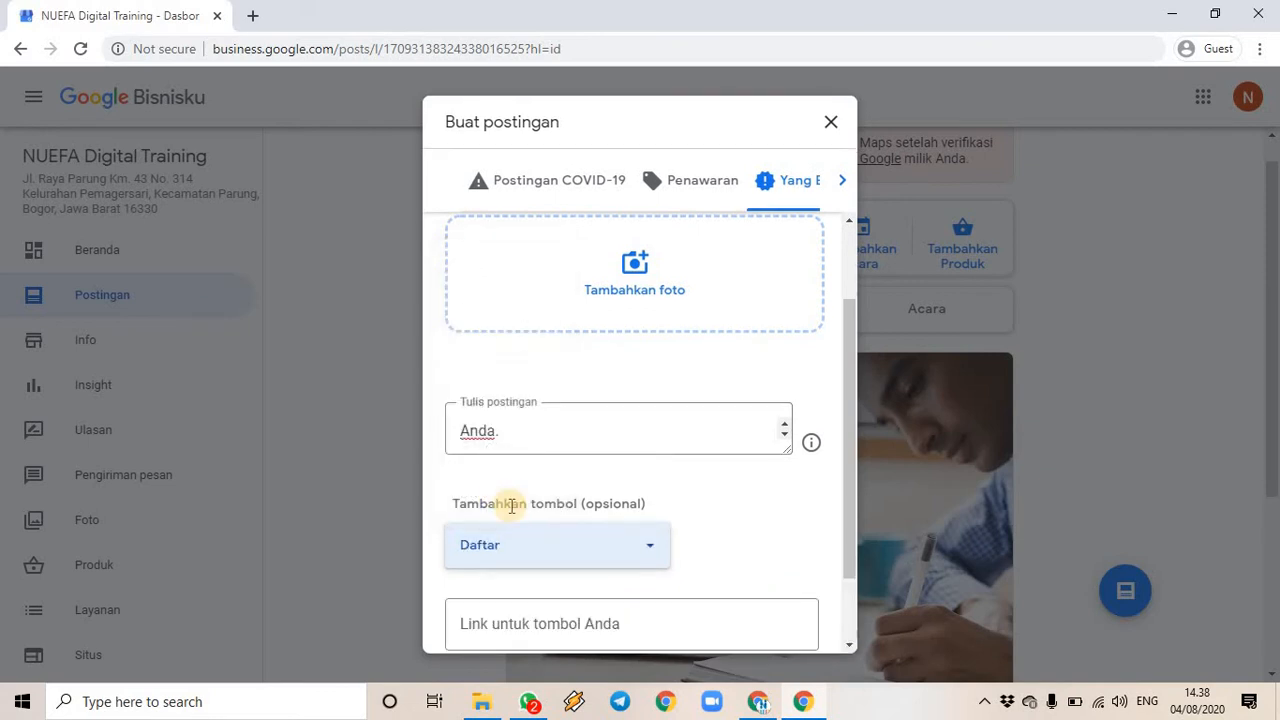
scroll(765, 540, "down", 1)
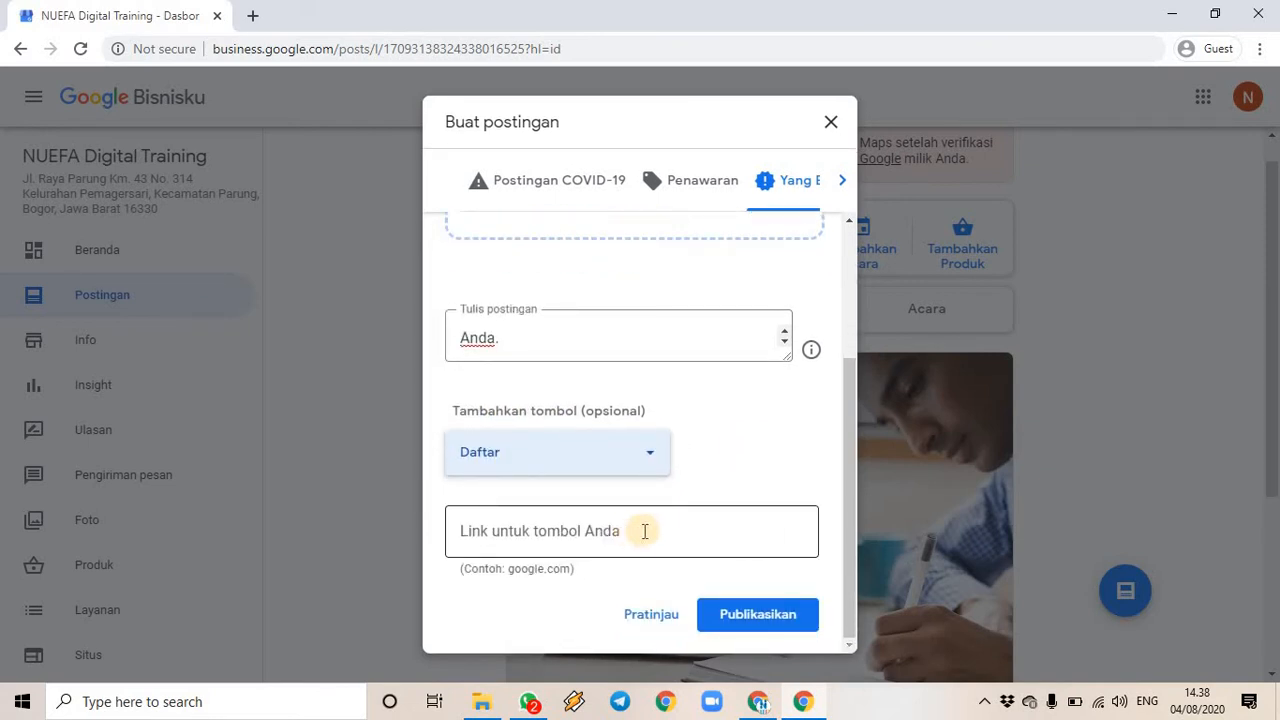
left_click(644, 531)
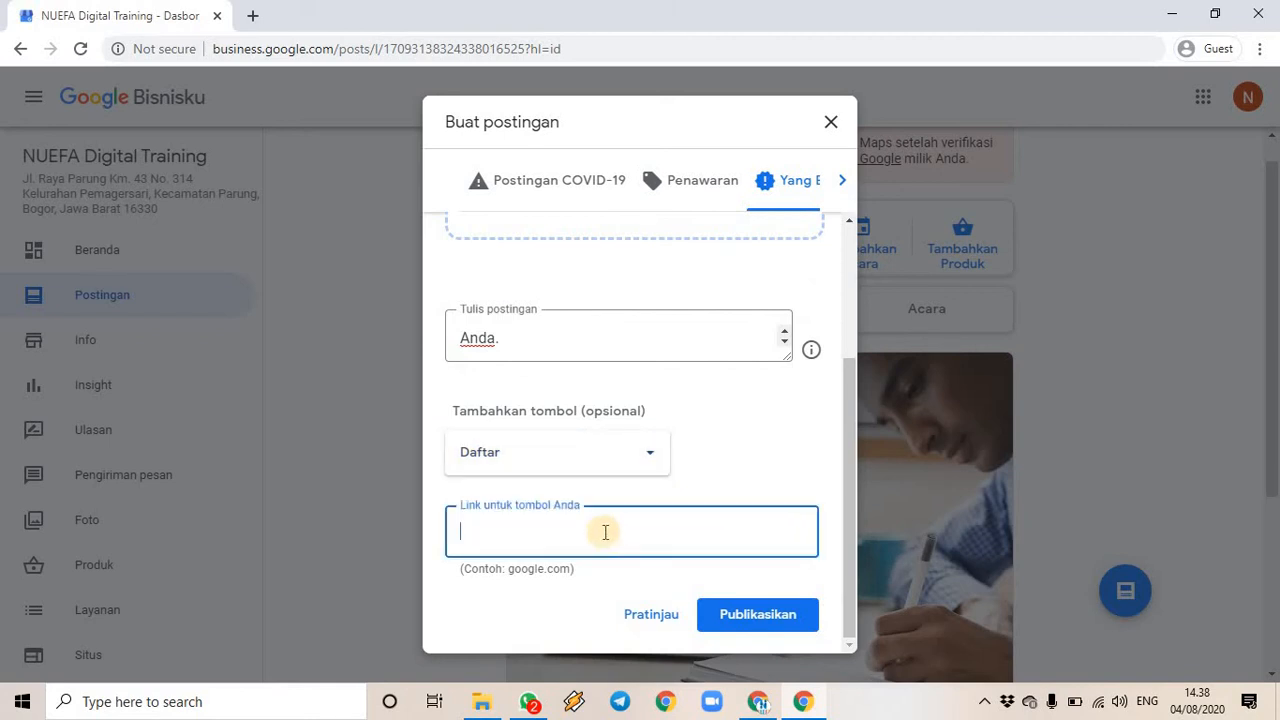
left_click(250, 18)
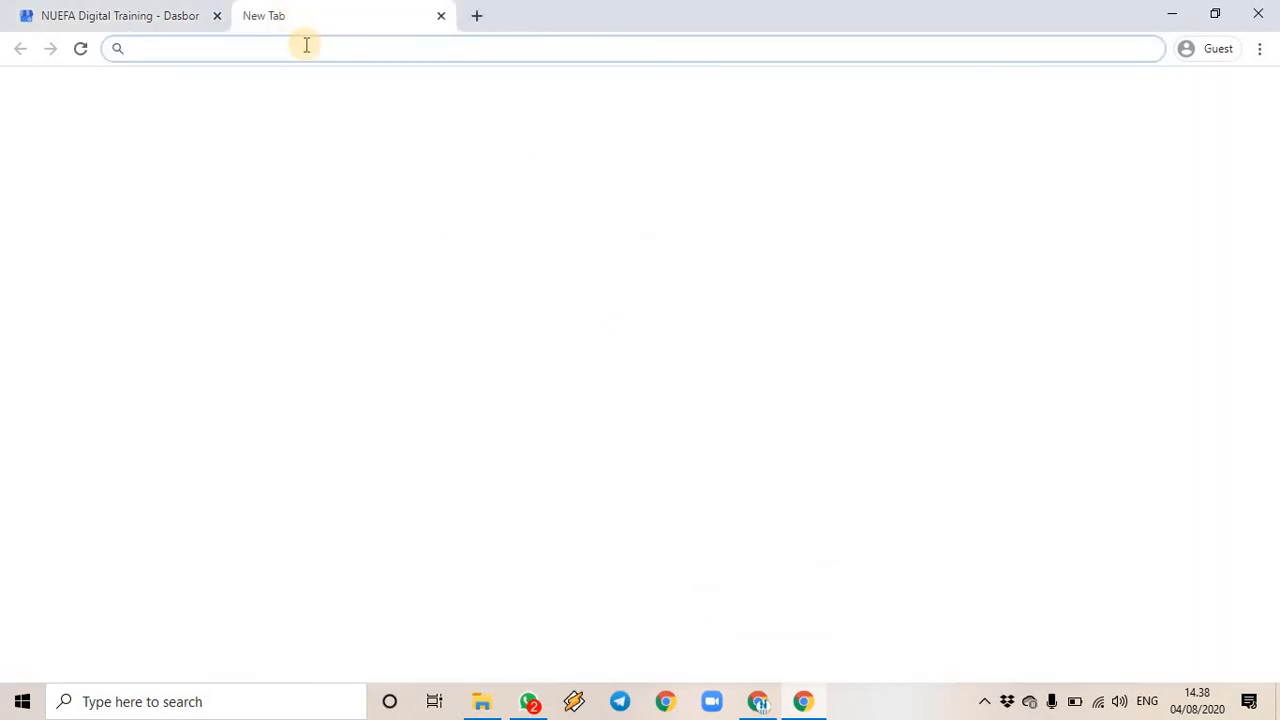
- Go to drive.google.com in the new tab, correcting the typos in the address
type("drive.c")
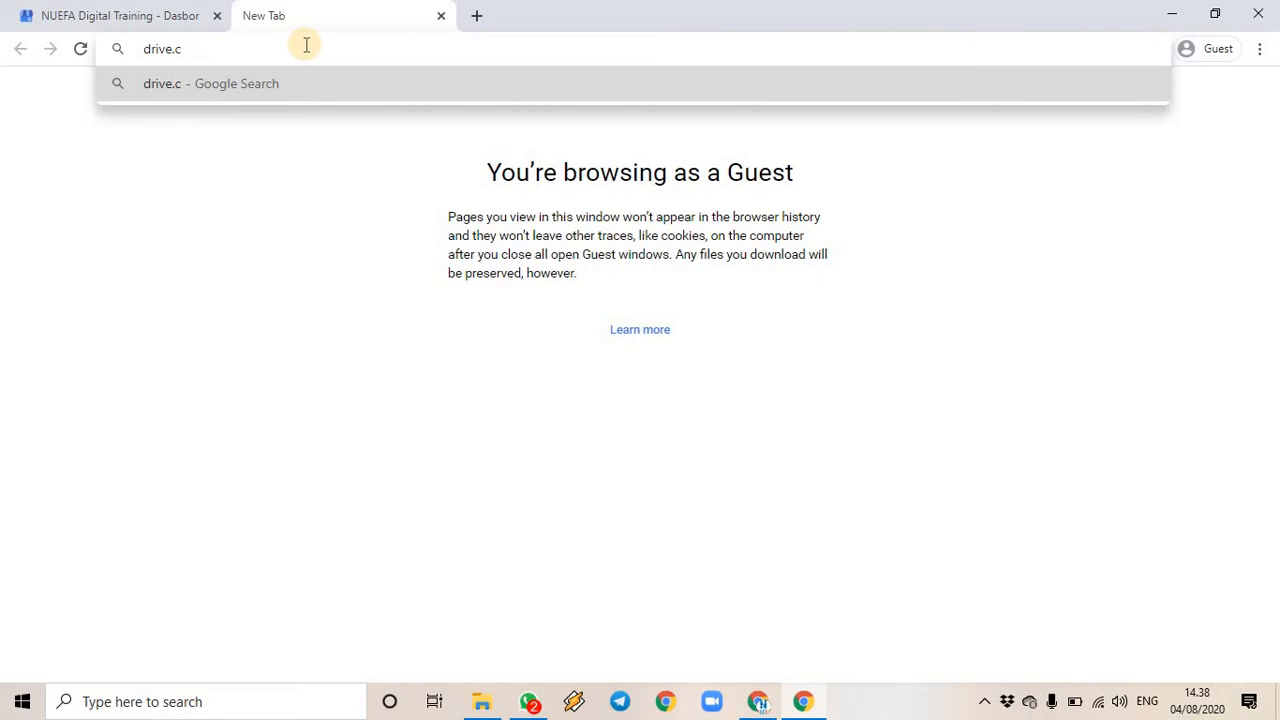
key("BackSpace")
type("gogole")
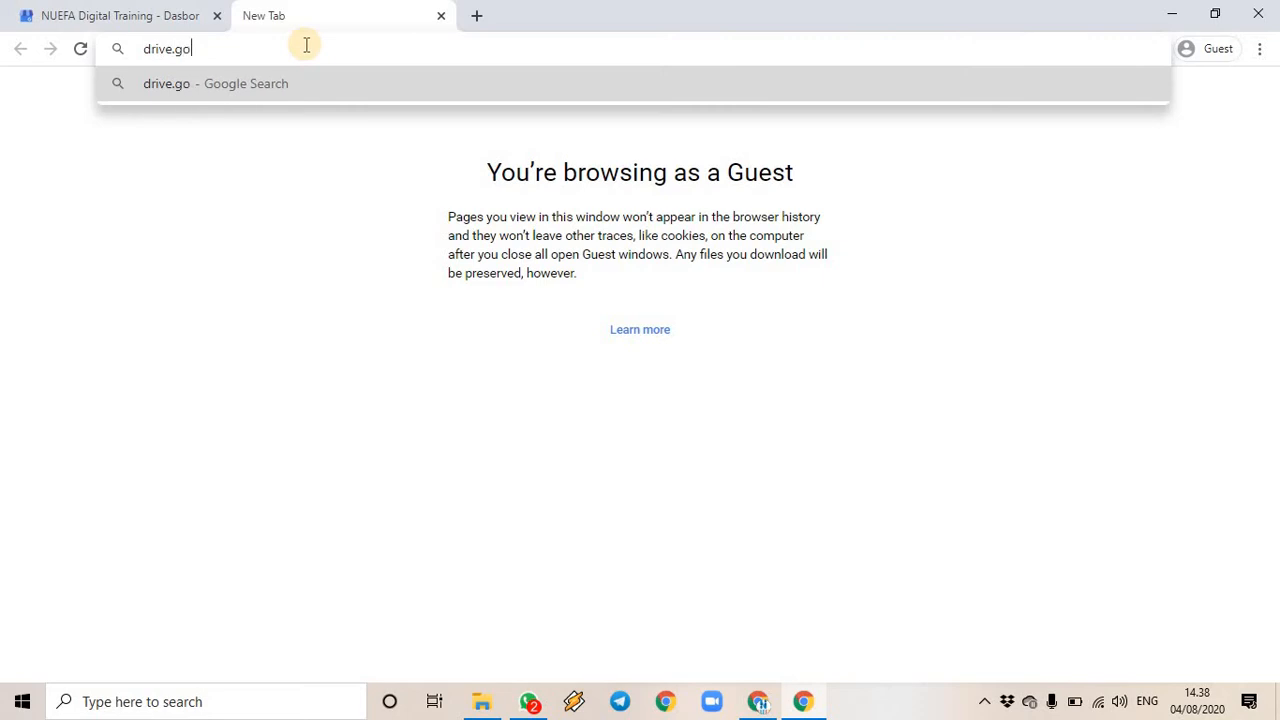
key("BackSpace")
key("BackSpace")
key("BackSpace")
key("BackSpace")
type("ogle.com")
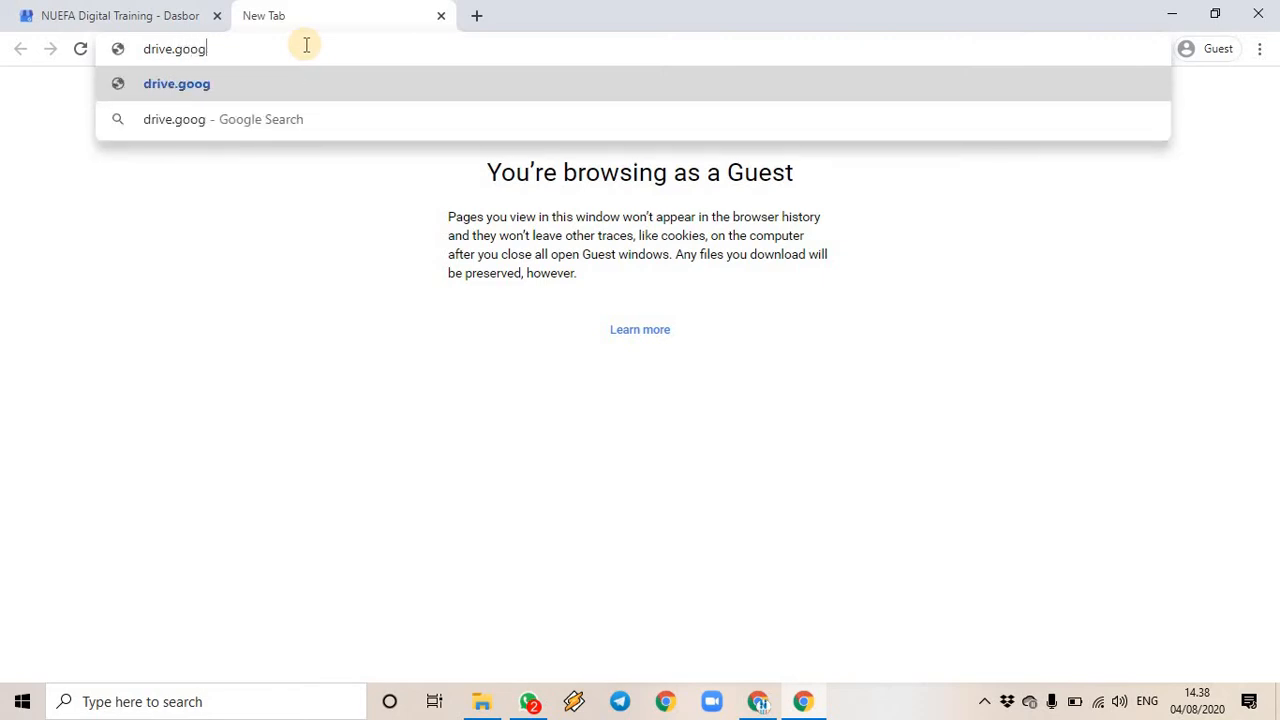
key("Return")
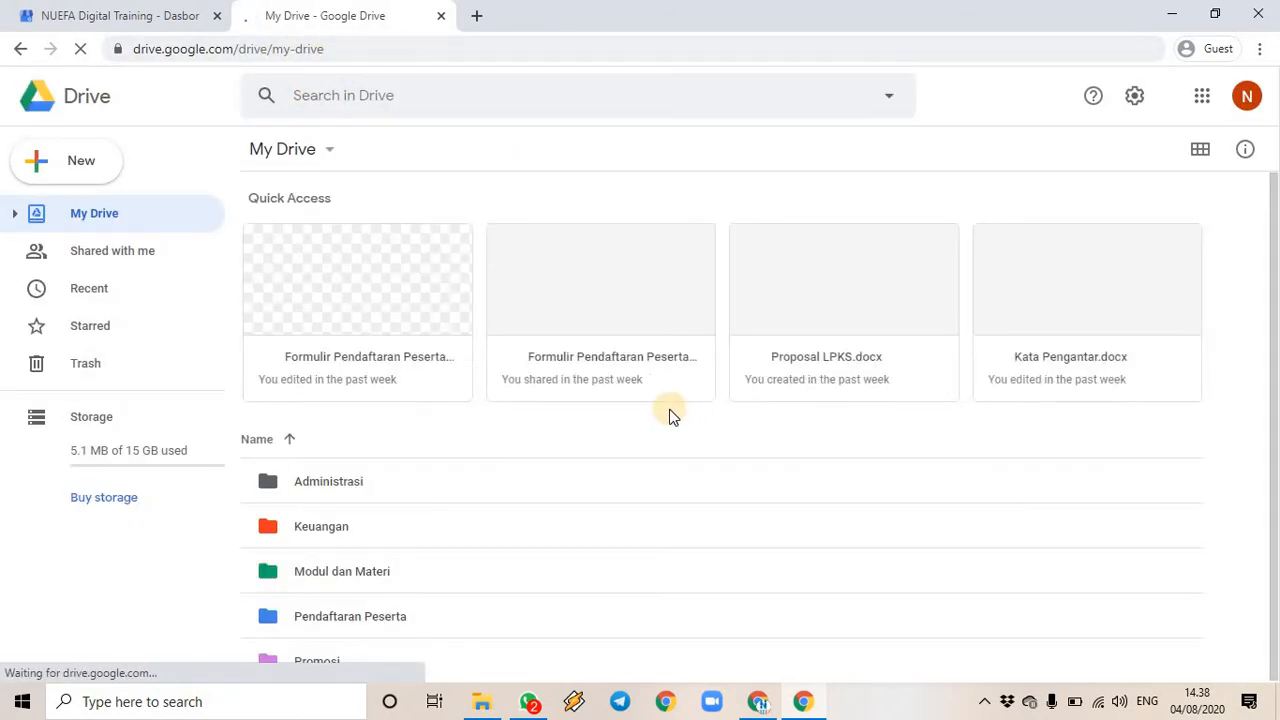
- Copy the shortened forms.gle link of the Formulir Pendaftaran Peserta Training form
double_click(376, 283)
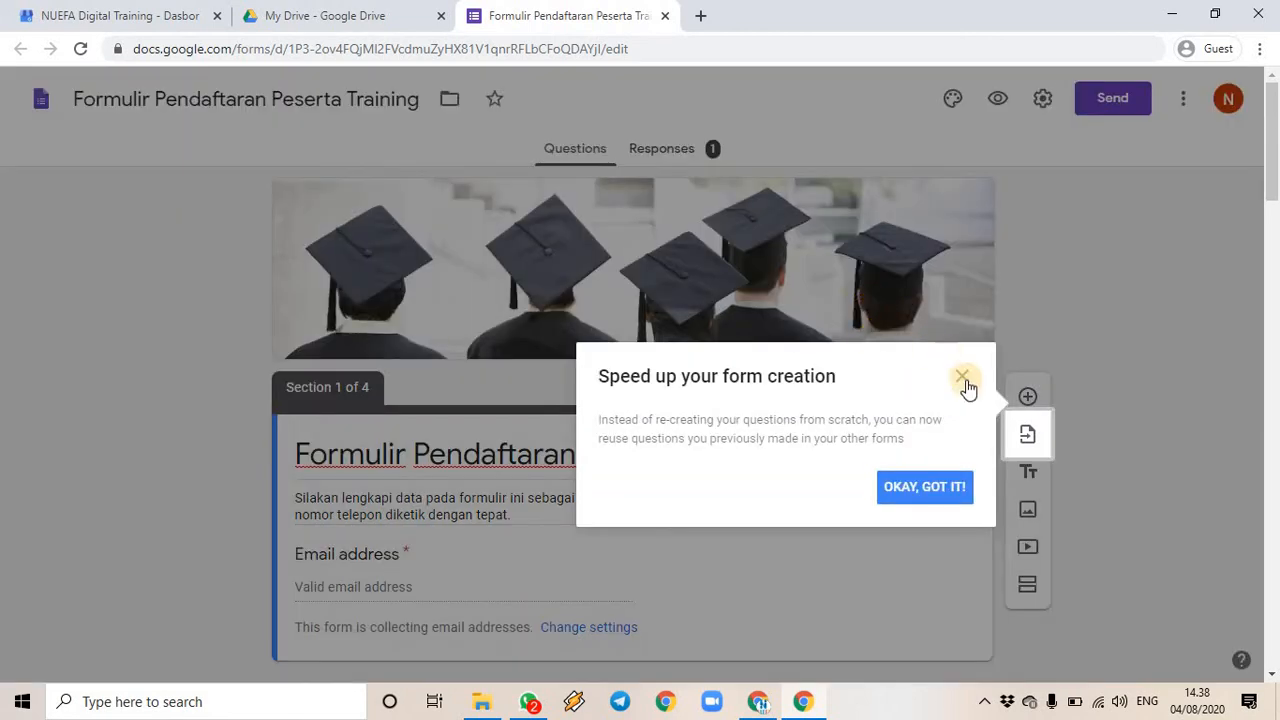
left_click(950, 488)
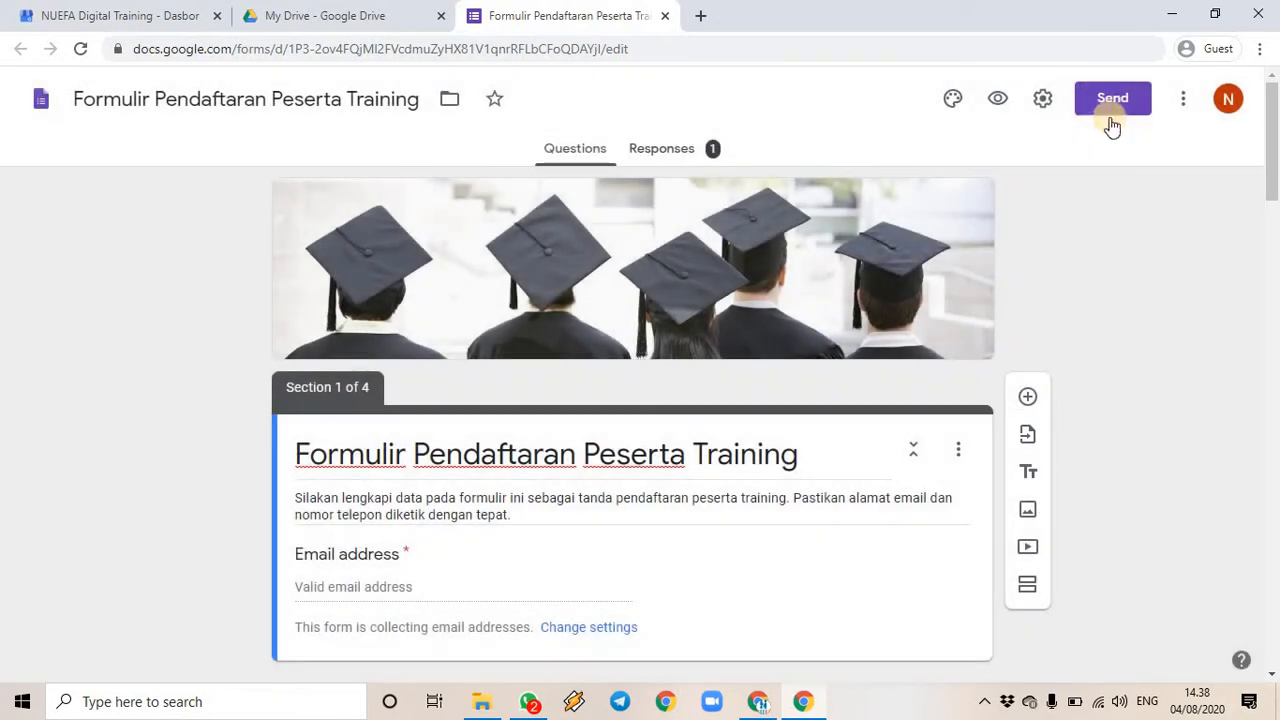
left_click(1112, 100)
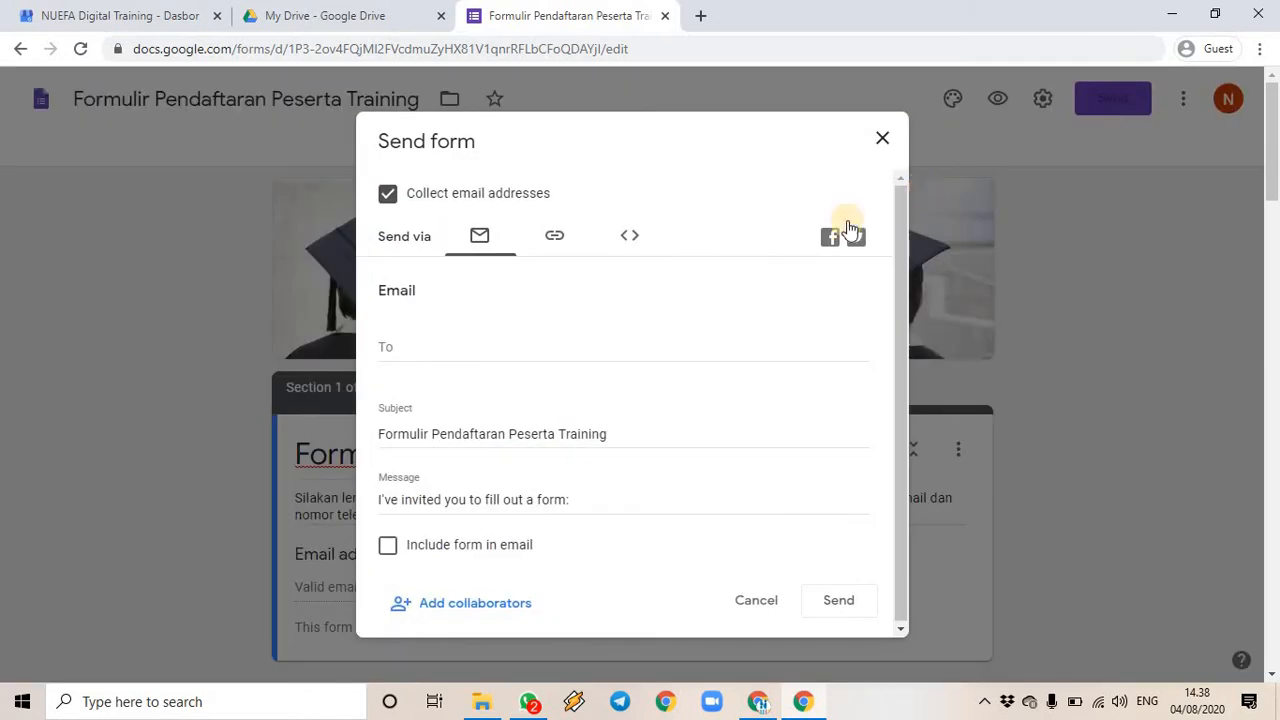
left_click(556, 240)
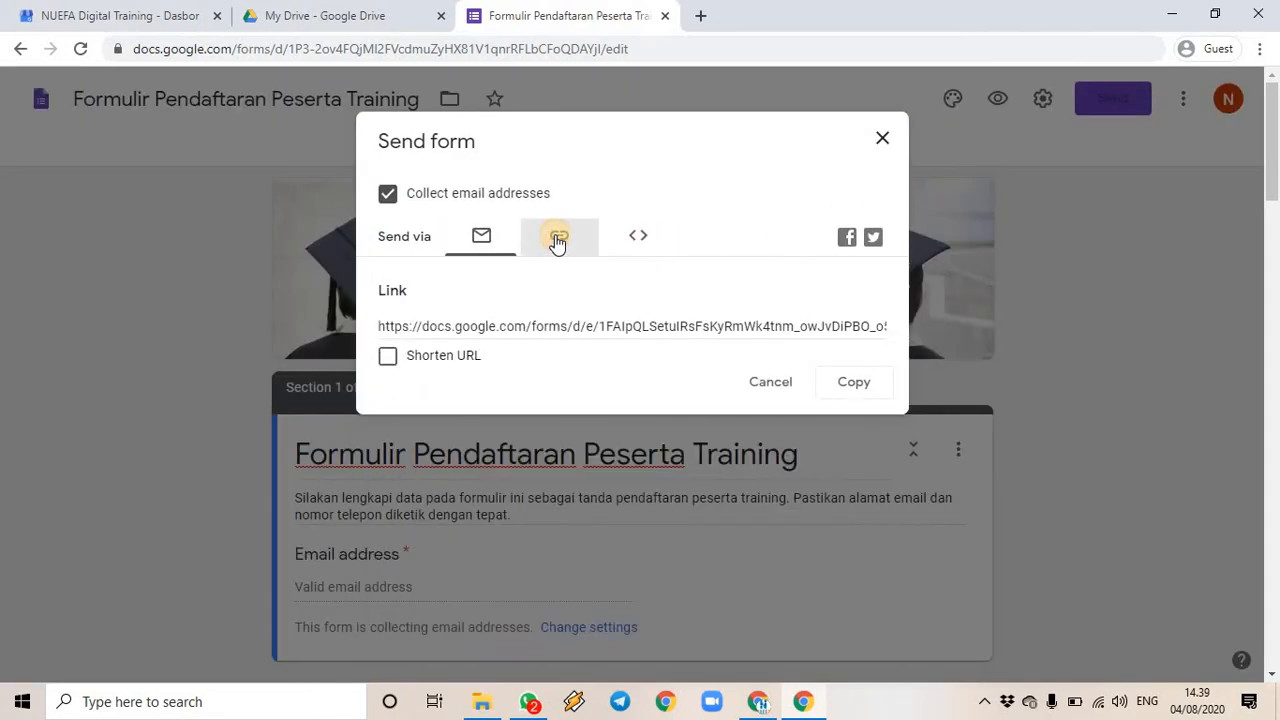
left_click(387, 356)
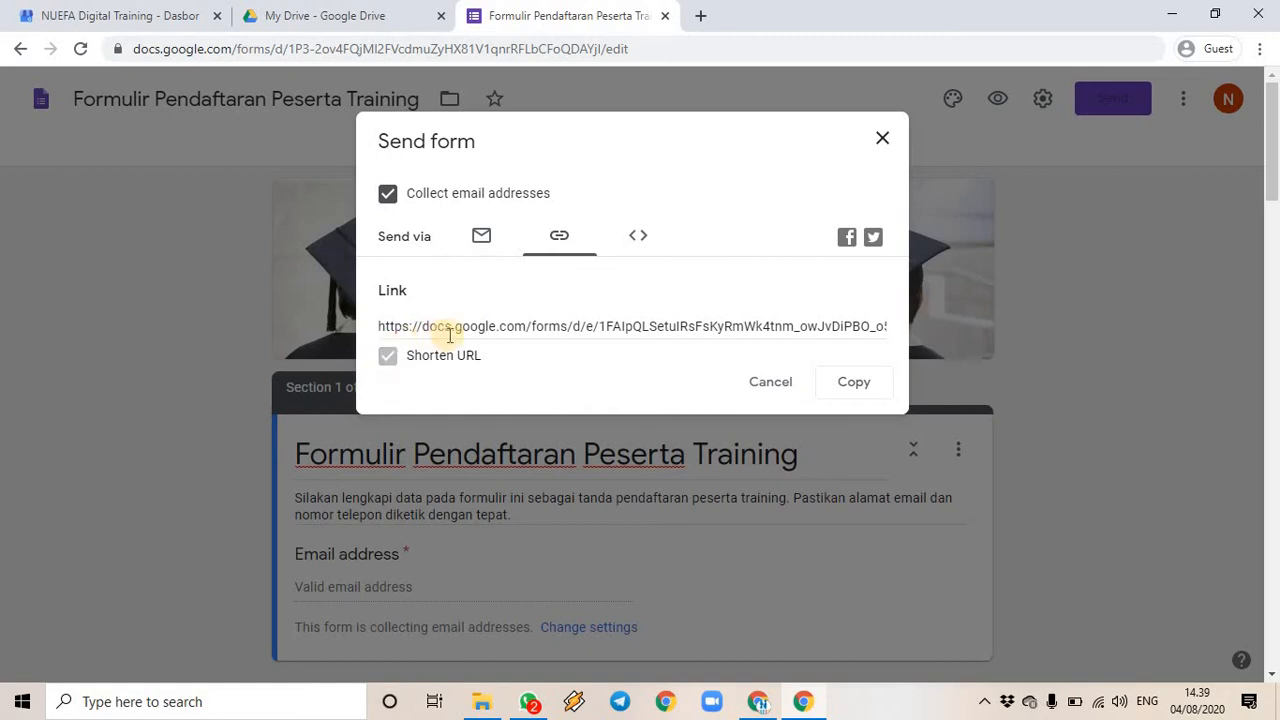
left_click(857, 382)
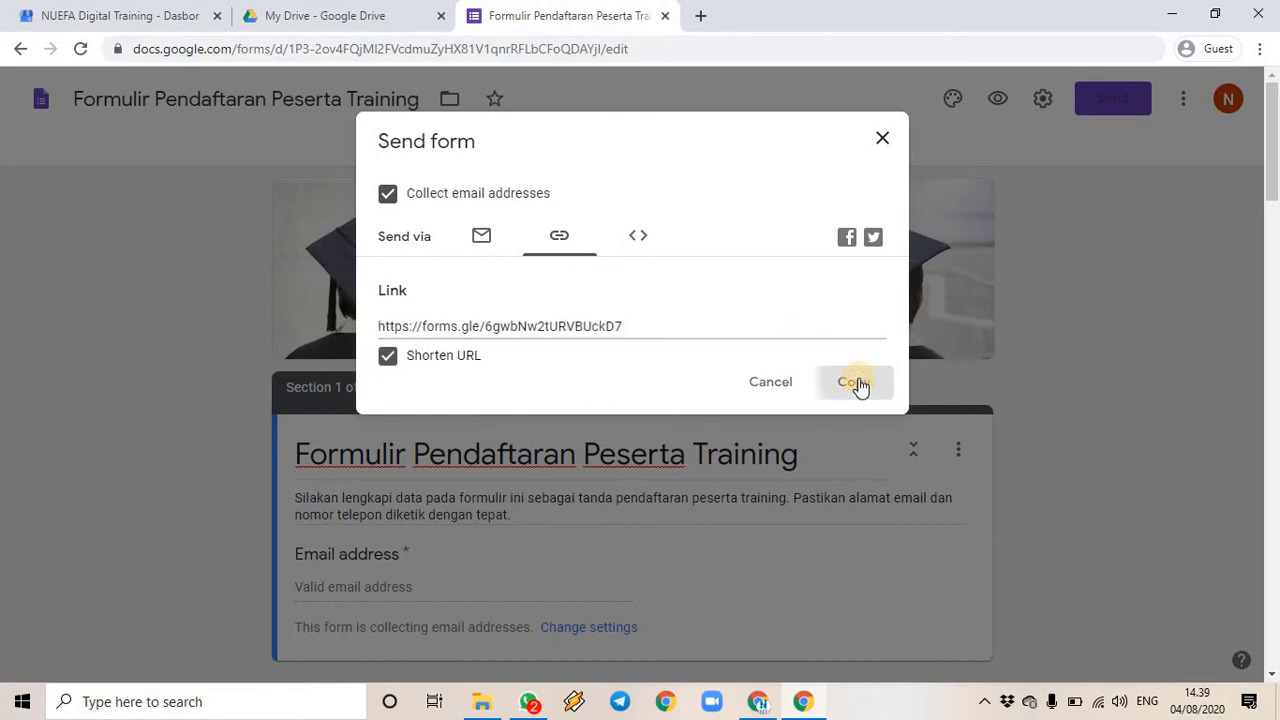
left_click(155, 18)
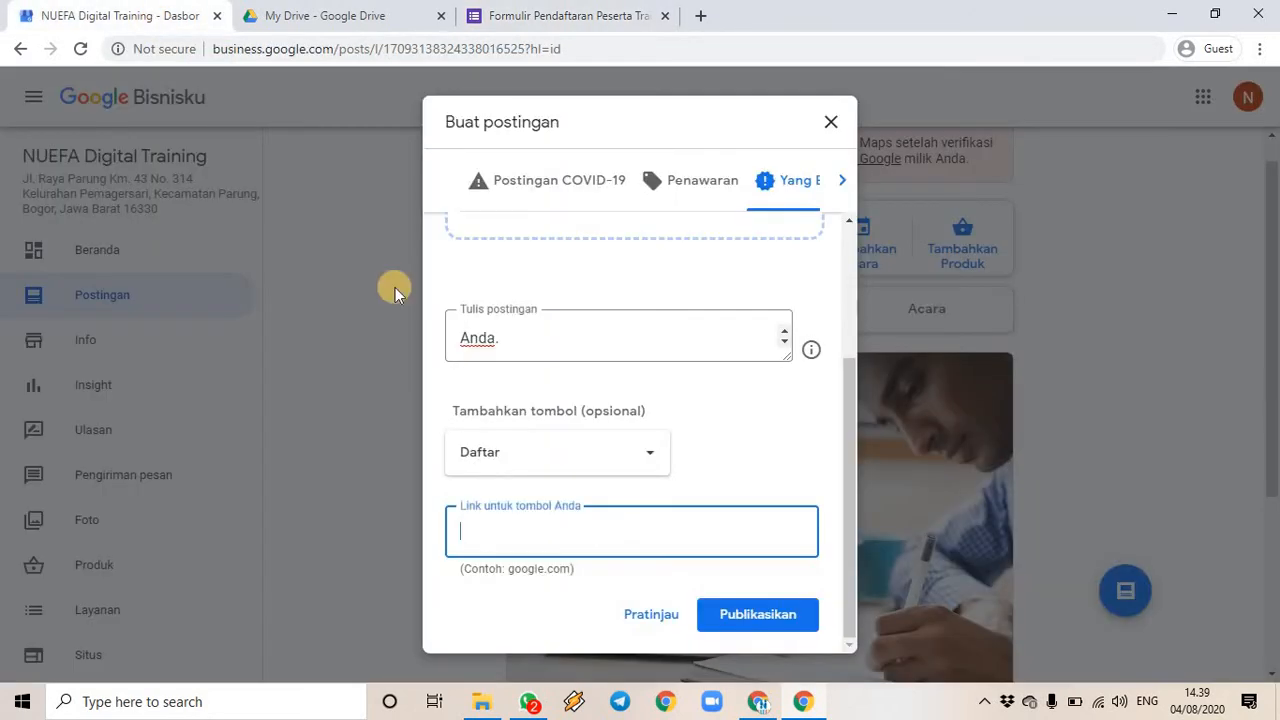
- Paste the forms.gle link as the Daftar button's target and upload an online marketing photo
key("ctrl+v")
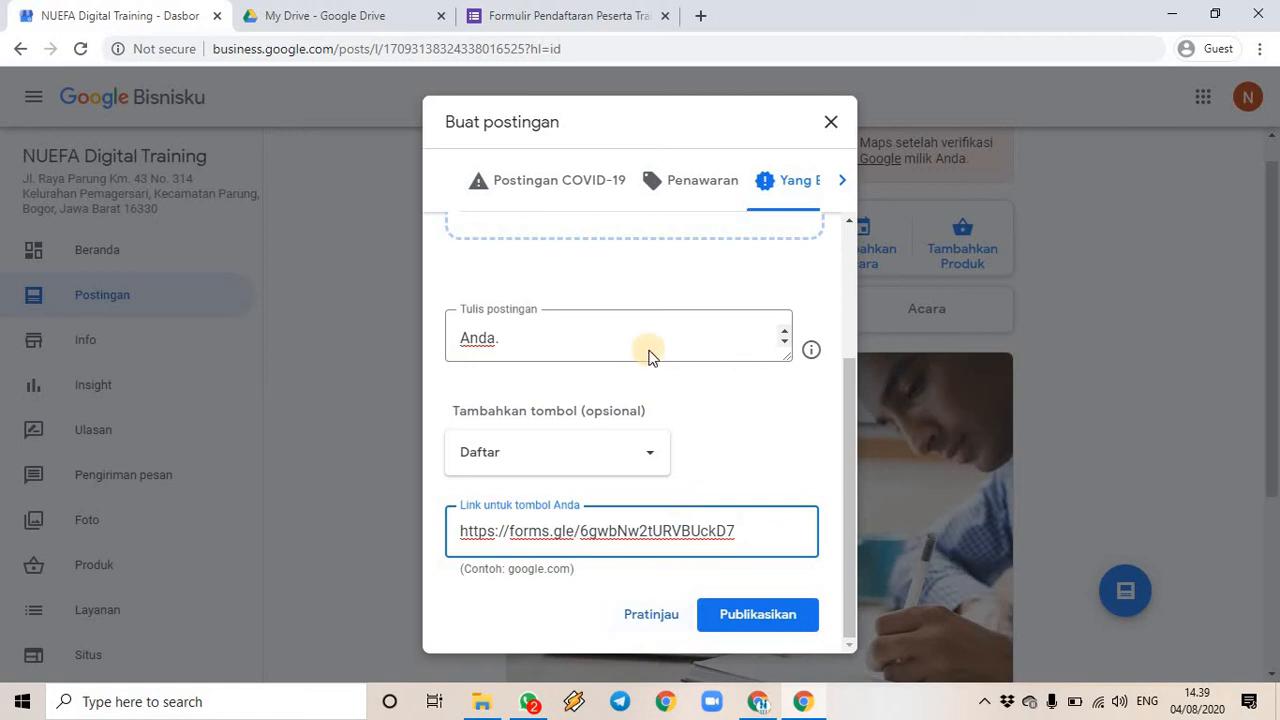
scroll(649, 360, "up", 2)
left_click(633, 381)
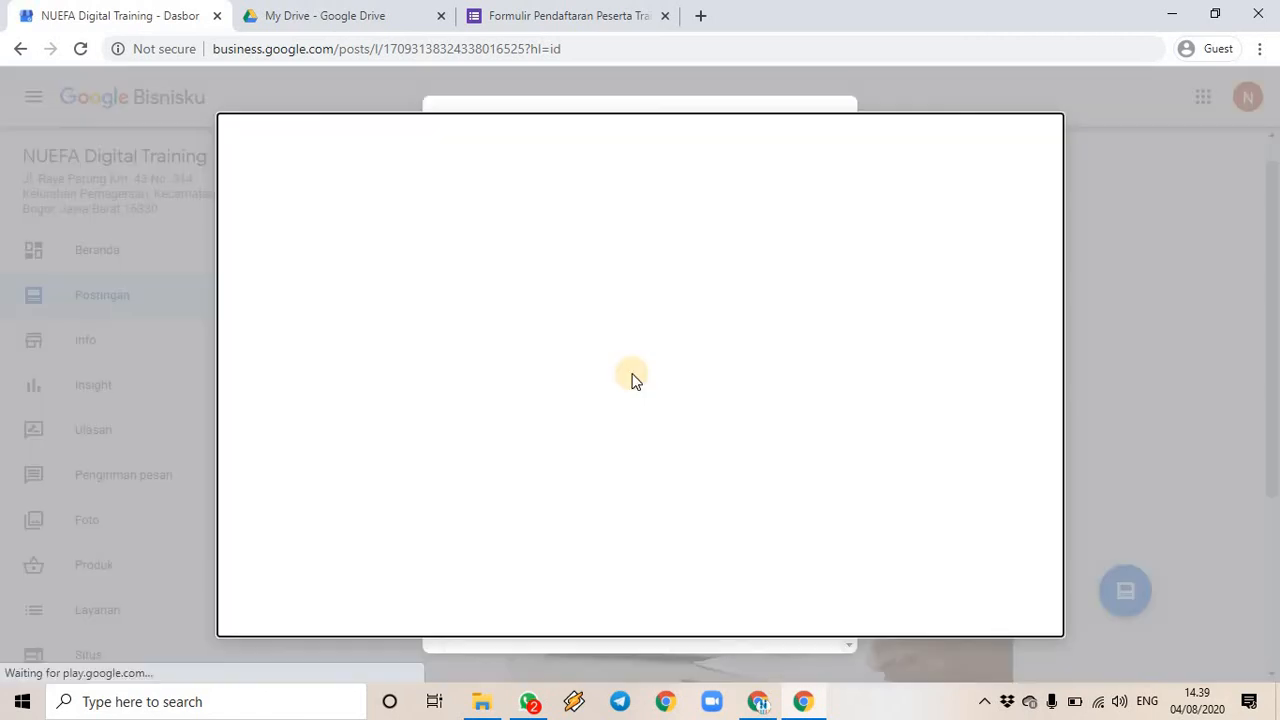
left_click(481, 701)
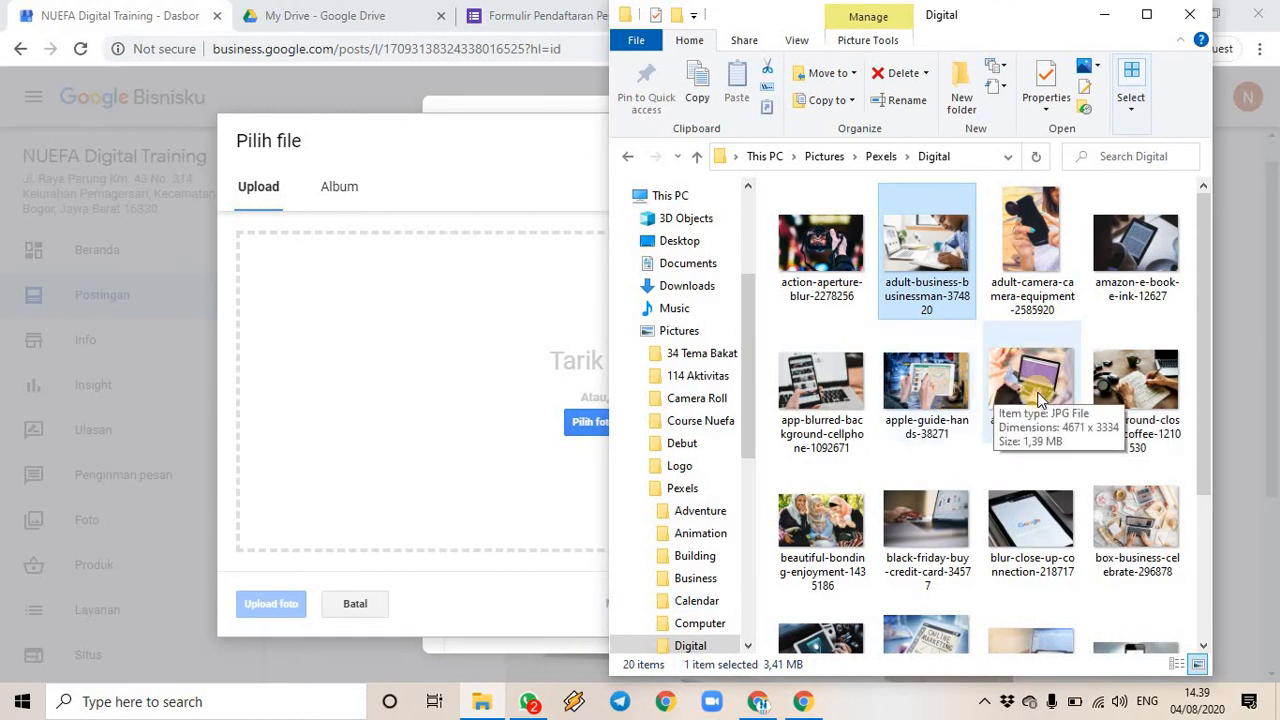
scroll(1038, 398, "down", 2)
left_click_drag(925, 440, 496, 441)
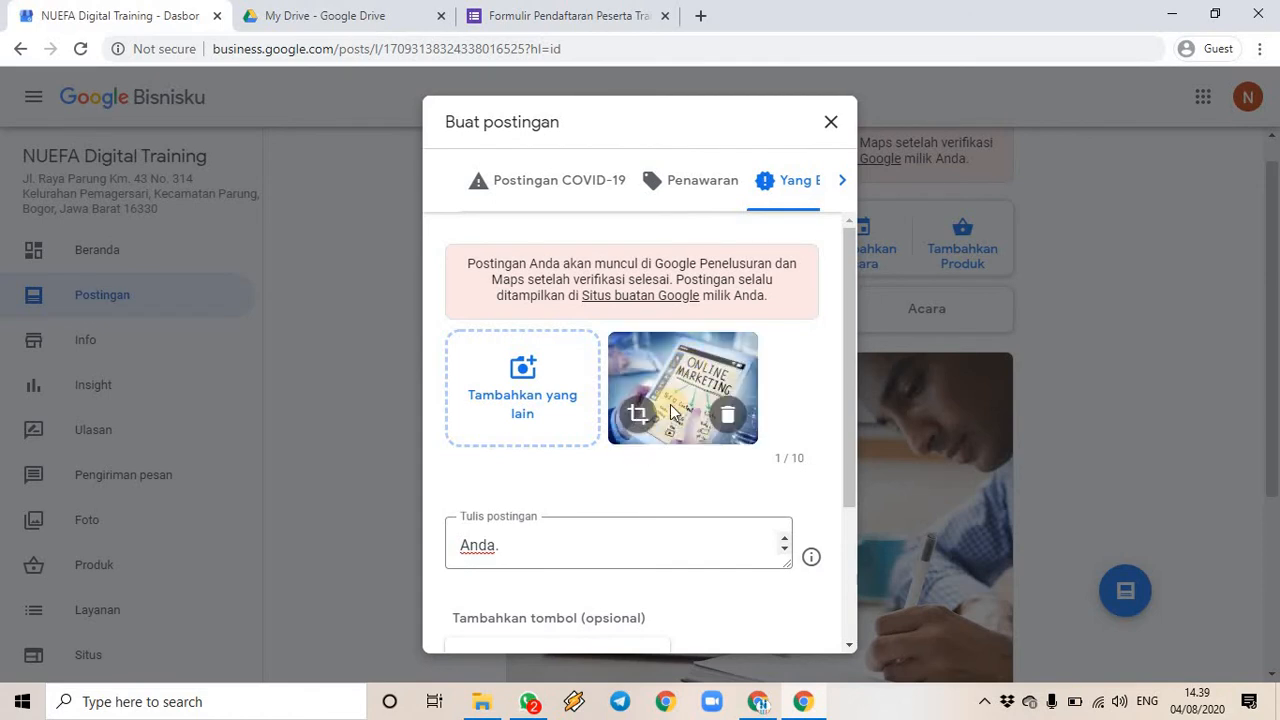
scroll(677, 449, "down", 3)
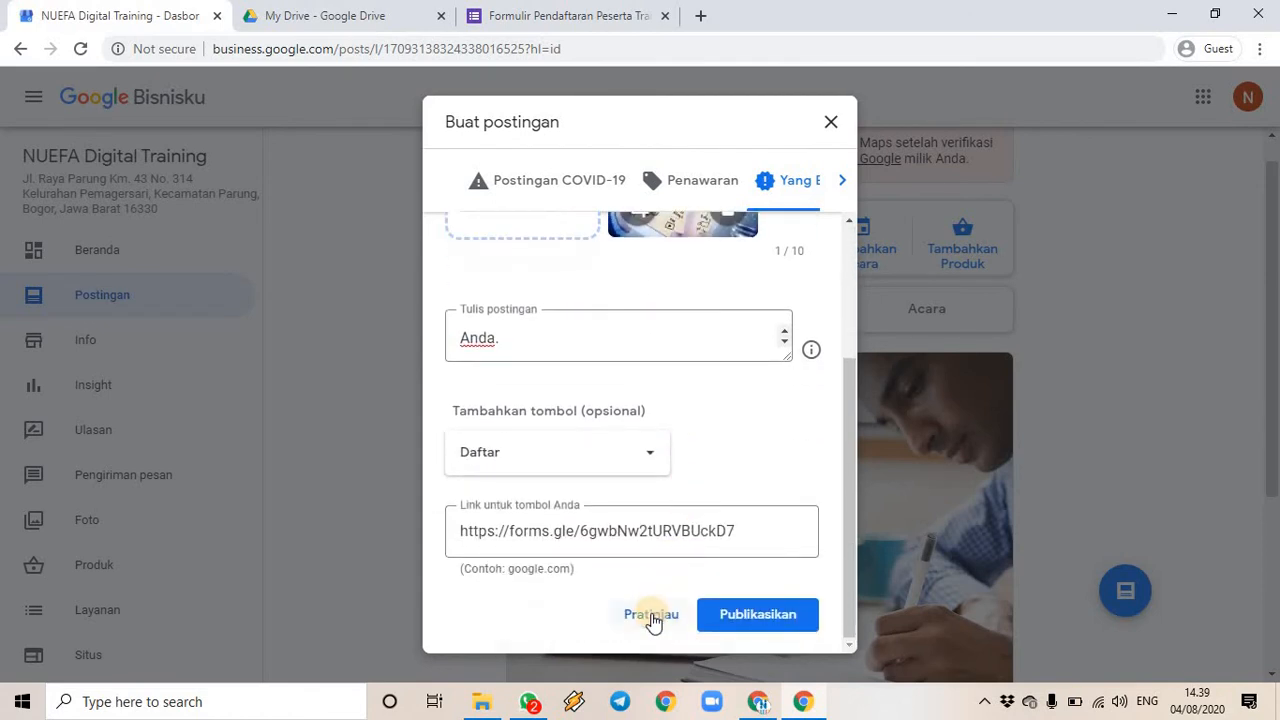
left_click(651, 616)
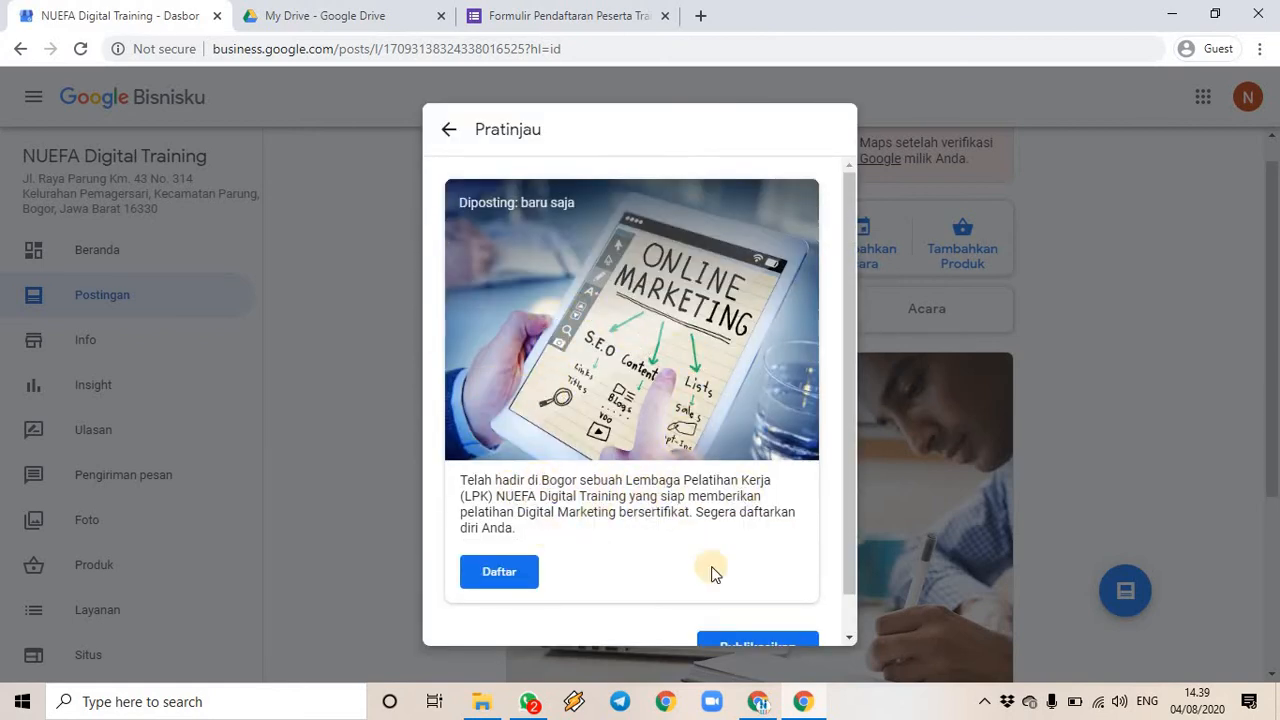
scroll(737, 571, "down", 1)
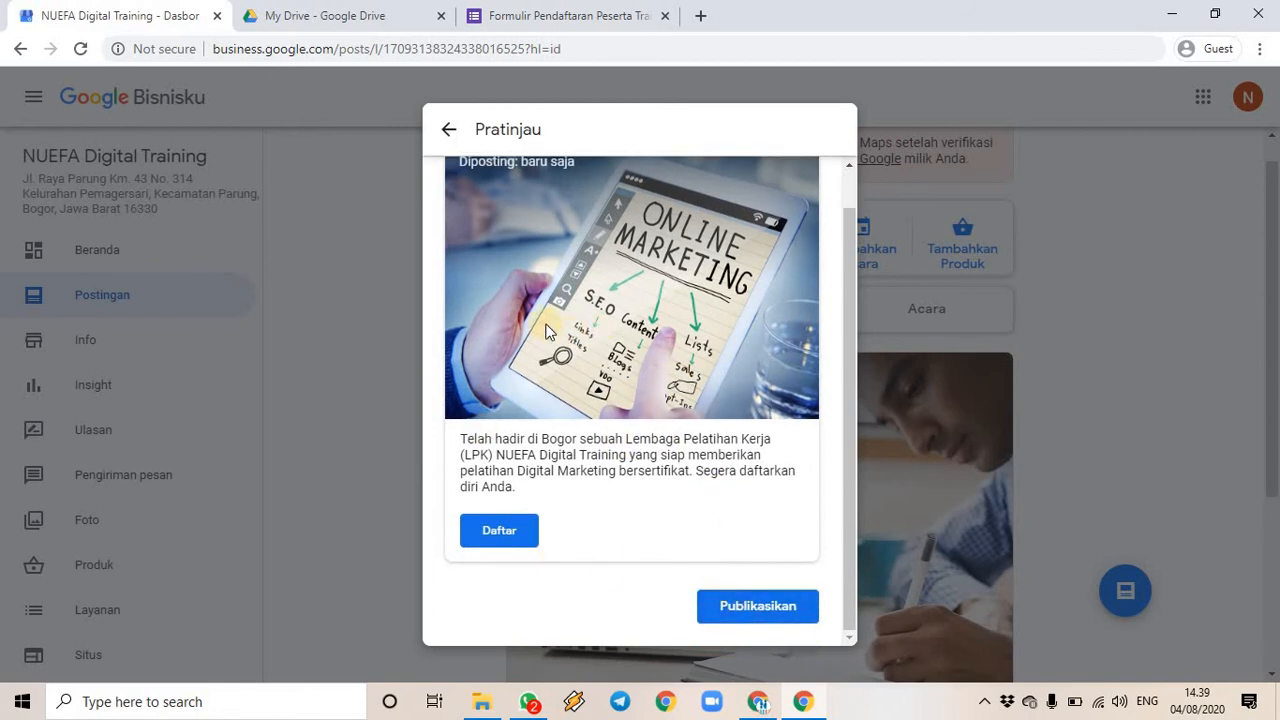
left_click(757, 607)
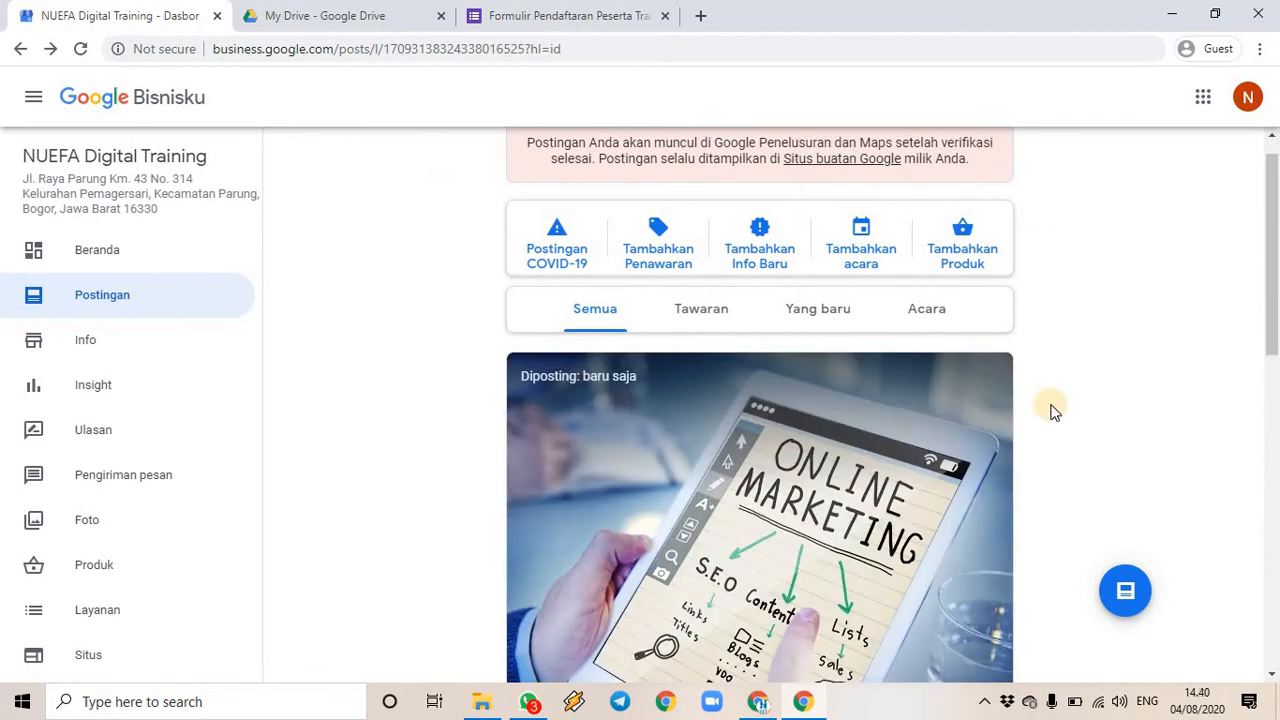
scroll(785, 396, "down", 7)
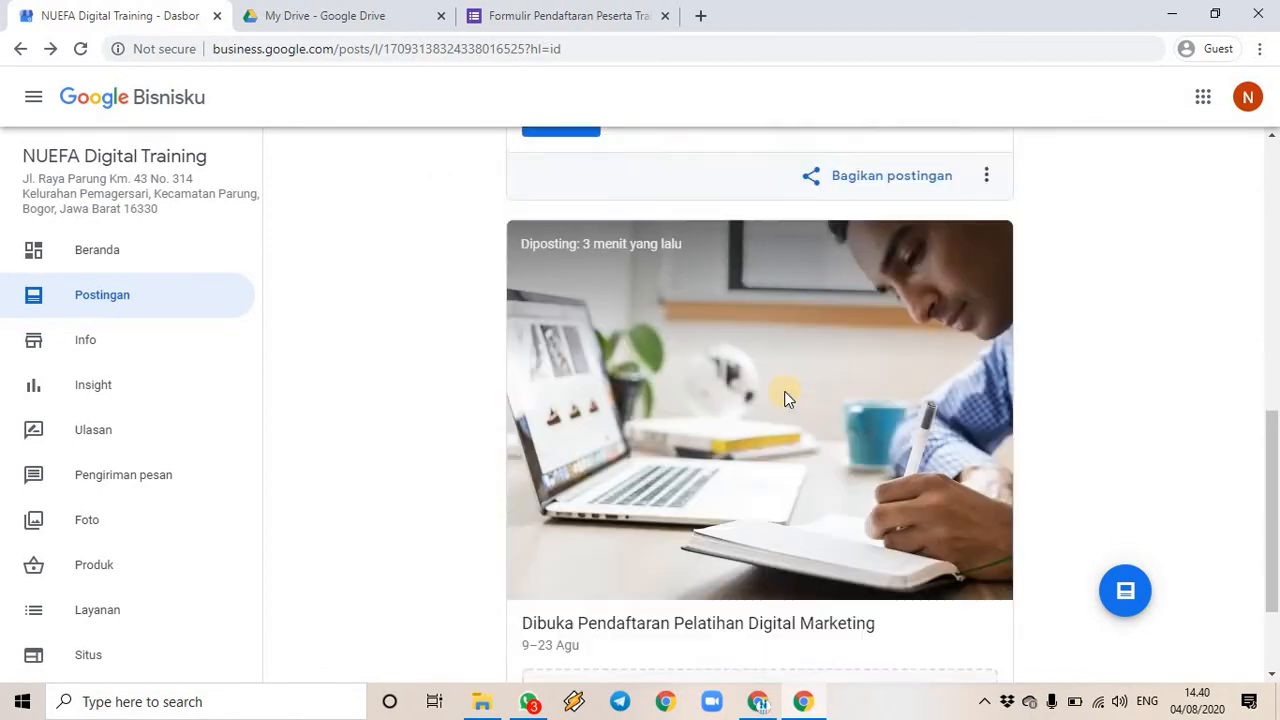
scroll(785, 396, "up", 7)
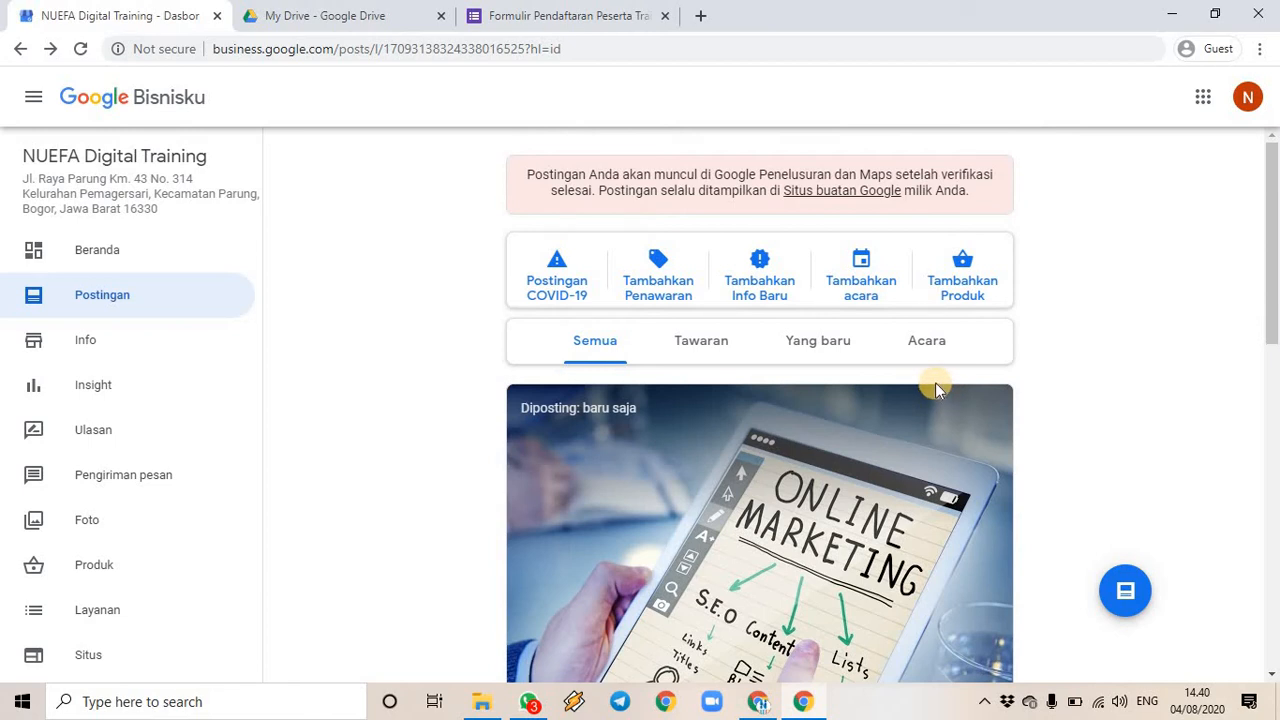
- Start a product post named Pelatihan Digital Marketing priced at 250000 IDR
left_click(964, 272)
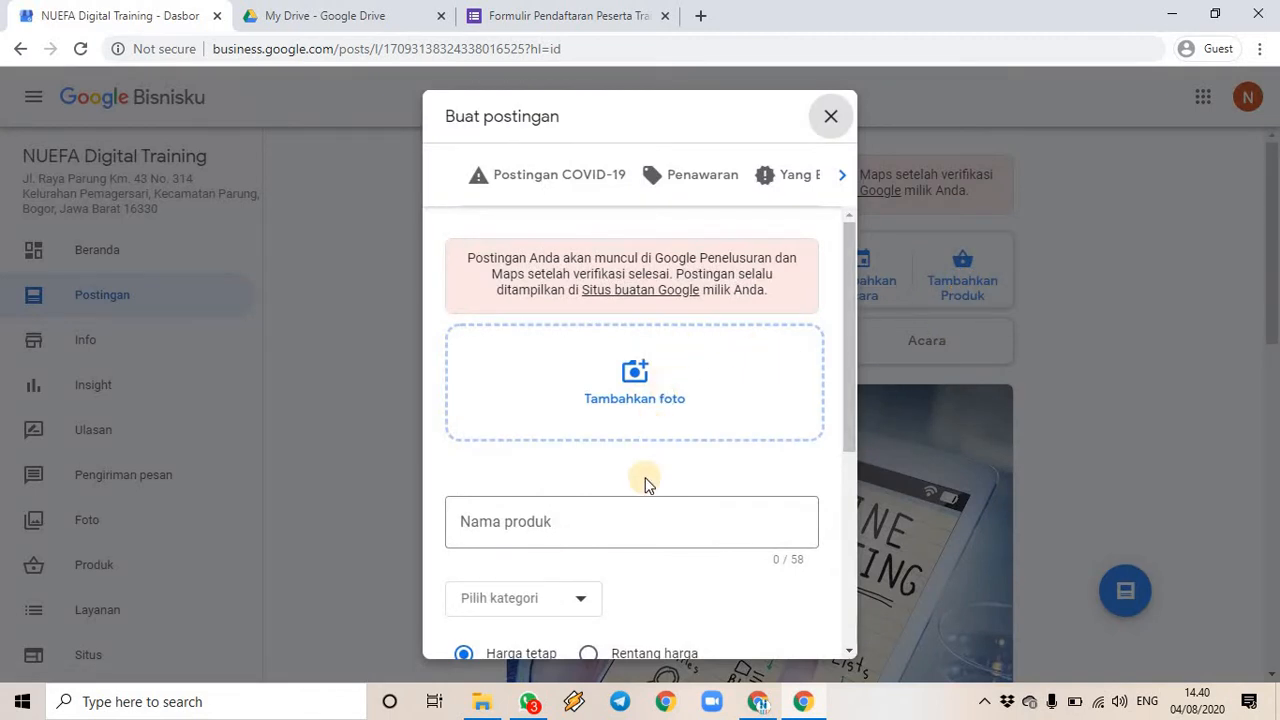
left_click(642, 521)
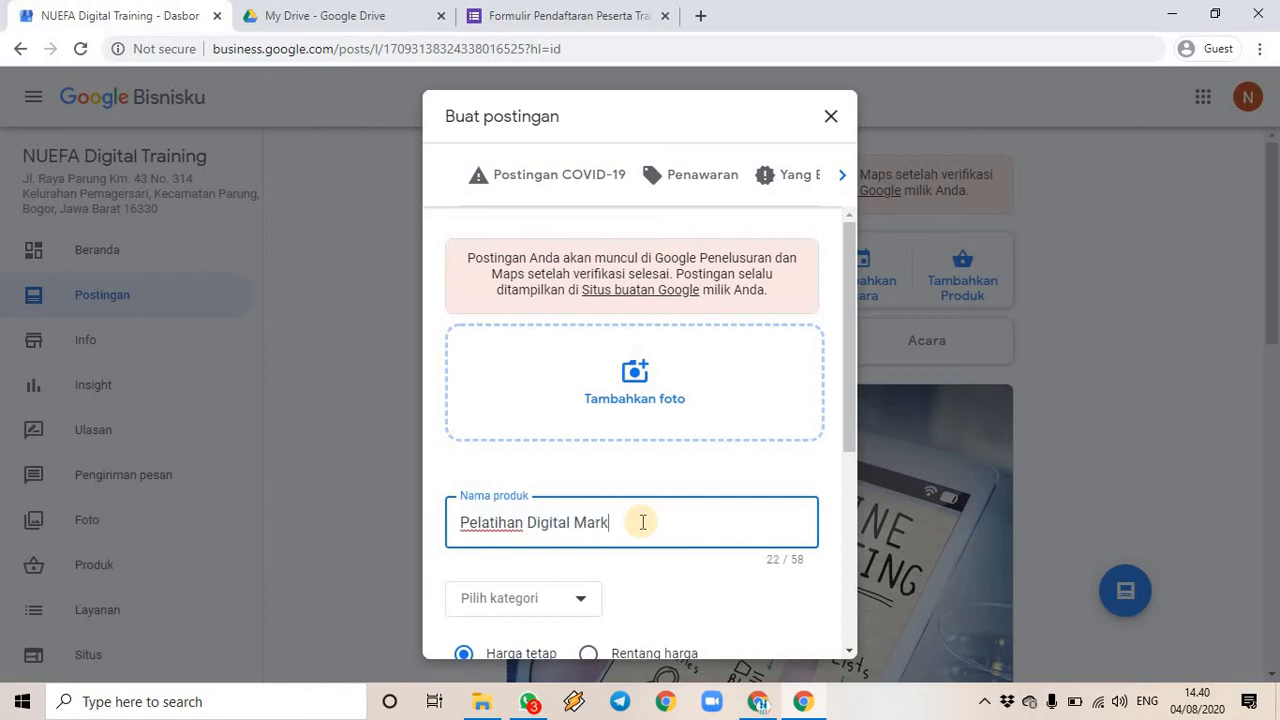
scroll(674, 560, "down", 2)
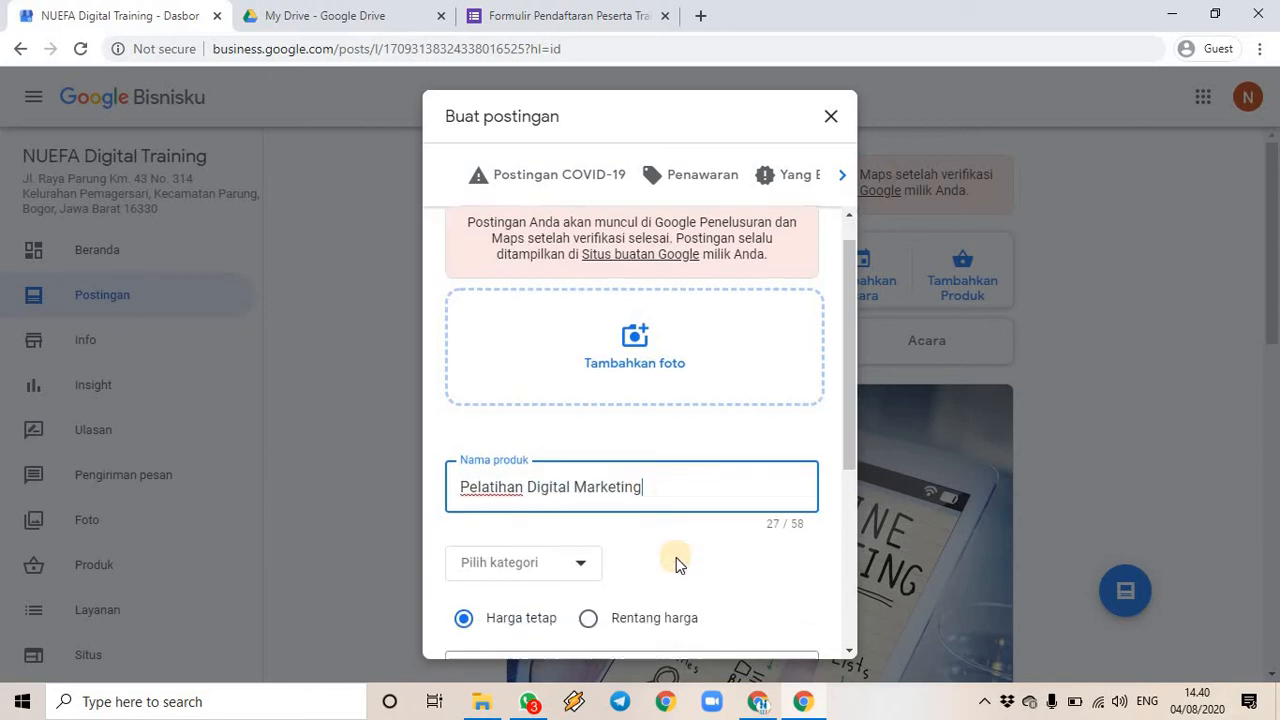
left_click(648, 518)
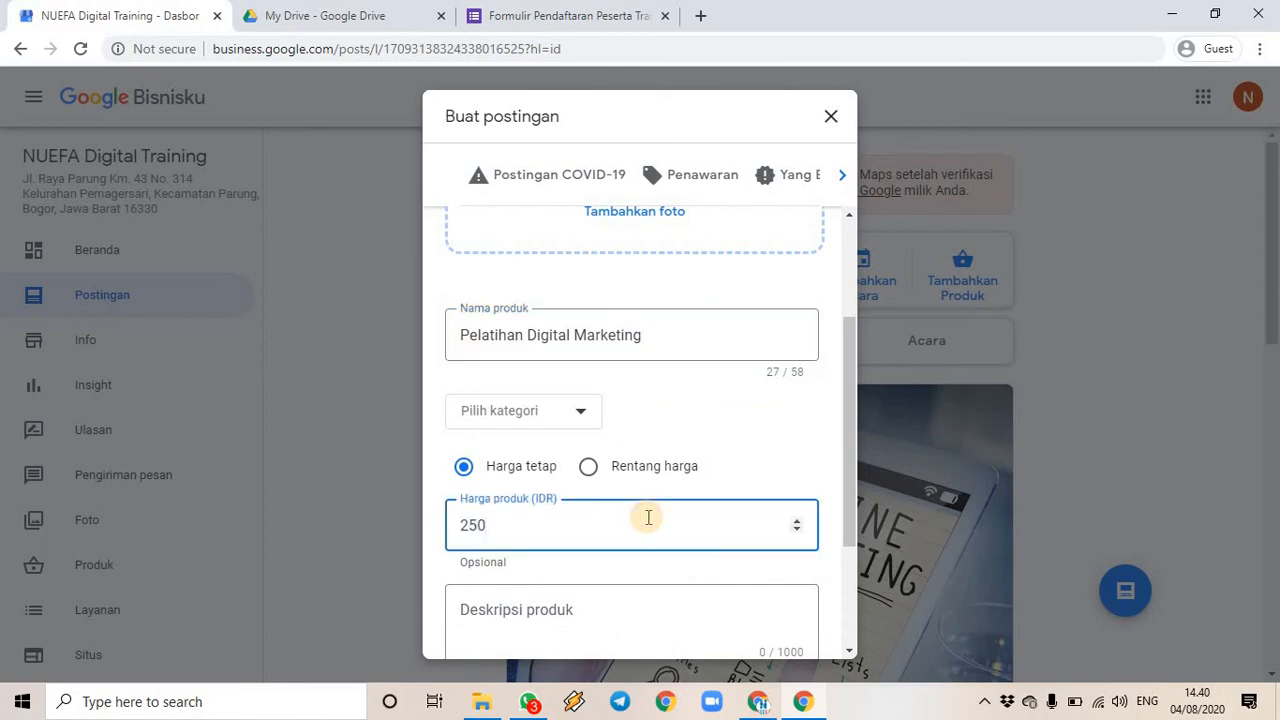
type("250000")
scroll(648, 518, "down", 2)
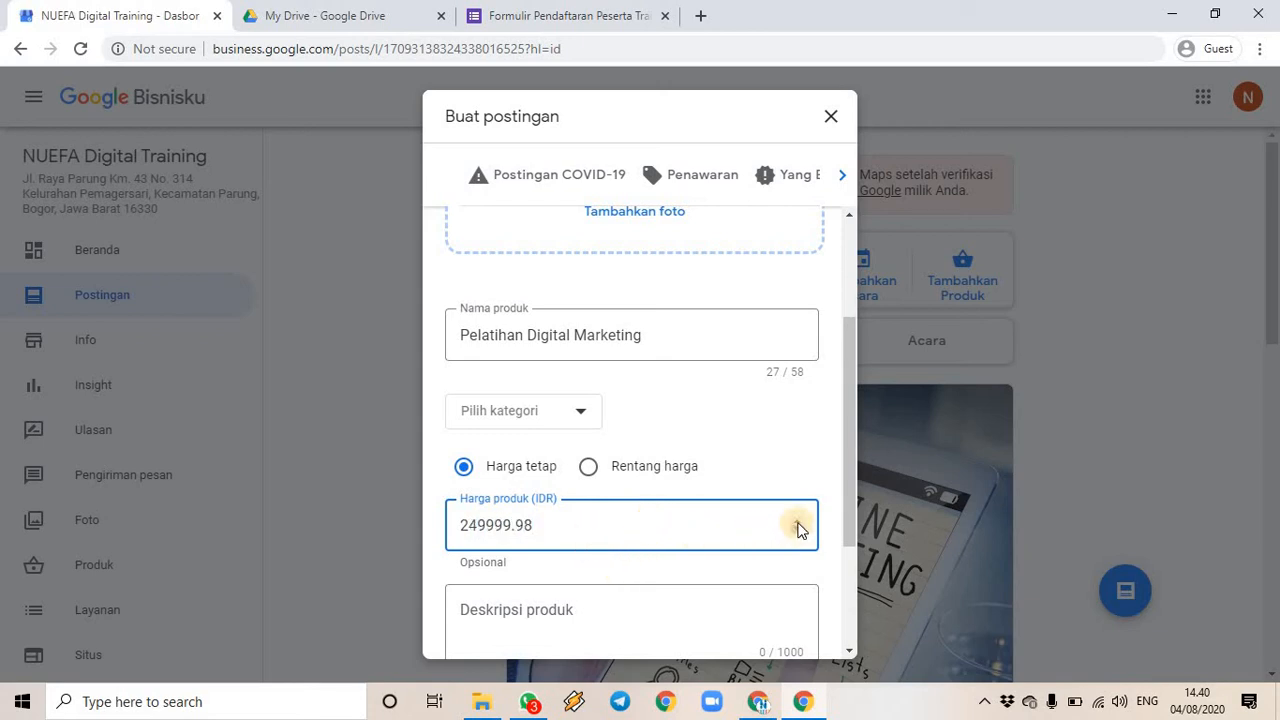
scroll(798, 527, "up", 2)
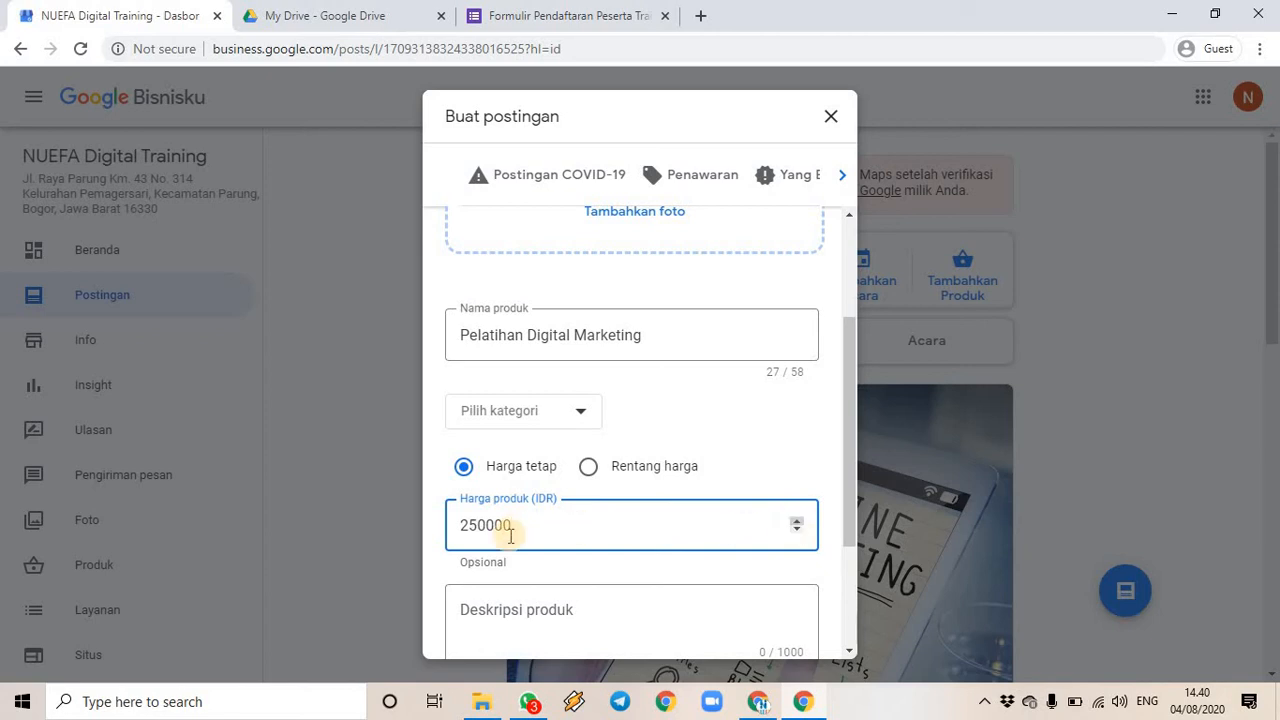
- Look through the product category list and close it without choosing a category
left_click(593, 622)
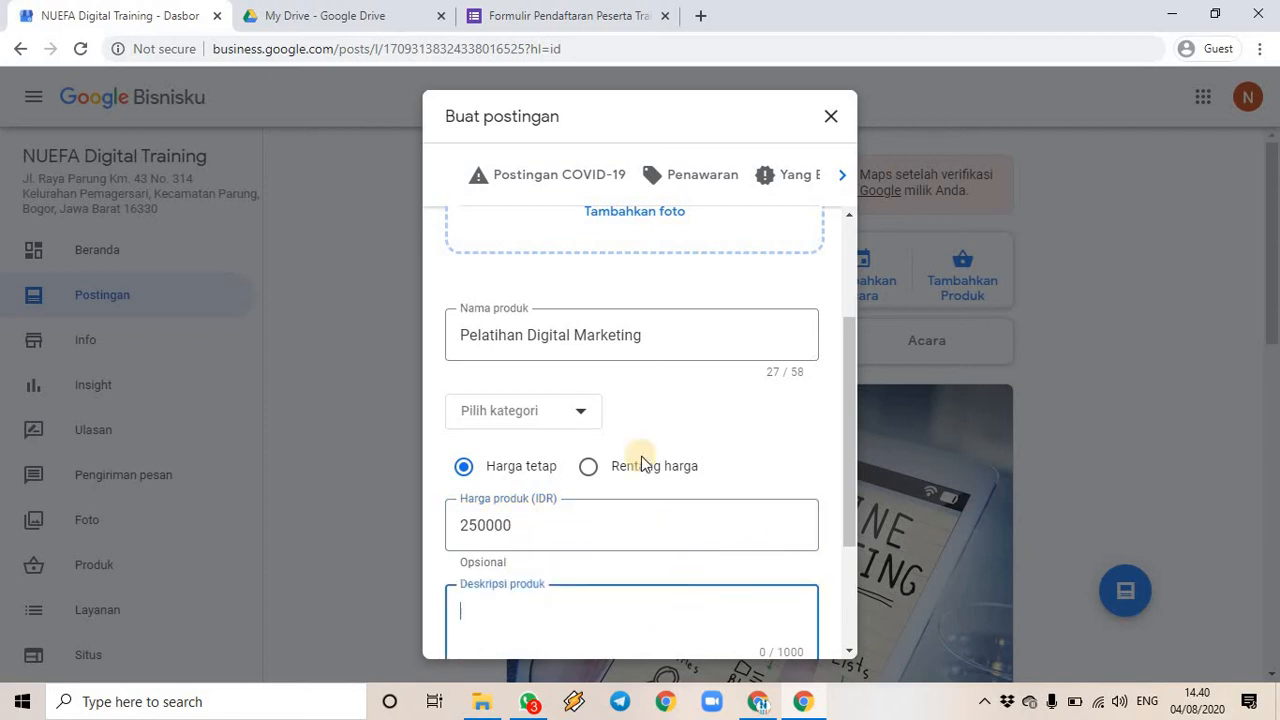
left_click(582, 418)
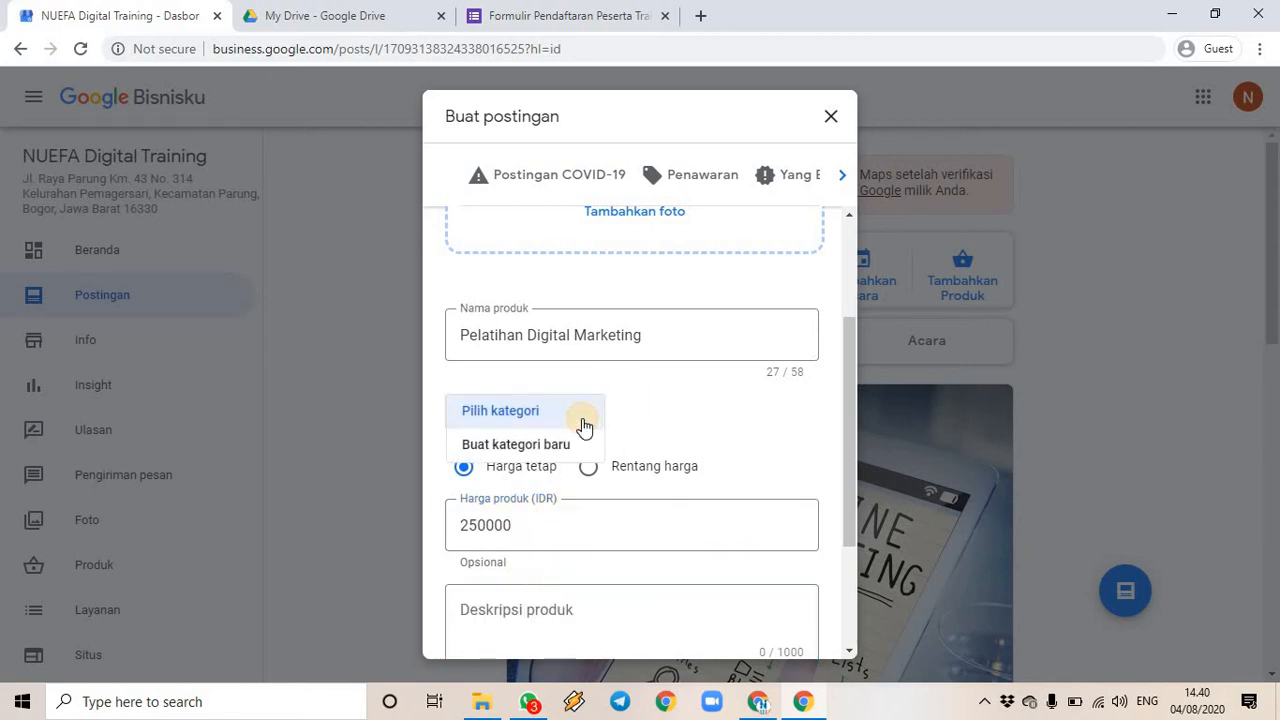
left_click(652, 416)
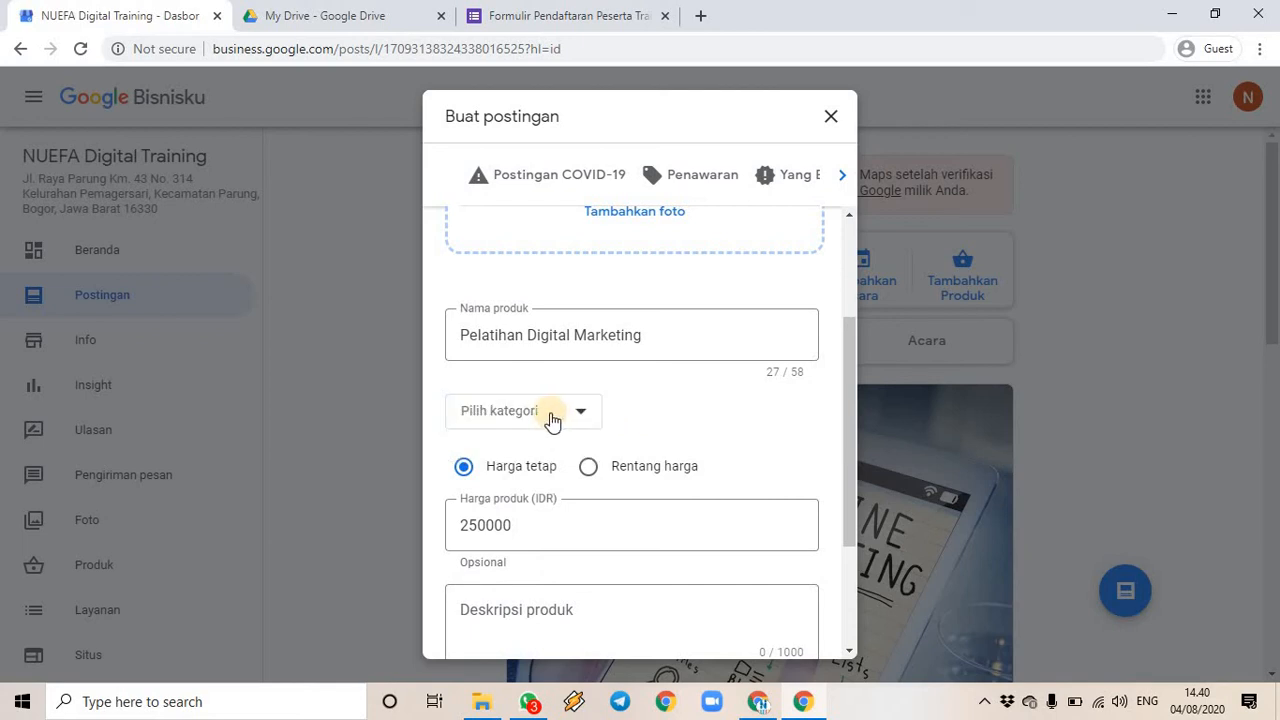
left_click(575, 417)
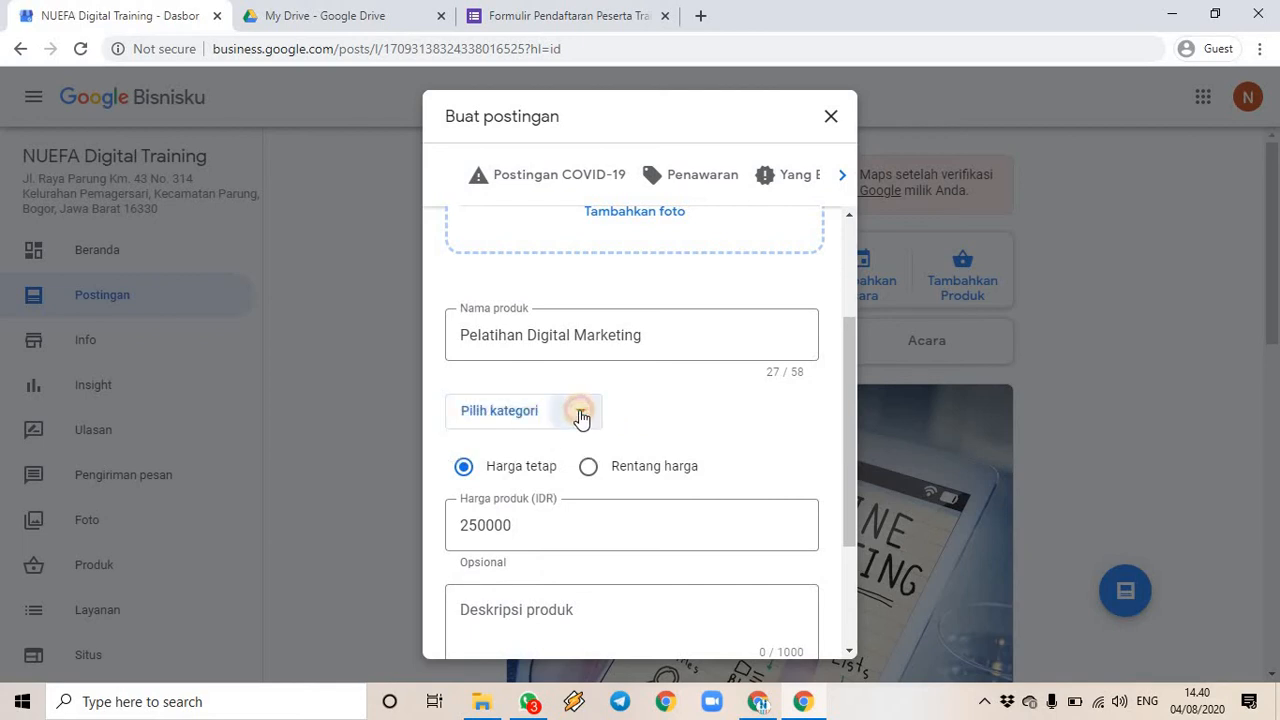
left_click(640, 414)
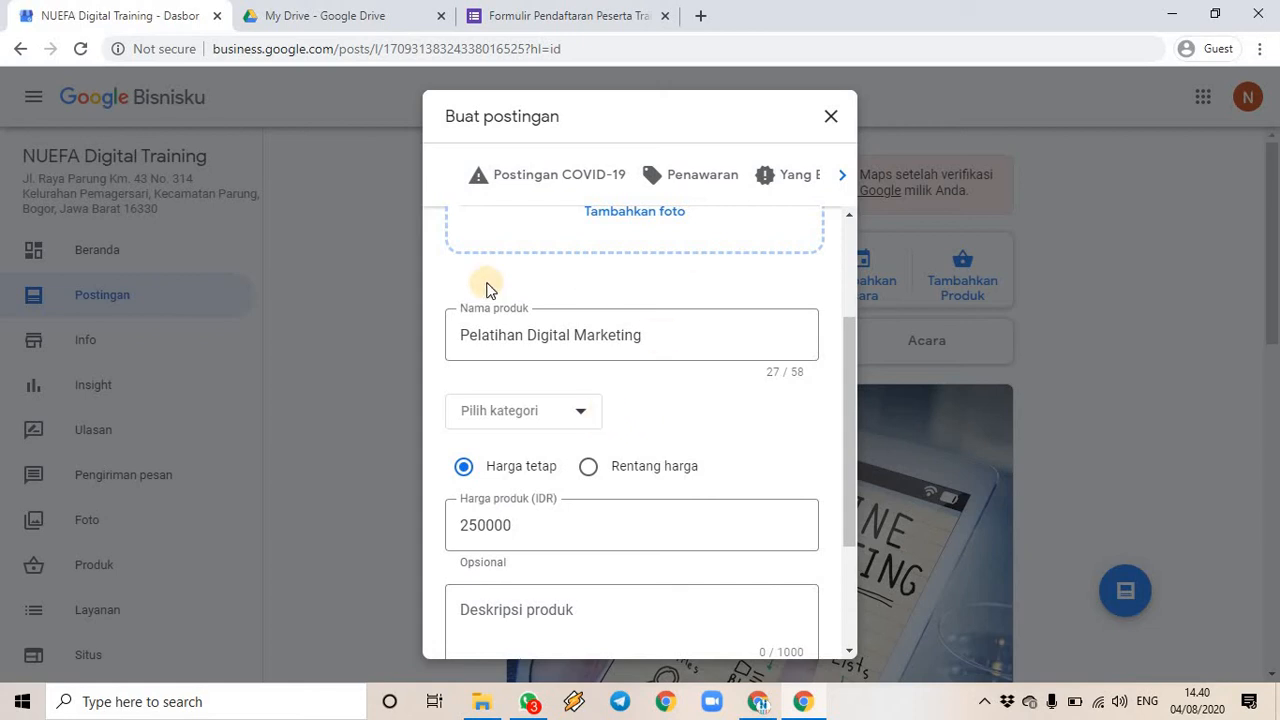
- Describe the product as using digital tools for more effective, efficient company promotion, with no button
scroll(603, 569, "down", 2)
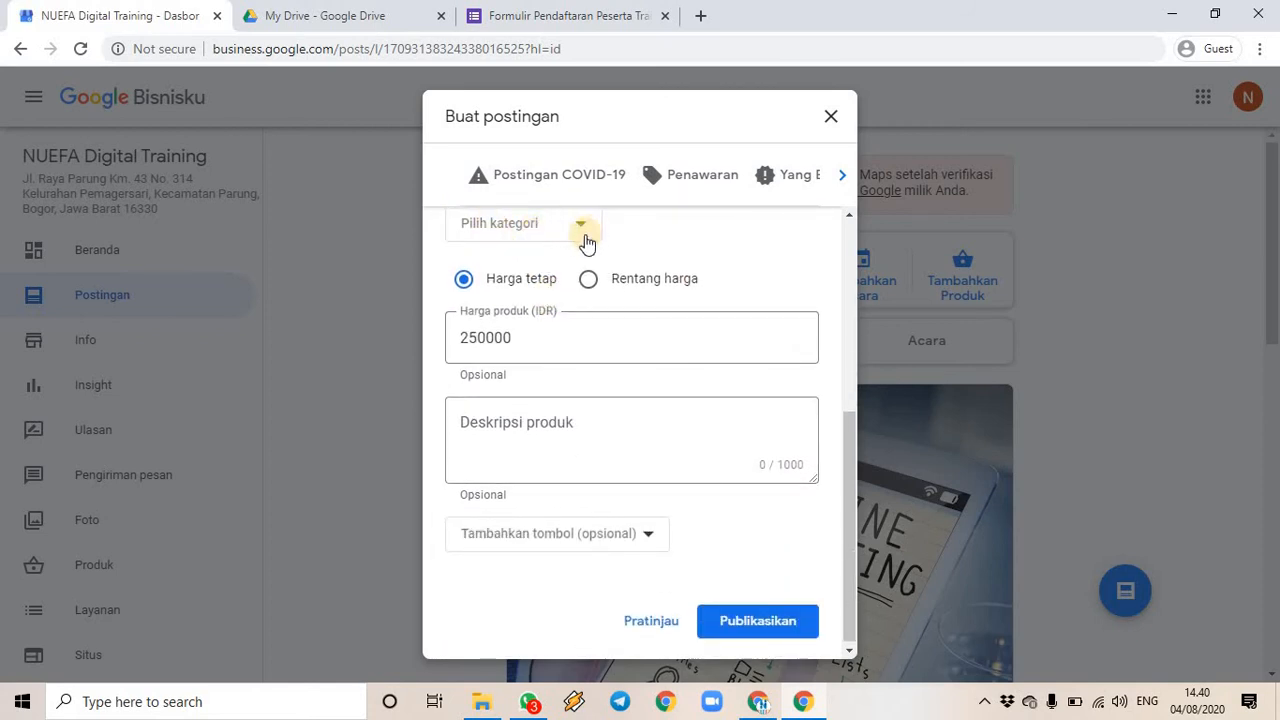
left_click(622, 432)
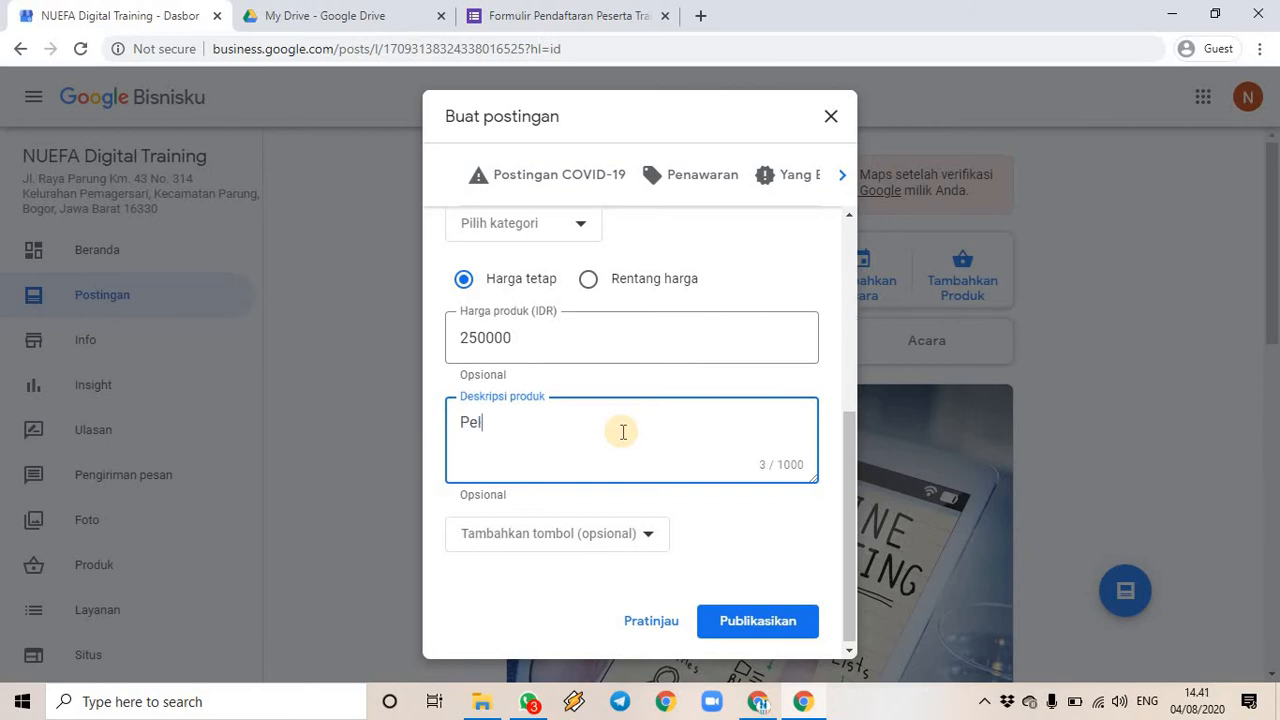
type("Pelatihan Digital Marketing meliputi keterampi")
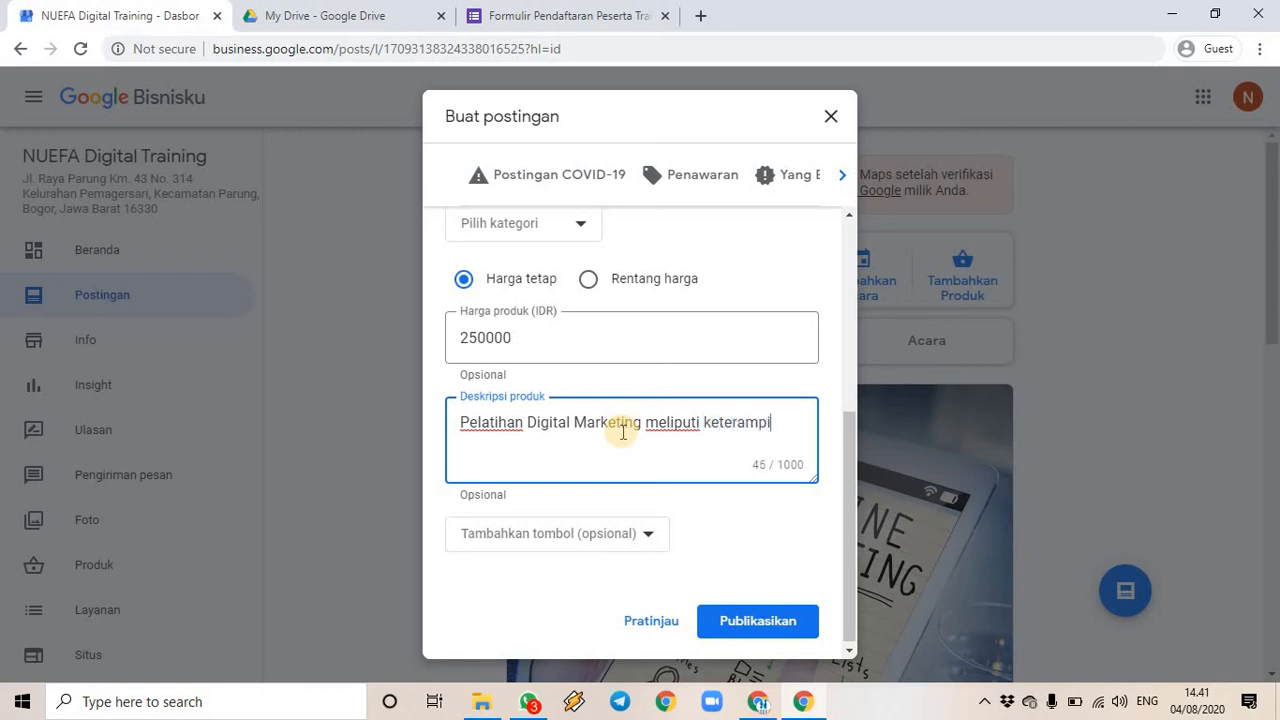
type("lan ")
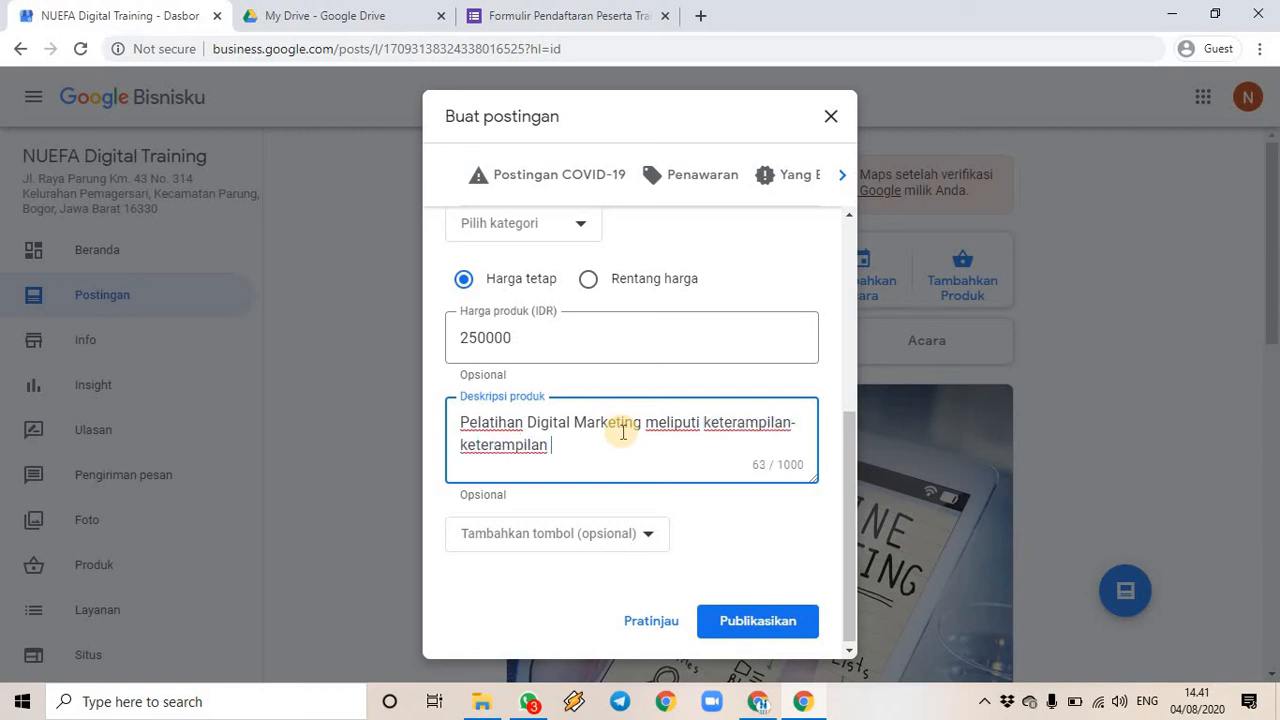
type("memanfaatkan p")
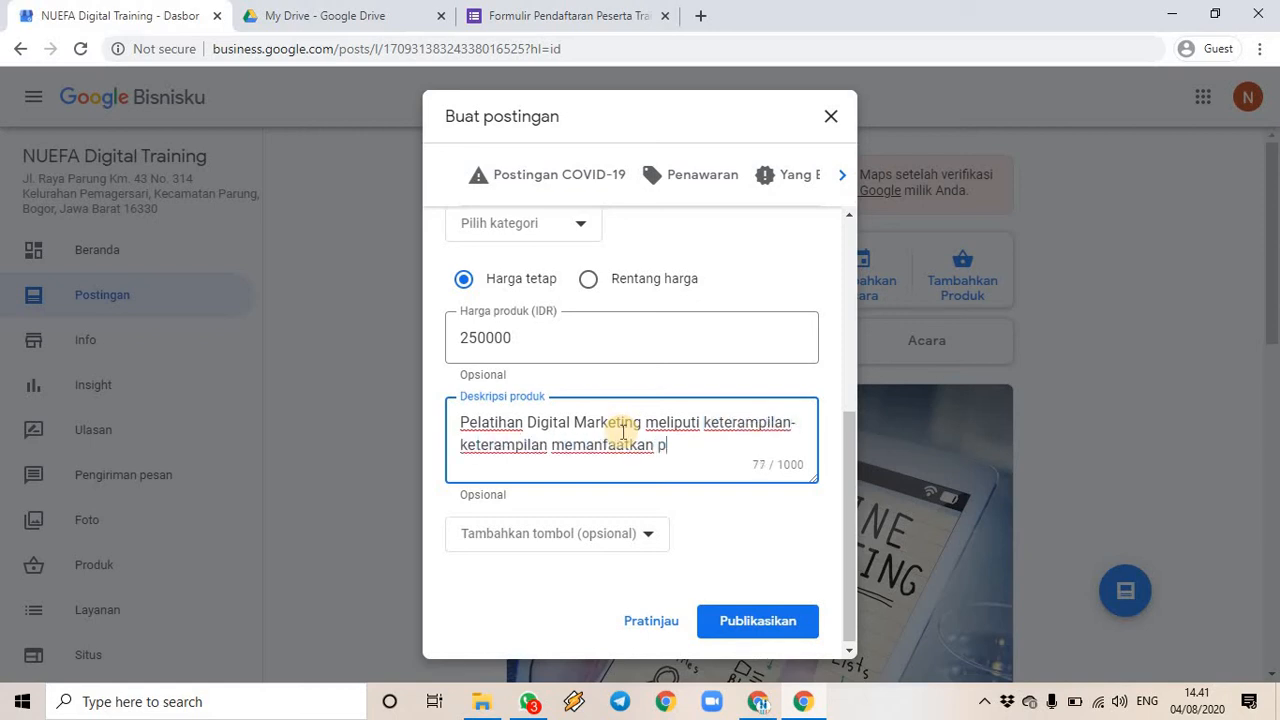
type("erangkat dan apli")
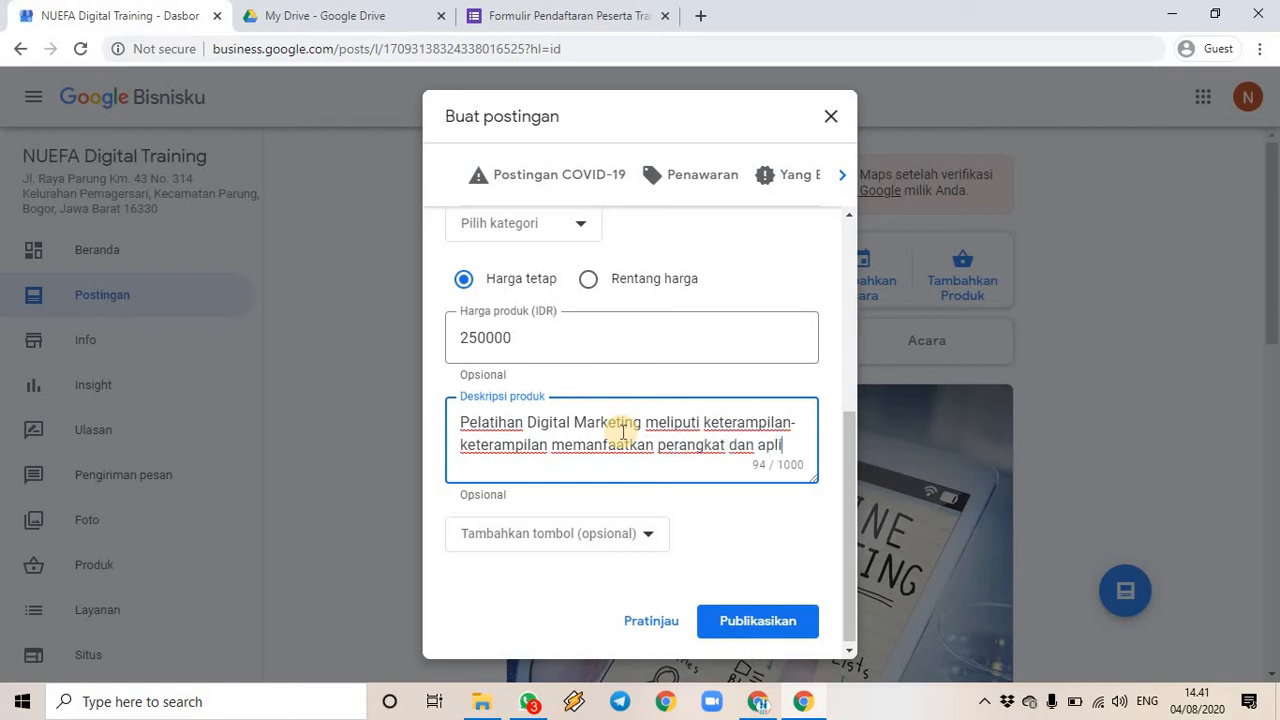
type("kasi digital untuk")
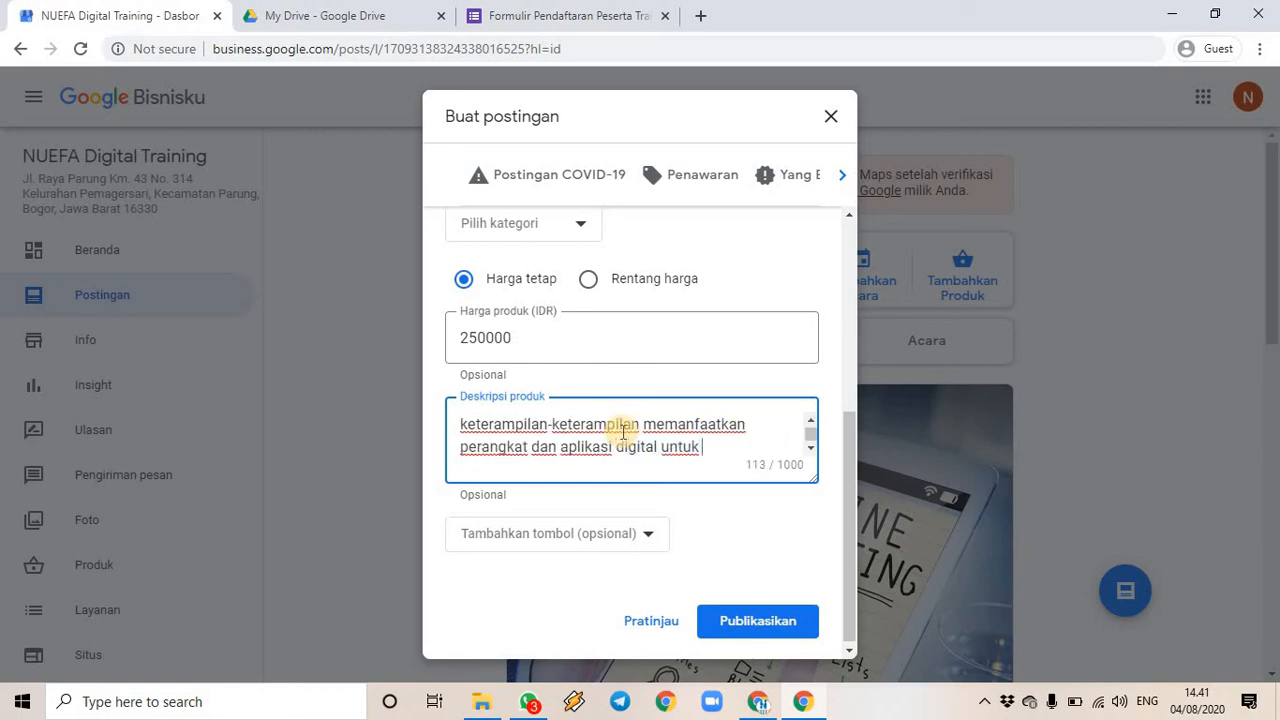
type(" men")
type("ingkatkan")
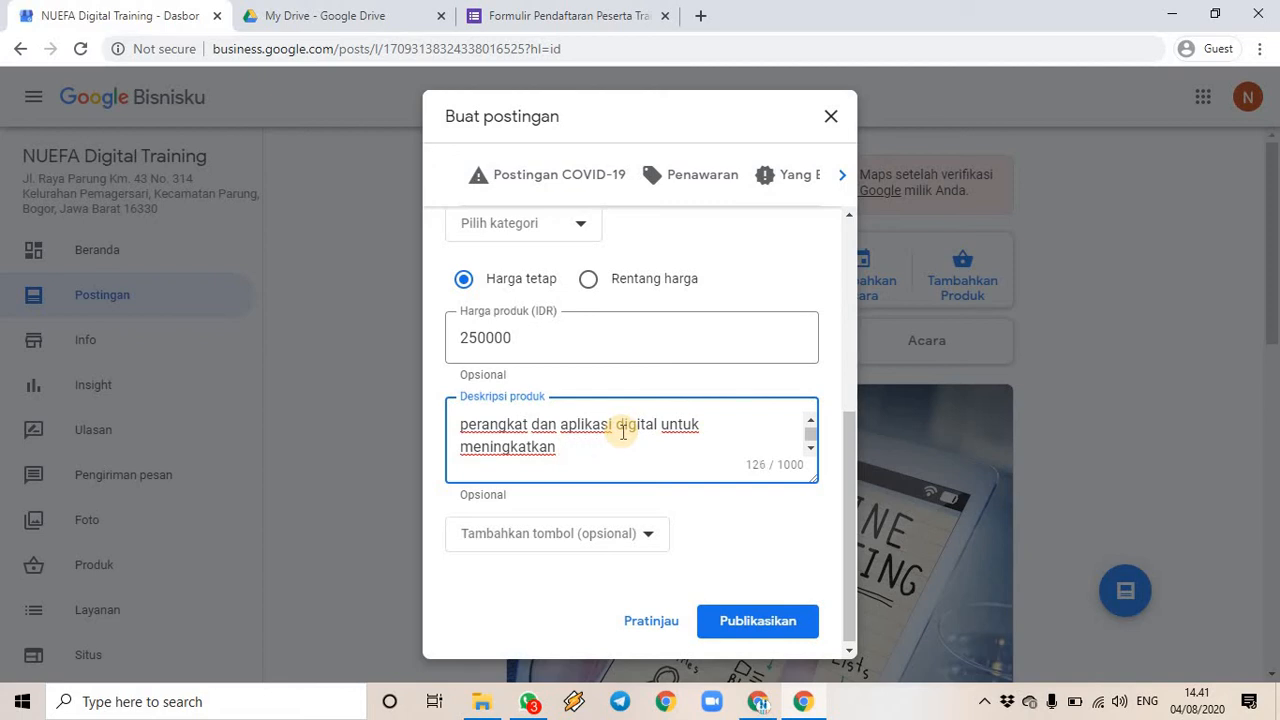
type("efektivitas dan efisien")
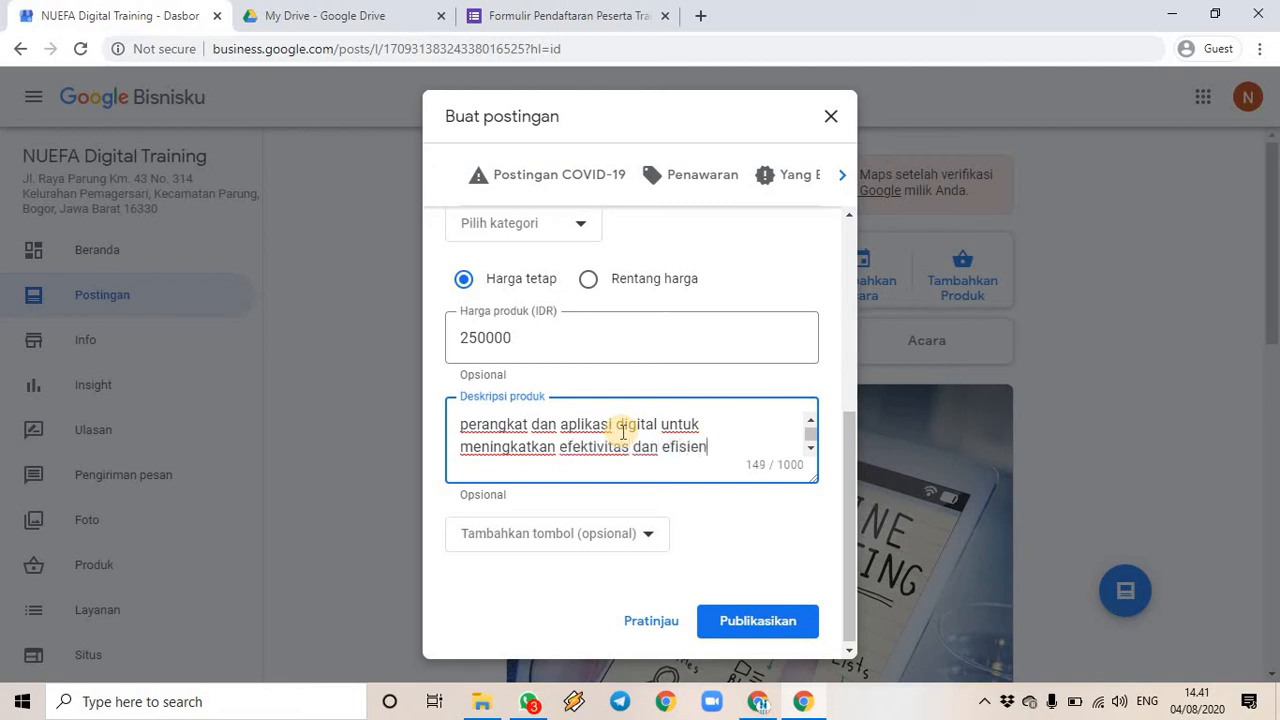
type("si kegiata")
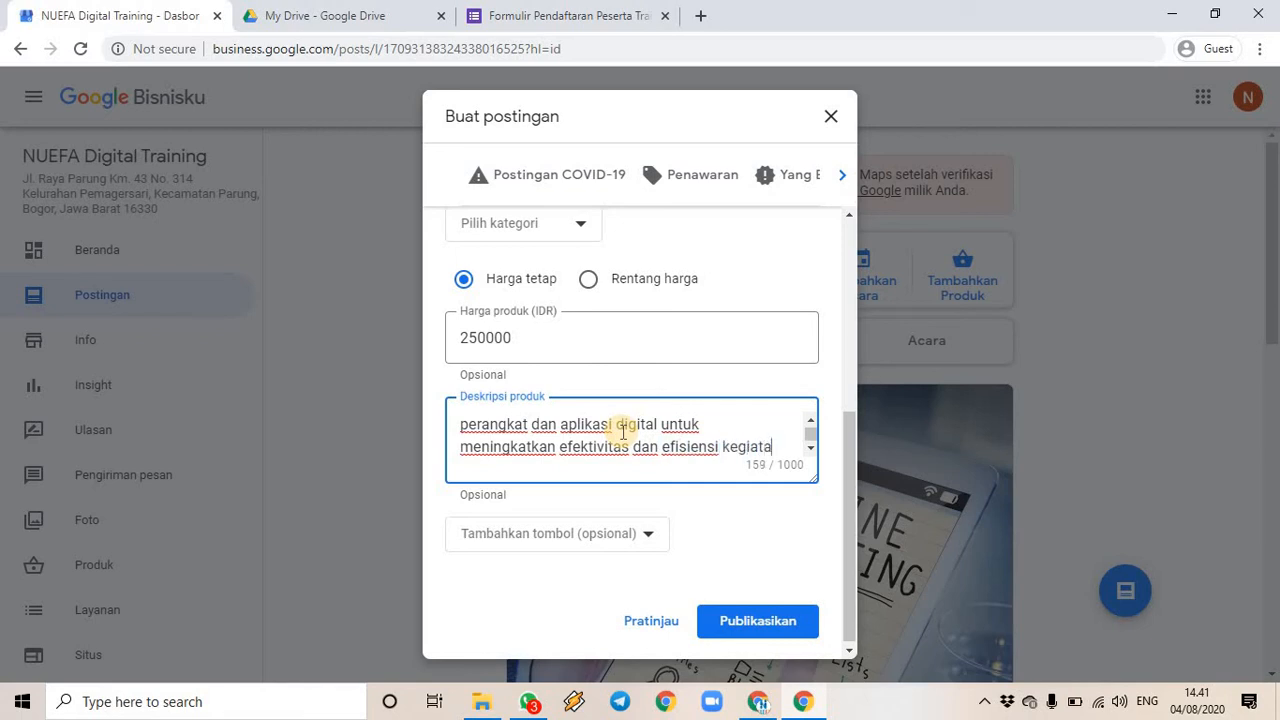
type("n promosi perusahaan.")
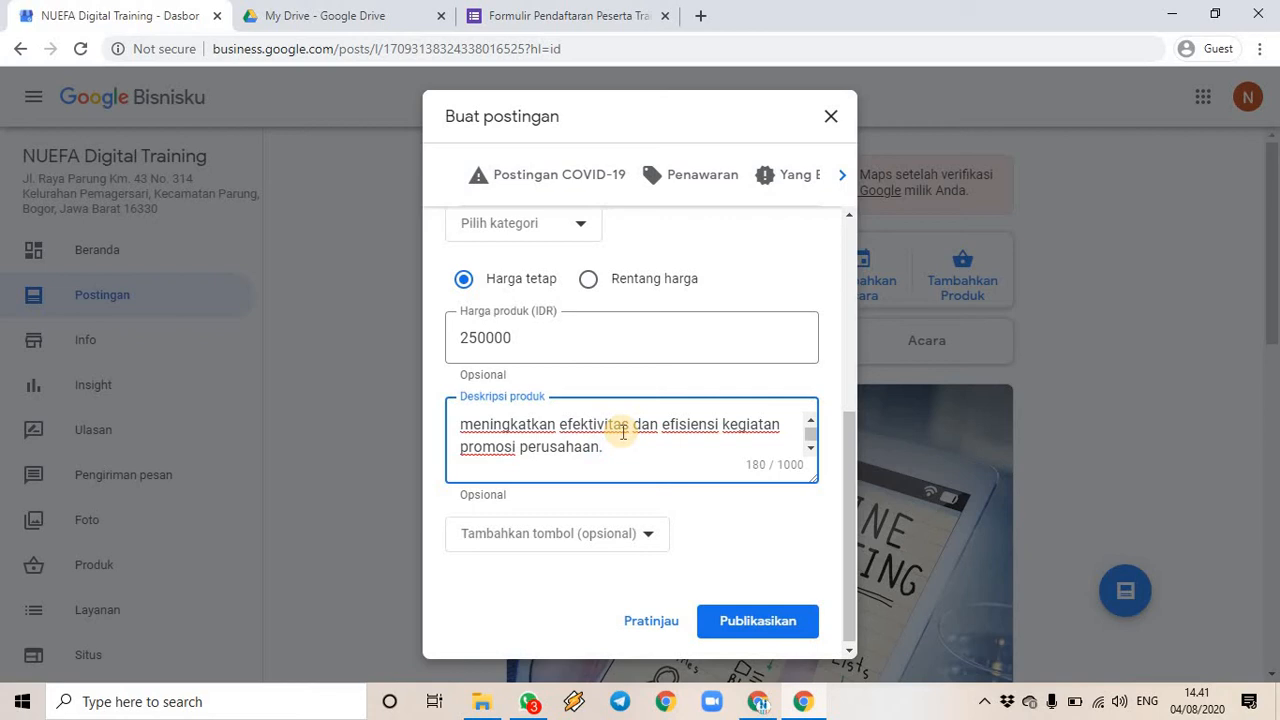
left_click(646, 536)
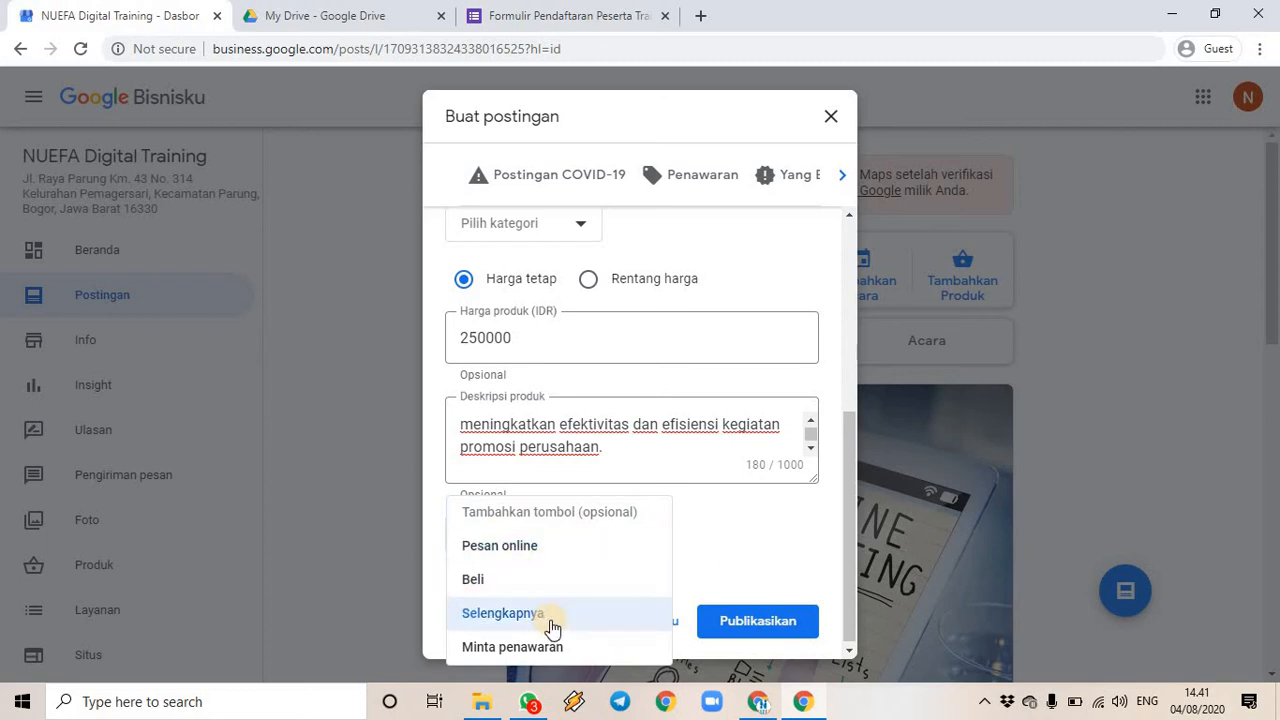
left_click(622, 551)
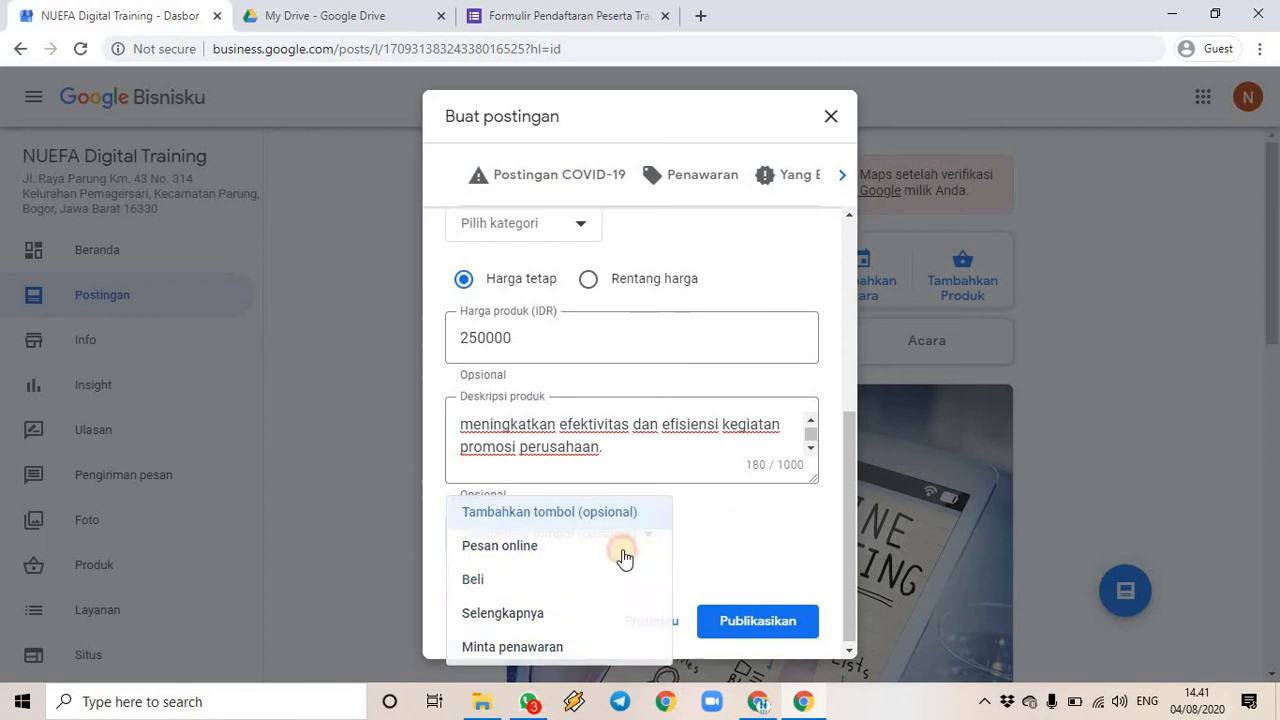
scroll(715, 540, "up", 4)
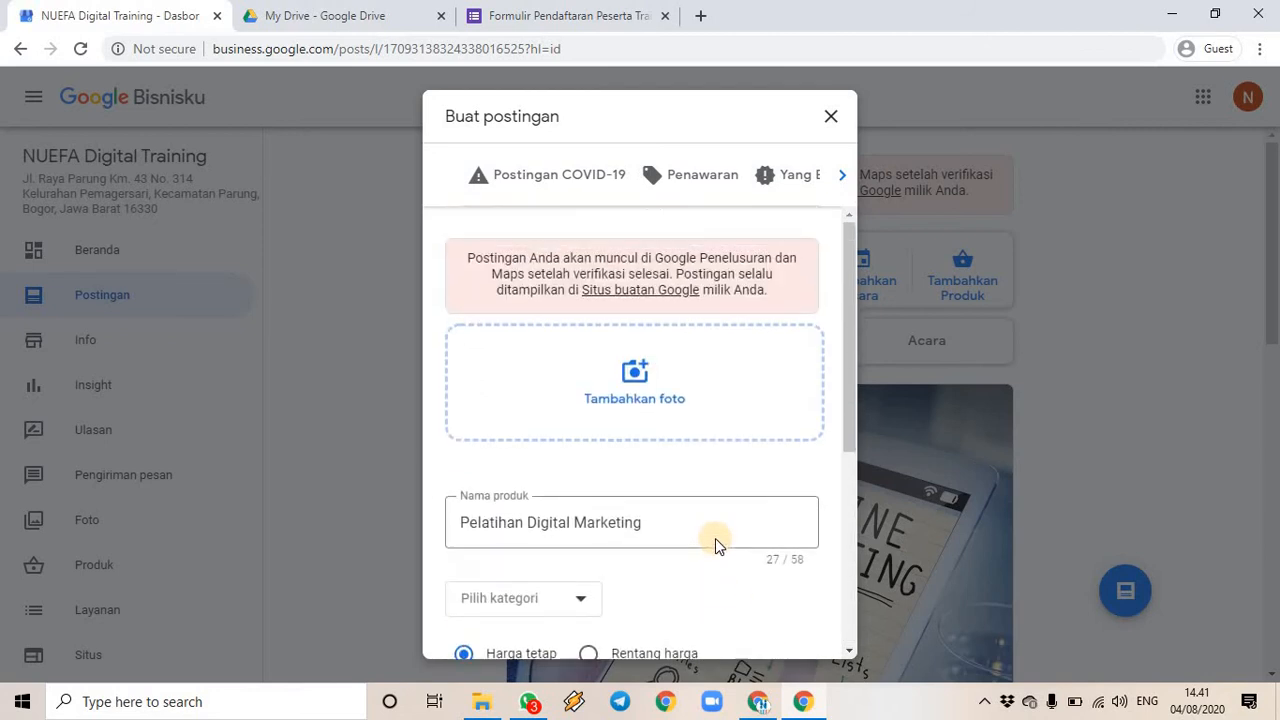
- Upload device-digital-pen from Pictures > Pexels > Digital as the product post's photo
left_click(635, 370)
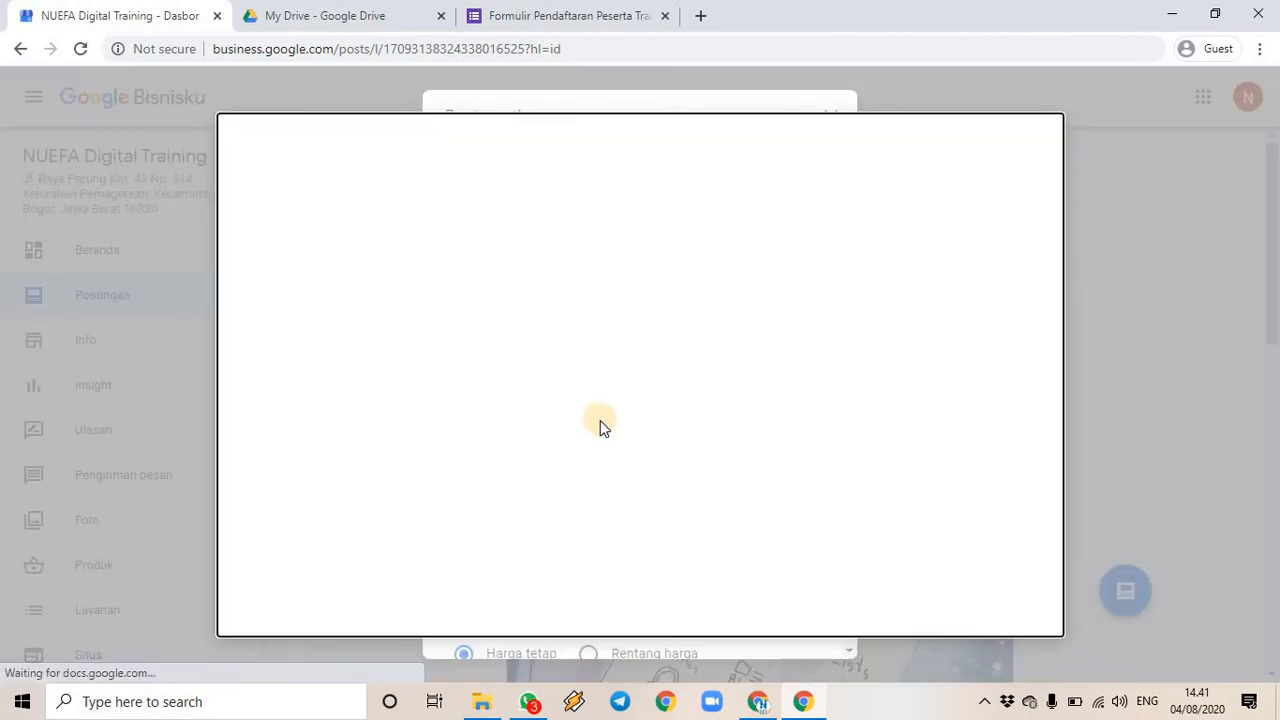
left_click(482, 701)
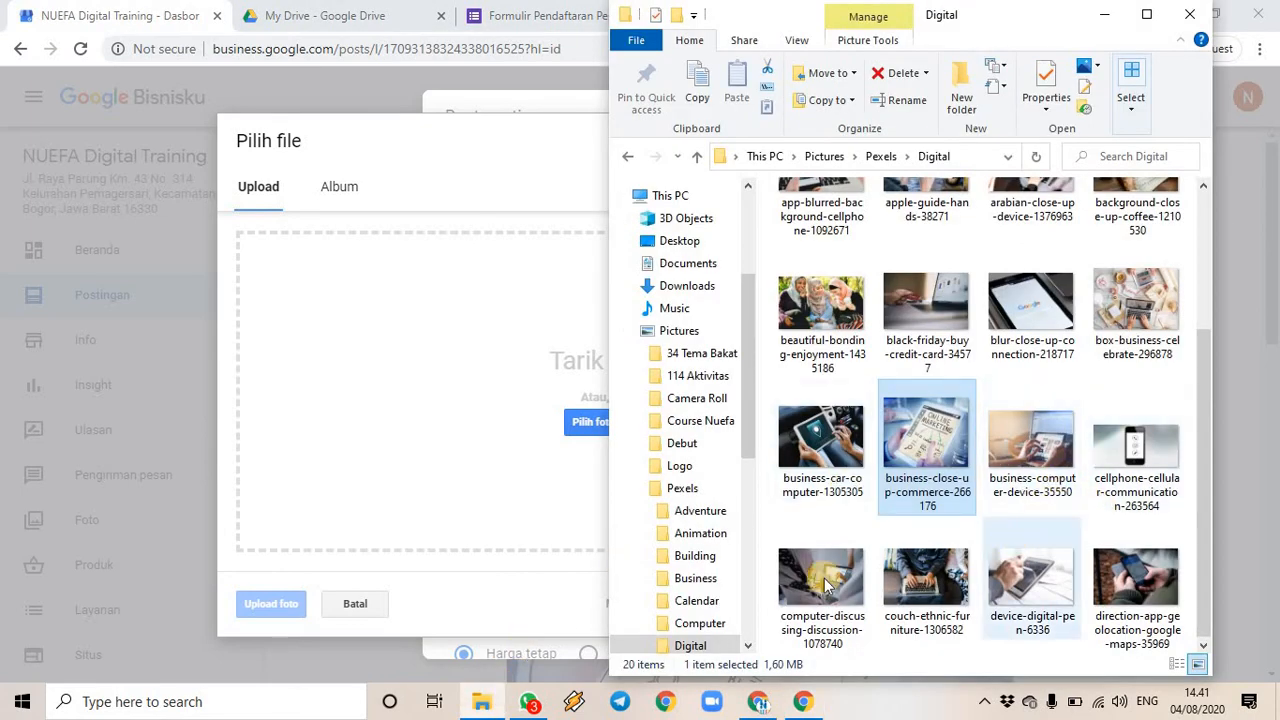
left_click_drag(1035, 580, 486, 420)
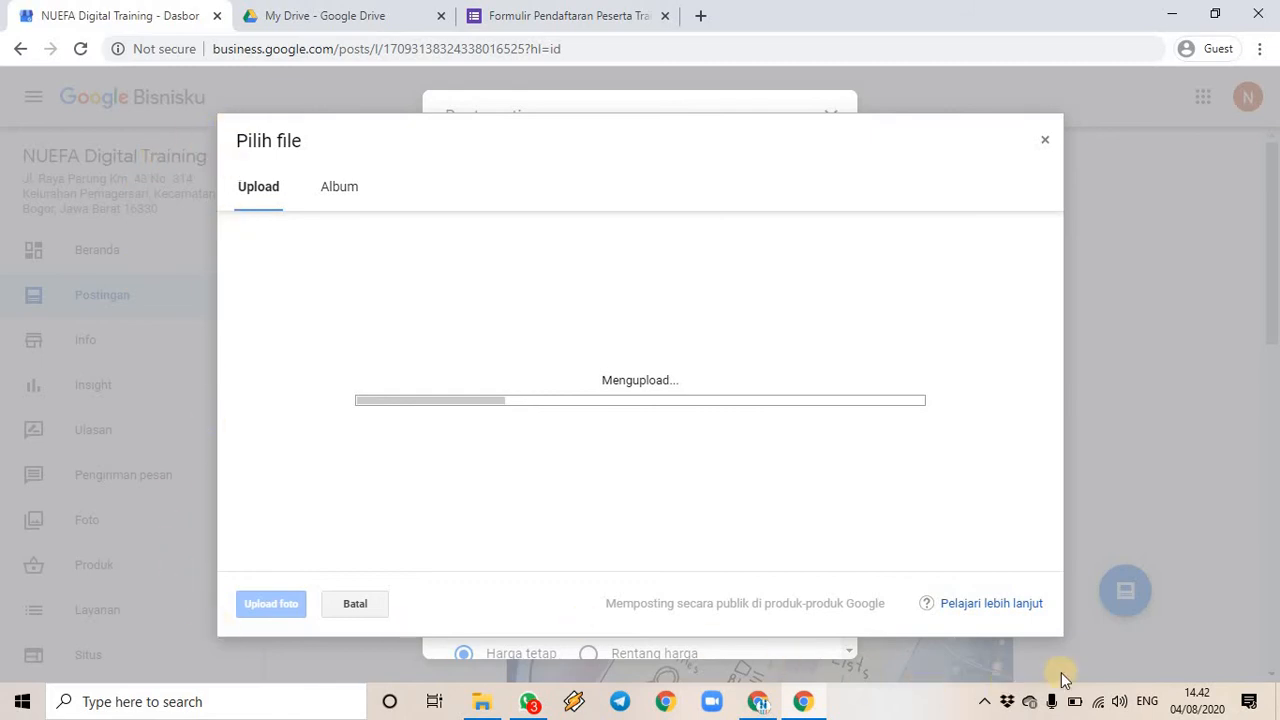
- Try loading pixabay.com in a new browser tab
left_click(701, 18)
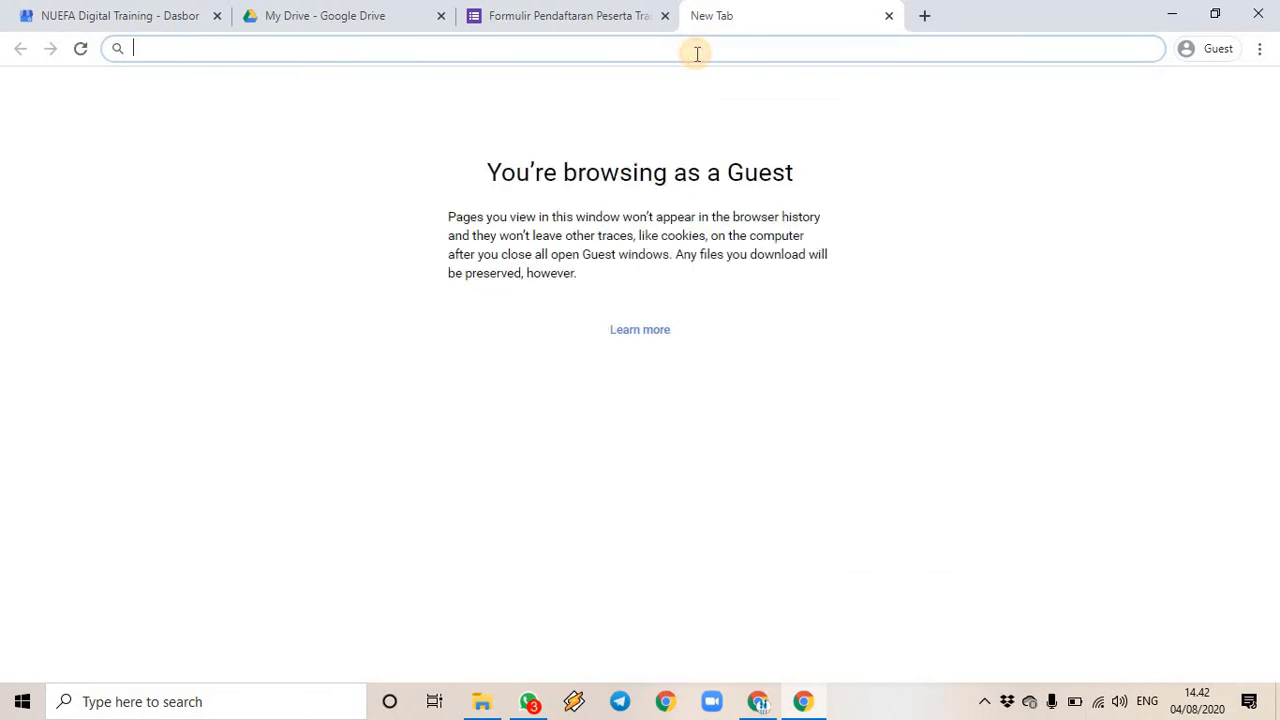
type("p")
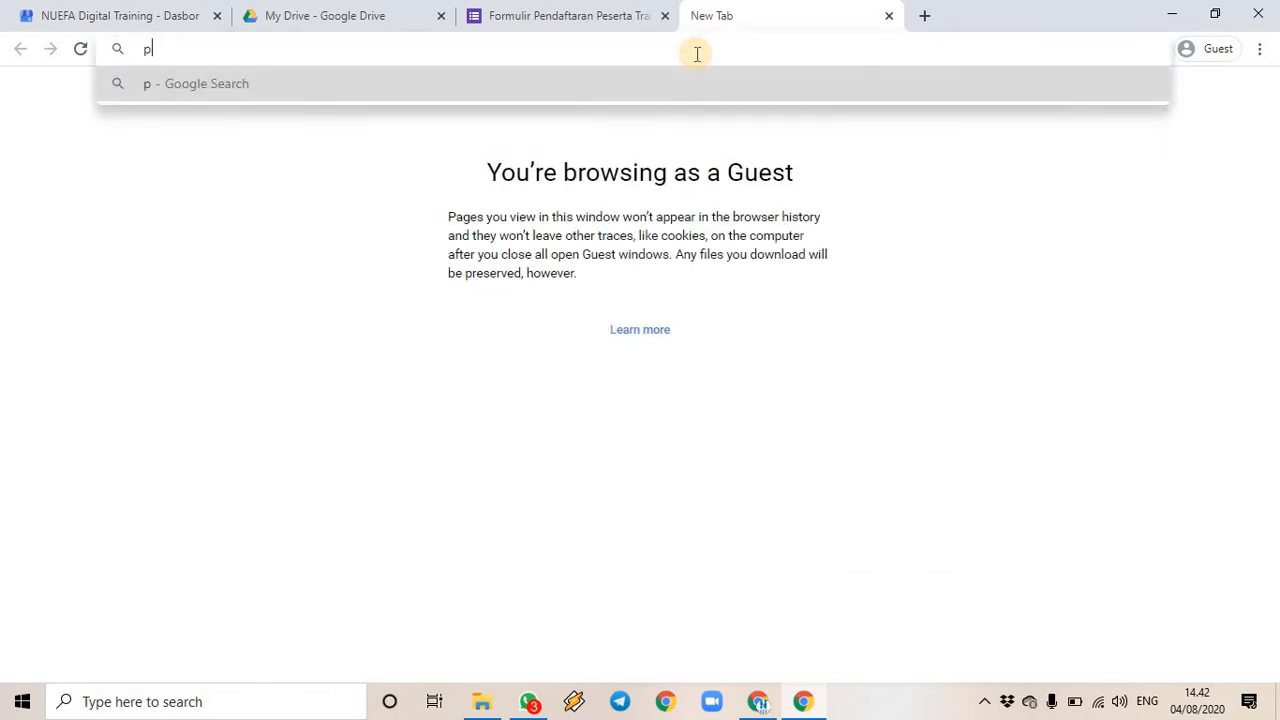
type("ixabay.com")
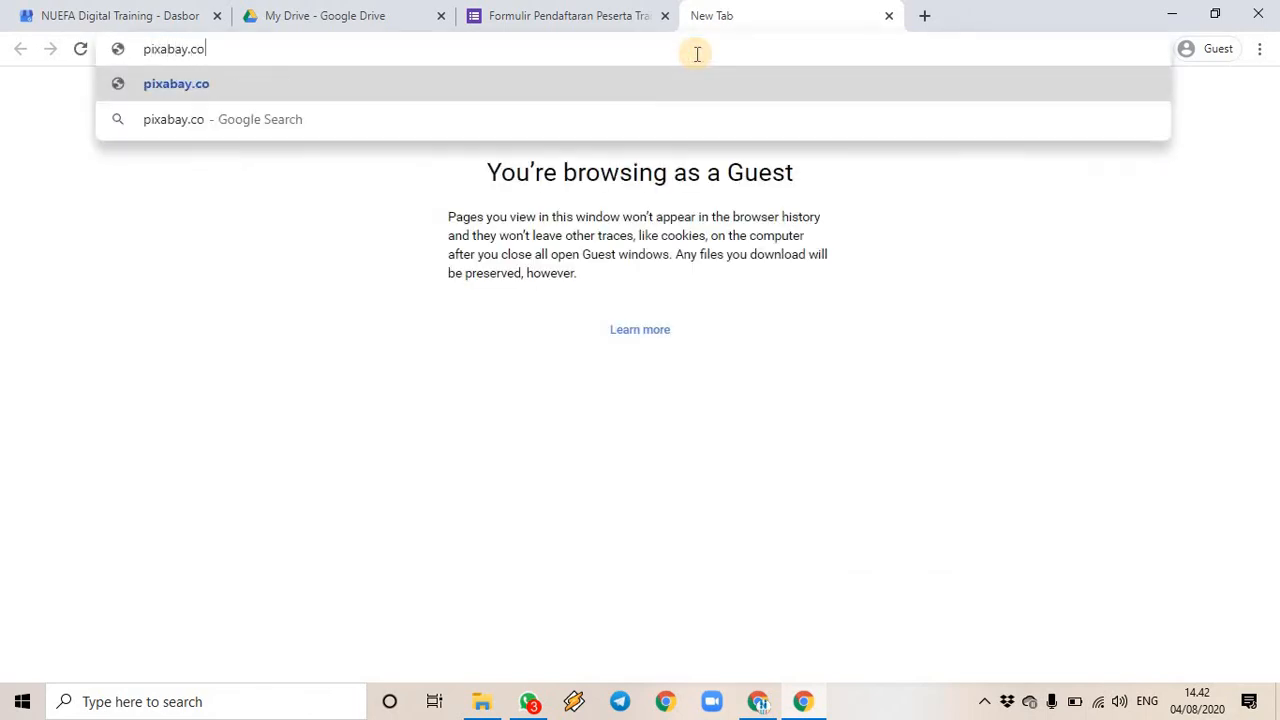
key("Return")
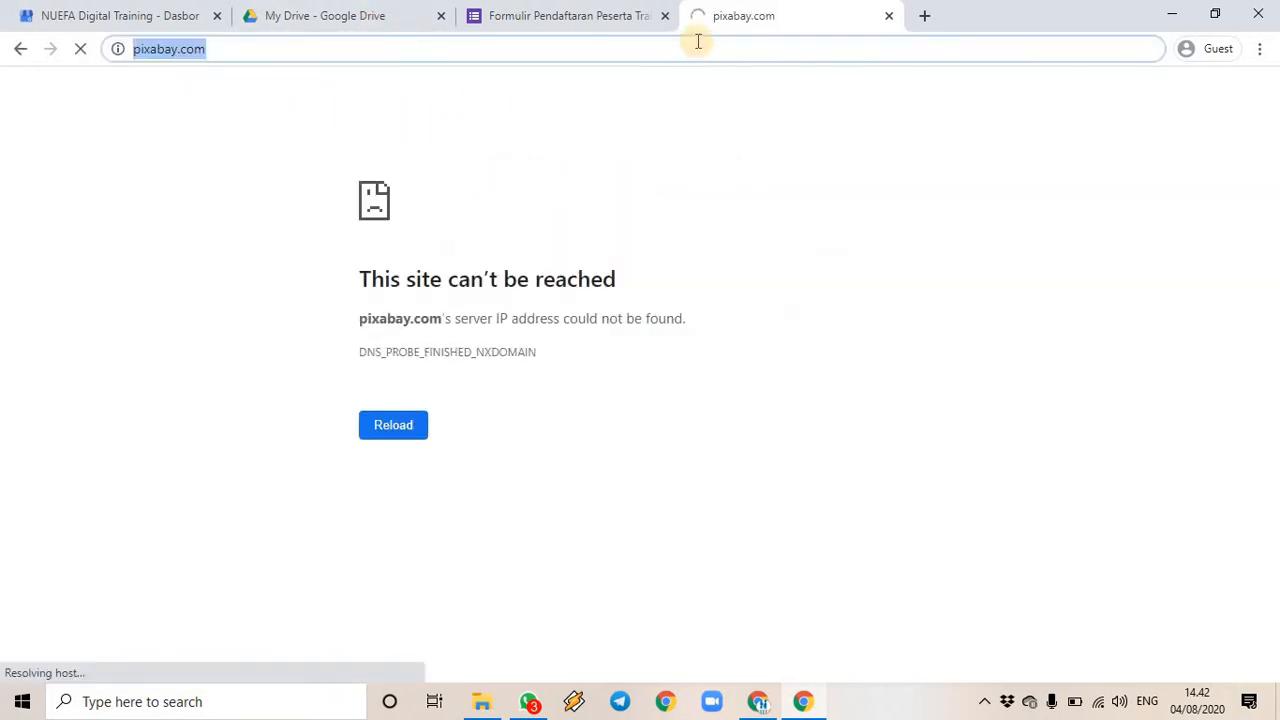
- Replace the unreachable address with pexels.com and load it
left_click(556, 49)
key("ctrl+a")
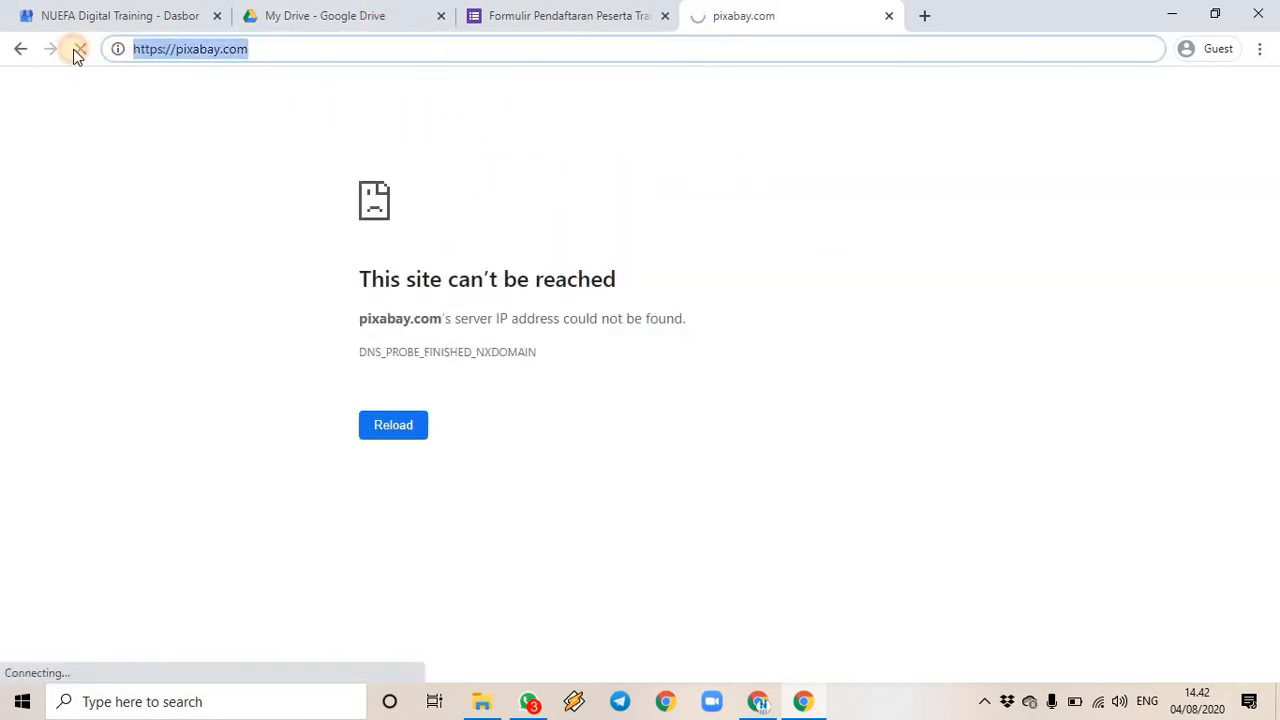
type("pexels.com")
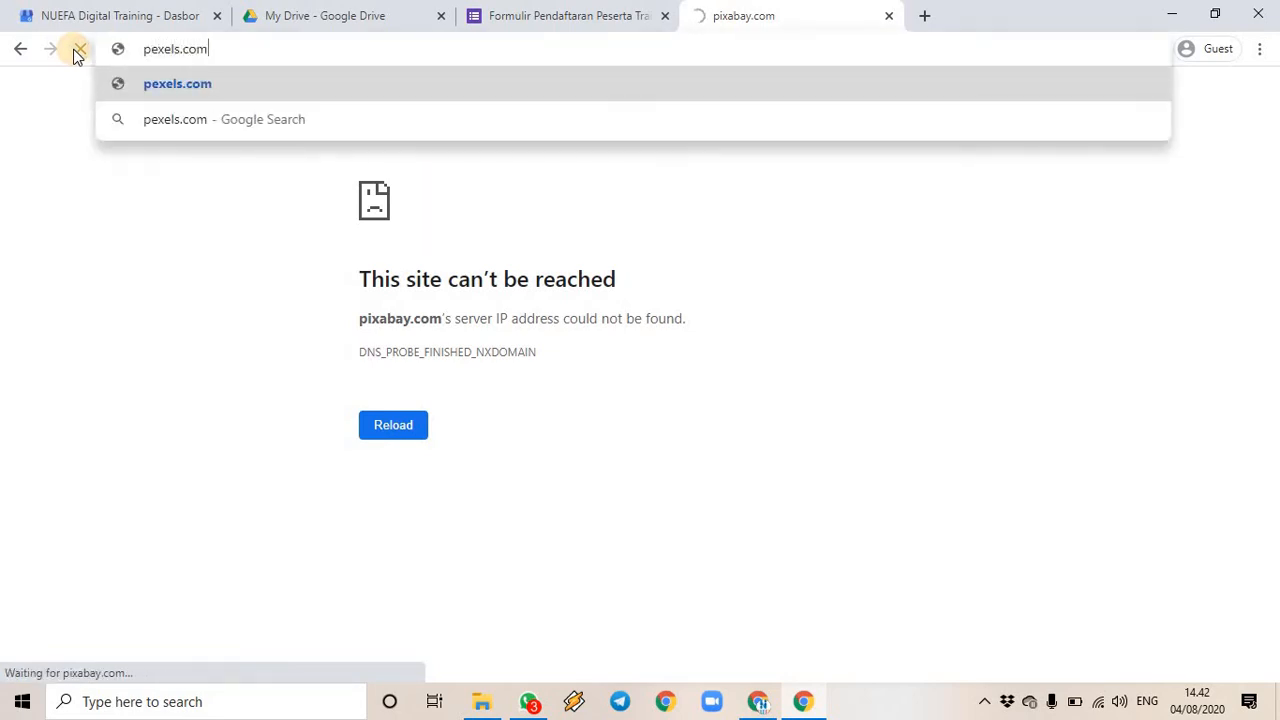
key("Return")
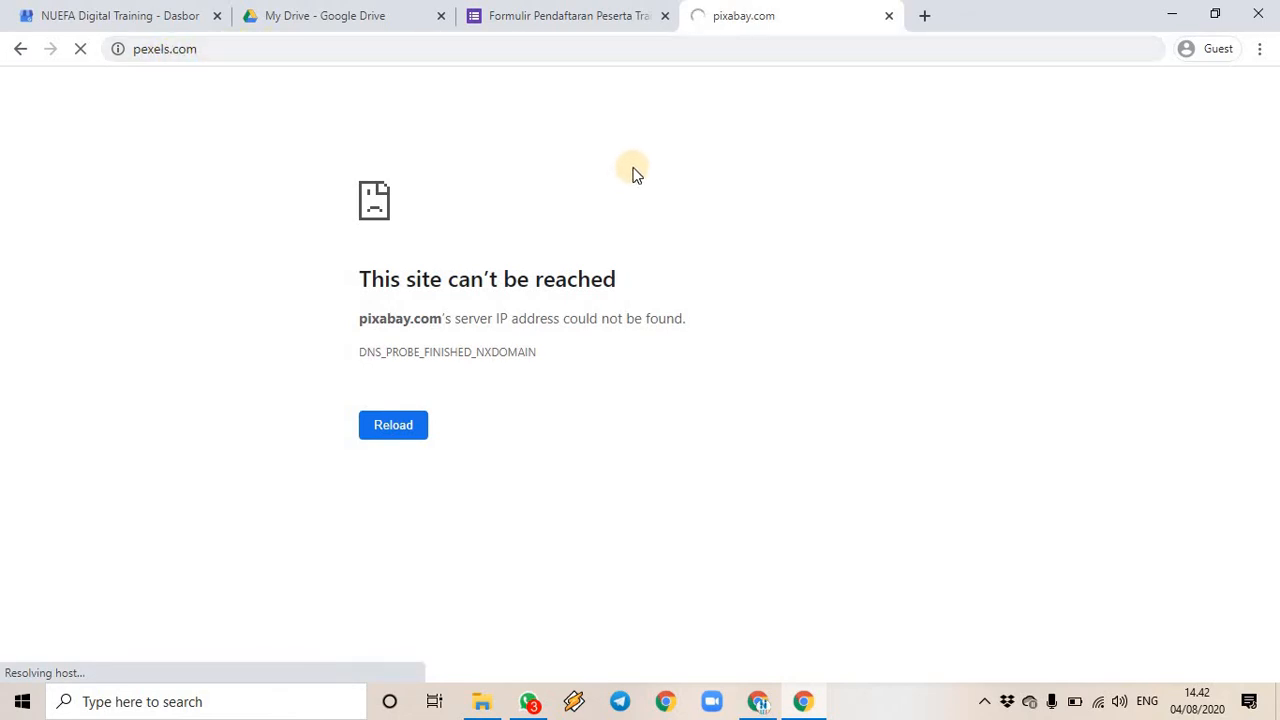
- Return to the Google Bisnisku product post draft and preview it
left_click(130, 15)
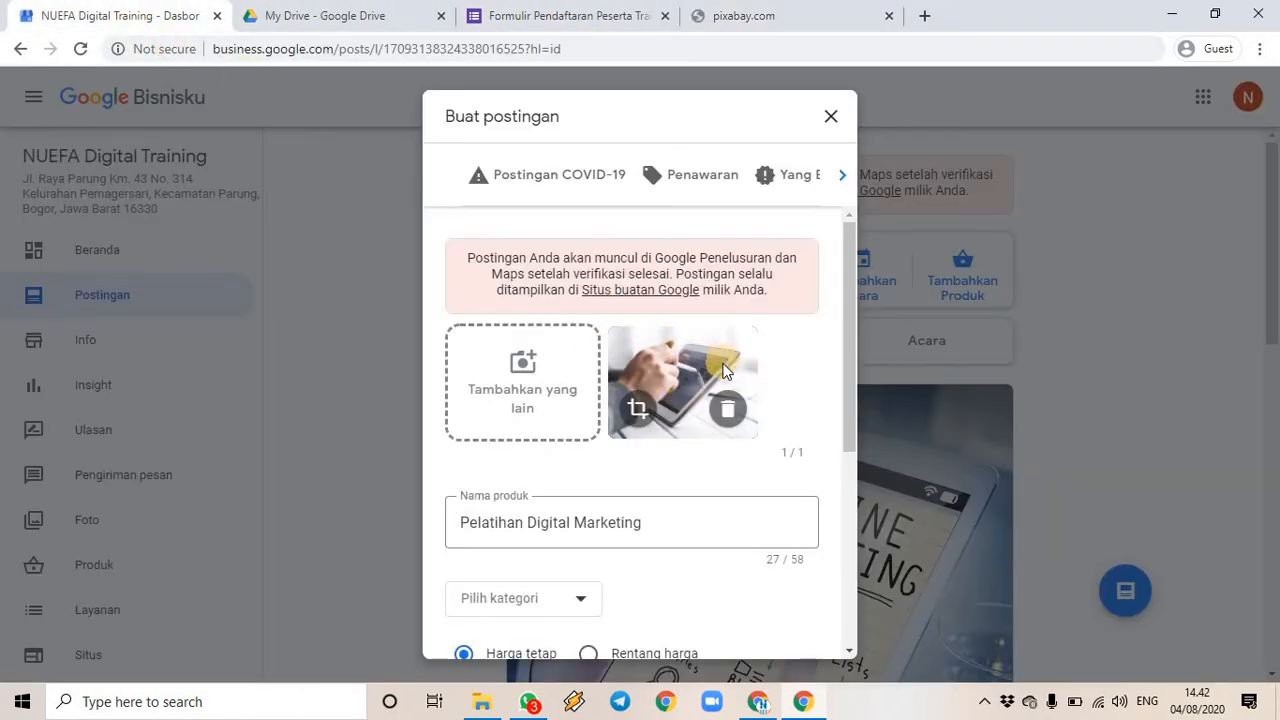
scroll(725, 370, "down", 4)
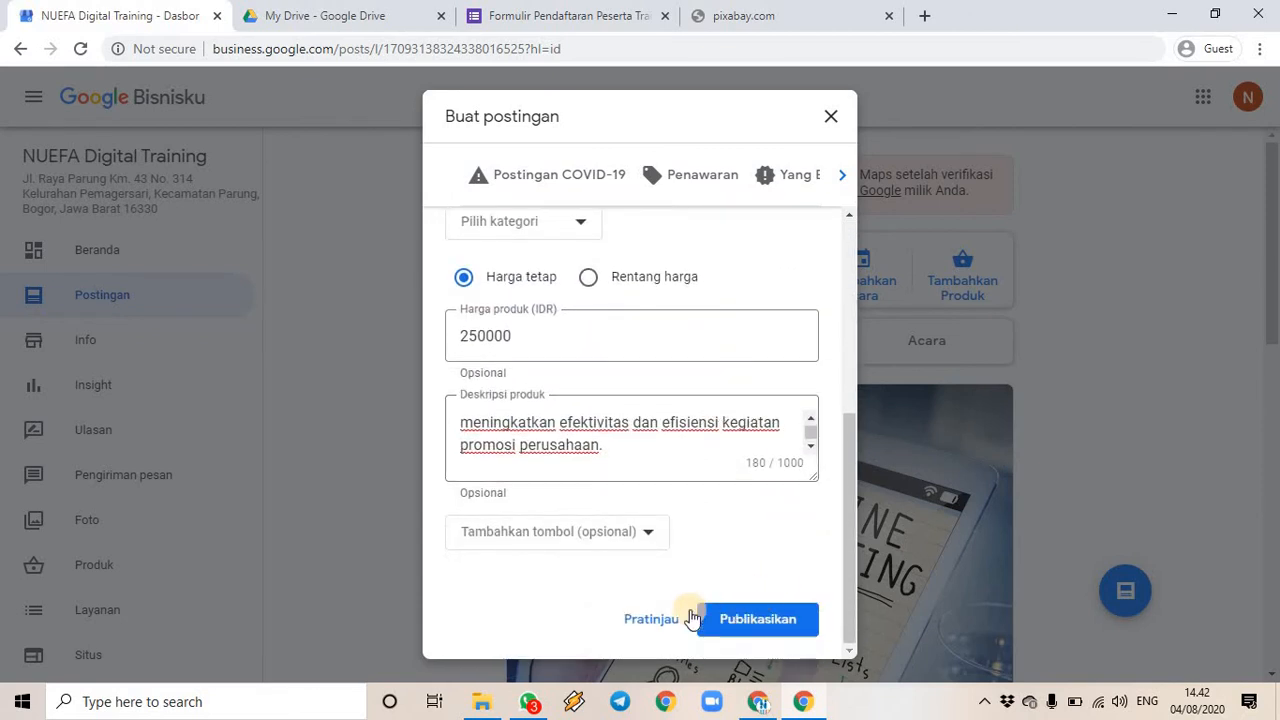
left_click(690, 619)
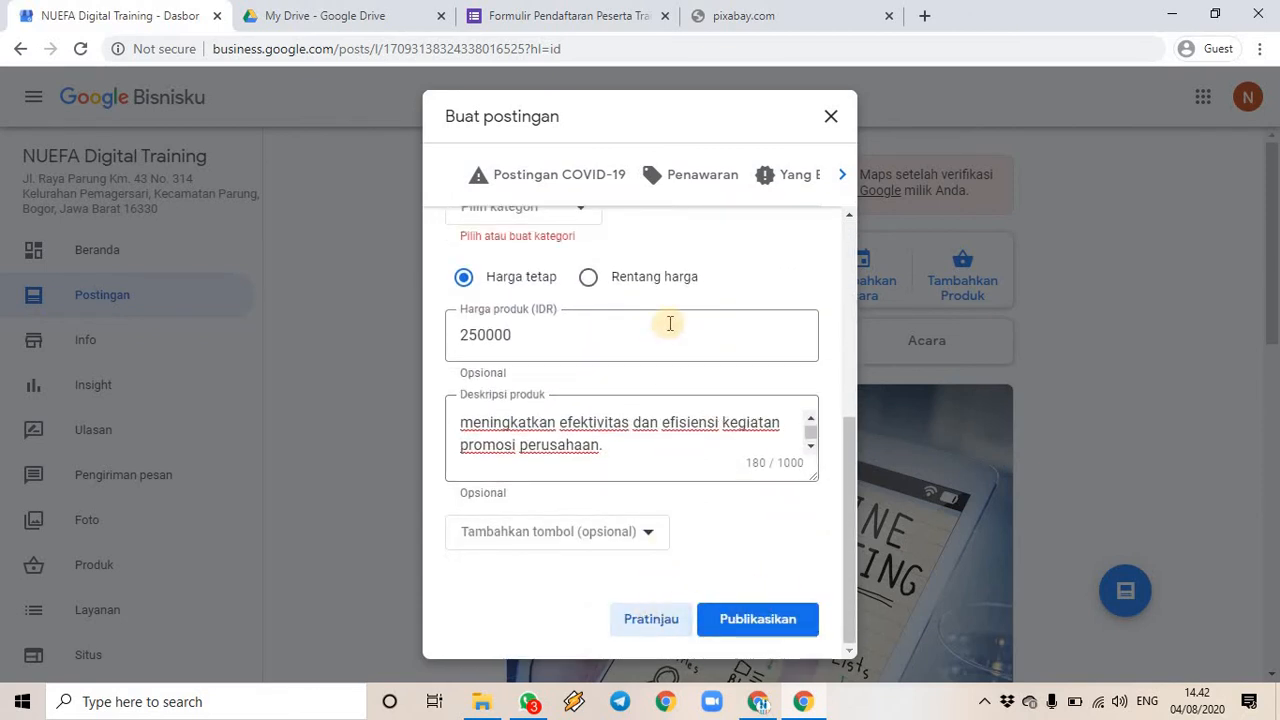
scroll(668, 325, "up", 1)
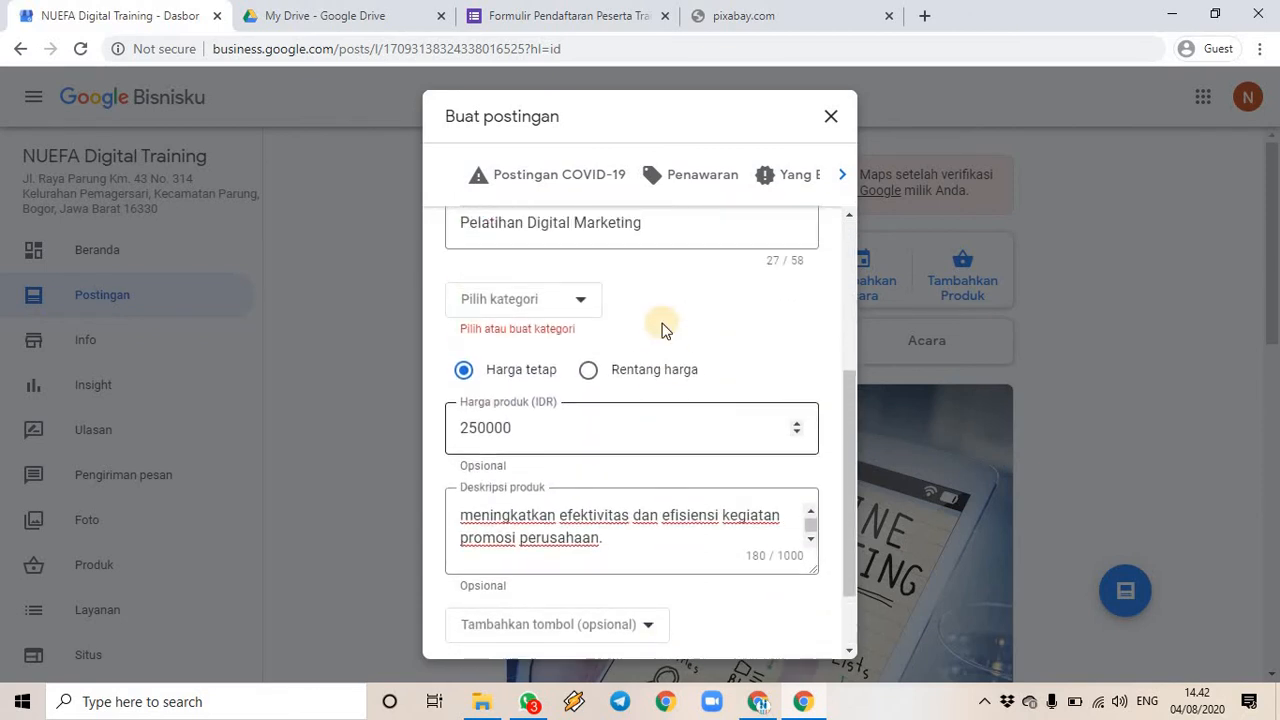
- Create the new category Pelatihan and assign it to the product
left_click(578, 303)
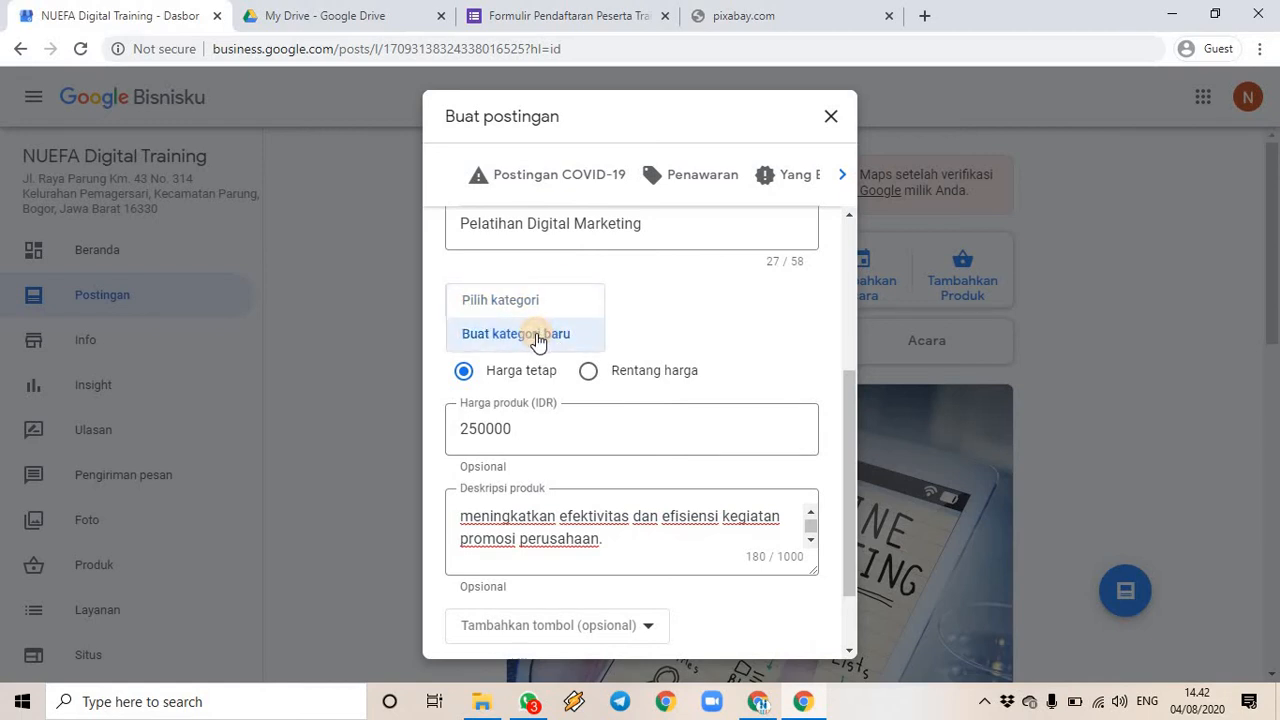
left_click(537, 338)
left_click(635, 378)
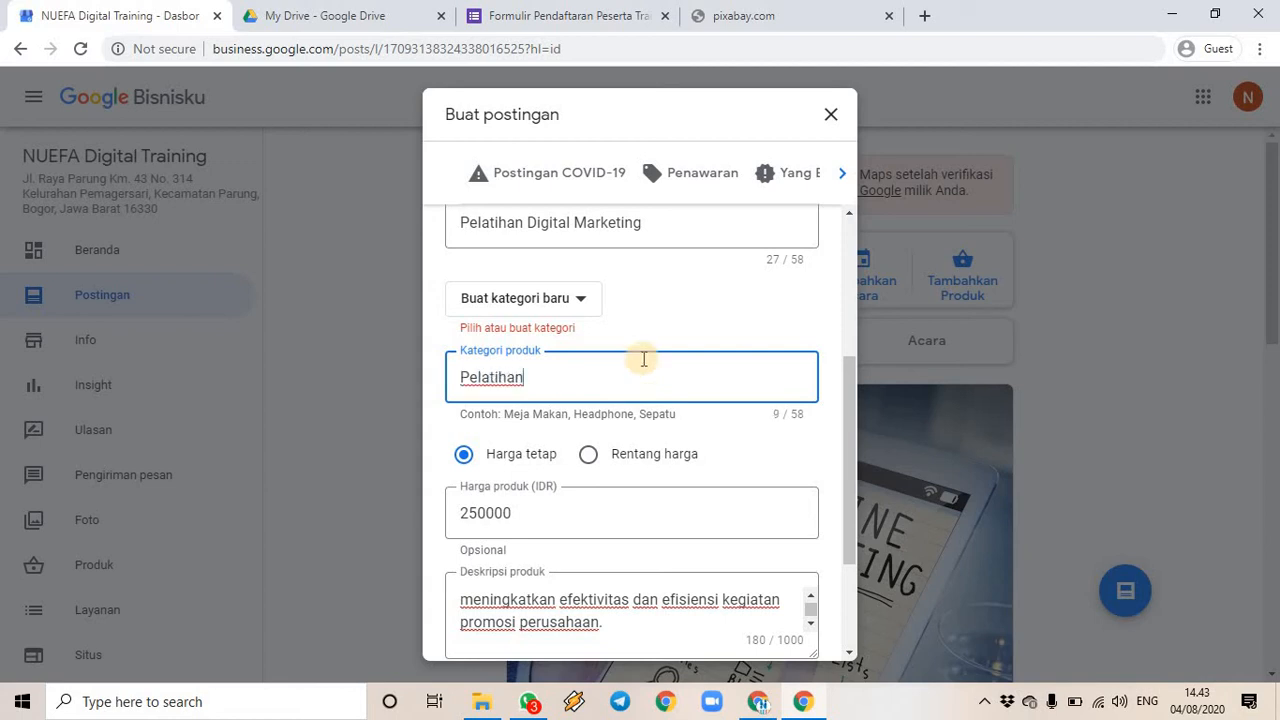
left_click(652, 316)
- Preview the finished Pelatihan Digital Marketing post and publish it
scroll(697, 313, "down", 2)
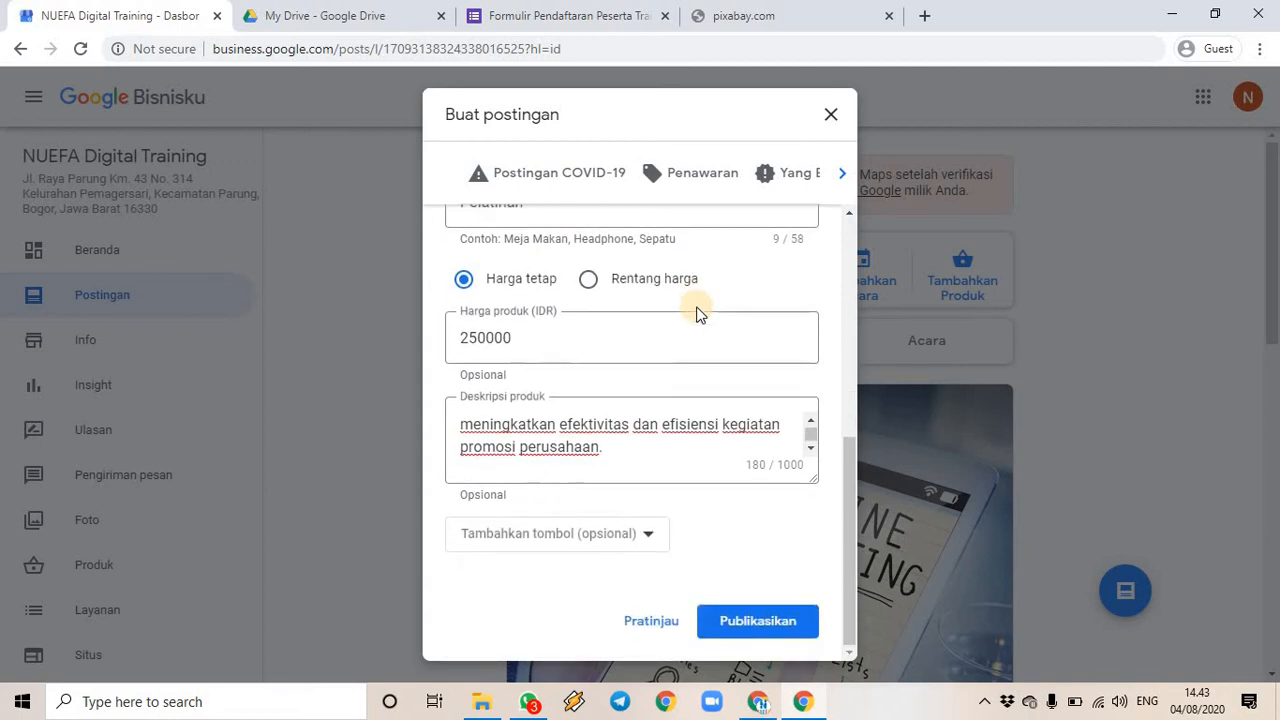
left_click(741, 625)
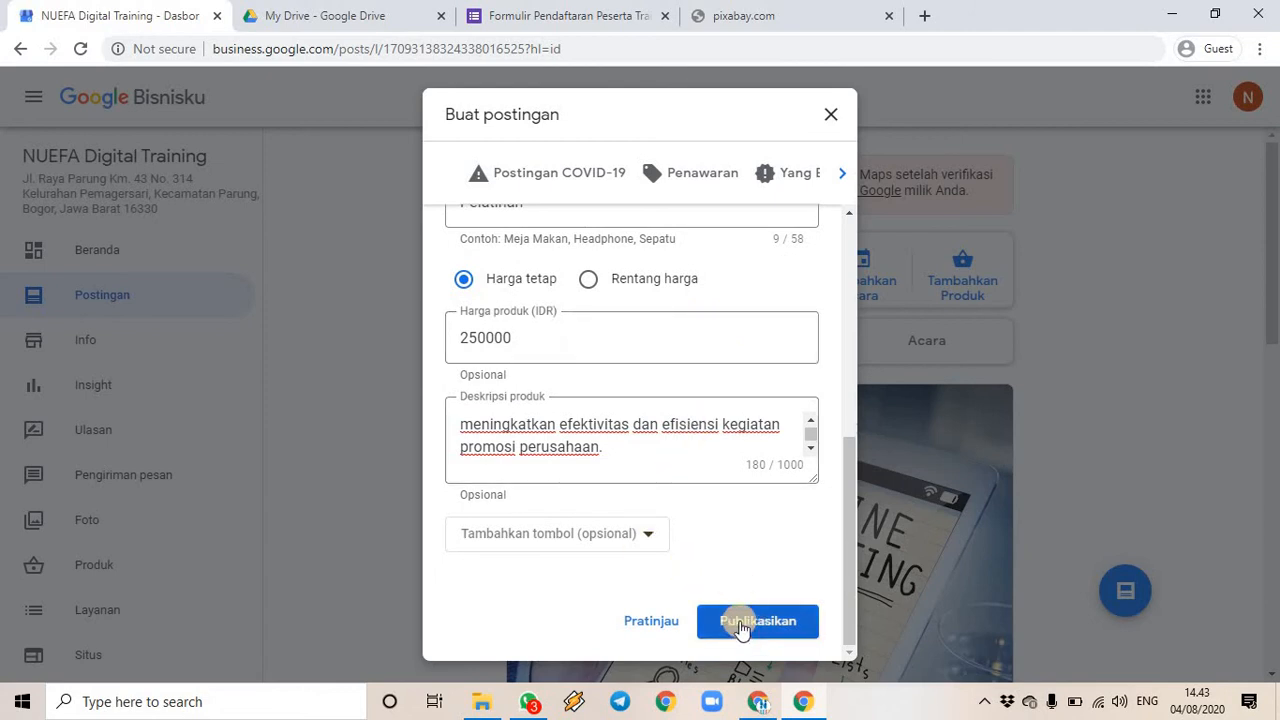
left_click(657, 621)
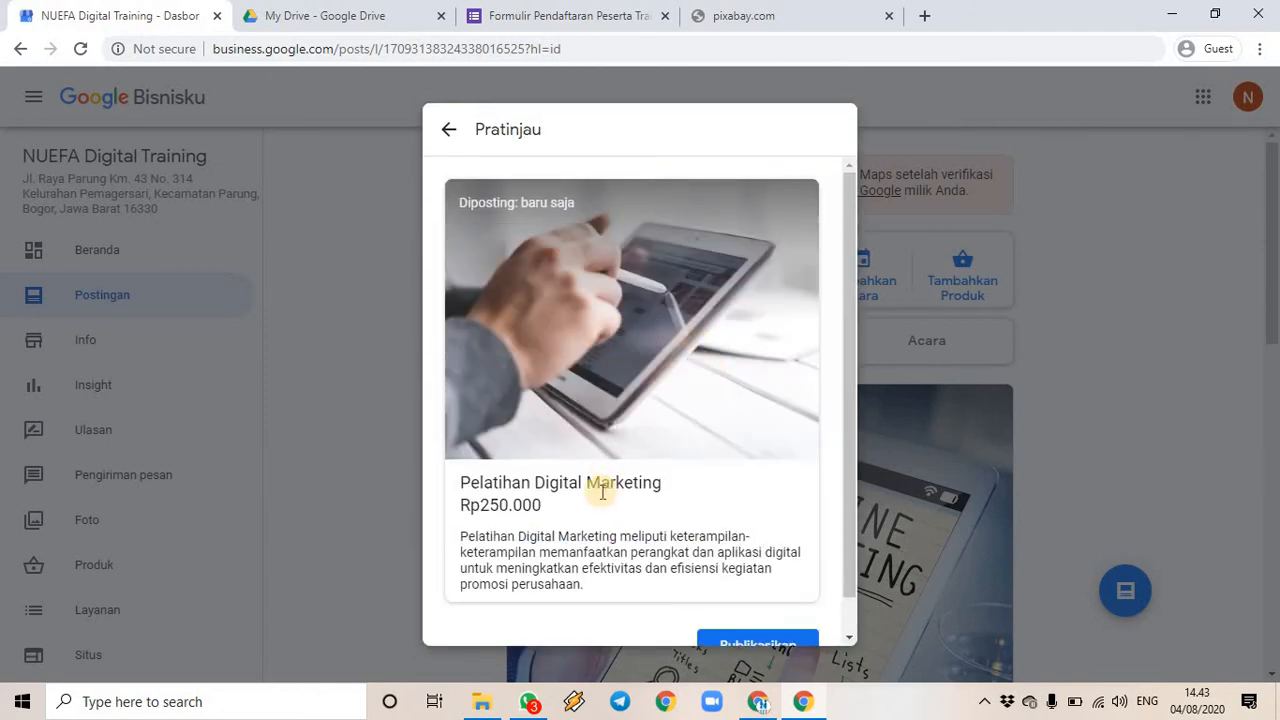
scroll(558, 525, "down", 1)
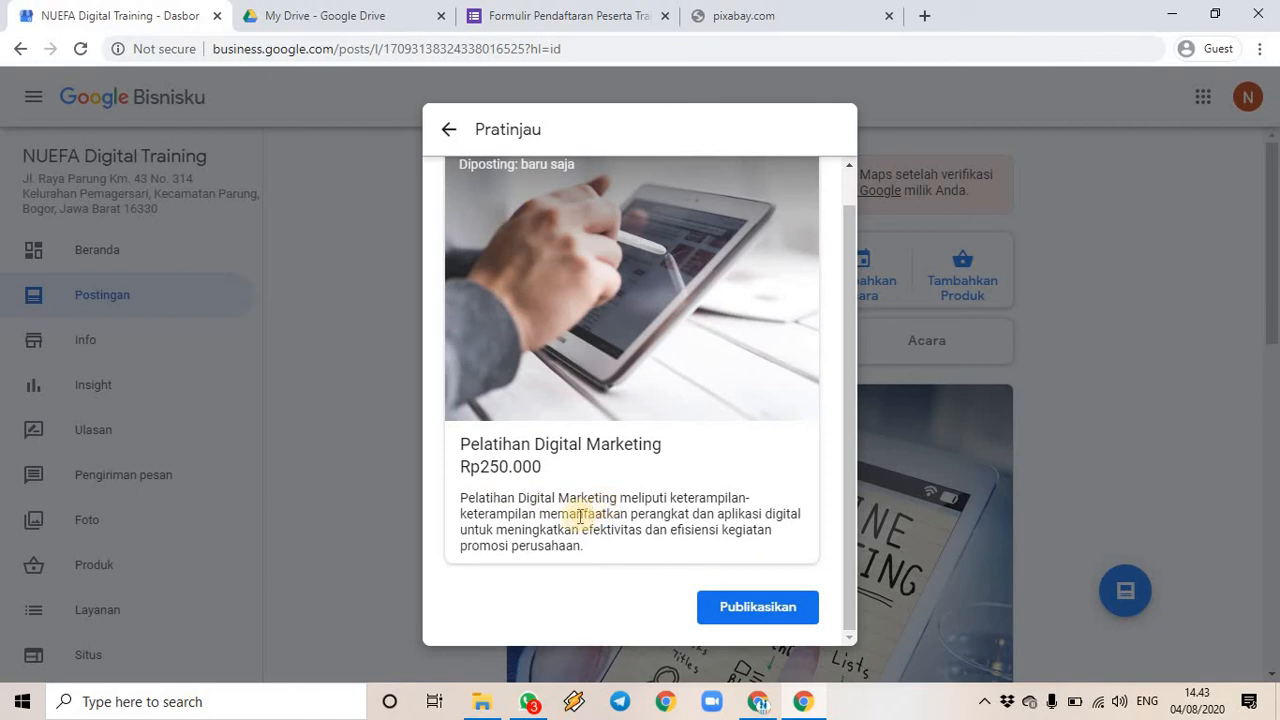
left_click(737, 607)
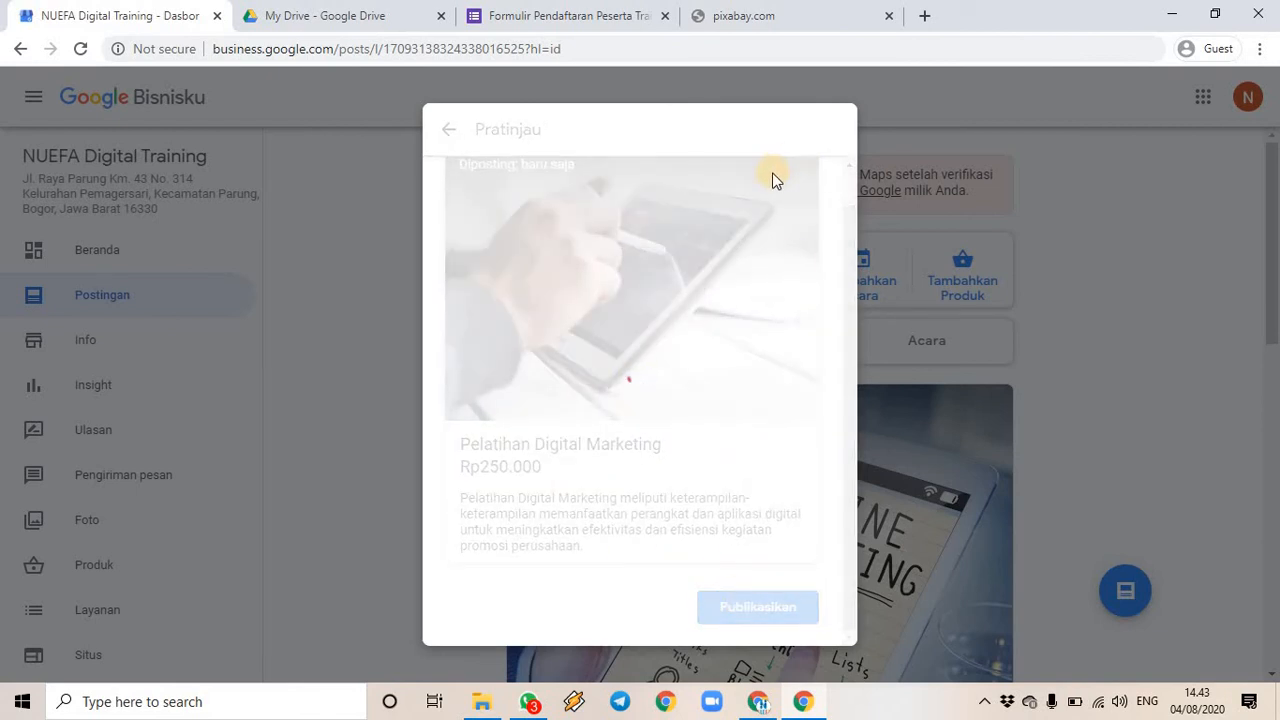
- Re-enter pexels.com in the failed pixabay tab, then return to the NUEFA products tab
left_click(788, 20)
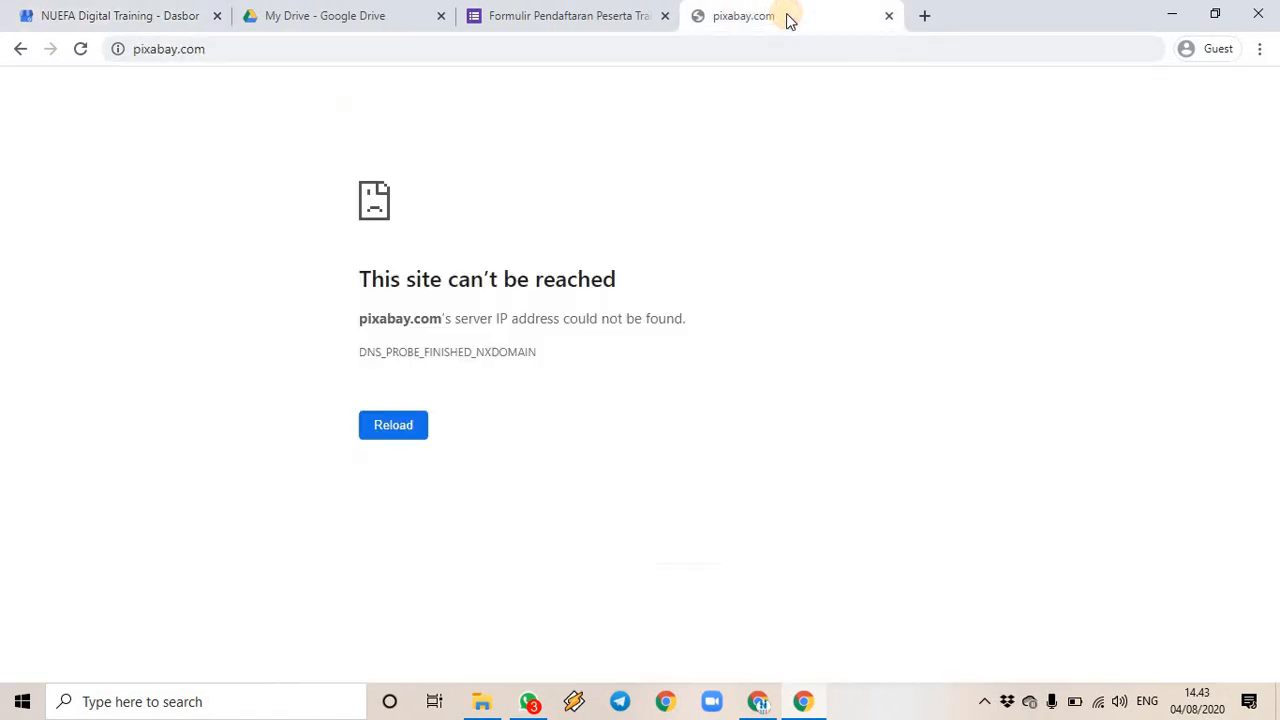
left_click(236, 50)
type("pexels.com")
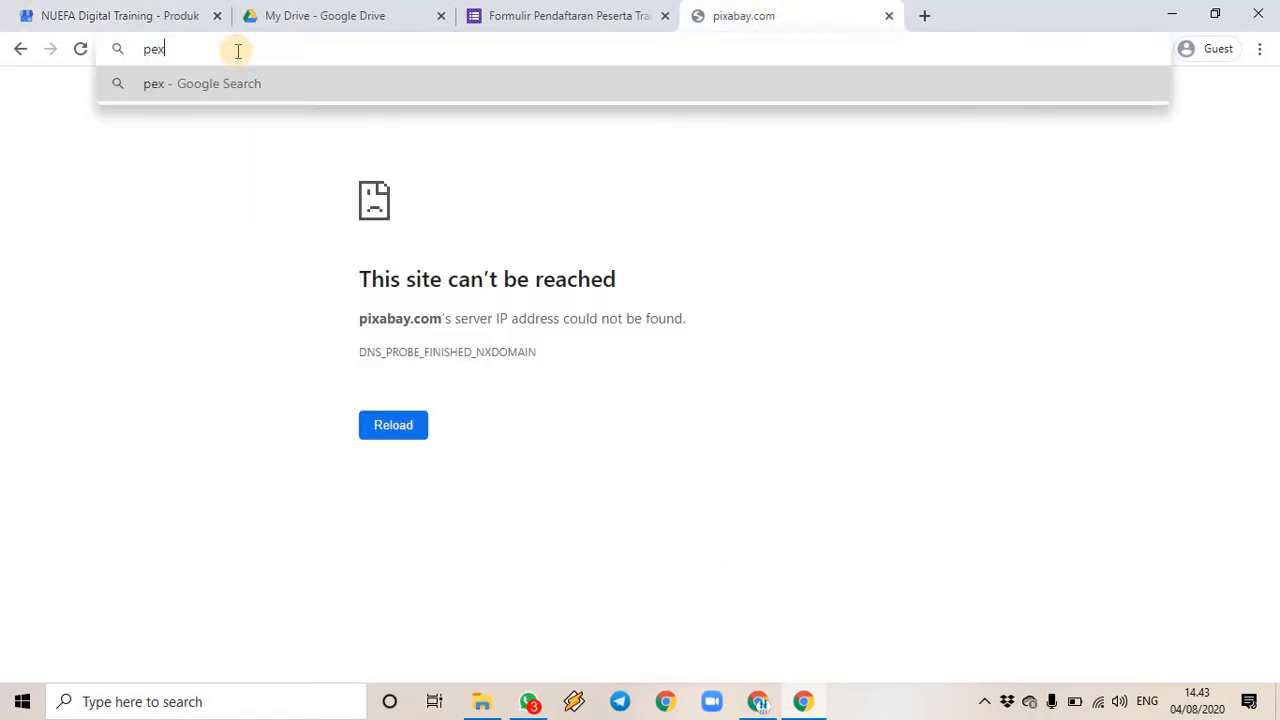
key("Return")
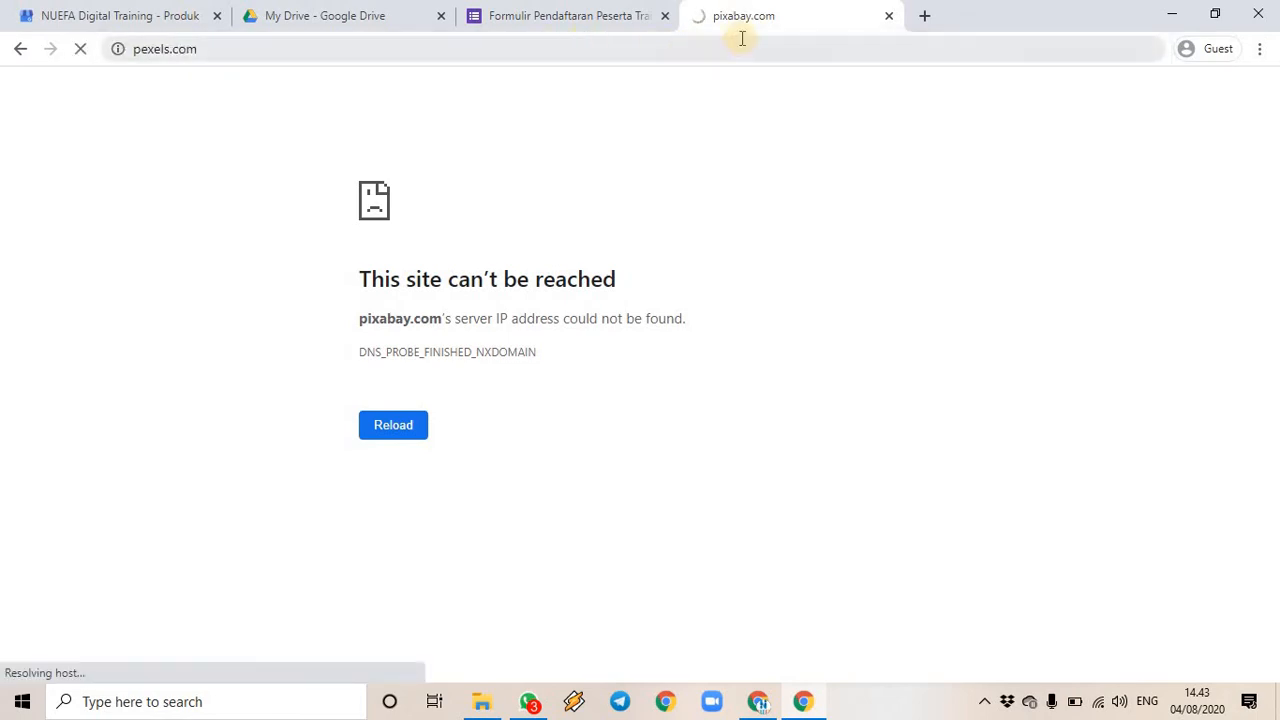
left_click(145, 17)
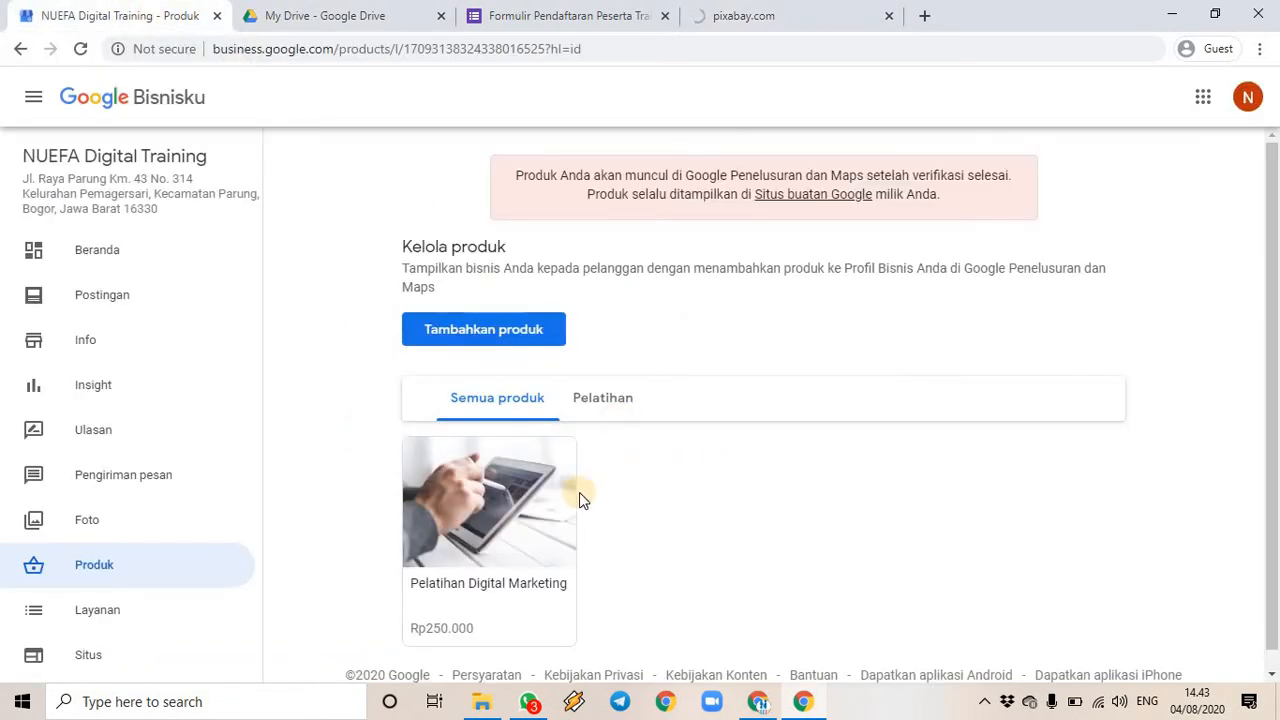
- Open the Situs section from the lower part of the Bisnisku sidebar
scroll(637, 428, "down", 1)
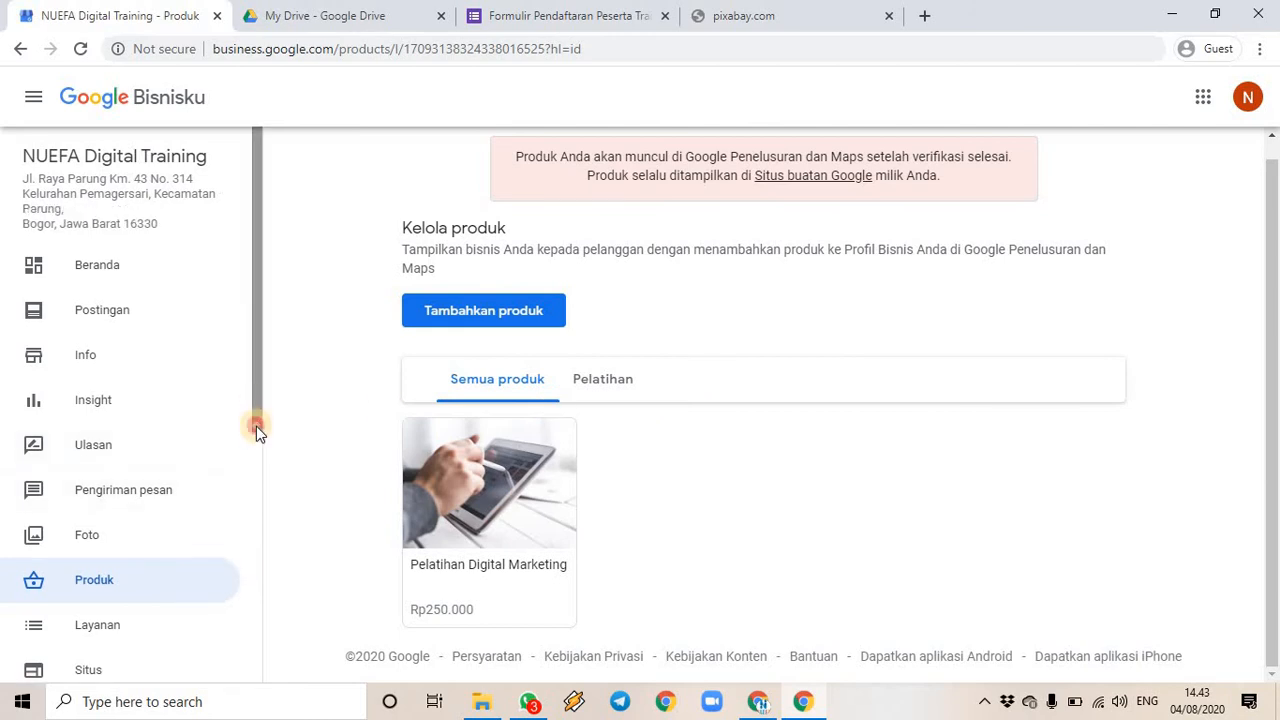
mouse_move(256, 426)
left_mouse_down()
mouse_move(253, 590)
mouse_move(260, 423)
mouse_move(260, 446)
left_mouse_up()
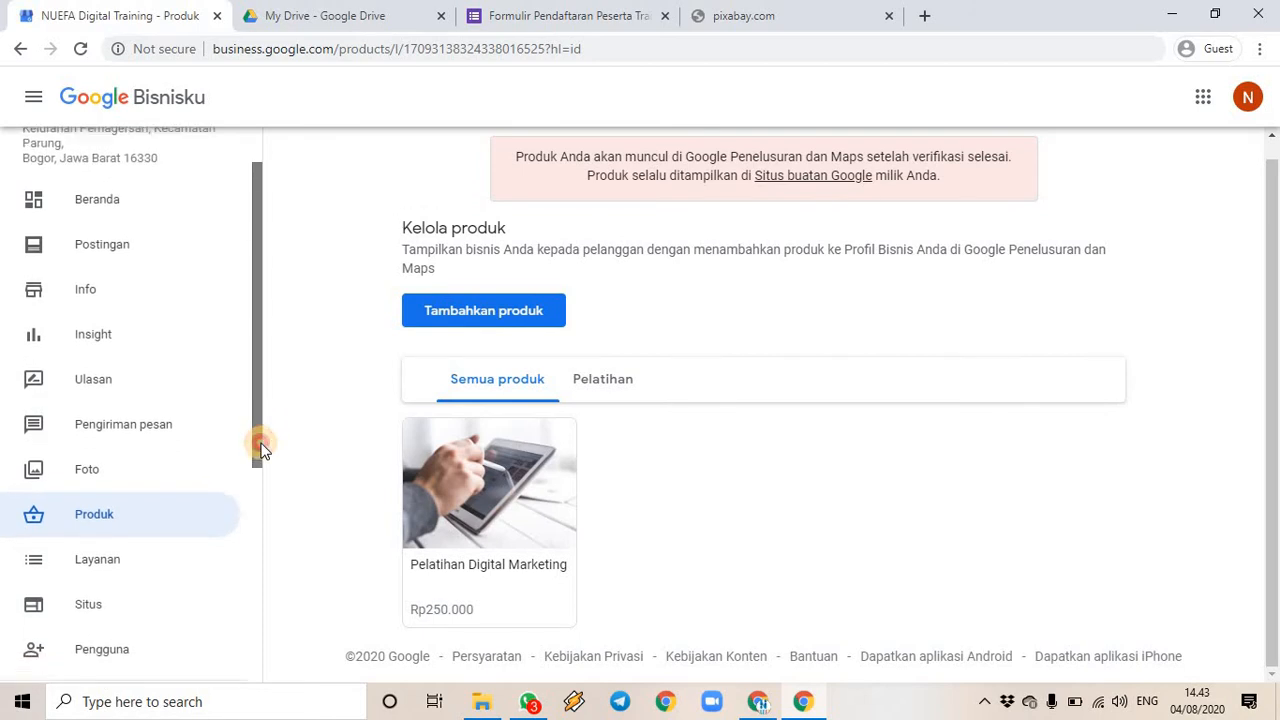
left_click(117, 600)
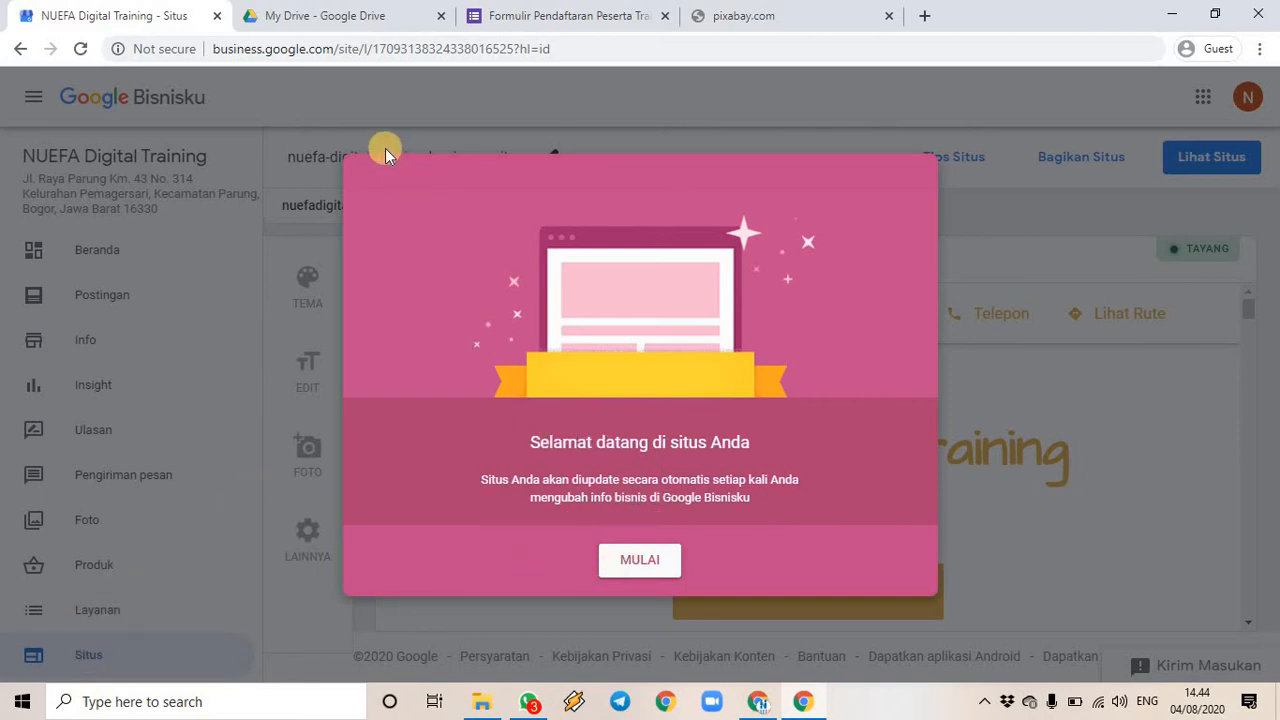
- Dismiss the welcome message and try the Spring, Noble and Retro website themes
left_click(620, 562)
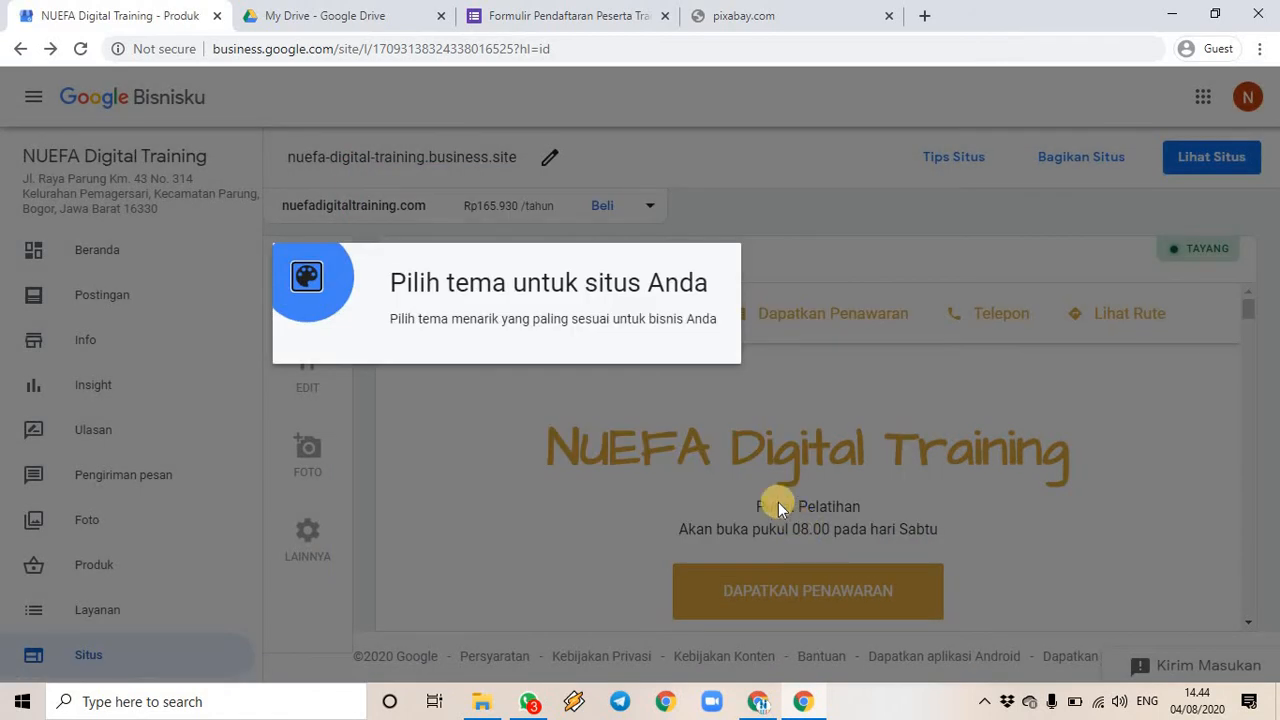
left_click(308, 284)
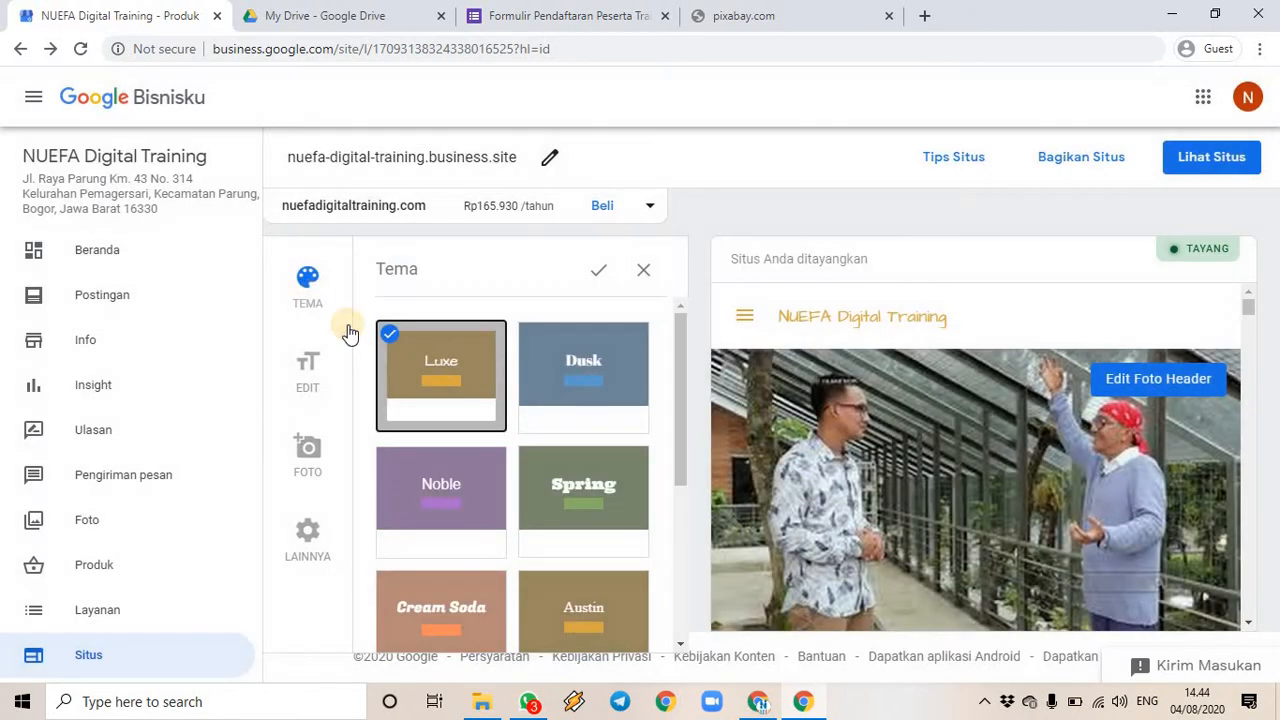
scroll(588, 412, "down", 1)
left_click(588, 412)
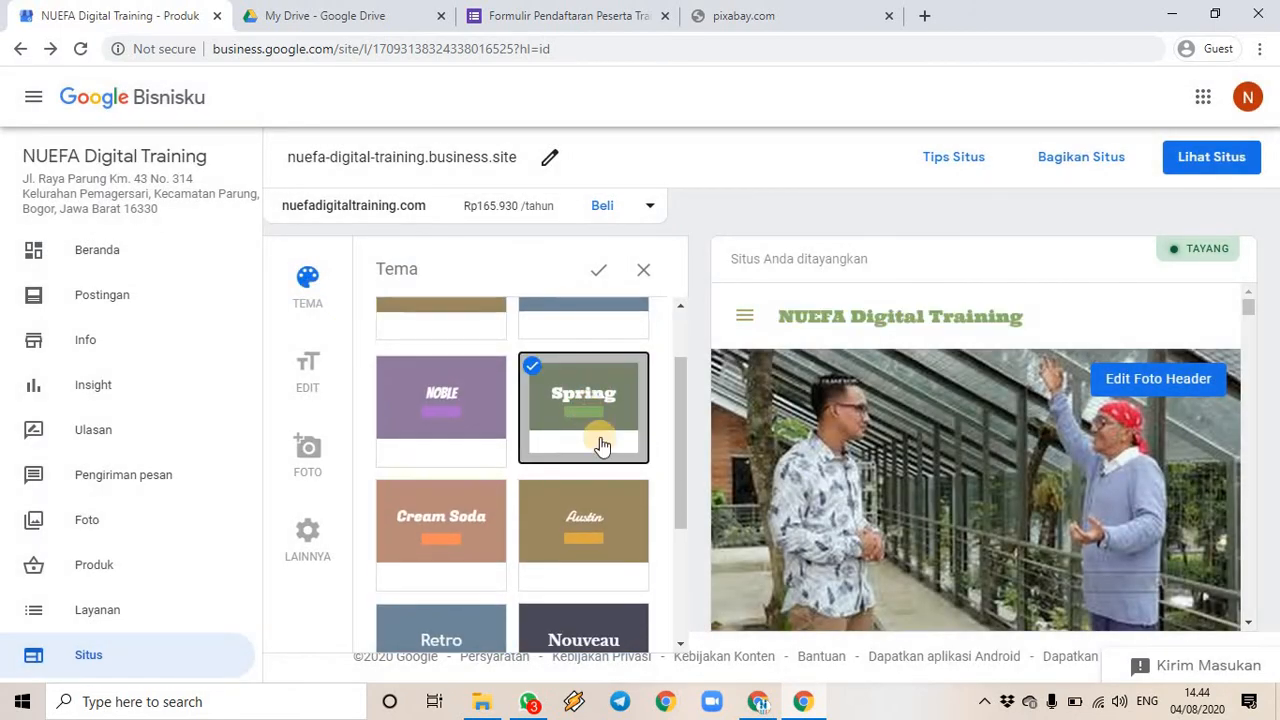
scroll(424, 503, "up", 1)
left_click(424, 503)
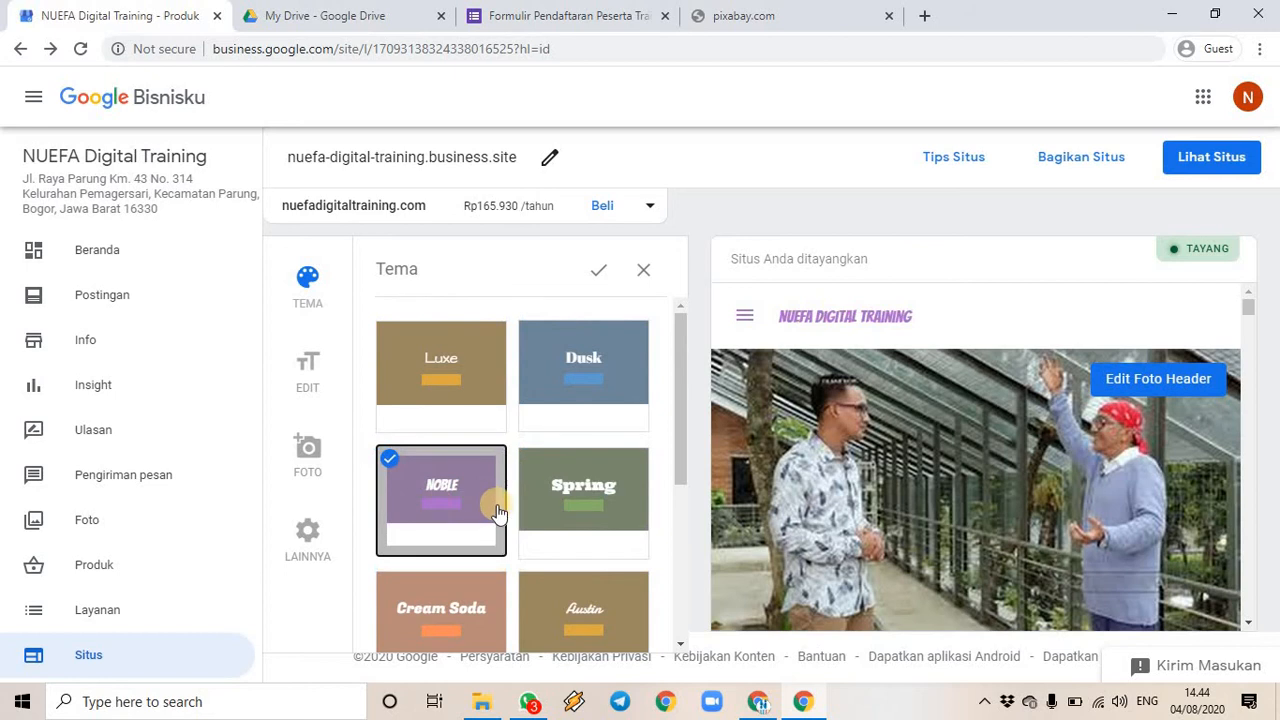
scroll(486, 505, "down", 2)
left_click(445, 537)
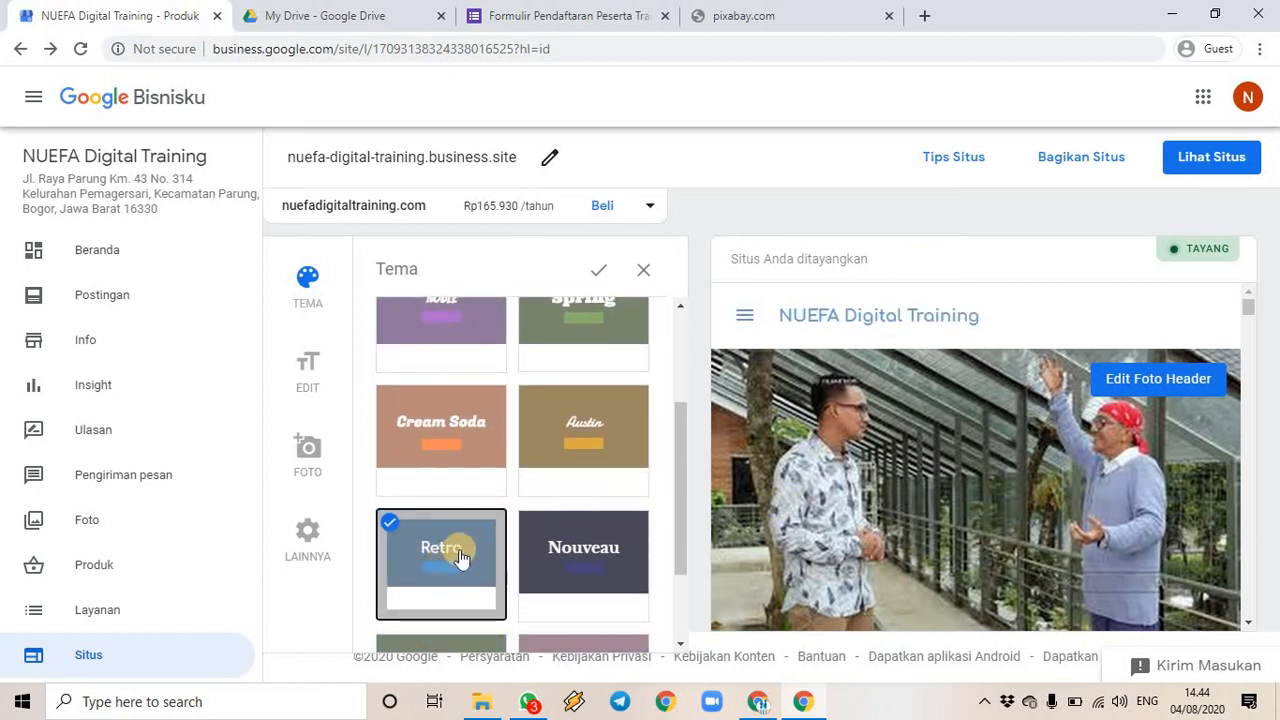
- Confirm the Retro theme and dismiss the tip to reach the site text settings
scroll(1053, 496, "down", 3)
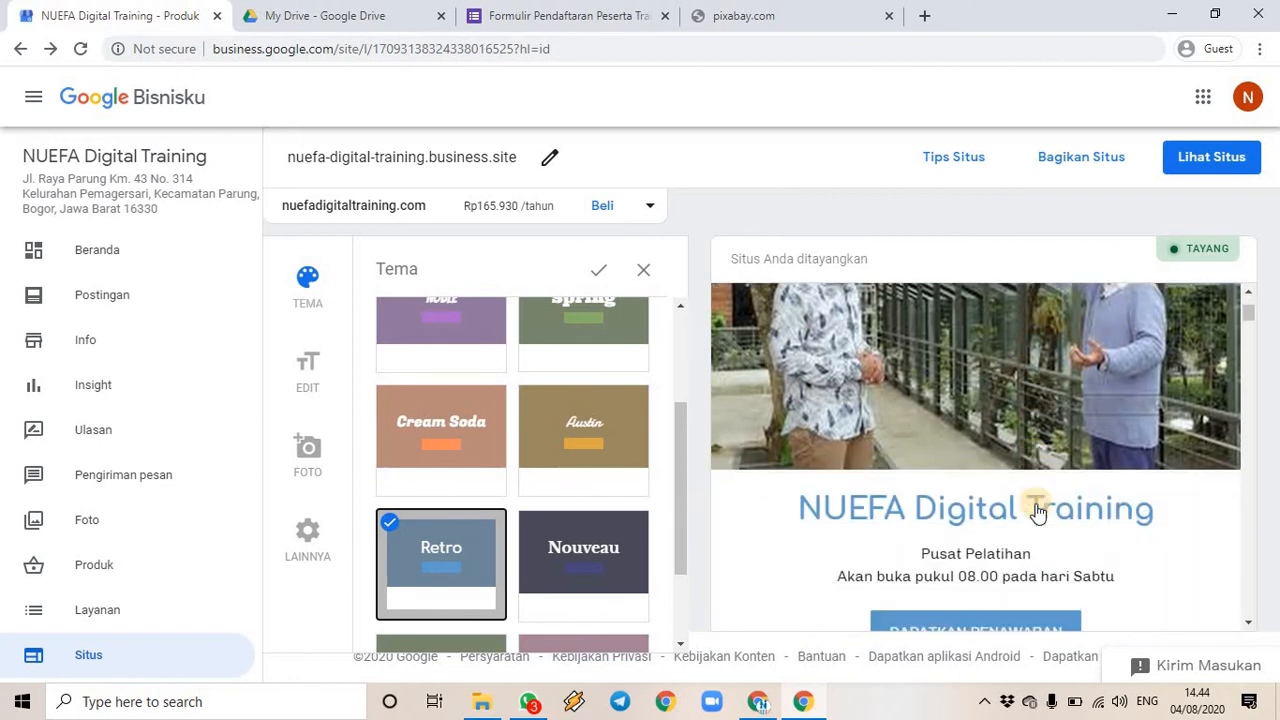
scroll(1130, 436, "down", 5)
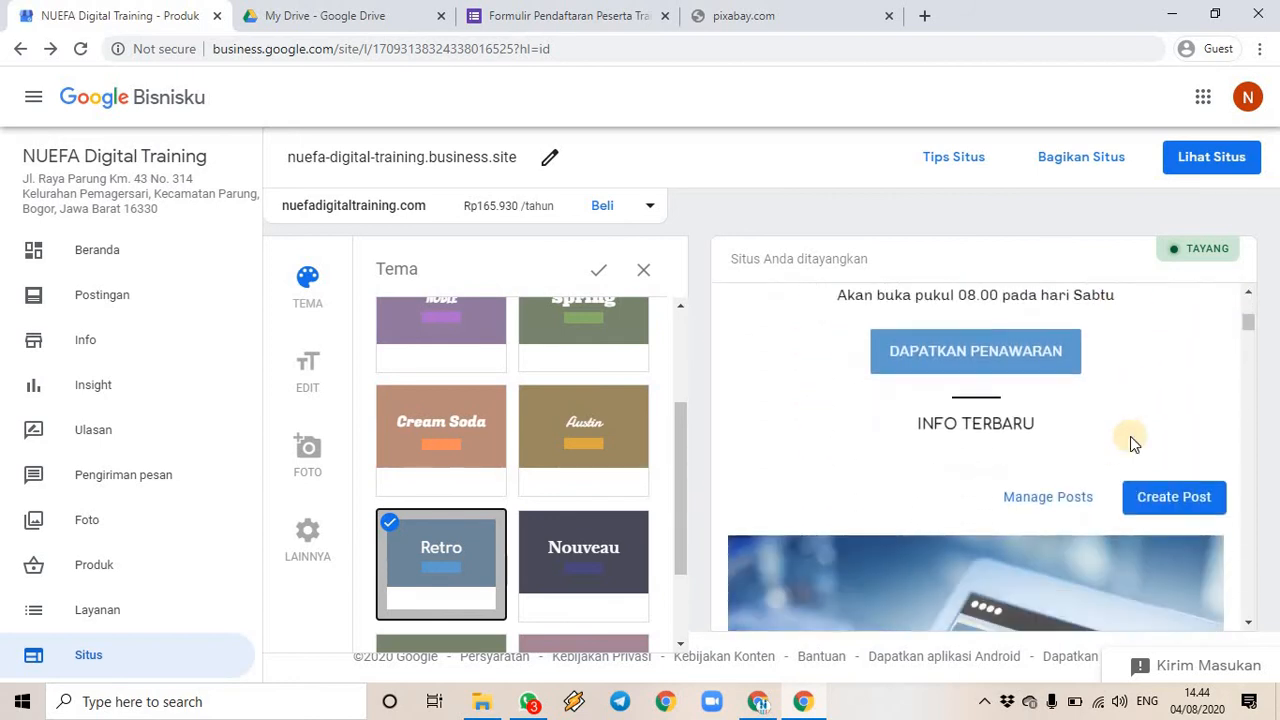
scroll(1130, 436, "down", 5)
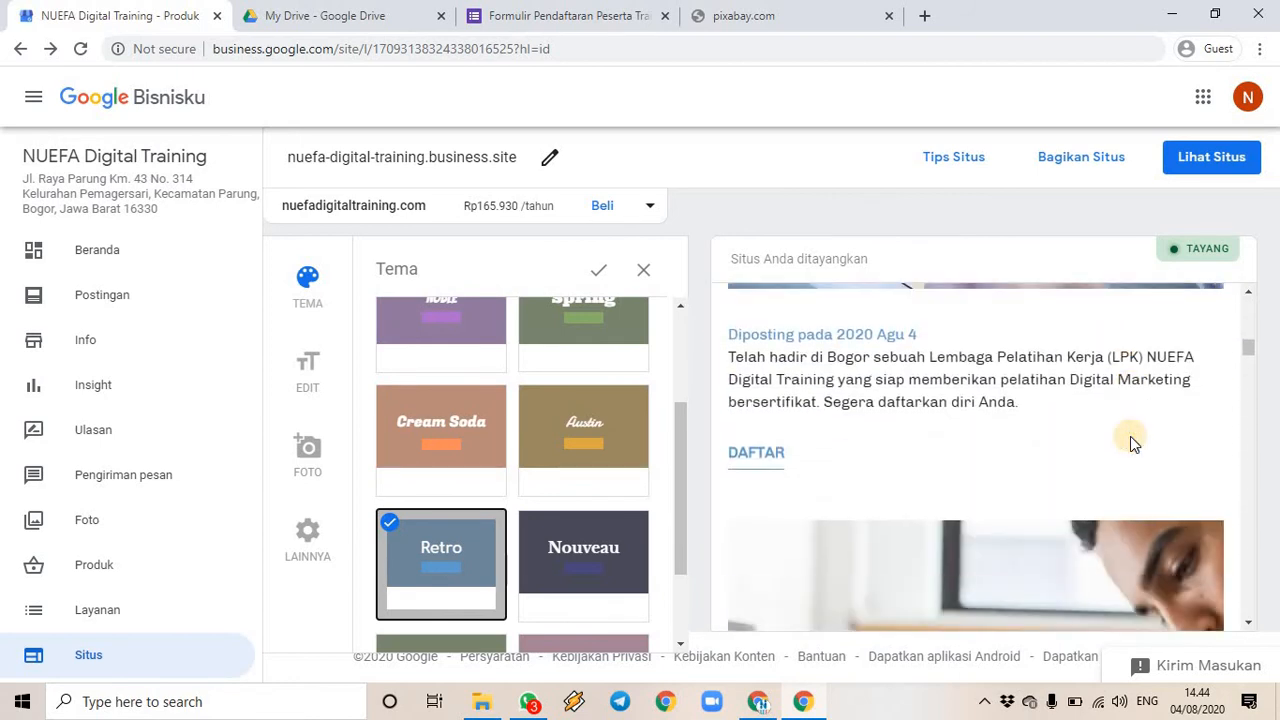
scroll(1130, 436, "down", 2)
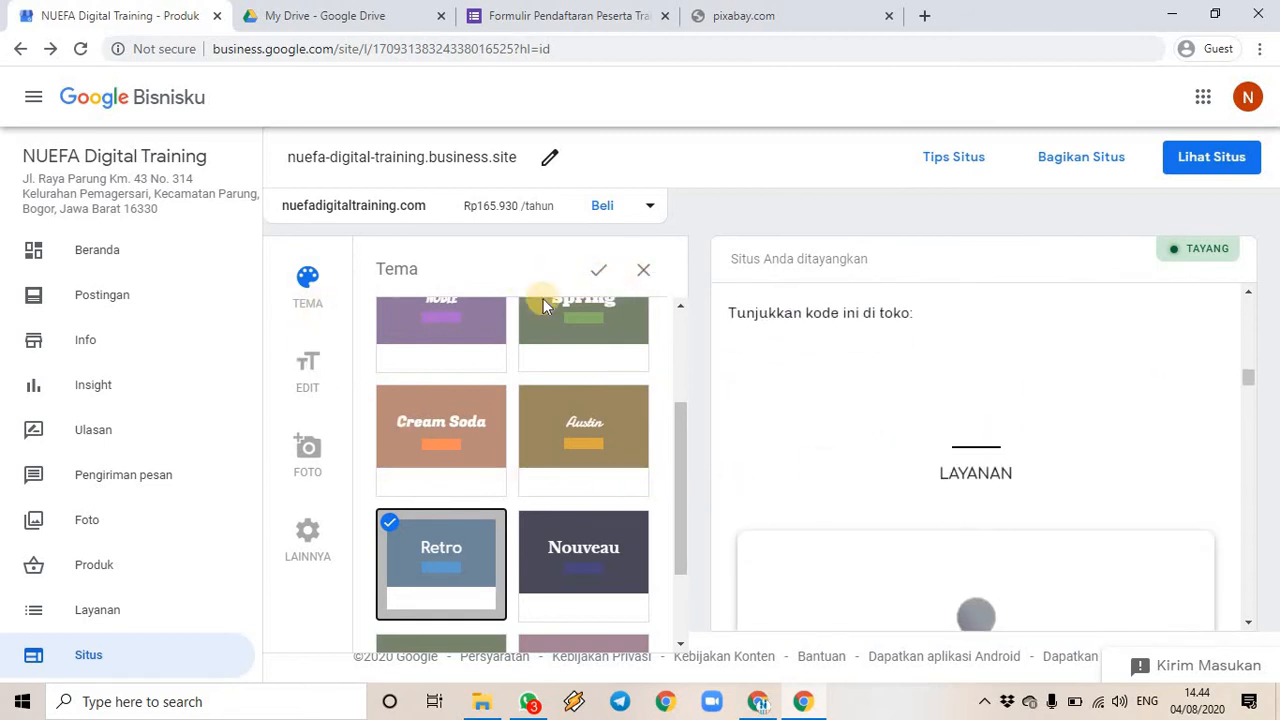
left_click(596, 276)
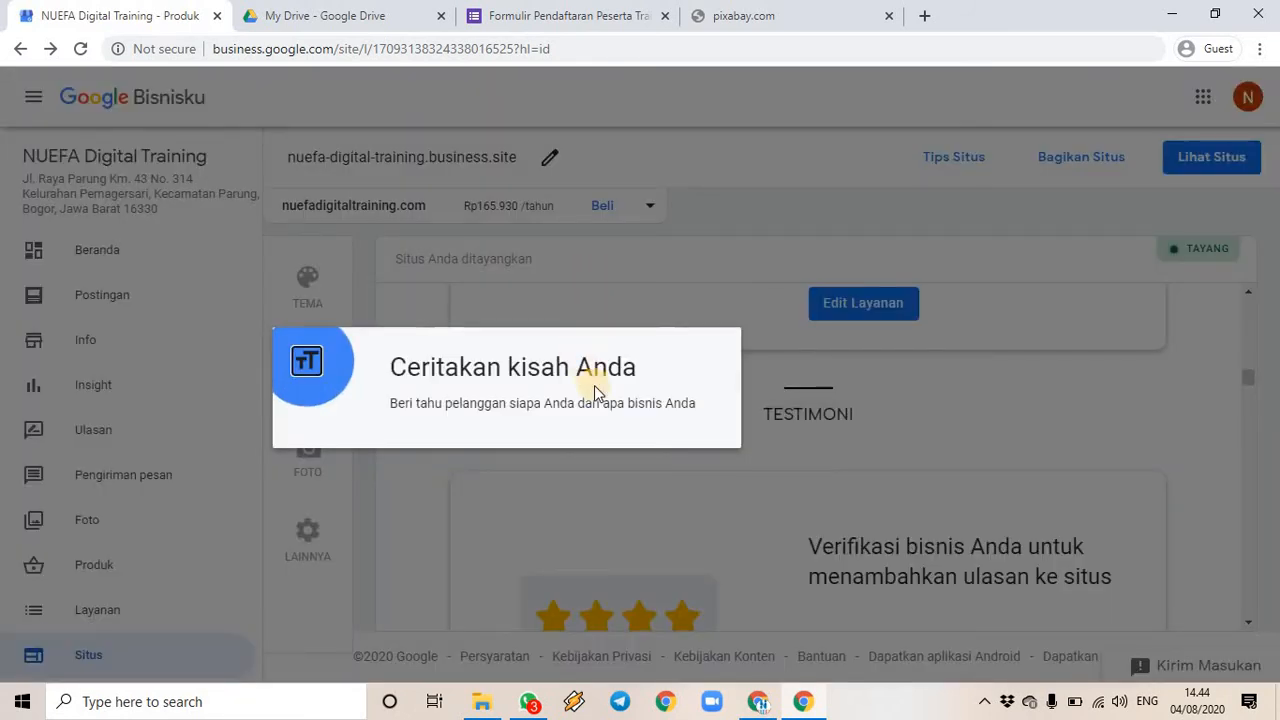
left_click(312, 368)
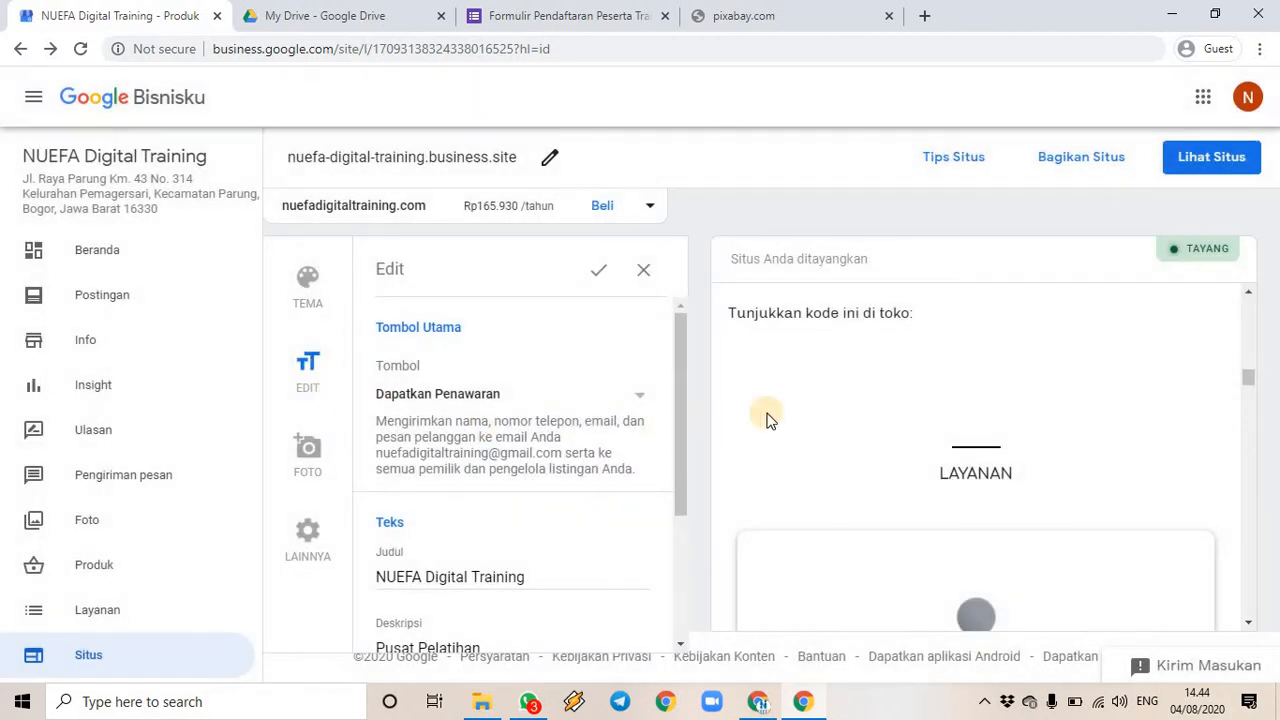
scroll(873, 358, "down", 3)
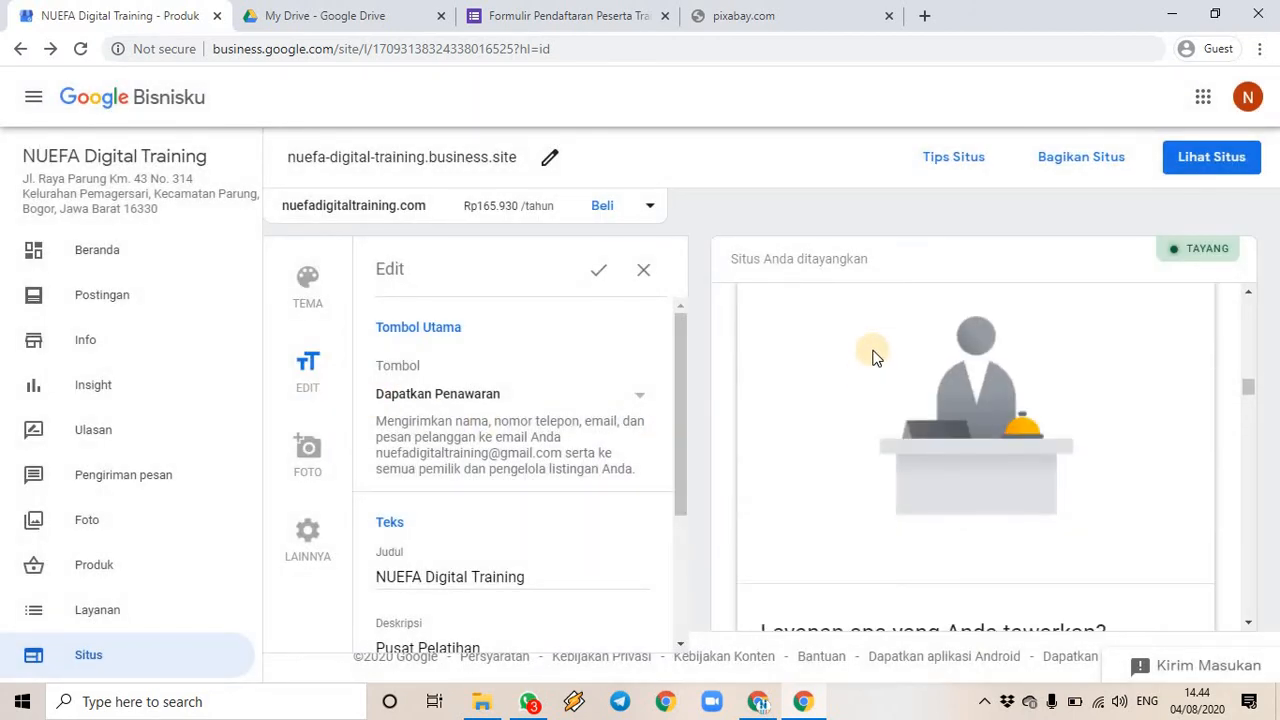
scroll(875, 356, "down", 4)
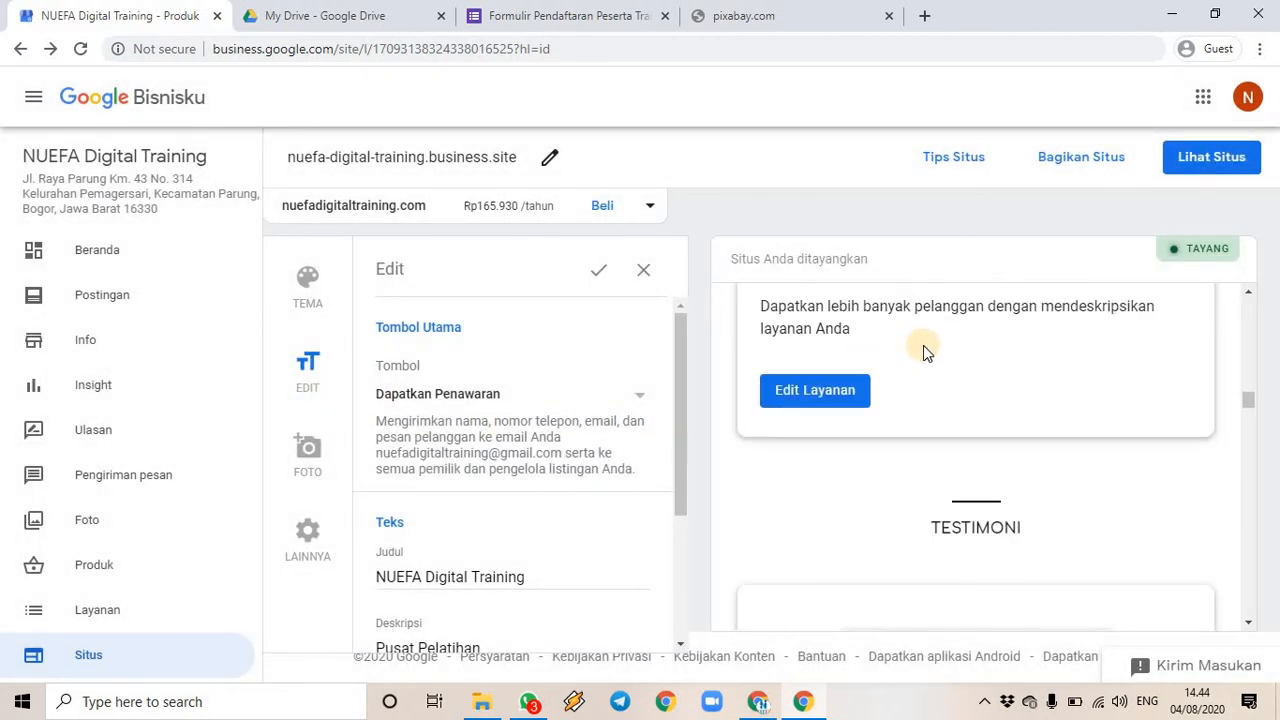
scroll(923, 351, "up", 3)
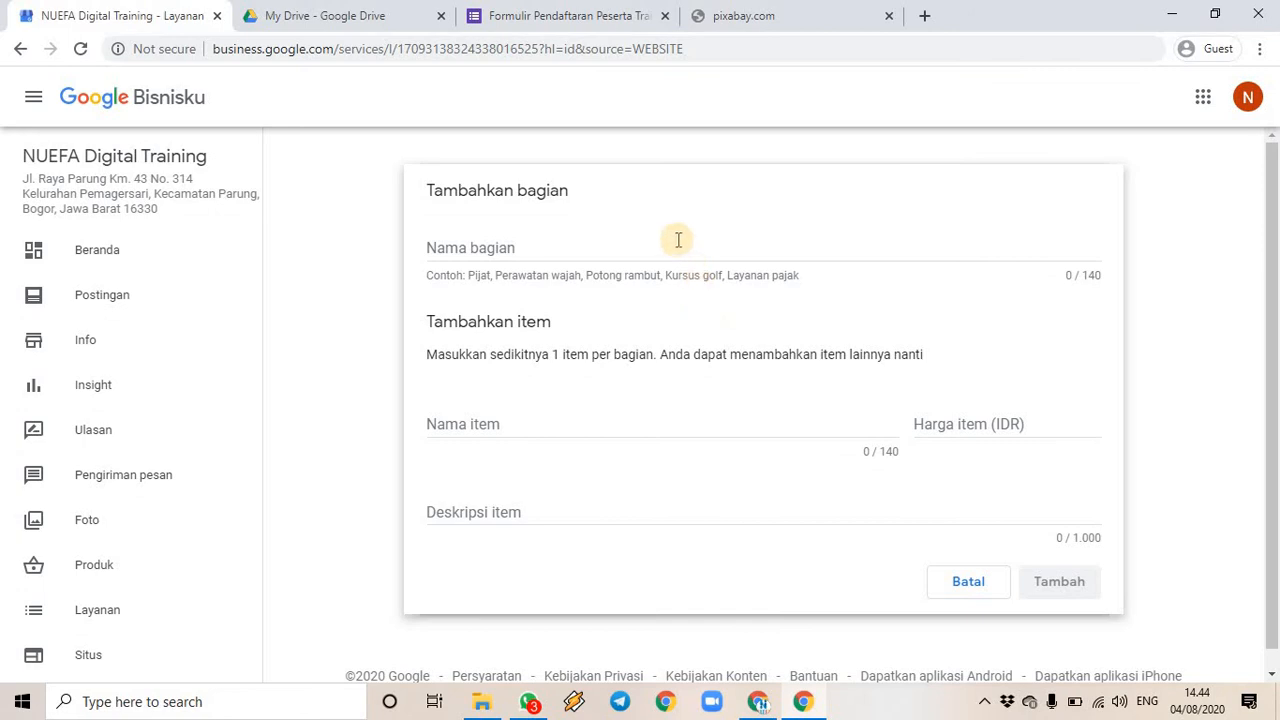
- Enter section name Pelatihan, item Pelatihan Digital Marketing and price 250000
left_click(652, 425)
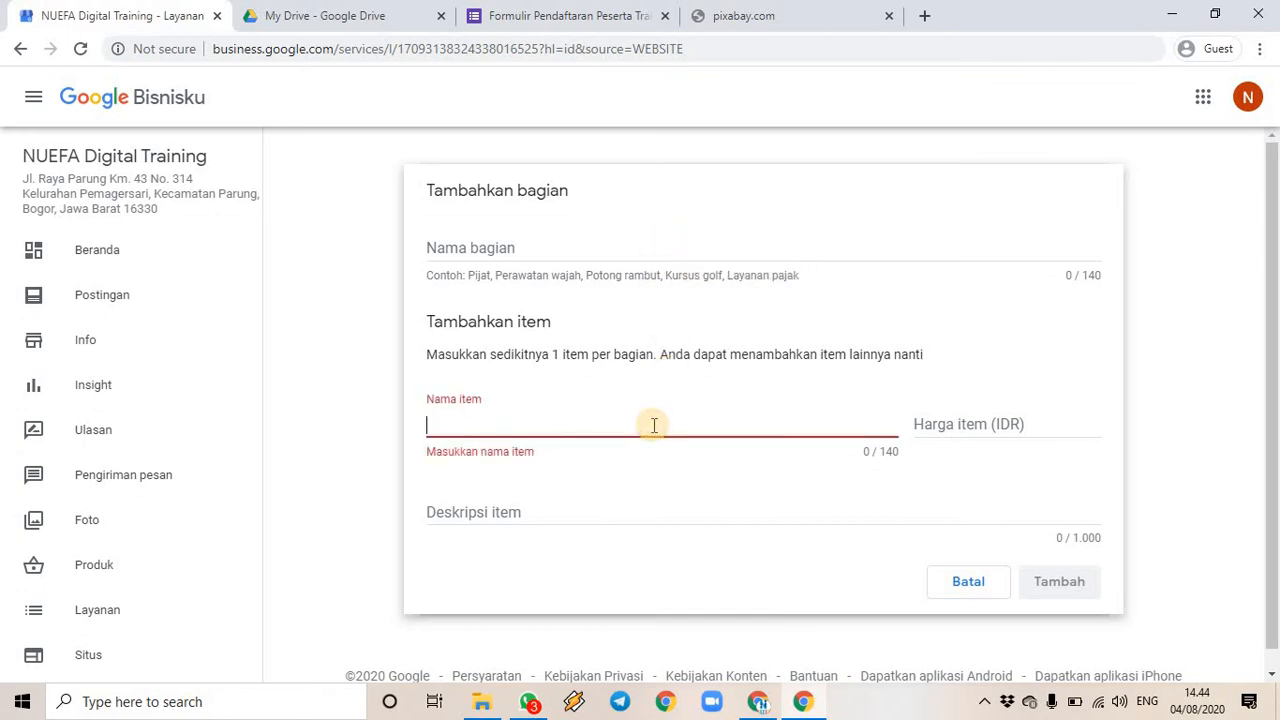
type("Pelatihan Digital Marketing")
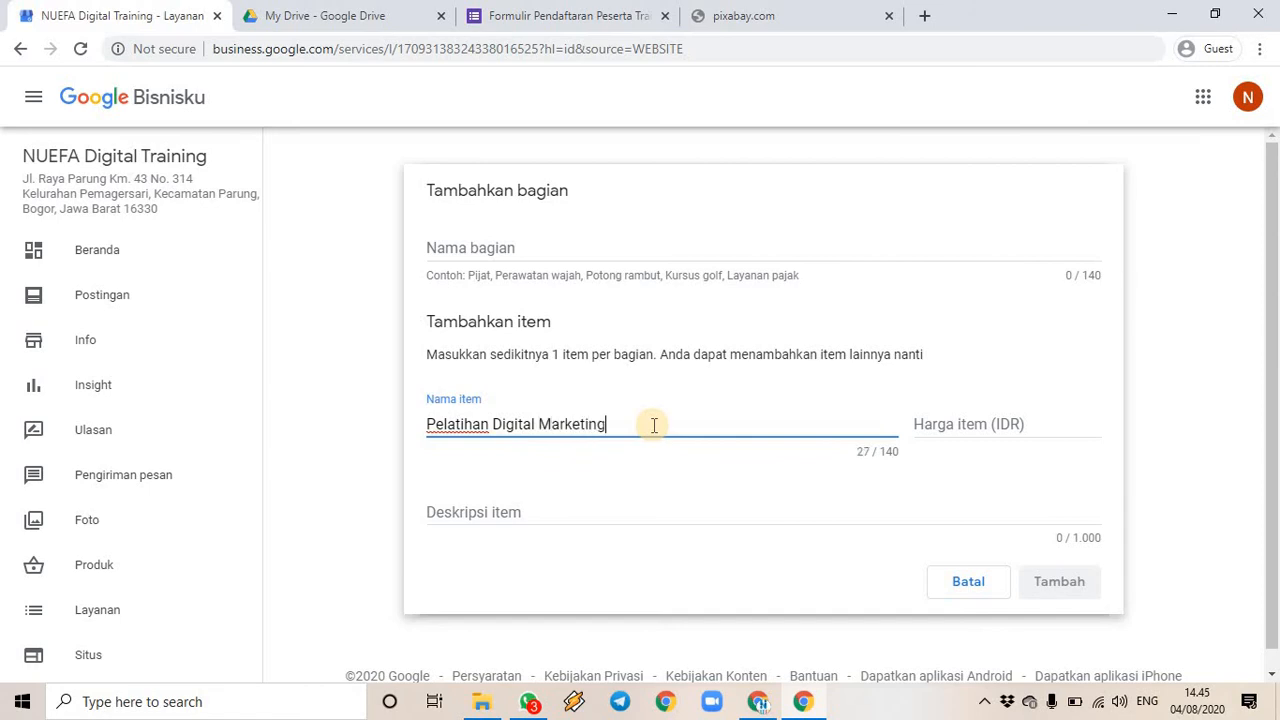
left_click(934, 417)
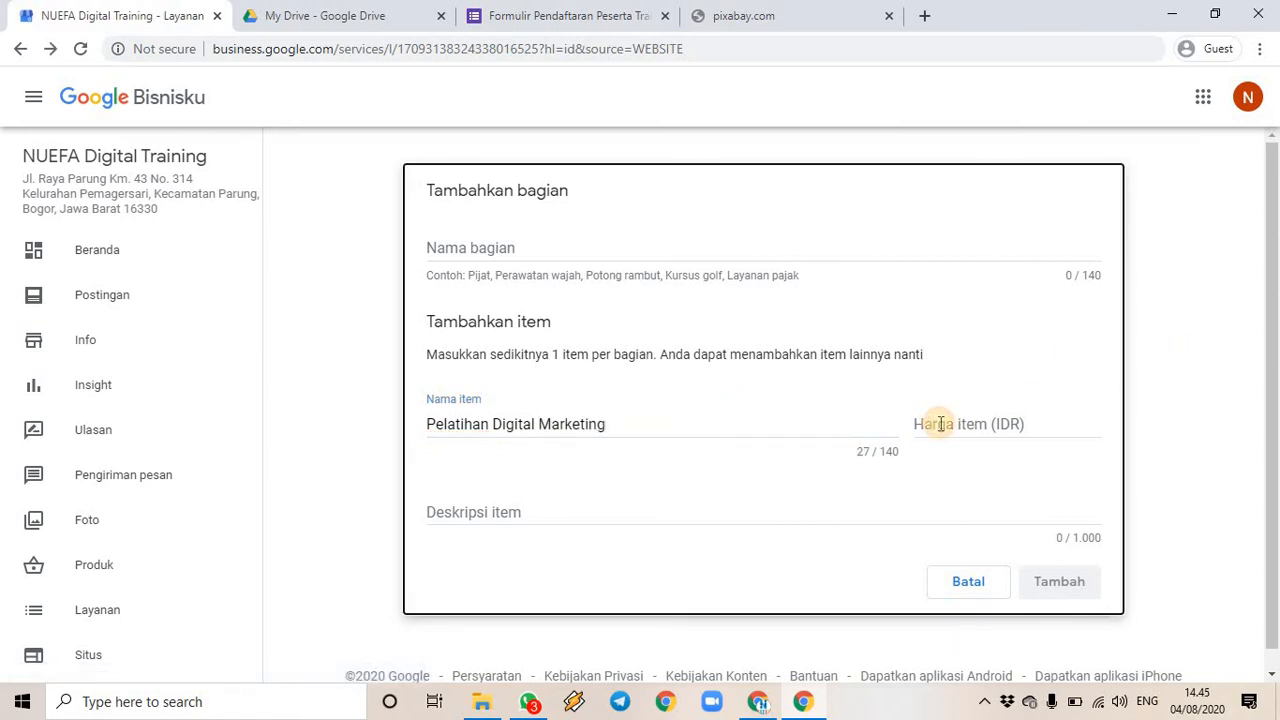
left_click(940, 423)
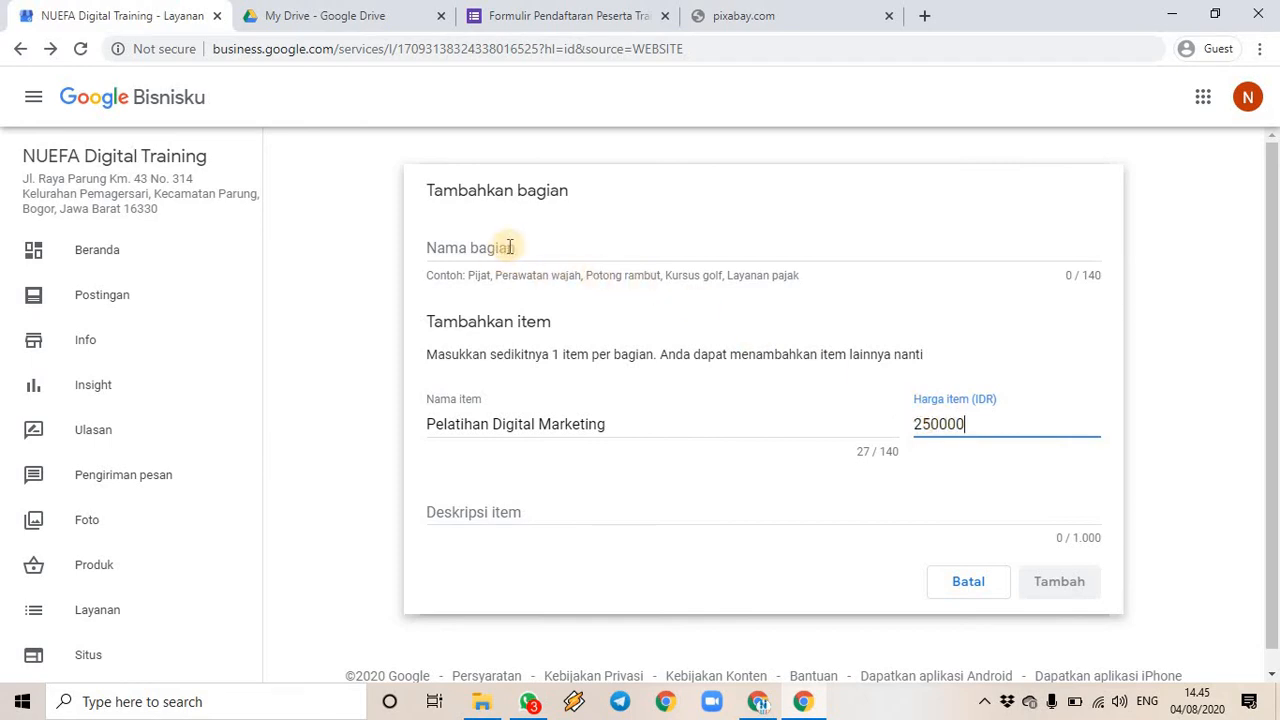
left_click(583, 248)
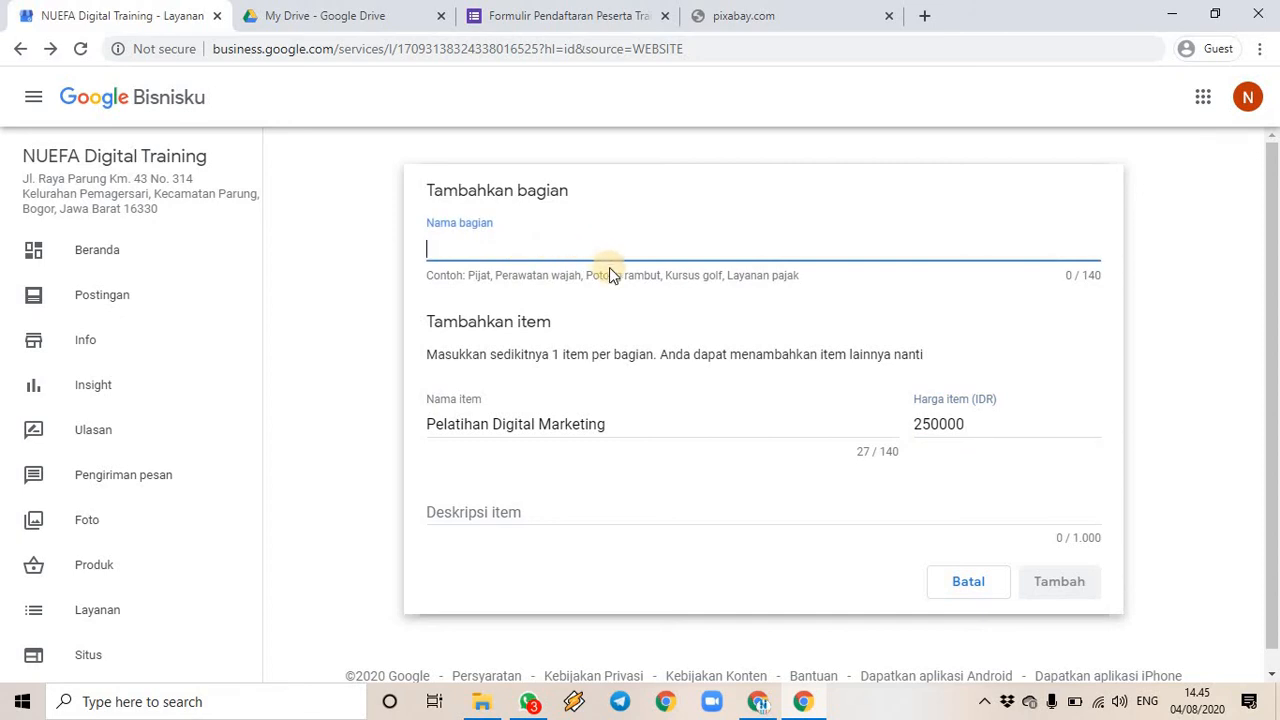
type("Pelatihan")
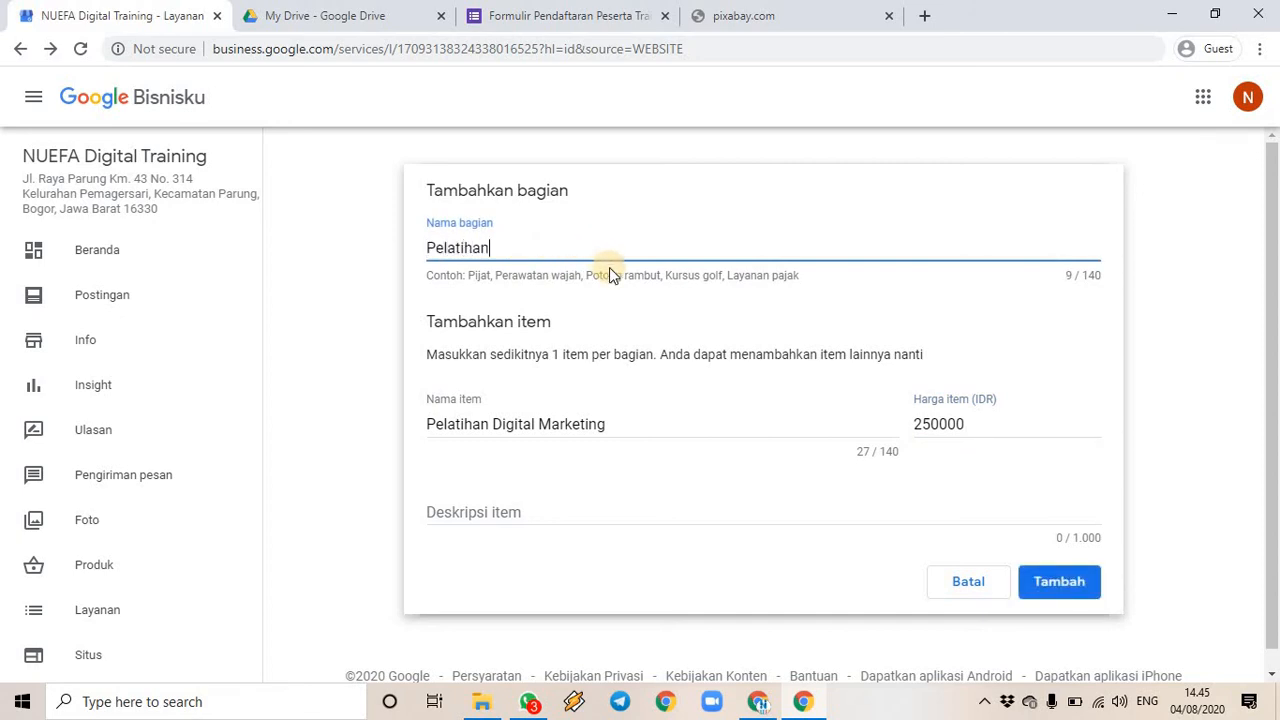
- Write the item description about using digital devices and apps, then save the section
left_click(591, 515)
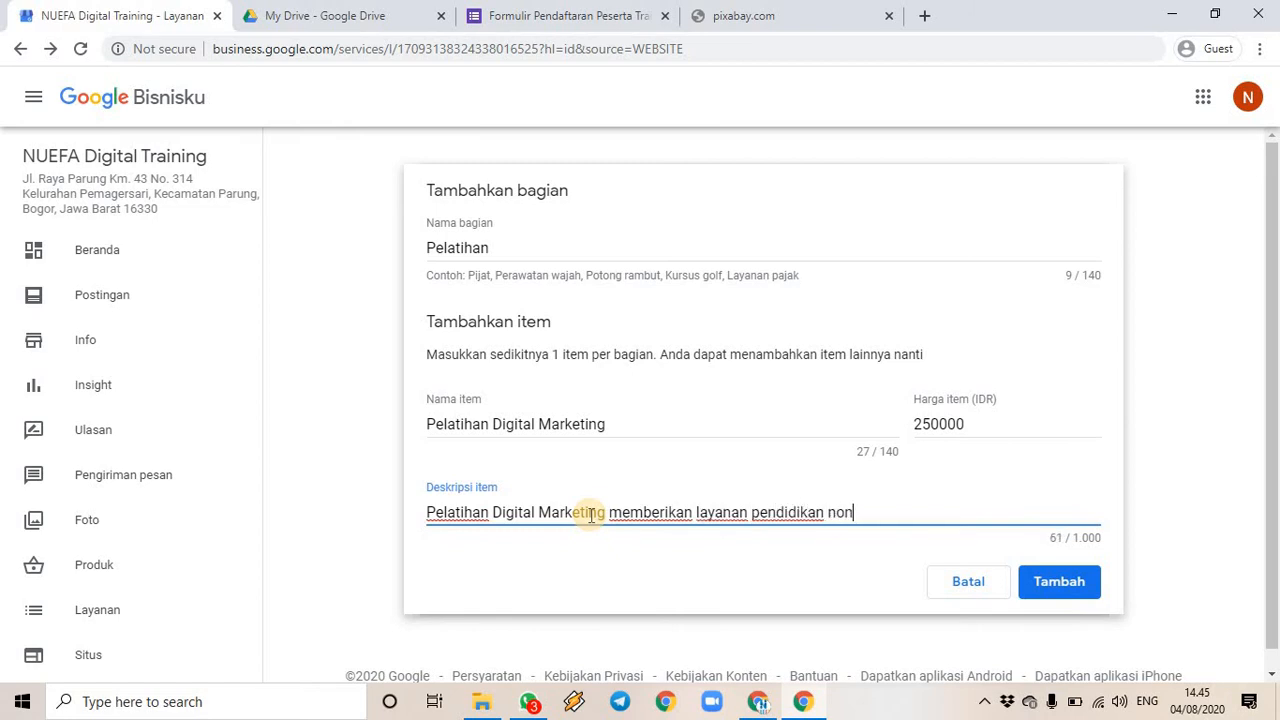
type("ma")
key("BackSpace")
key("BackSpace")
key("BackSpace")
key("BackSpace")
key("BackSpace")
key("BackSpace")
key("BackSpace")
key("BackSpace")
key("BackSpace")
key("BackSpace")
key("BackSpace")
key("BackSpace")
key("BackSpace")
key("BackSpace")
key("BackSpace")
key("BackSpace")
key("BackSpace")
key("BackSpace")
key("BackSpace")
key("BackSpace")
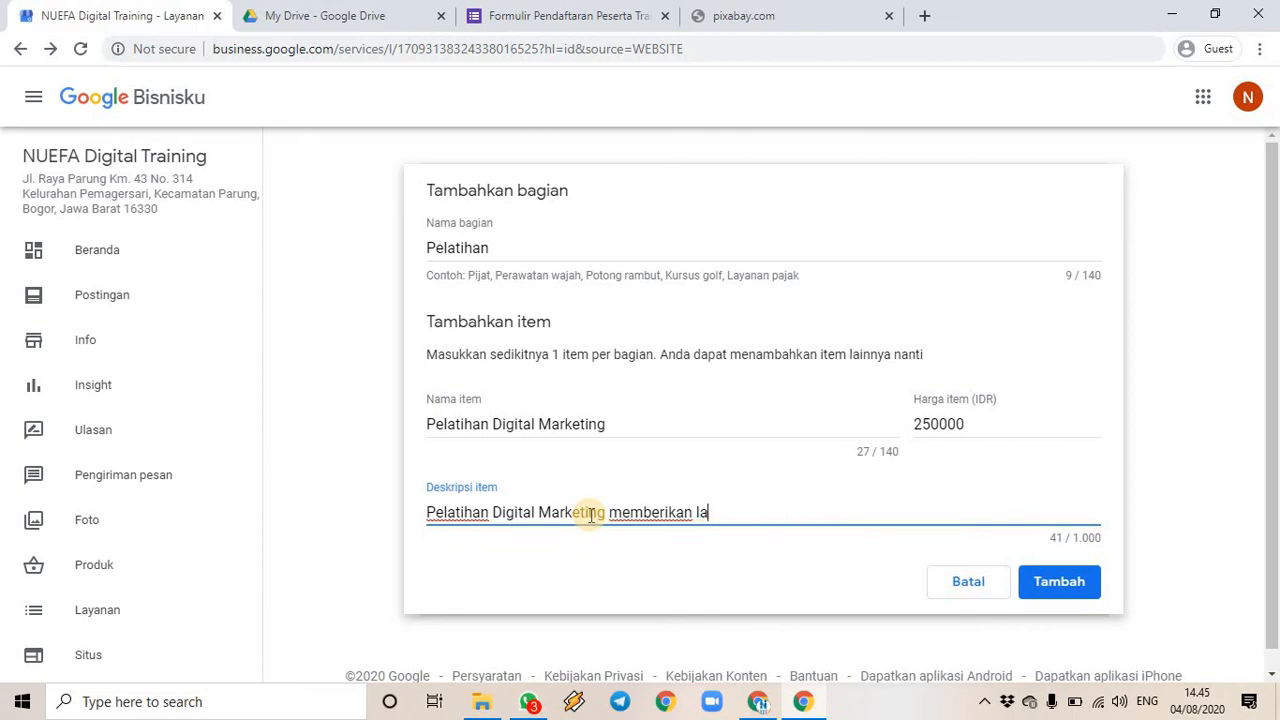
key("BackSpace")
key("BackSpace")
type("l")
type("elatiah")
key("BackSpace")
key("BackSpace")
type("han tentang baga")
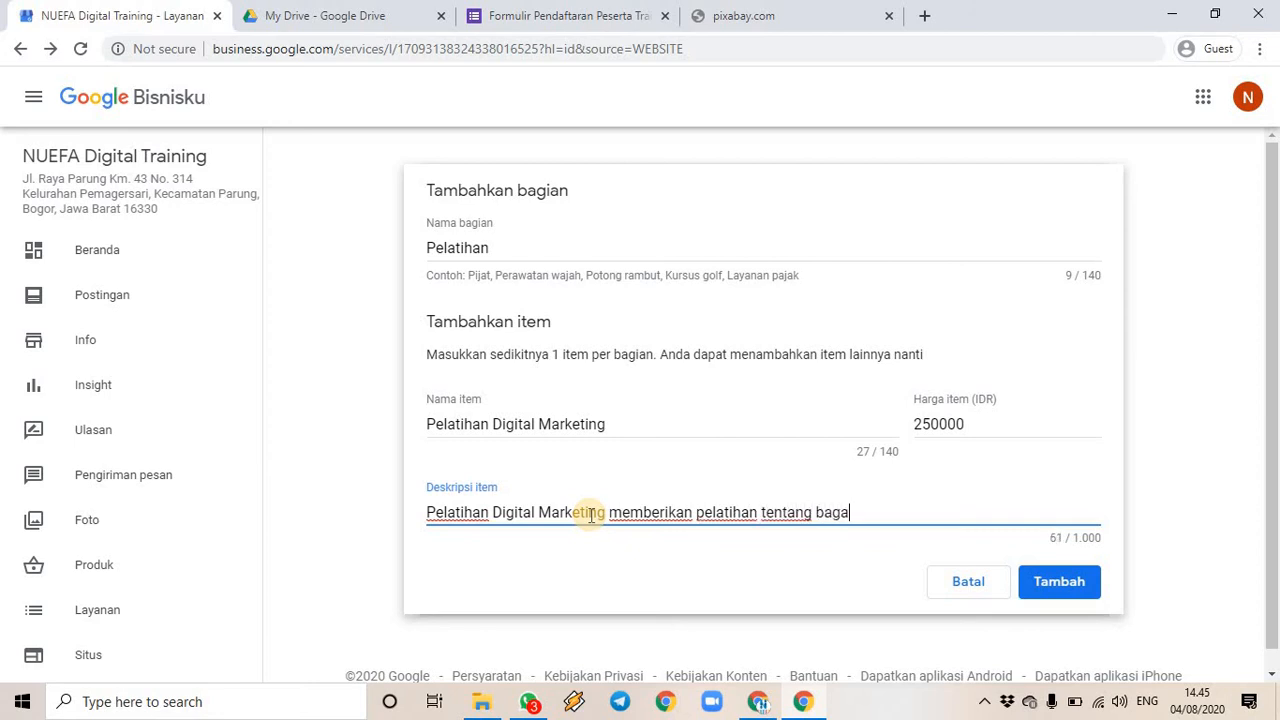
type("imana memanfaatkan ")
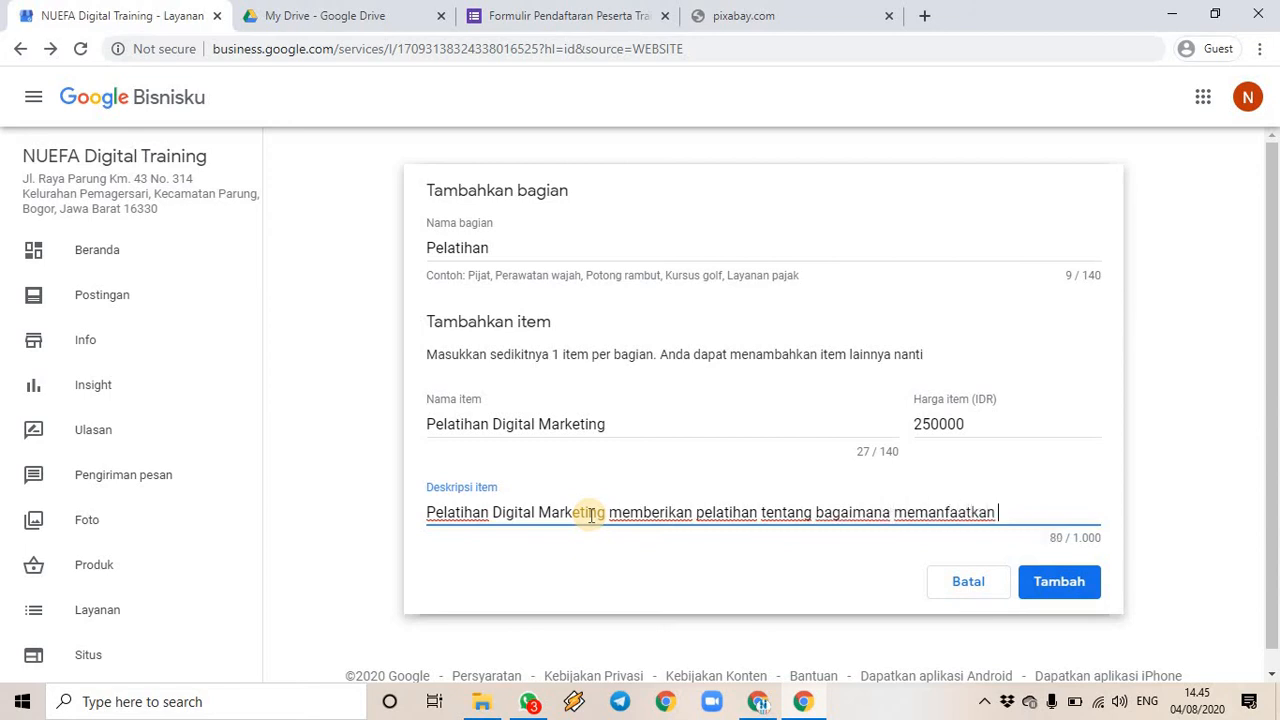
type("perangkat dan aplikasi digita")
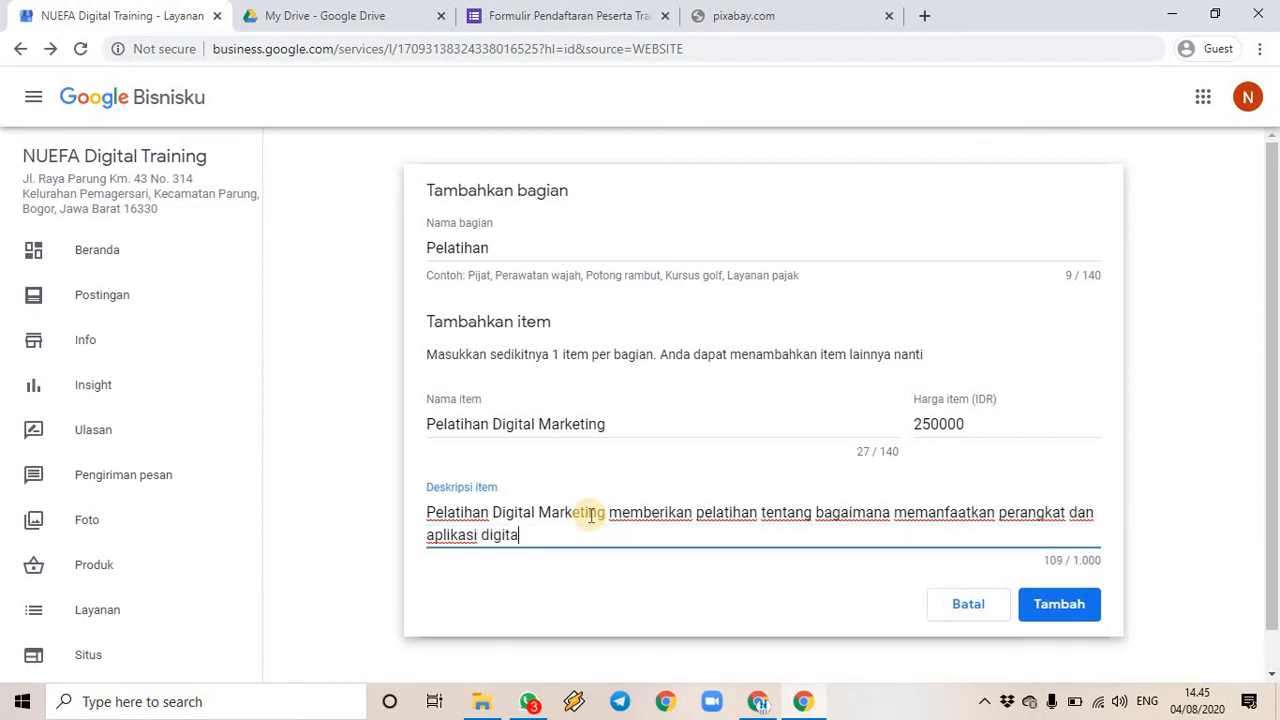
type("l untuk meningkatk")
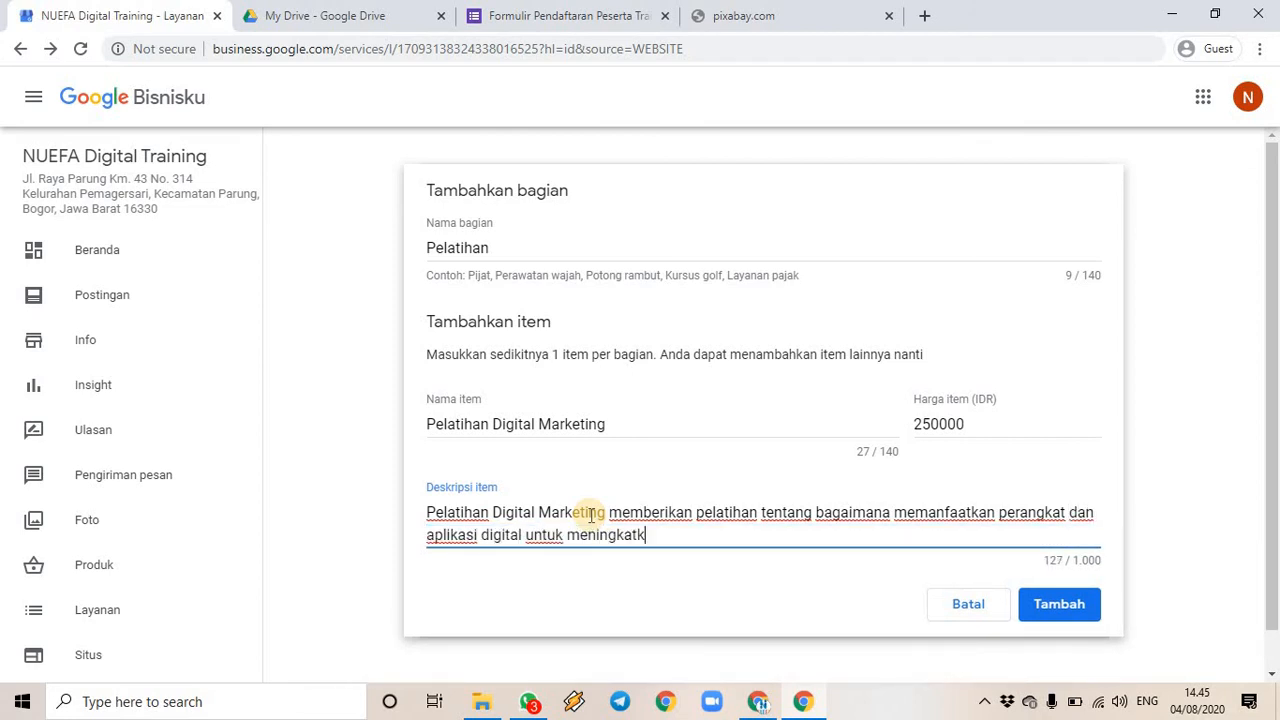
type("an efektivitas")
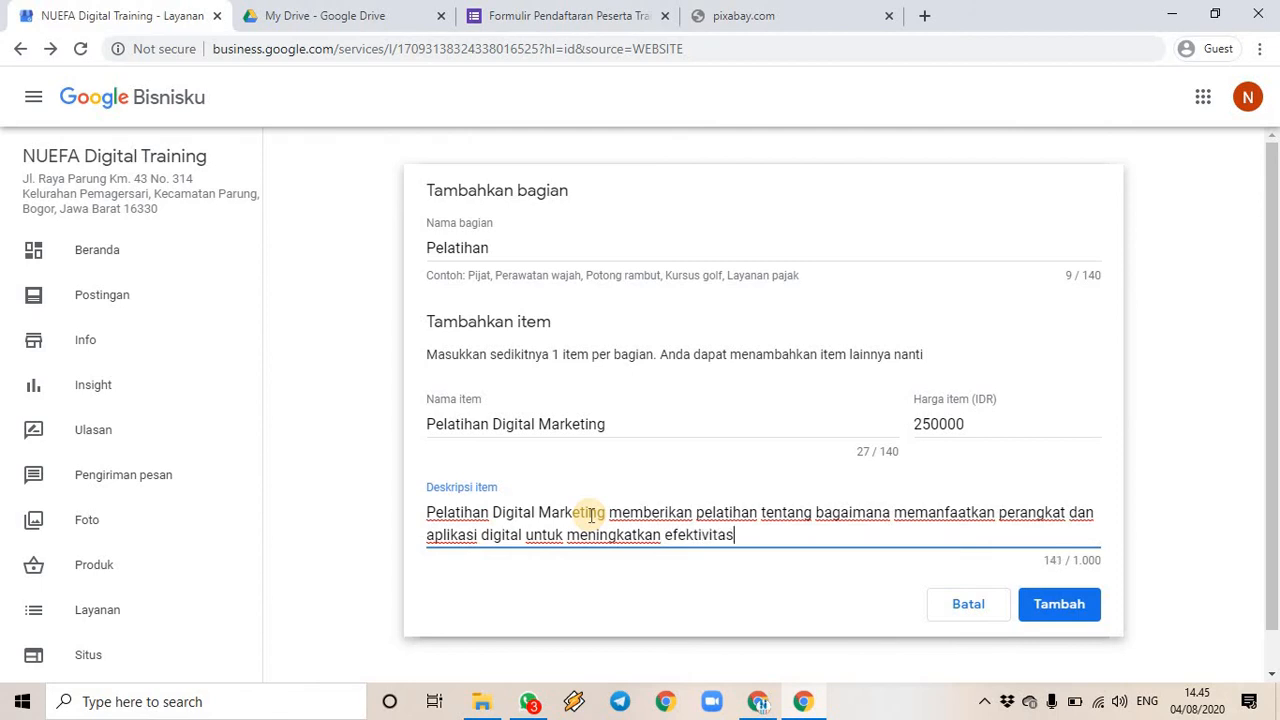
type(" dan efisiensi")
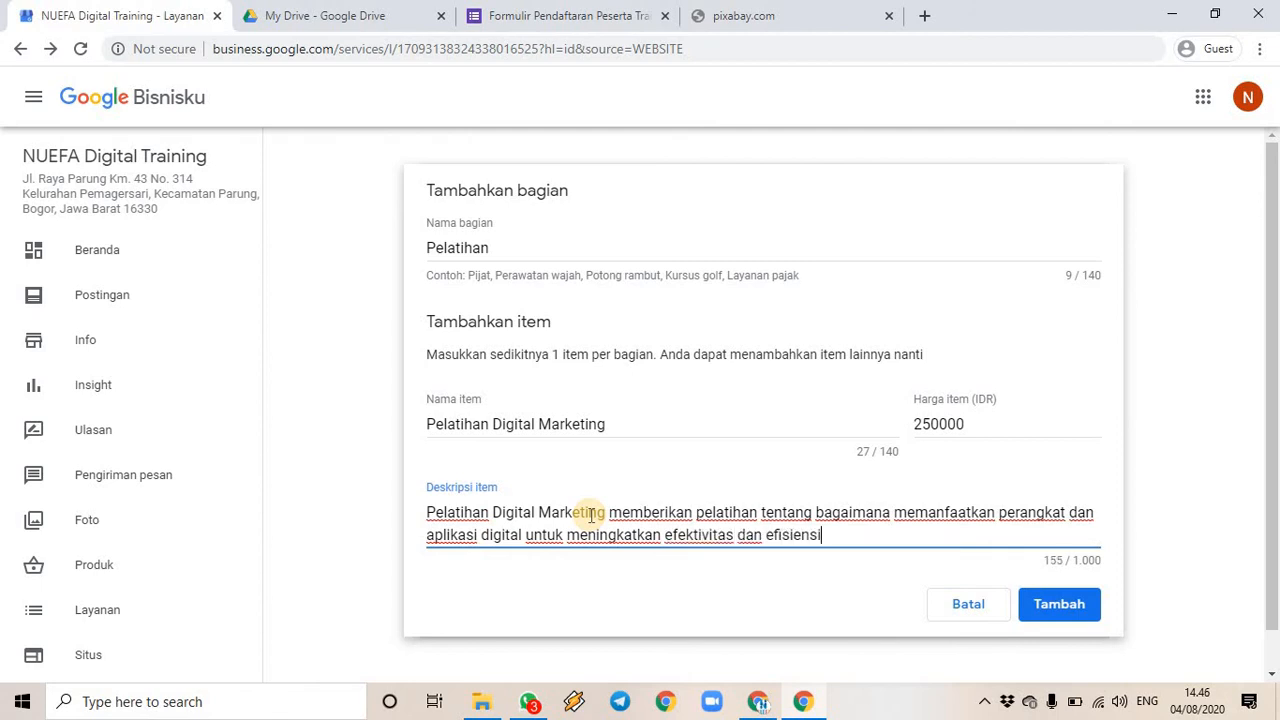
type(" kegiatan")
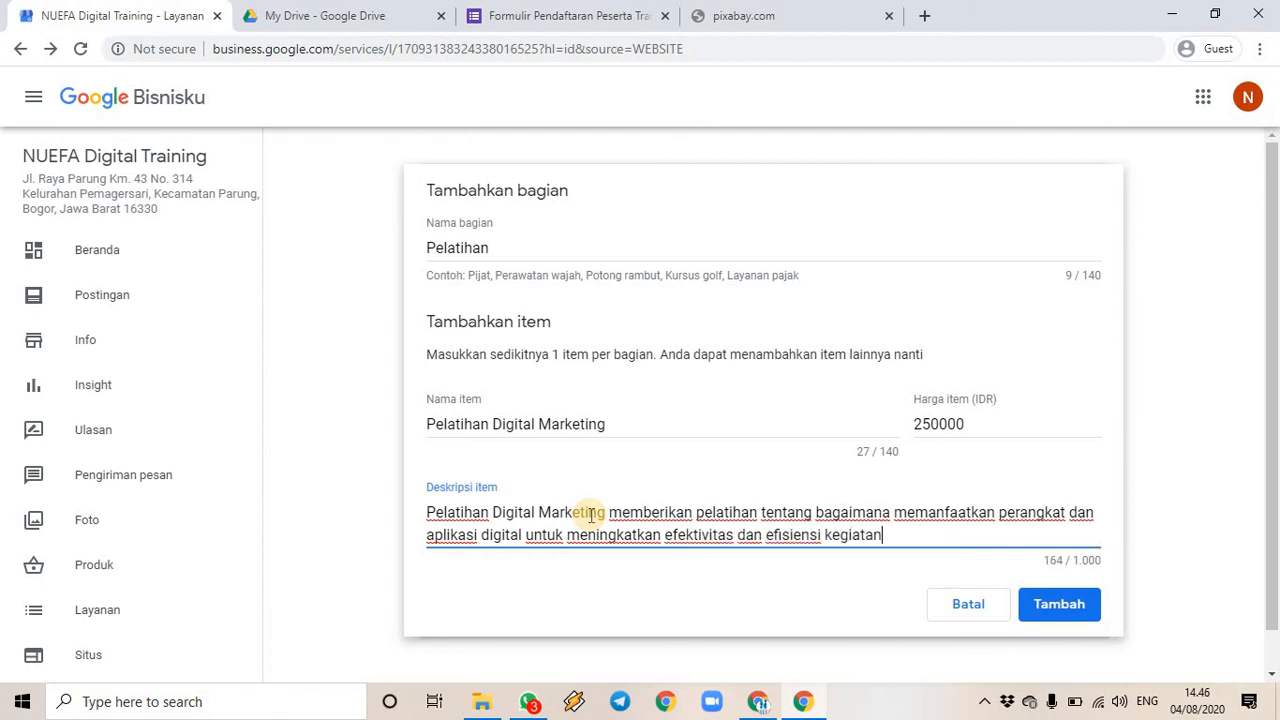
type(" promosi perusahaan.")
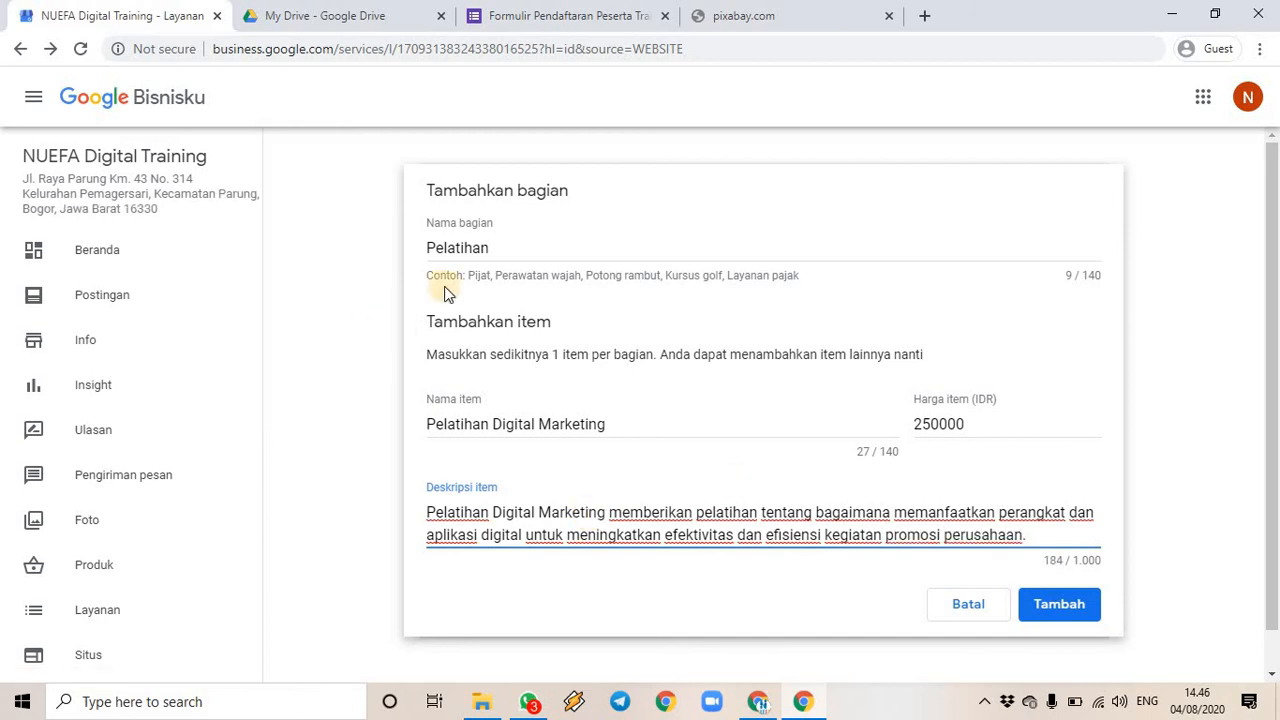
left_click(478, 274)
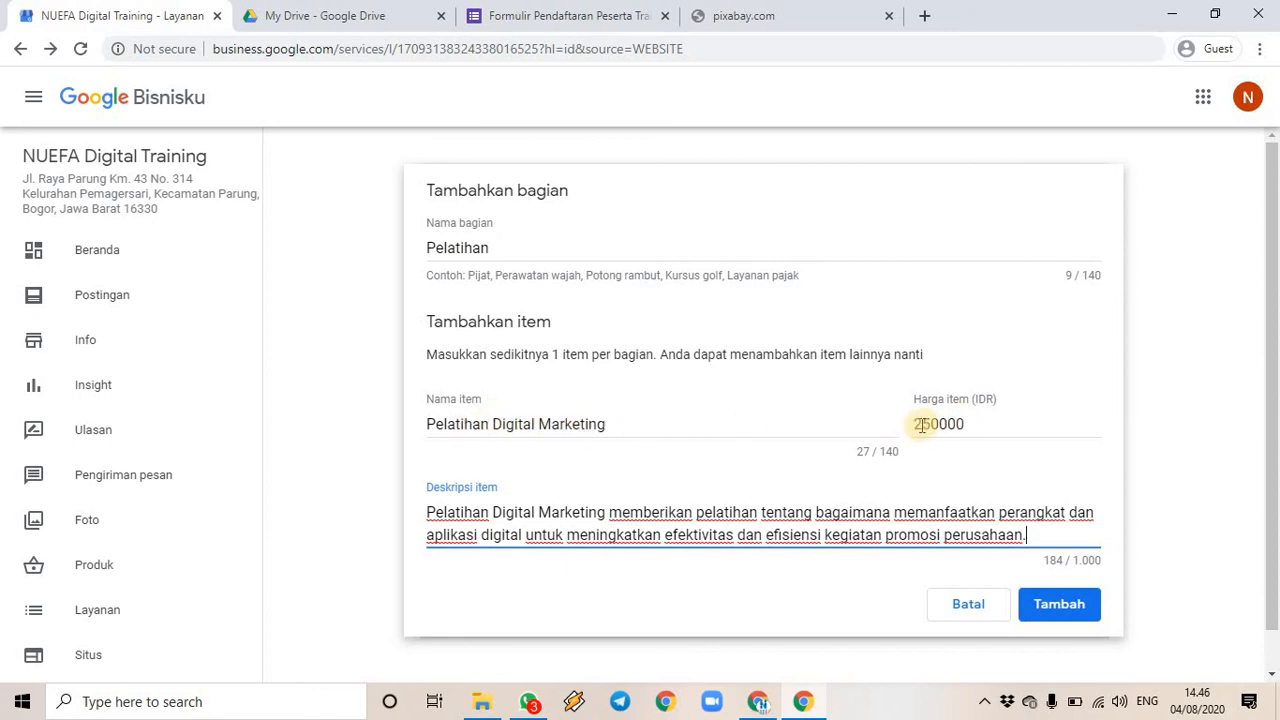
left_click(1052, 604)
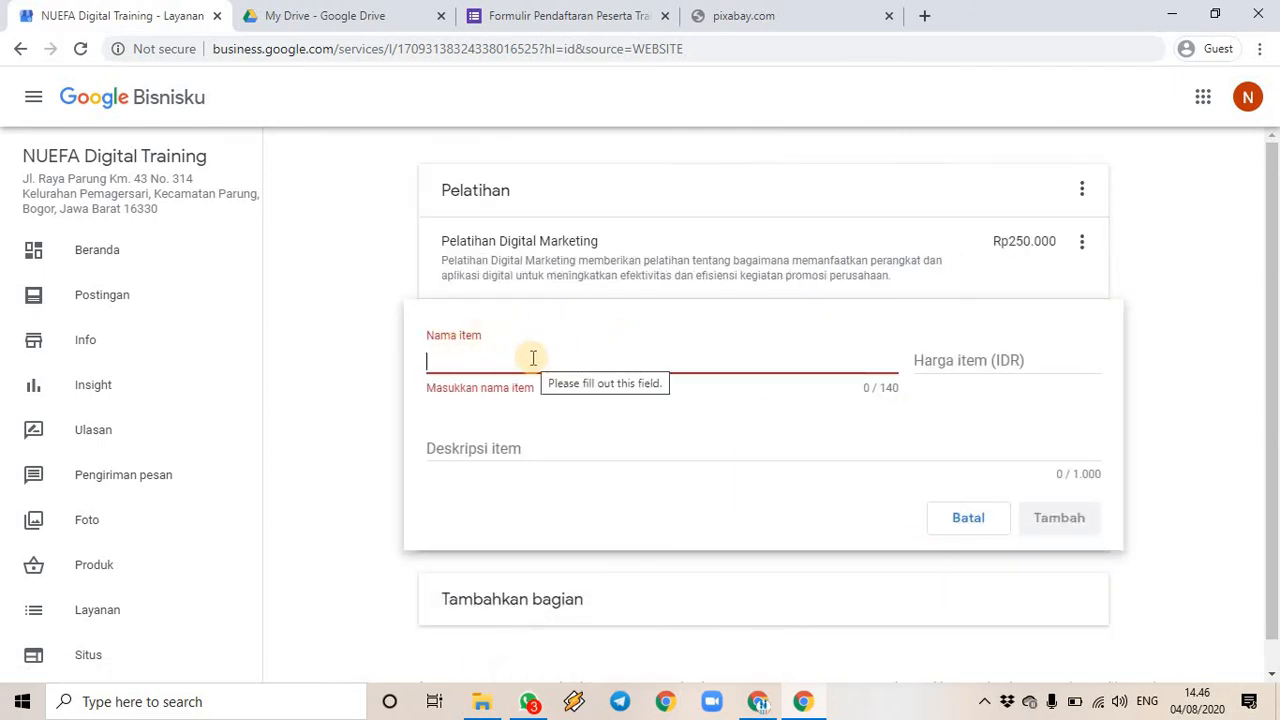
- Add Pelatihan Digital Literacy at 200000 with a daily-work-productivity description, and save it
type("P")
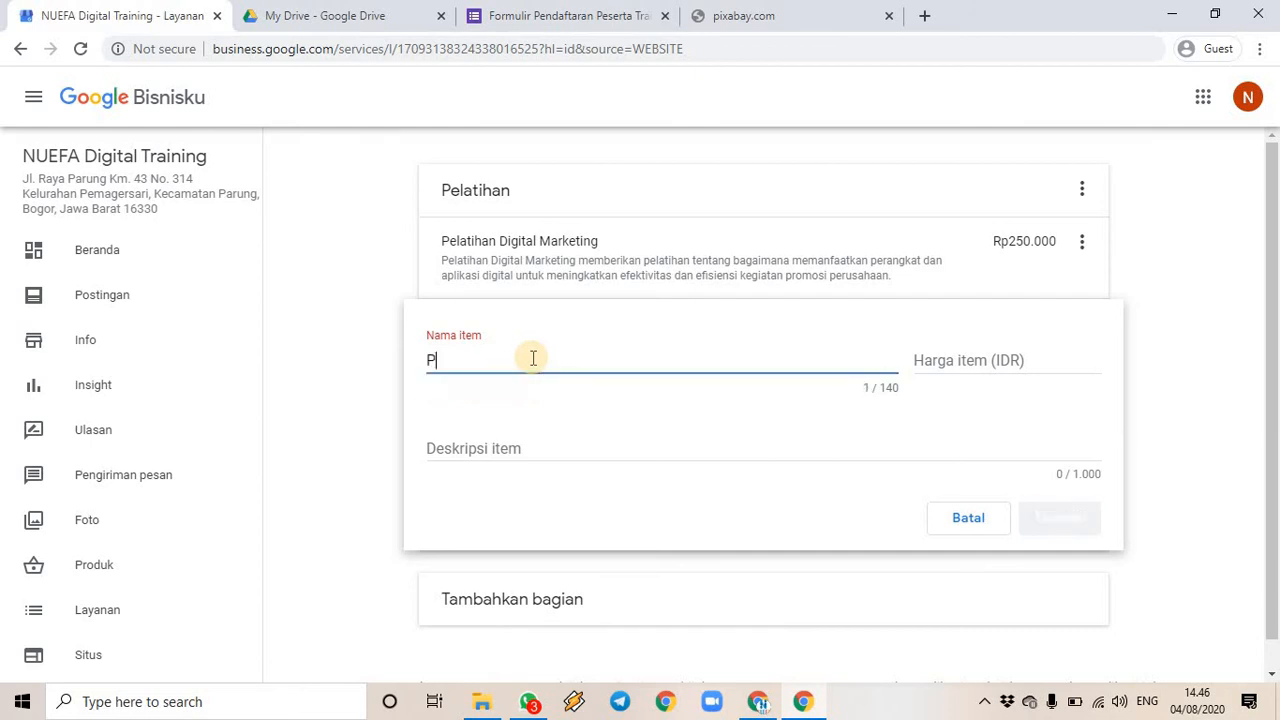
type("elatihan Digital Li")
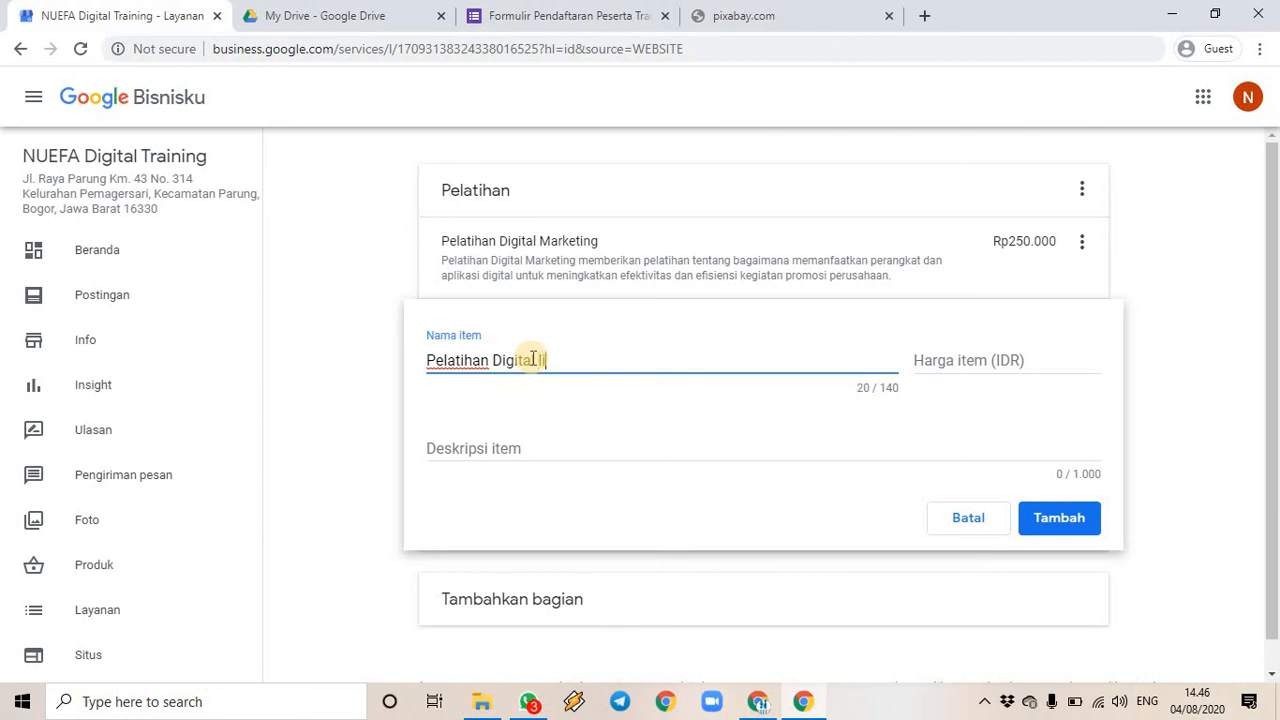
type("teracy")
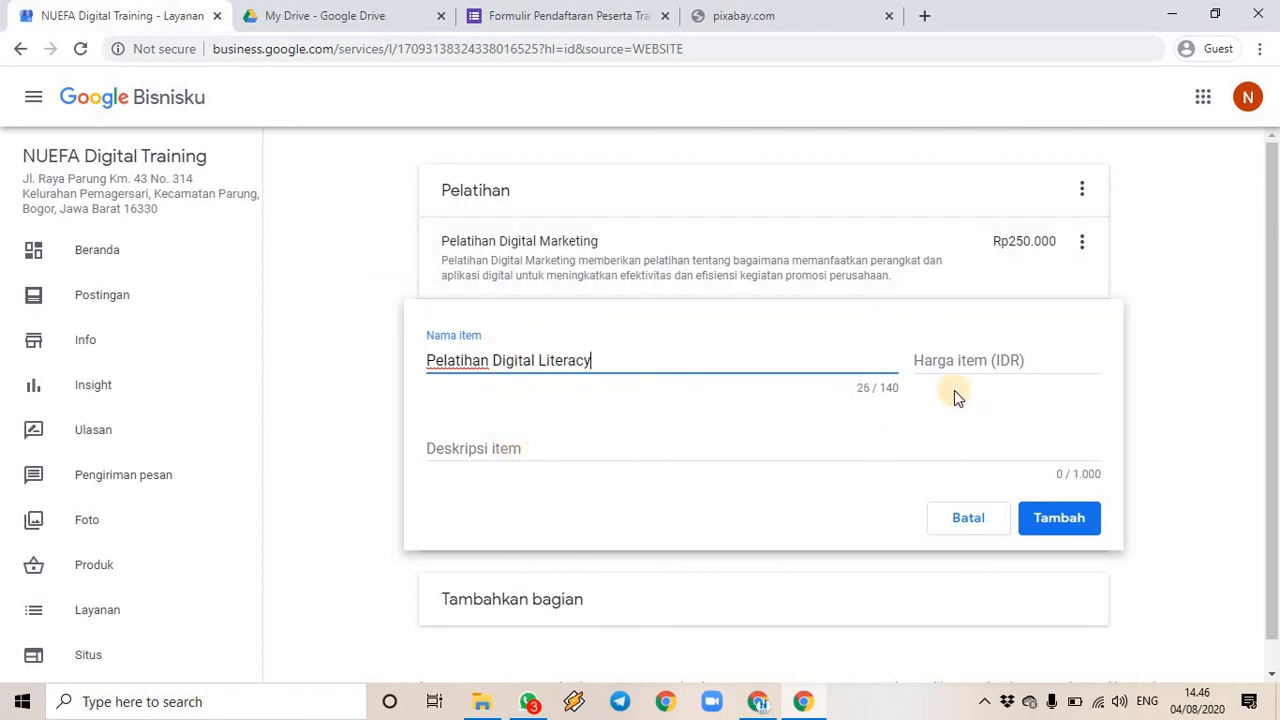
left_click(953, 360)
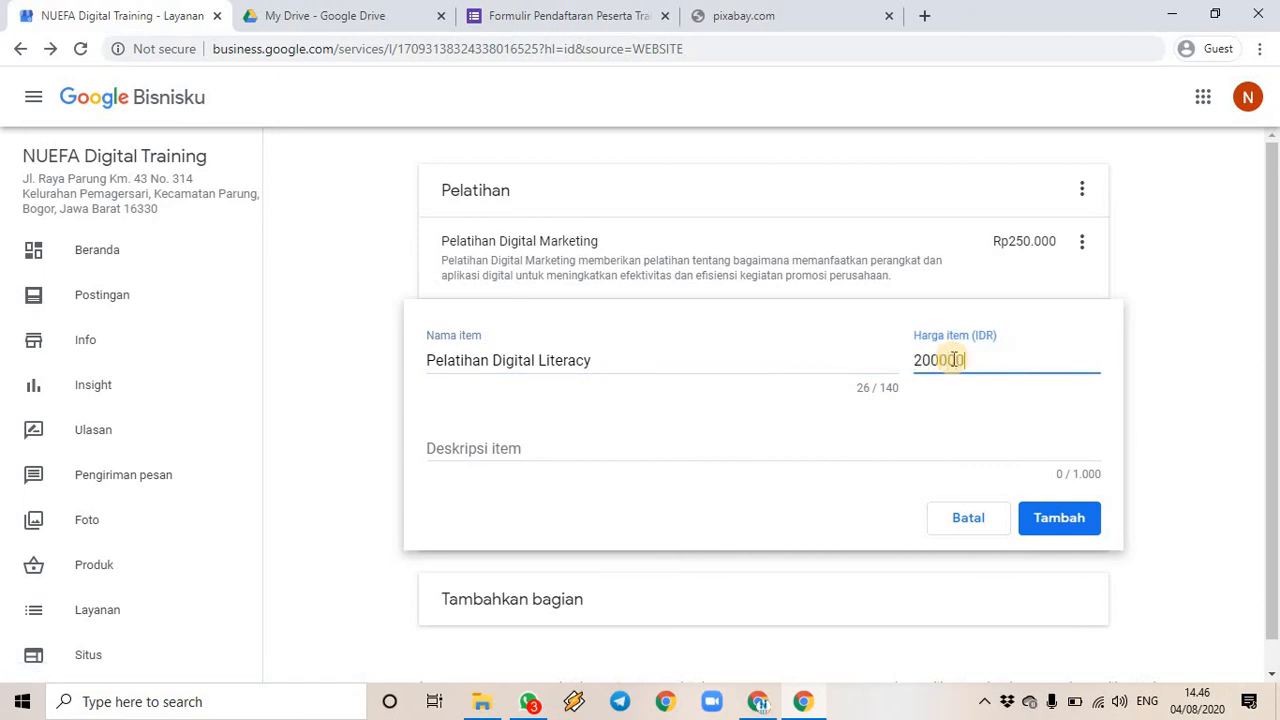
left_click(573, 452)
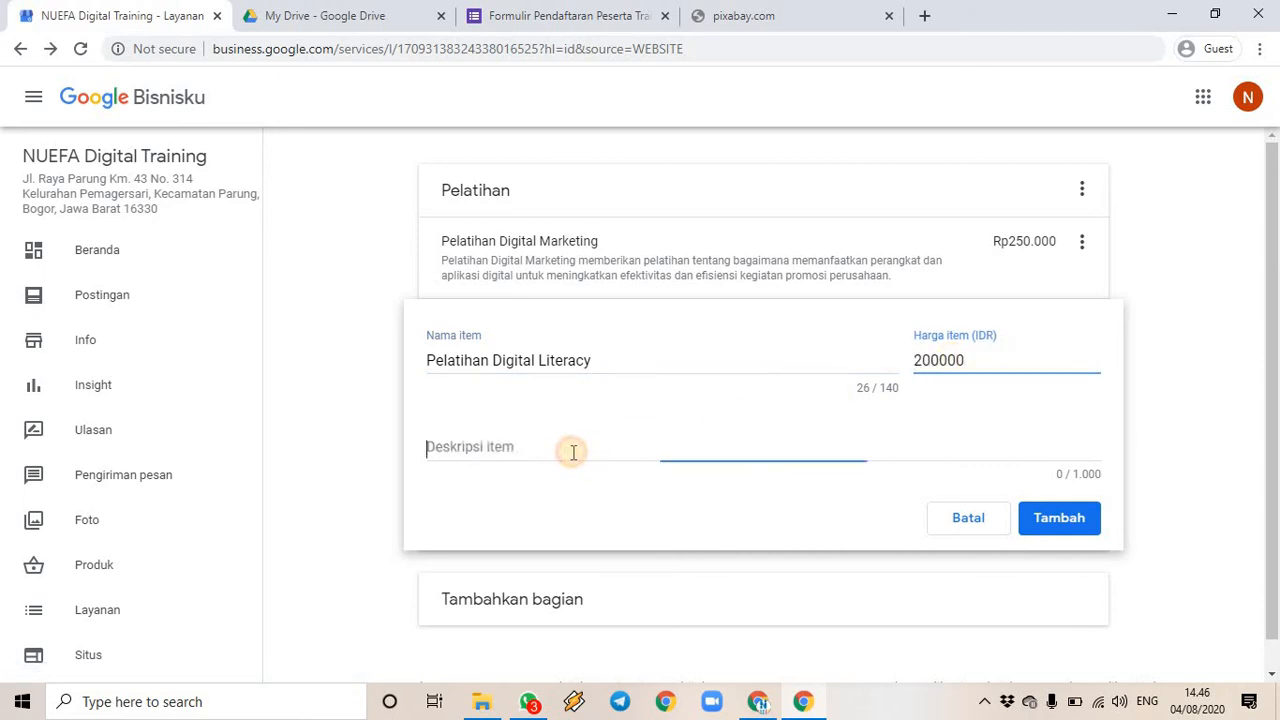
type("Pelatihan Digital K")
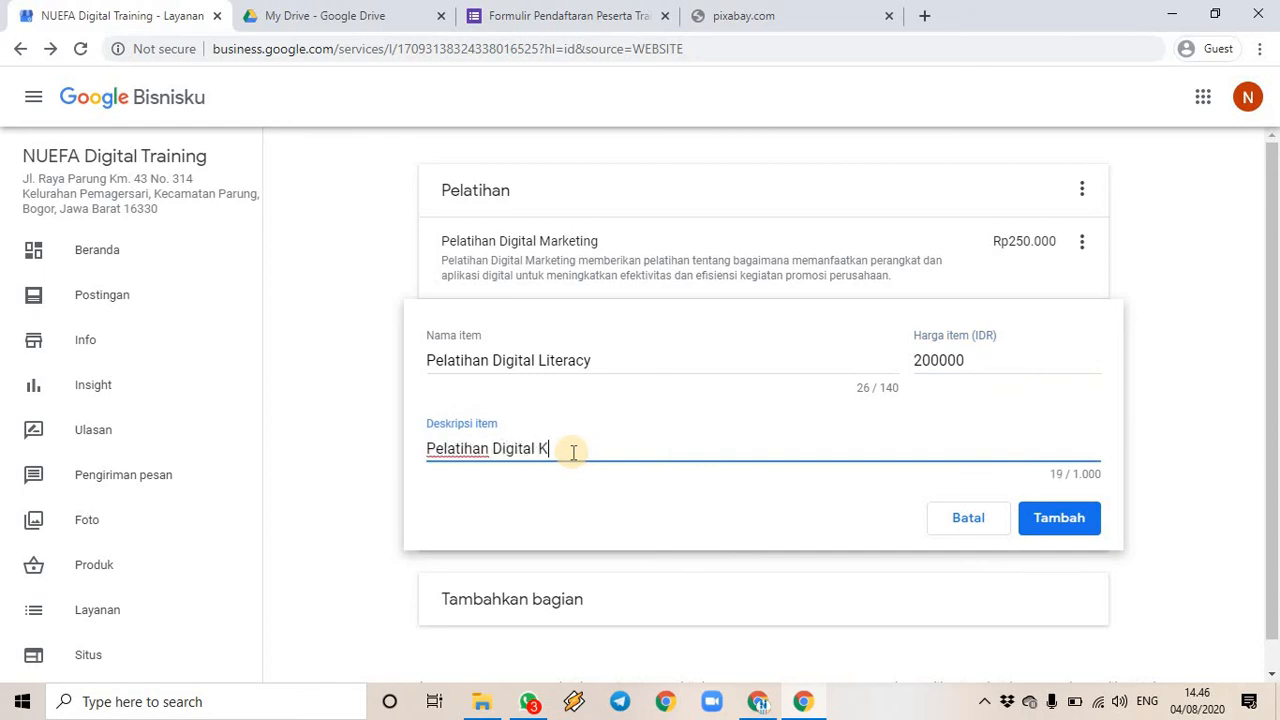
key("BackSpace")
type("LIteracy memberikan ")
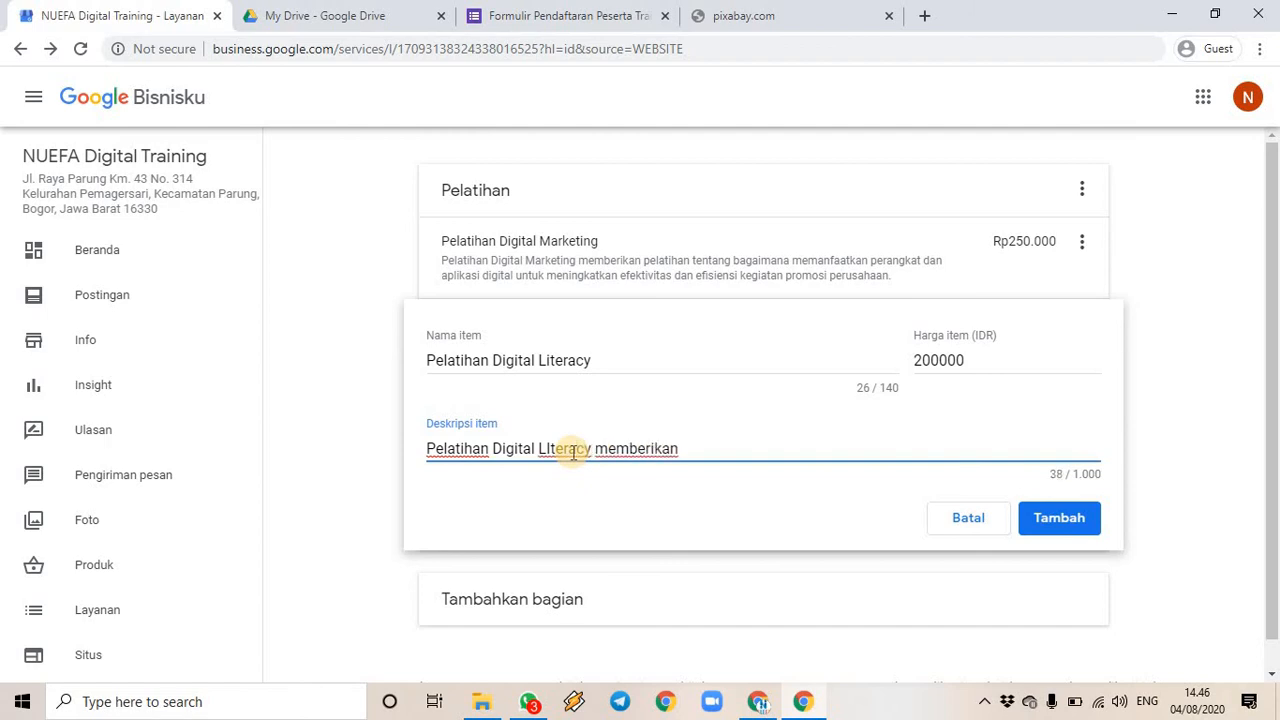
type("pelatihan tetnantang bagaimana ")
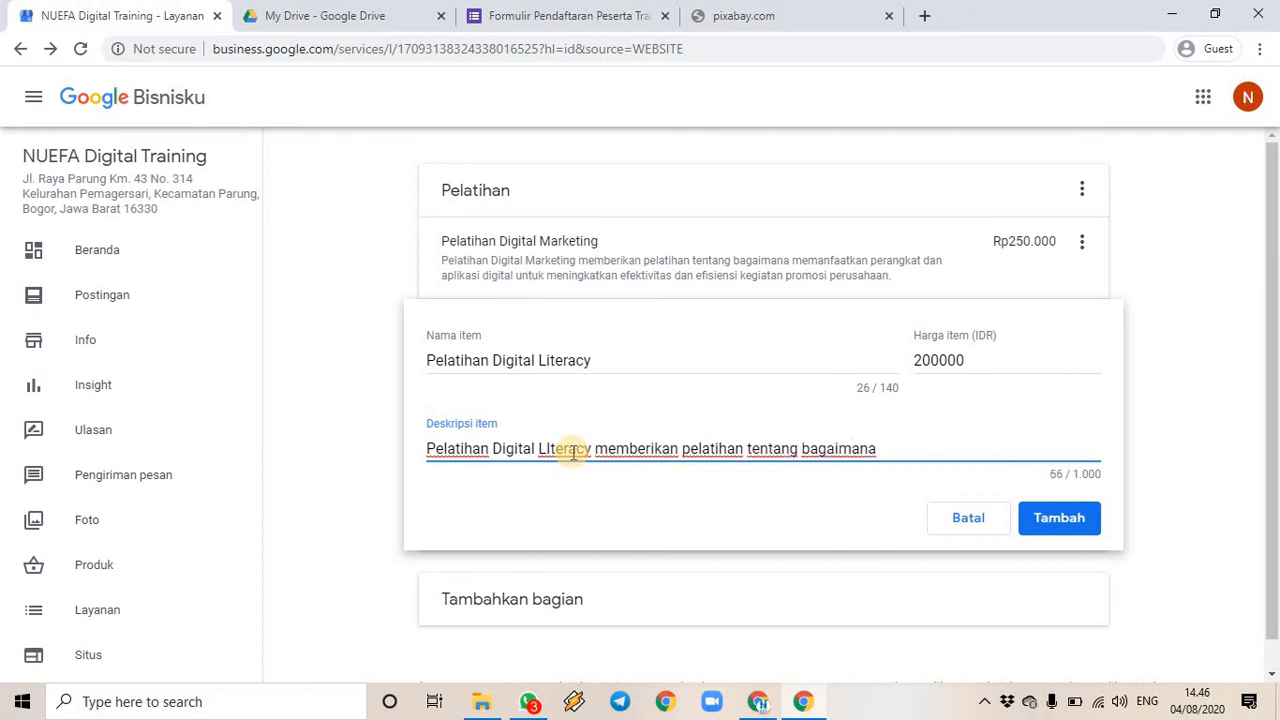
type("memanfaatkan ")
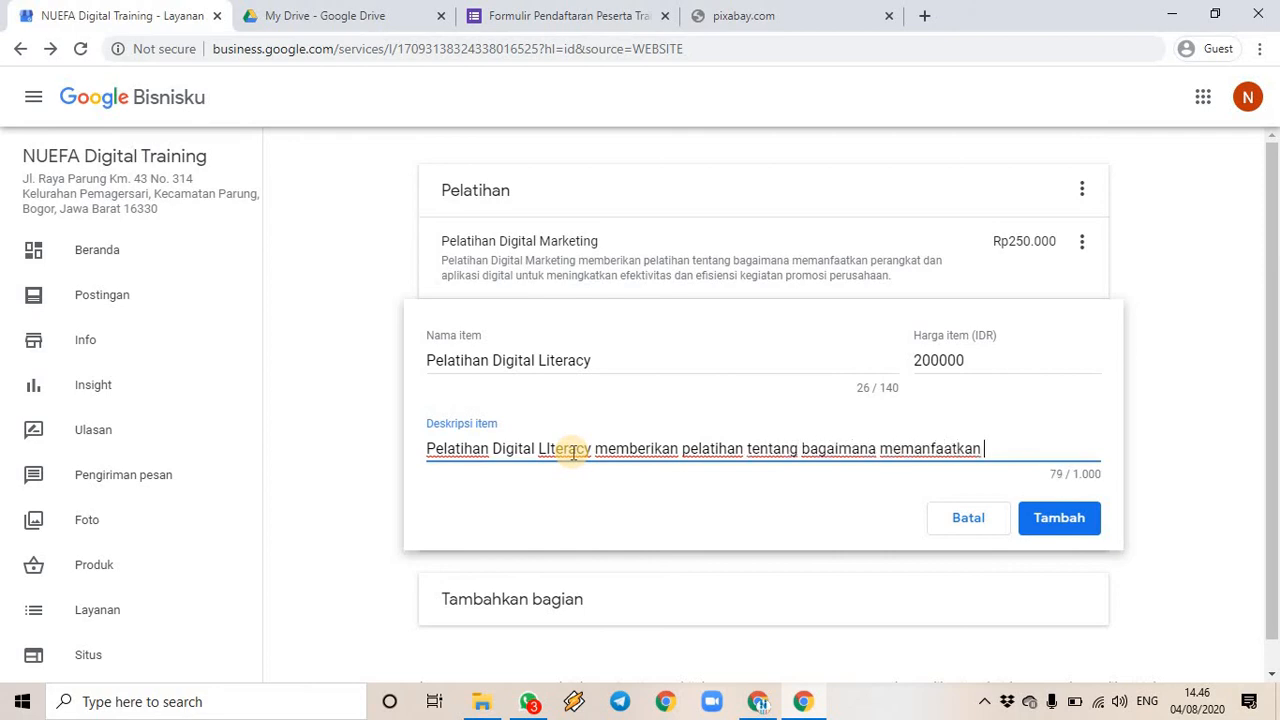
type("perangkat dan palika")
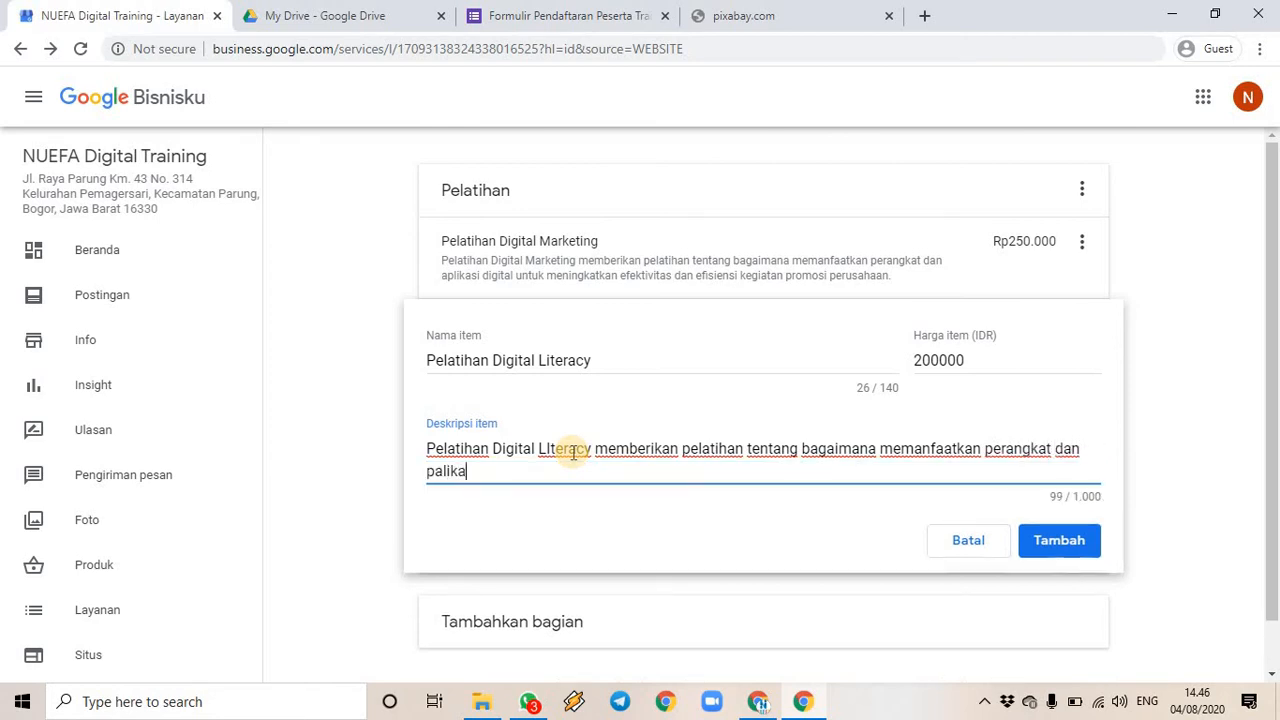
key("BackSpace")
key("BackSpace")
key("BackSpace")
key("BackSpace")
key("BackSpace")
key("BackSpace")
type("aplikasi digital untuk")
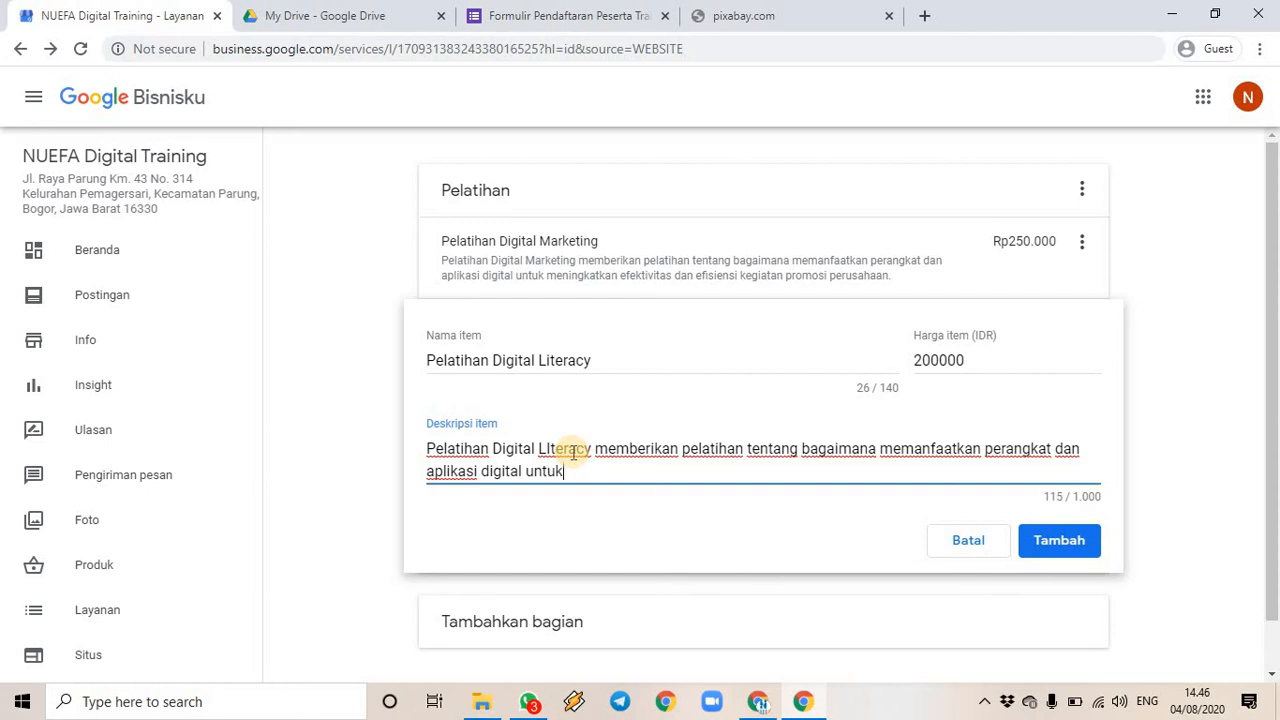
type(" meningkatkan p")
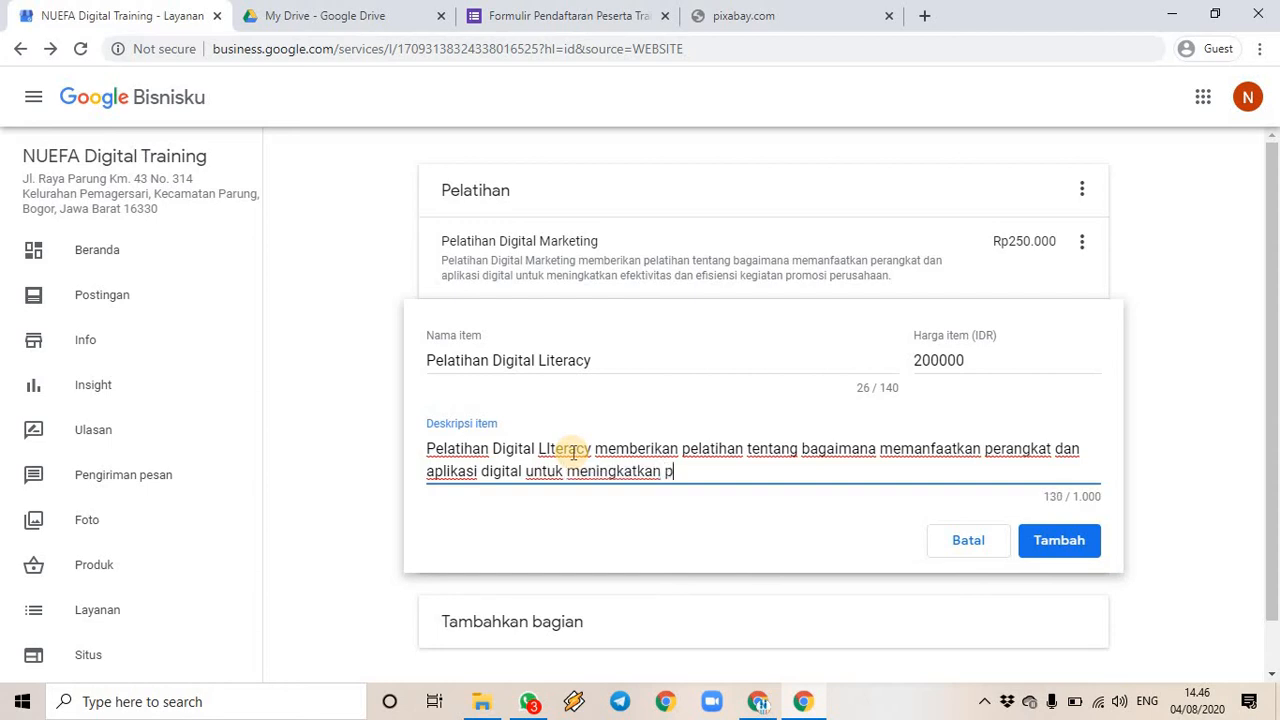
type("roduktivitas kerja sehari-hari.")
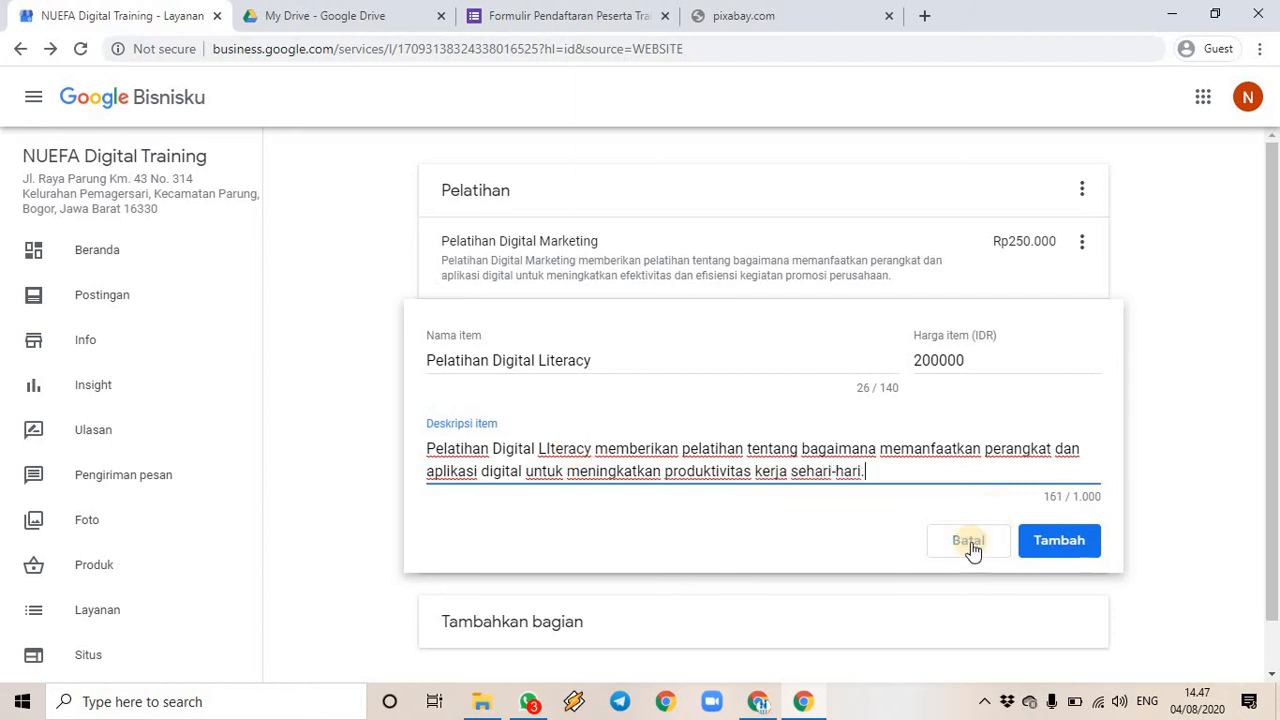
left_click(1045, 555)
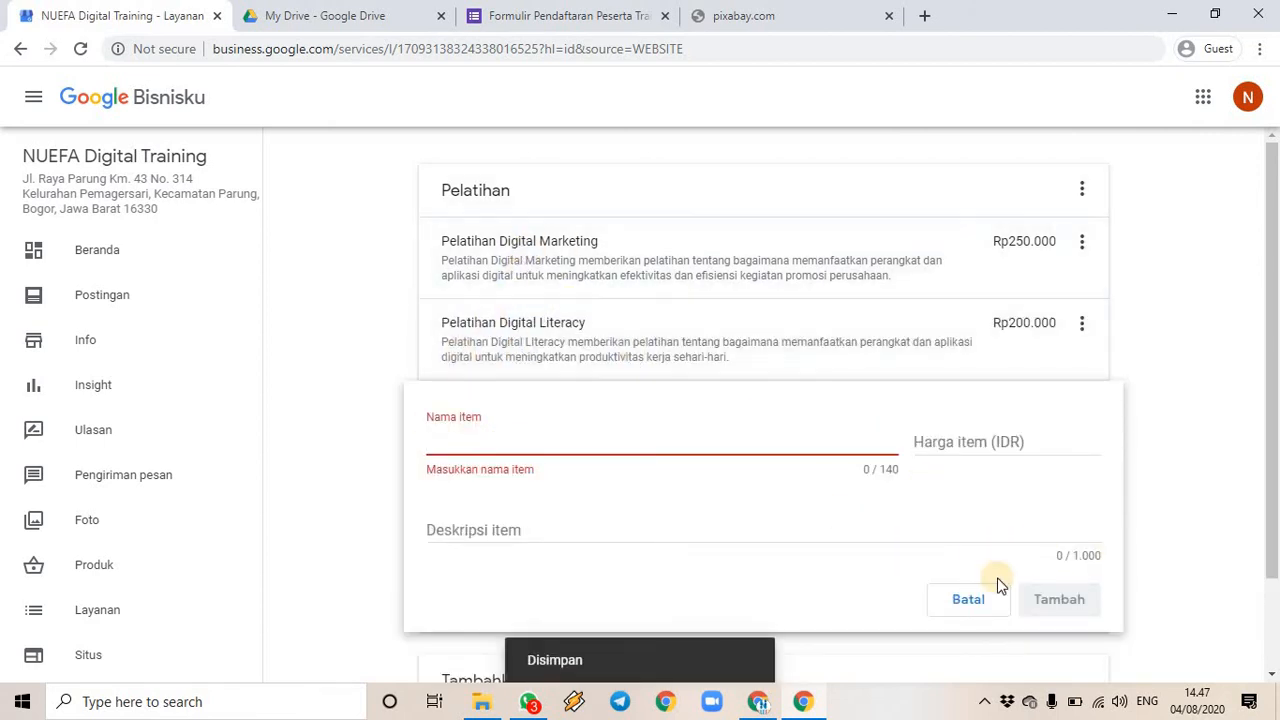
- Start a Seminar section with item Seminar Talents Mapping priced 150000
left_click(963, 601)
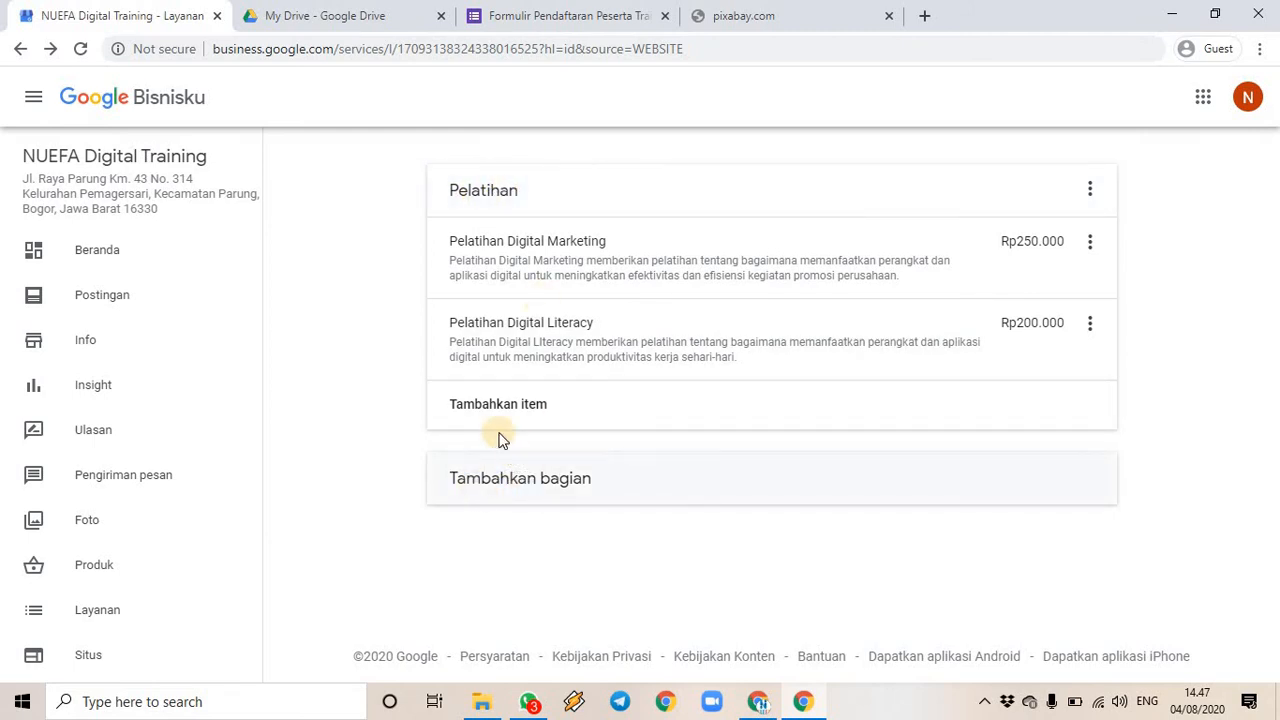
left_click(497, 489)
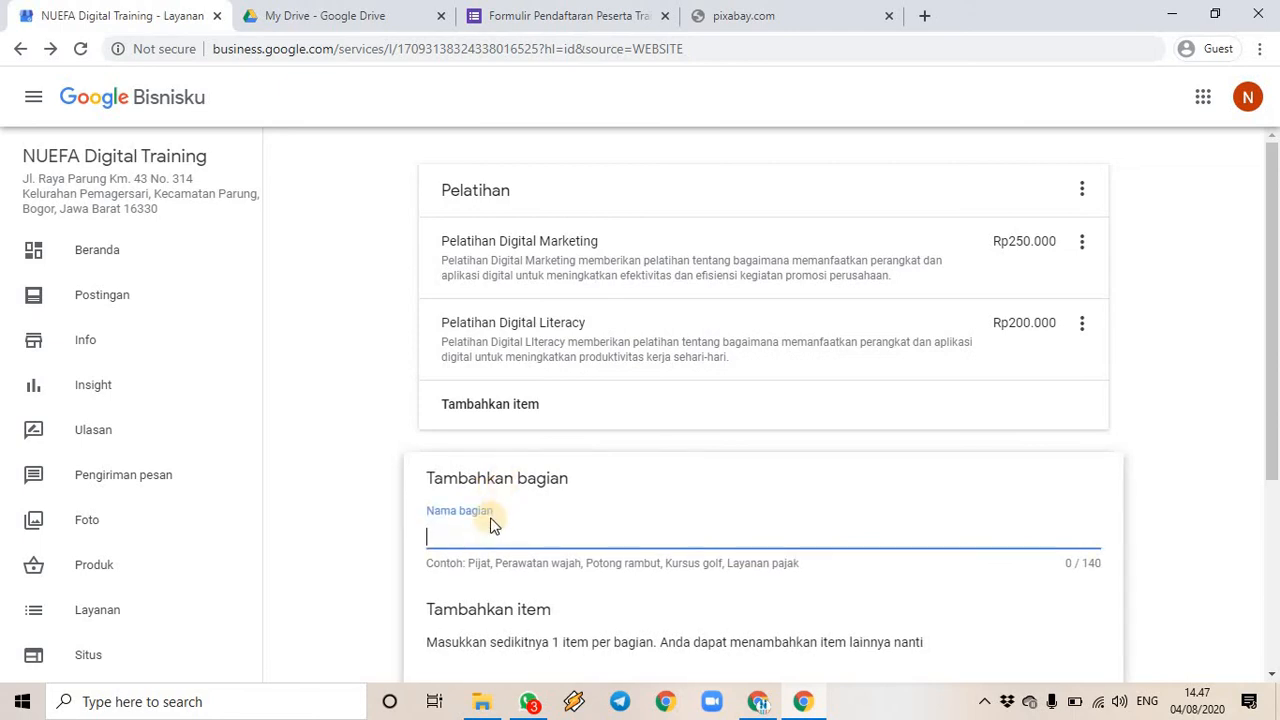
type("Seminar")
scroll(580, 496, "down", 2)
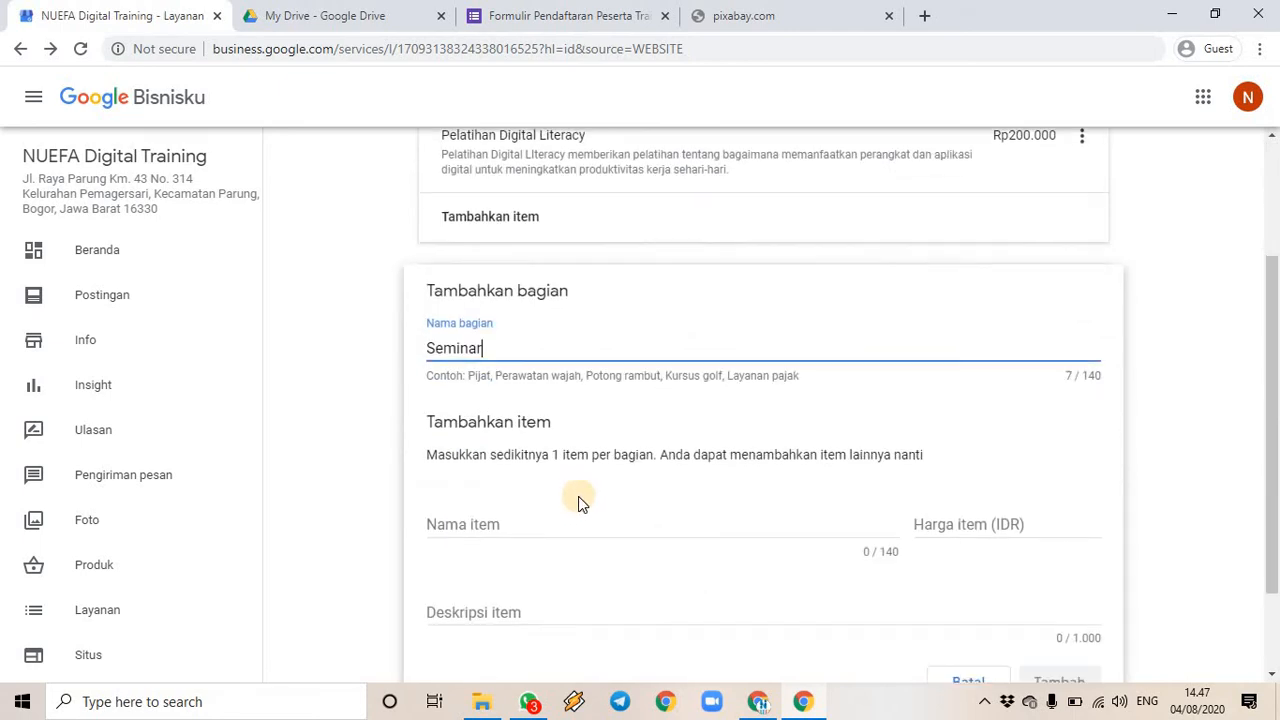
left_click(544, 517)
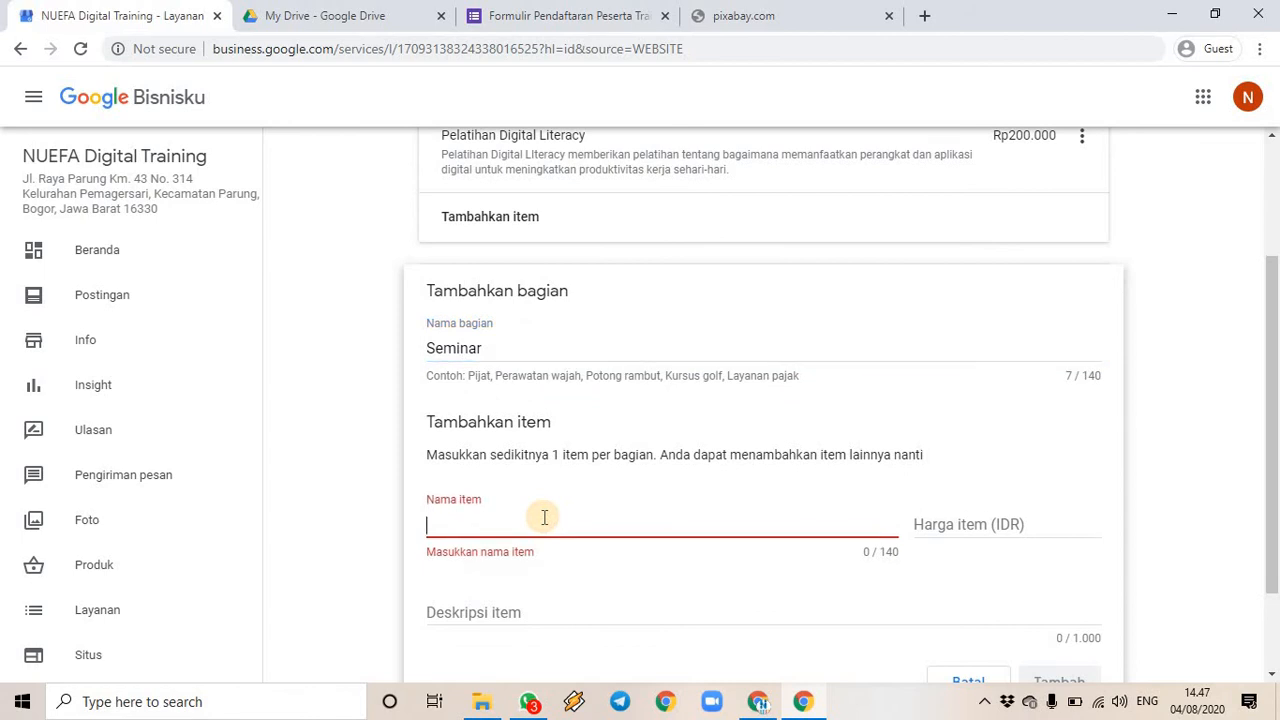
type("Seminar")
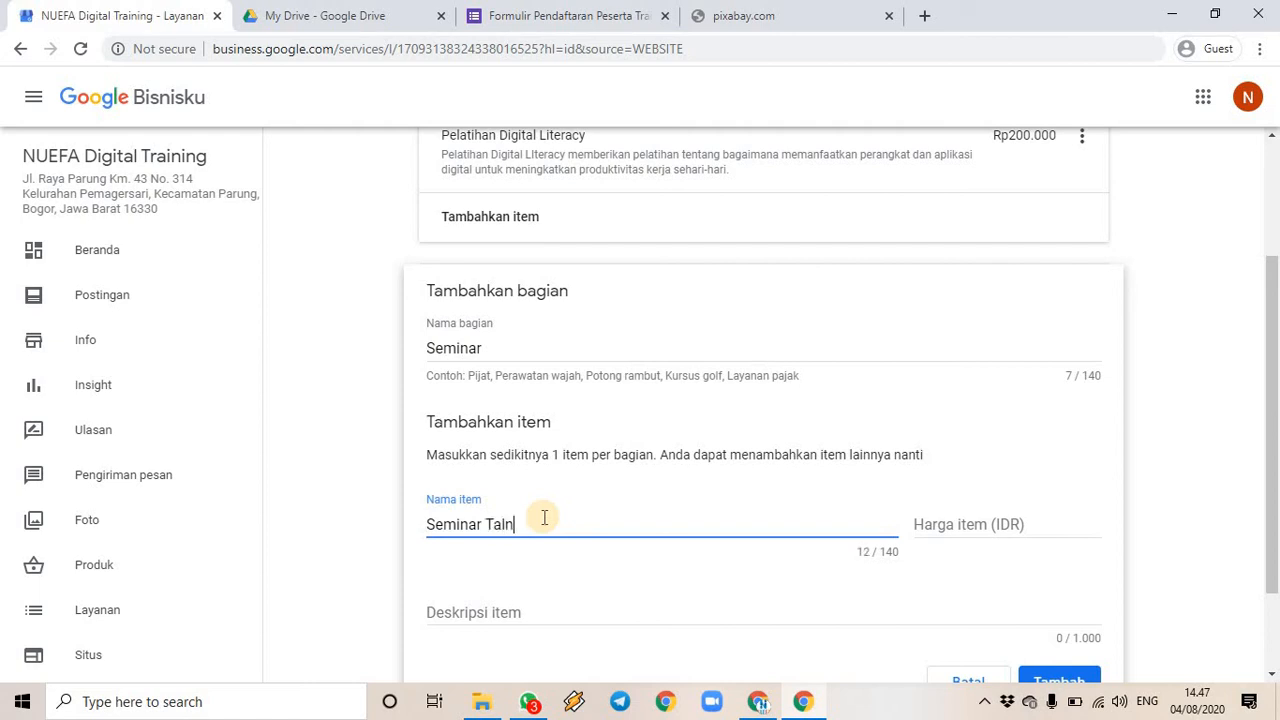
type("Talents Mapping")
left_click(975, 518)
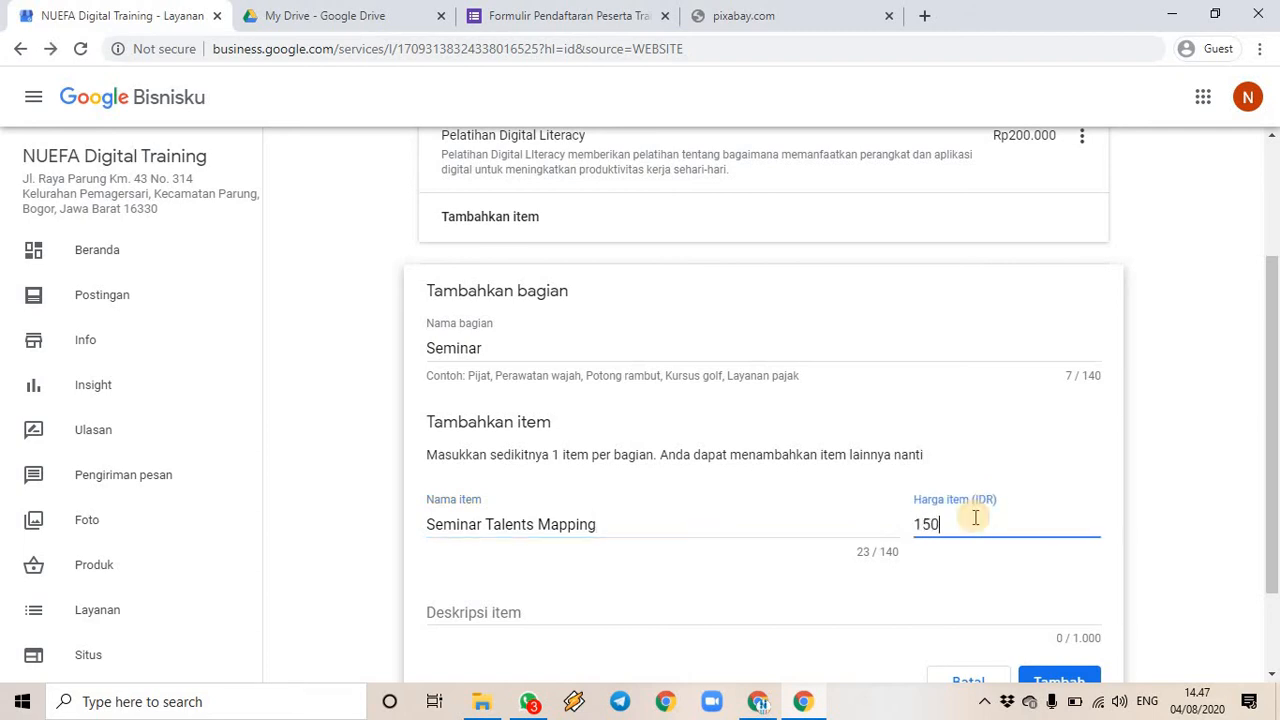
left_click(510, 613)
- Describe the seminar on recognising talents and potential, save it, and discard the empty extra form
type("Semi")
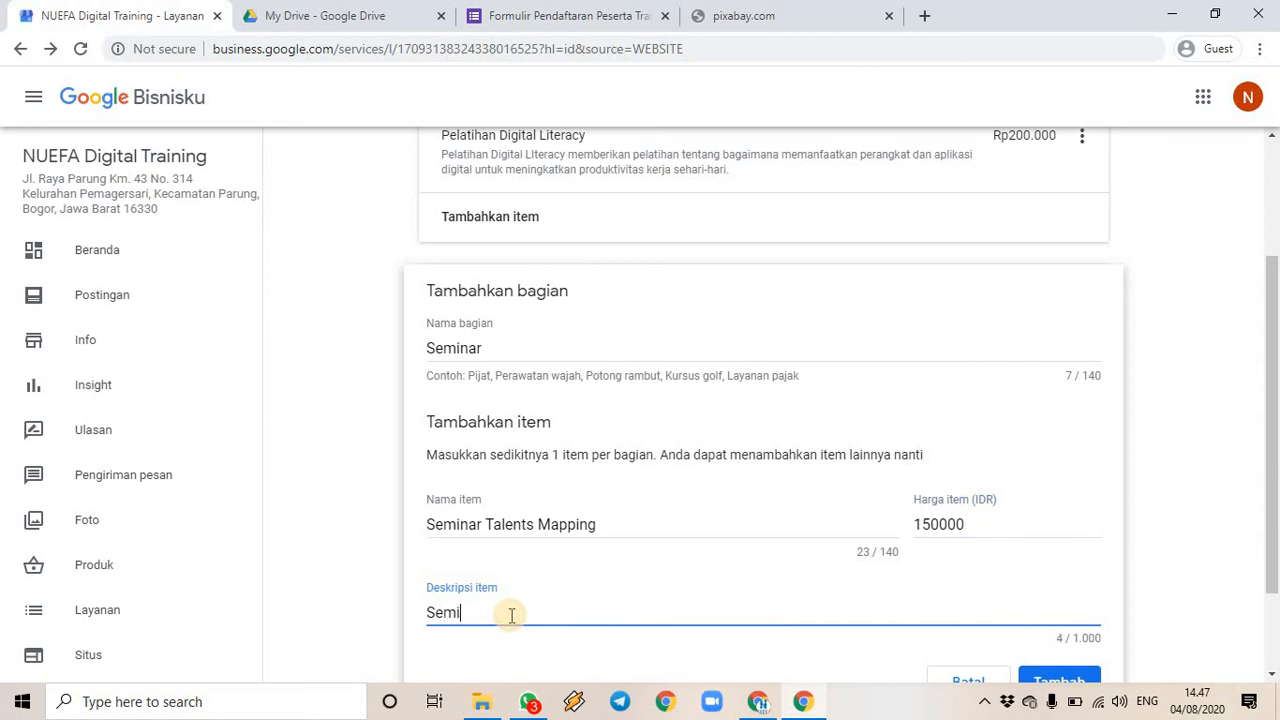
type("nar Talents Mapping ")
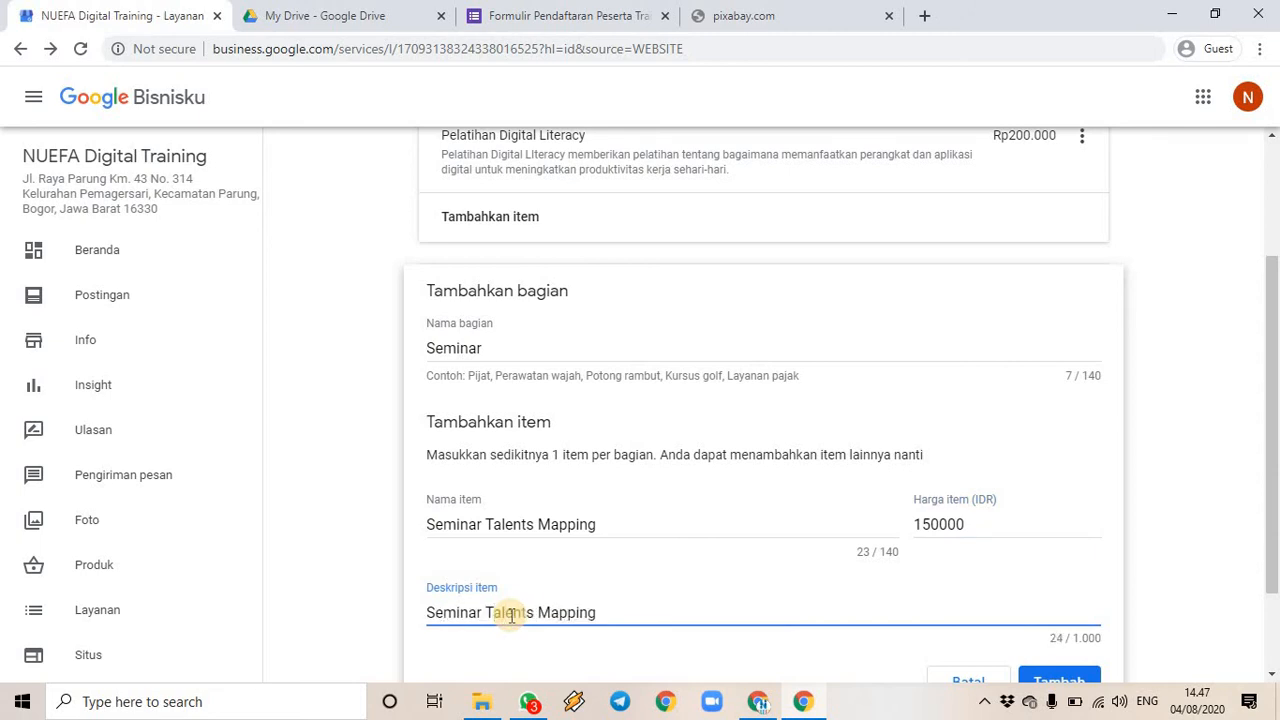
type("memberikan ")
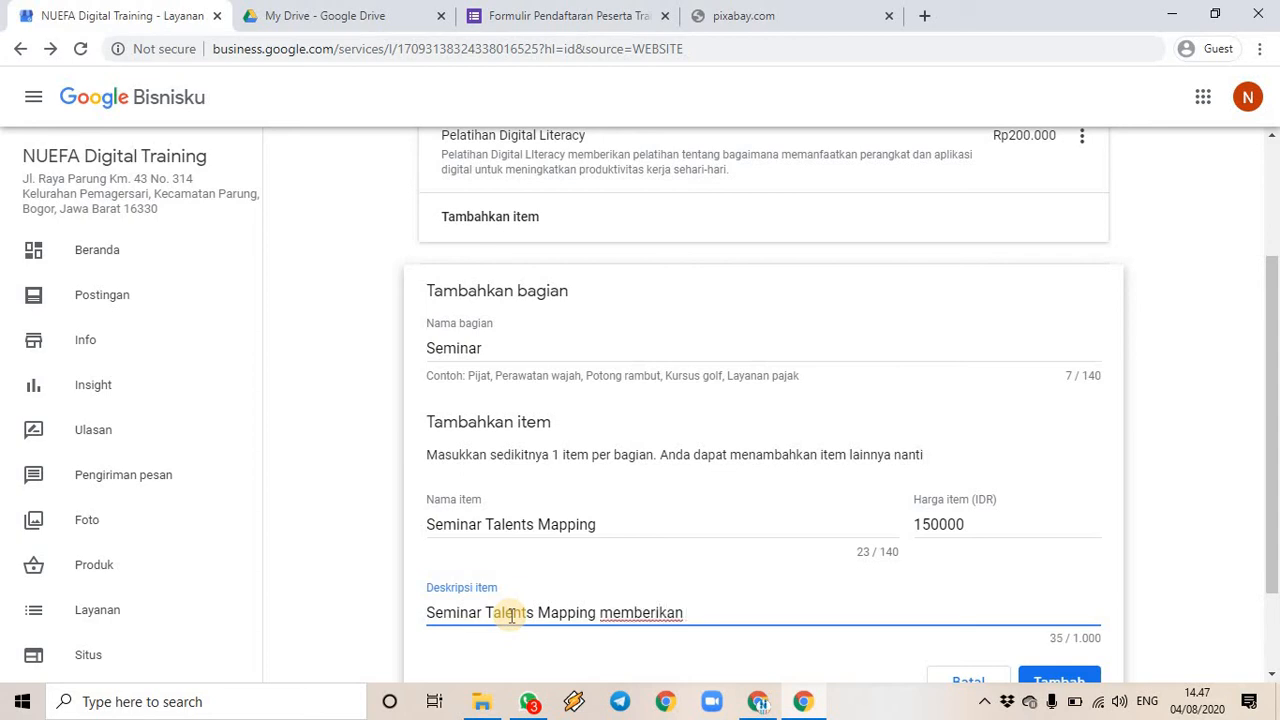
type("layanan")
type("semin")
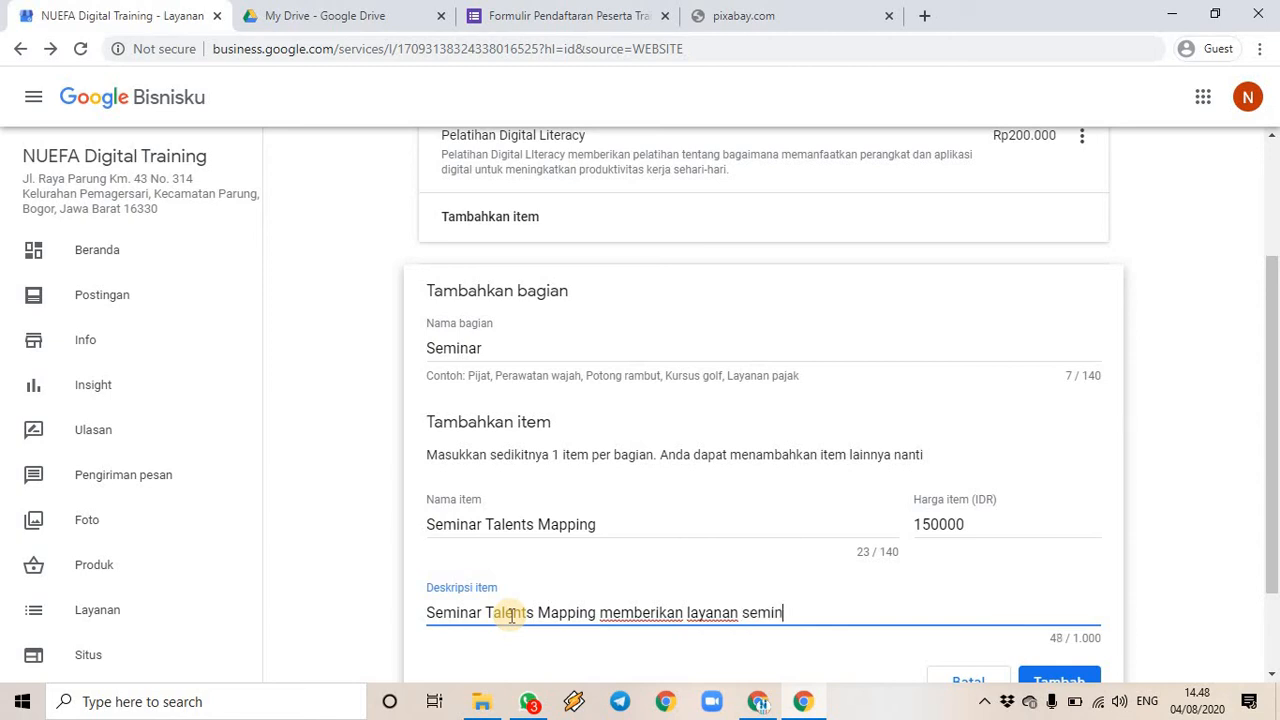
type("ar d")
type("tentang")
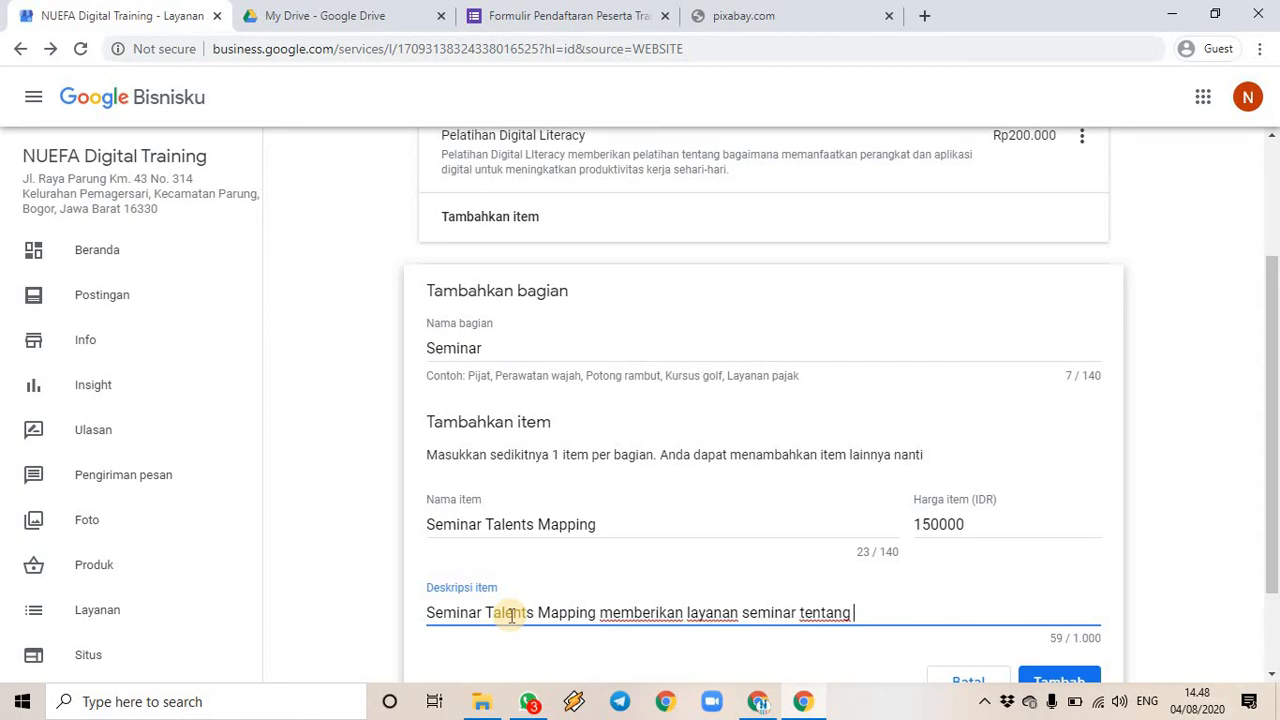
type("pentingnya dan ")
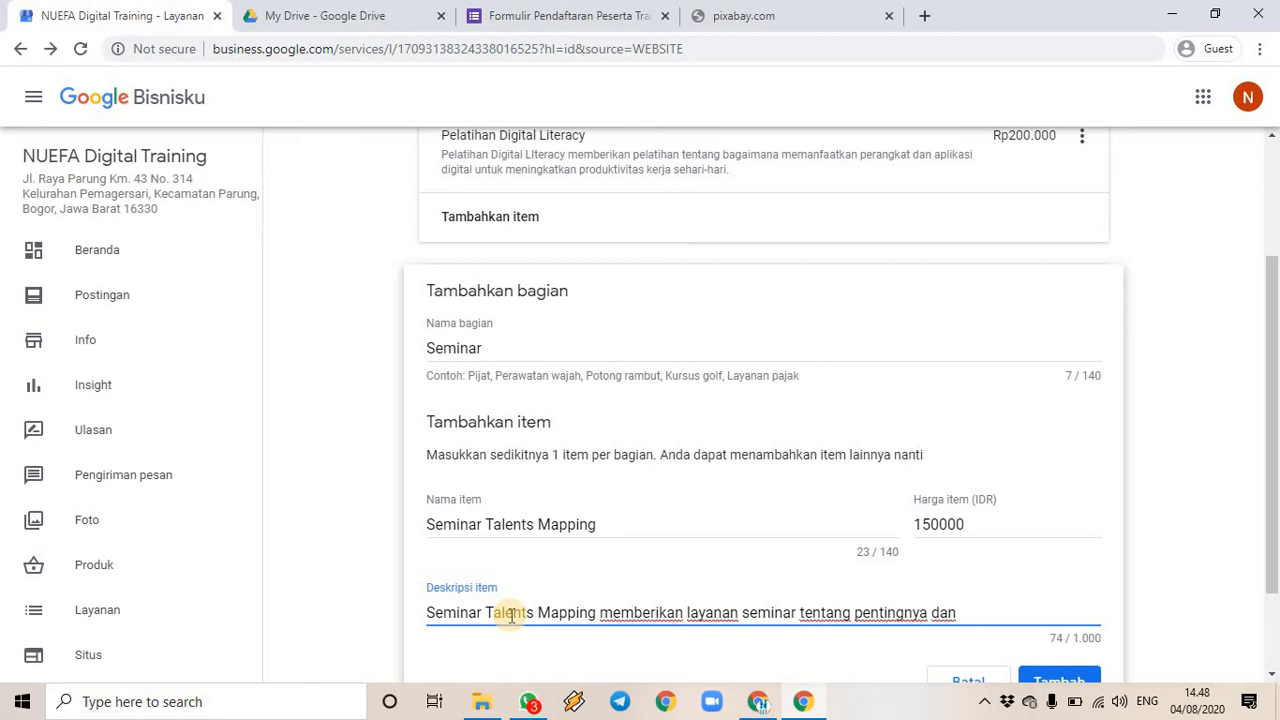
type("bagaimana car")
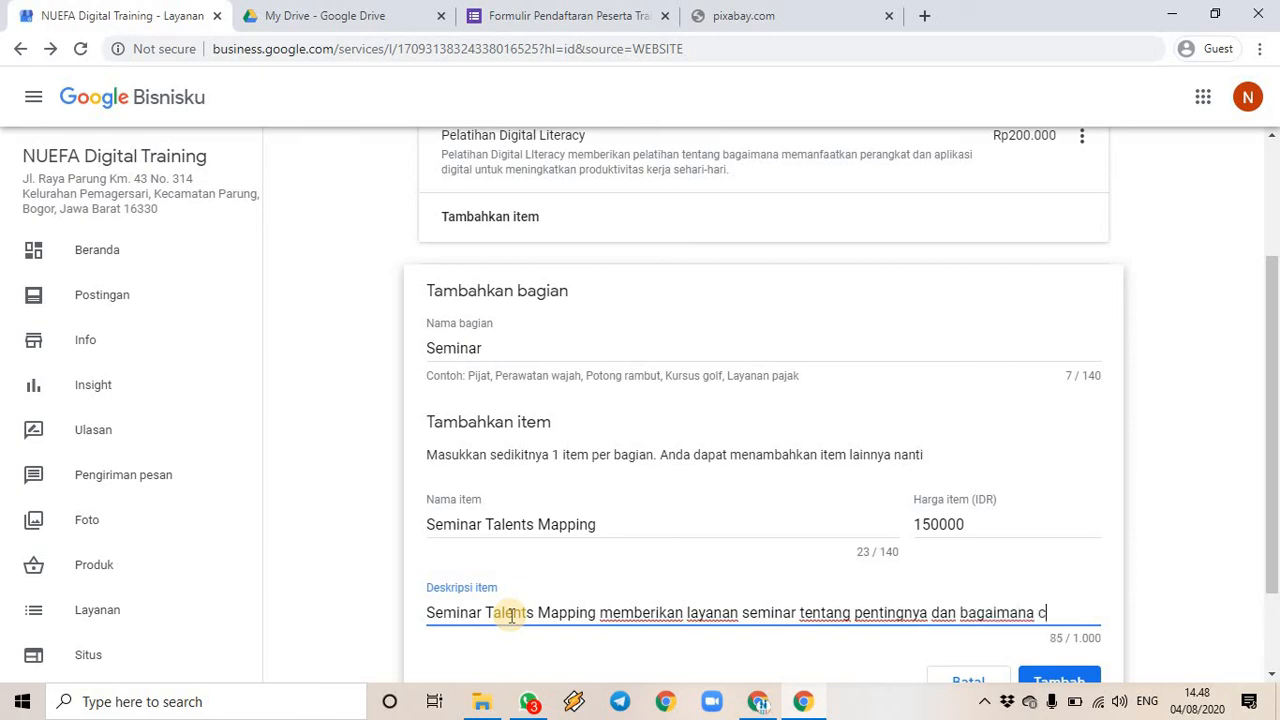
key("BackSpace")
key("BackSpace")
key("BackSpace")
key("BackSpace")
key("BackSpace")
key("BackSpace")
key("BackSpace")
key("BackSpace")
key("BackSpace")
key("BackSpace")
key("BackSpace")
key("BackSpace")
key("BackSpace")
key("BackSpace")
key("BackSpace")
key("BackSpace")
key("BackSpace")
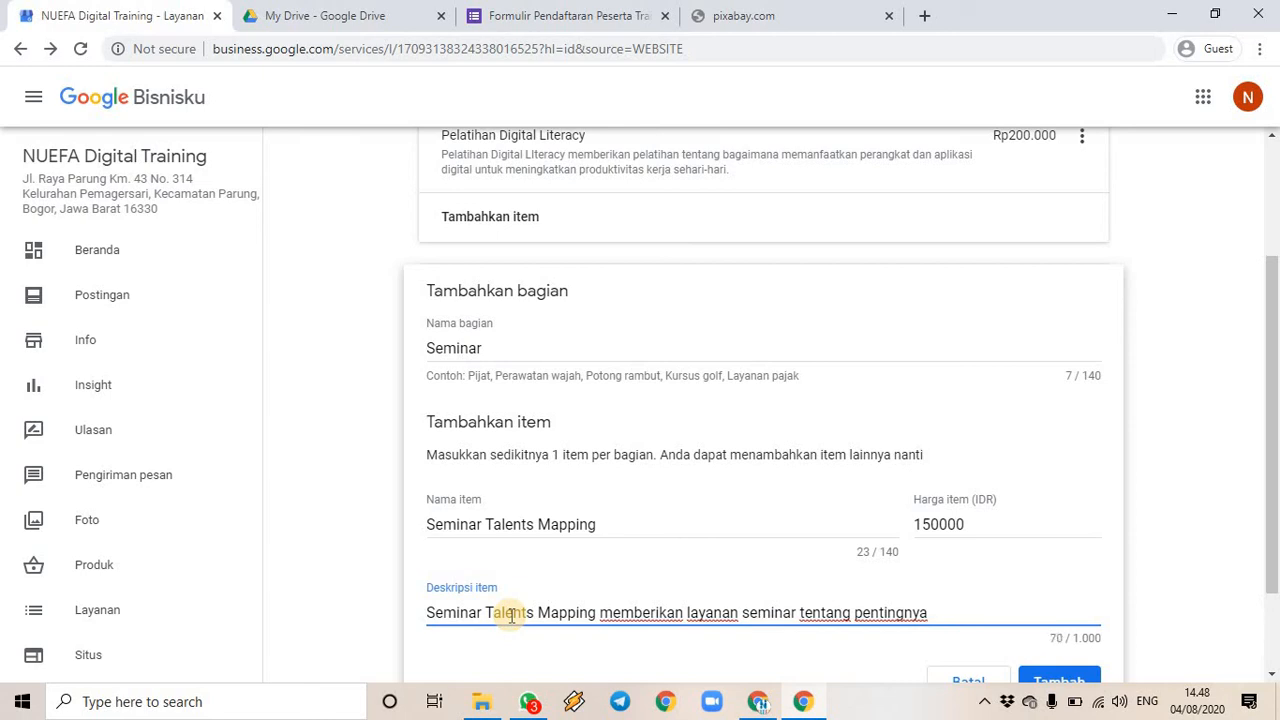
type("bakat serta bag")
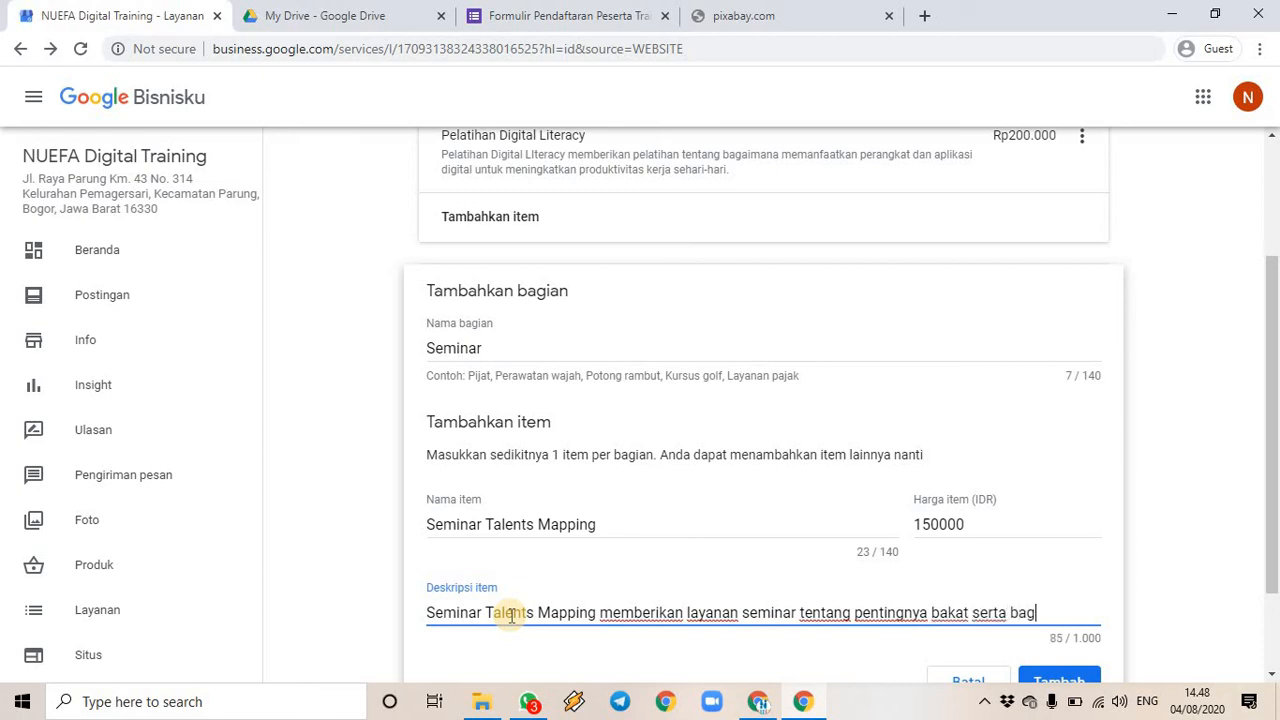
type("aimana cara")
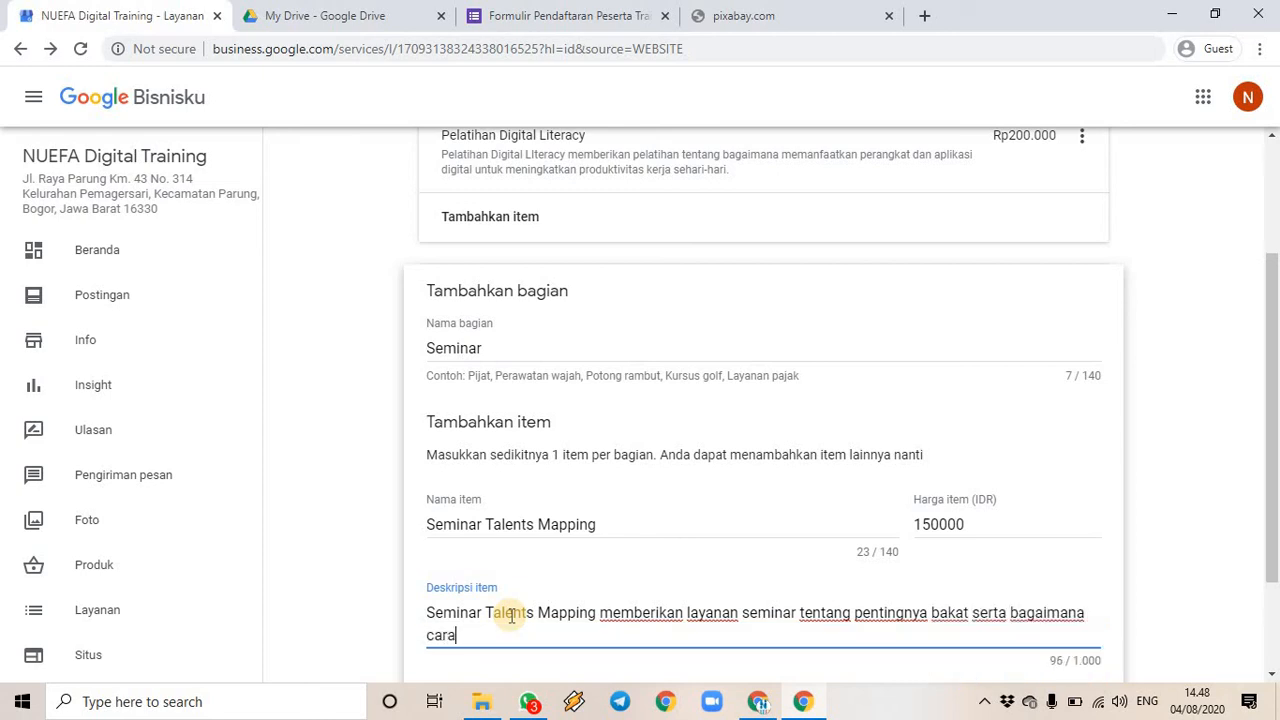
type(" meng")
key("BackSpace")
type("emukenali ")
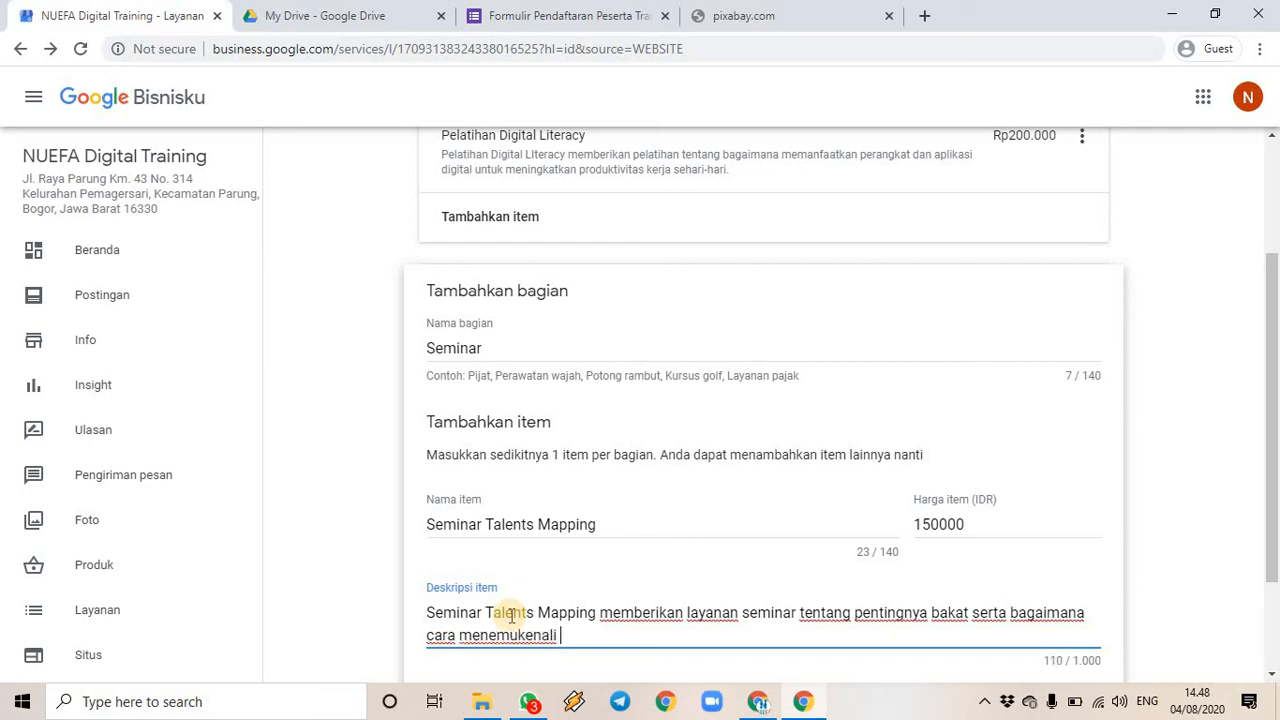
type("bakat dan potens")
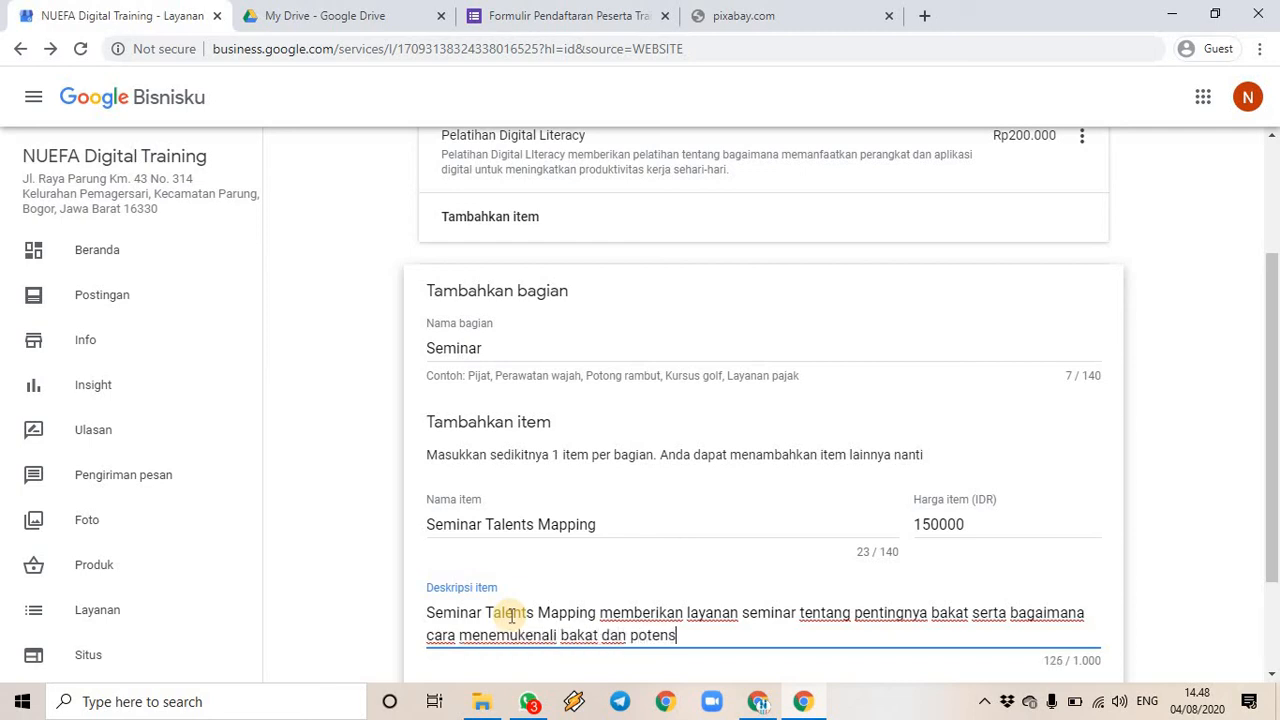
type("i diri masing-mas")
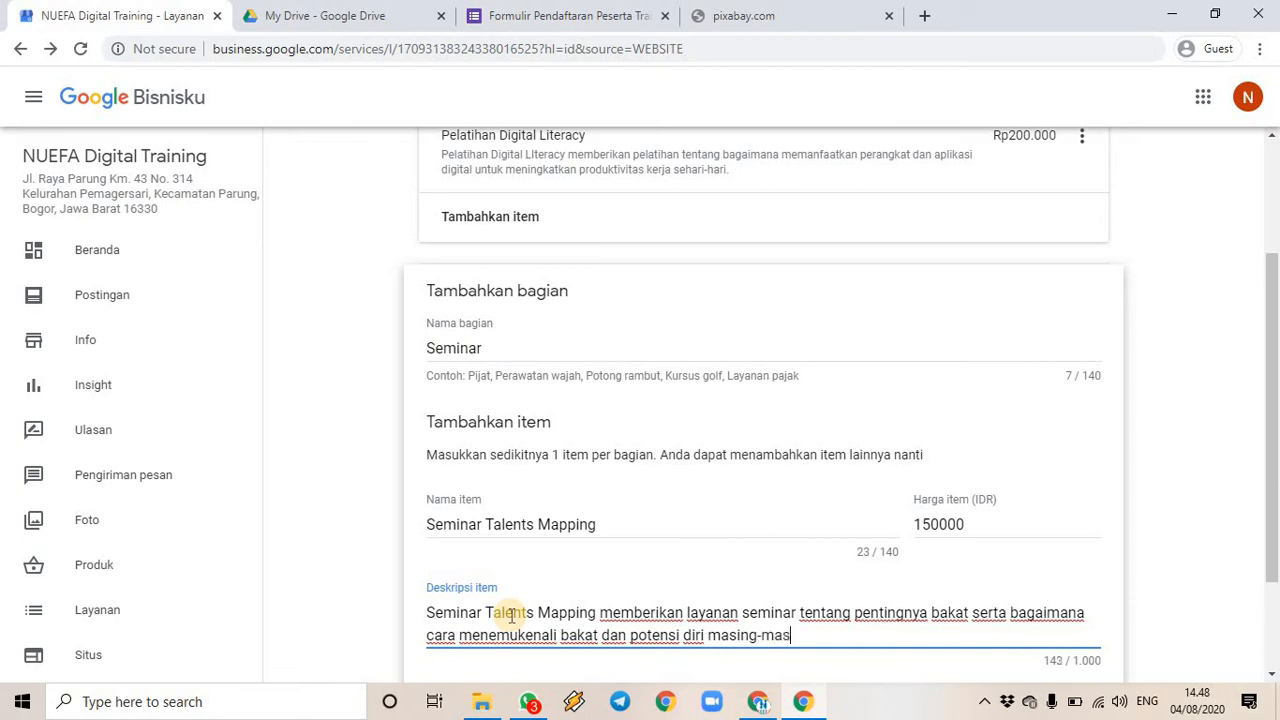
type("ing.")
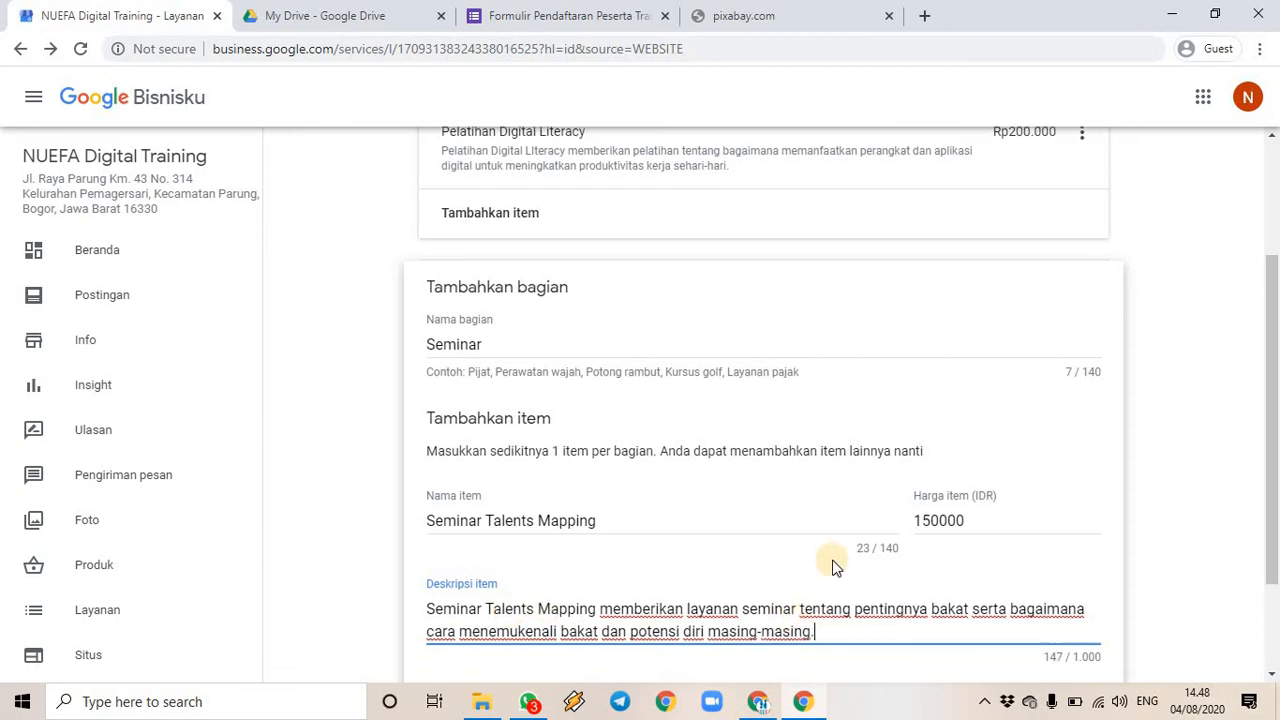
scroll(829, 570, "down", 2)
left_click(1047, 580)
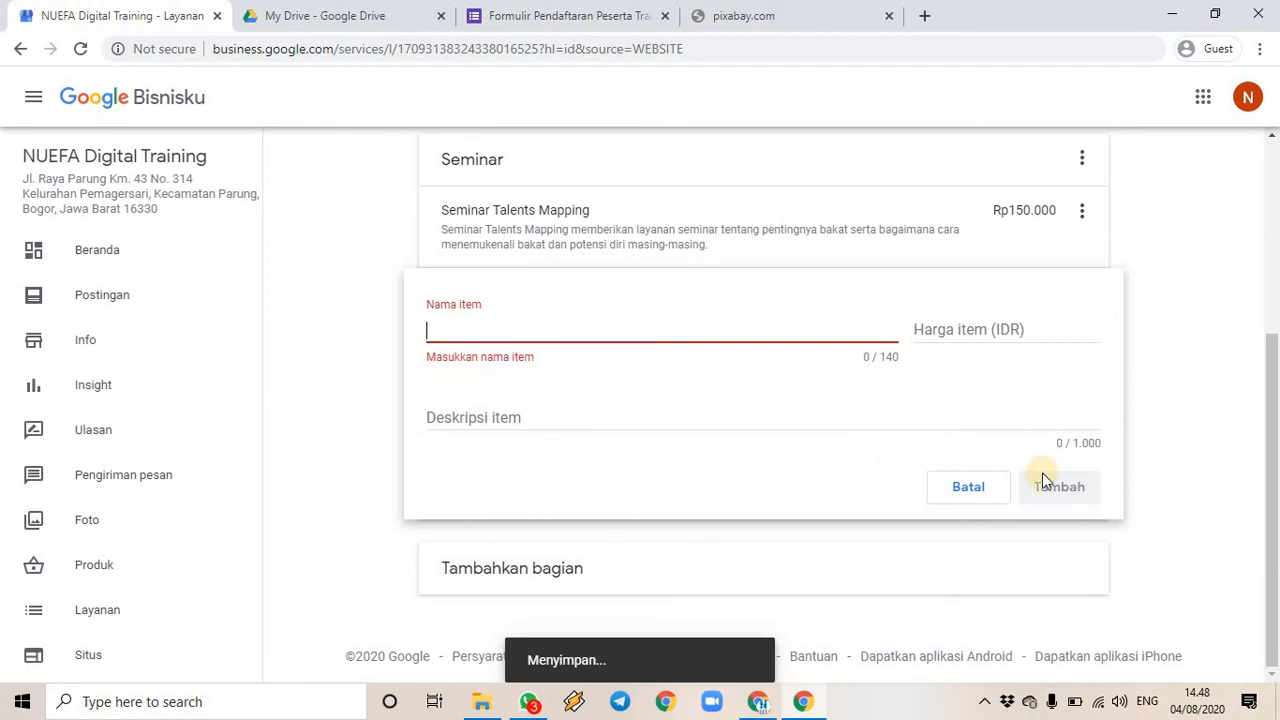
left_click(970, 487)
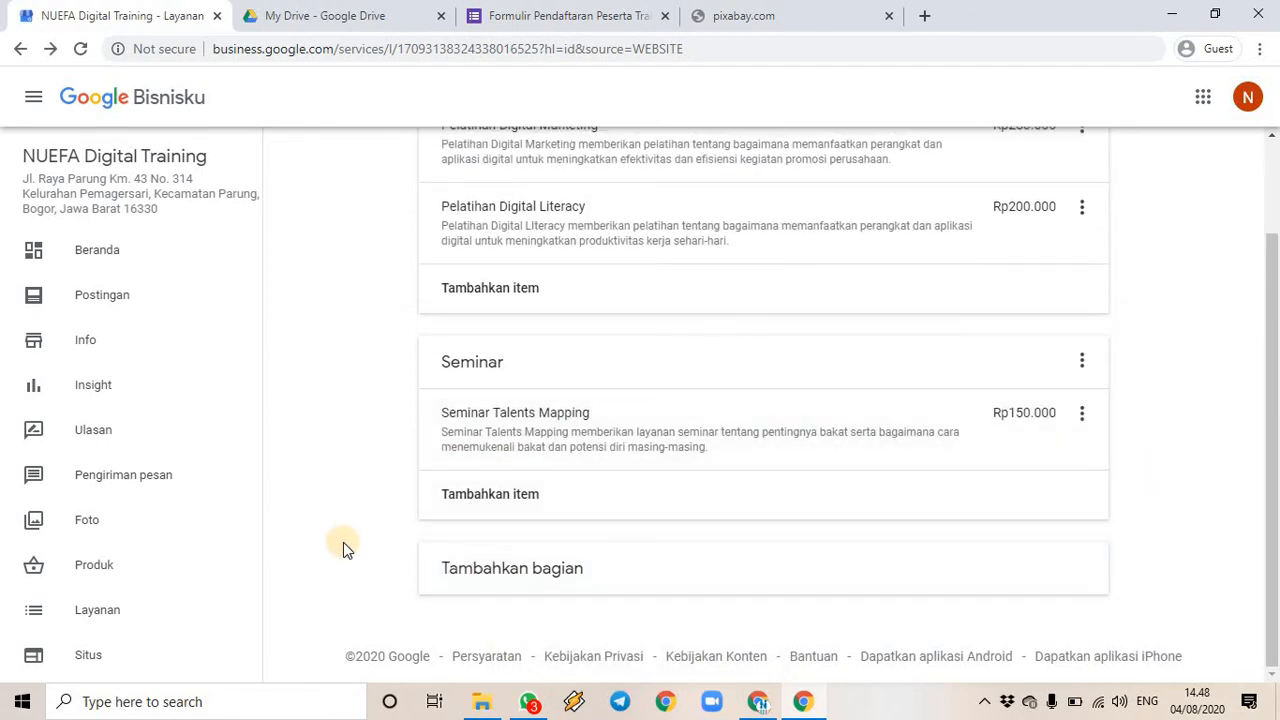
scroll(347, 540, "up", 1)
scroll(243, 591, "down", 1)
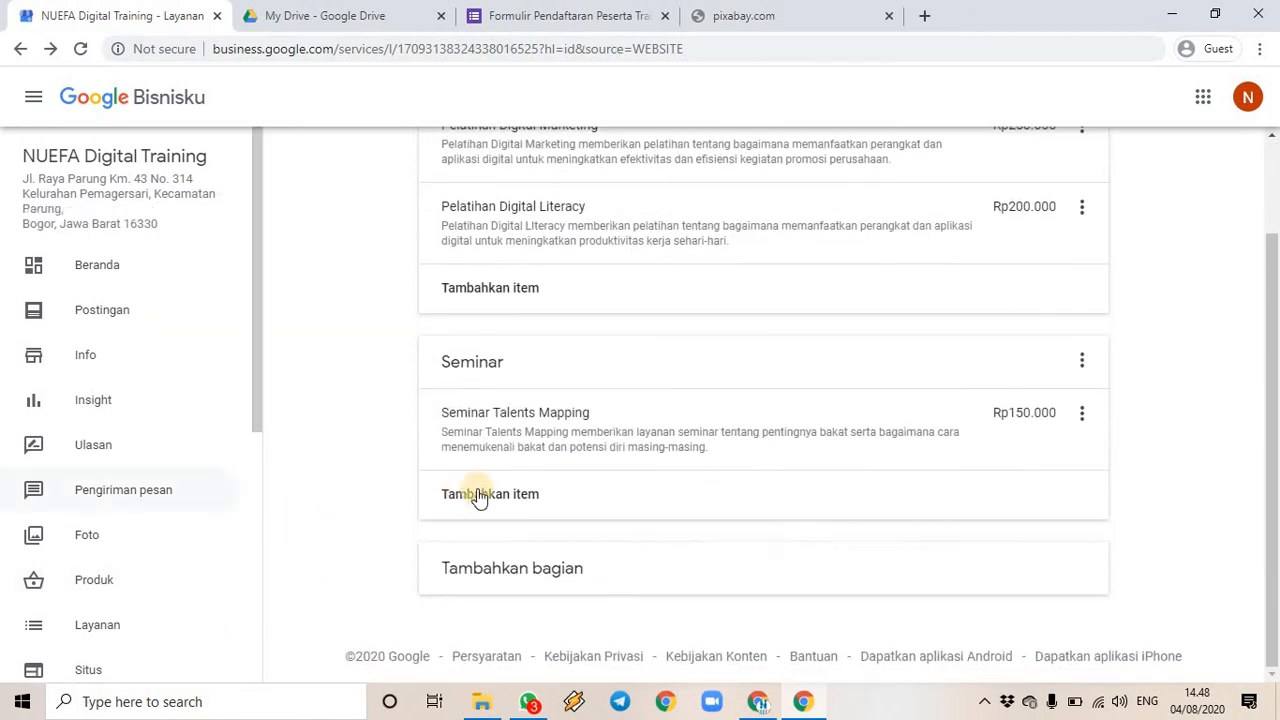
scroll(210, 617, "down", 2)
- Open the Situs page past the welcome and tour tip, then show the LAINNYA settings
left_click(108, 486)
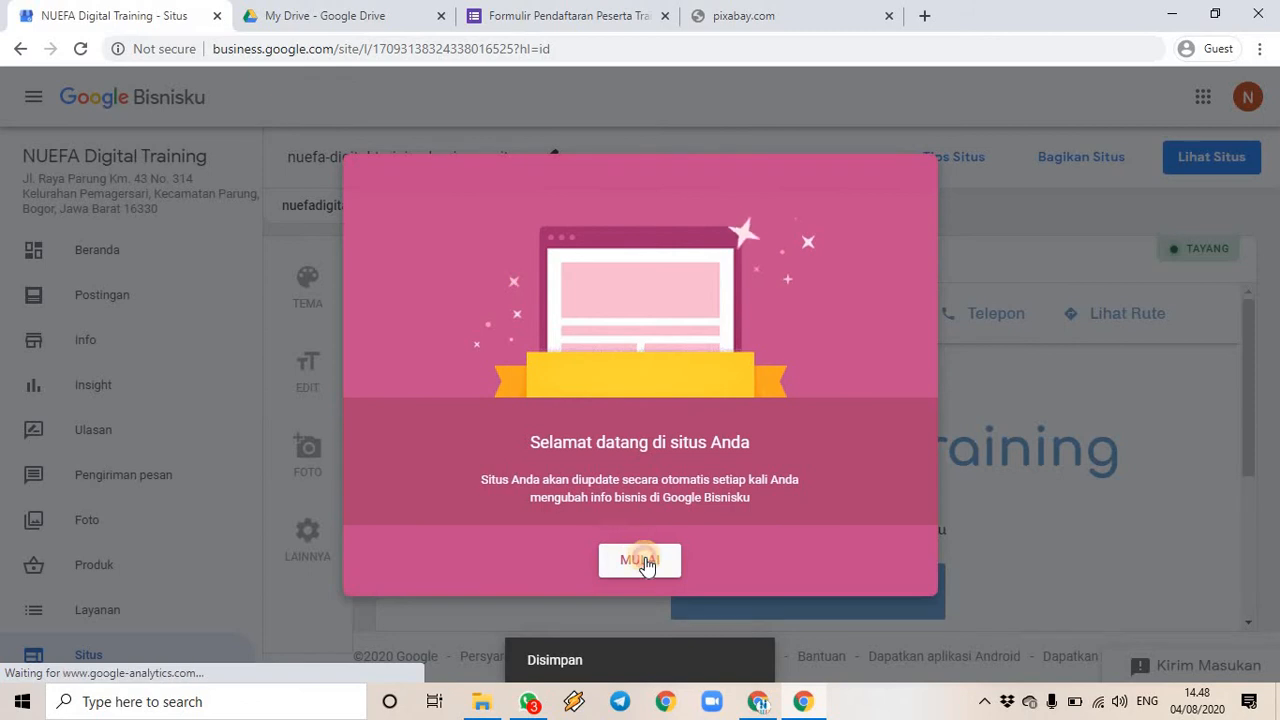
left_click(639, 545)
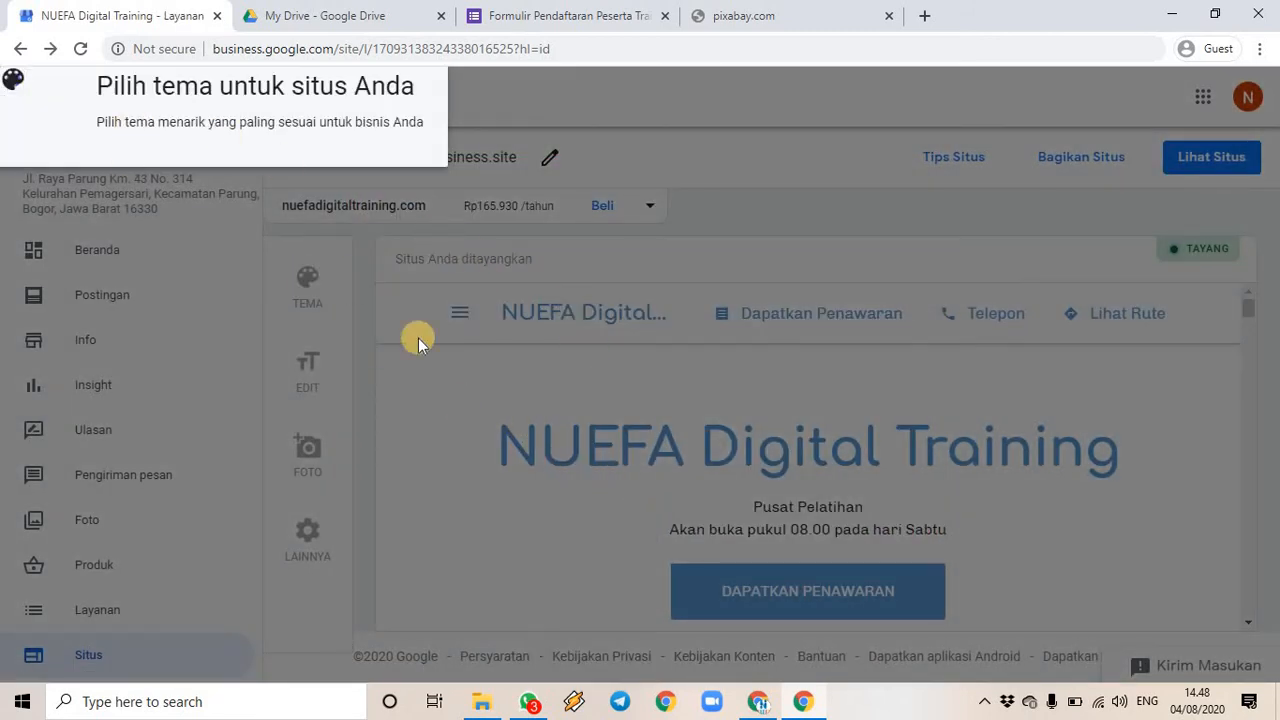
left_click(412, 383)
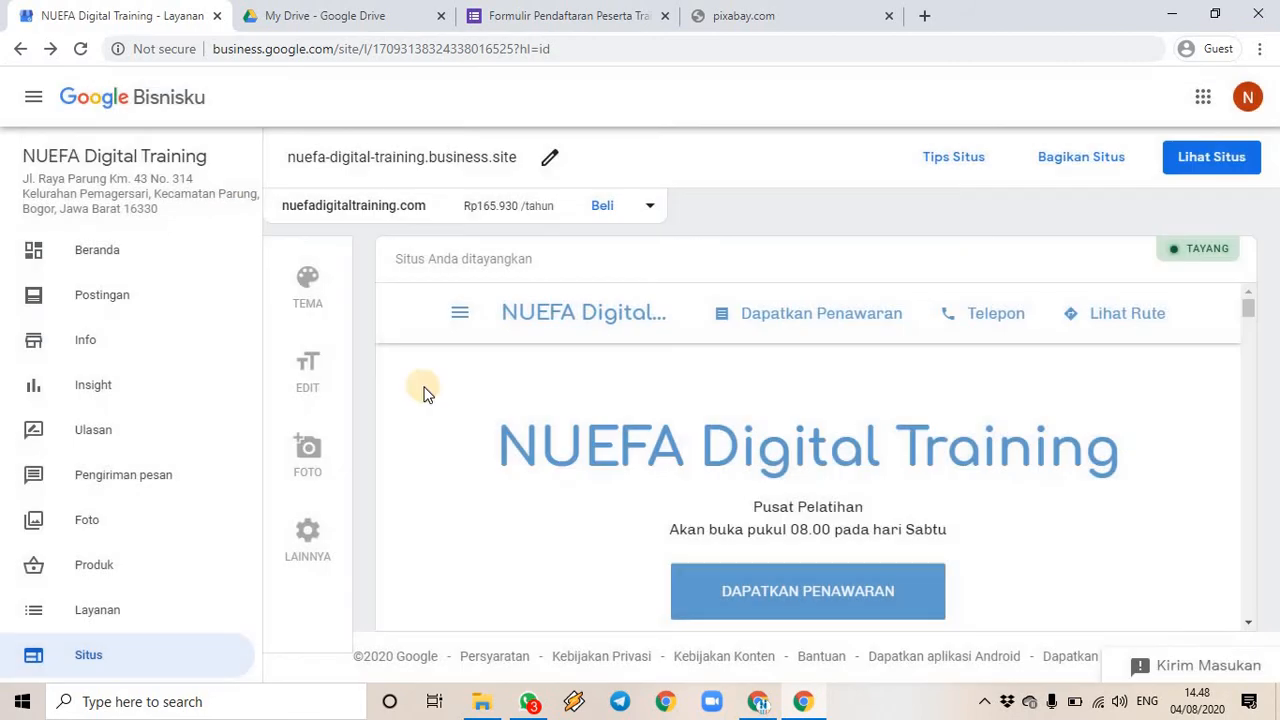
left_click(308, 536)
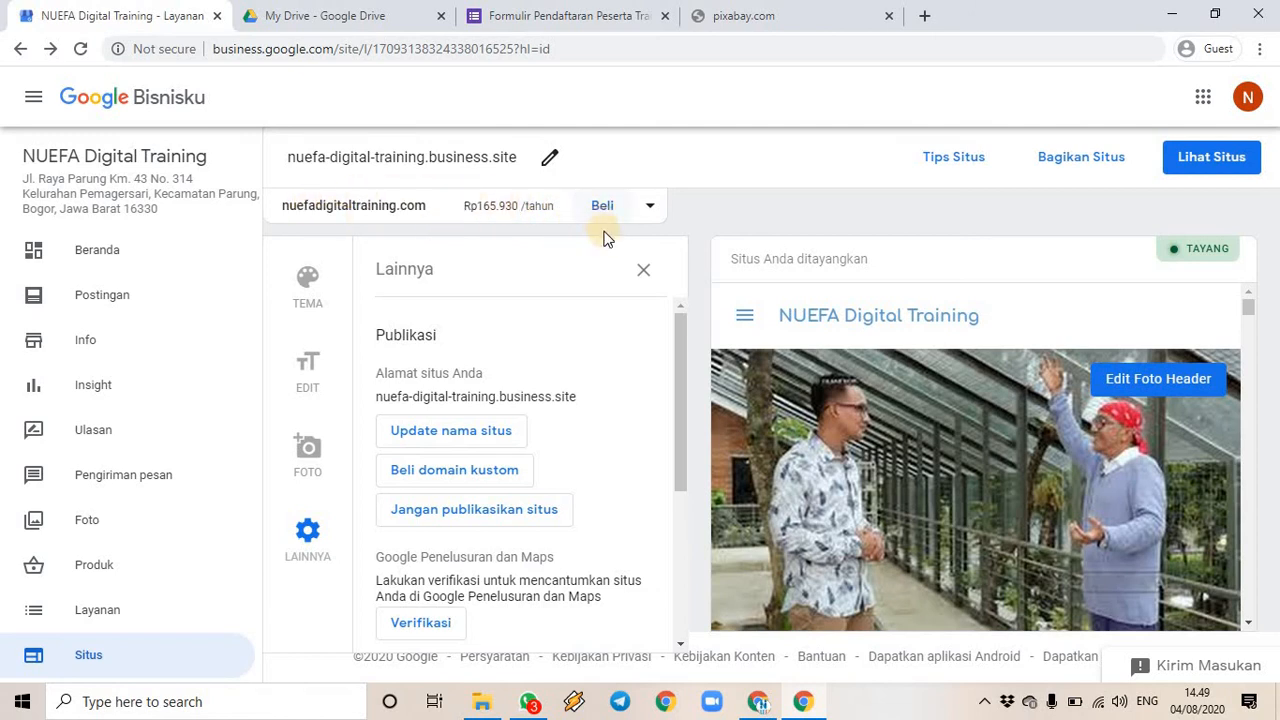
left_click(650, 208)
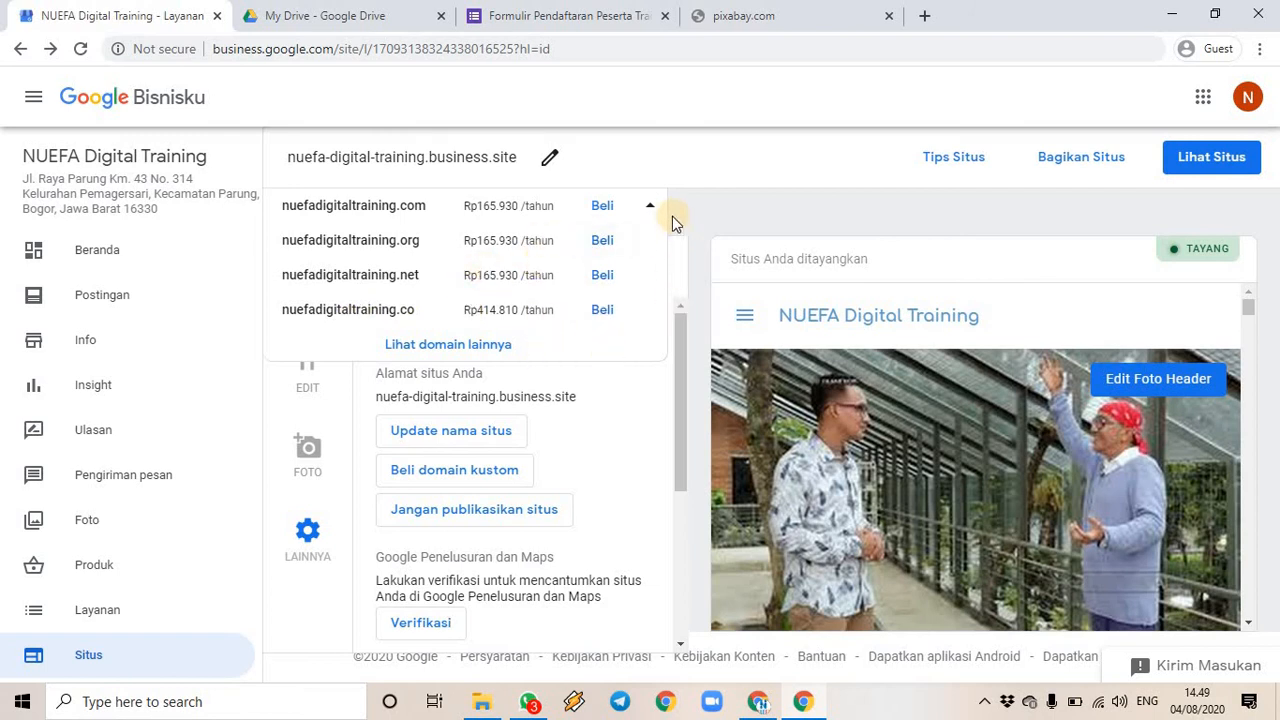
left_click(647, 209)
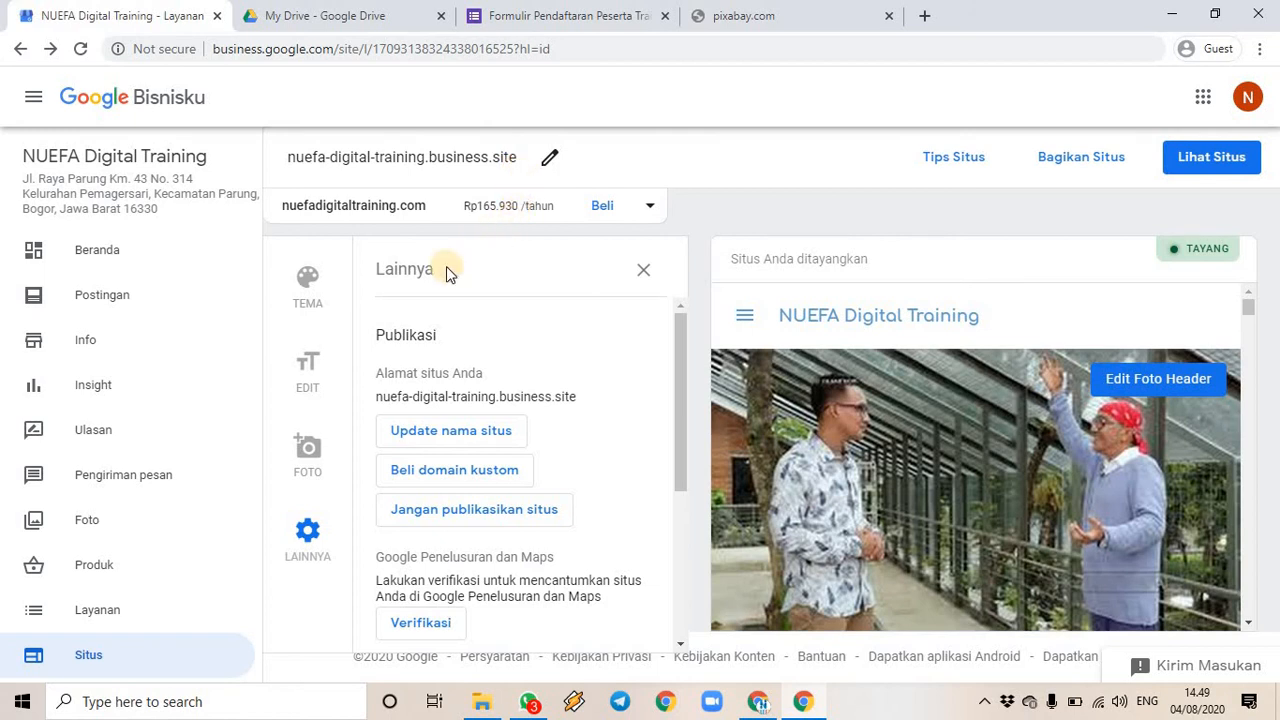
scroll(371, 391, "down", 2)
scroll(394, 386, "up", 2)
- Delete '-digital' from the site address so it reads nuefa-training.business.site, and confirm with Ubah
left_click(463, 435)
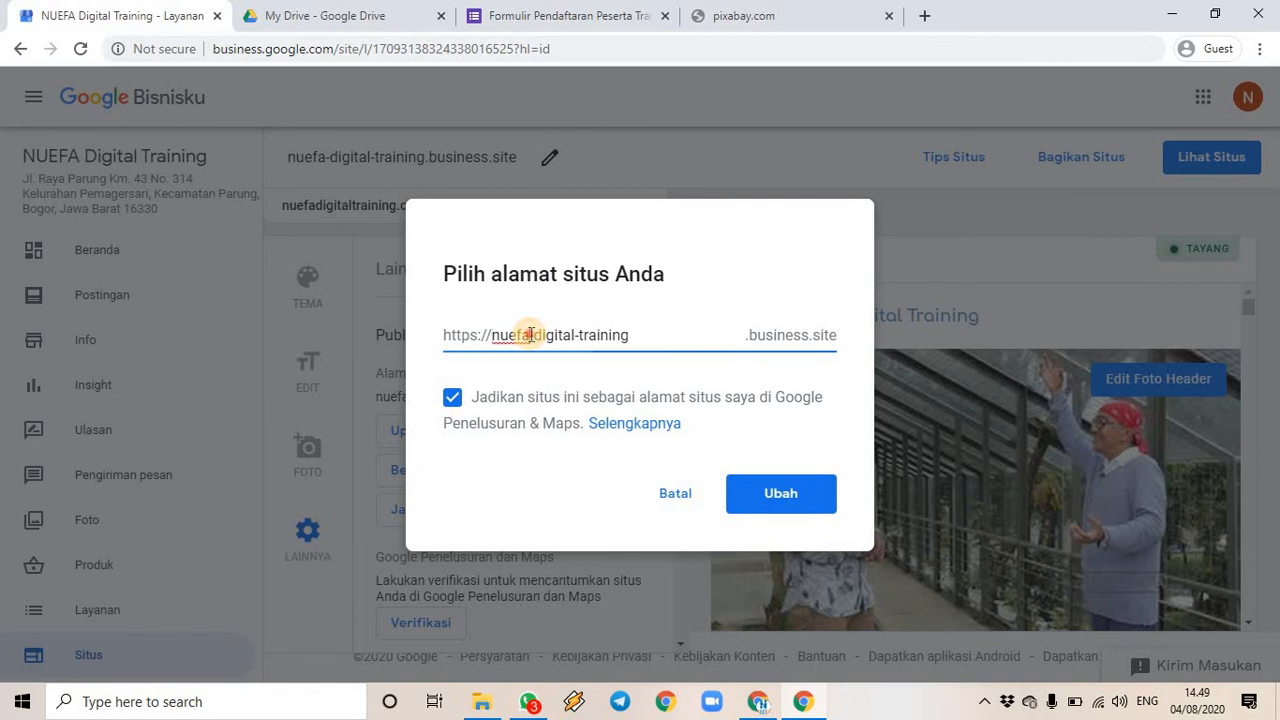
left_click_drag(530, 335, 550, 336)
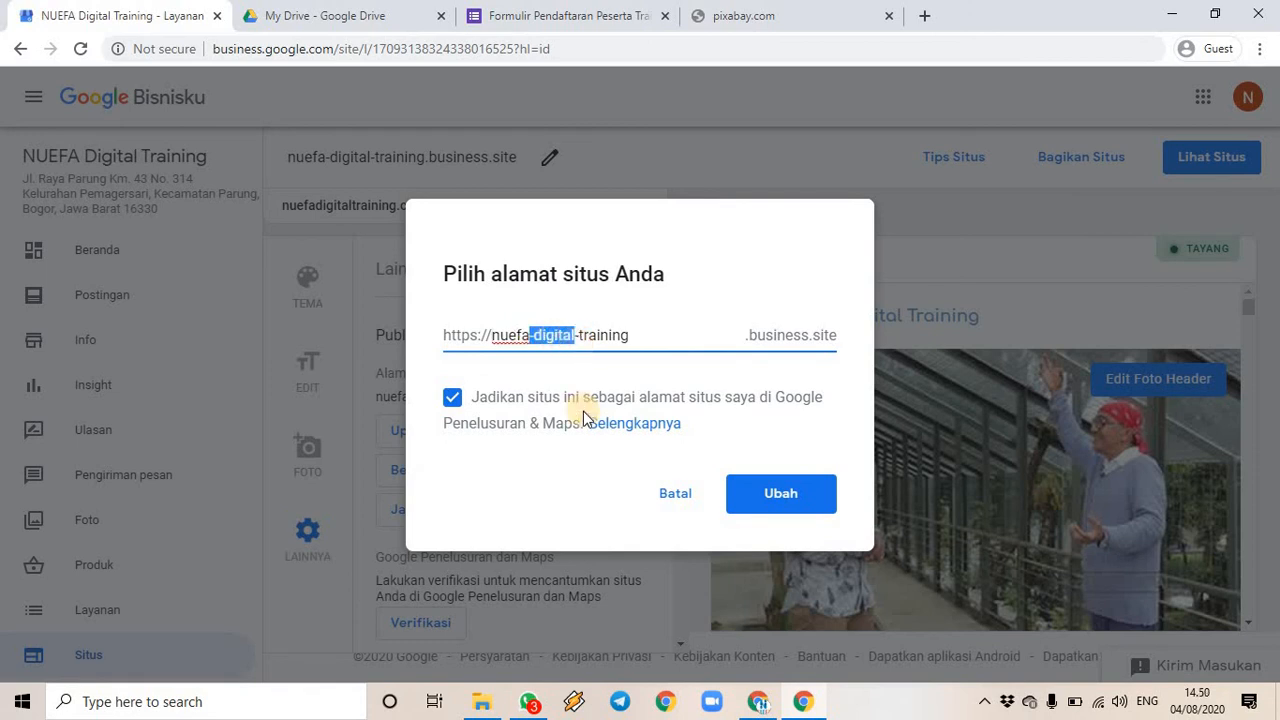
key("BackSpace")
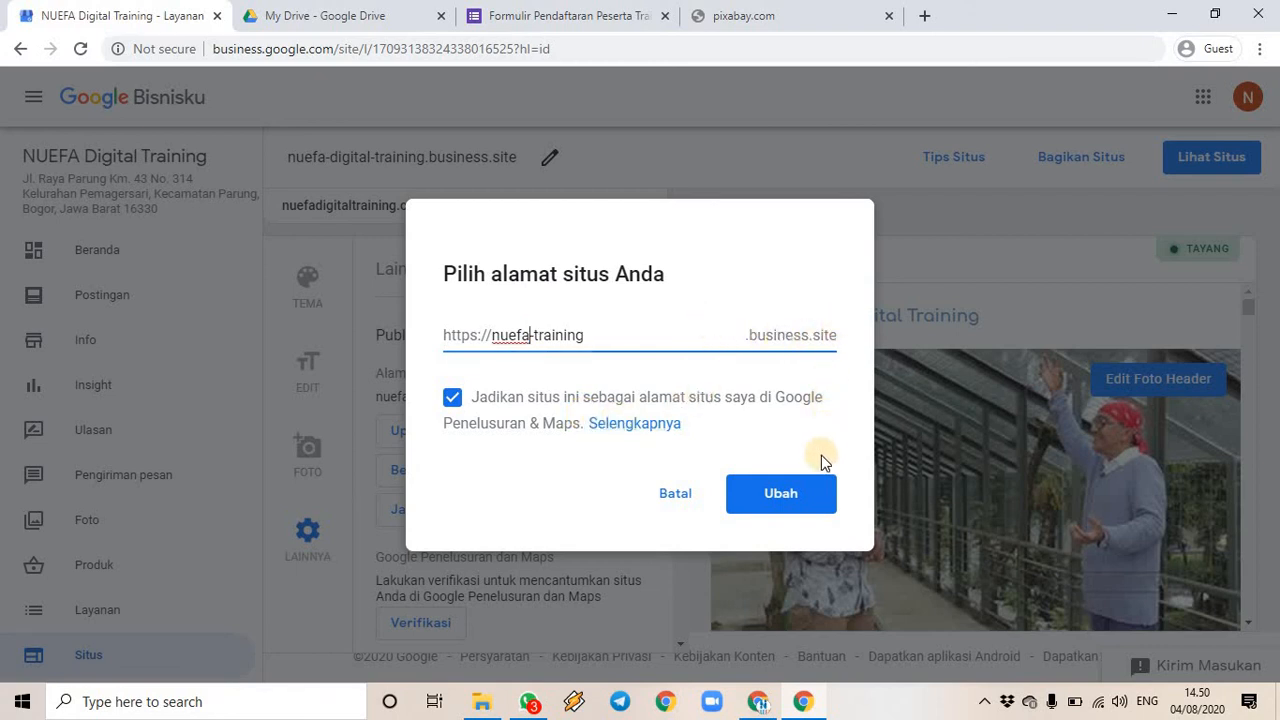
left_click(792, 497)
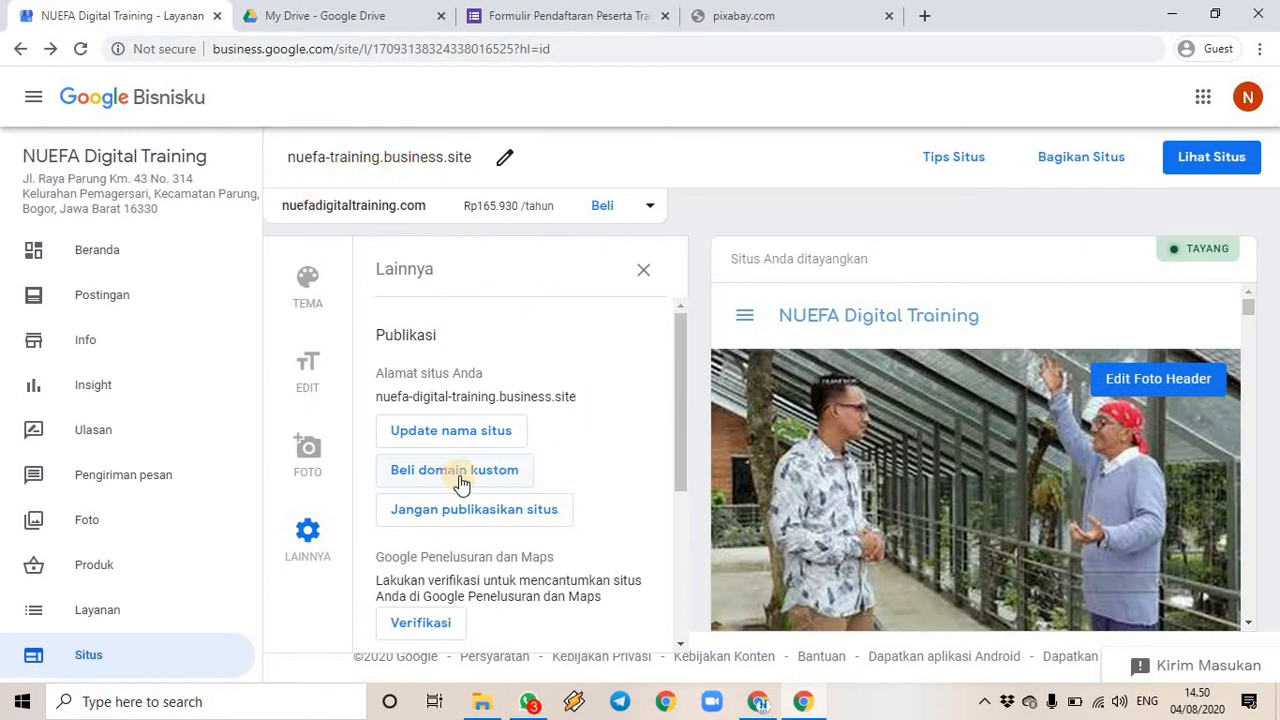
left_click(650, 210)
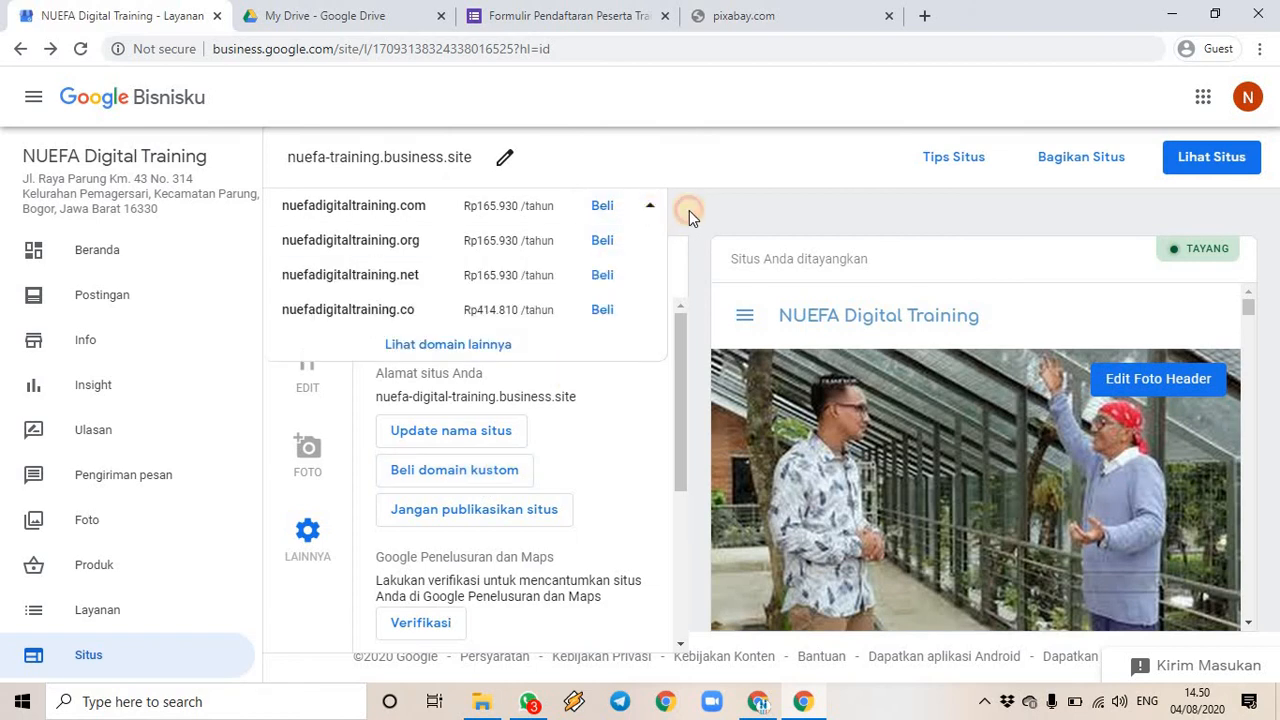
left_click(649, 207)
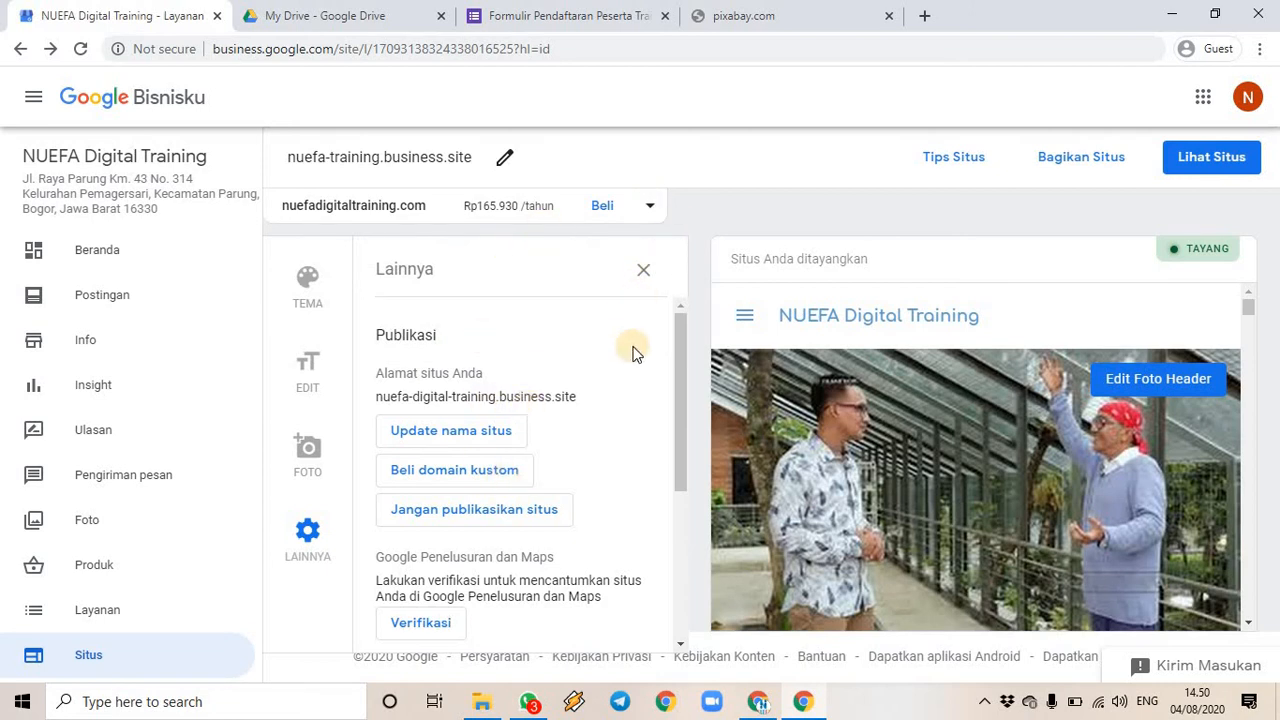
scroll(625, 419, "down", 1)
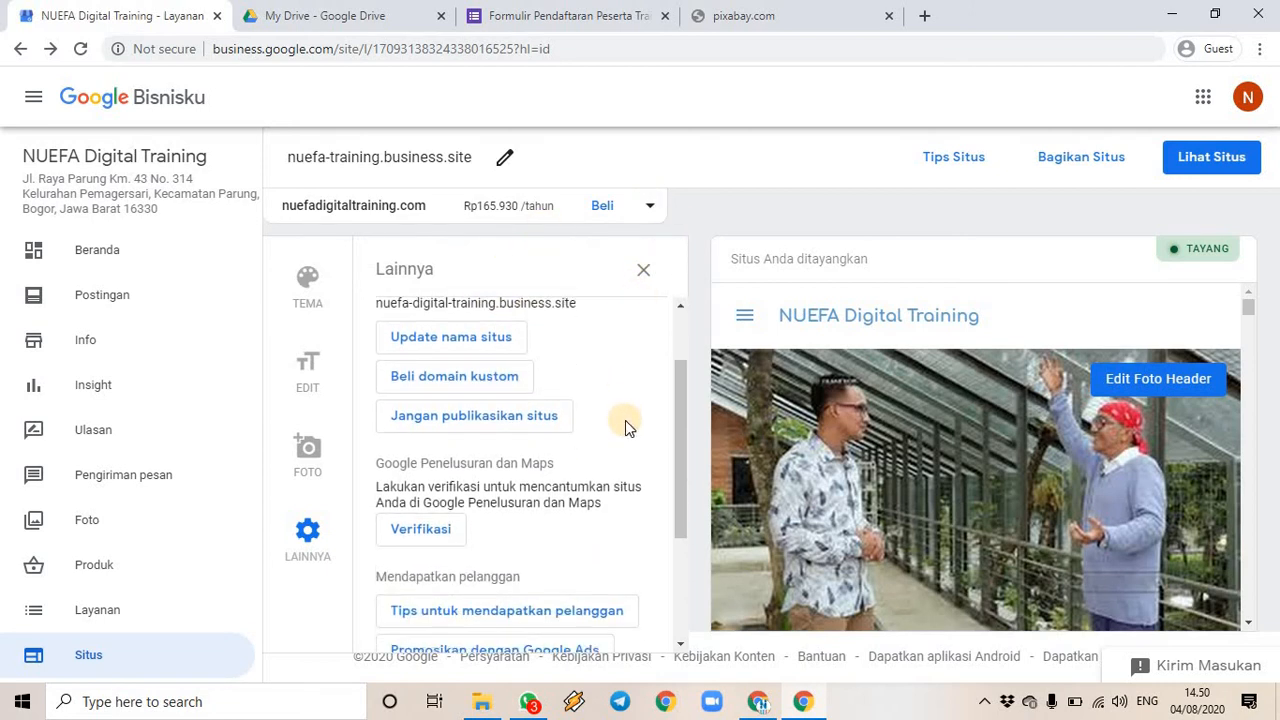
scroll(625, 420, "down", 2)
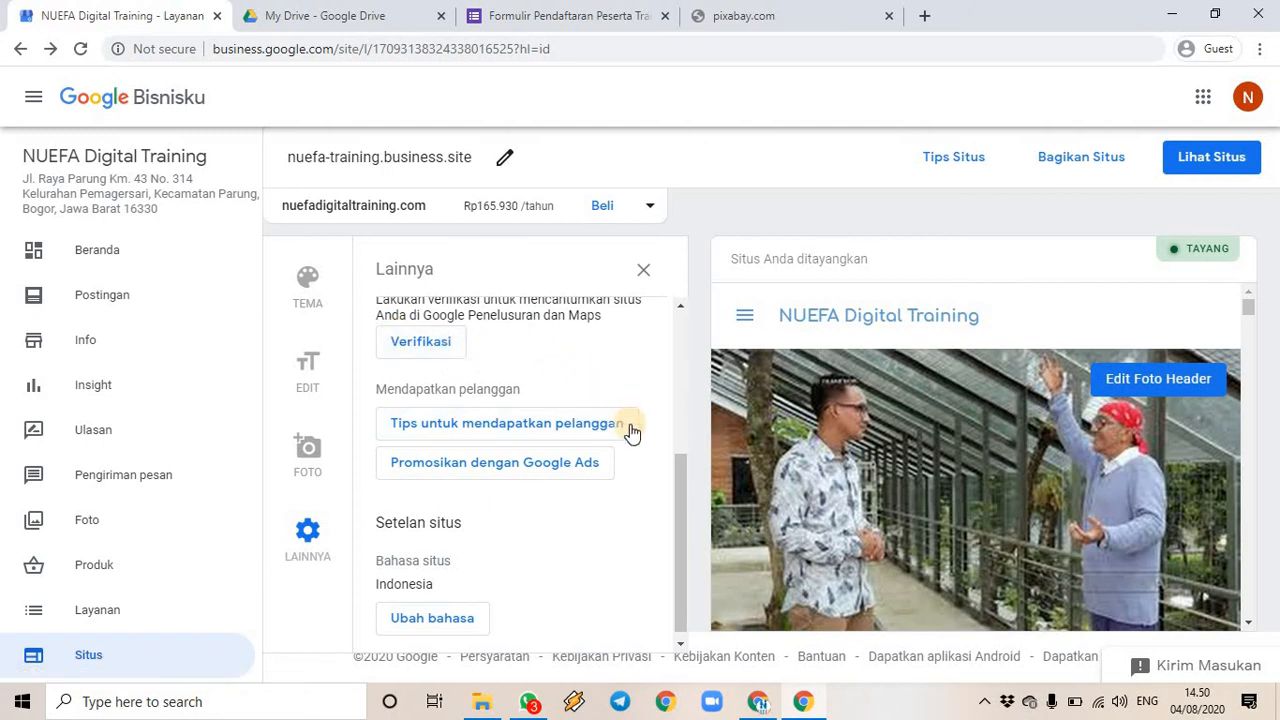
scroll(580, 480, "down", 1)
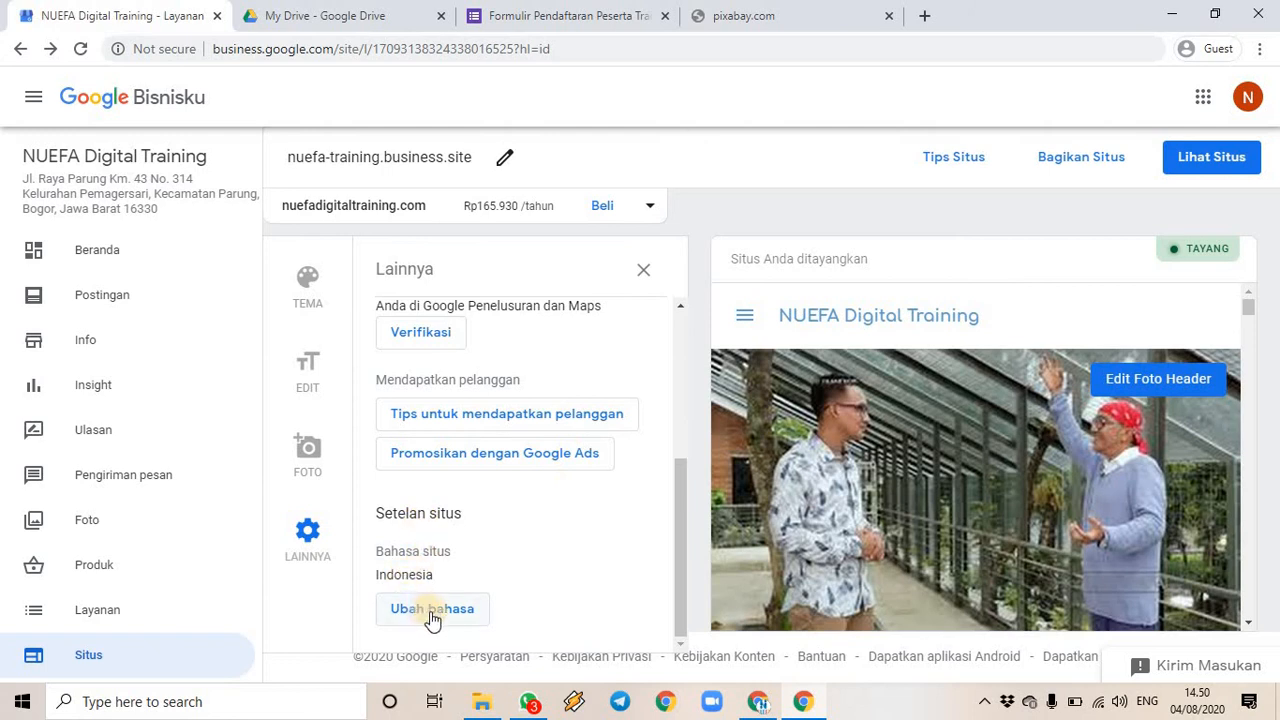
scroll(520, 518, "up", 3)
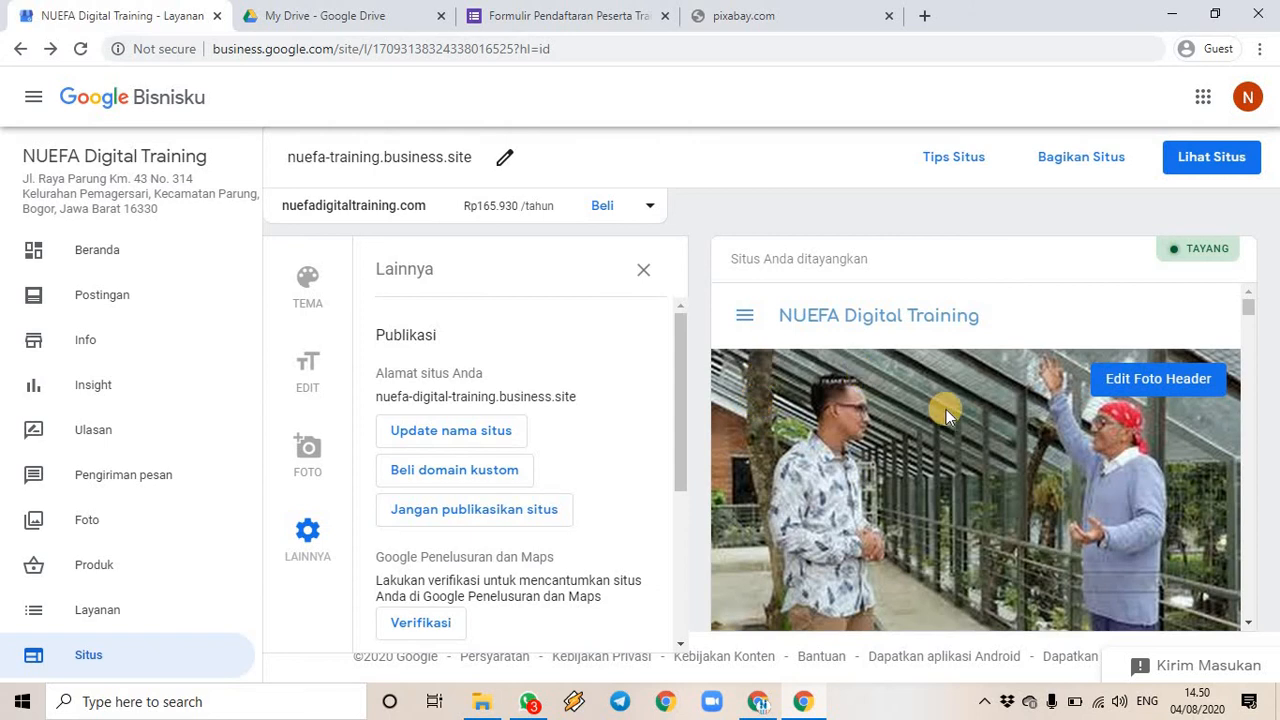
scroll(947, 412, "down", 5)
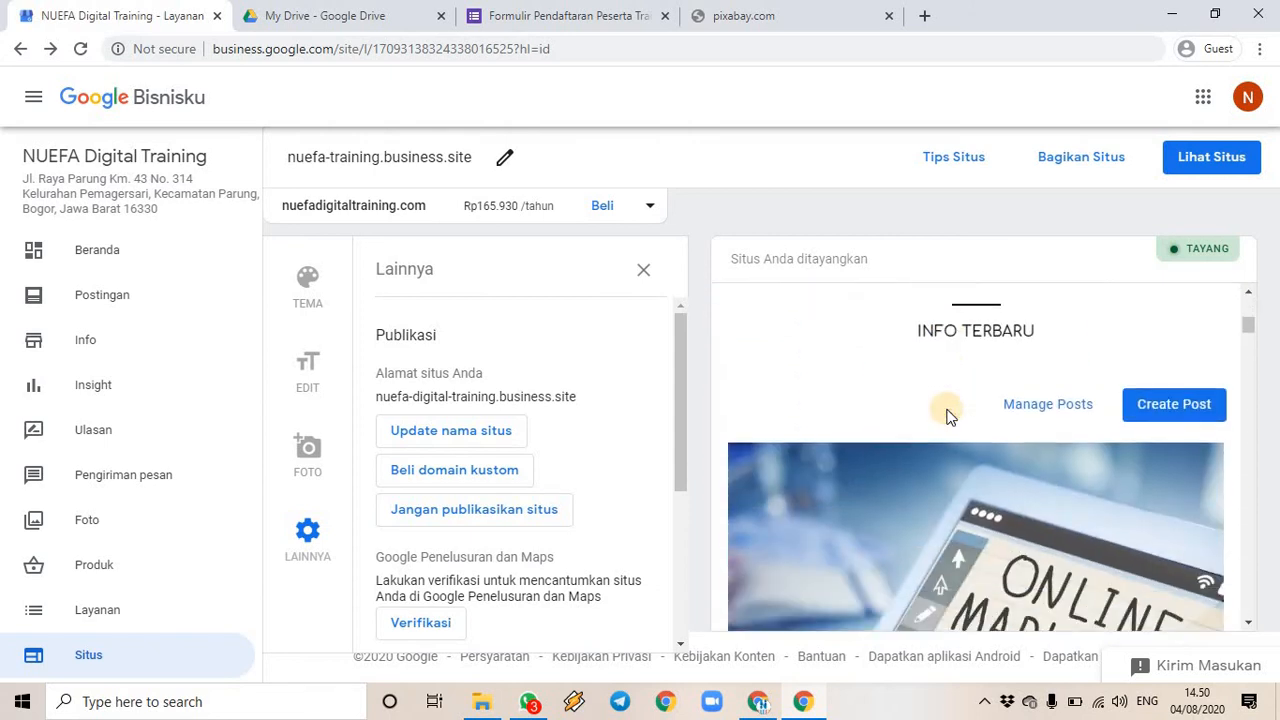
scroll(947, 414, "down", 5)
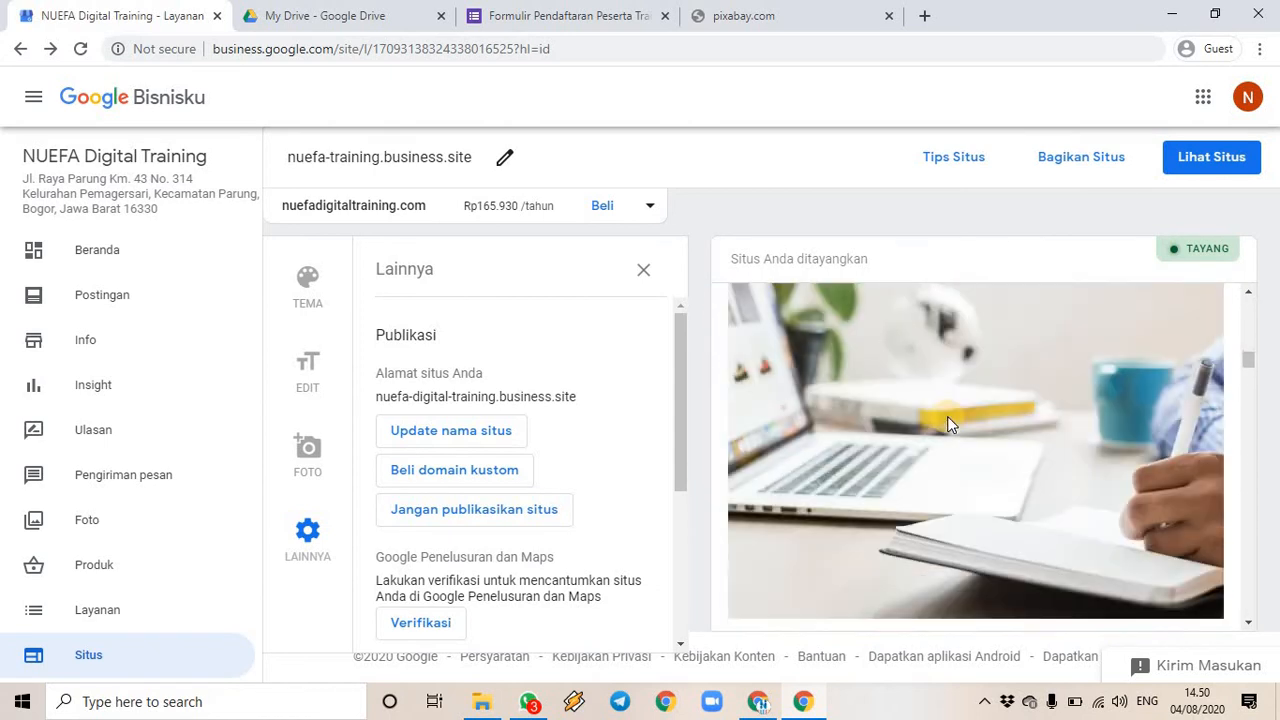
scroll(947, 416, "down", 8)
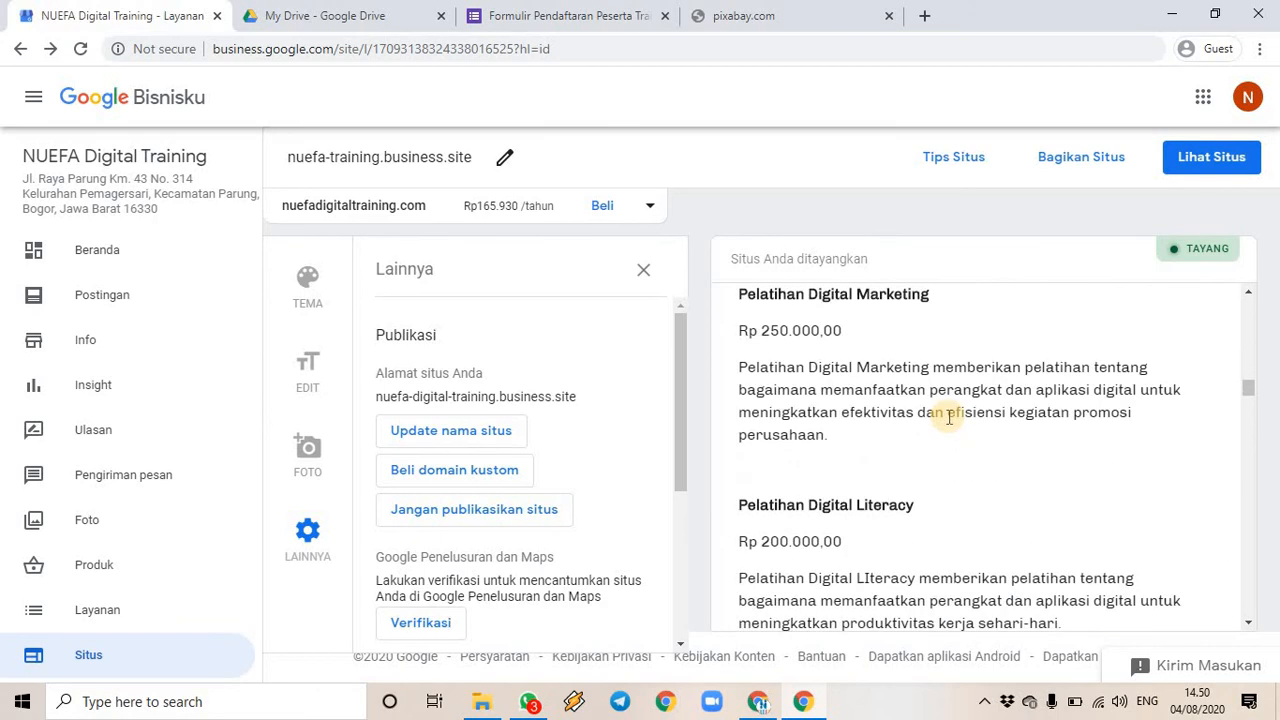
scroll(949, 417, "down", 8)
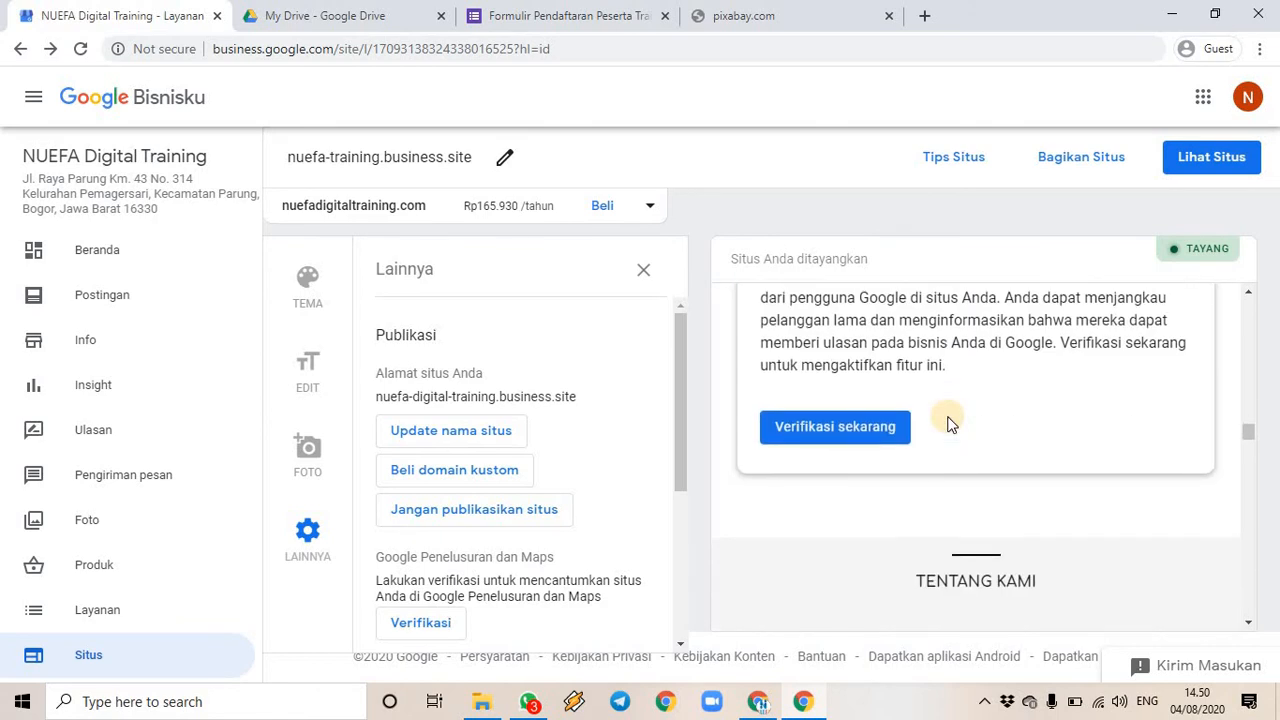
scroll(947, 422, "down", 8)
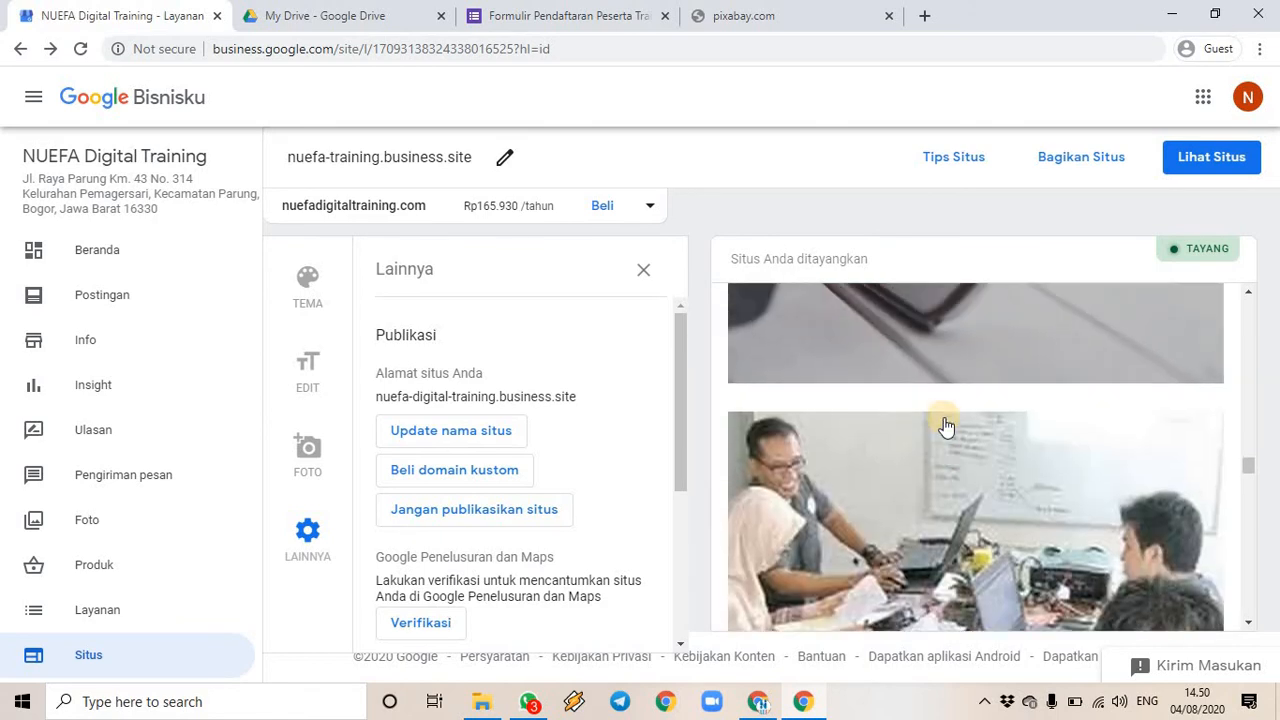
scroll(942, 405, "up", 9)
scroll(942, 398, "up", 15)
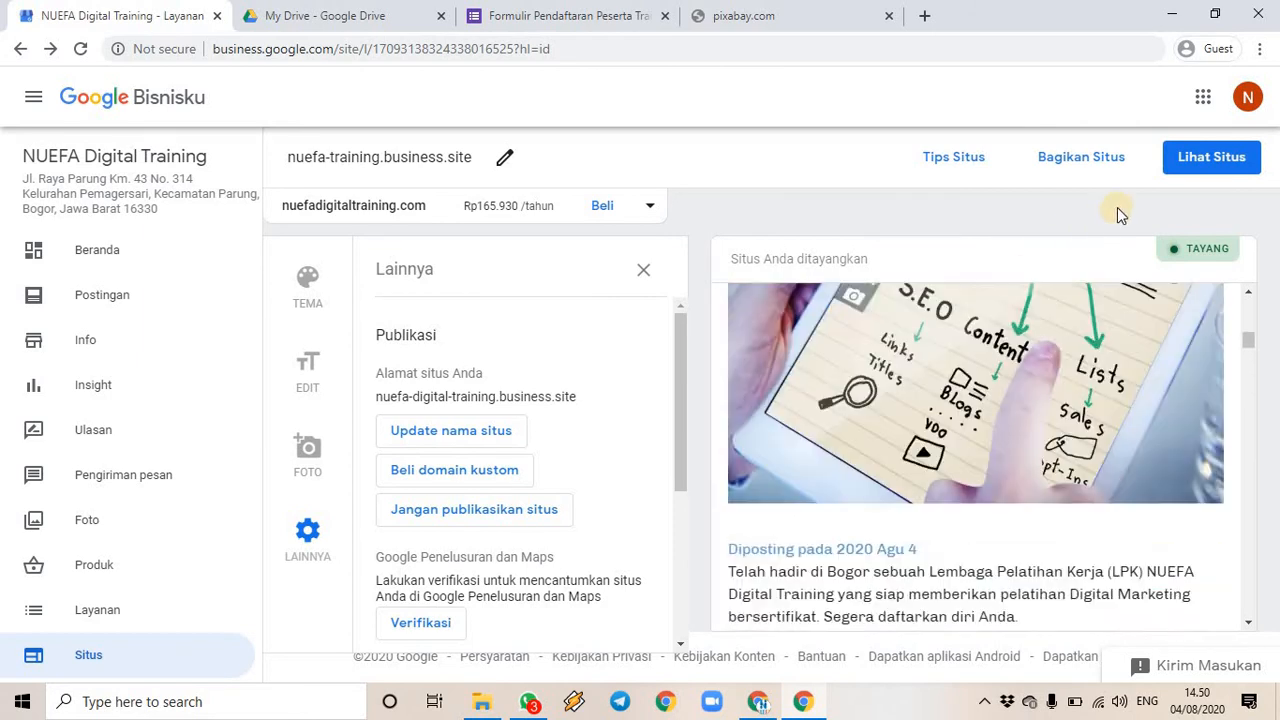
- Open the published NUEFA Digital Training site, decline translation, and scroll through the whole page
left_click(1212, 160)
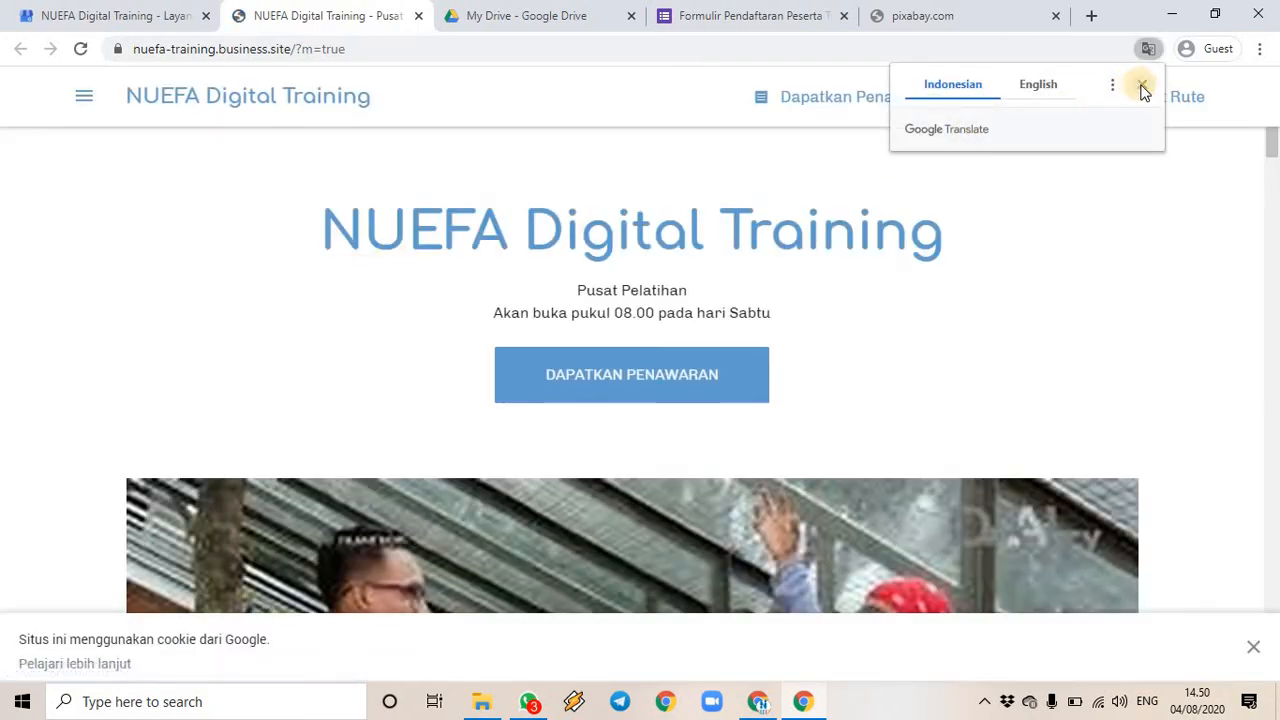
left_click(1142, 86)
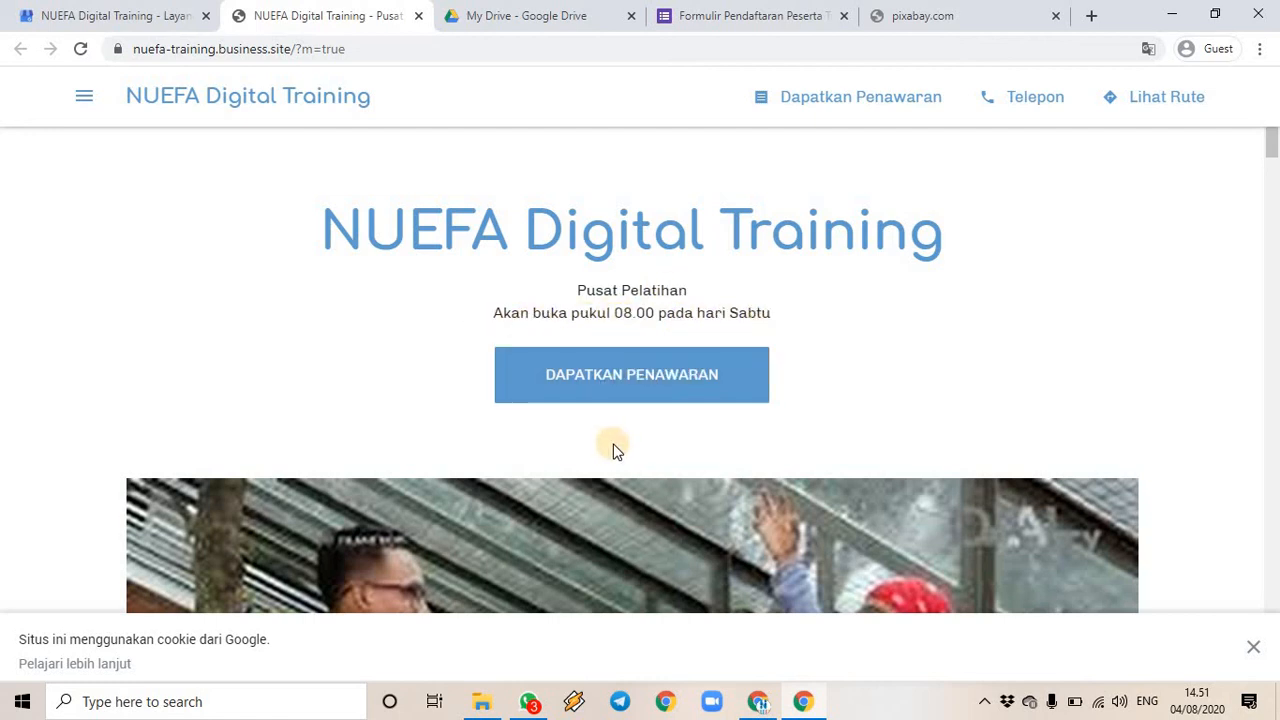
scroll(614, 449, "down", 2)
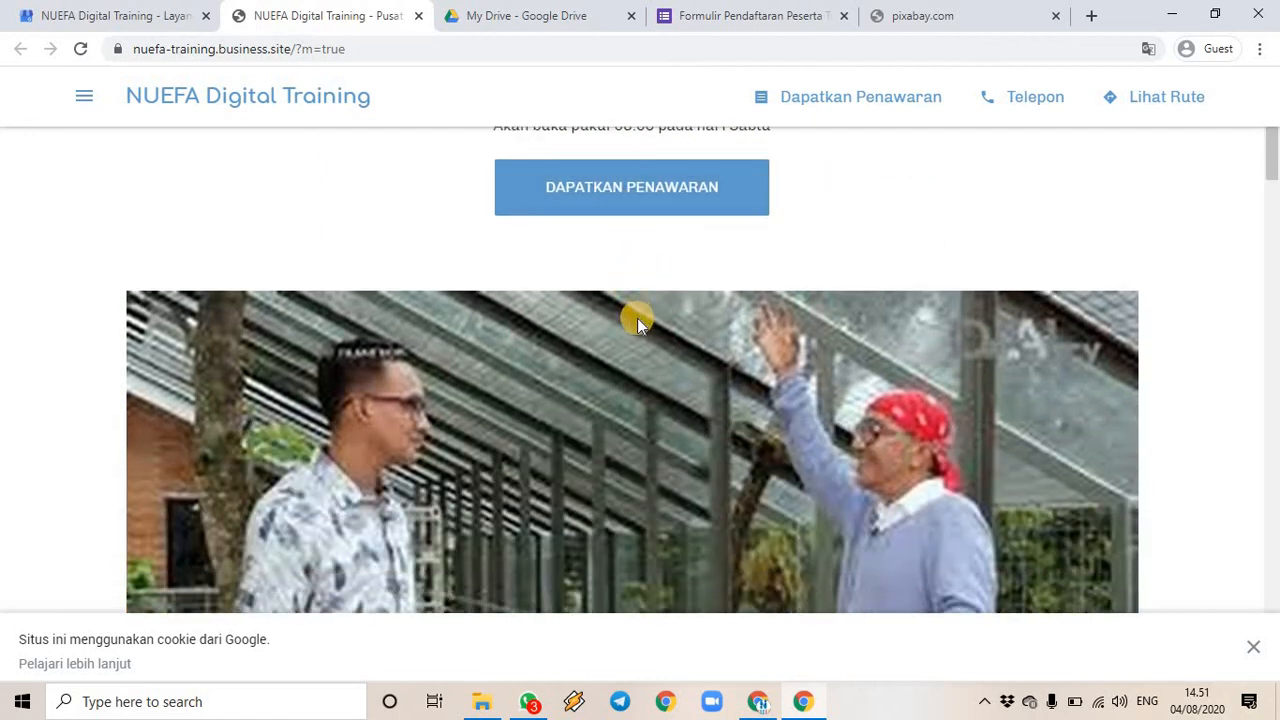
scroll(637, 319, "down", 4)
scroll(372, 300, "up", 7)
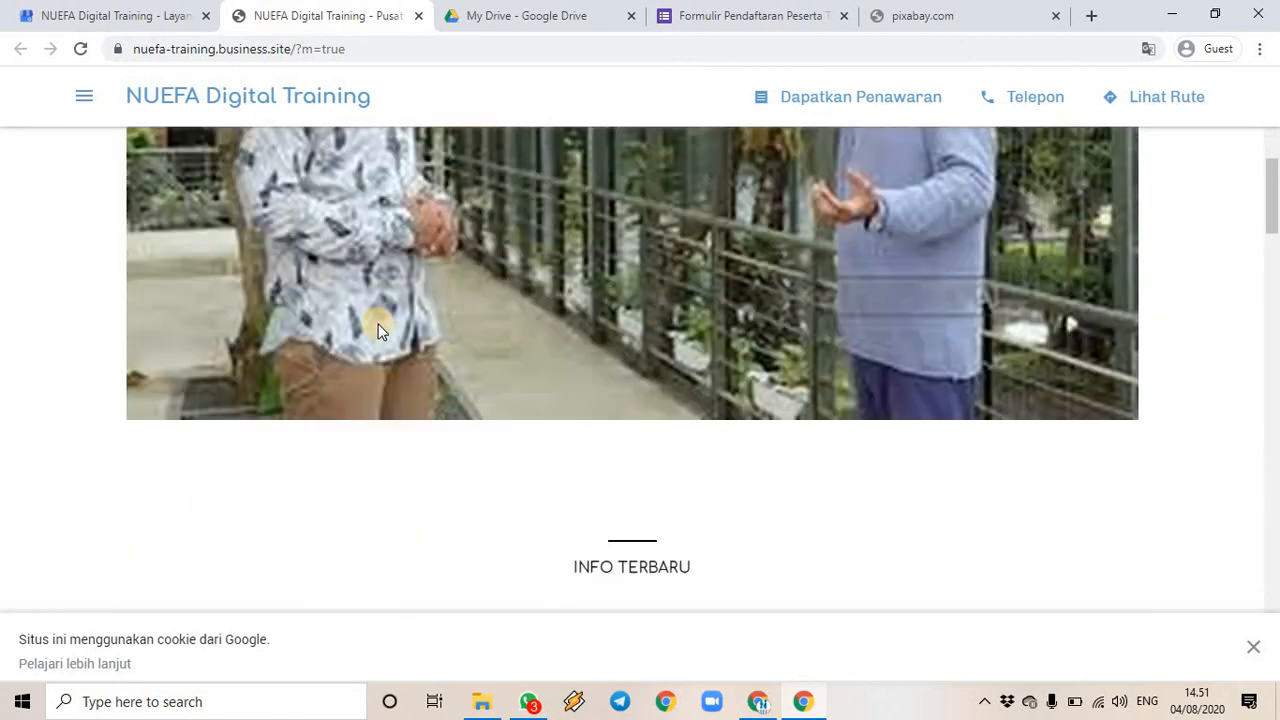
scroll(796, 362, "down", 12)
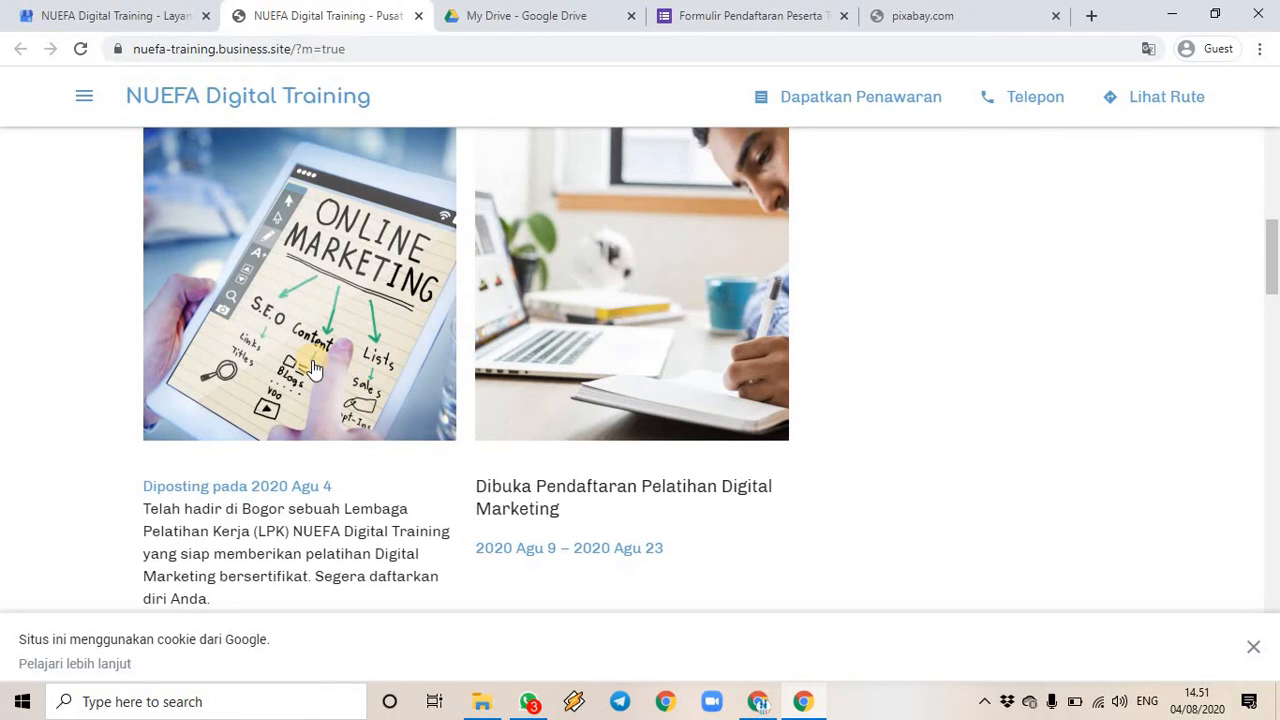
scroll(586, 289, "down", 2)
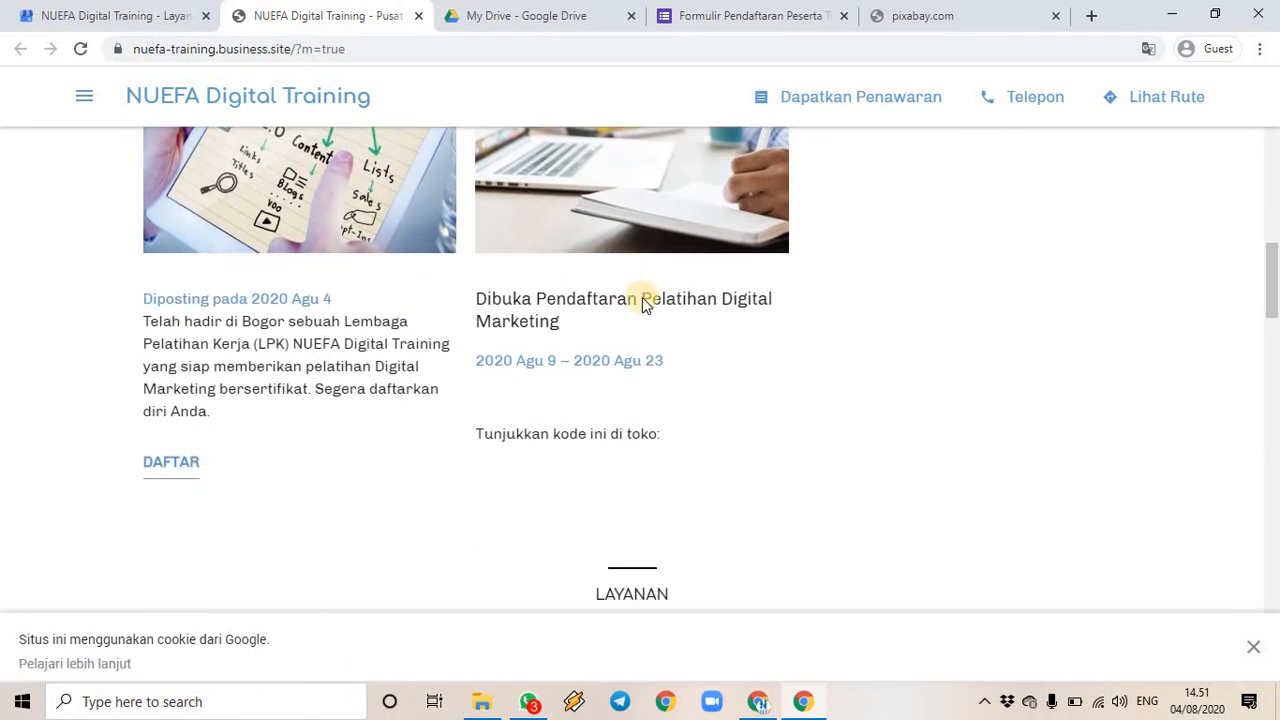
scroll(642, 302, "down", 1)
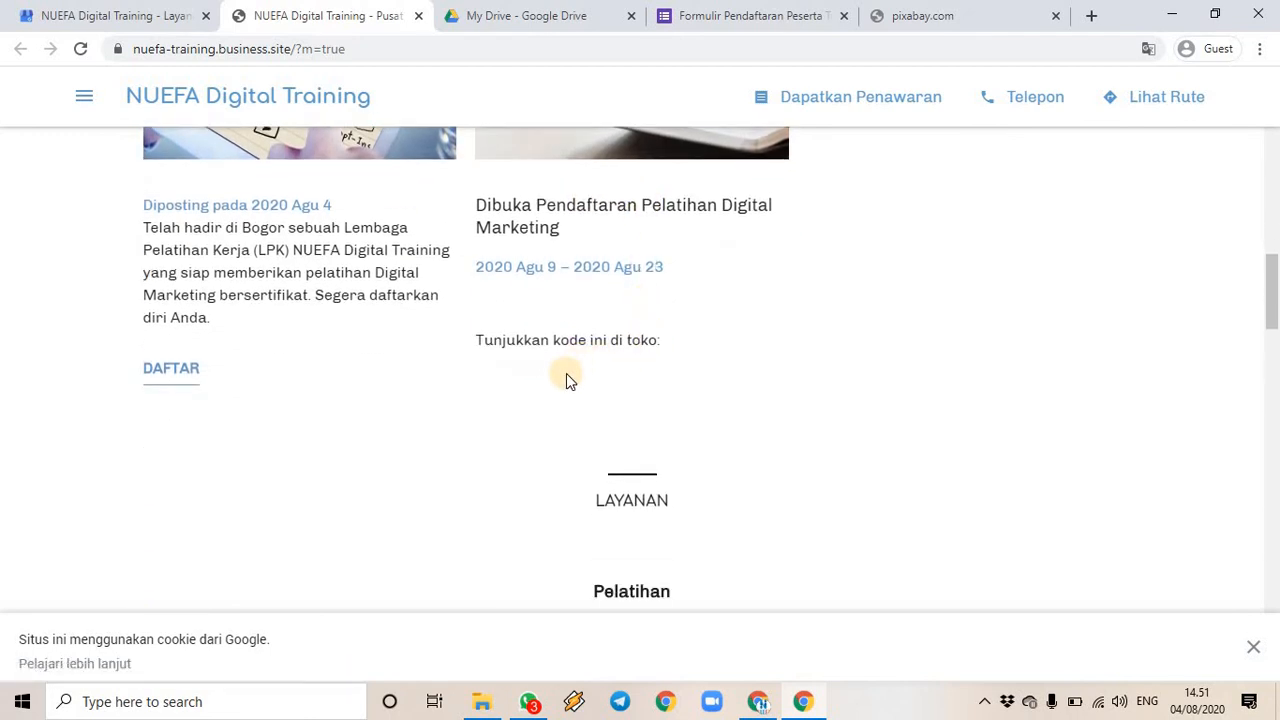
scroll(270, 370, "up", 6)
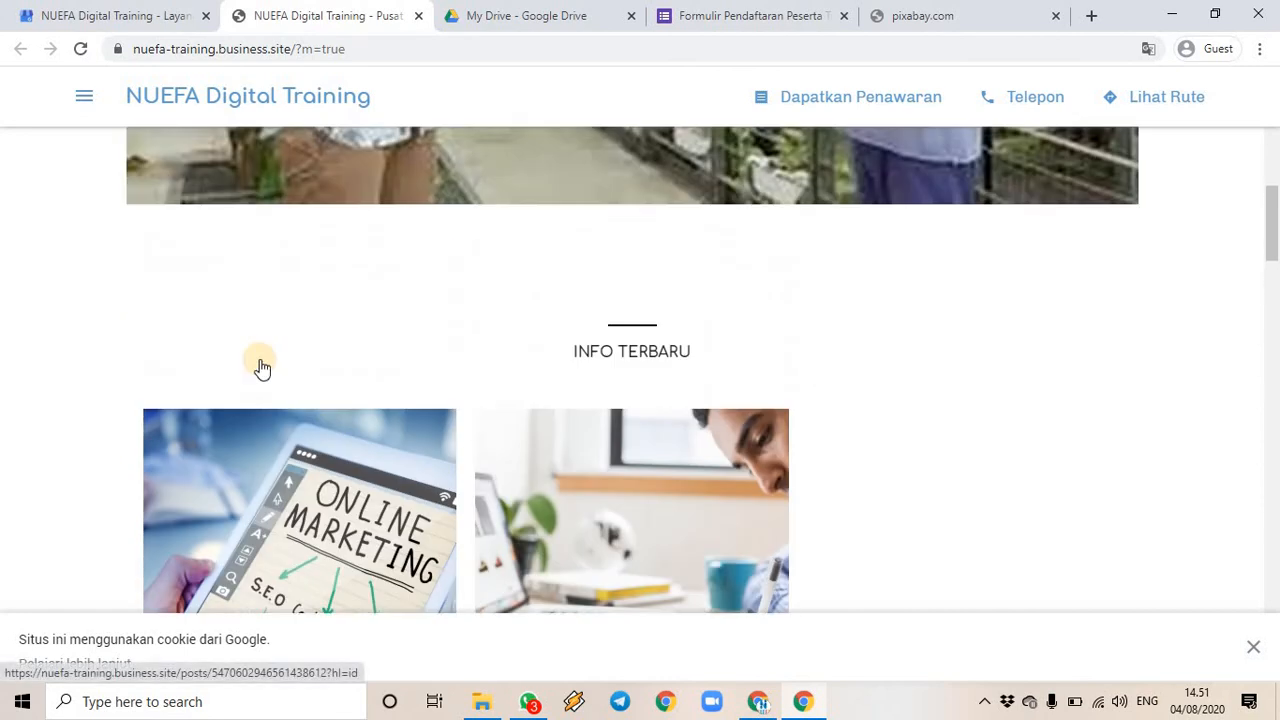
scroll(262, 368, "down", 5)
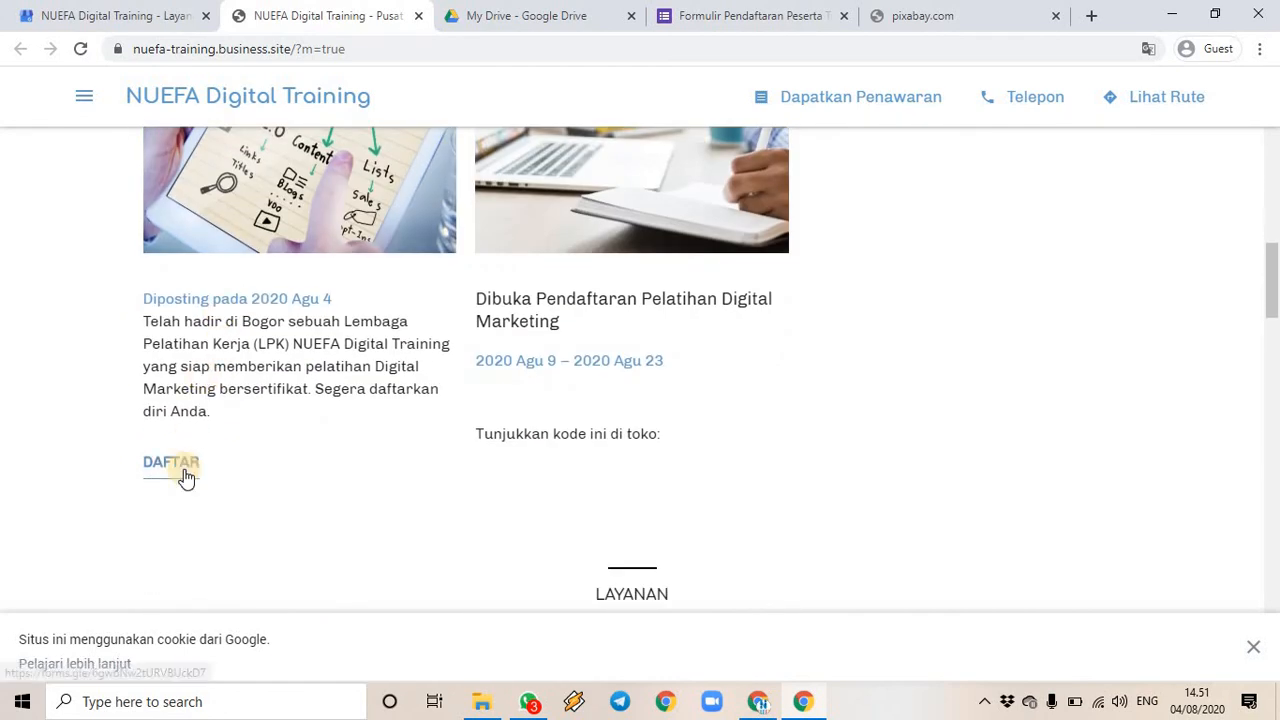
scroll(698, 367, "down", 3)
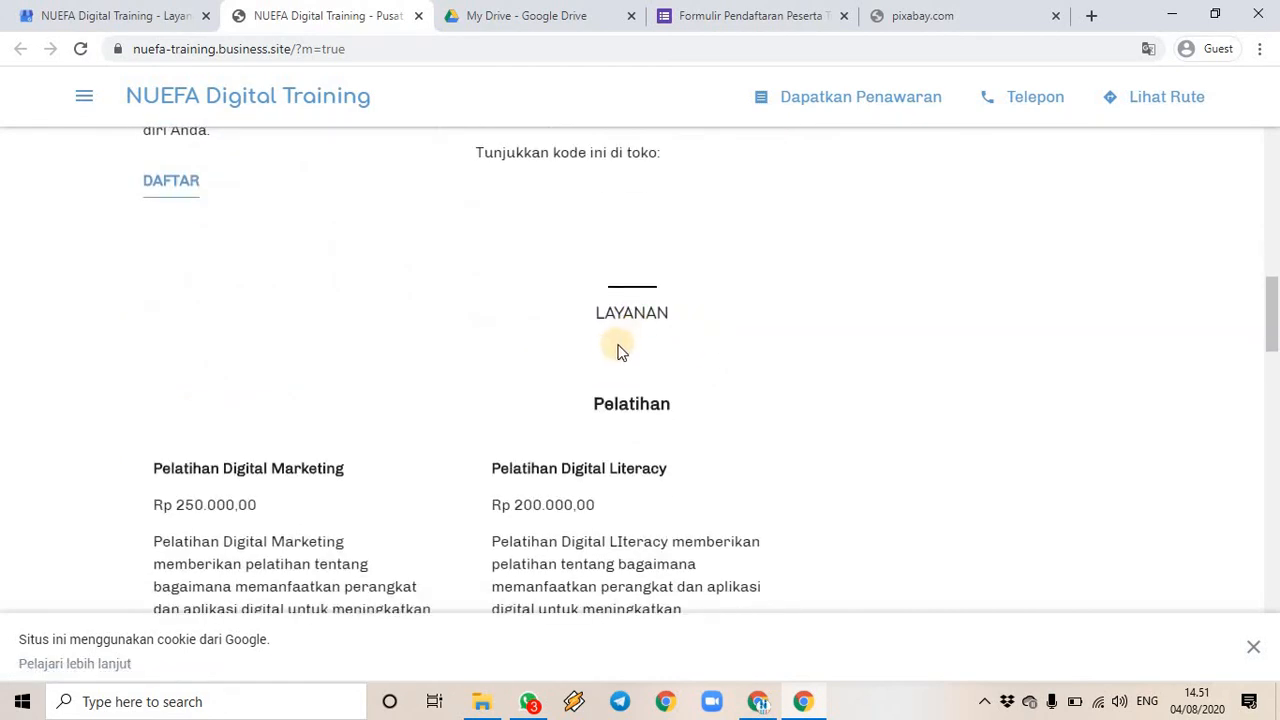
scroll(617, 349, "down", 3)
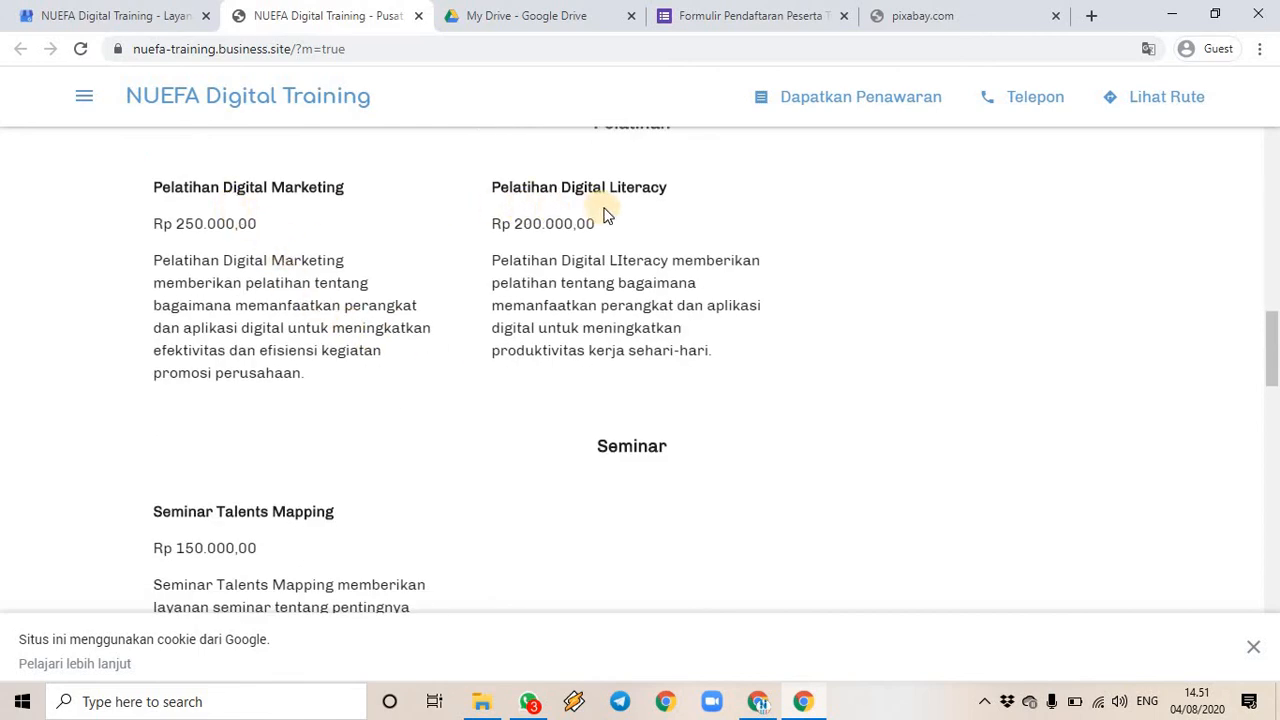
scroll(620, 325, "down", 2)
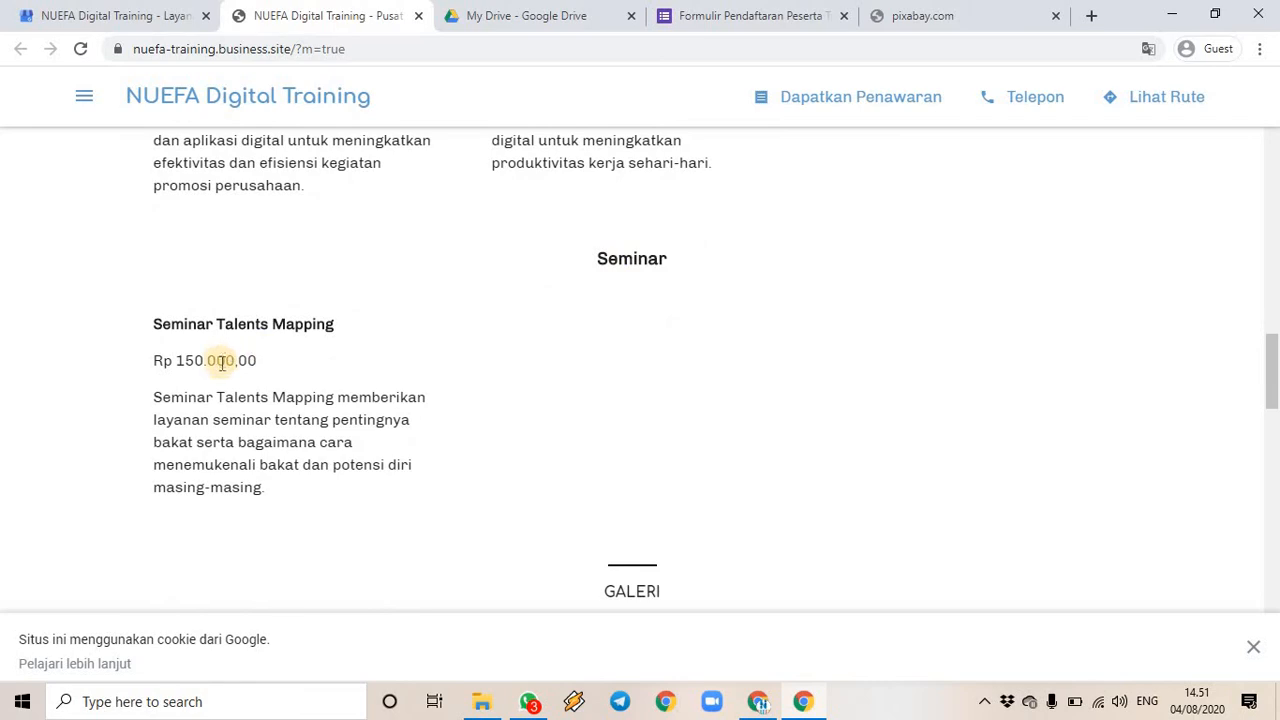
scroll(683, 331, "down", 5)
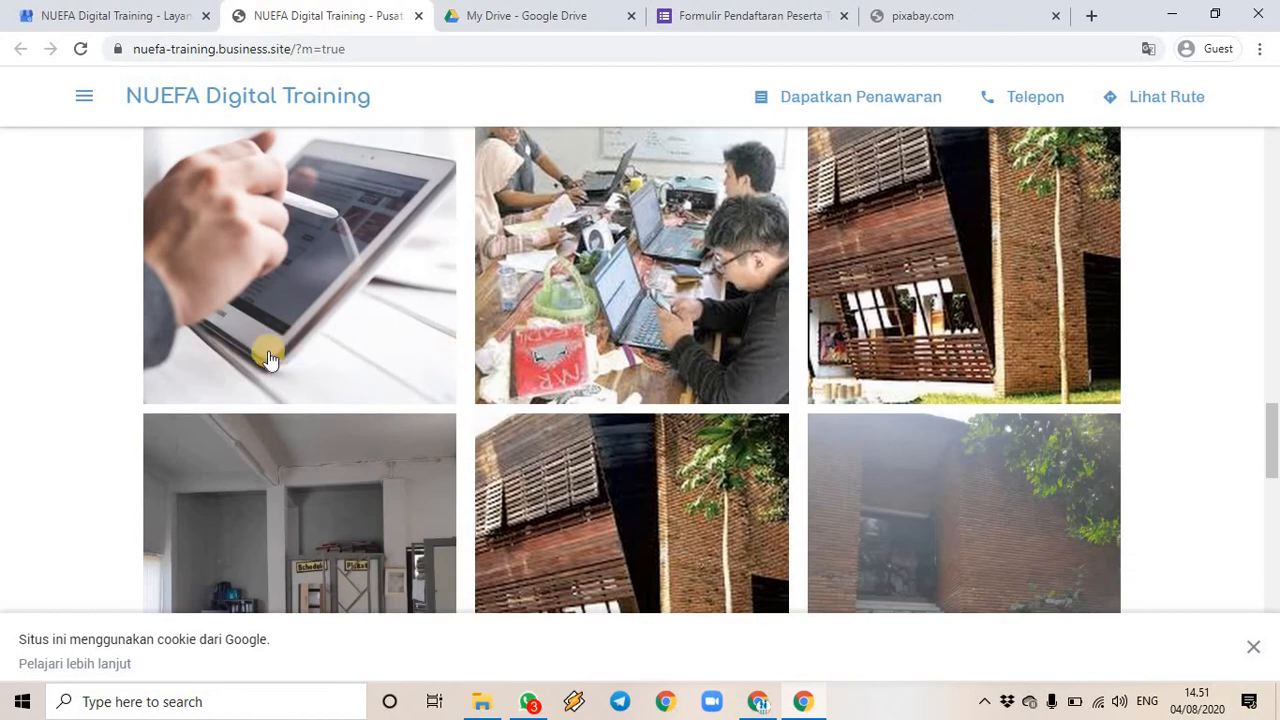
scroll(863, 300, "down", 3)
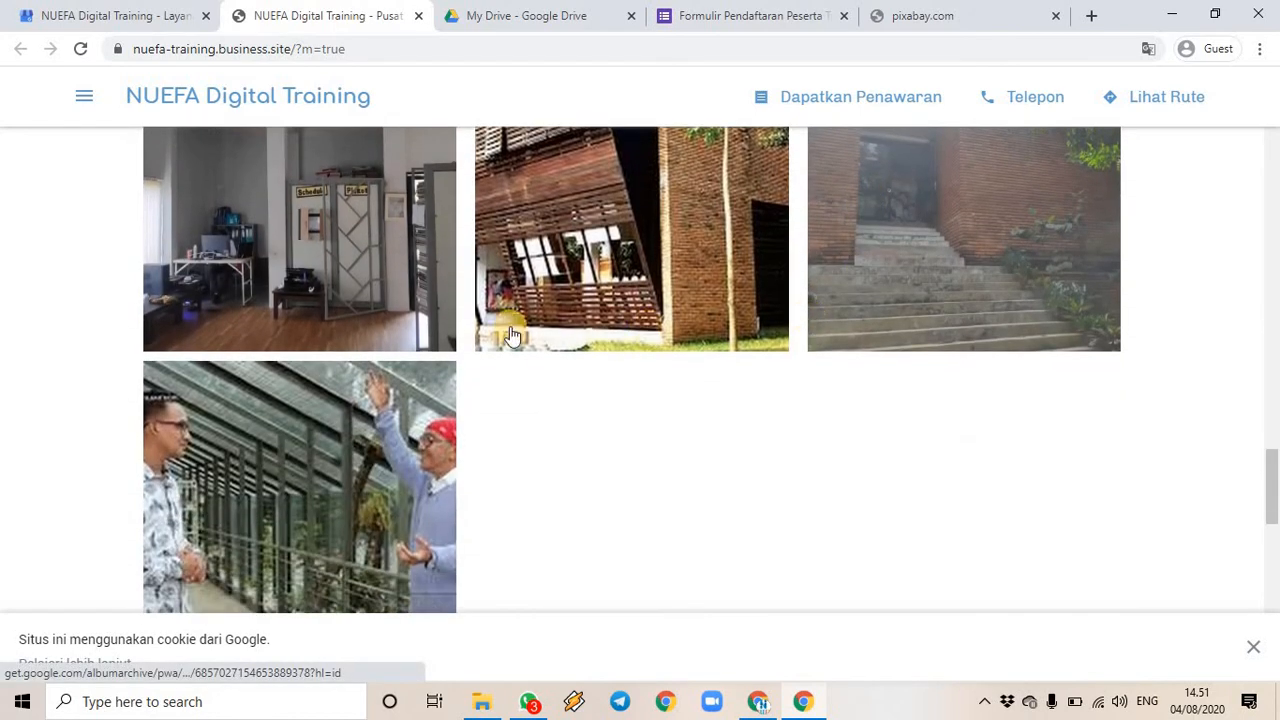
scroll(512, 336, "down", 4)
scroll(497, 400, "down", 4)
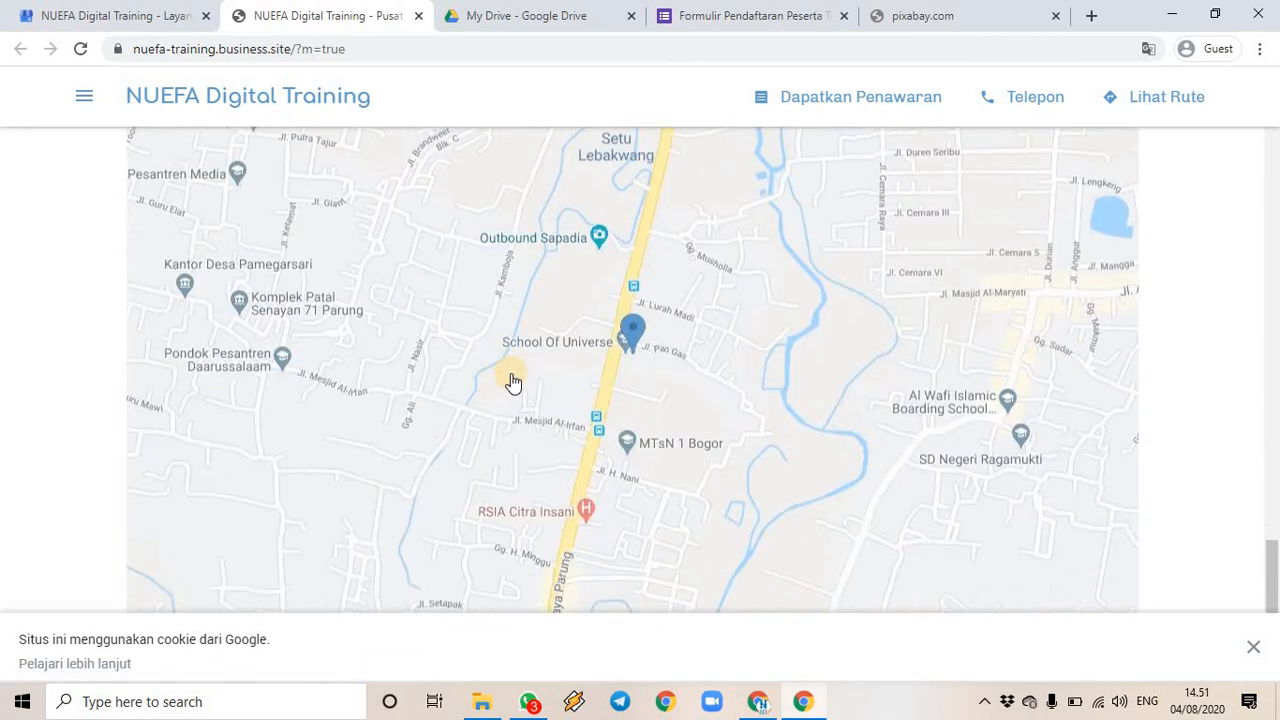
scroll(512, 383, "down", 1)
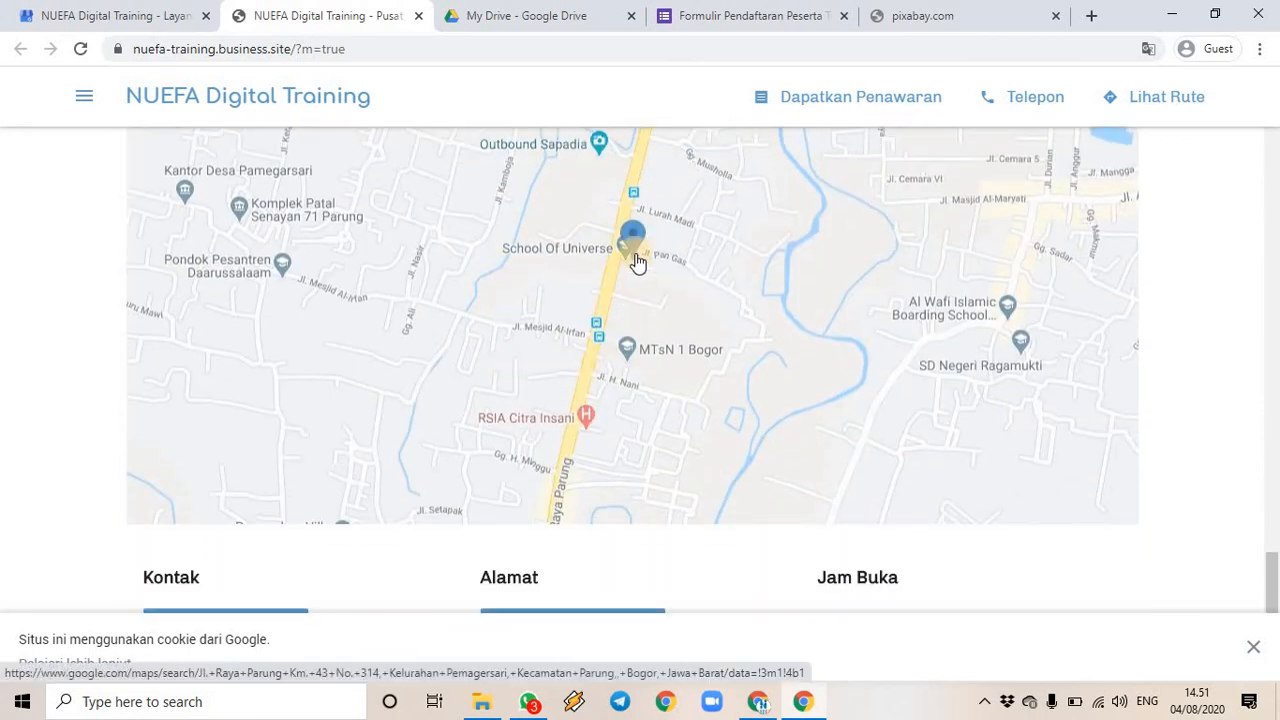
scroll(810, 320, "down", 3)
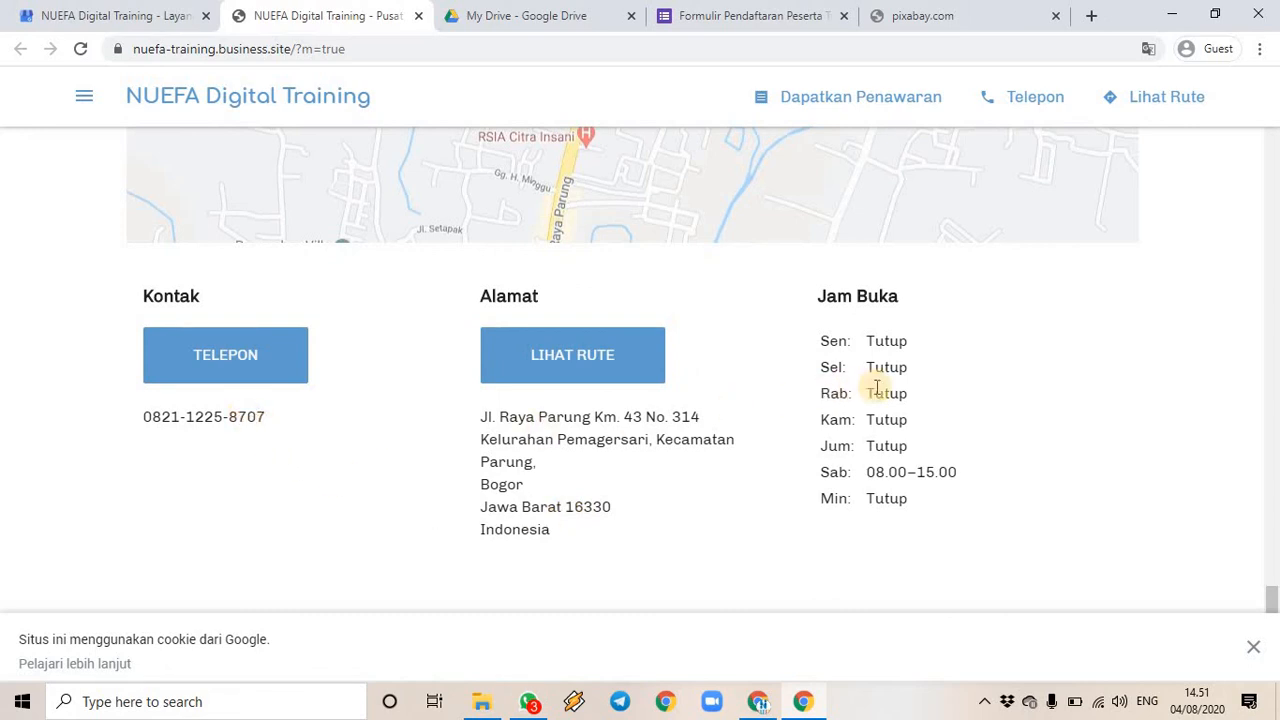
scroll(871, 388, "down", 1)
scroll(871, 388, "up", 10)
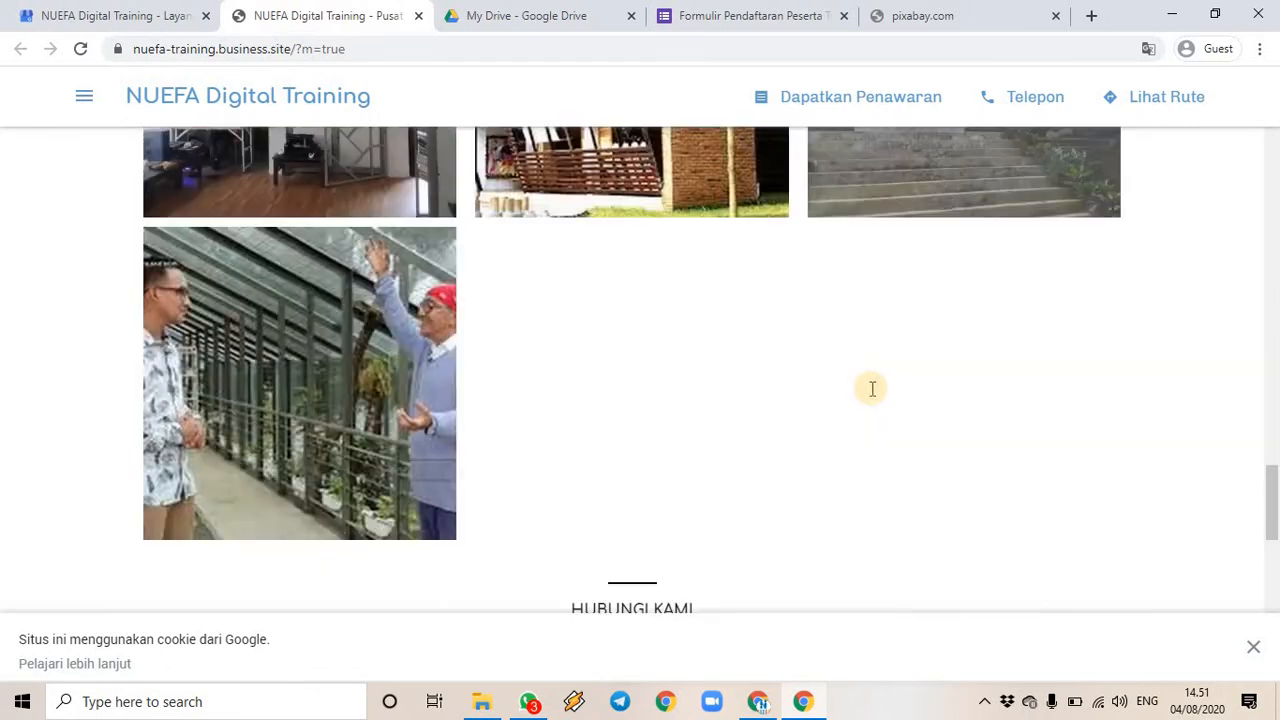
scroll(853, 367, "up", 10)
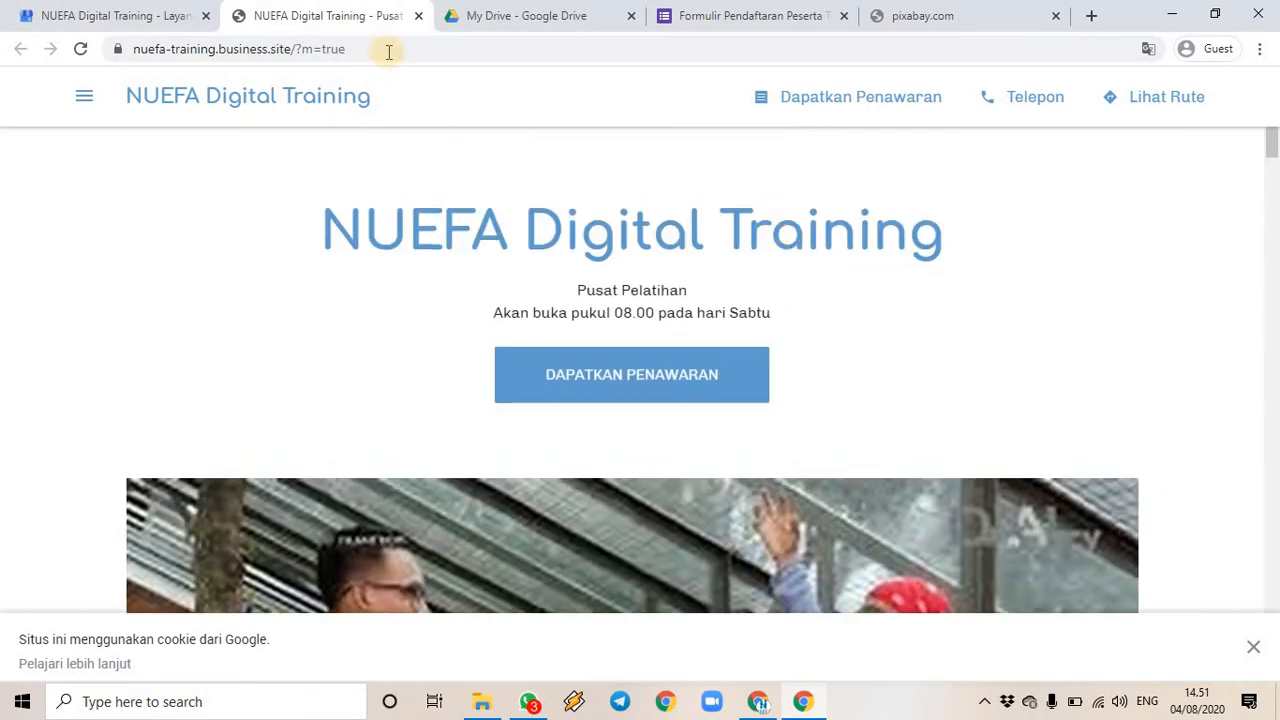
- Visit the Info Terbaru, Layanan, Galeri and Kontak sections from the site menu, then close the live site
left_click(82, 99)
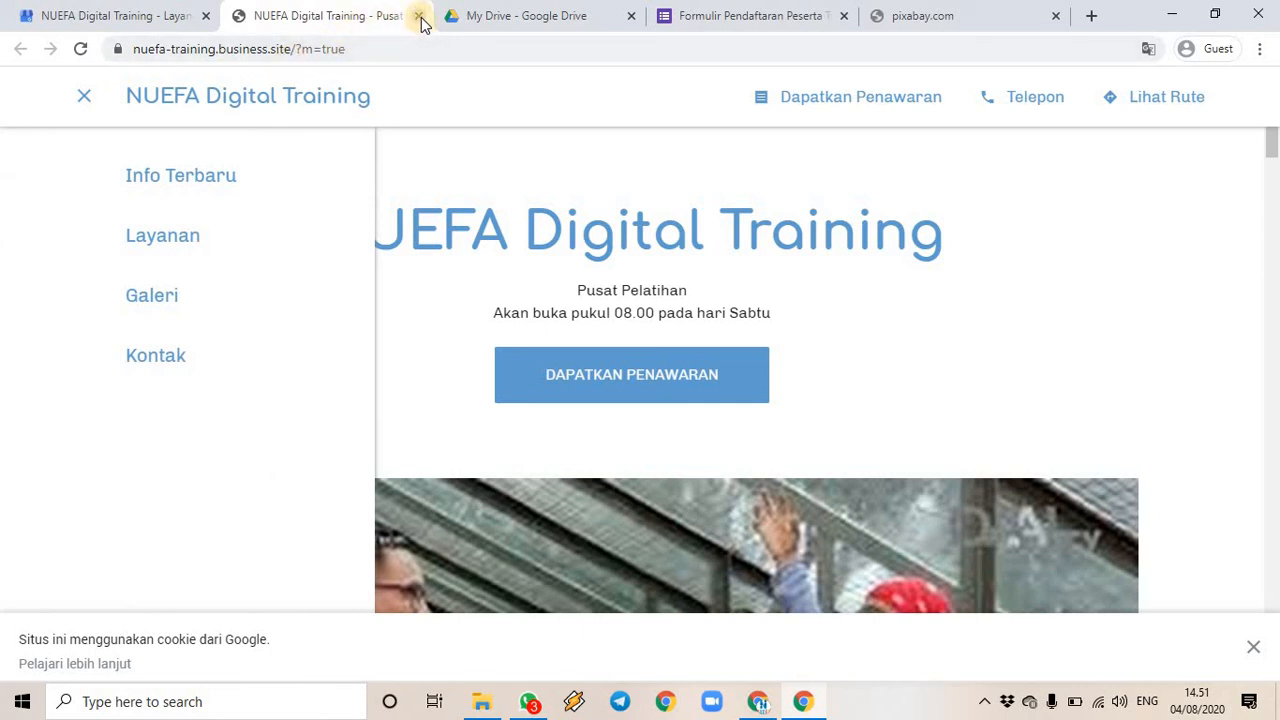
left_click(180, 177)
left_click(84, 97)
left_click(157, 230)
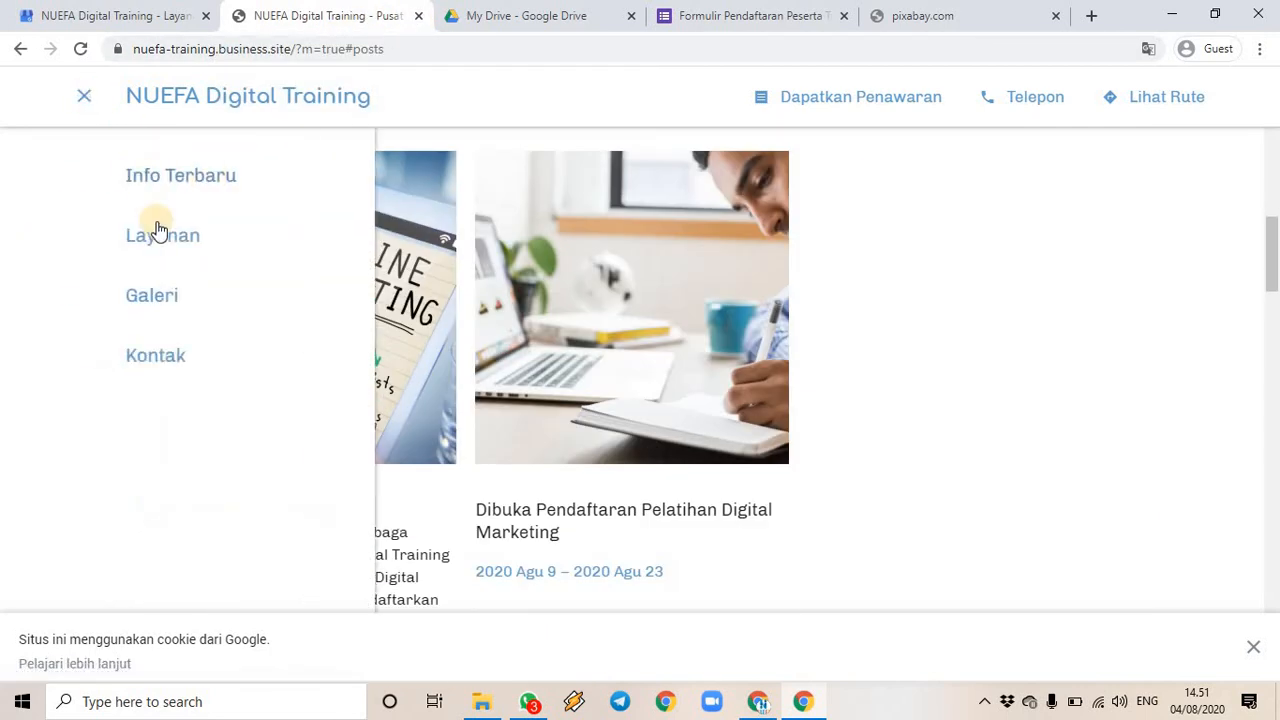
left_click(84, 96)
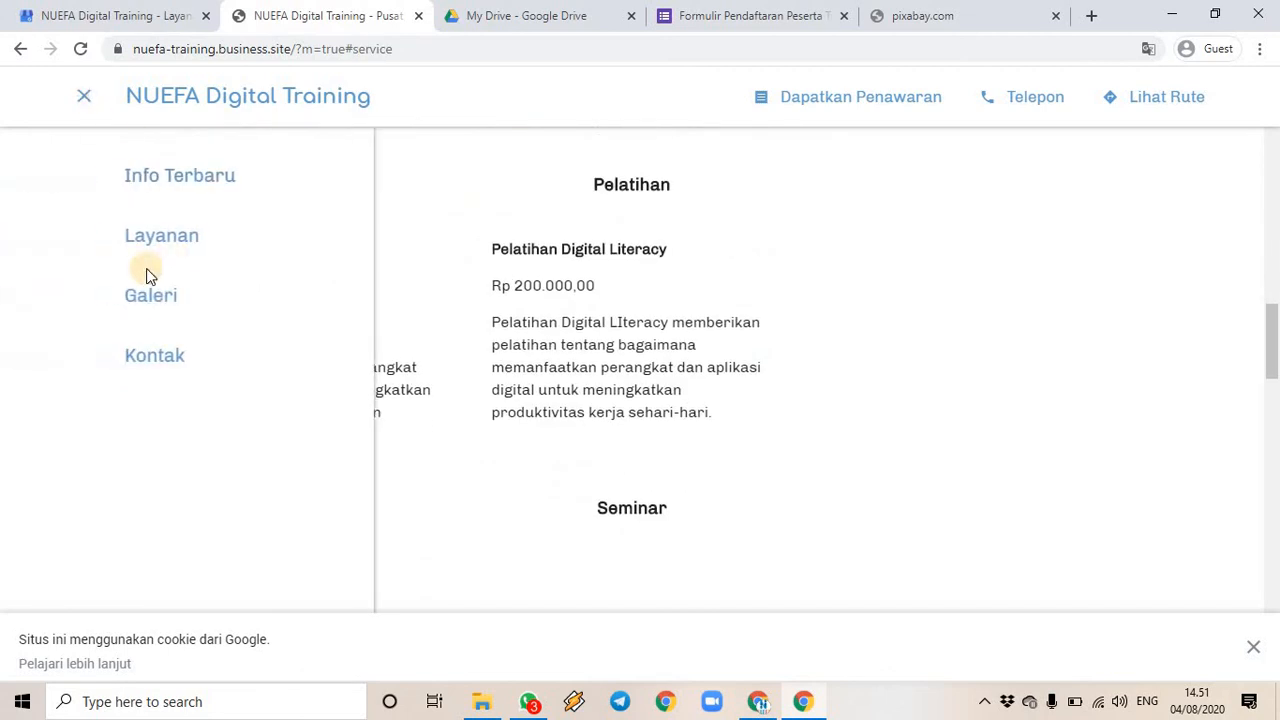
left_click(150, 298)
left_click(80, 95)
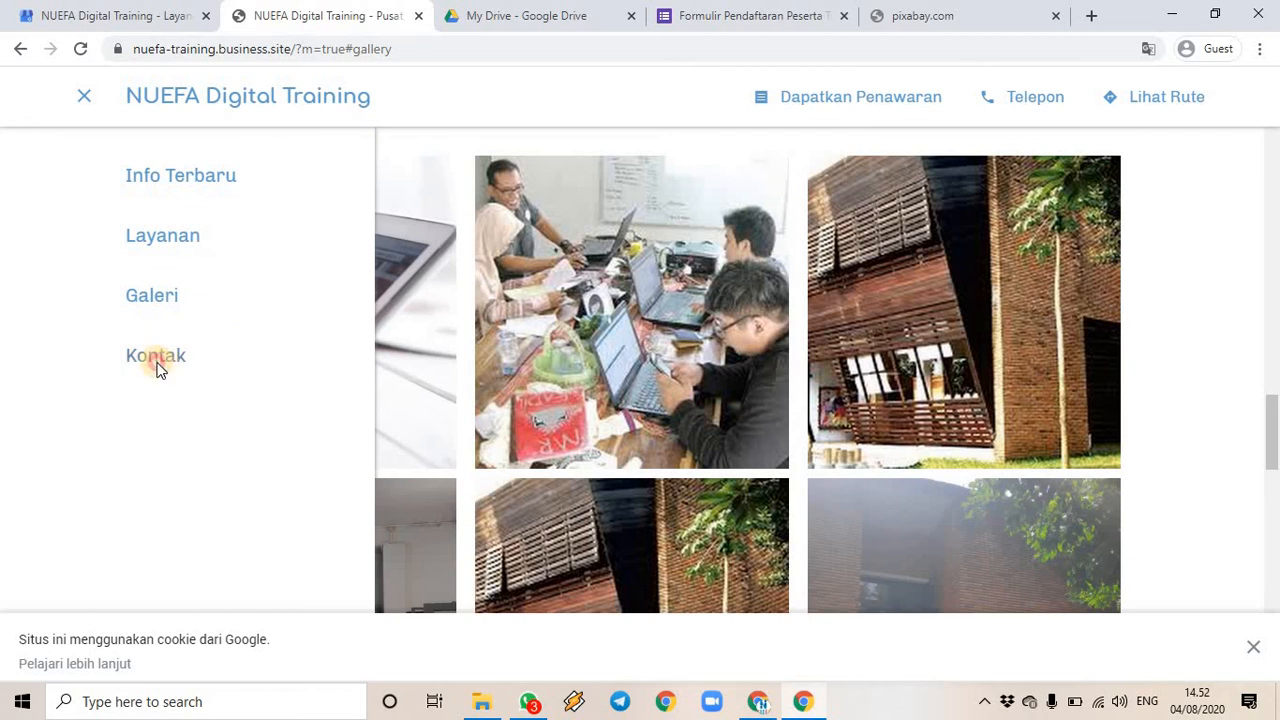
left_click(156, 368)
scroll(785, 410, "down", 4)
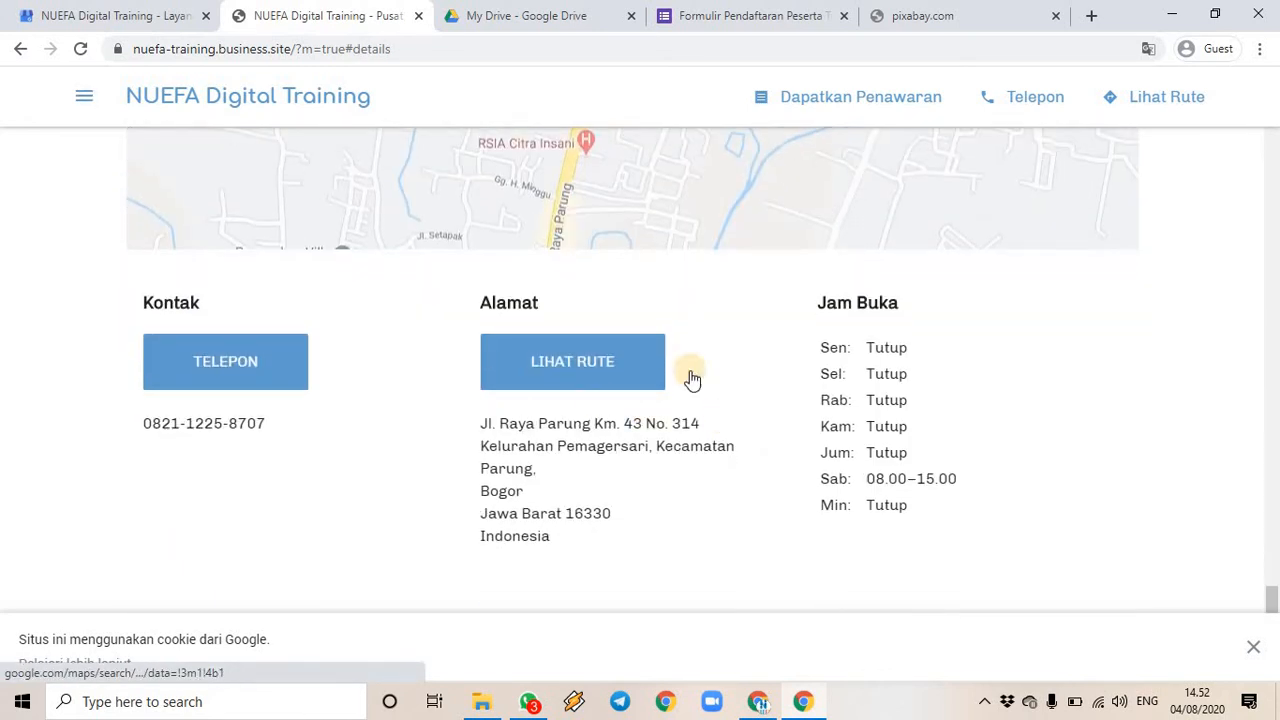
scroll(457, 103, "up", 2)
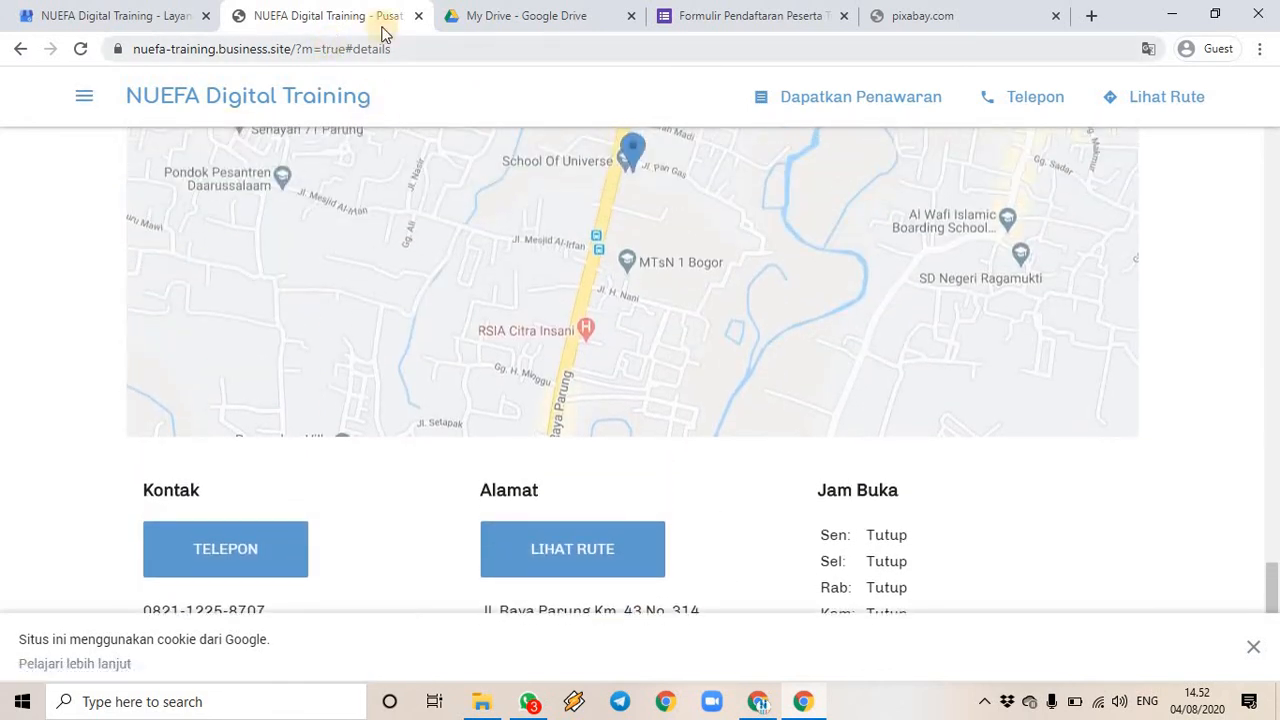
left_click(418, 22)
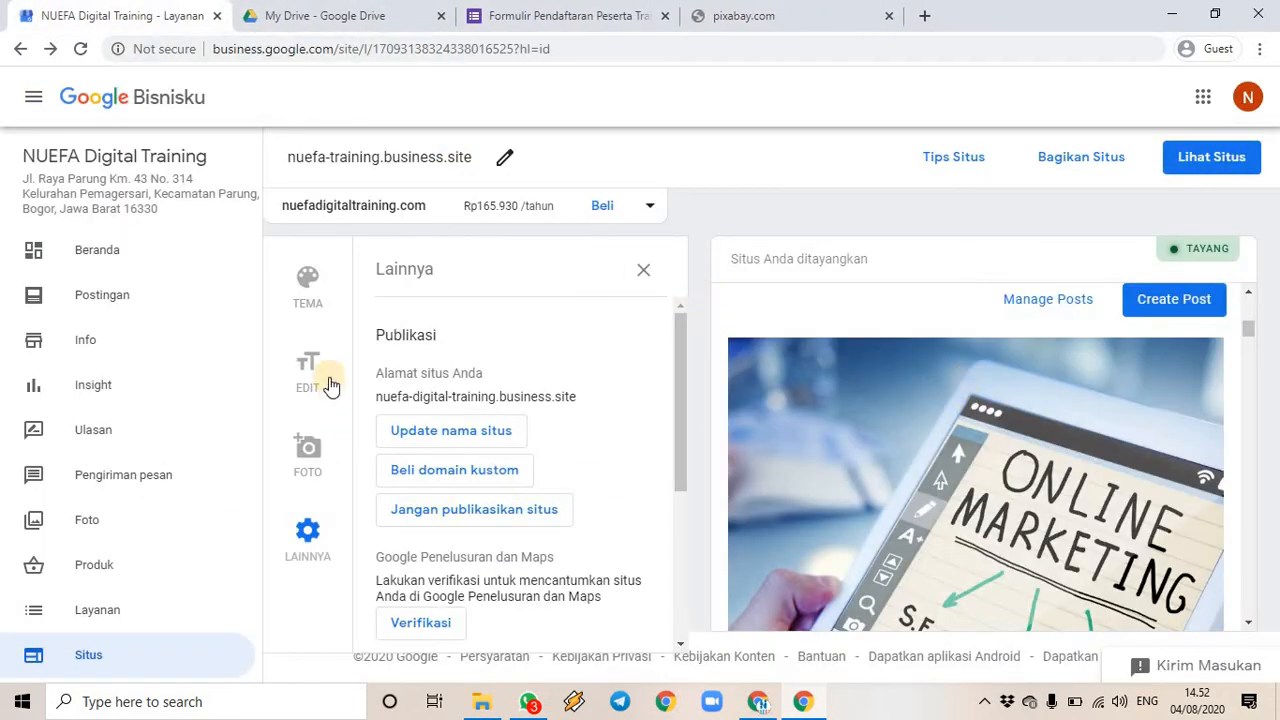
- Close the publication settings and change the preview's main button from Dapatkan Penawaran to Kirim WhatsApp
left_click(643, 271)
scroll(955, 474, "up", 5)
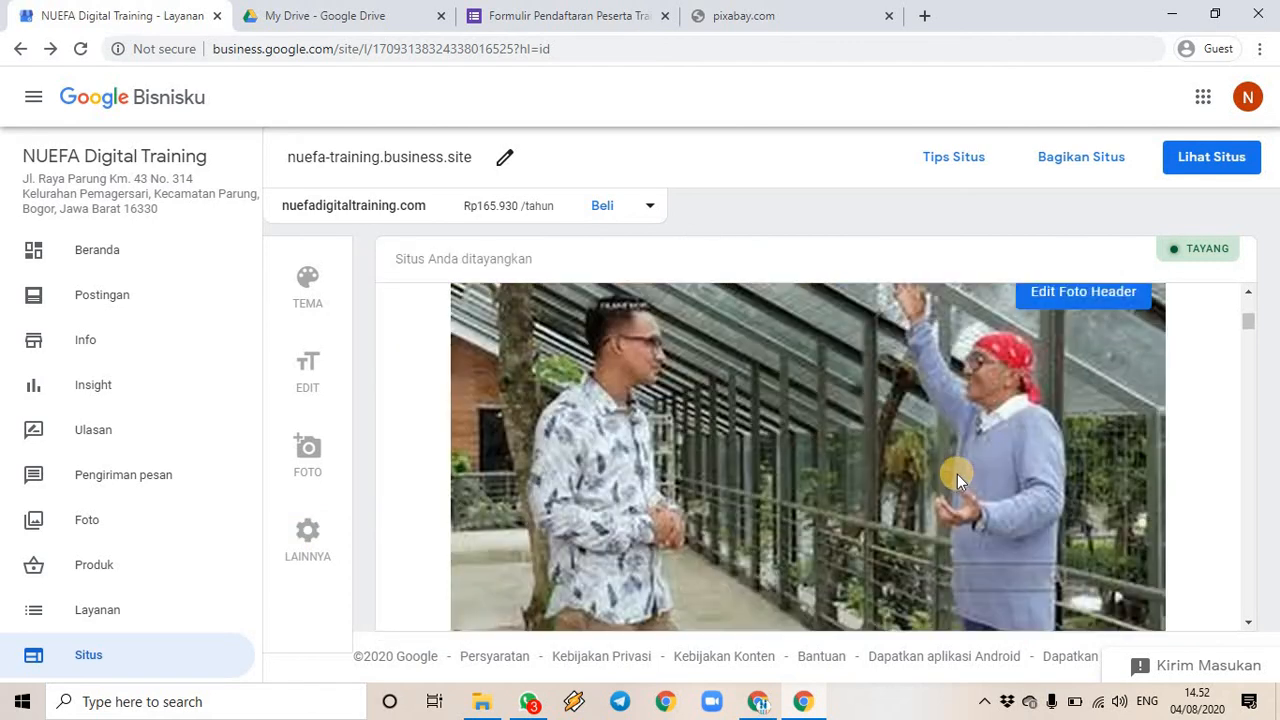
scroll(957, 486, "down", 2)
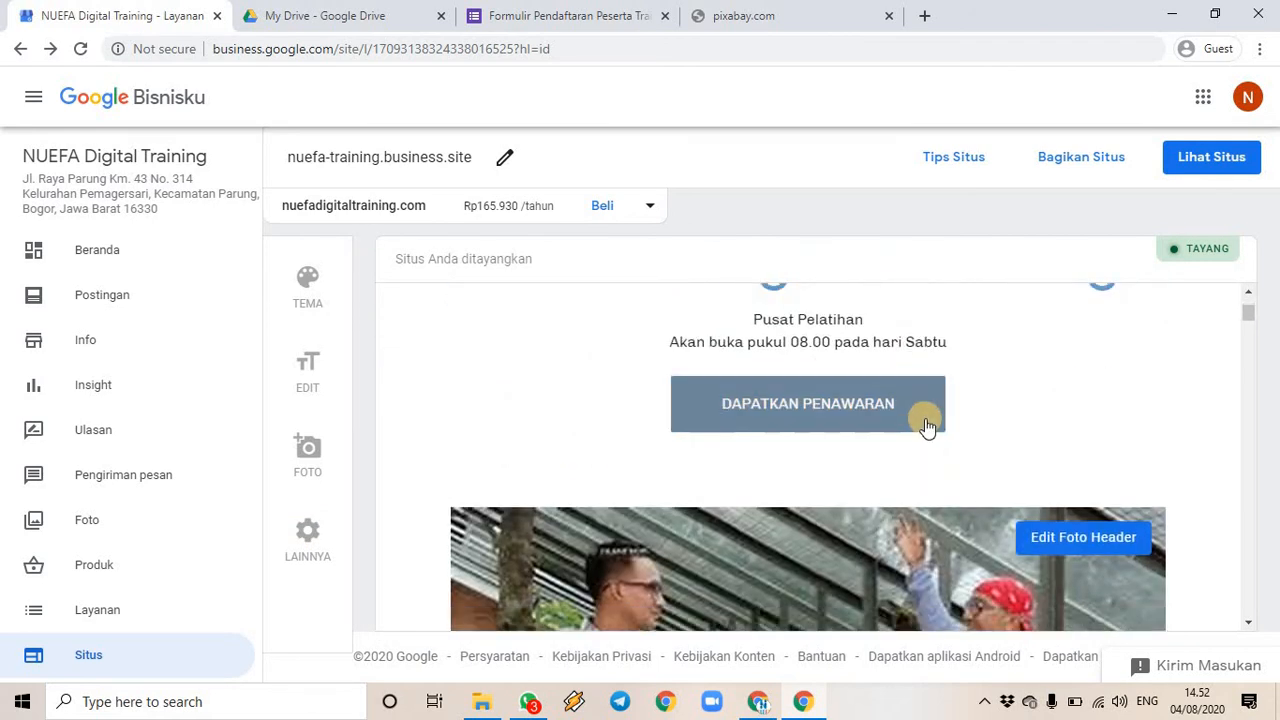
left_click(927, 425)
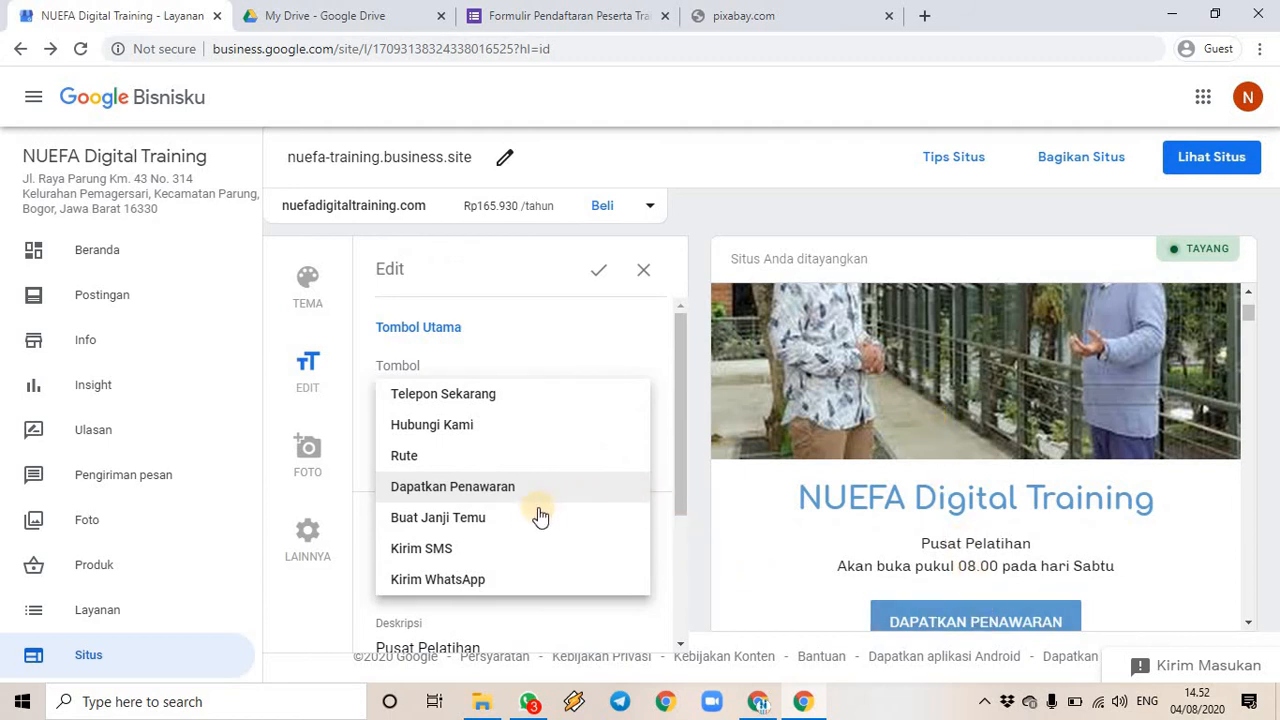
left_click(502, 584)
scroll(778, 566, "down", 1)
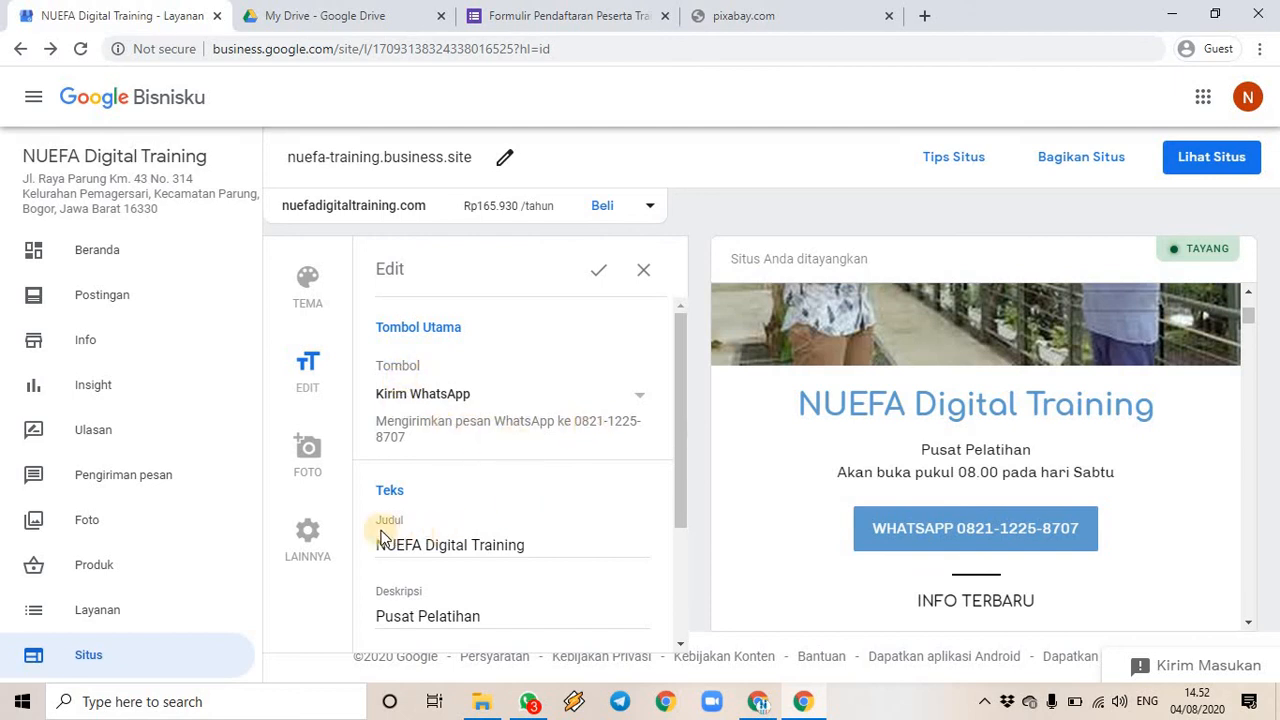
- Save the edited site text and open the published NUEFA Digital Training site in a new tab
scroll(380, 526, "down", 1)
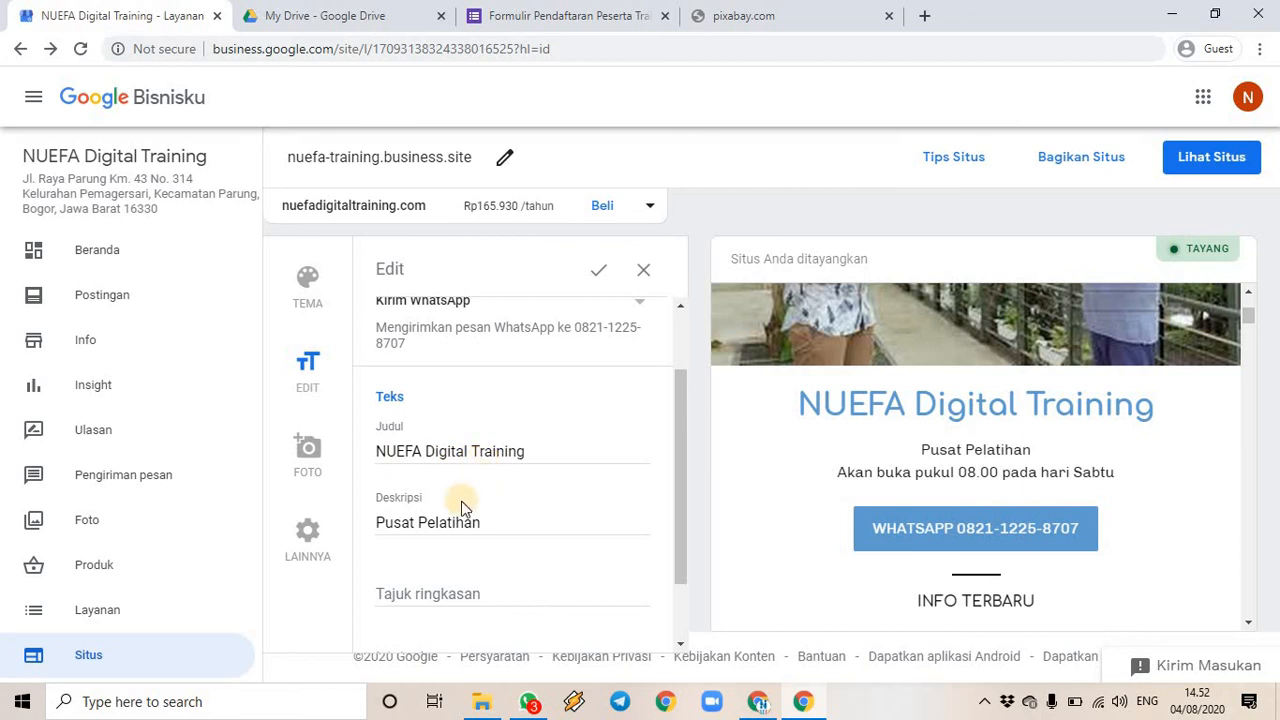
scroll(434, 556, "down", 1)
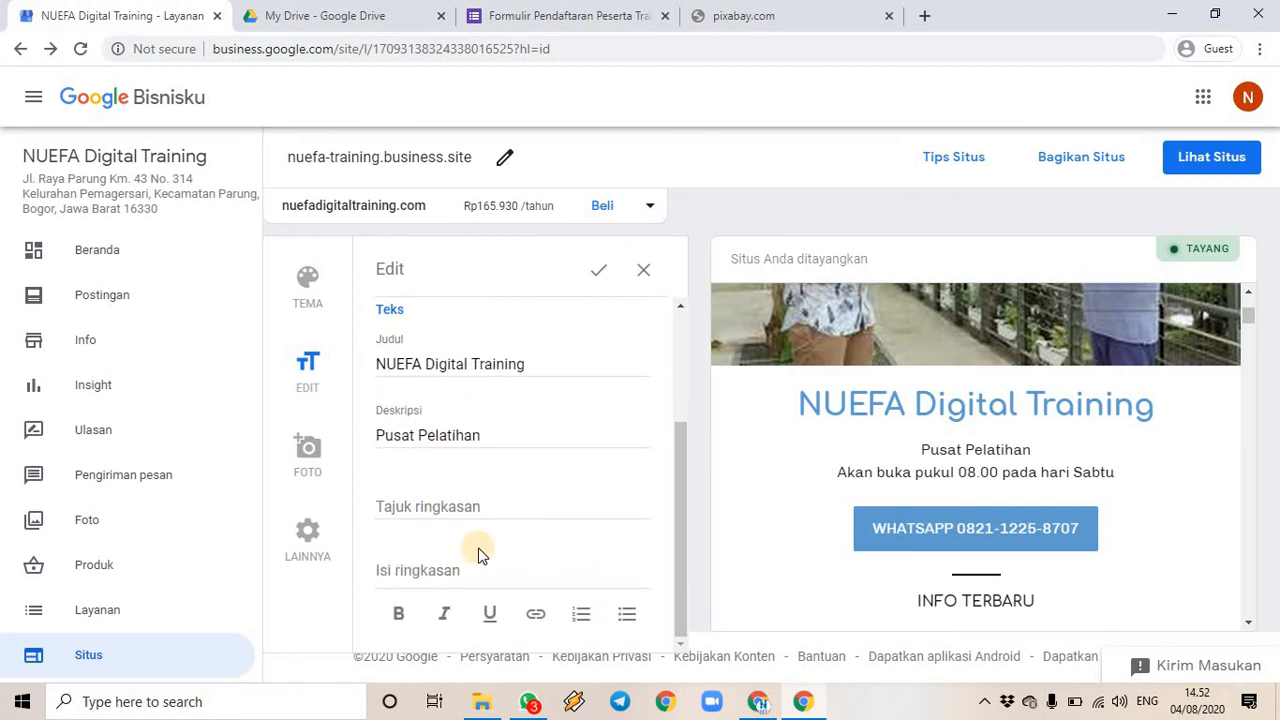
scroll(540, 534, "up", 2)
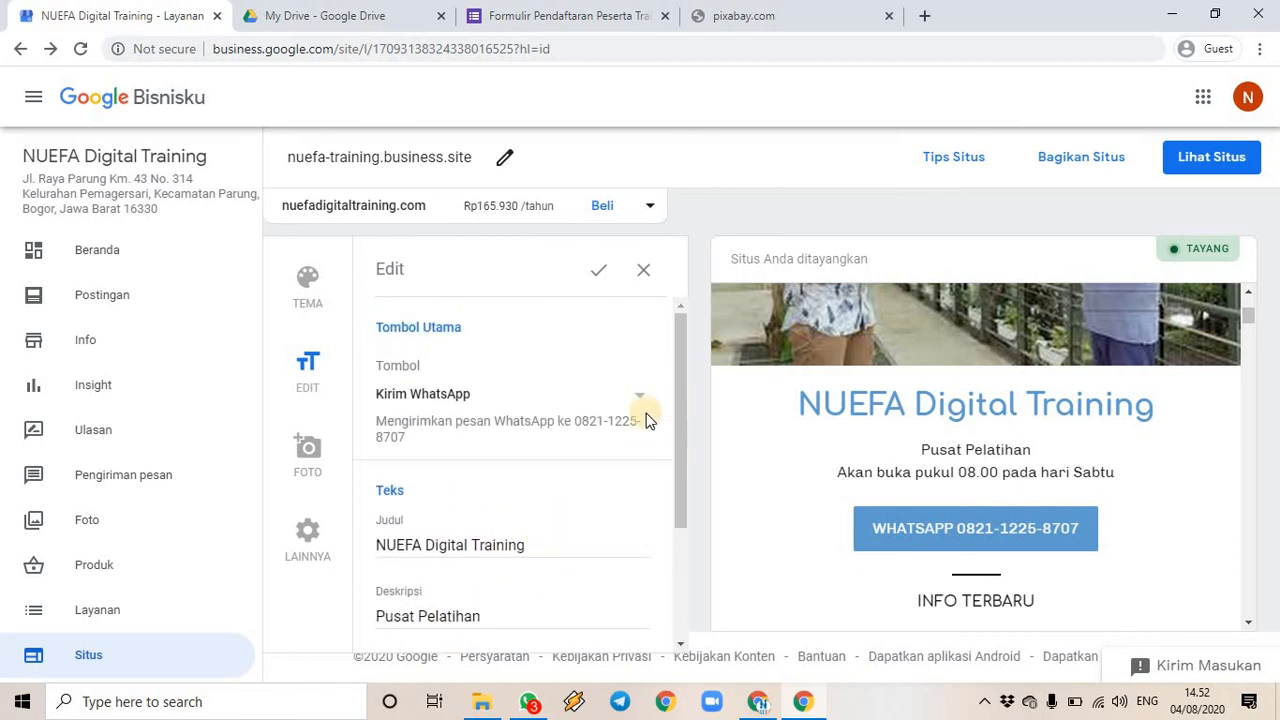
left_click(597, 272)
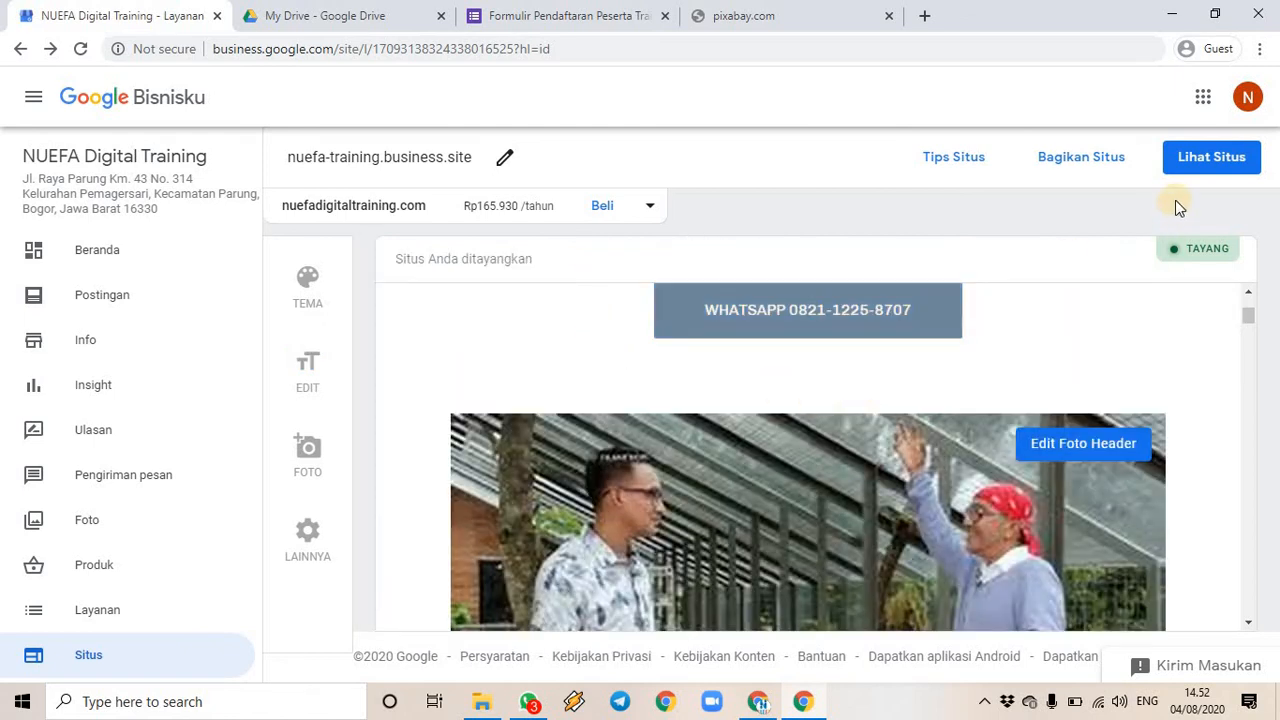
left_click(1205, 167)
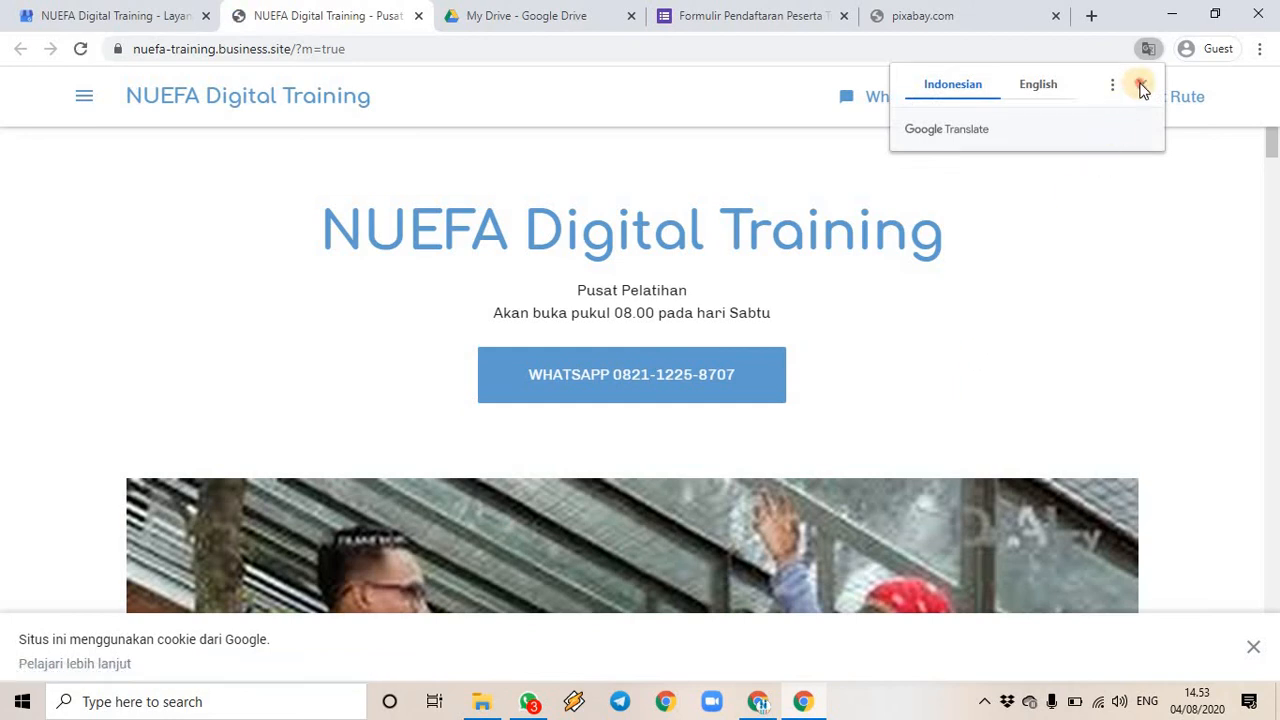
- Dismiss the translation offer and test the live site's WHATSAPP button to reach the chat page
left_click(1141, 85)
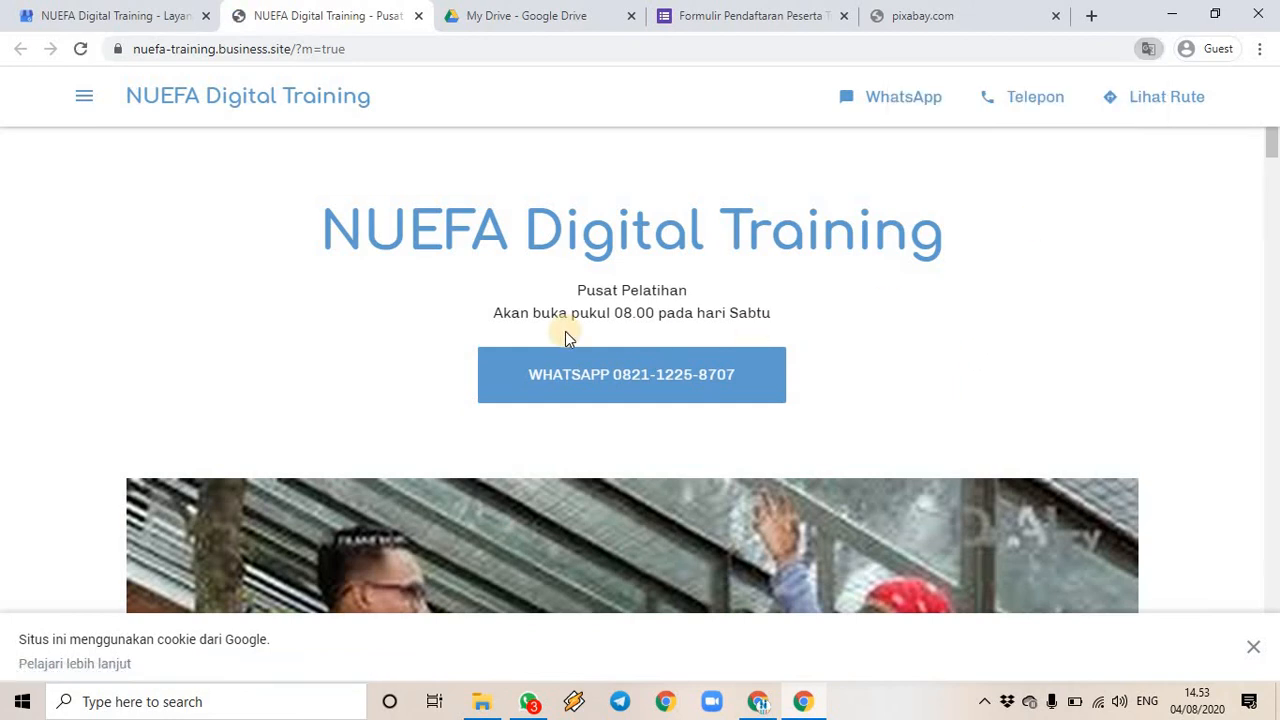
left_click(641, 386)
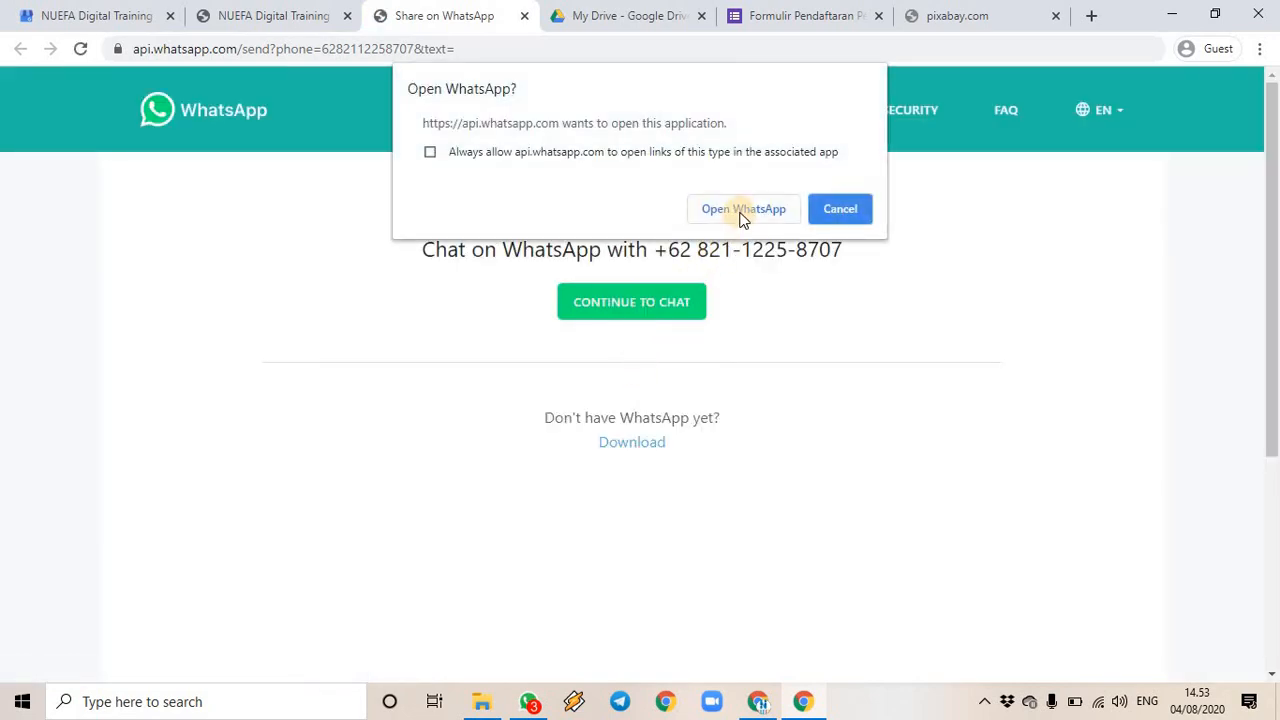
- Send 'Salam, saya tertarik untuk ikut pelatihan. Mohon info lebih lanjut.' via WhatsApp Desktop, then minimise it
left_click(741, 210)
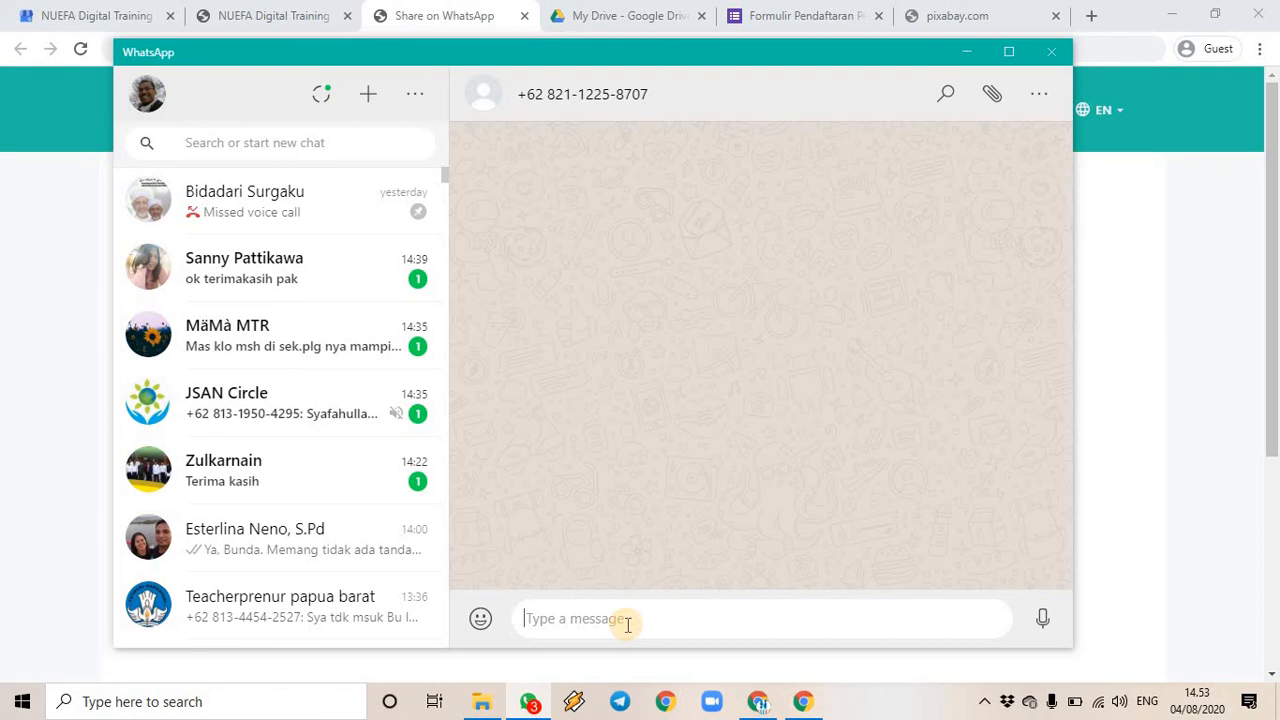
type("Selamat")
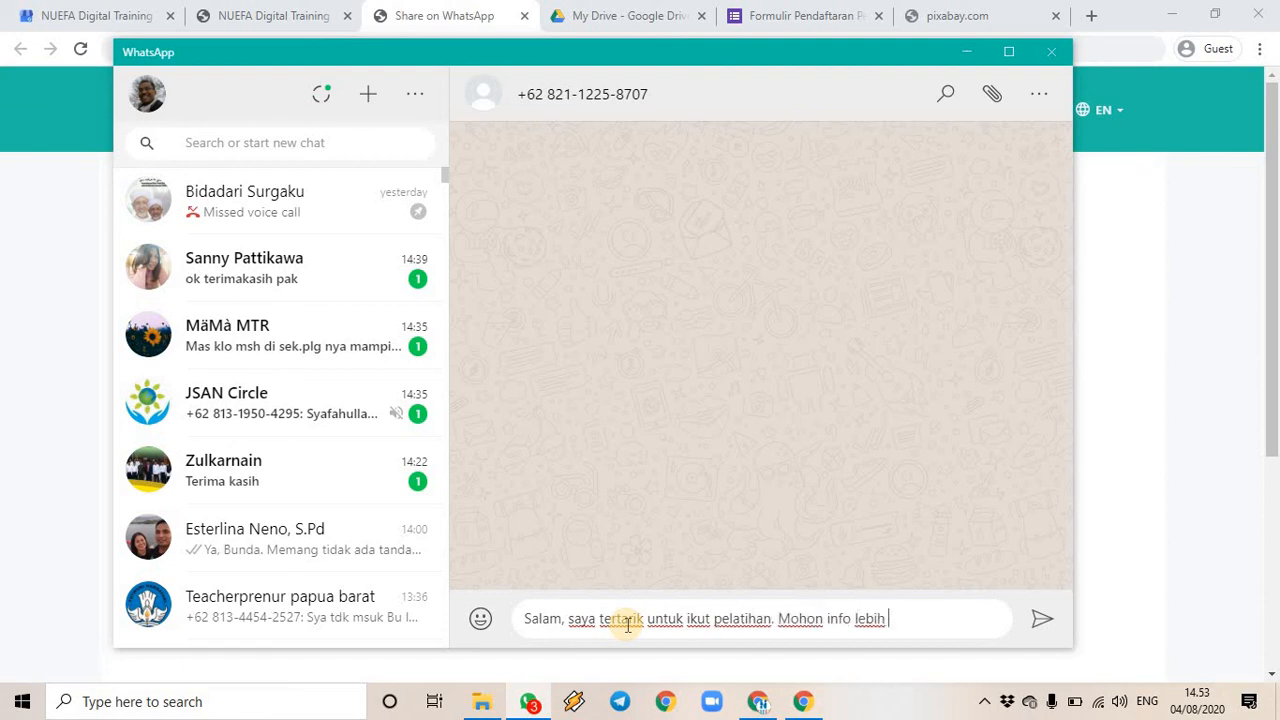
key("Return")
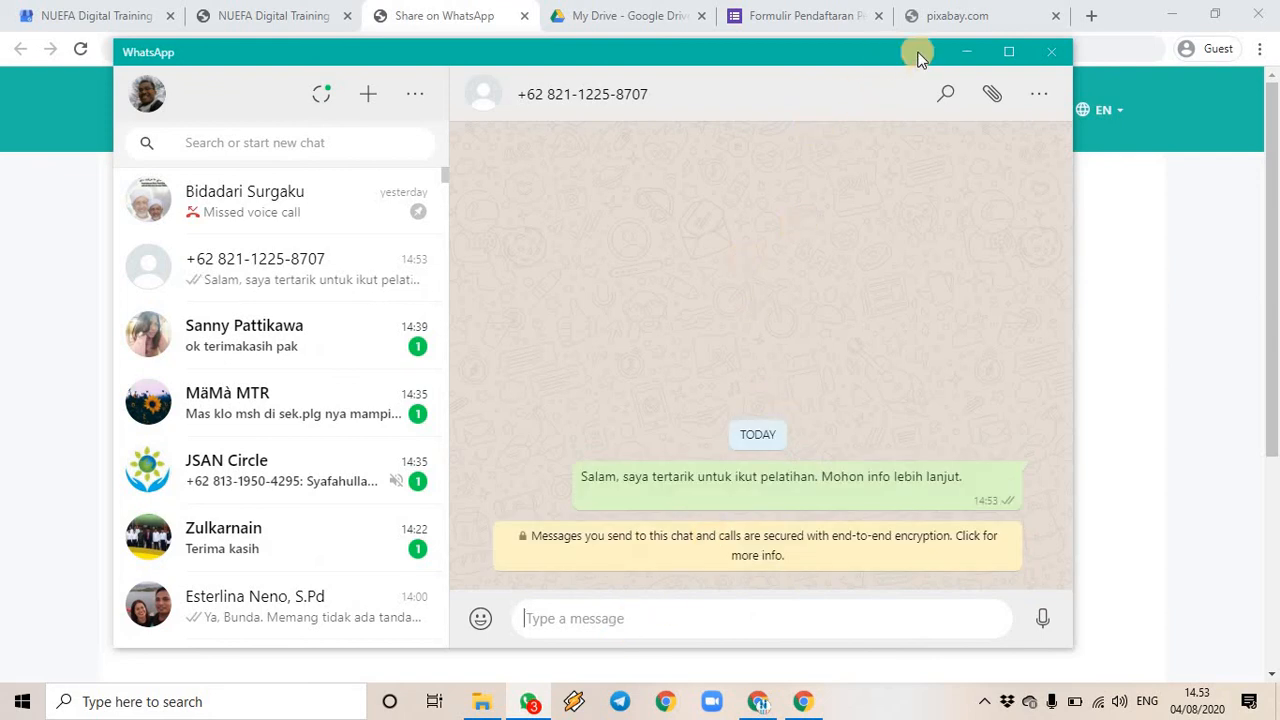
left_click(967, 53)
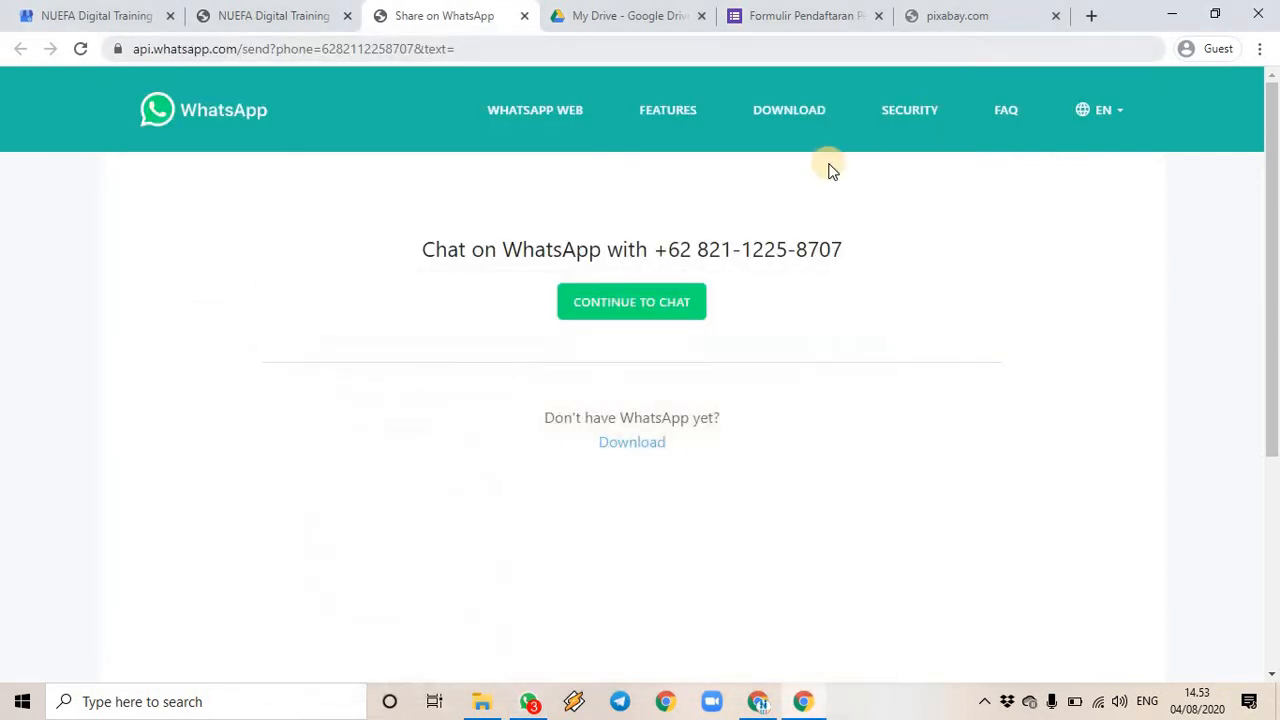
- Close the WhatsApp chat tab, check the live site's INFO TERBARU posts, and return to the Google Bisnisku editor
left_click(524, 16)
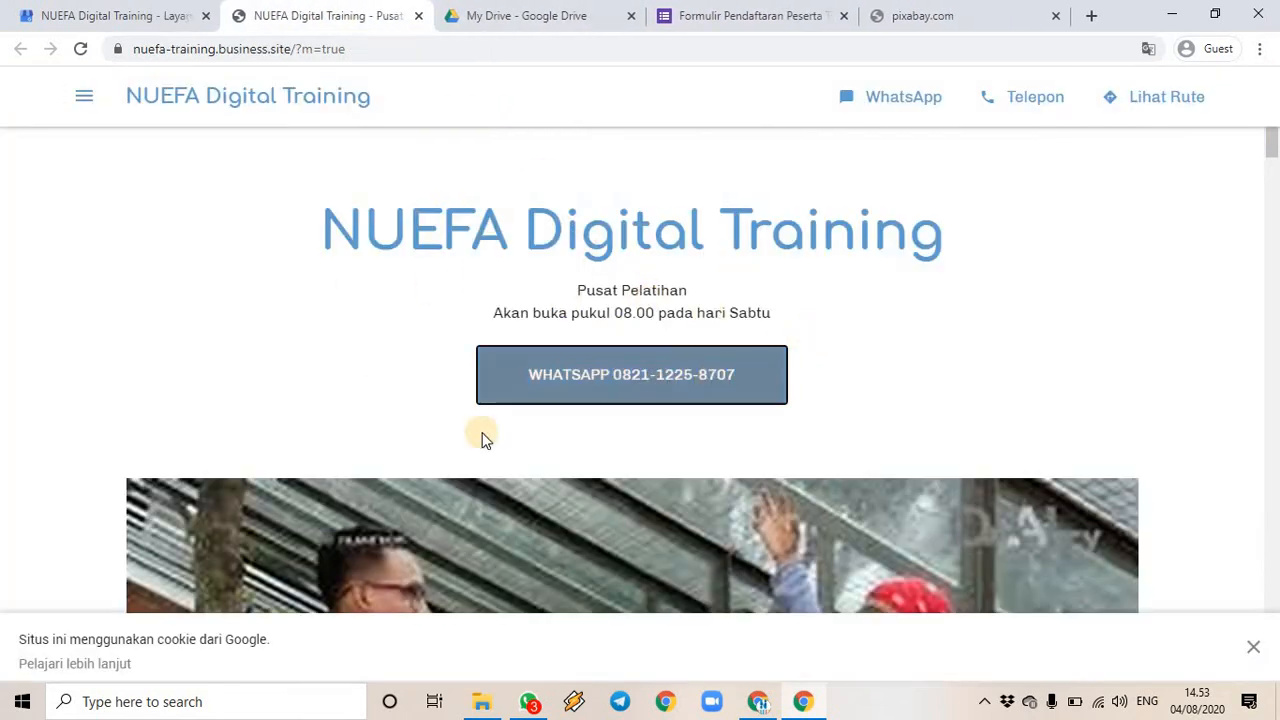
scroll(763, 473, "down", 6)
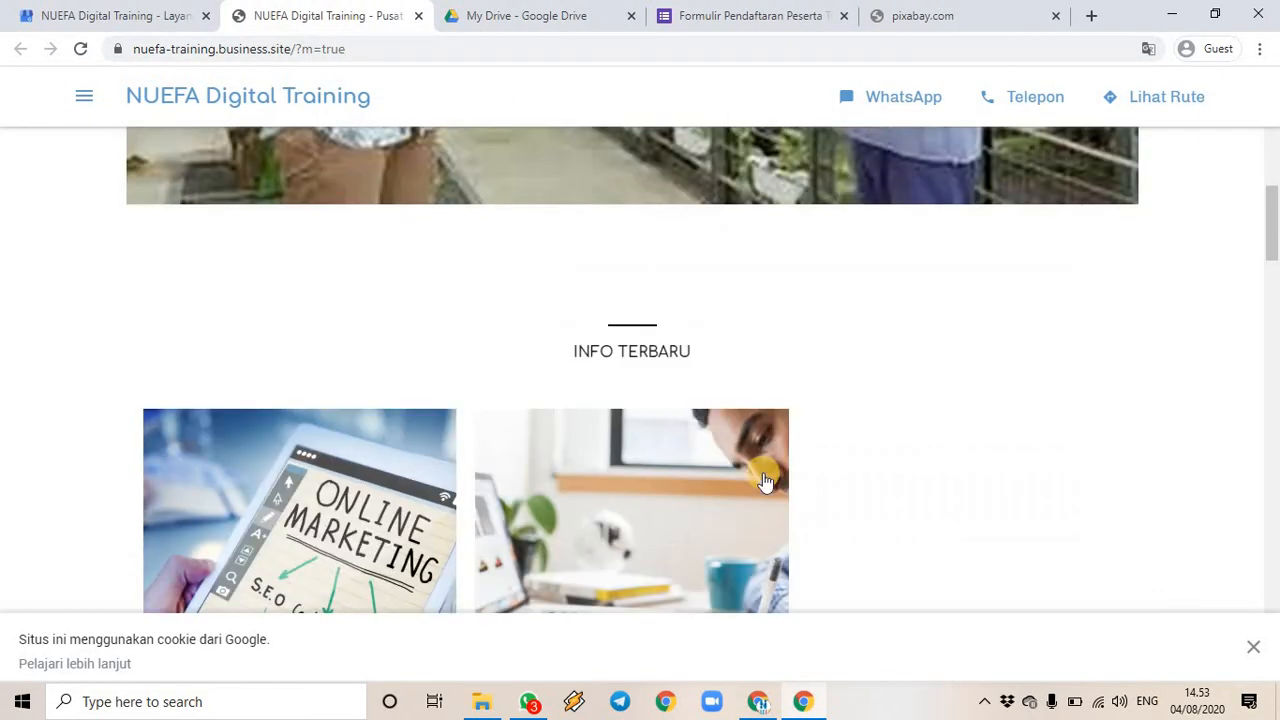
scroll(763, 481, "down", 3)
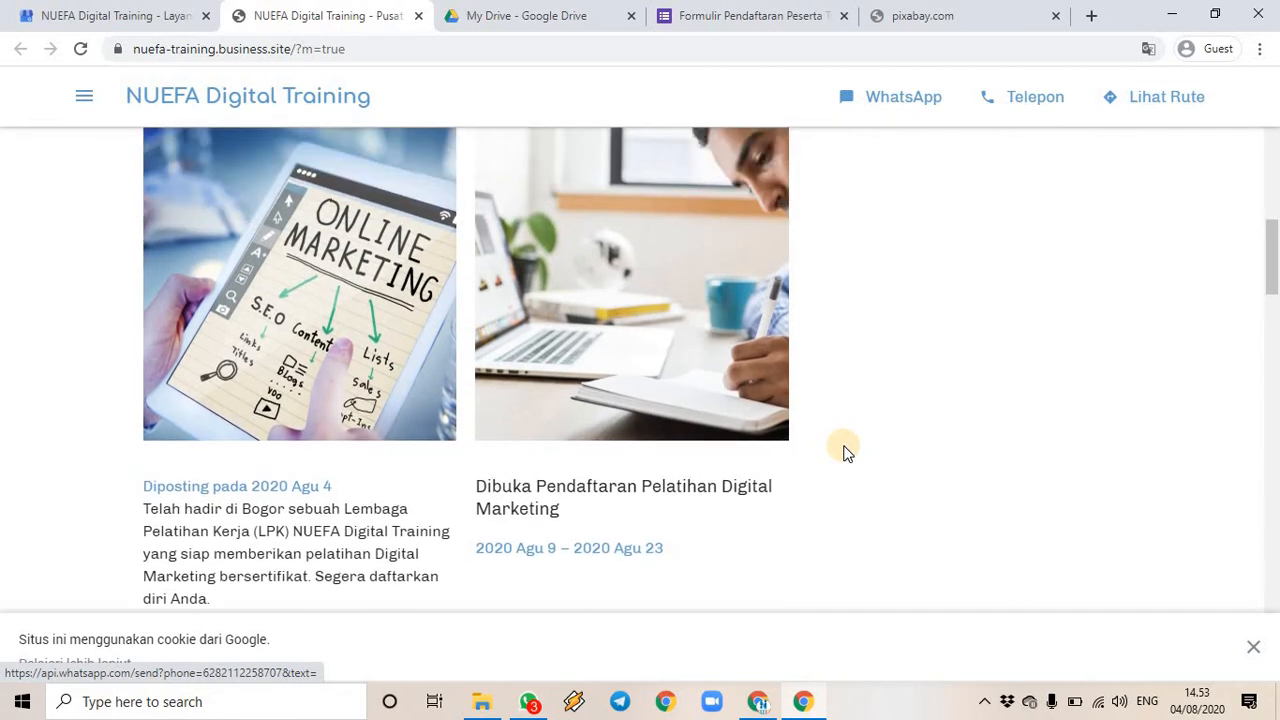
scroll(843, 450, "up", 3)
scroll(420, 449, "down", 3)
scroll(466, 337, "up", 8)
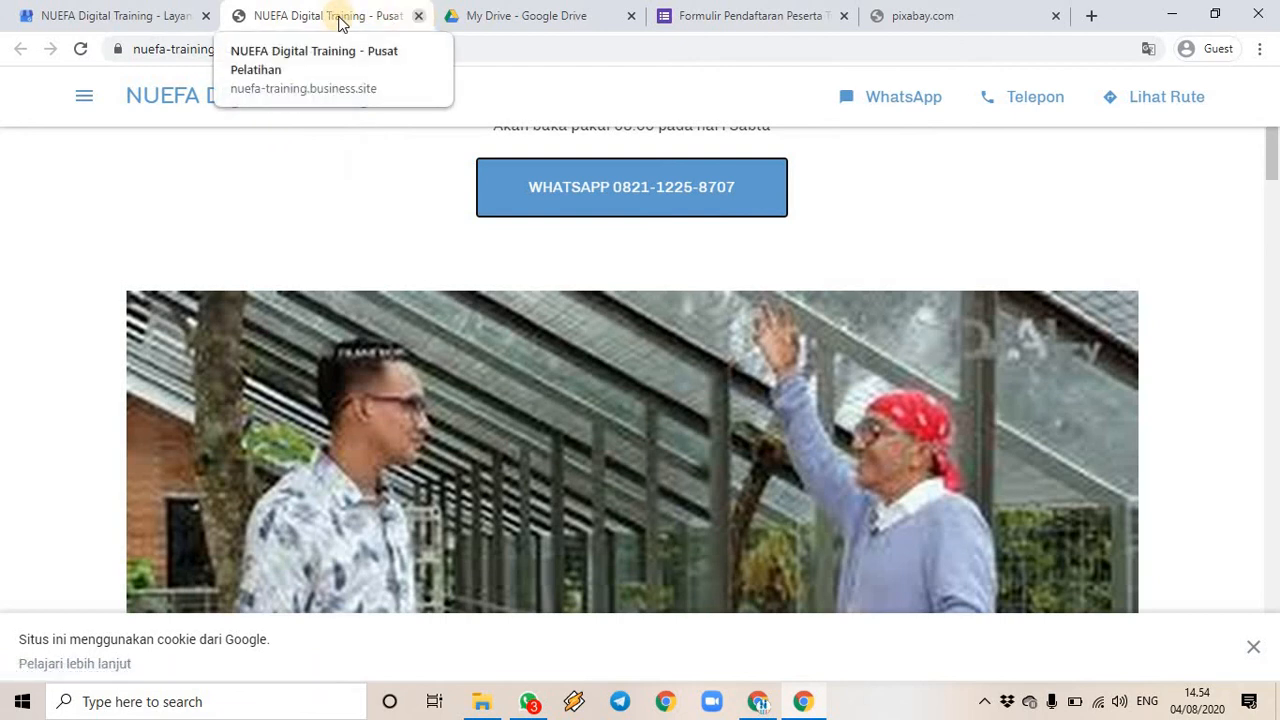
left_click(166, 18)
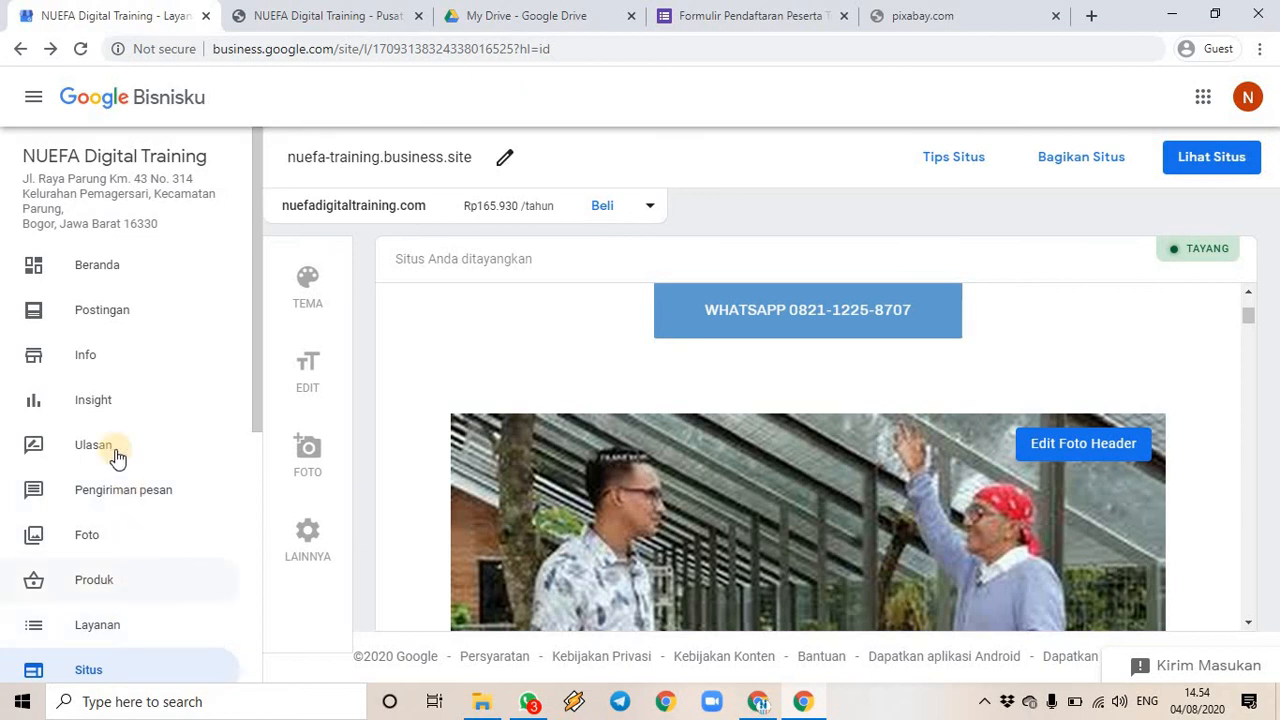
- Open Postingan, dismiss the product-post popup, and review the Online Marketing and registration posts
left_click(87, 318)
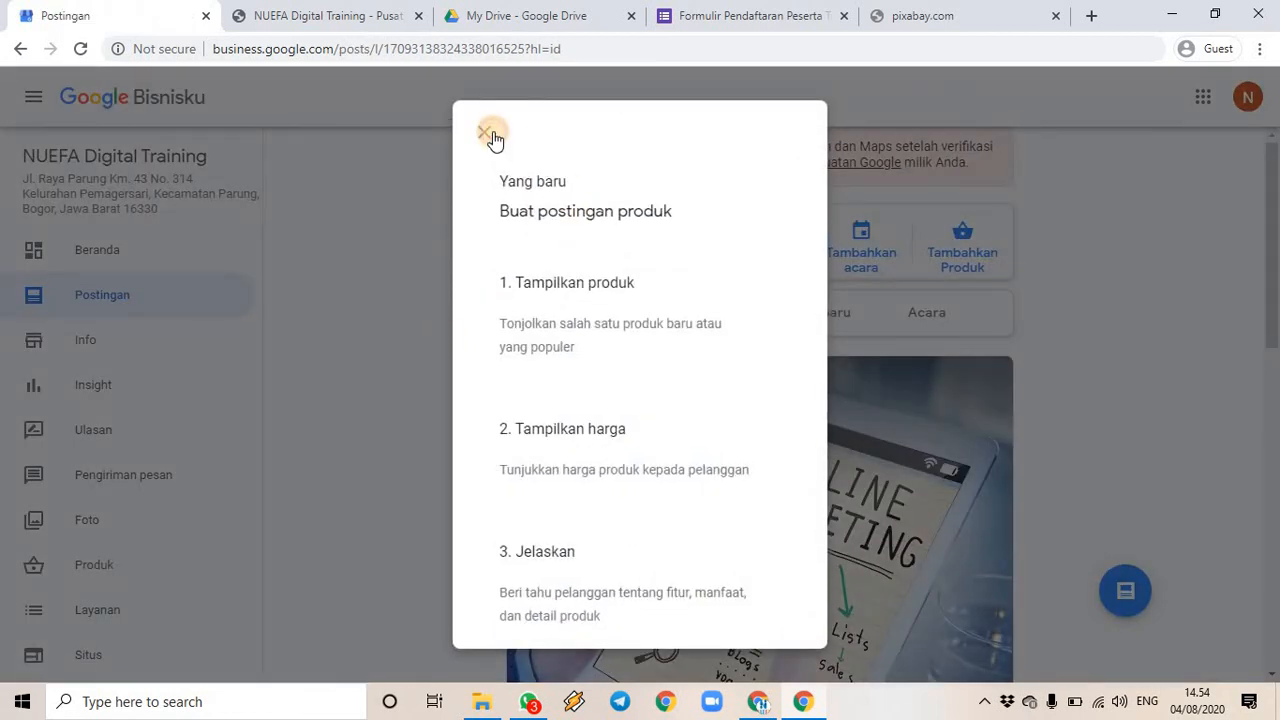
left_click(484, 133)
scroll(800, 440, "down", 3)
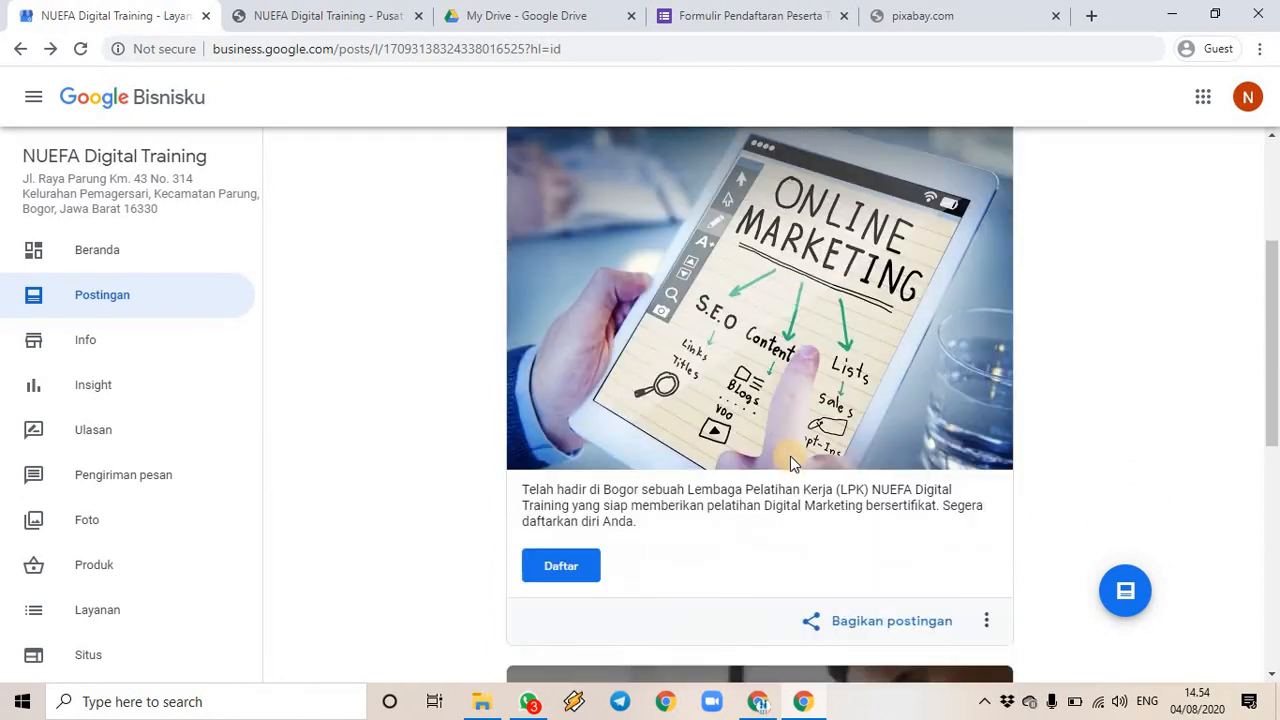
scroll(742, 446, "down", 7)
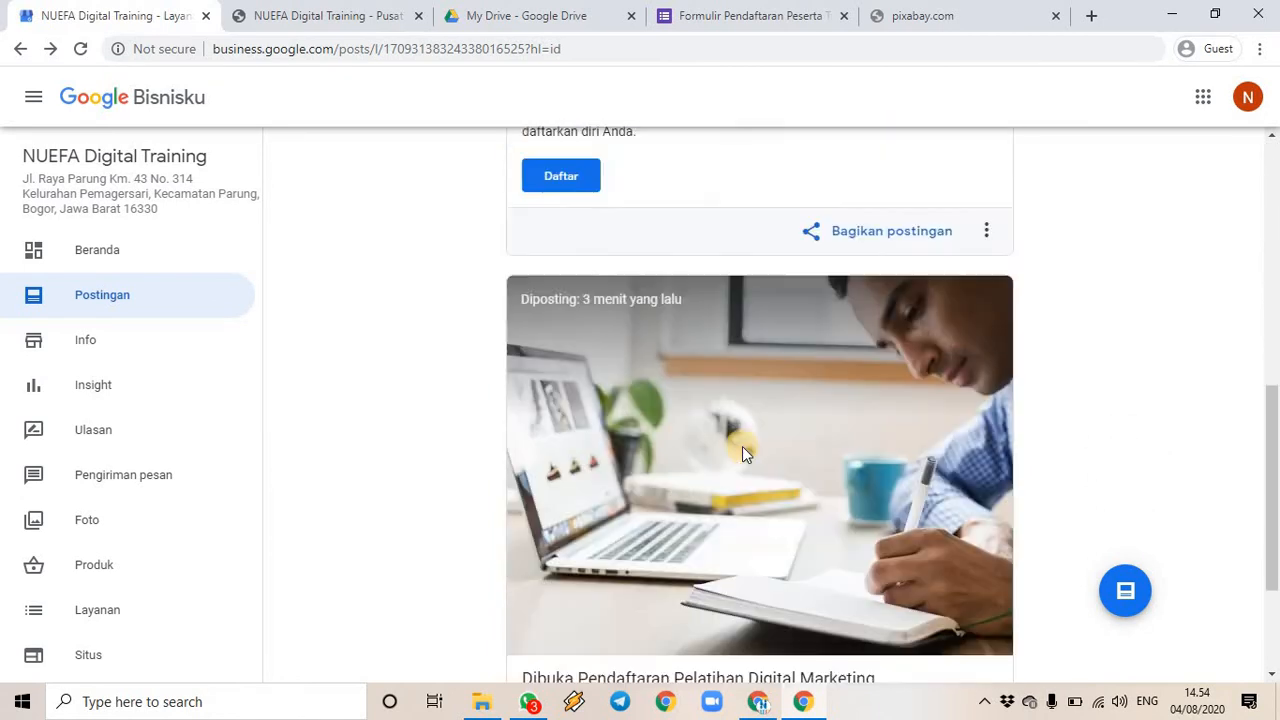
scroll(775, 460, "up", 9)
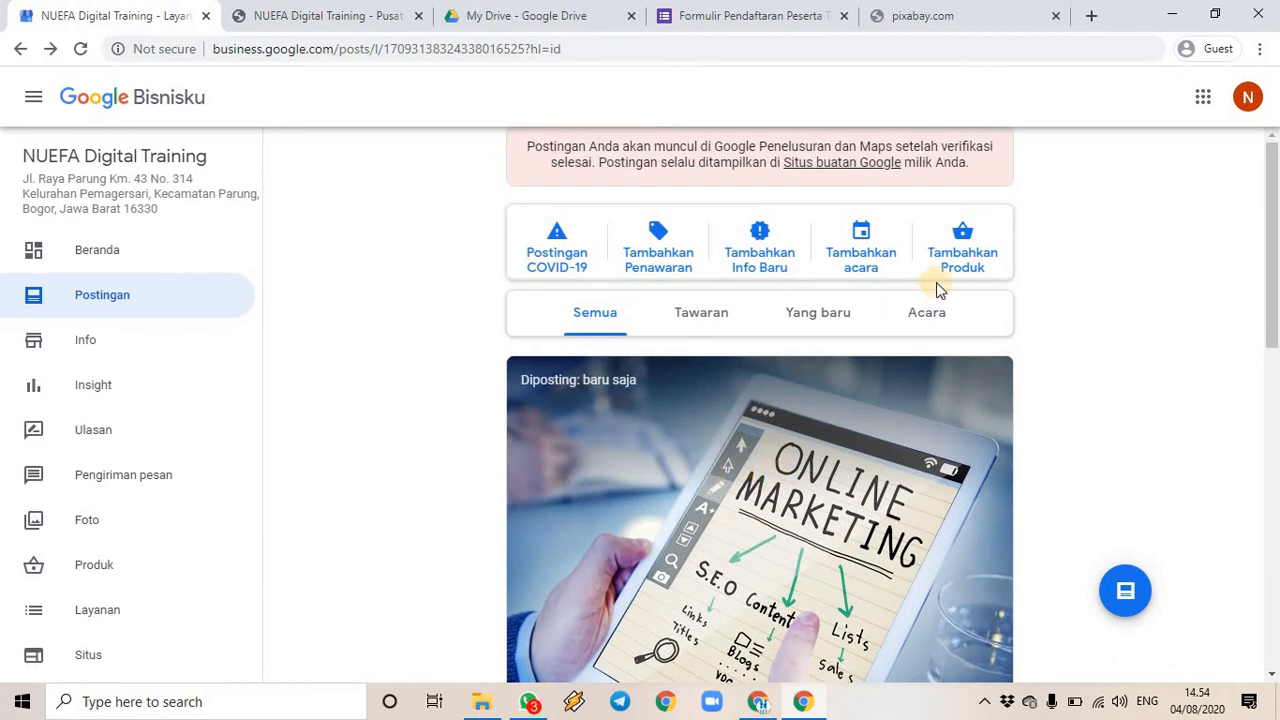
scroll(1034, 491, "down", 4)
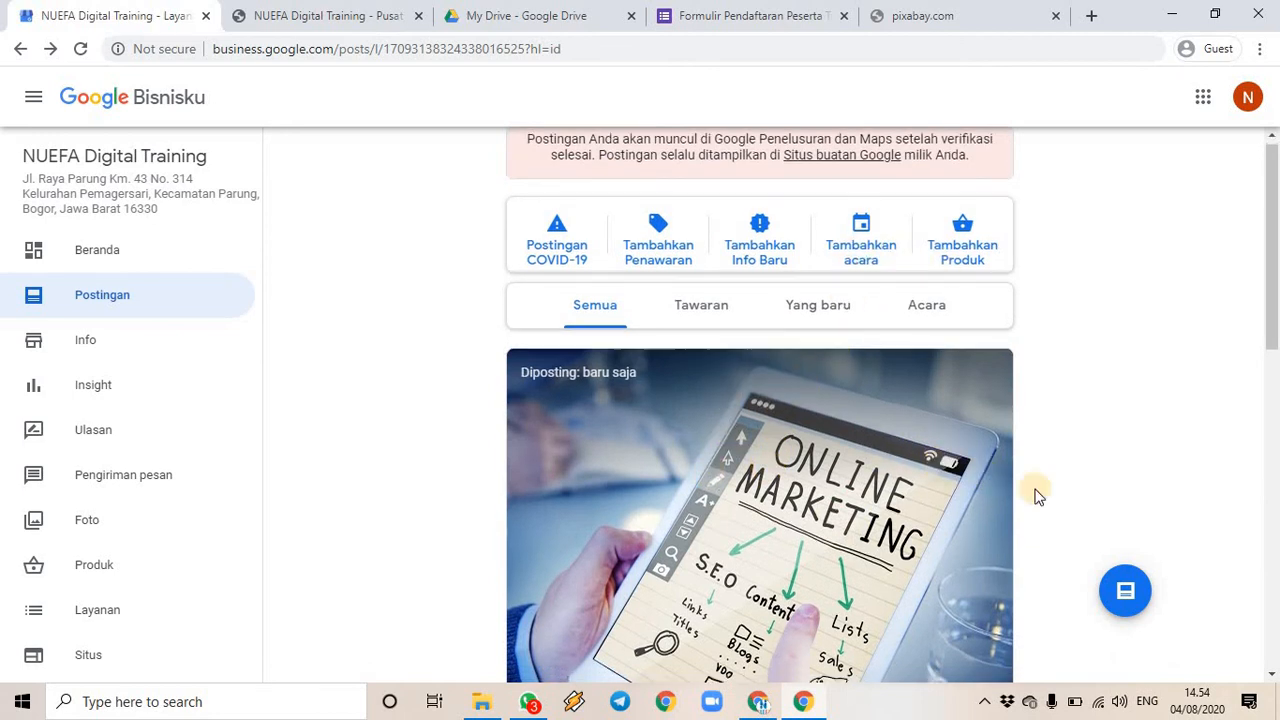
scroll(1012, 468, "up", 4)
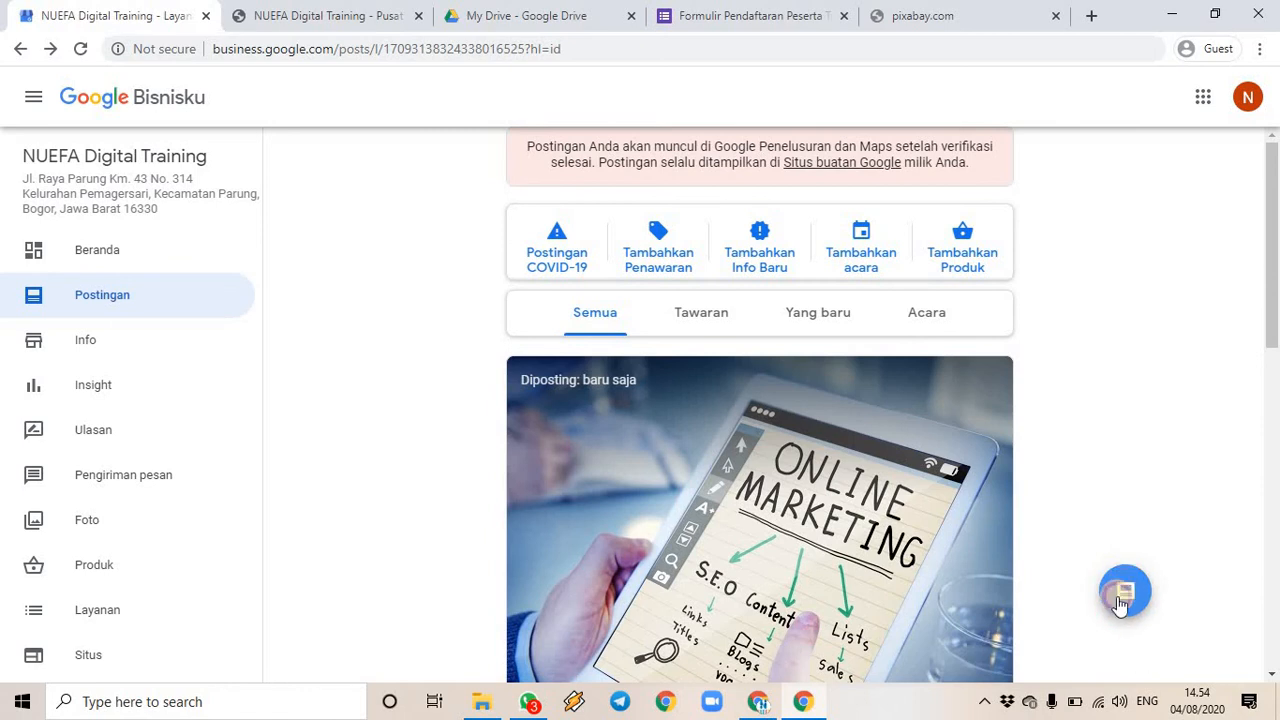
- Start a new event post titled 'Pembukaan LPK NUEFA Digital Training'
left_click(1122, 597)
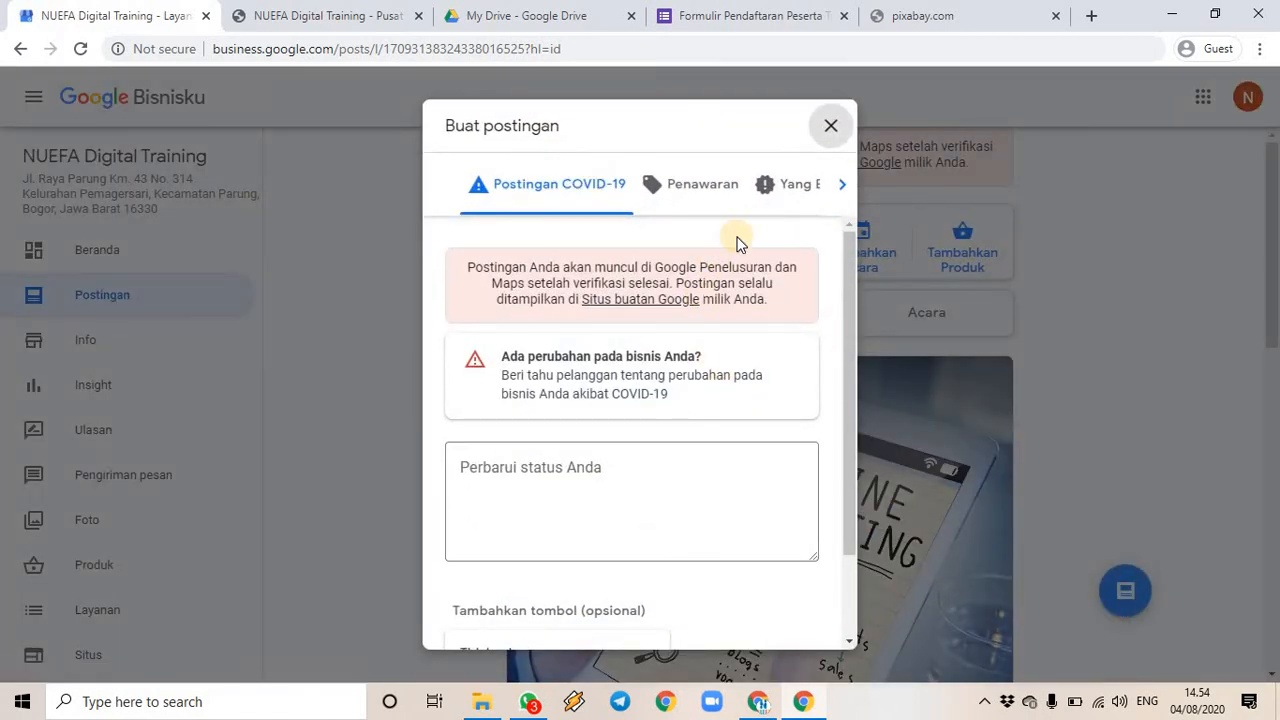
left_click(842, 190)
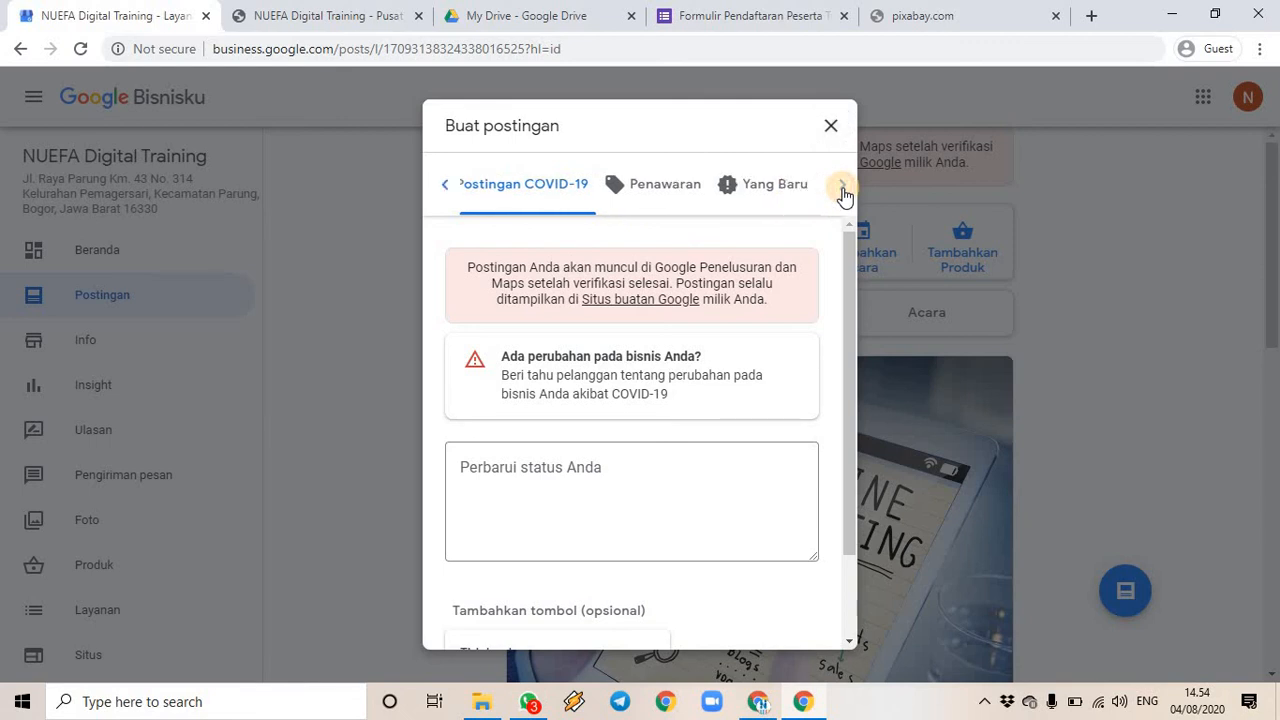
left_click(842, 190)
left_click(842, 190)
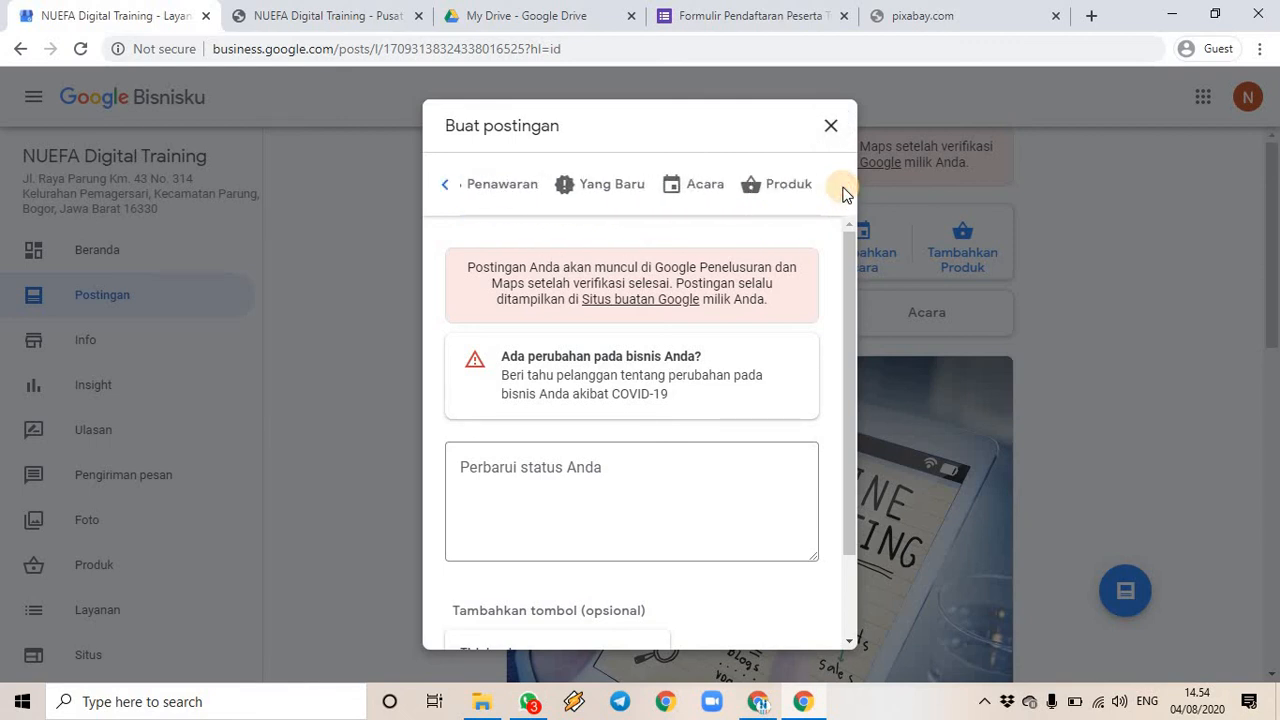
left_click(696, 191)
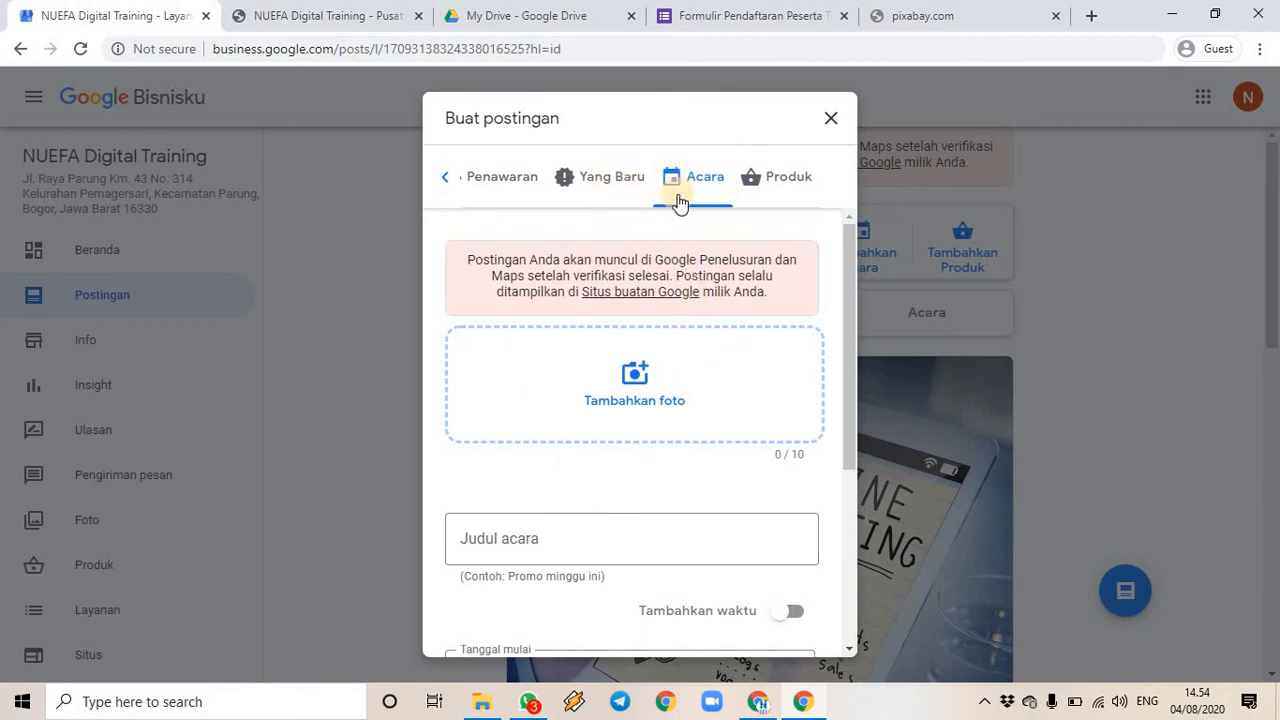
left_click(557, 545)
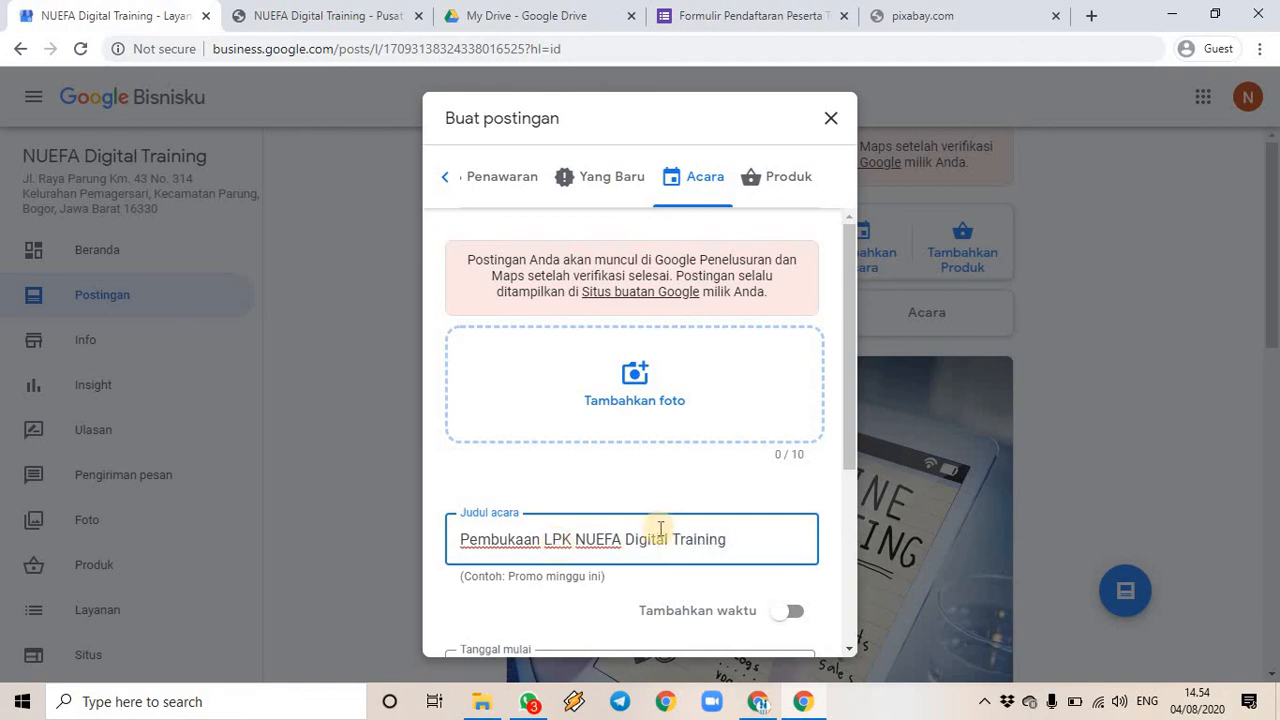
scroll(660, 515, "down", 3)
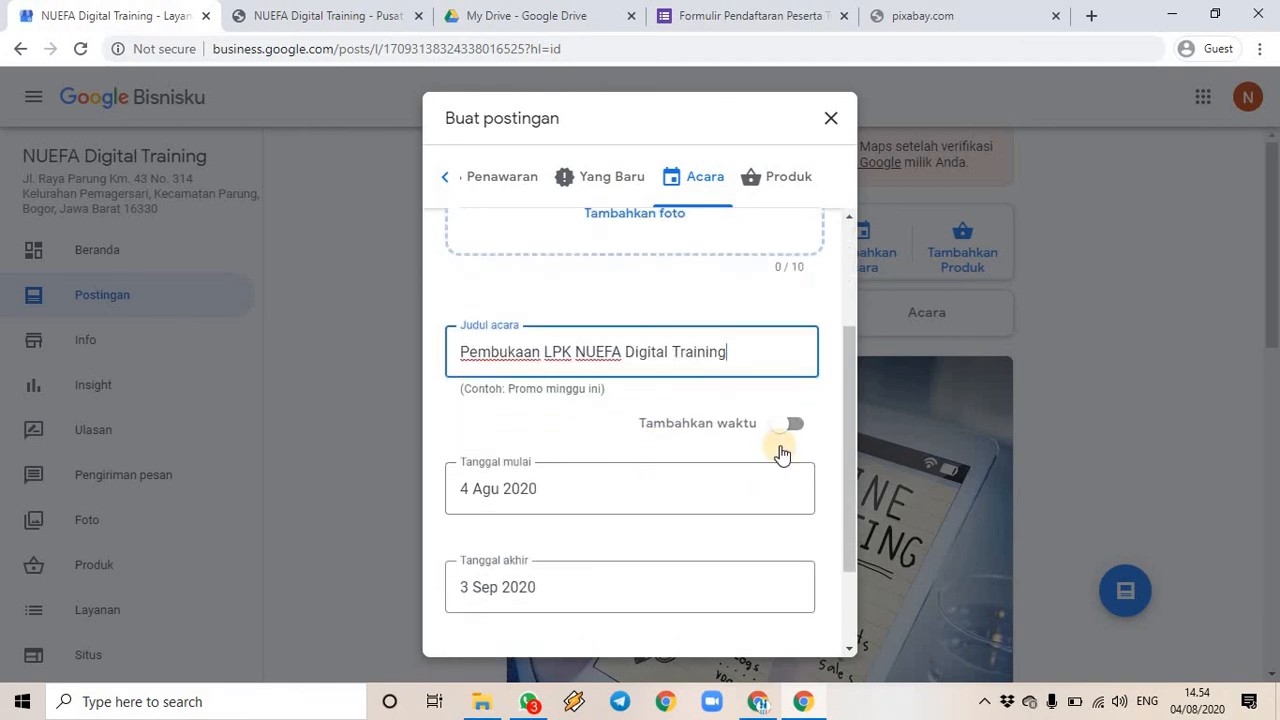
- Set the event start to 8 Agu 2020 at 09.00
left_click(571, 491)
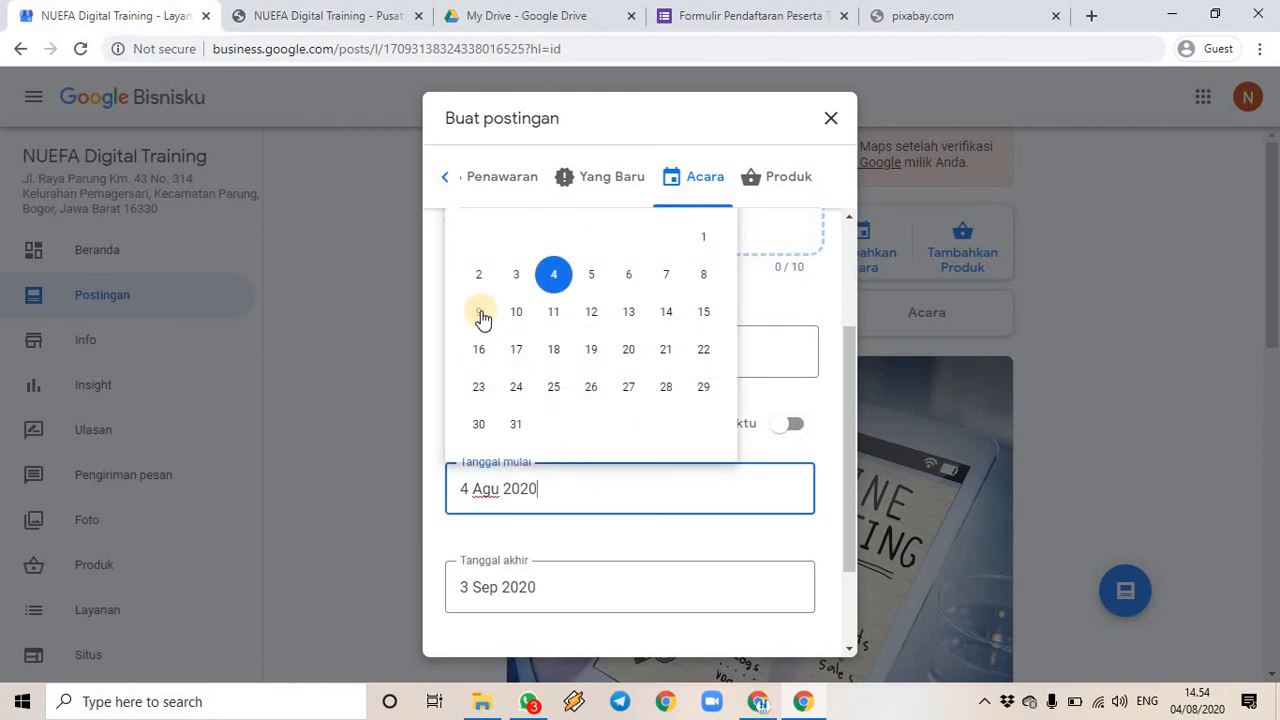
left_click(705, 283)
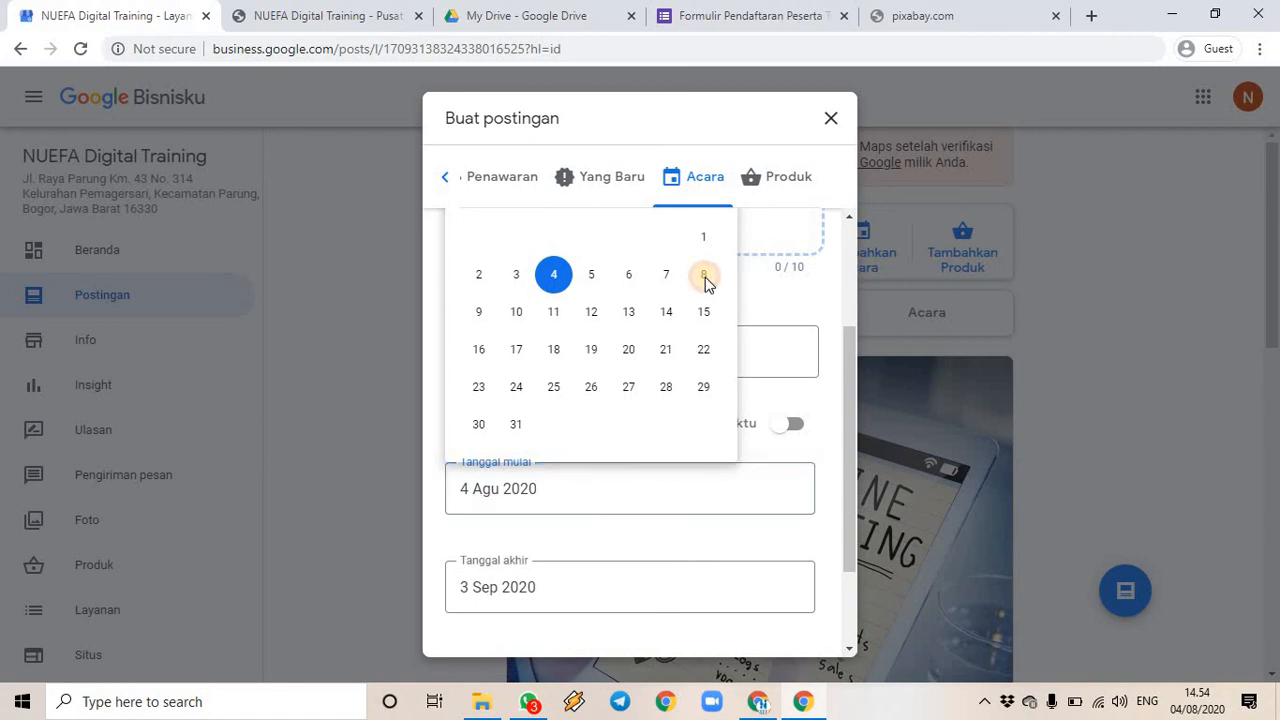
left_click(793, 426)
left_click(723, 491)
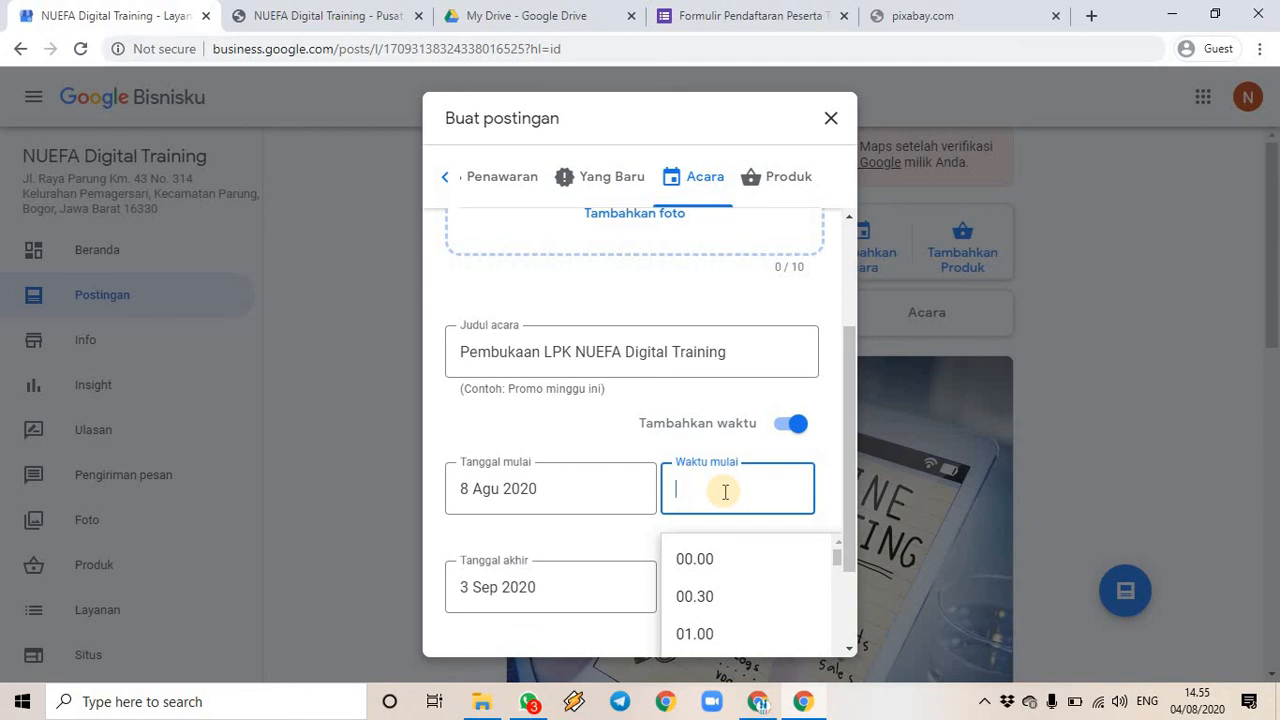
type("09")
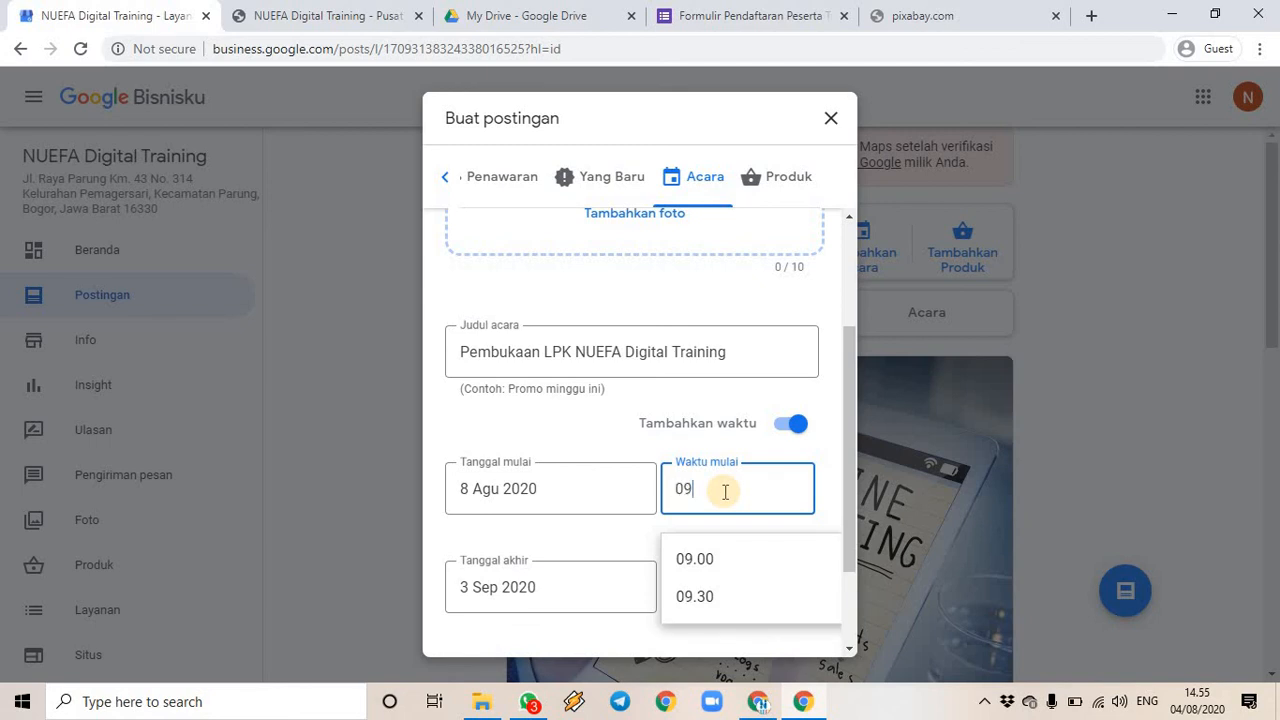
left_click(734, 559)
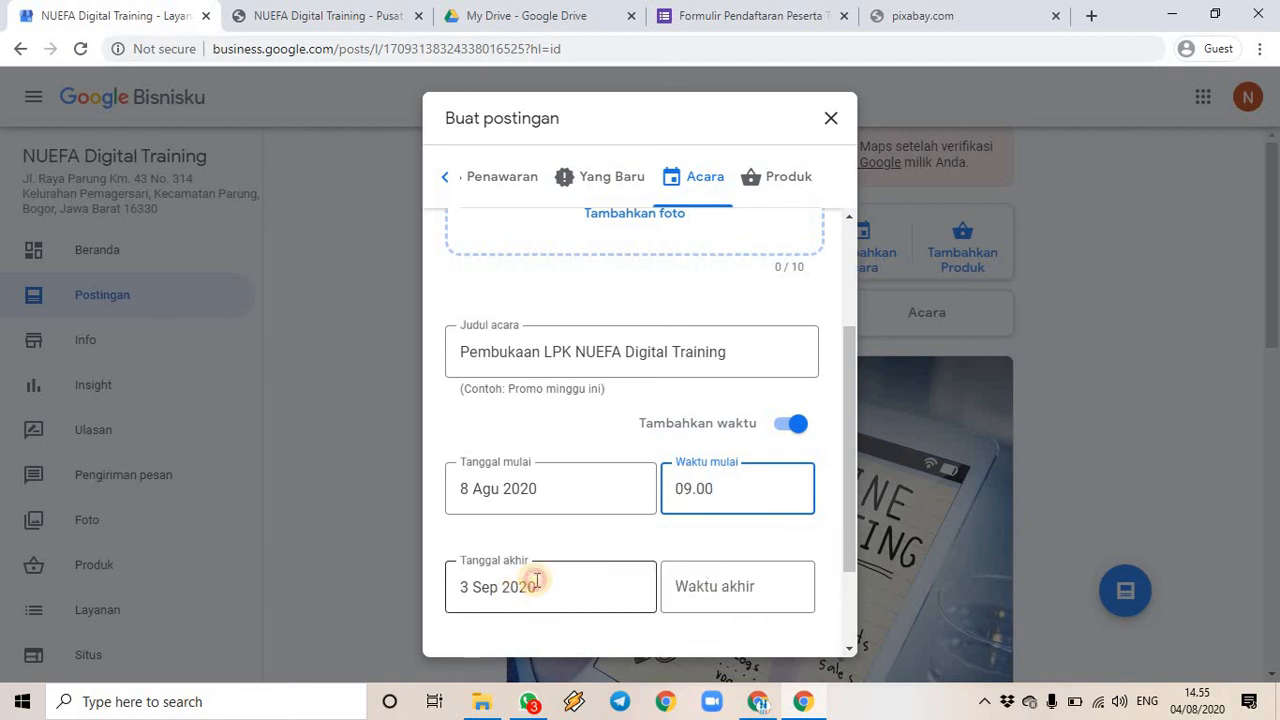
- Set the event end to 8 Agu 2020 at 12.00
left_click(537, 580)
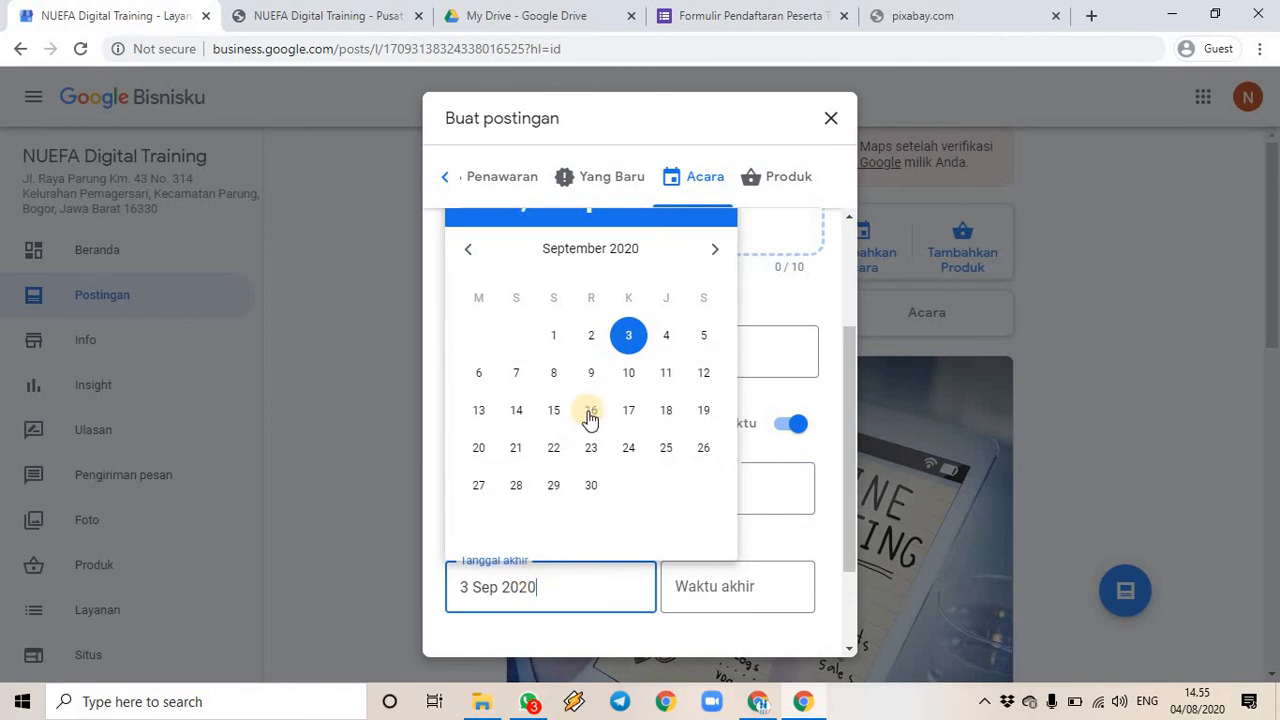
left_click(466, 256)
left_click(704, 377)
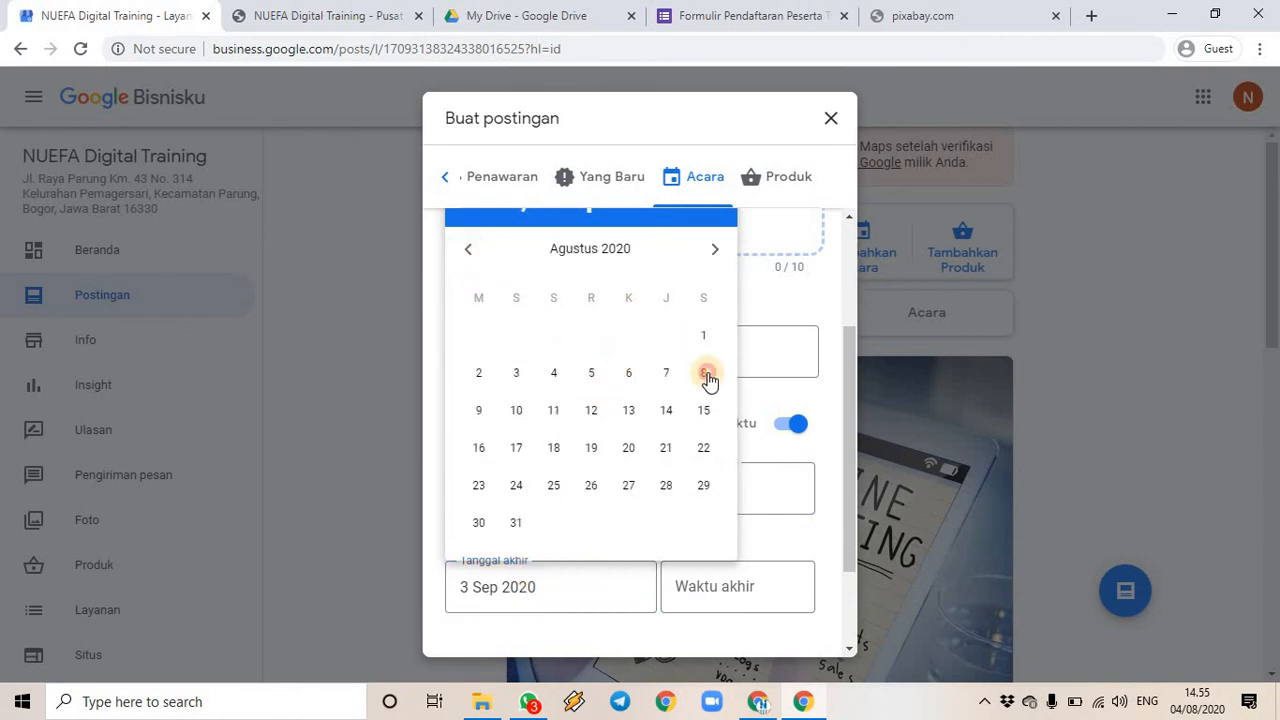
left_click(719, 582)
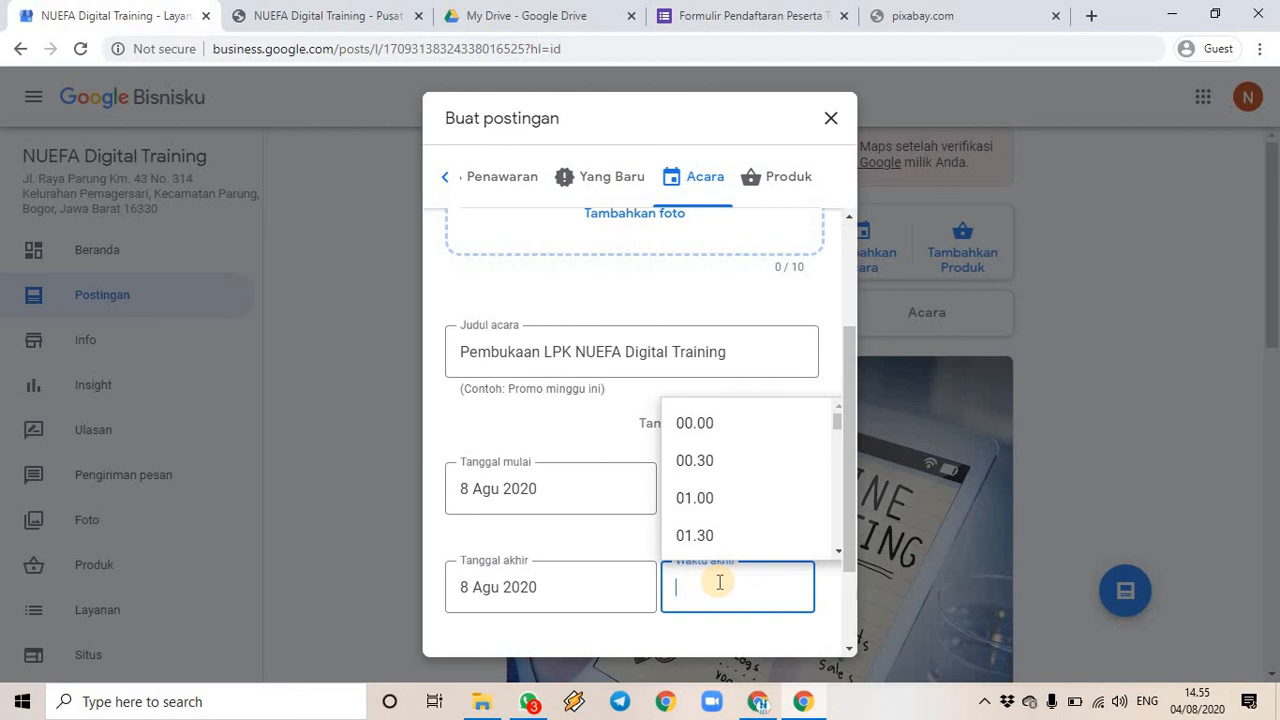
type("12")
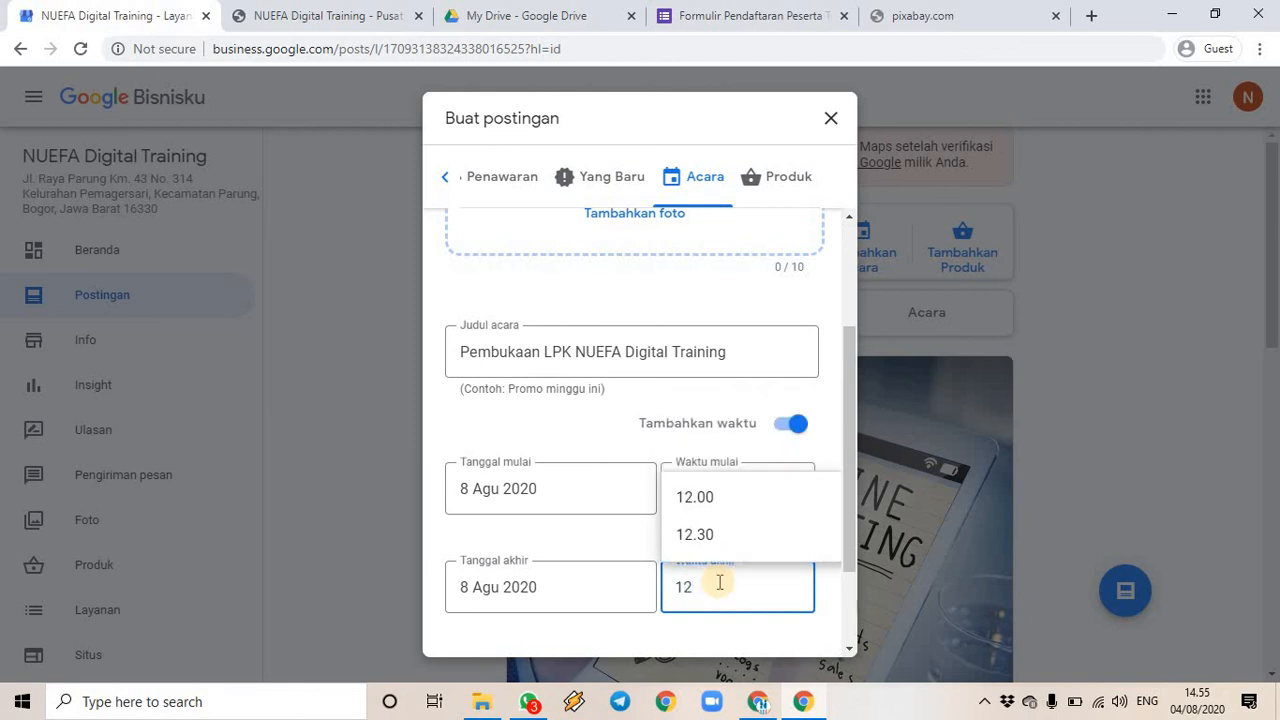
left_click(726, 500)
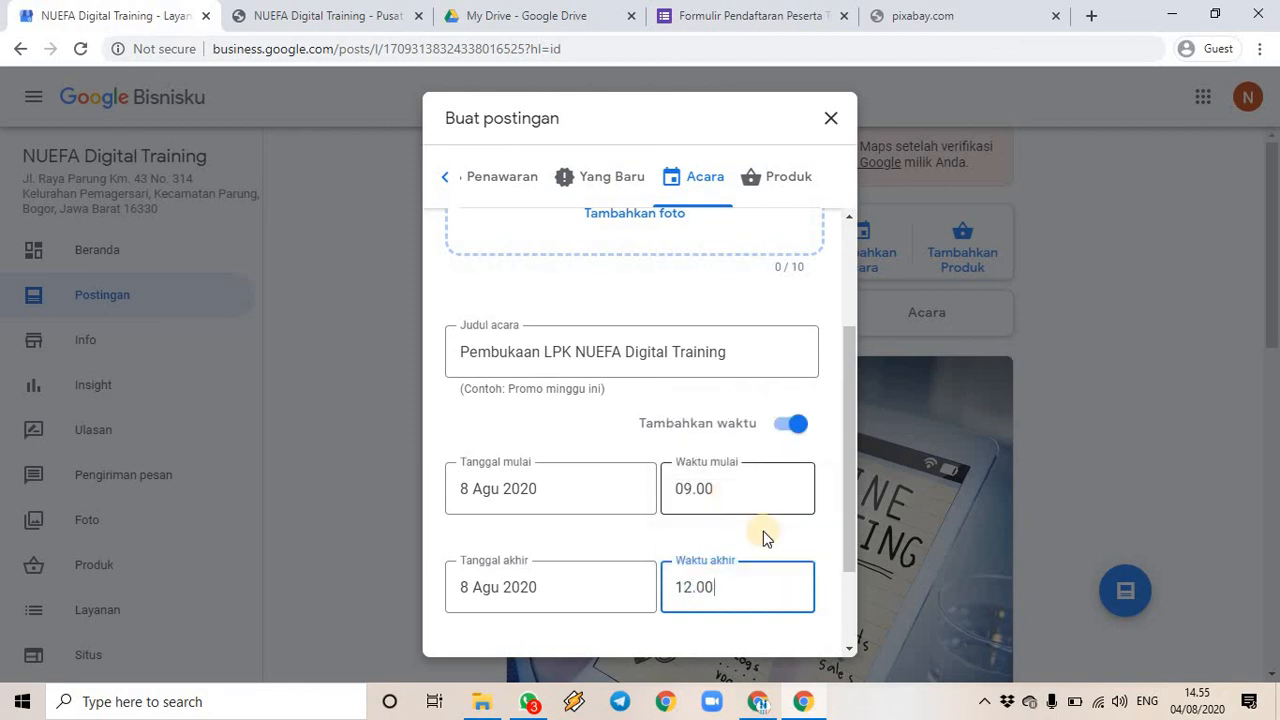
left_click(838, 550)
- Bring up the post's photo picker alongside the Pexels Digital photo folder
scroll(850, 552, "down", 2)
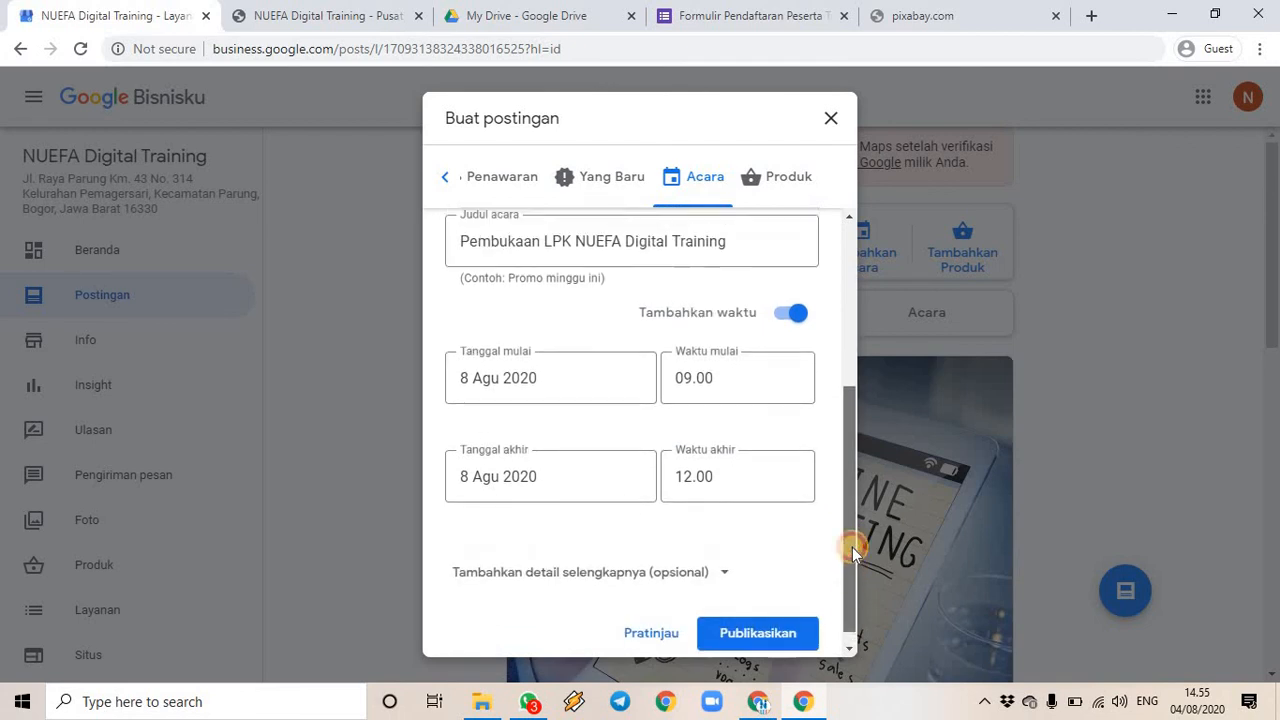
left_click_drag(852, 552, 851, 389)
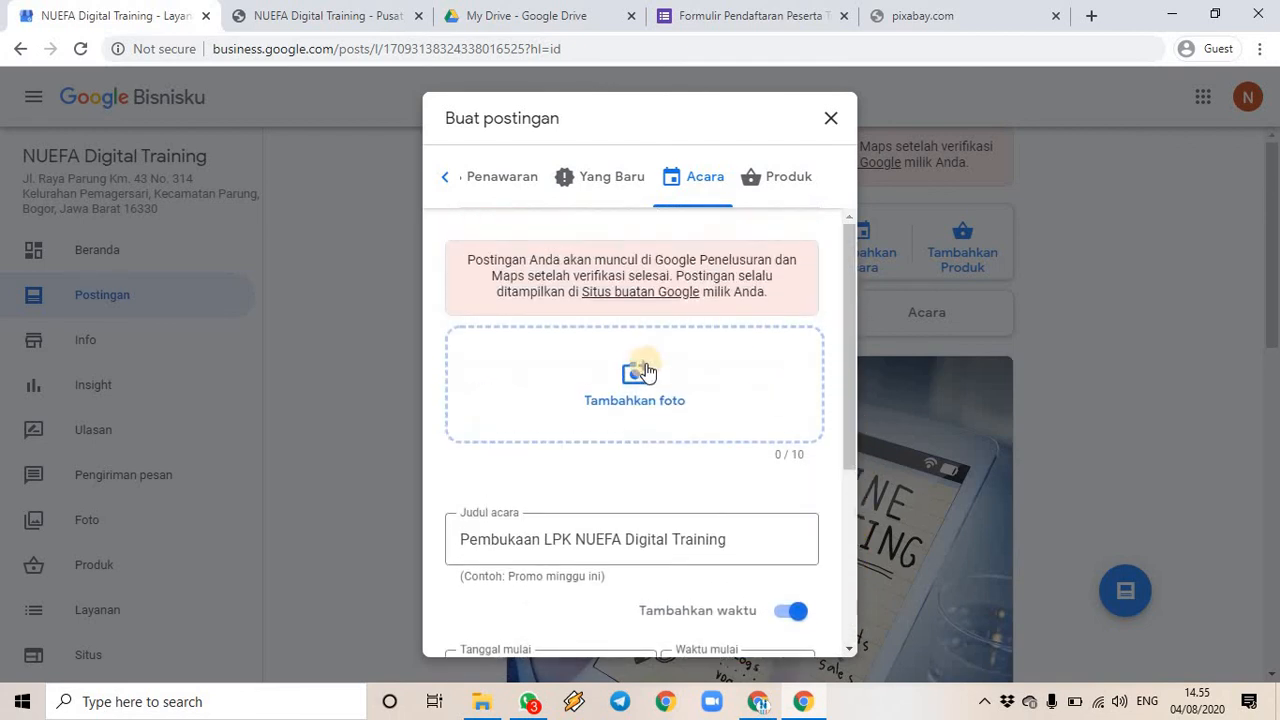
left_click(657, 384)
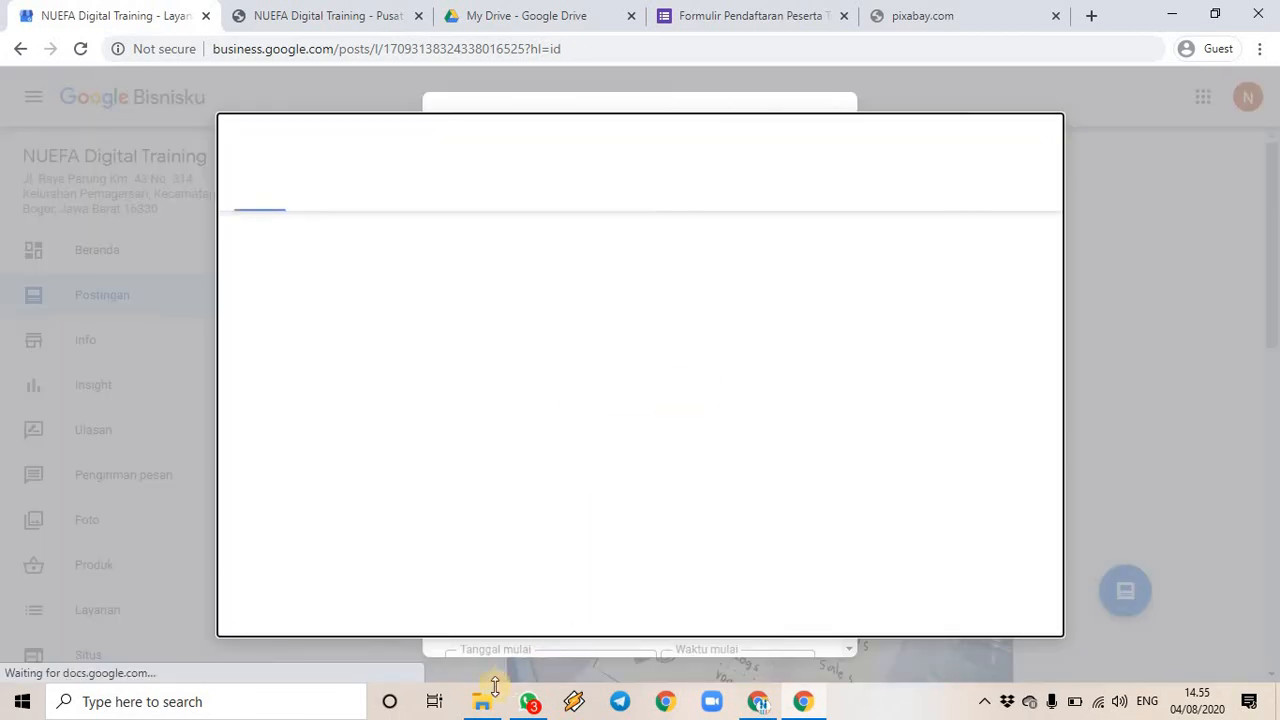
left_click(484, 699)
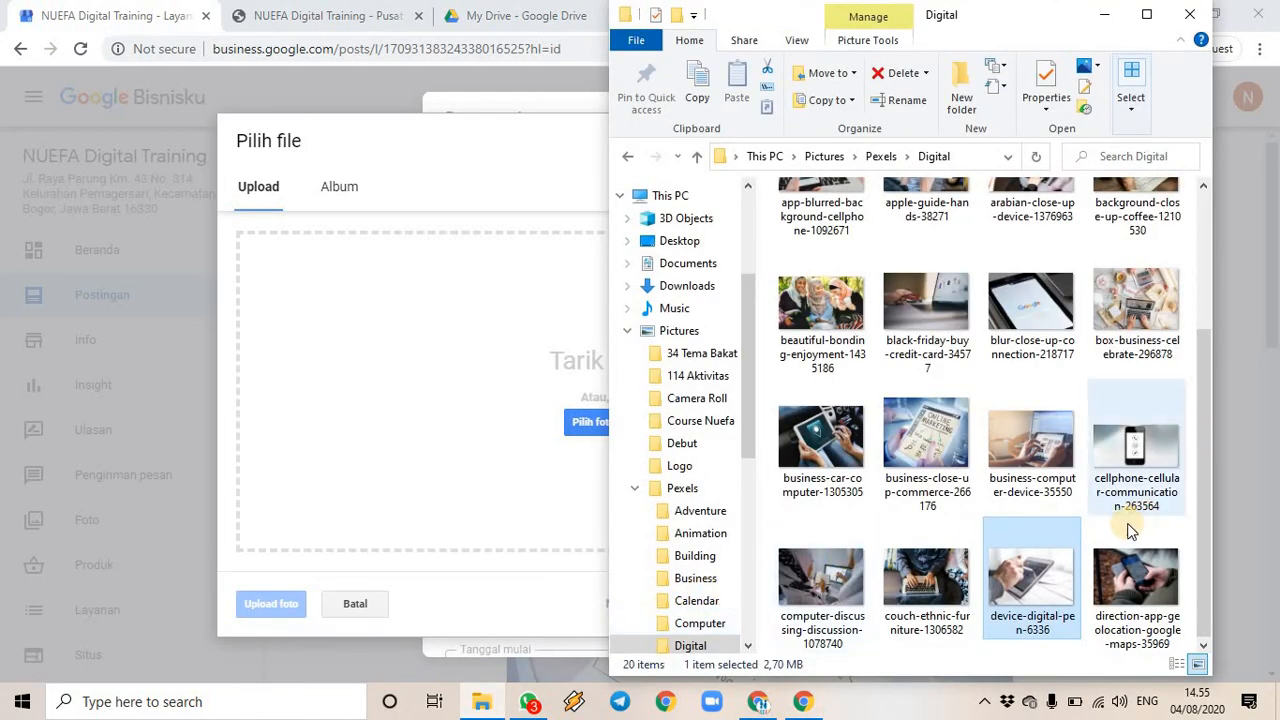
- Drag box-business-celebrate-296878 from the Pexels\Digital folder into the post's photo picker
scroll(1026, 389, "up", 2)
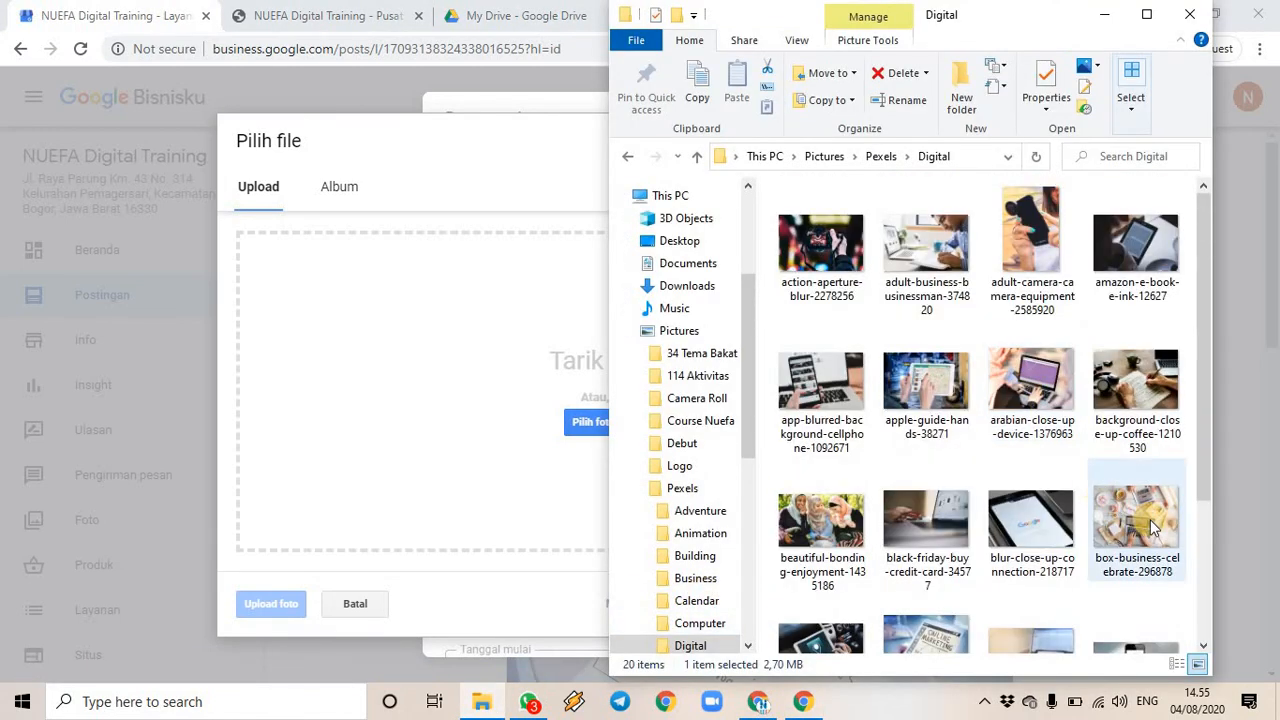
left_click_drag(784, 475, 430, 420)
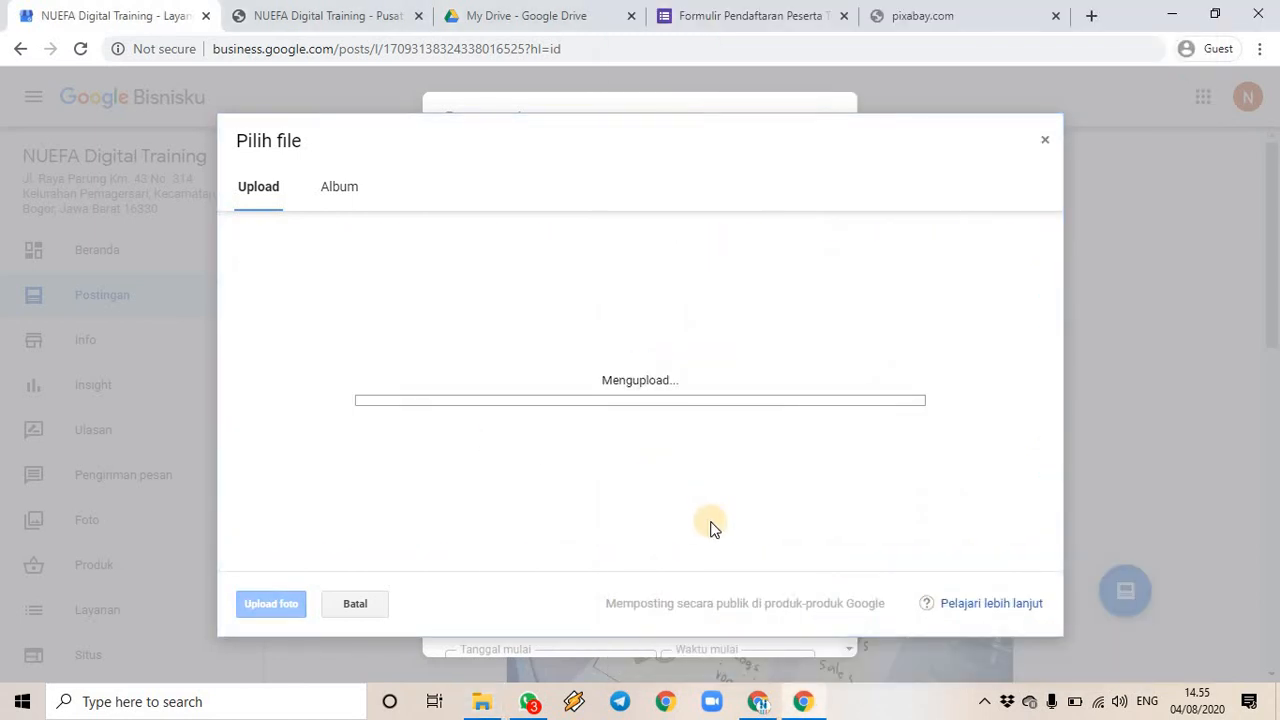
- Close the unreachable pixabay tab and try loading pexels.com, then google.com, in a new tab
left_click(958, 21)
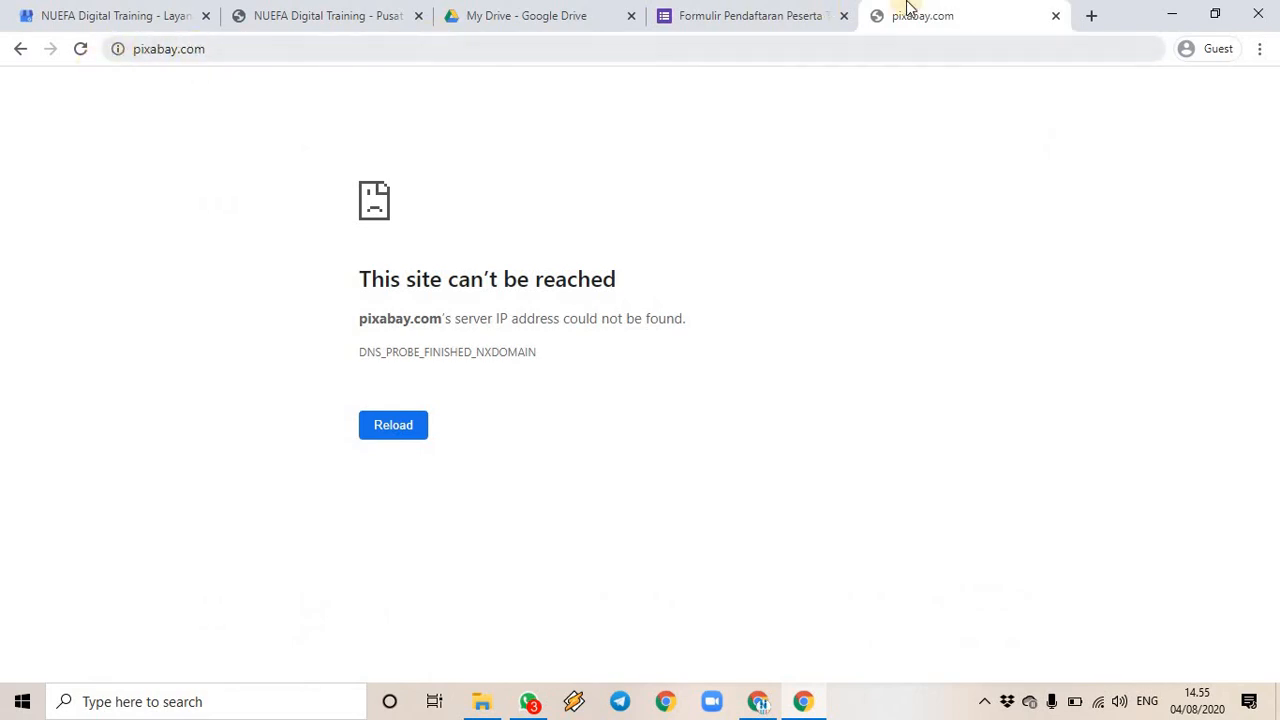
left_click(1056, 16)
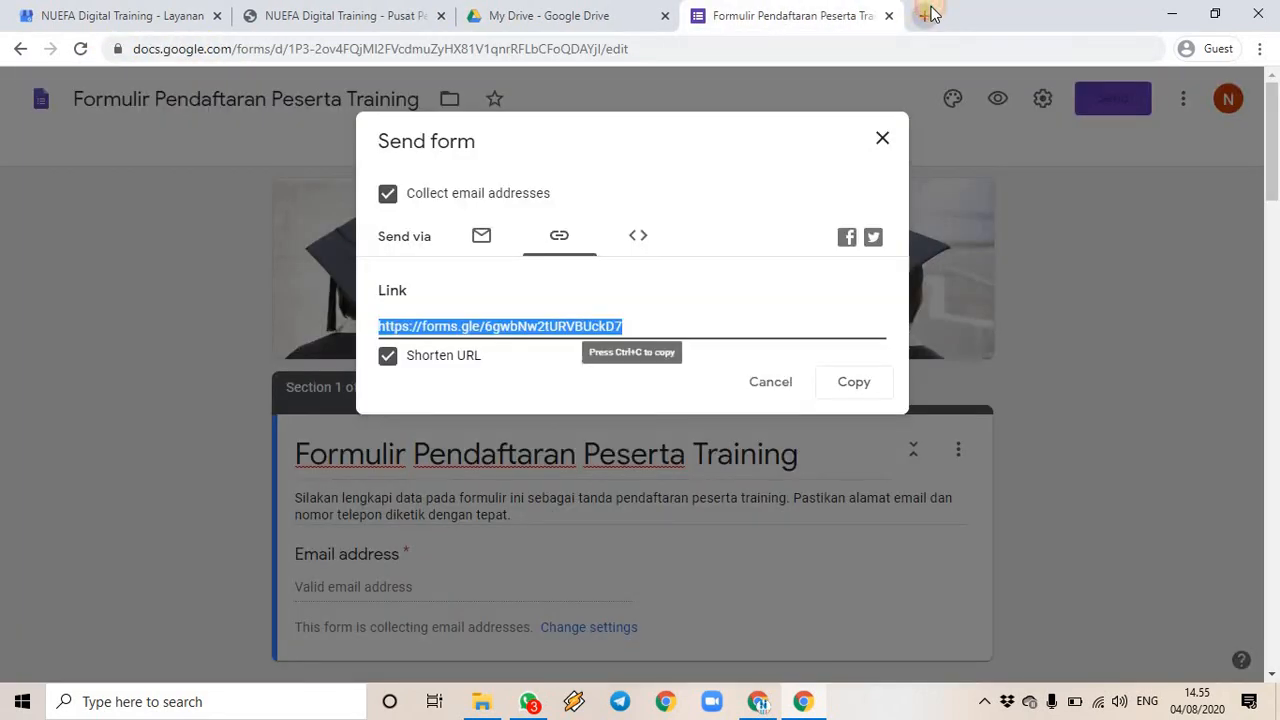
left_click(930, 15)
type("p")
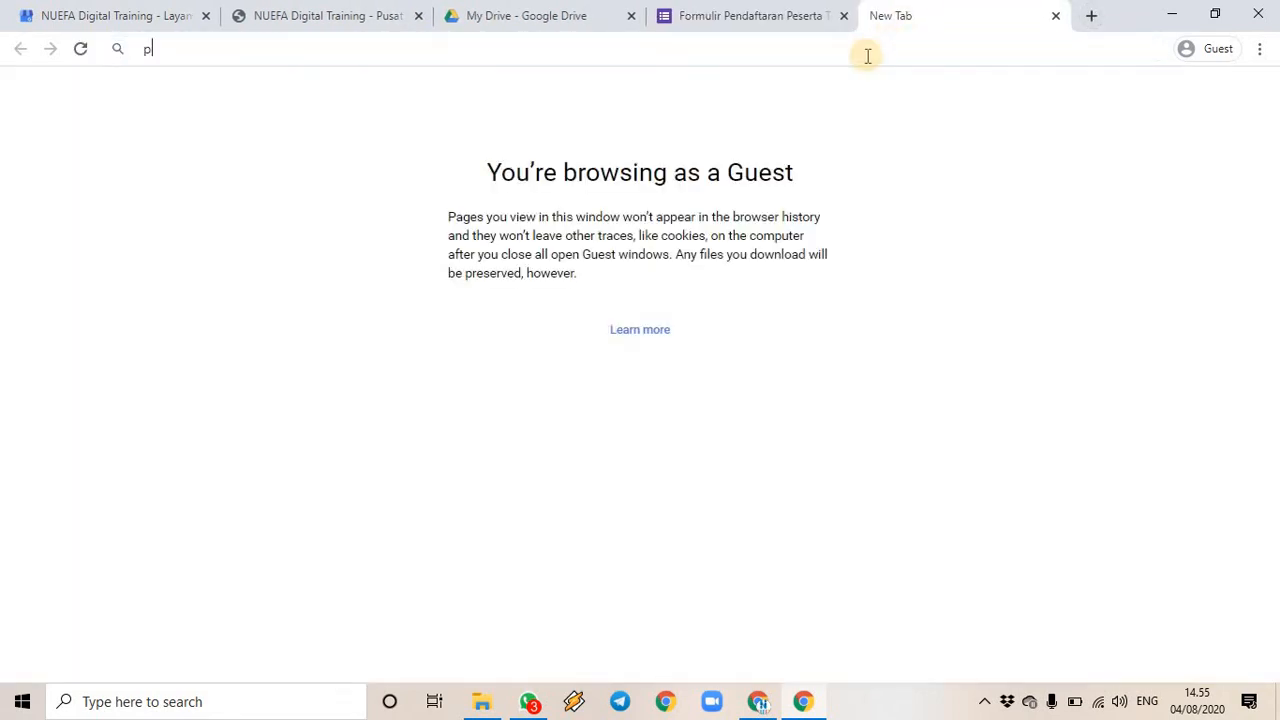
type("exels.com")
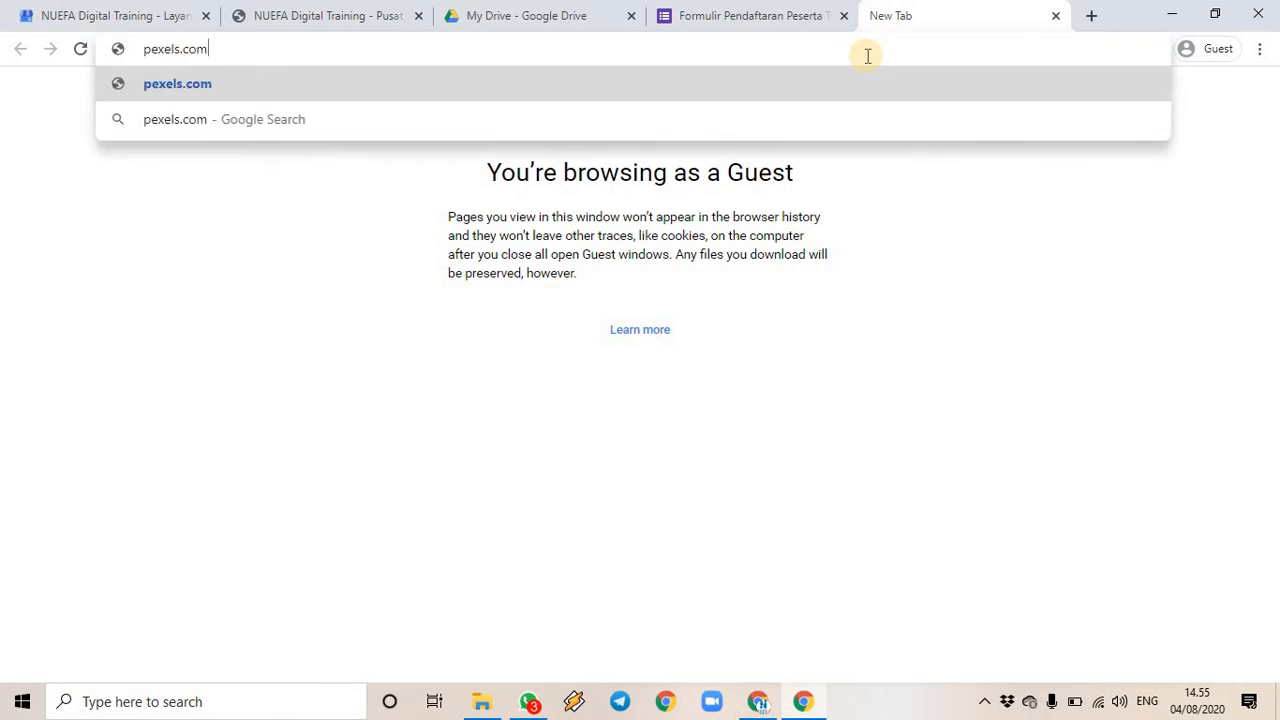
key("Return")
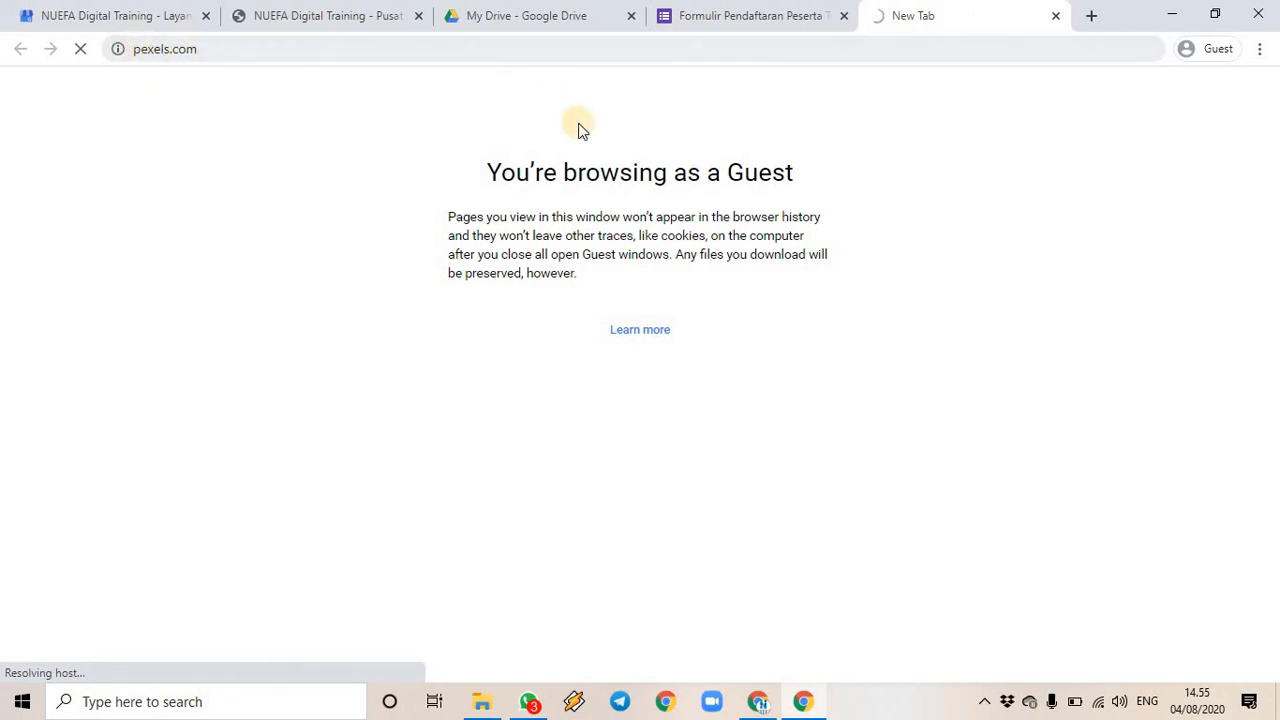
left_click(220, 47)
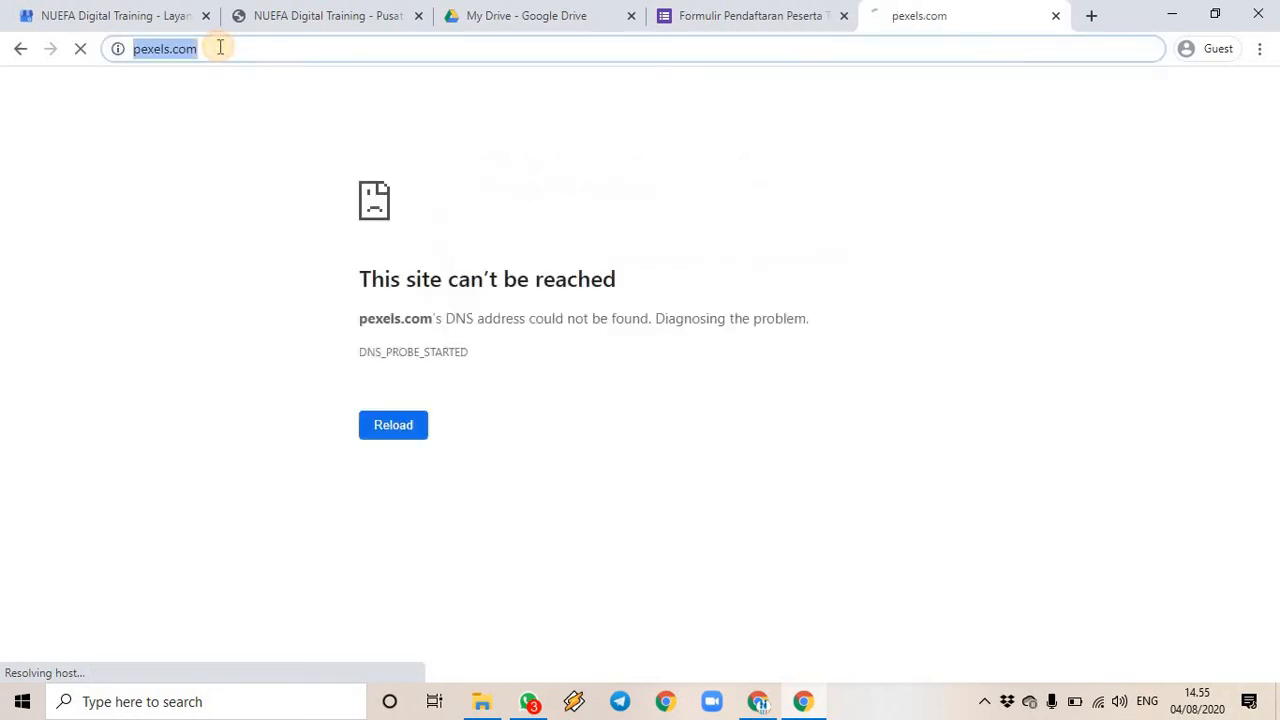
type("google.com")
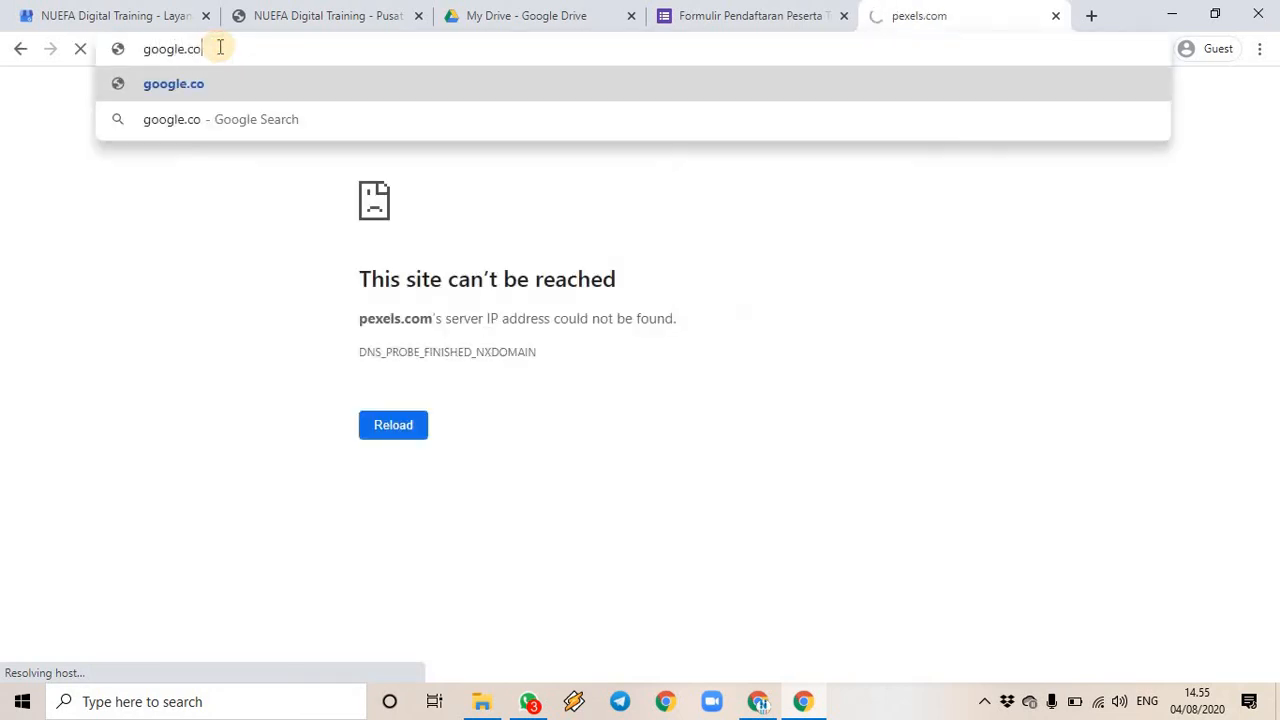
key("Return")
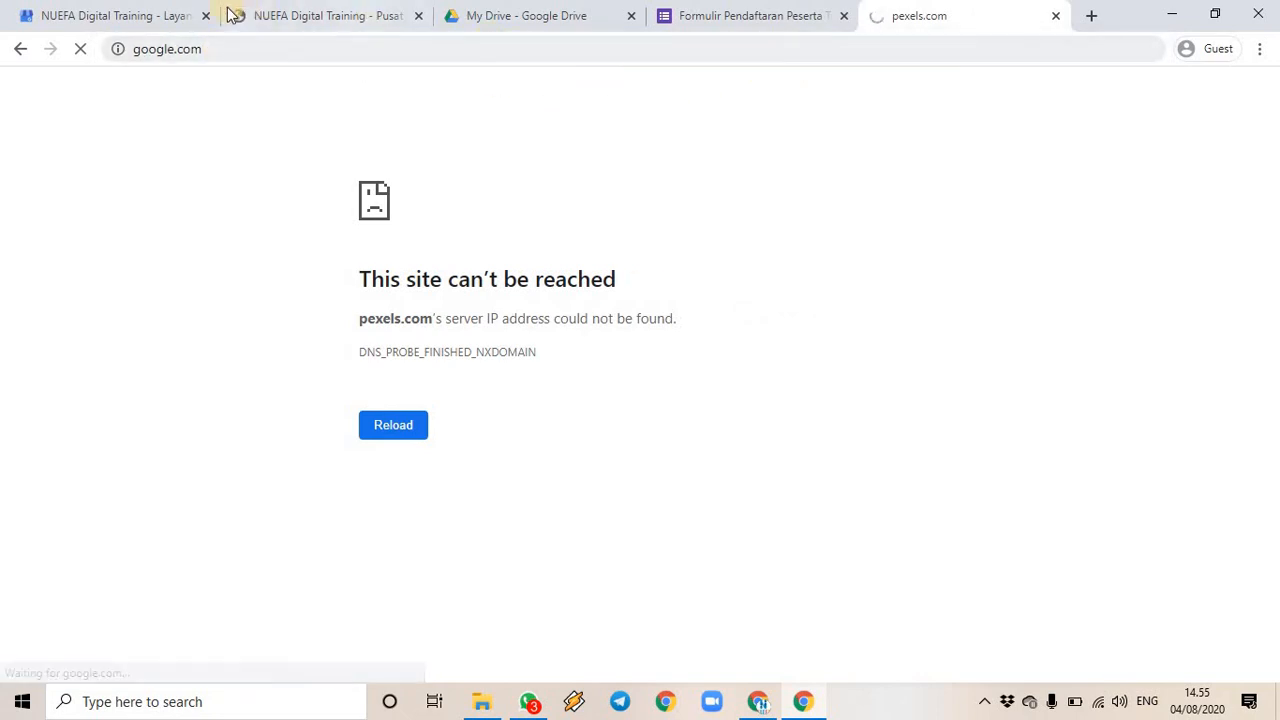
- Back on the Google Bisnisku tab, publish the event post once its photo has uploaded
left_click(123, 16)
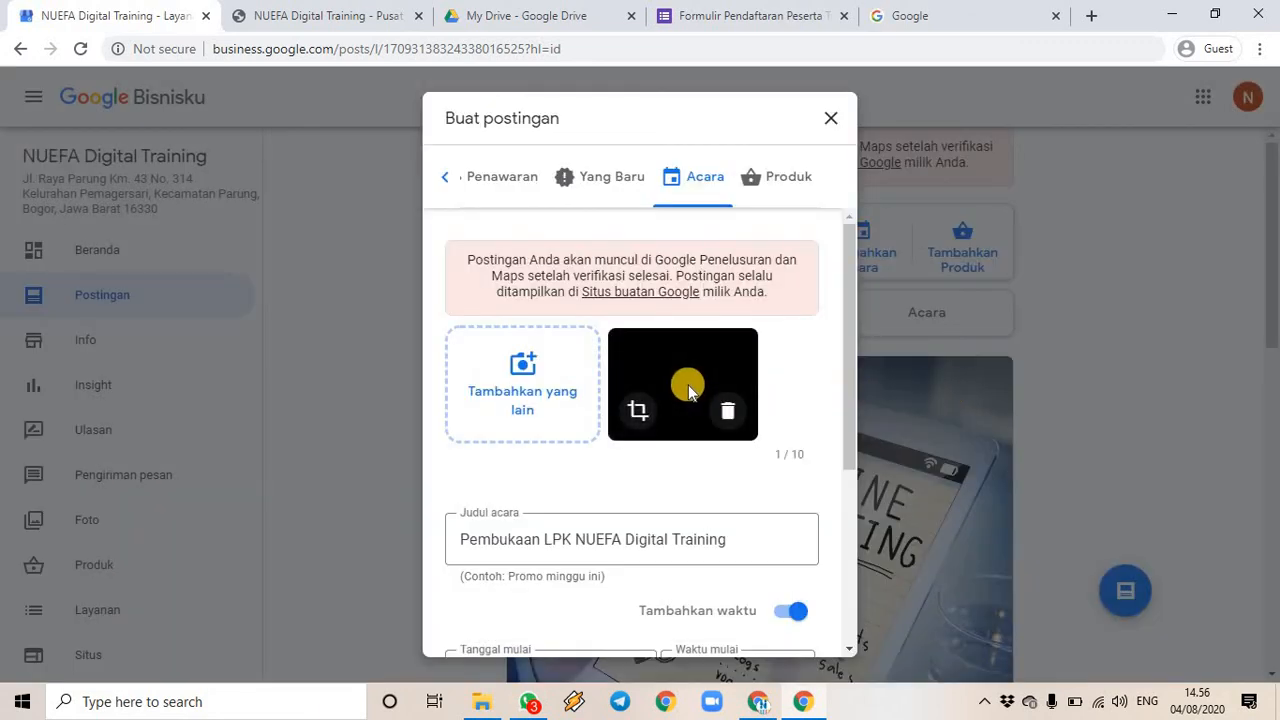
scroll(735, 430, "down", 3)
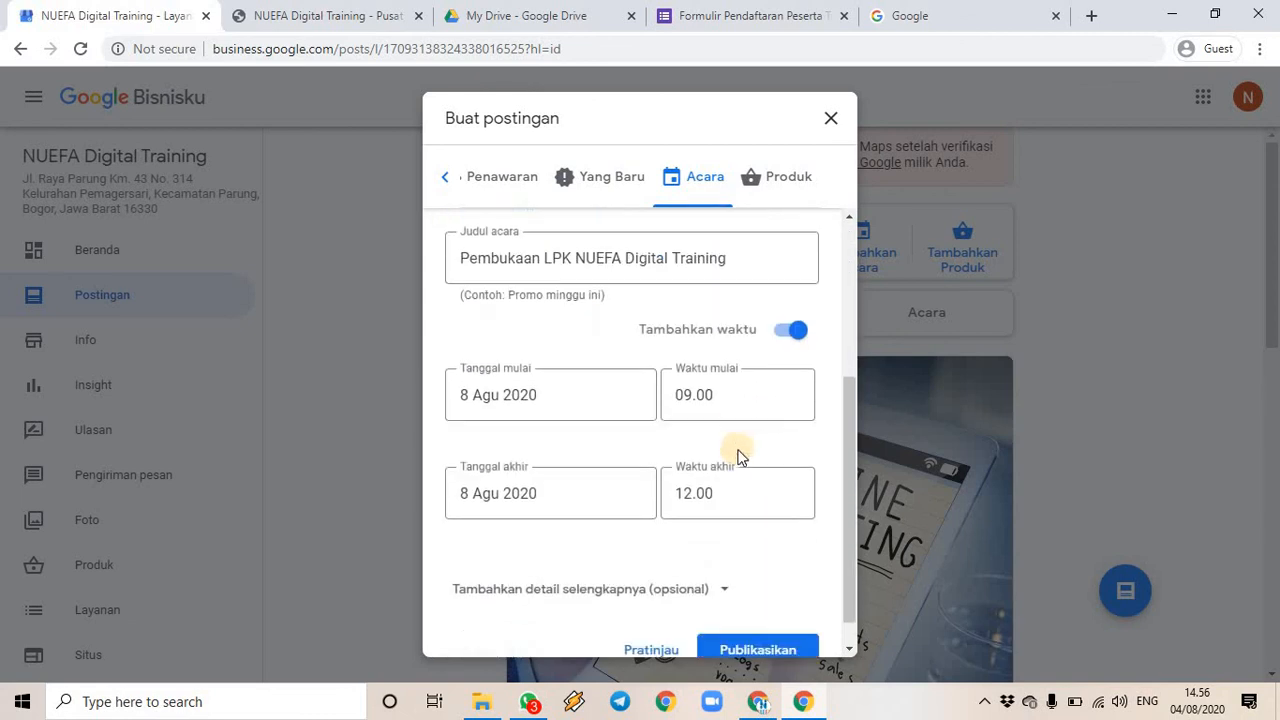
left_click(757, 617)
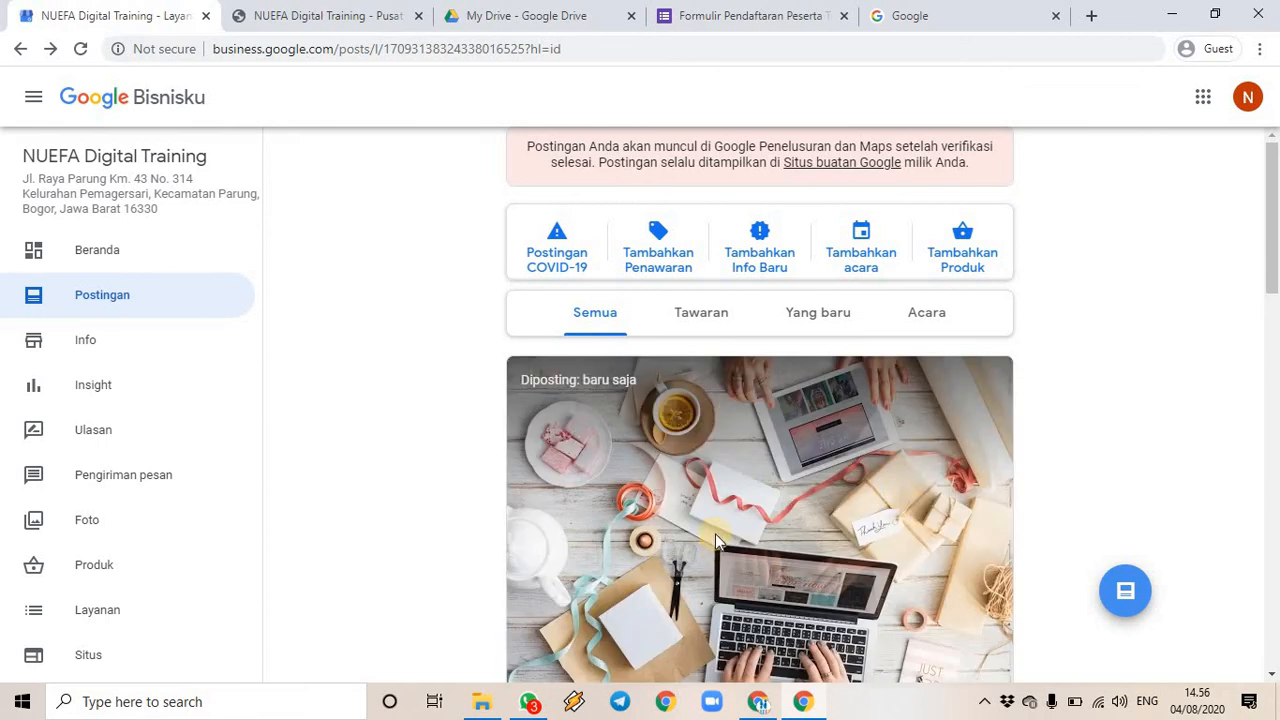
- Reload the live site and scroll to its news cards to confirm the new Pembukaan LPK event post
left_click(340, 20)
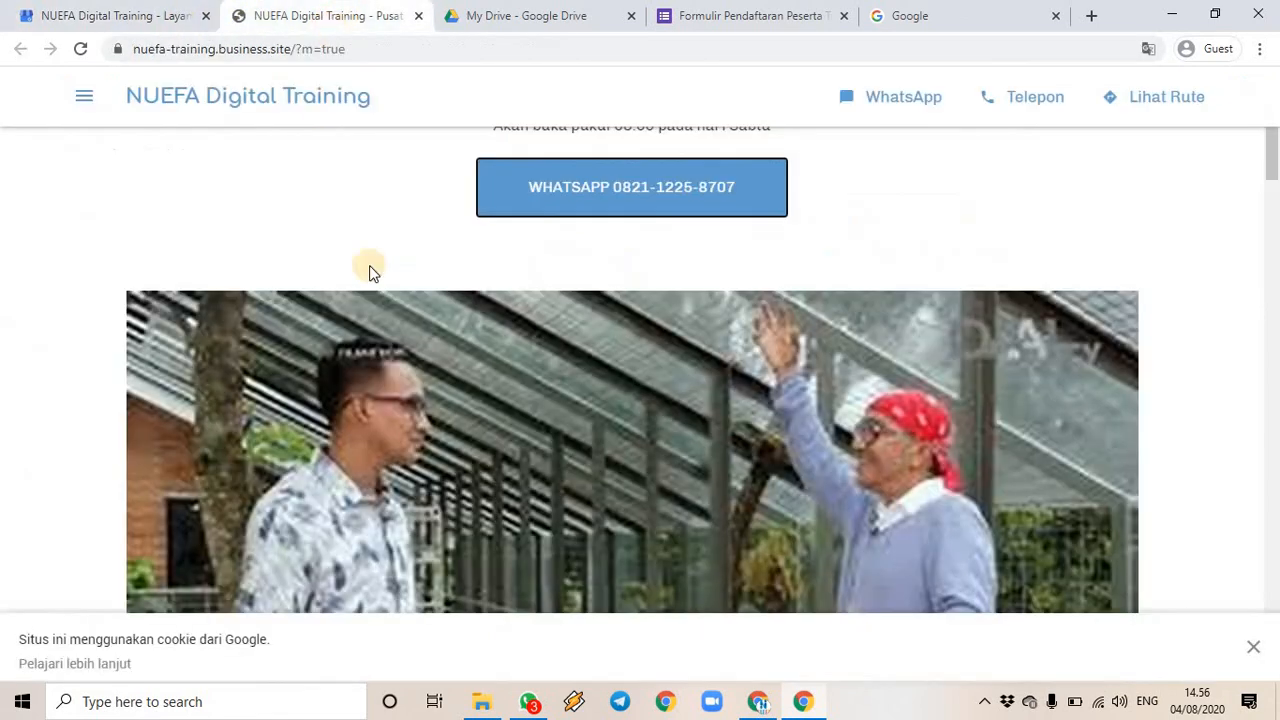
left_click(82, 50)
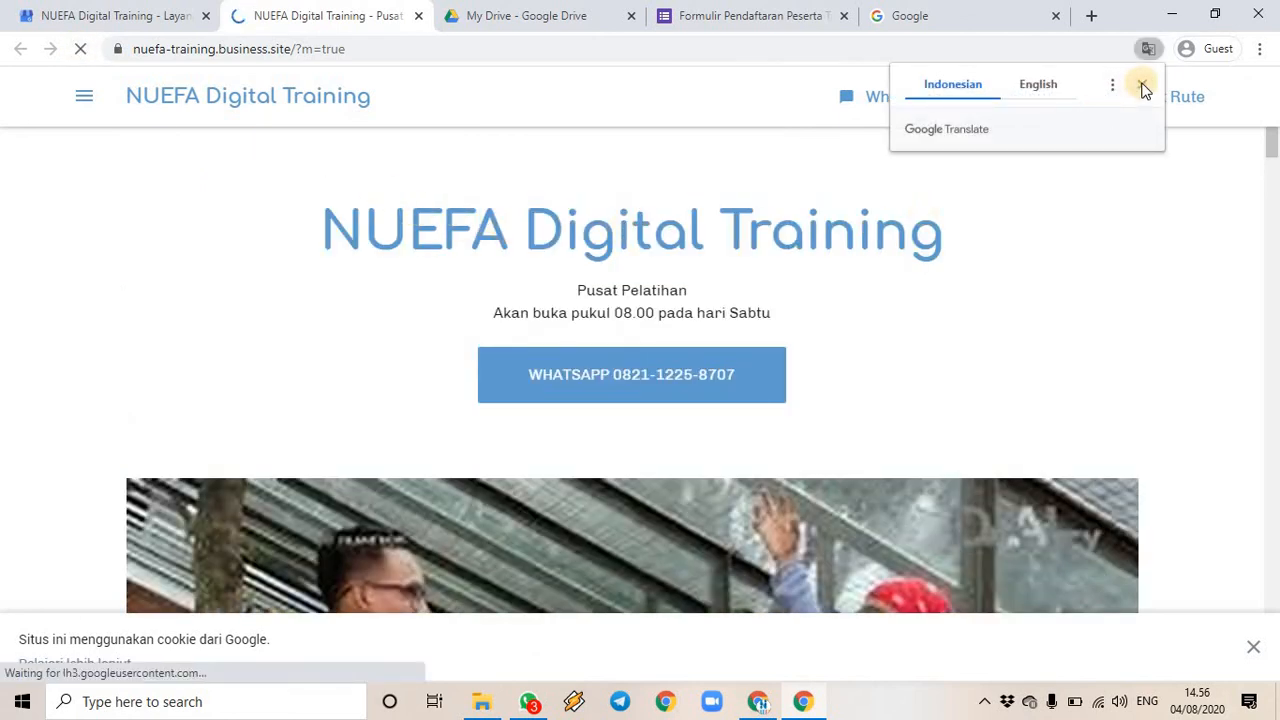
left_click(1142, 84)
scroll(908, 282, "down", 8)
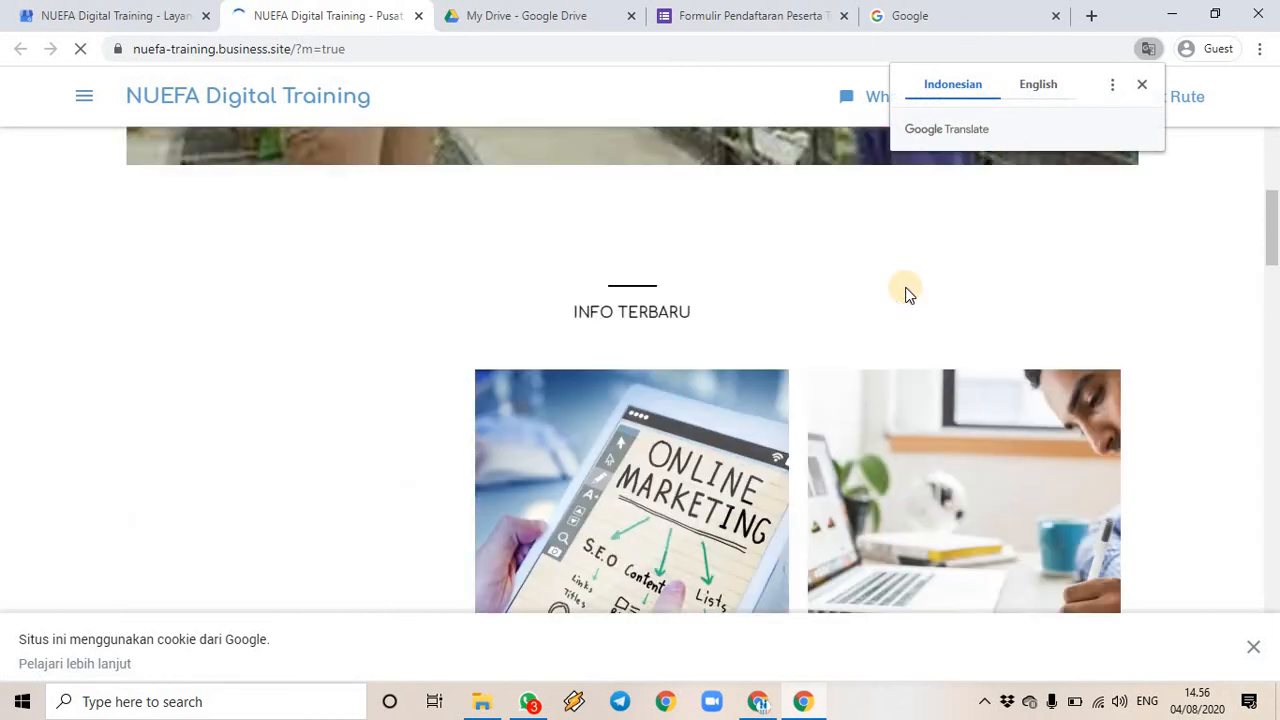
scroll(905, 290, "down", 4)
scroll(338, 358, "up", 2)
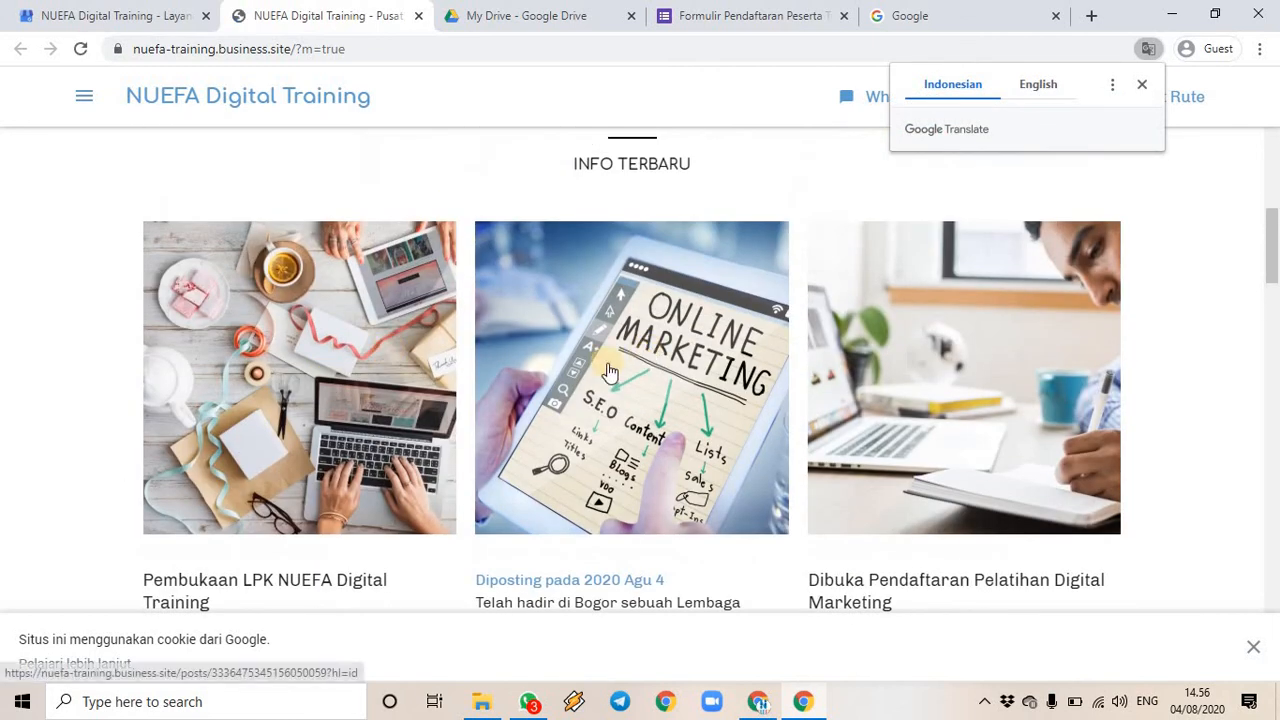
scroll(937, 380, "up", 3)
scroll(937, 380, "down", 3)
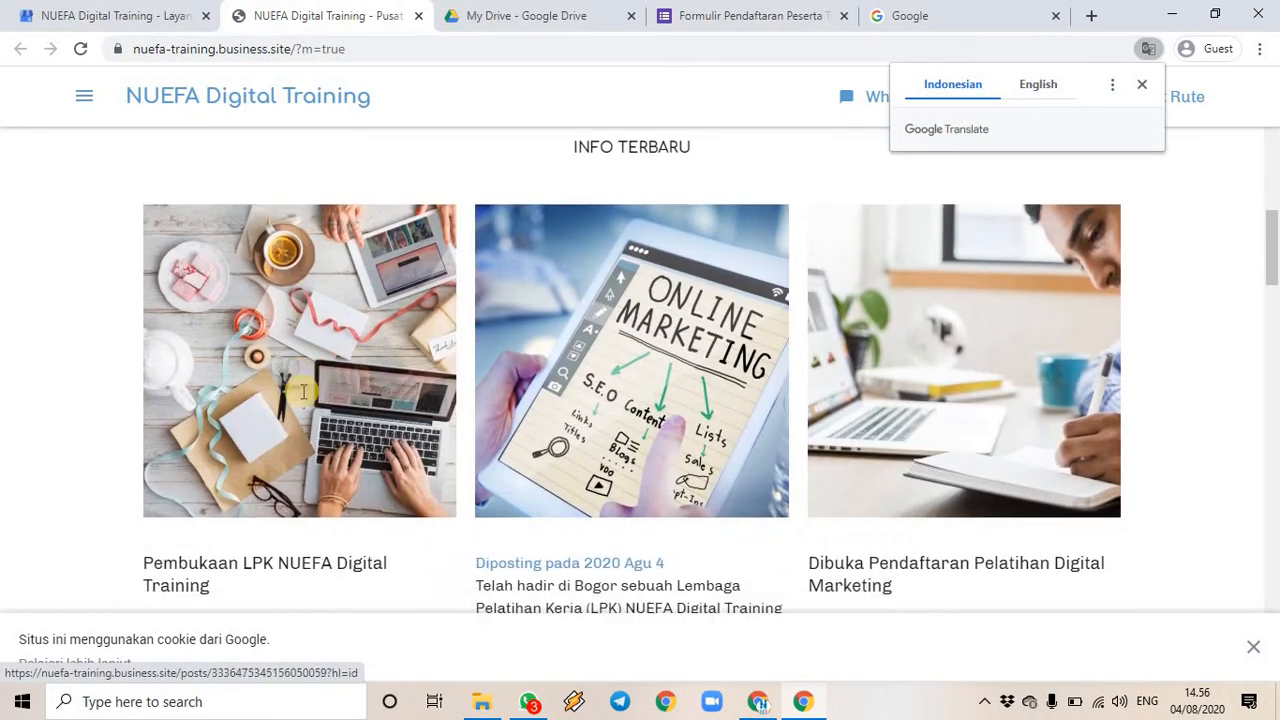
scroll(303, 391, "down", 2)
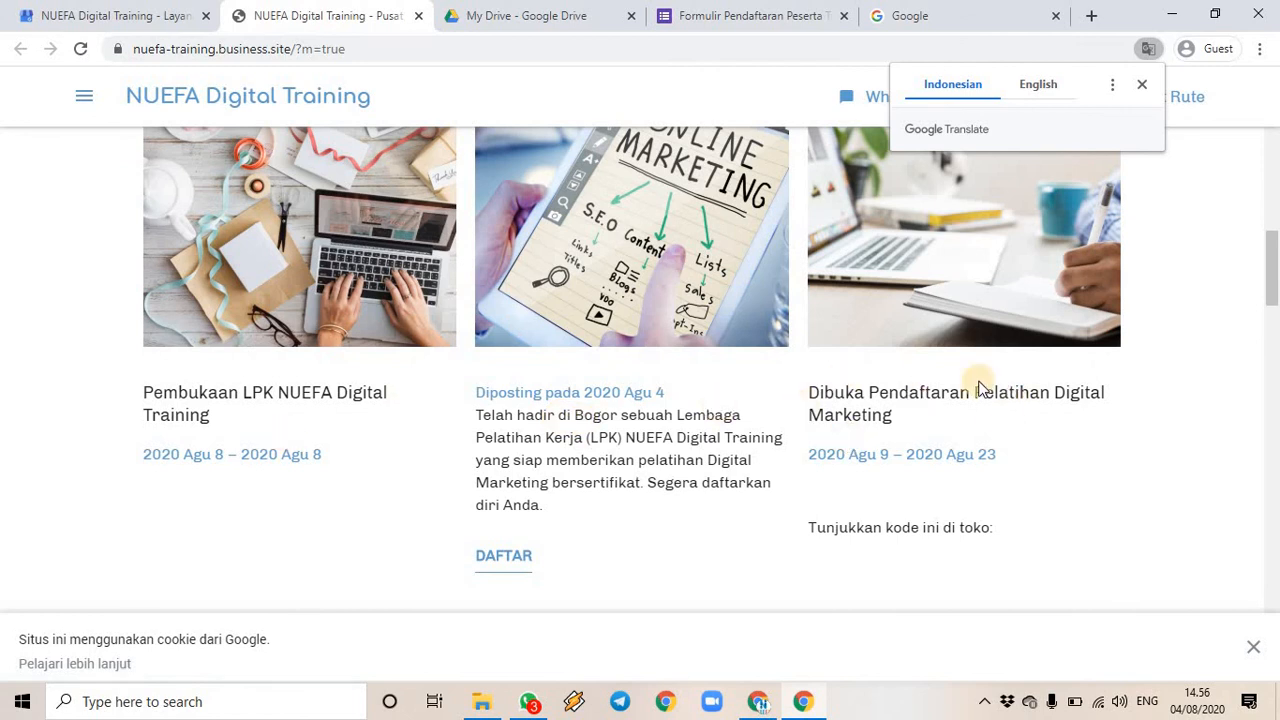
scroll(580, 343, "down", 4)
scroll(543, 357, "down", 3)
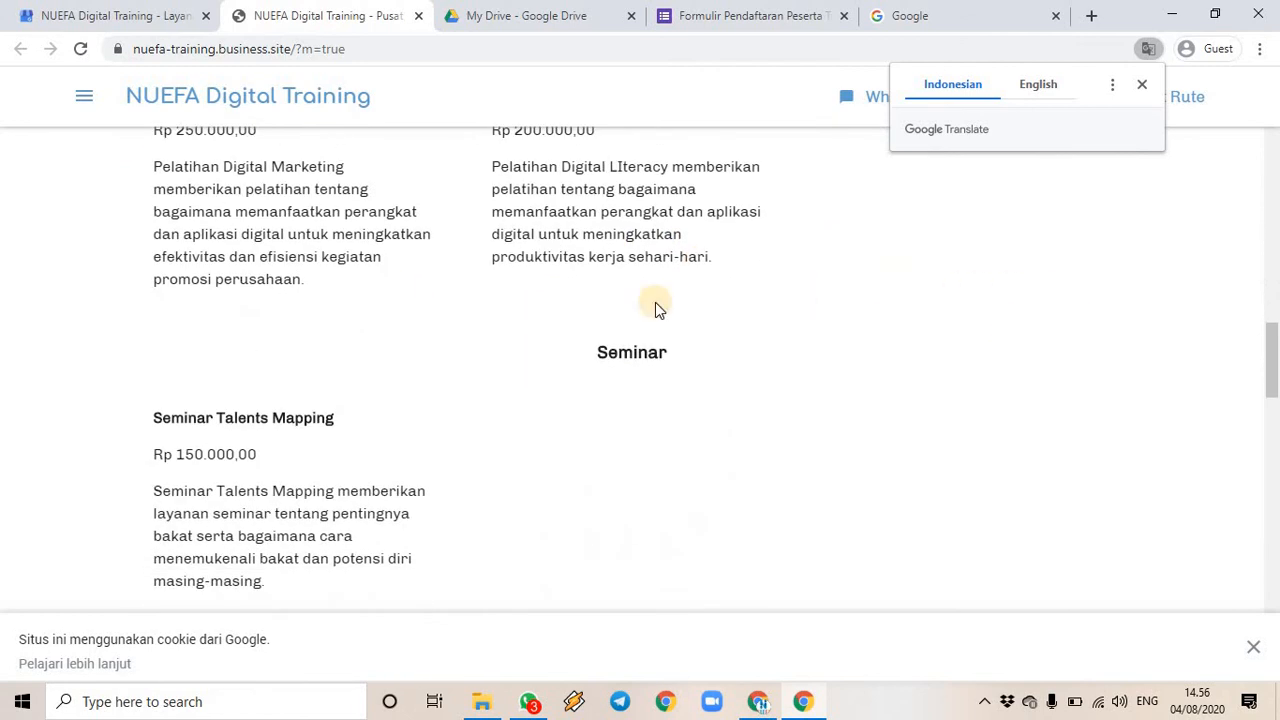
scroll(655, 302, "up", 7)
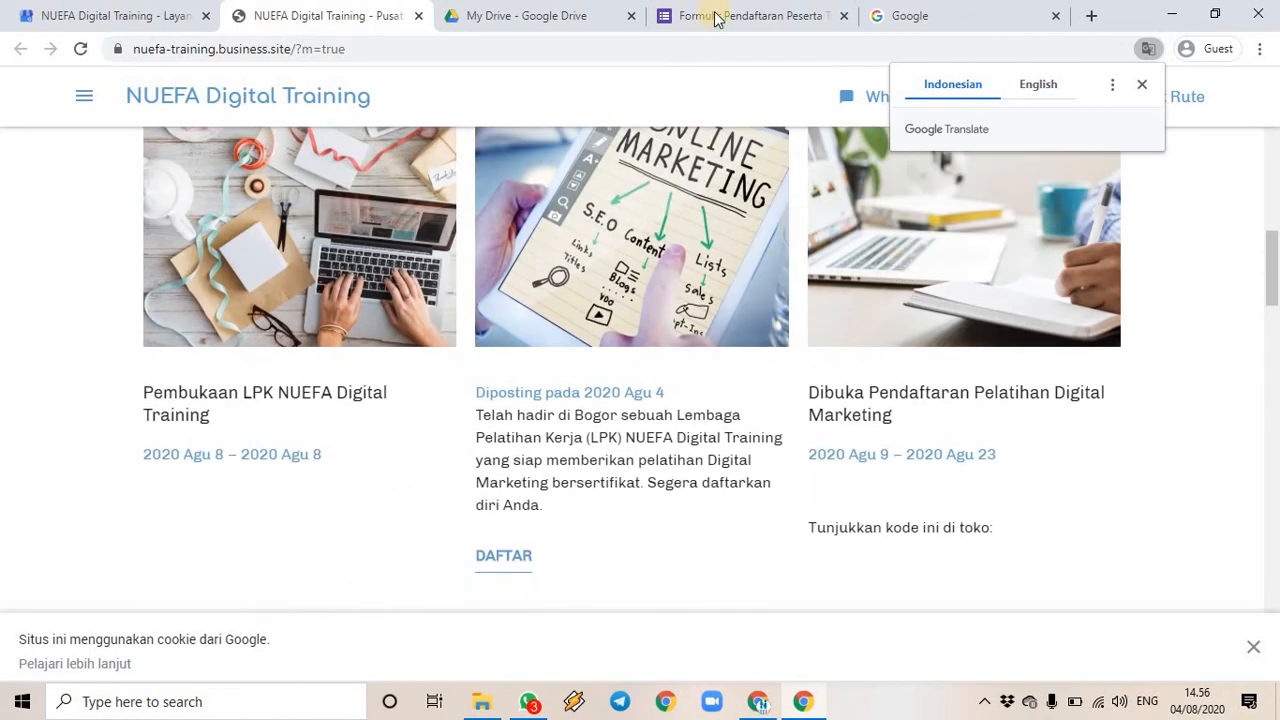
left_click(943, 12)
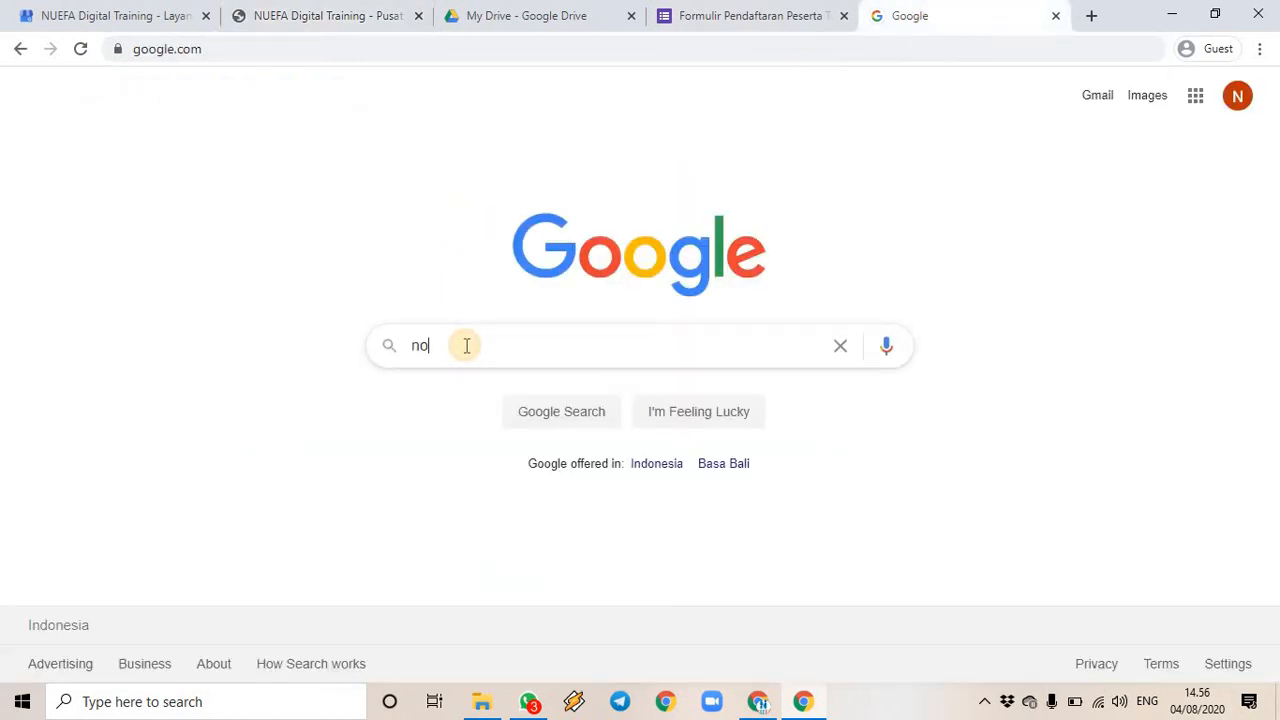
- Search Google for pexels.com and open the Pexels site
type("no")
key("BackSpace")
key("BackSpace")
type("pexel")
key("BackSpace")
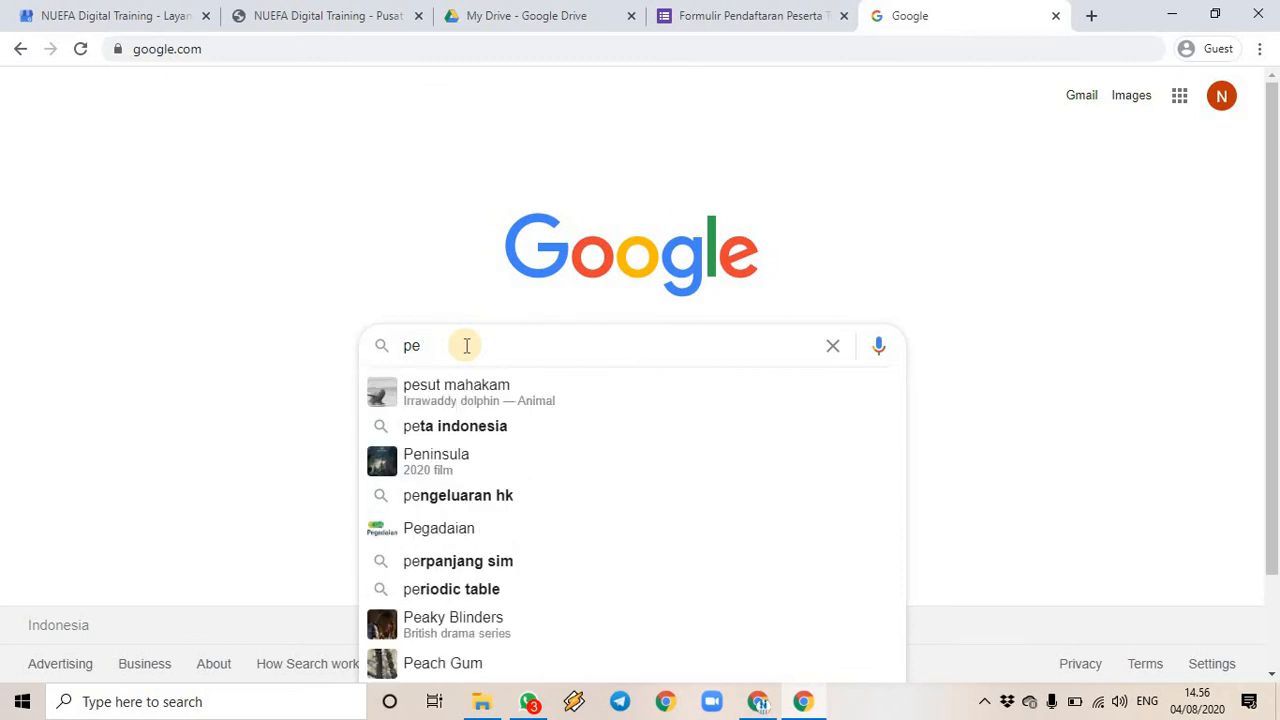
type("xels")
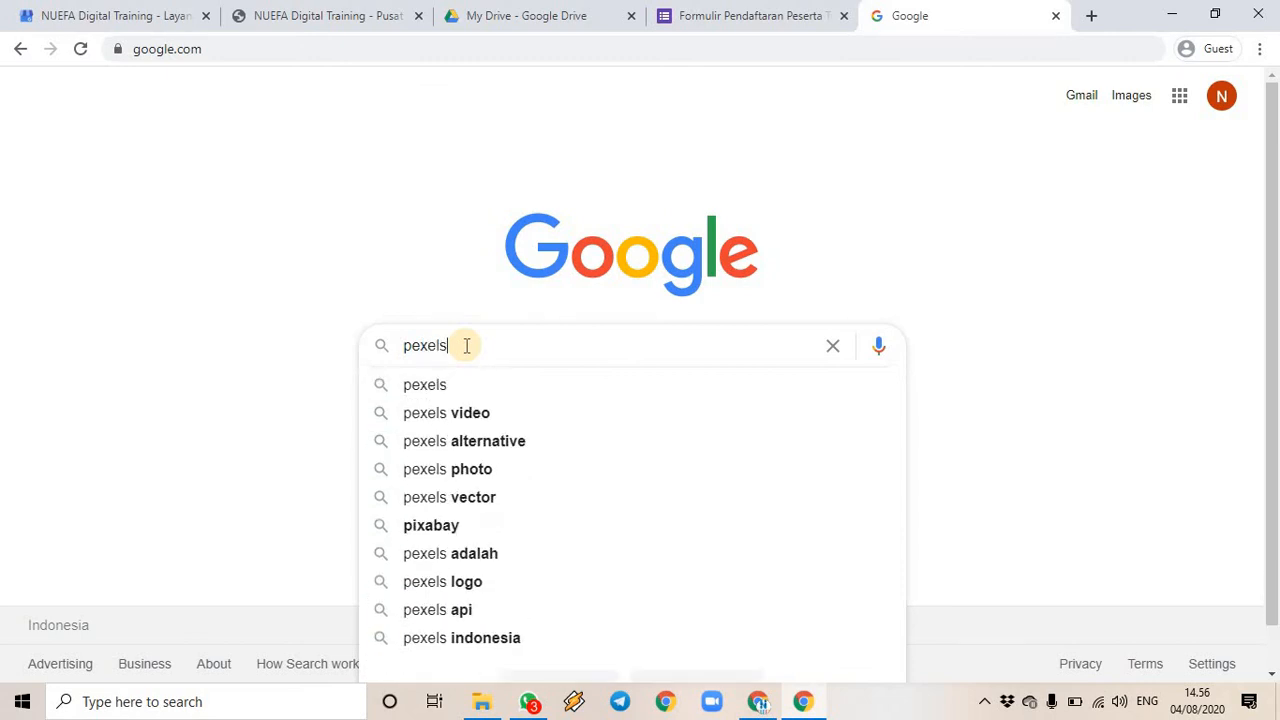
type(".com")
key("Return")
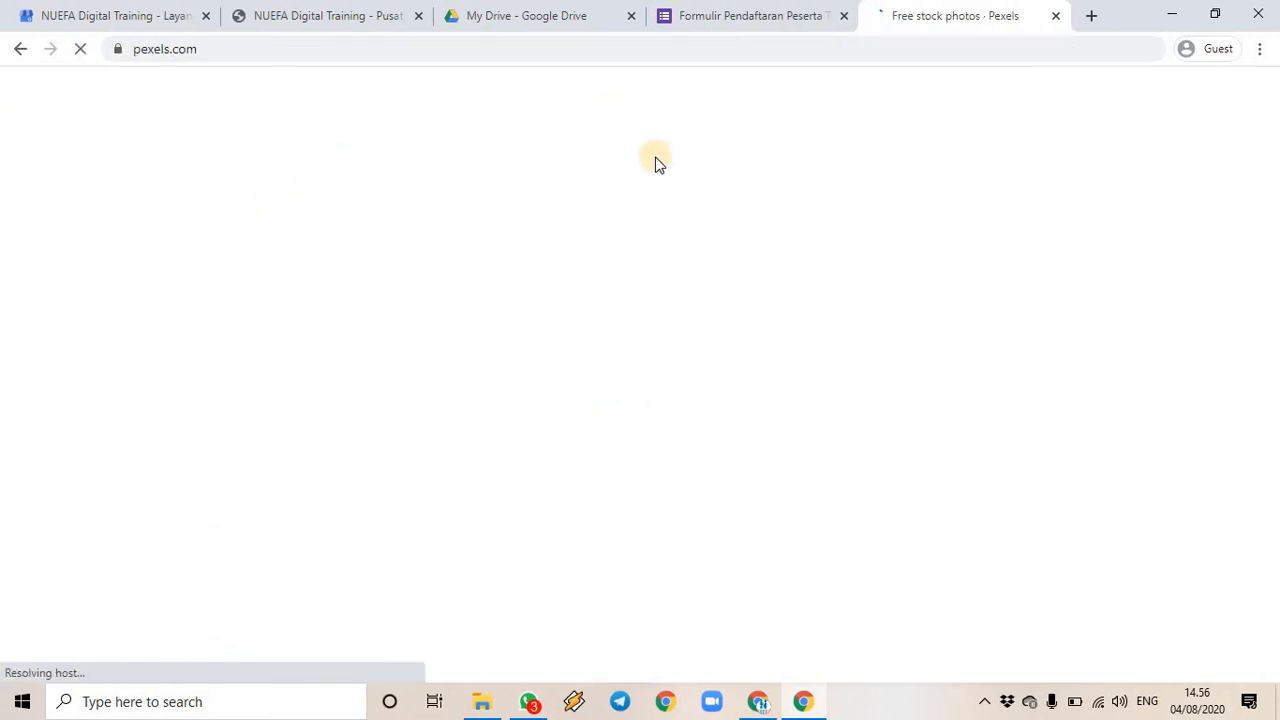
scroll(488, 299, "down", 2)
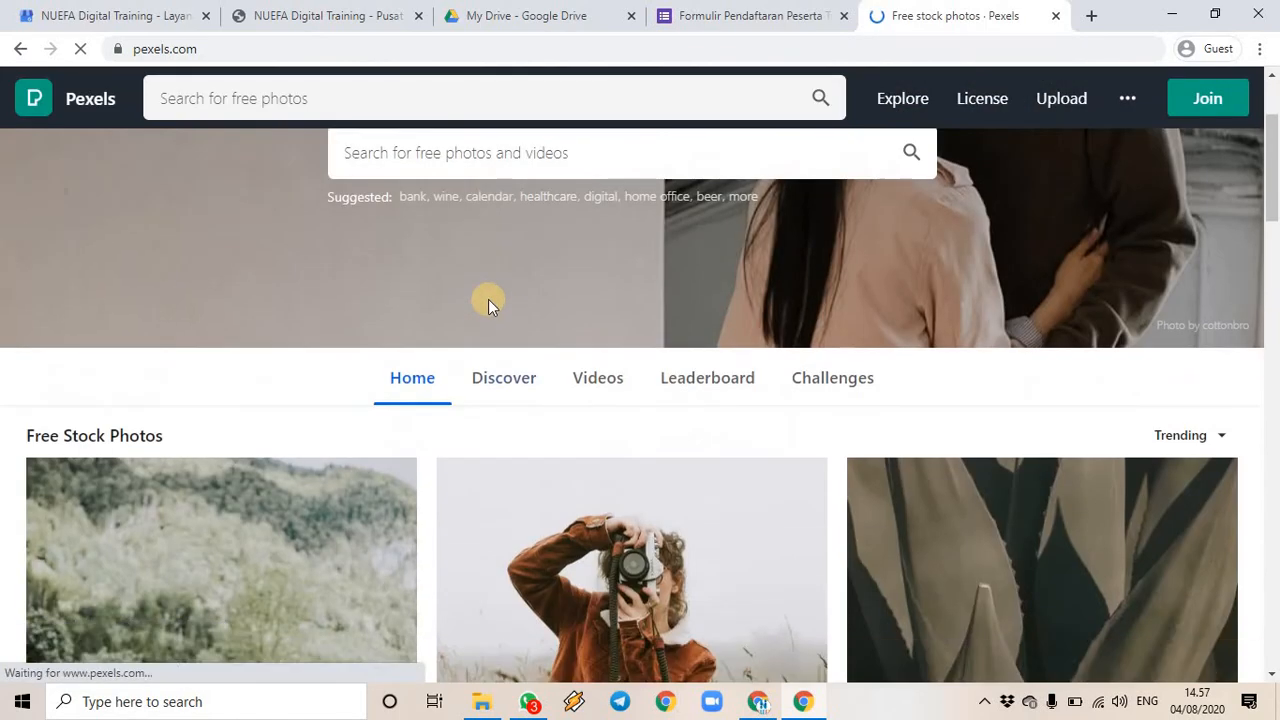
scroll(491, 250, "up", 1)
- Search Pexels for 'digital marketing' and browse through the photo results
left_click(496, 250)
type("d")
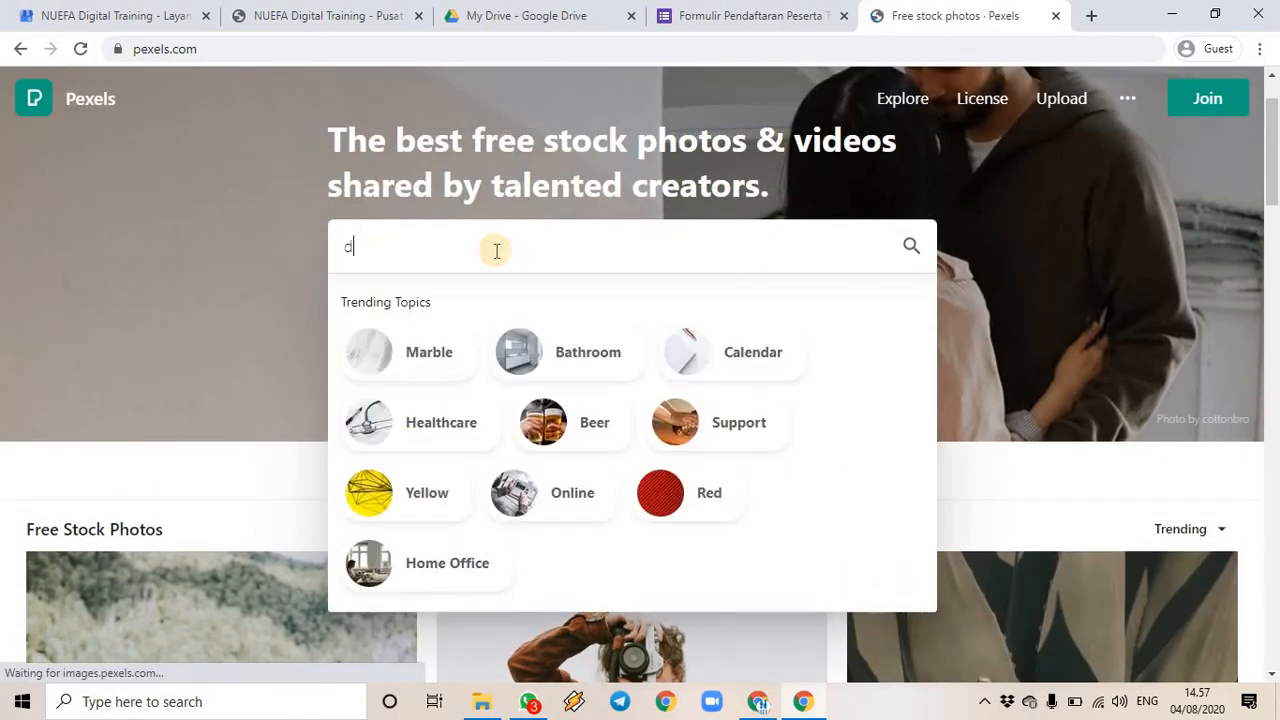
type("igital marketing")
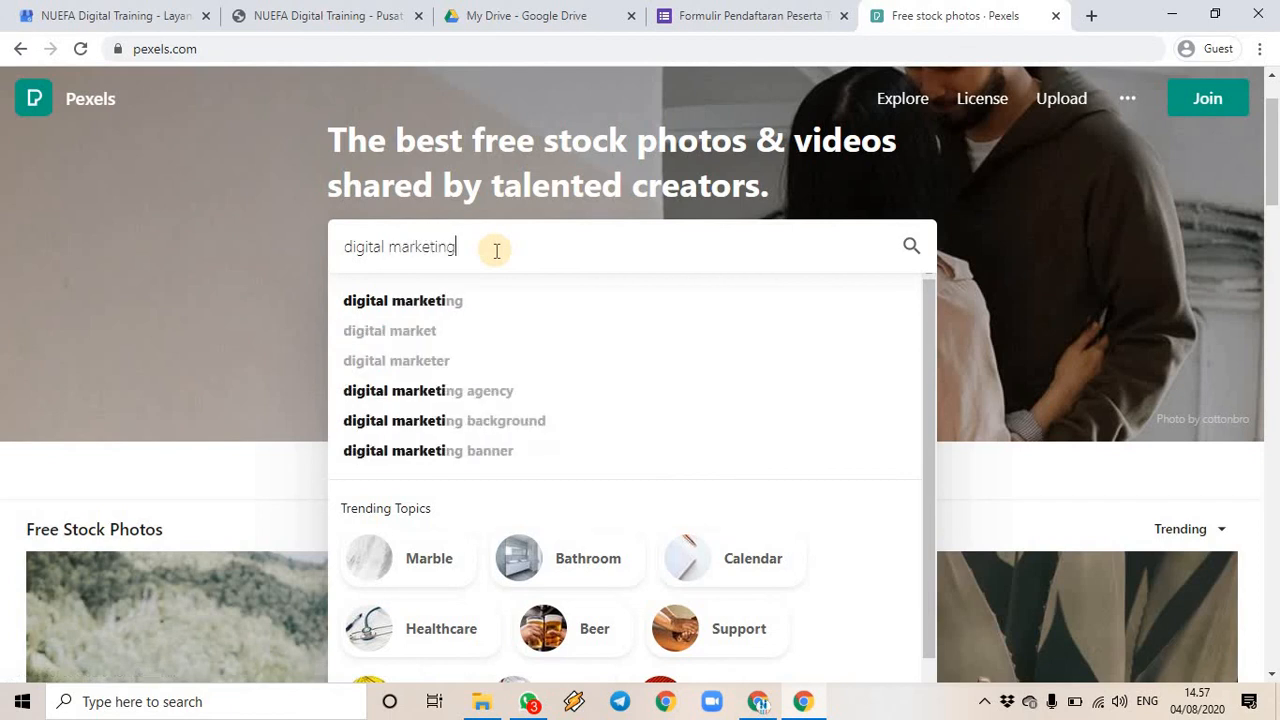
key("Return")
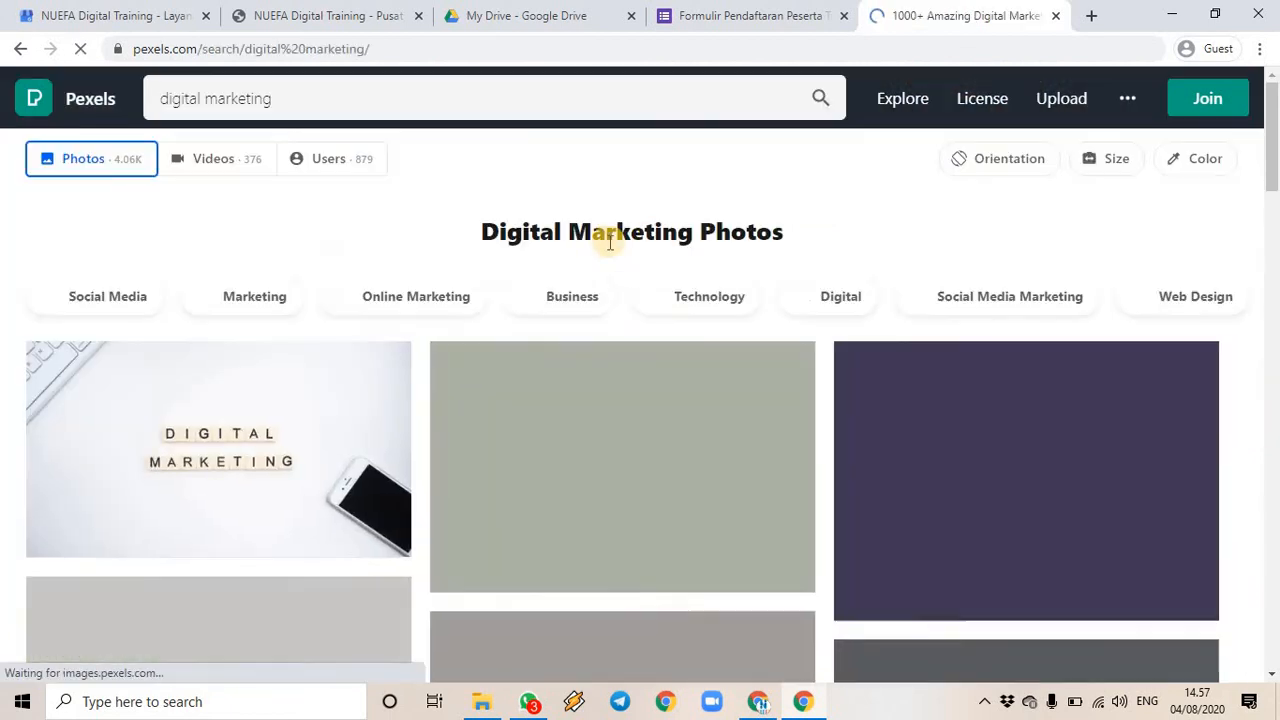
scroll(258, 395, "down", 2)
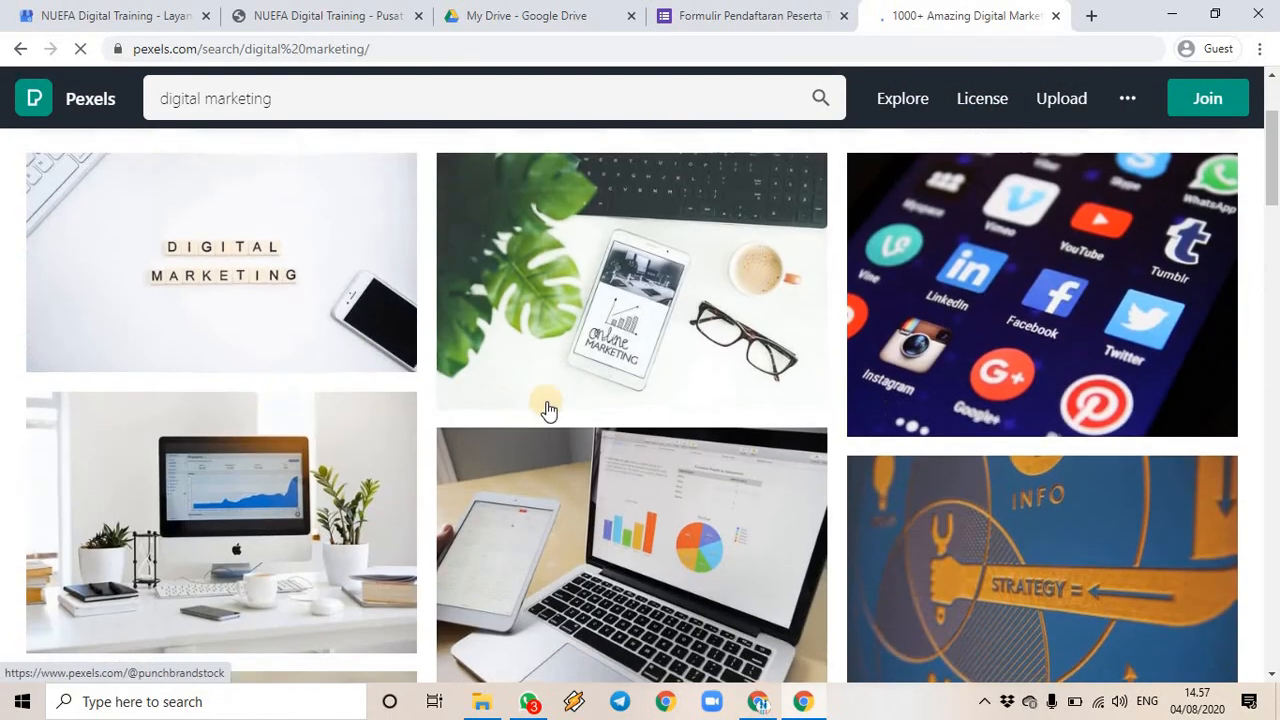
scroll(857, 357, "down", 3)
scroll(594, 285, "down", 3)
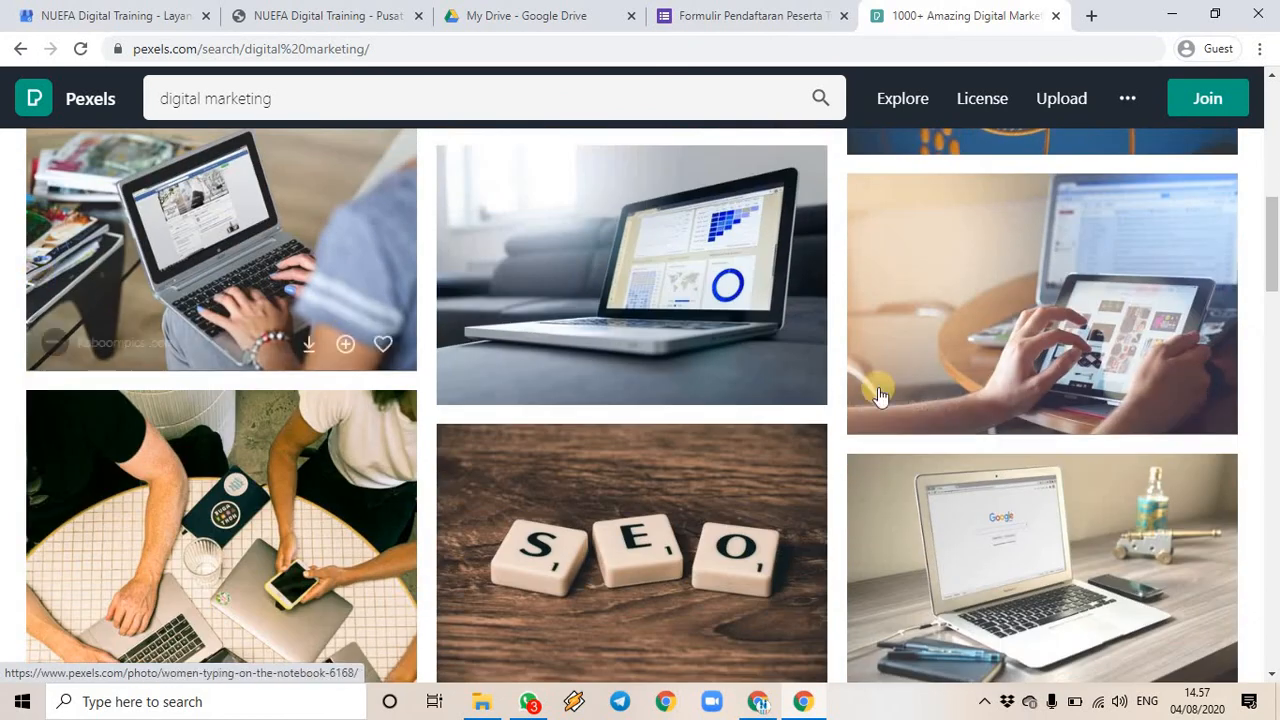
scroll(495, 405, "down", 1)
scroll(495, 405, "down", 3)
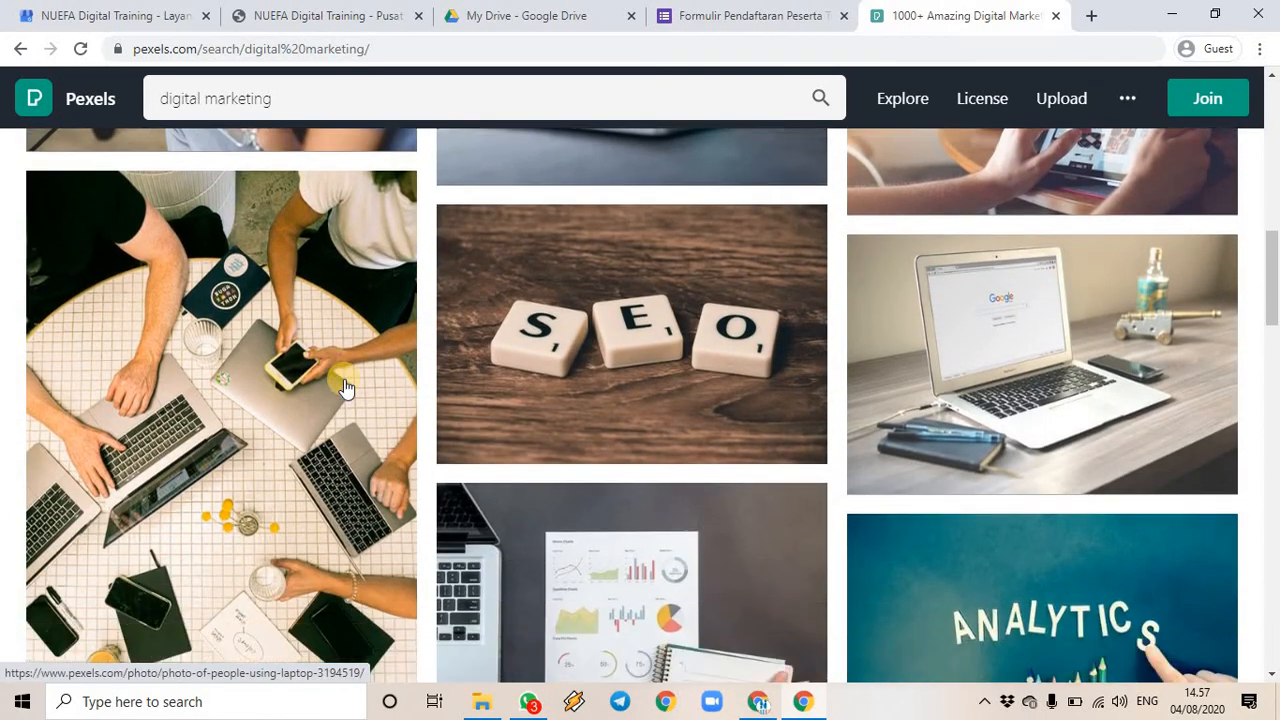
scroll(1248, 418, "down", 4)
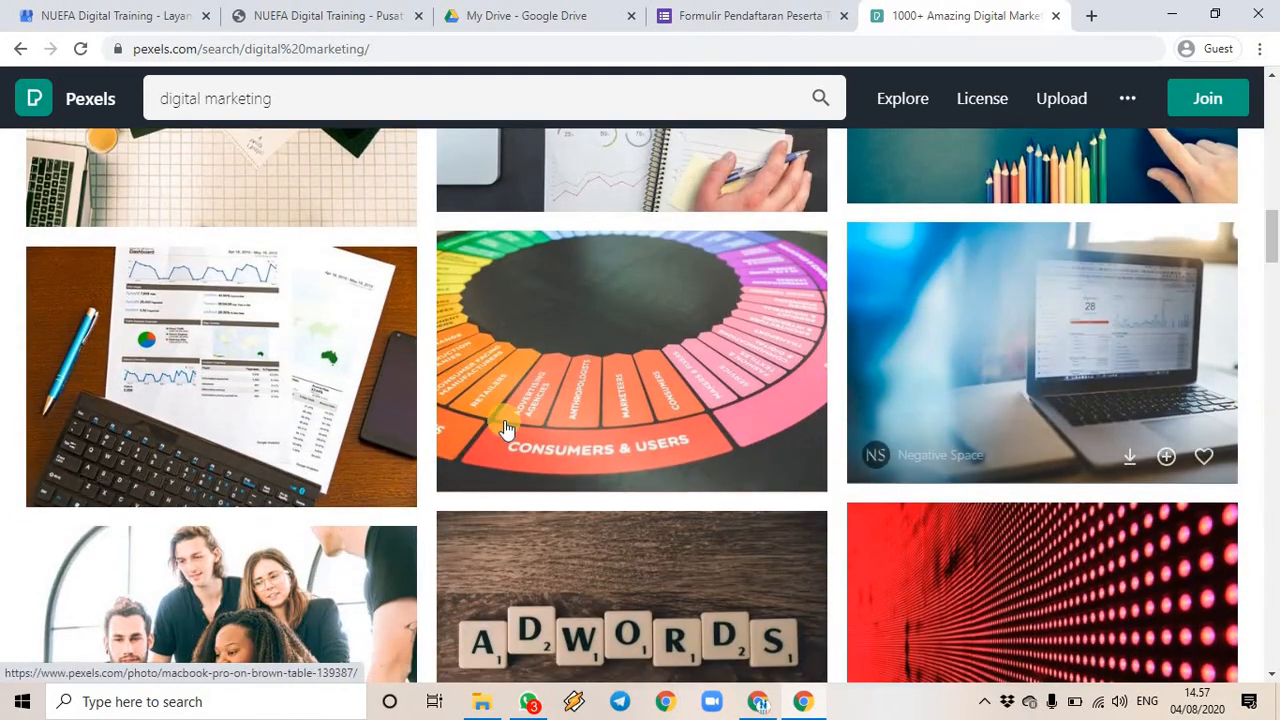
scroll(371, 429, "down", 3)
scroll(689, 394, "down", 4)
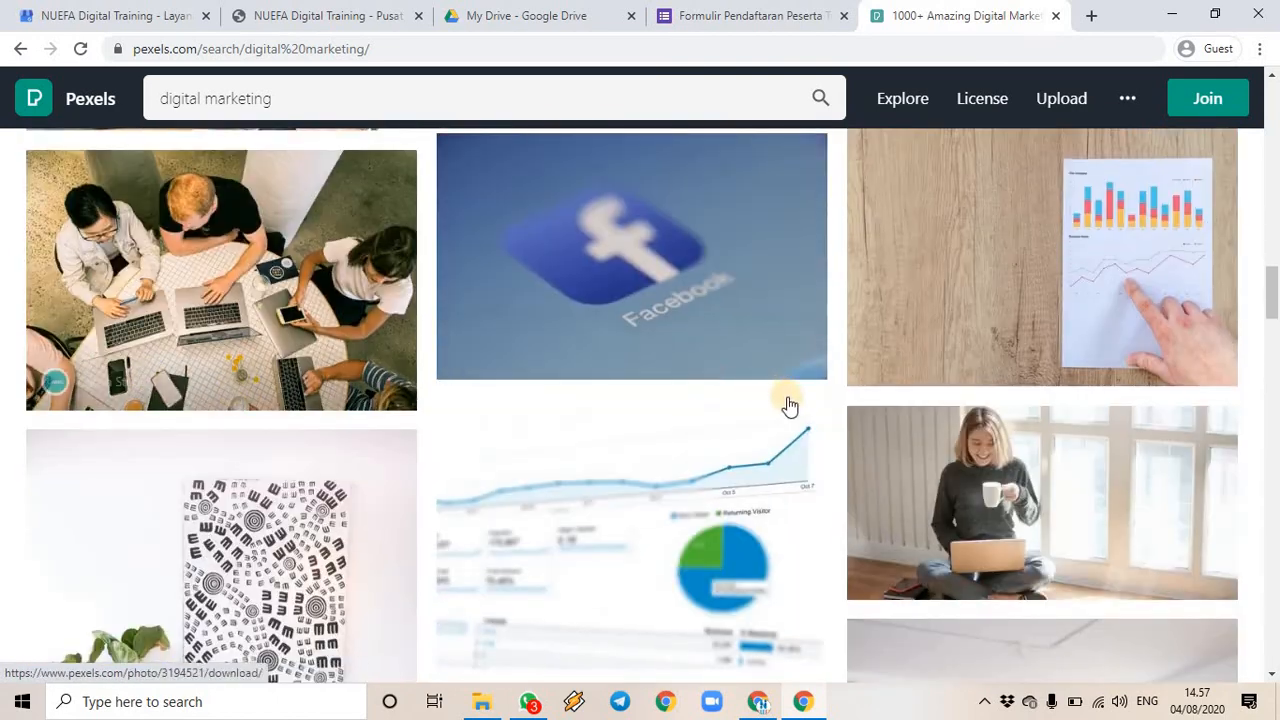
scroll(789, 403, "down", 4)
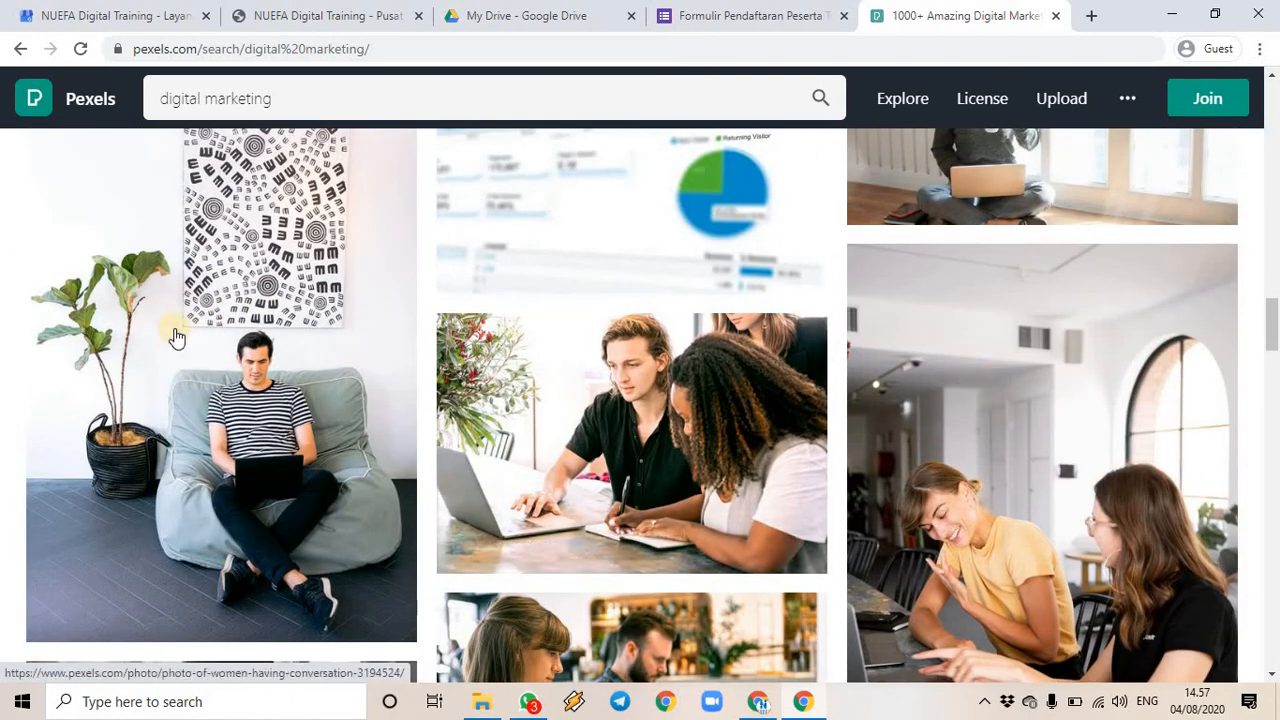
scroll(171, 334, "down", 4)
scroll(232, 268, "down", 4)
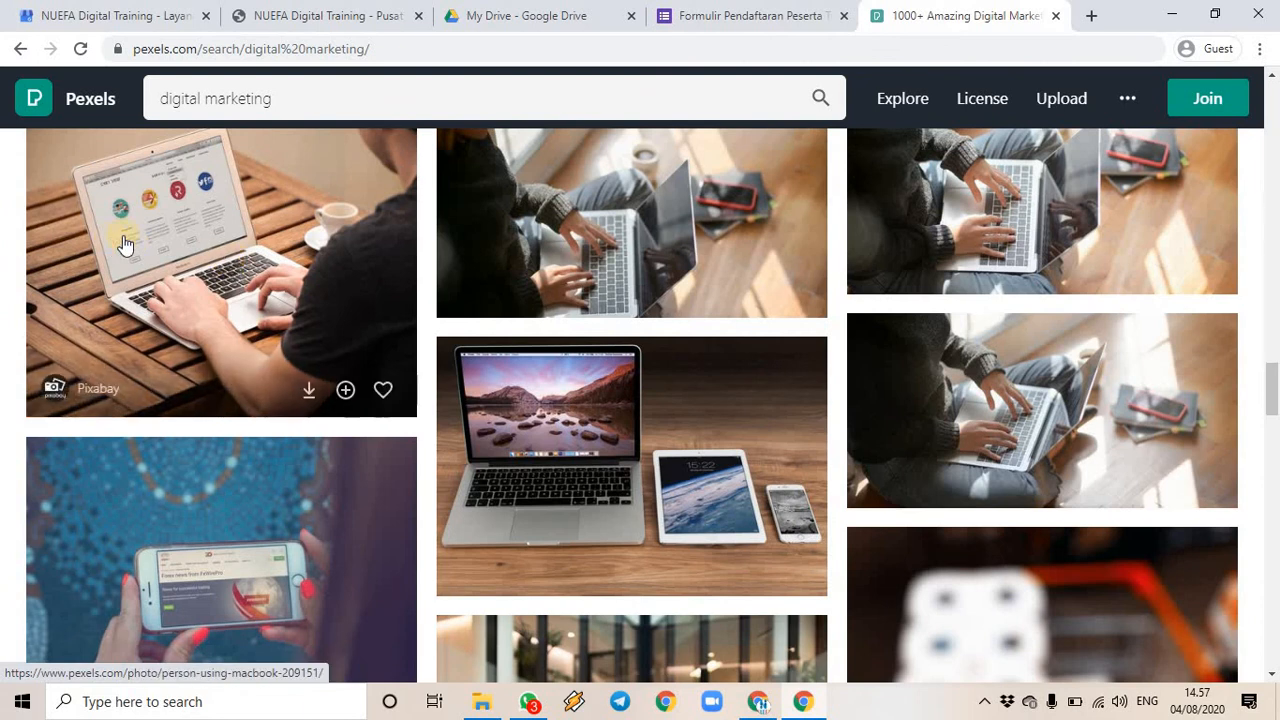
scroll(660, 360, "down", 5)
scroll(514, 276, "down", 6)
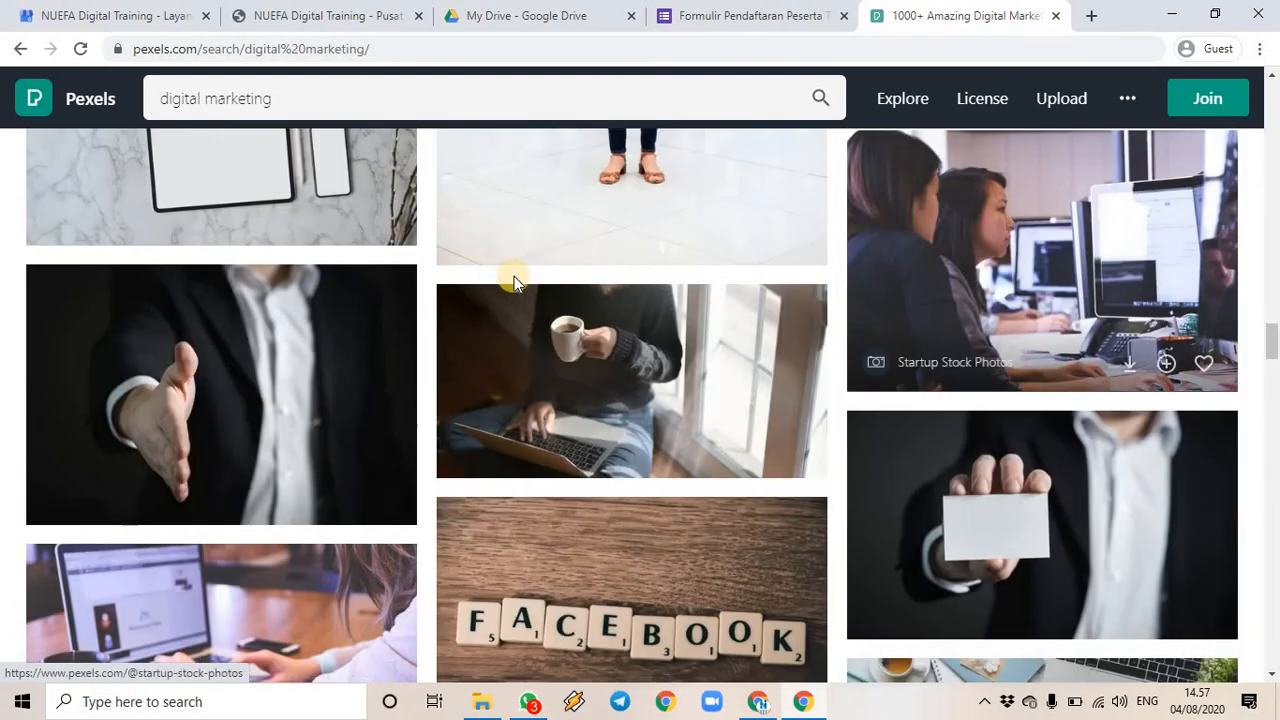
scroll(566, 318, "up", 10)
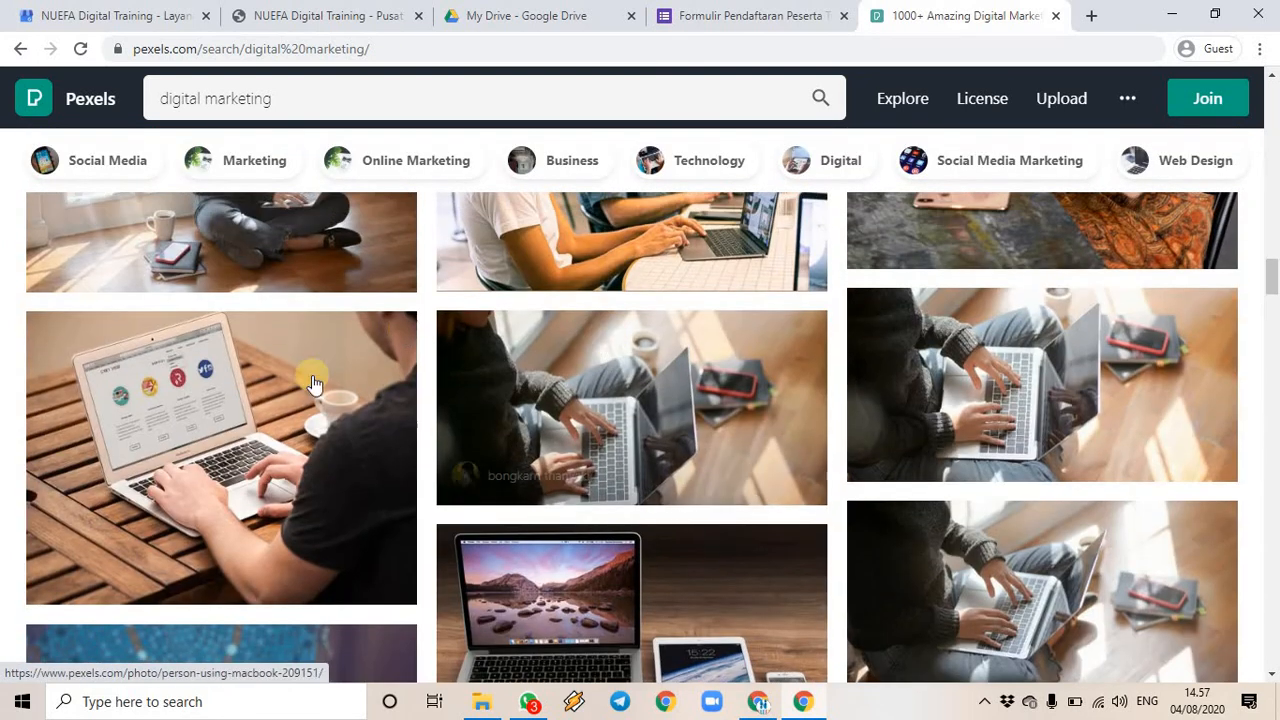
- Download the 'Person Using Macbook' photo at Medium size (1280 x 960)
left_click(146, 401)
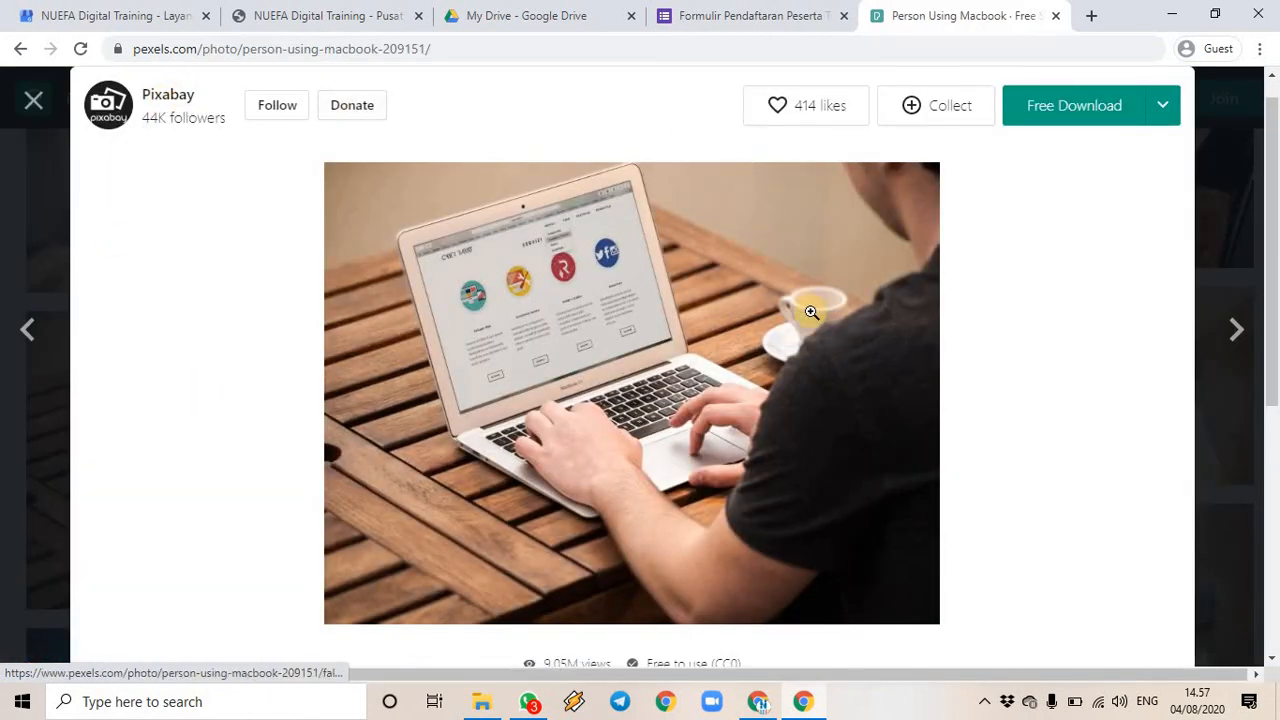
left_click(1164, 110)
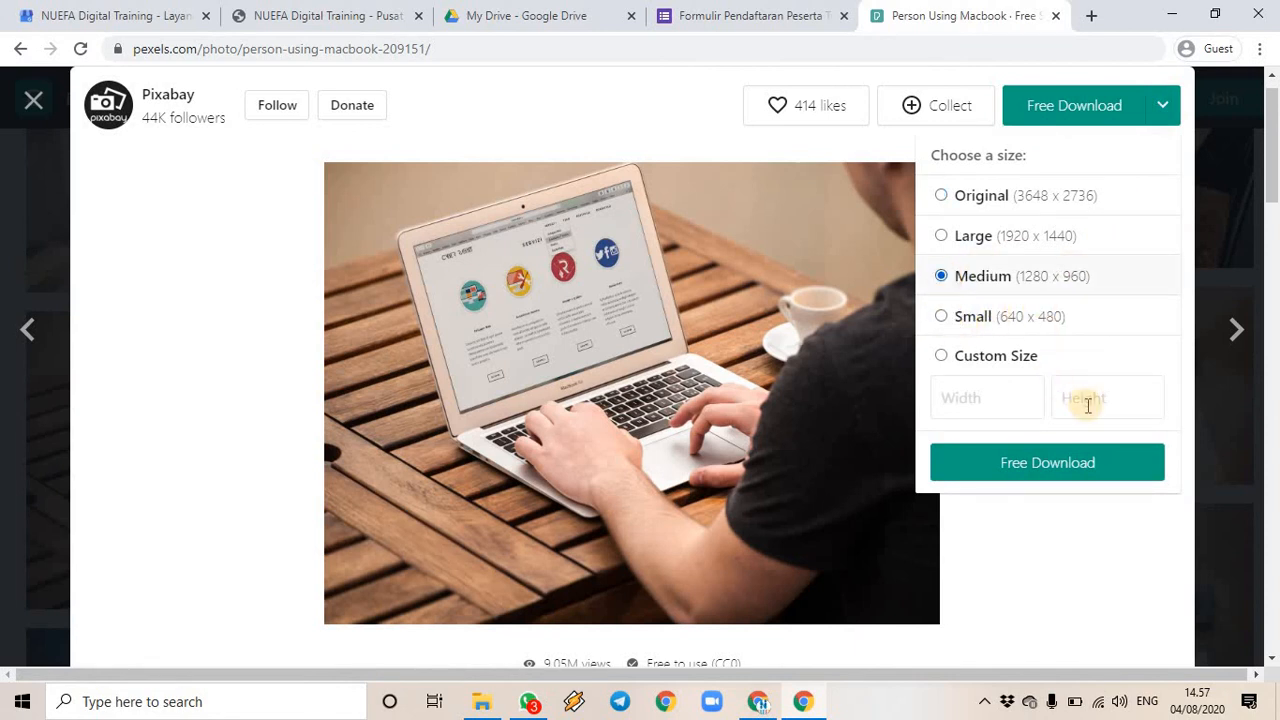
left_click(1018, 476)
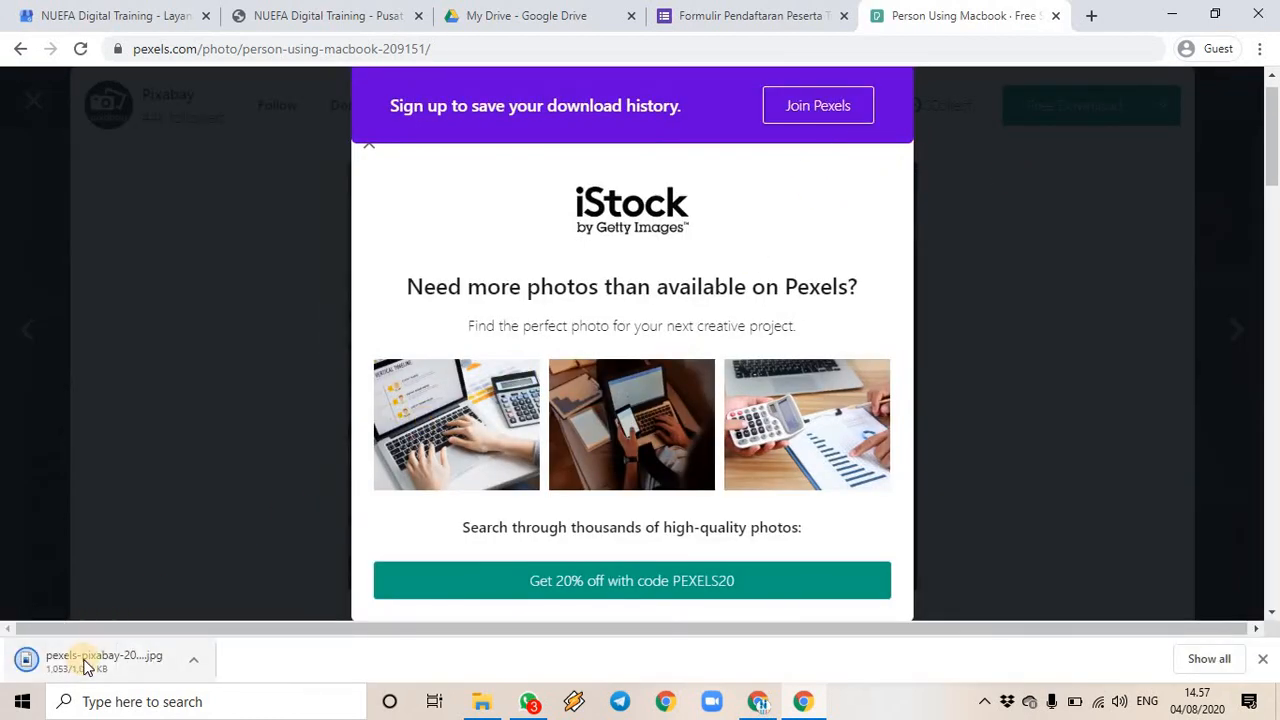
left_click(760, 704)
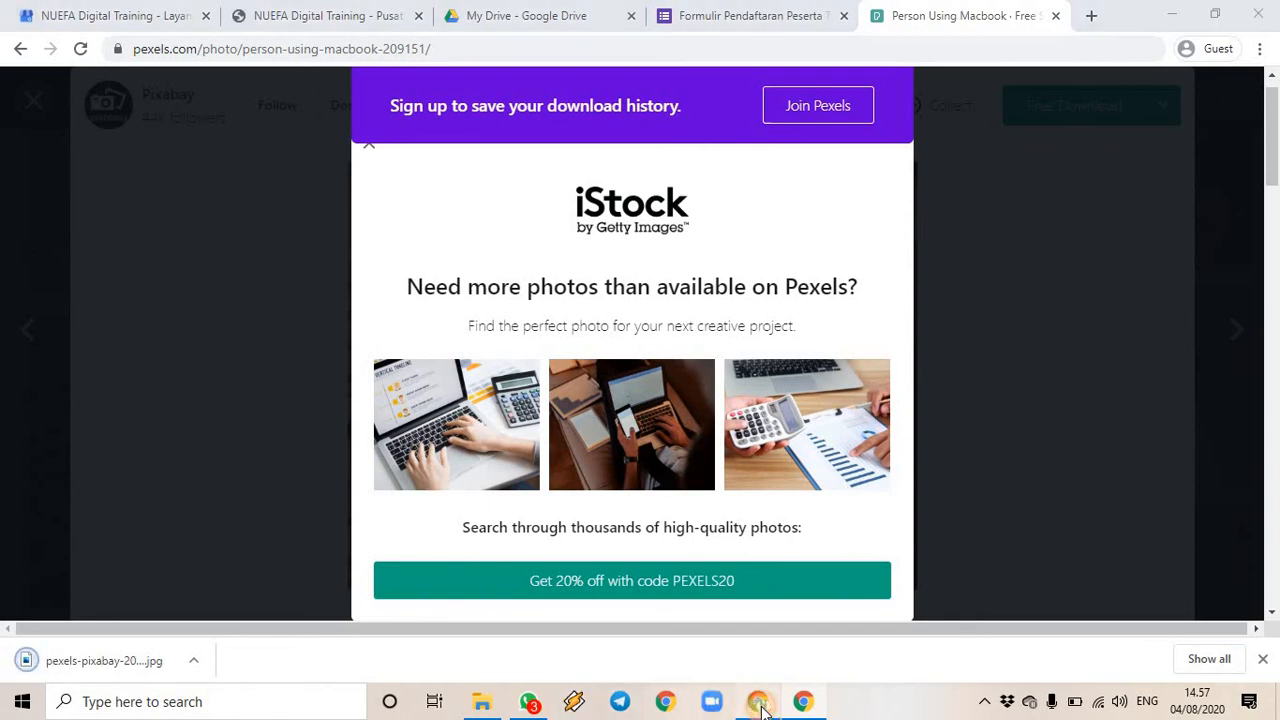
left_click(805, 705)
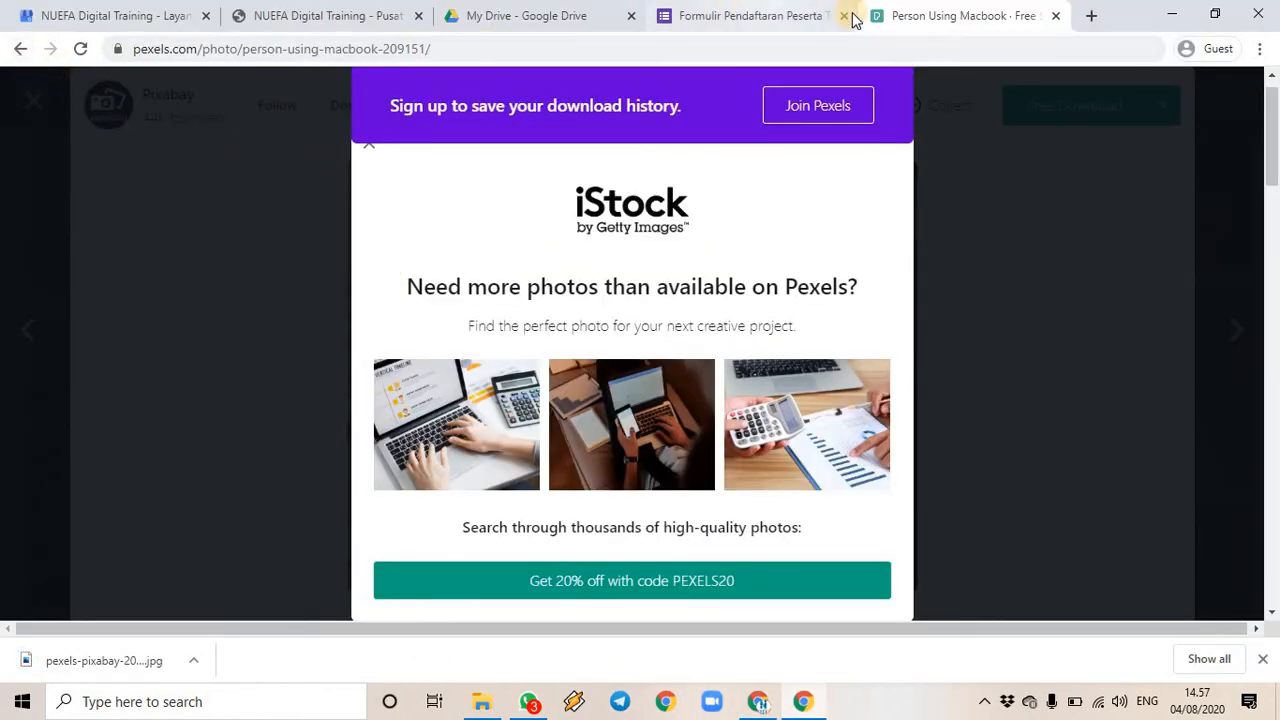
- Open the listing's Foto section, review the photo grid, and start posting a new photo
left_click(145, 22)
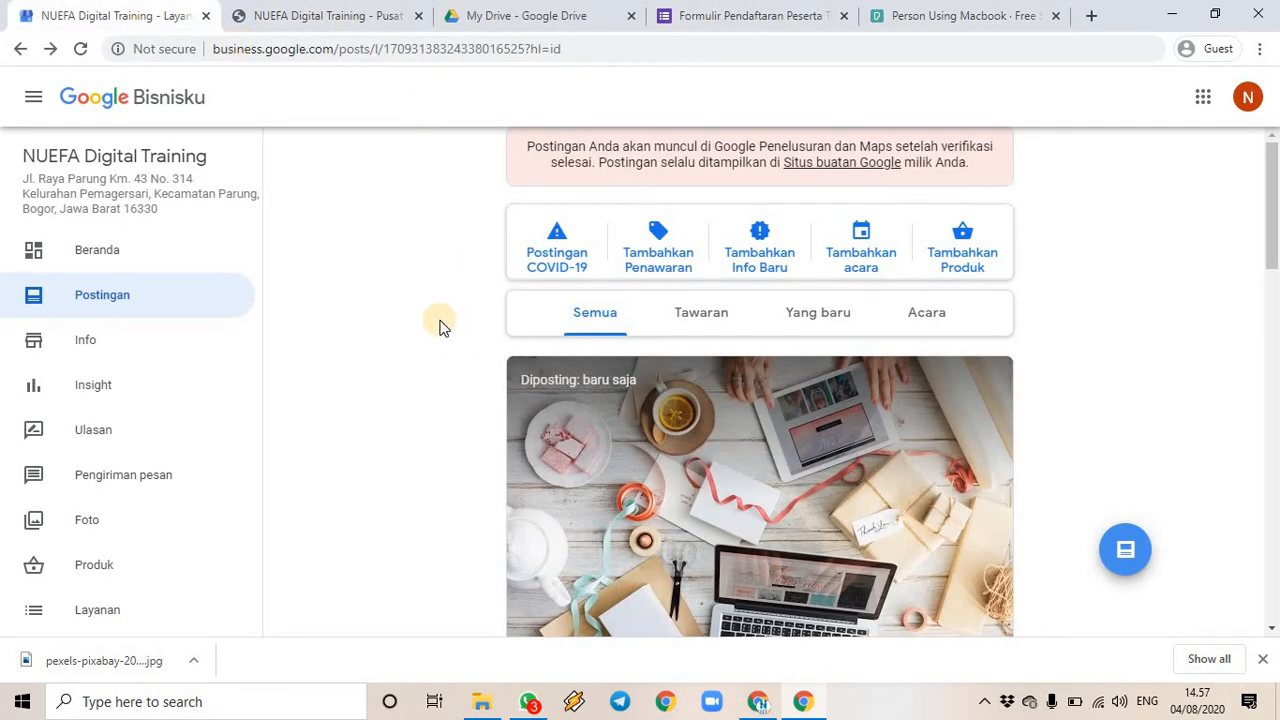
left_click(130, 358)
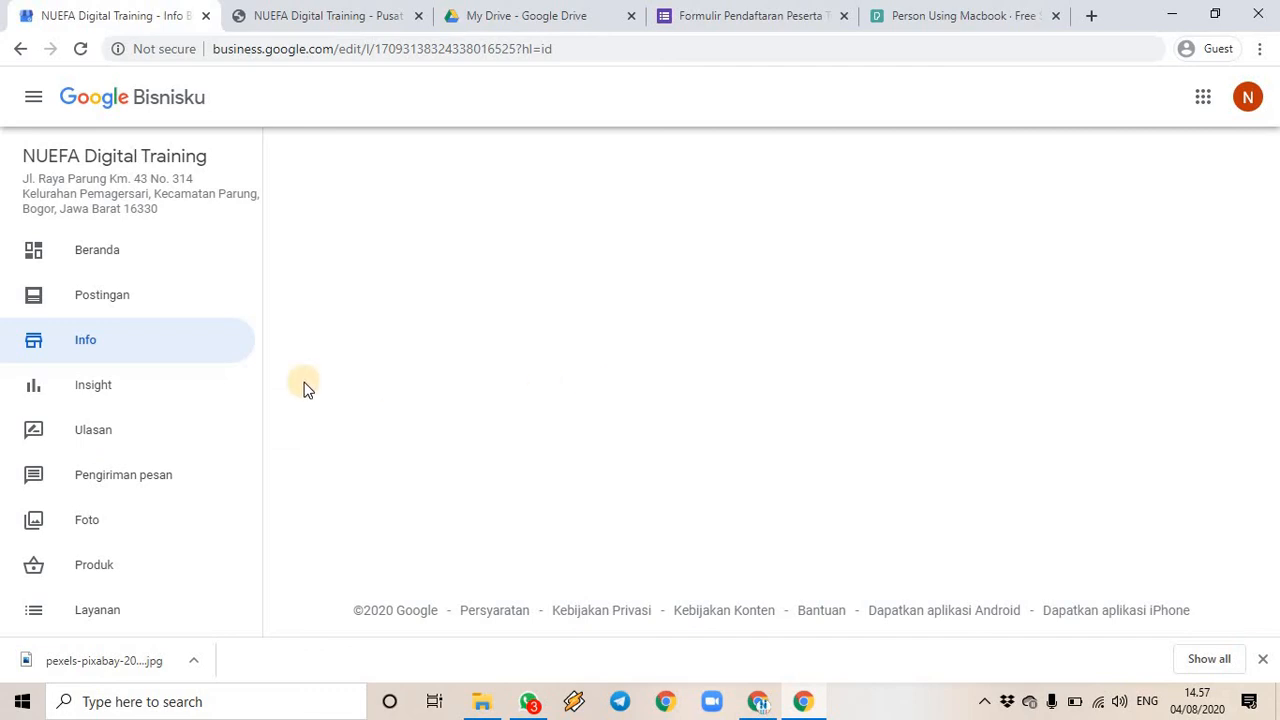
left_click(95, 532)
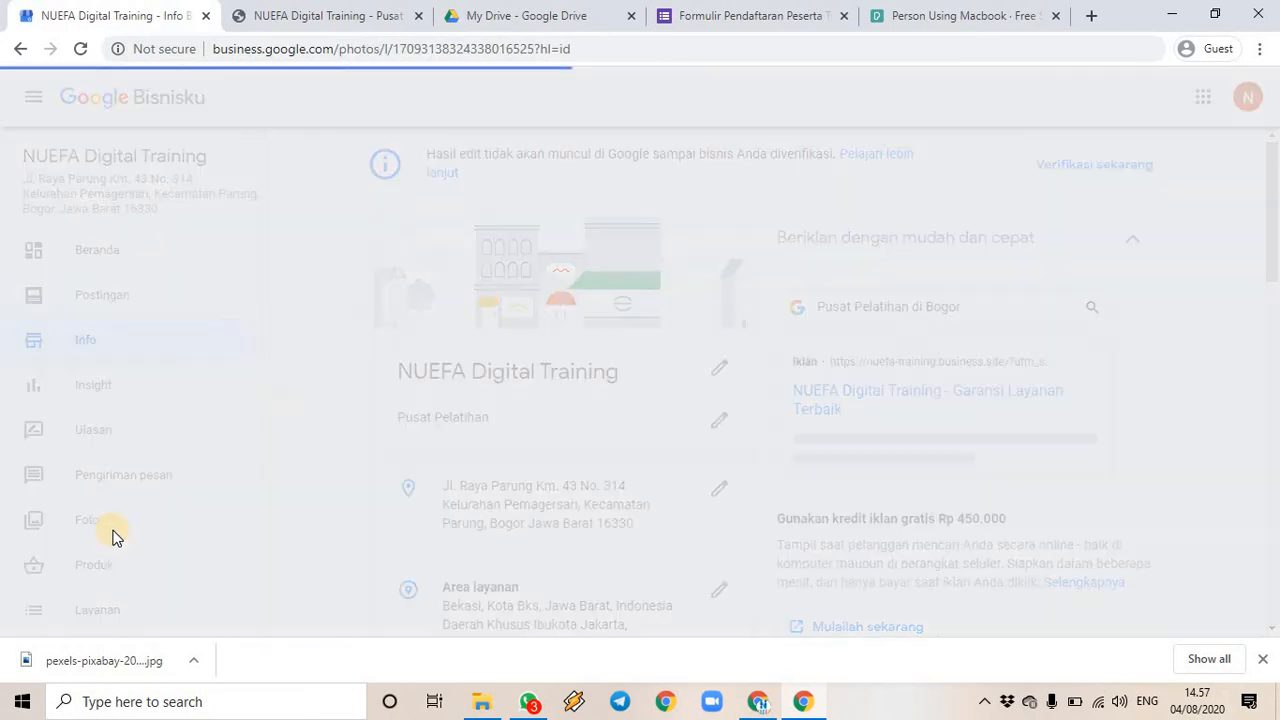
scroll(610, 444, "down", 3)
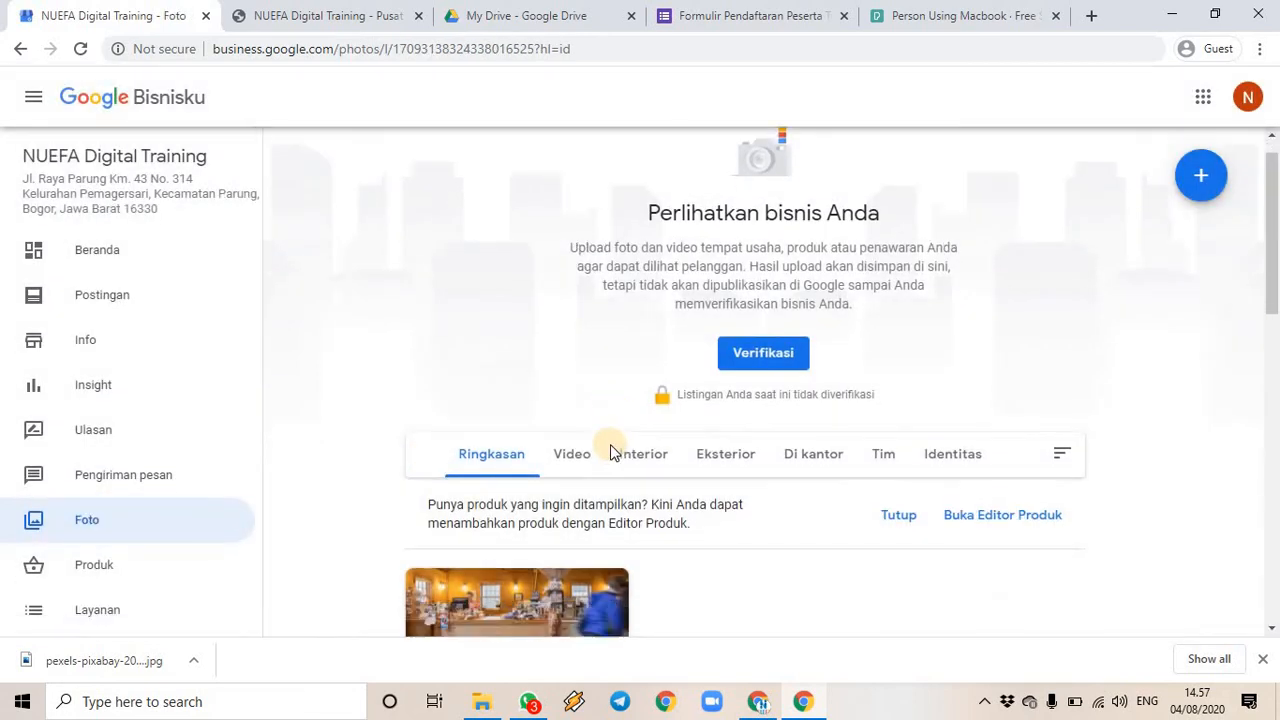
scroll(656, 488, "down", 5)
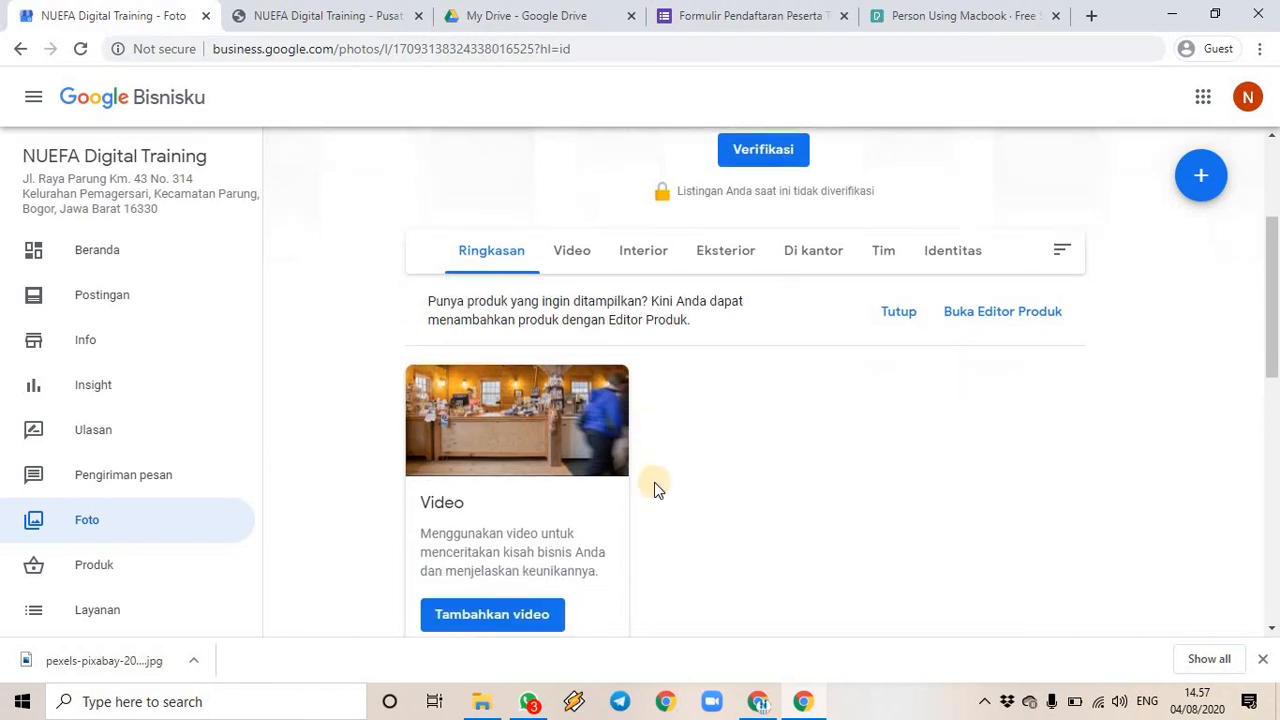
scroll(685, 468, "down", 3)
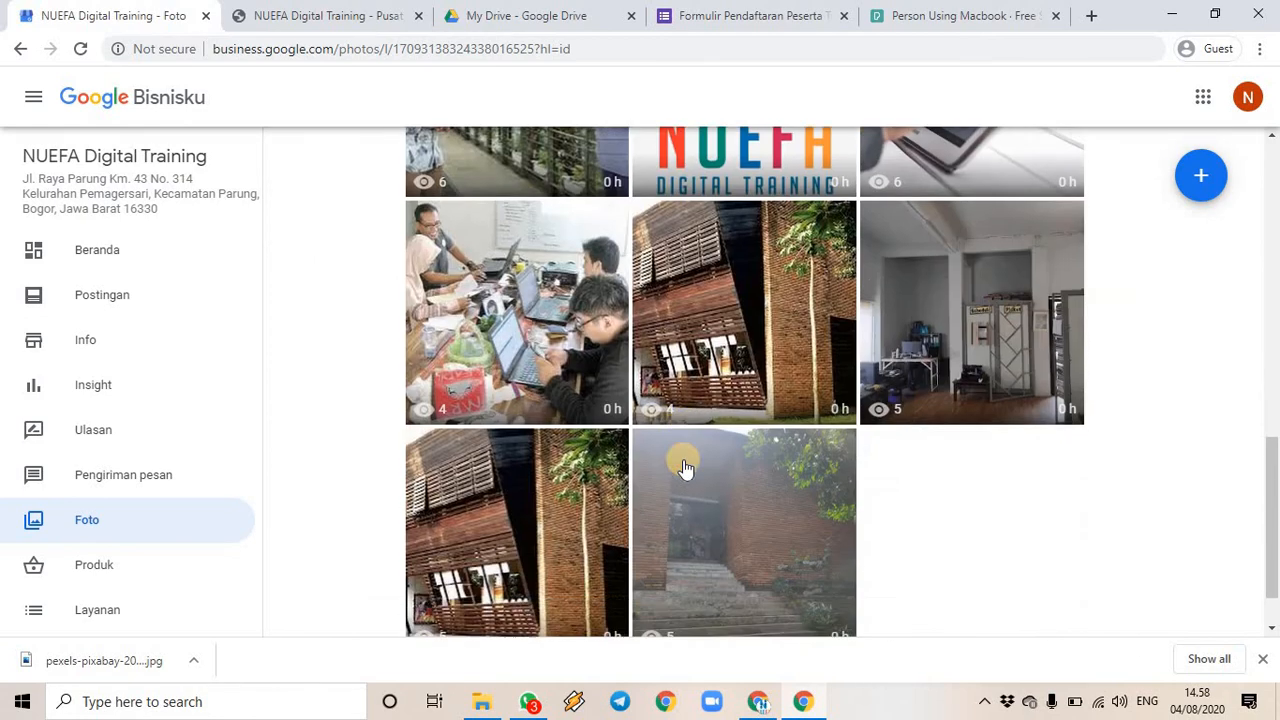
scroll(685, 465, "up", 8)
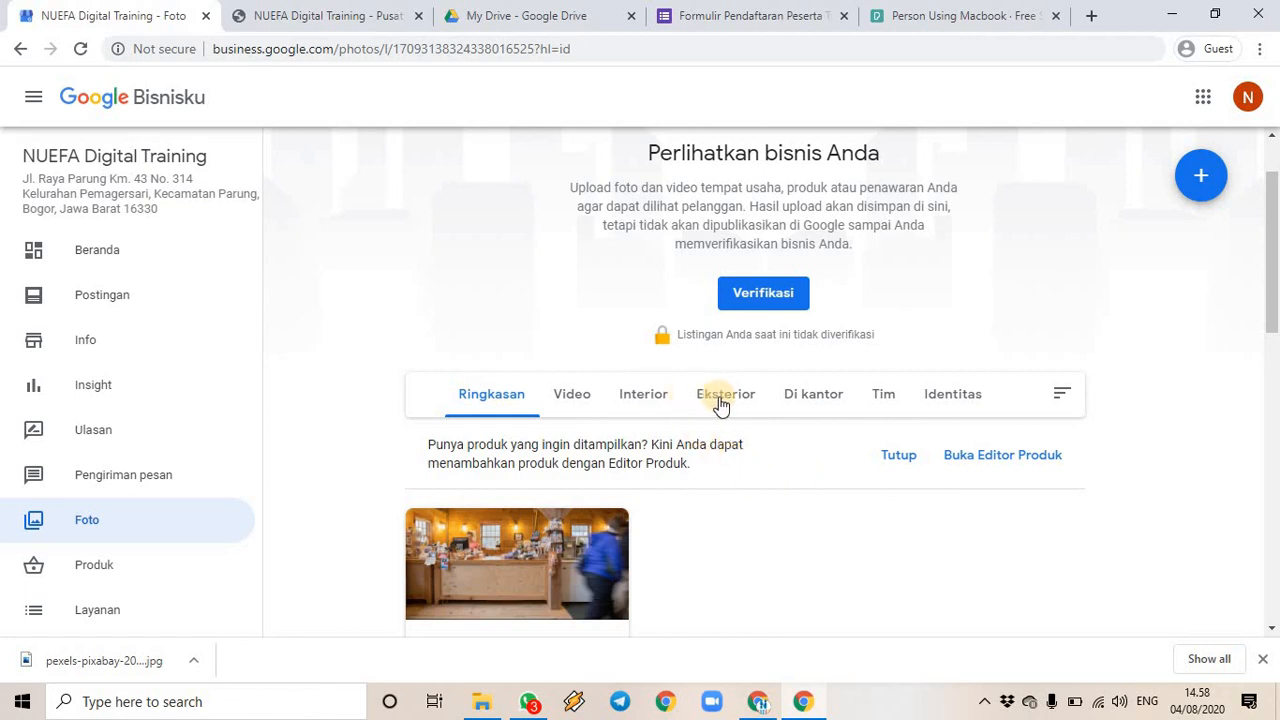
scroll(780, 398, "down", 10)
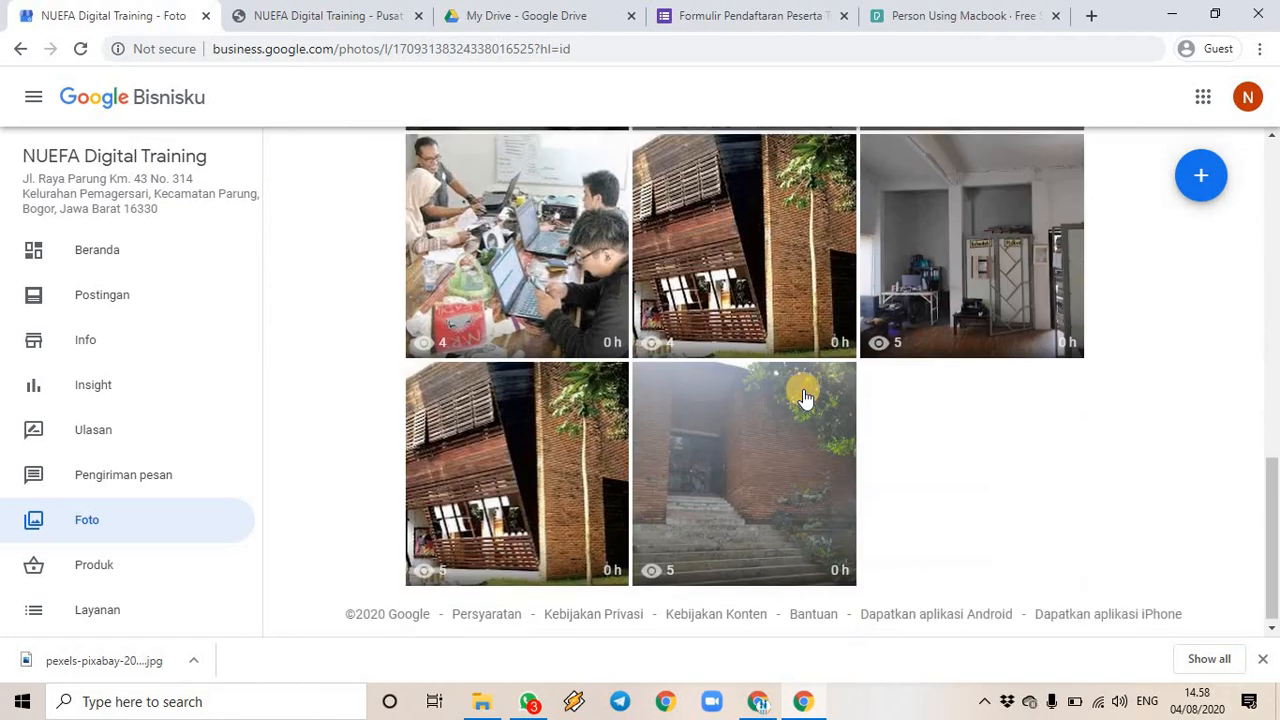
scroll(1150, 220, "up", 5)
left_click(1200, 177)
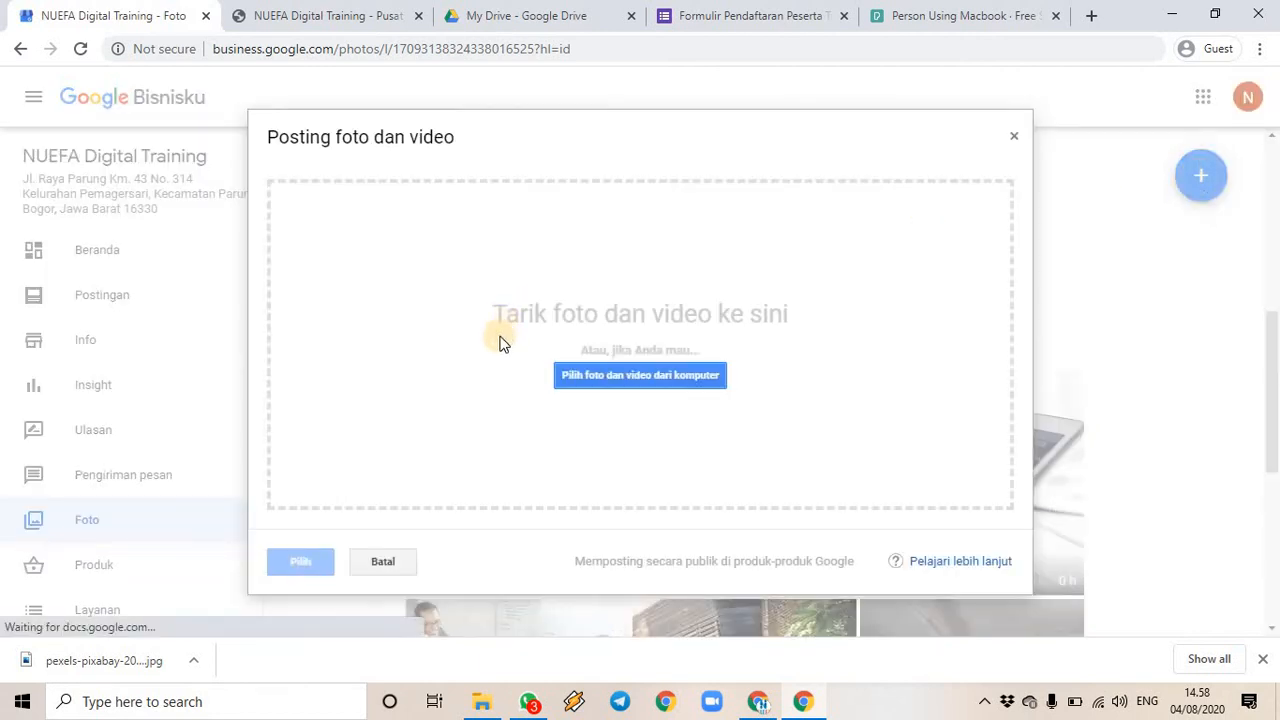
- Drag the downloaded pexels-pixabay JPG into 'Posting foto dan video' to upload it
left_click_drag(29, 669, 500, 406)
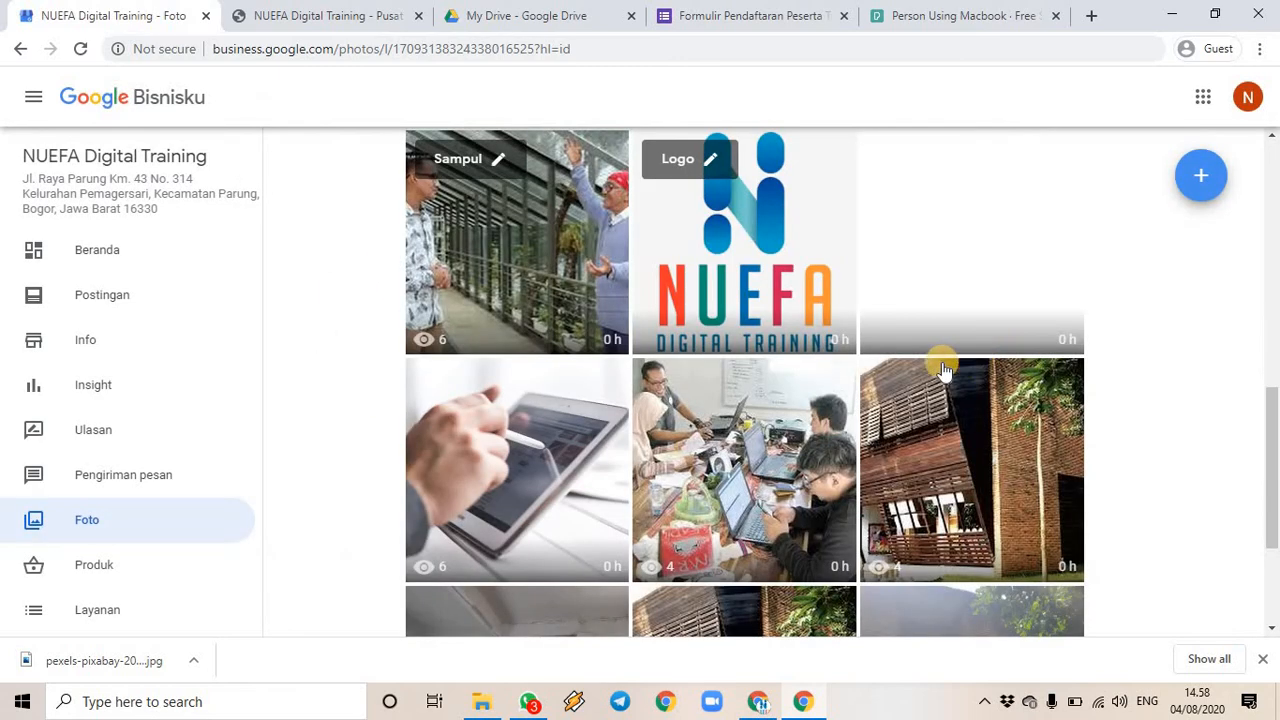
scroll(985, 297, "up", 1)
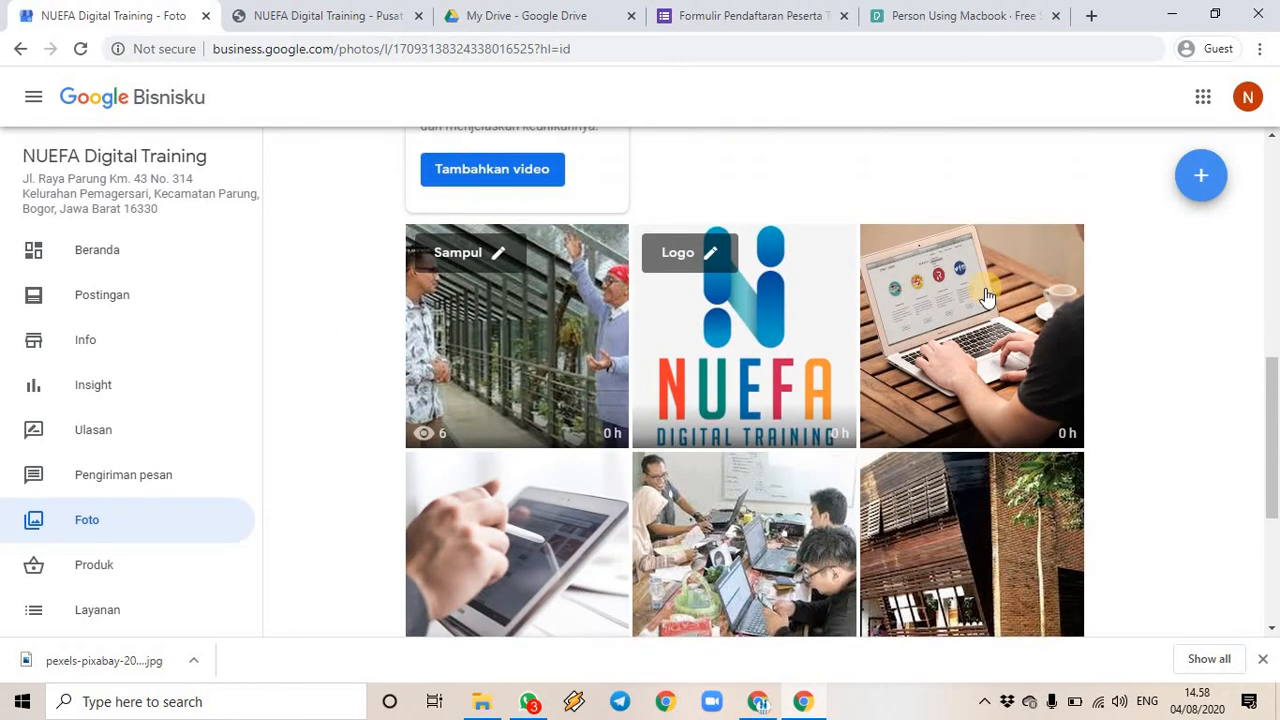
scroll(720, 407, "up", 4)
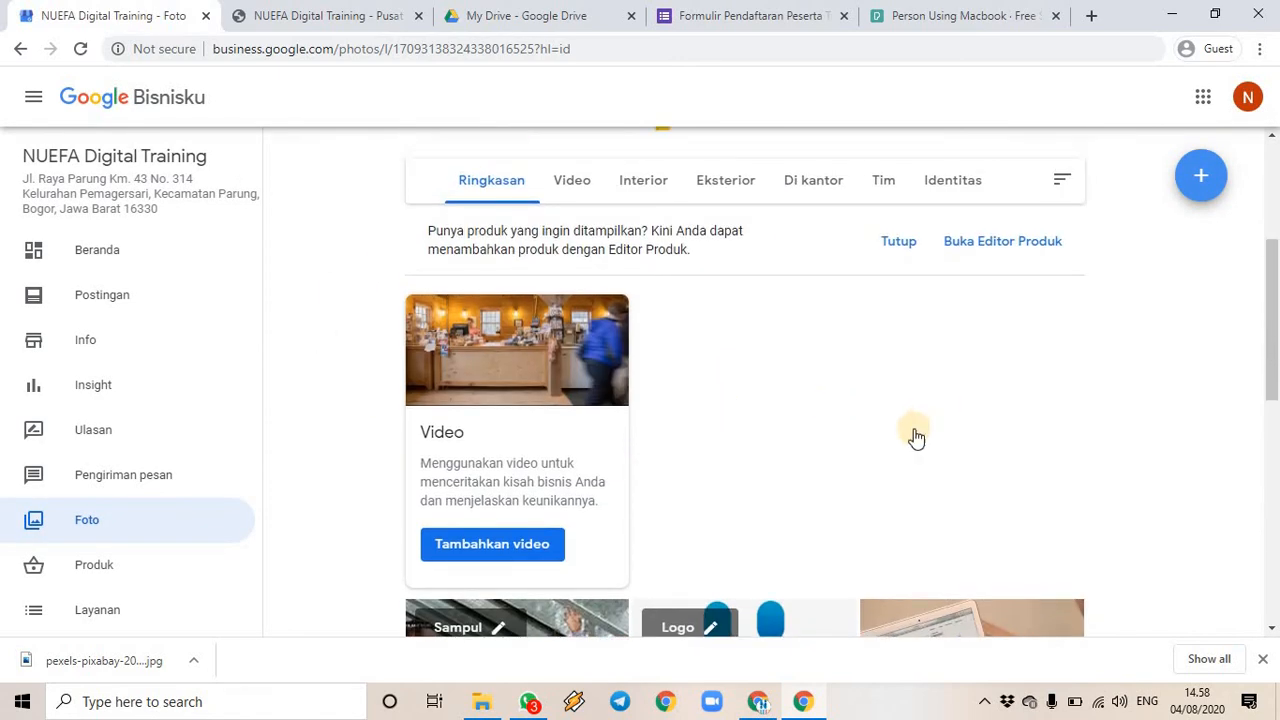
scroll(916, 437, "down", 7)
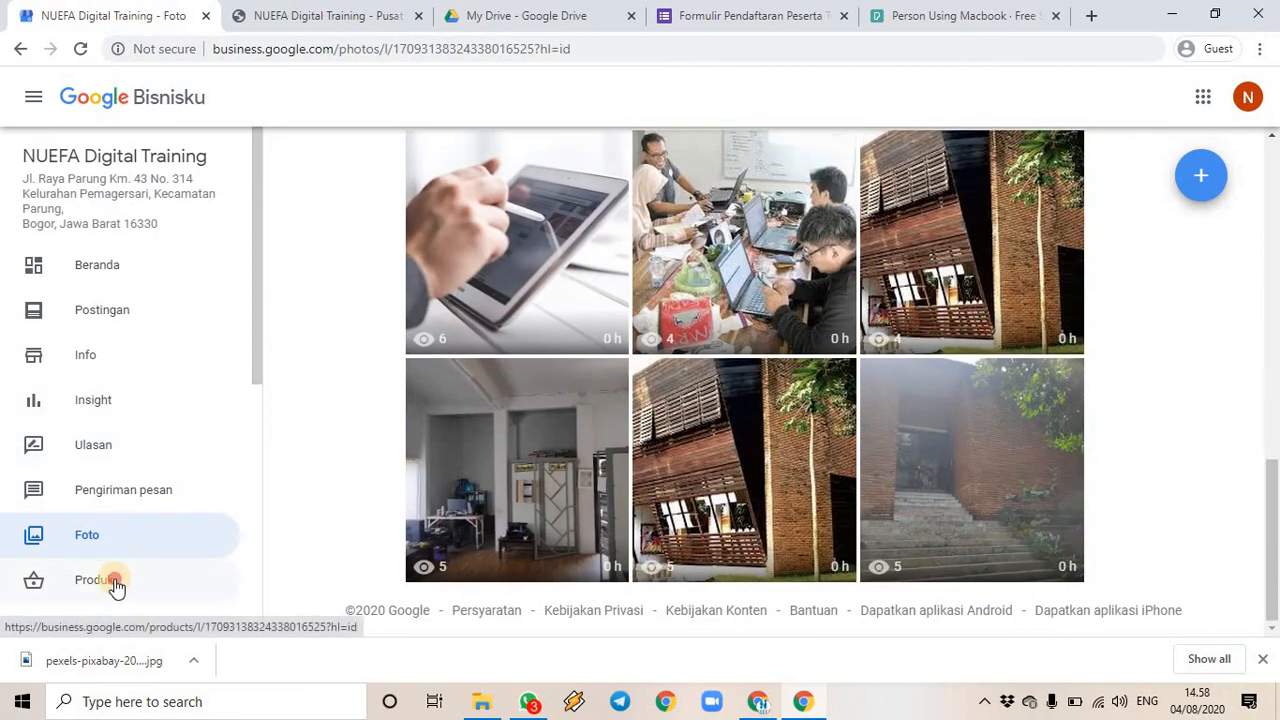
- Browse the Produk, Pengiriman pesan and Insight pages, then return to the Pexels photo tab
left_click(115, 582)
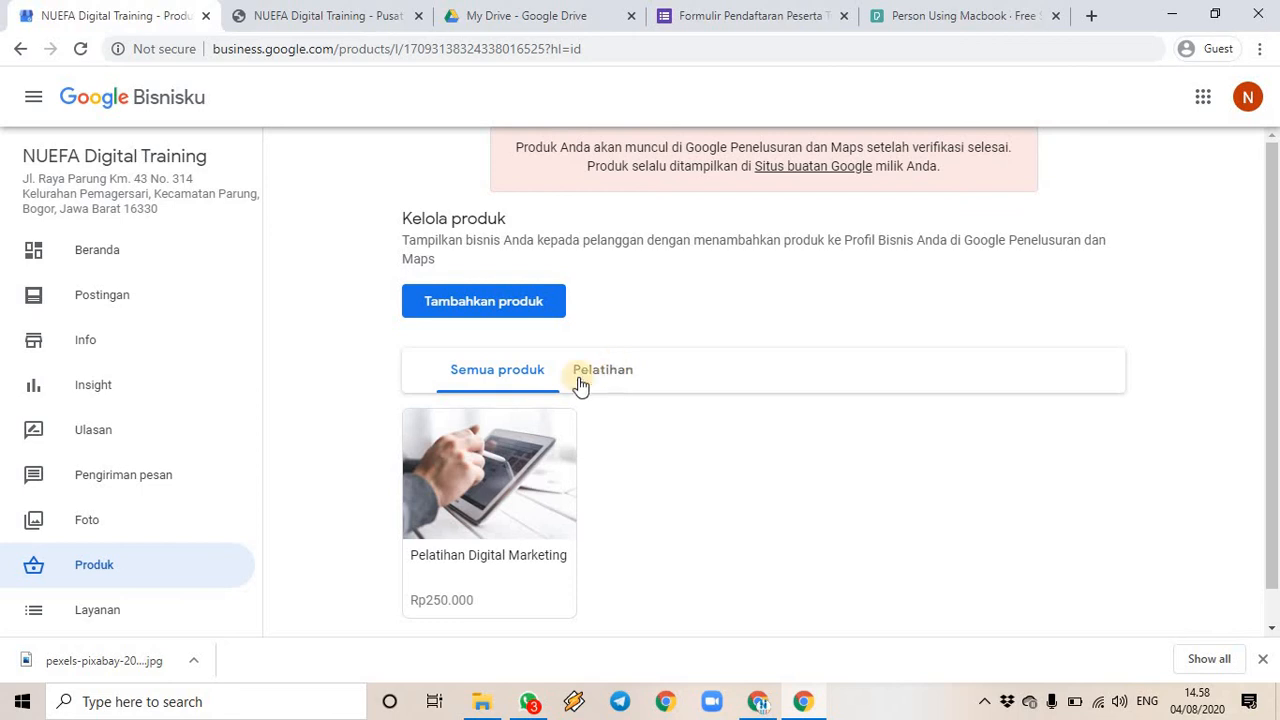
left_click(120, 485)
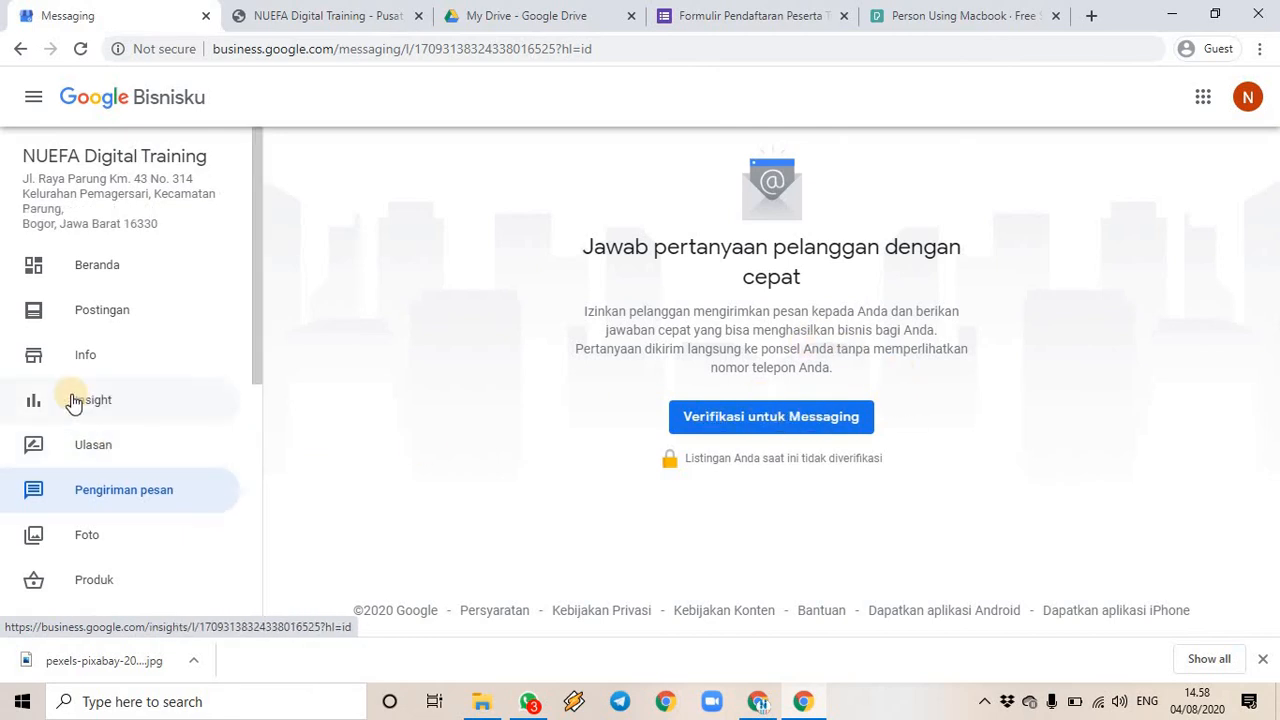
left_click(157, 404)
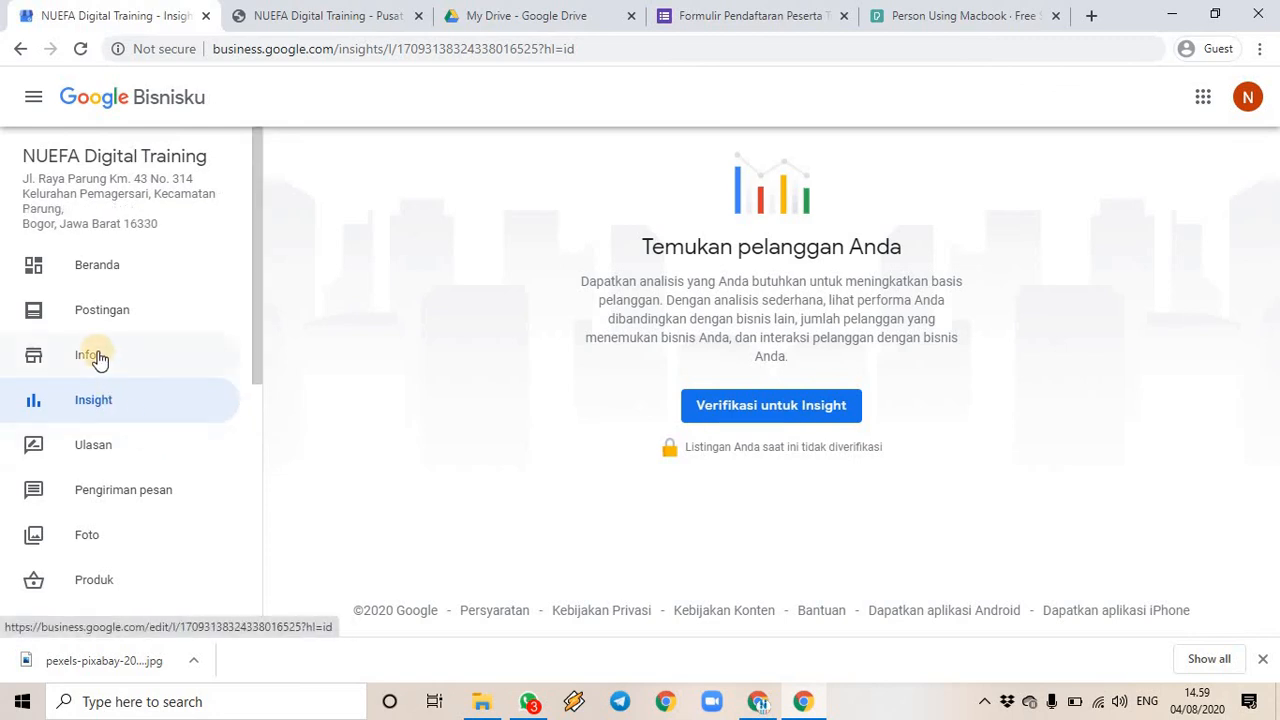
scroll(170, 470, "down", 2)
scroll(175, 481, "down", 4)
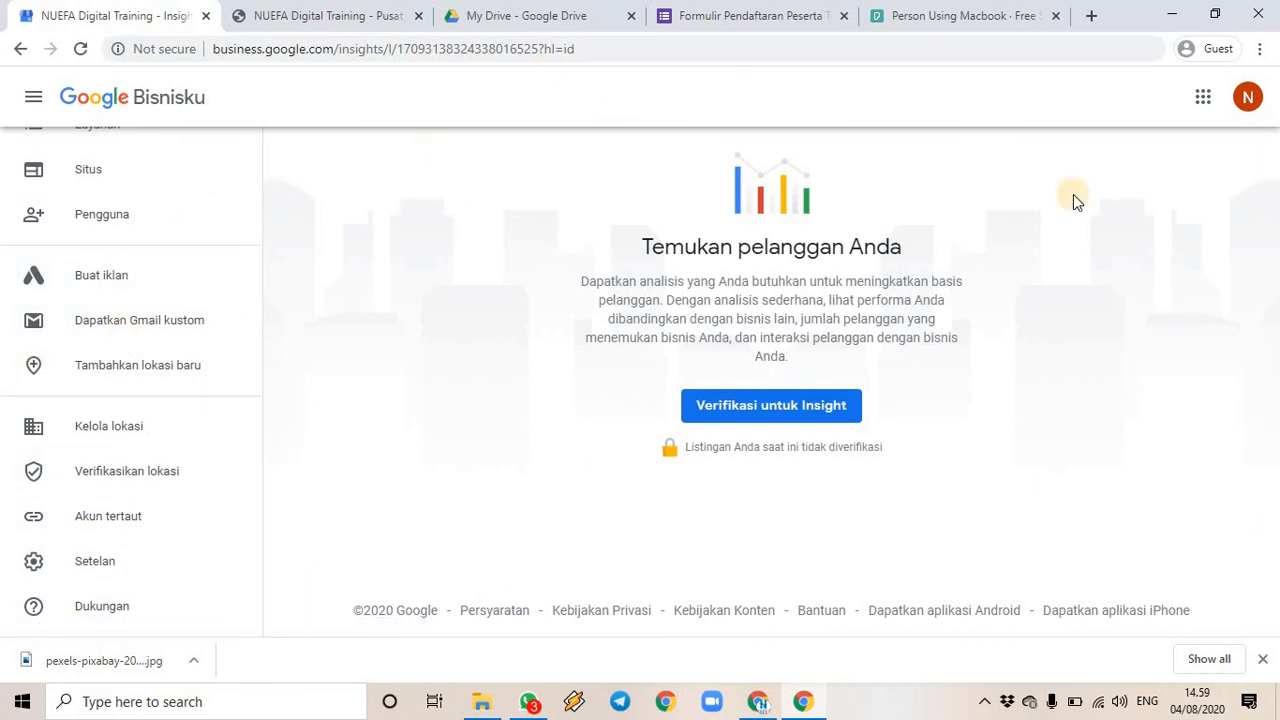
scroll(166, 330, "up", 4)
scroll(166, 330, "up", 1)
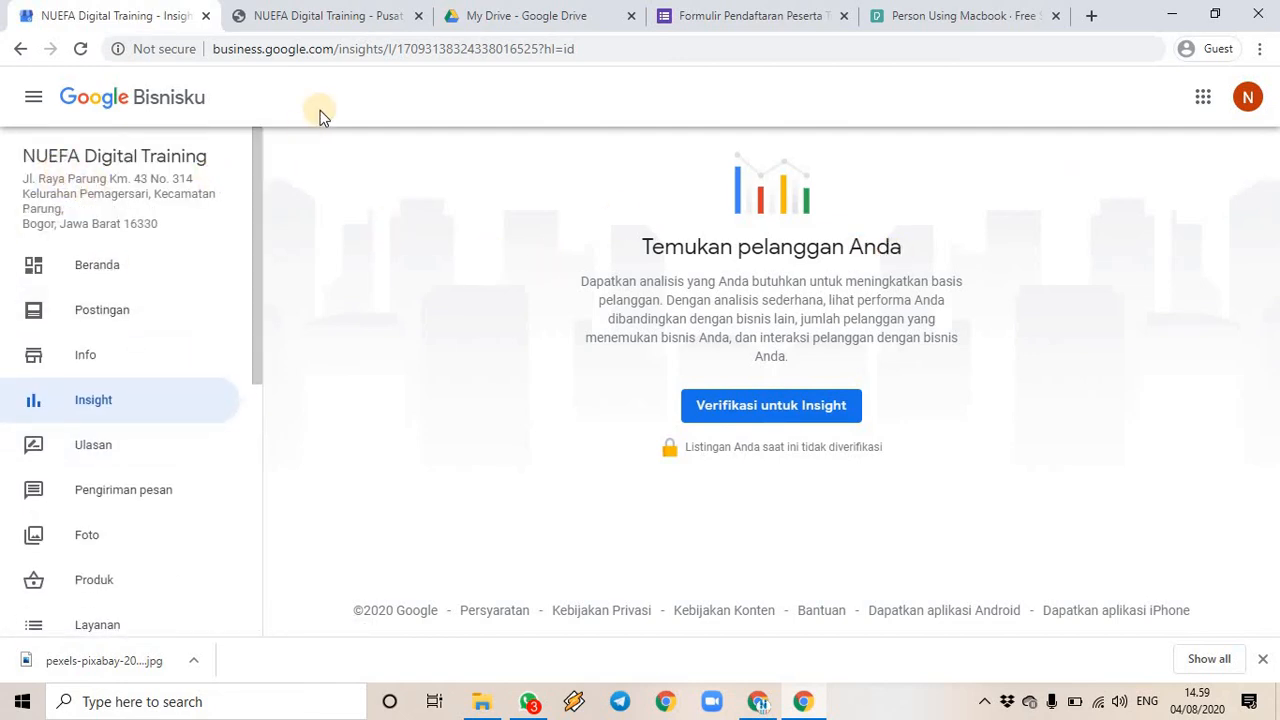
left_click(899, 18)
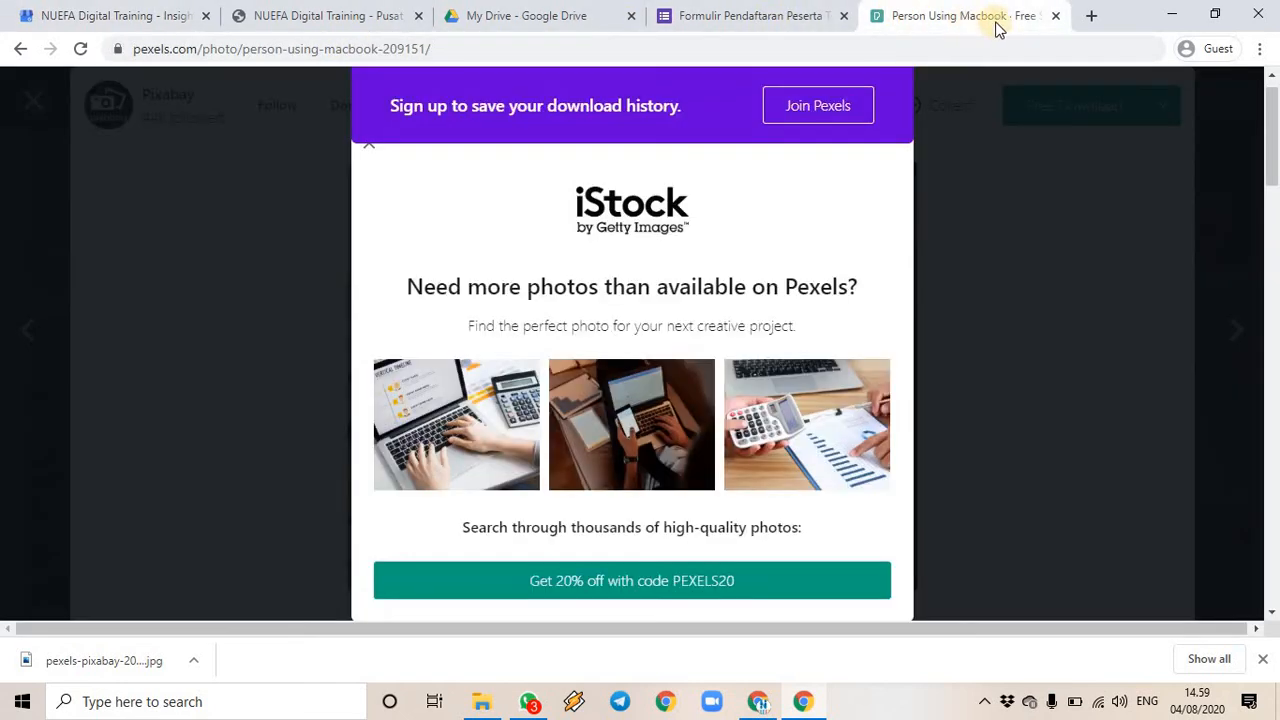
- Go to google.com and search for 'nuefa digital training'
left_click(1053, 43)
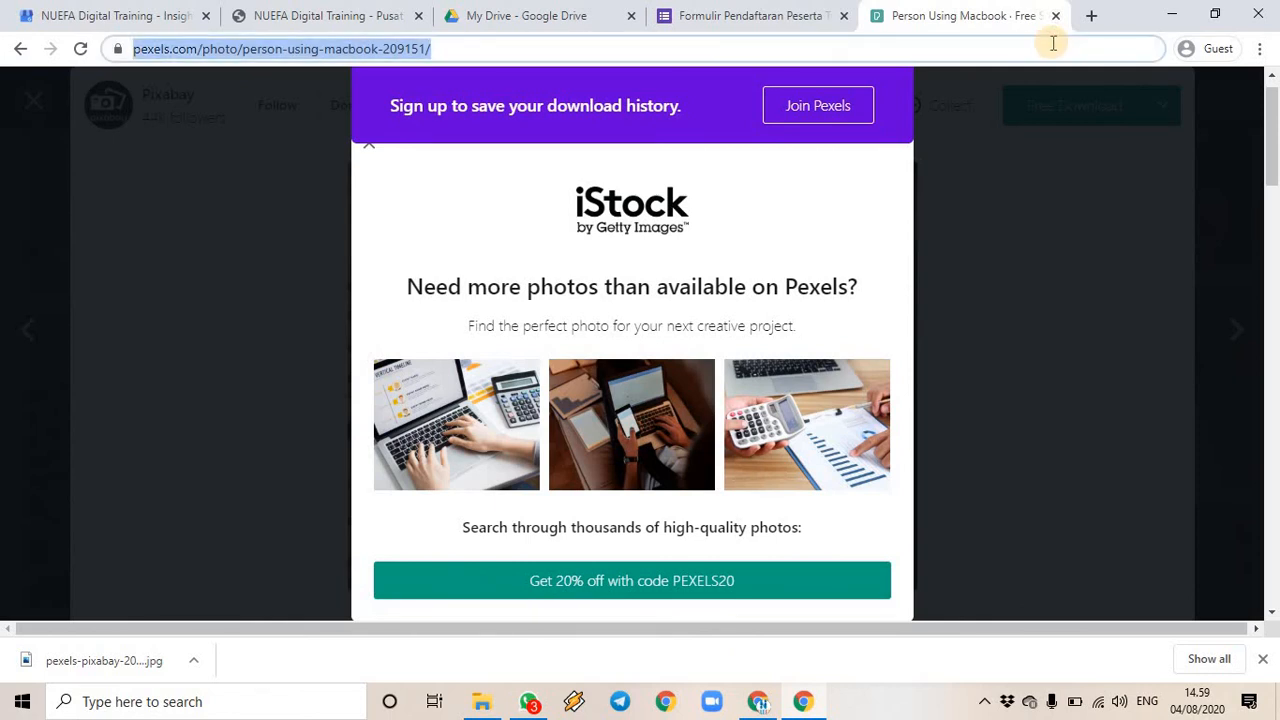
type("google.com")
key("Return")
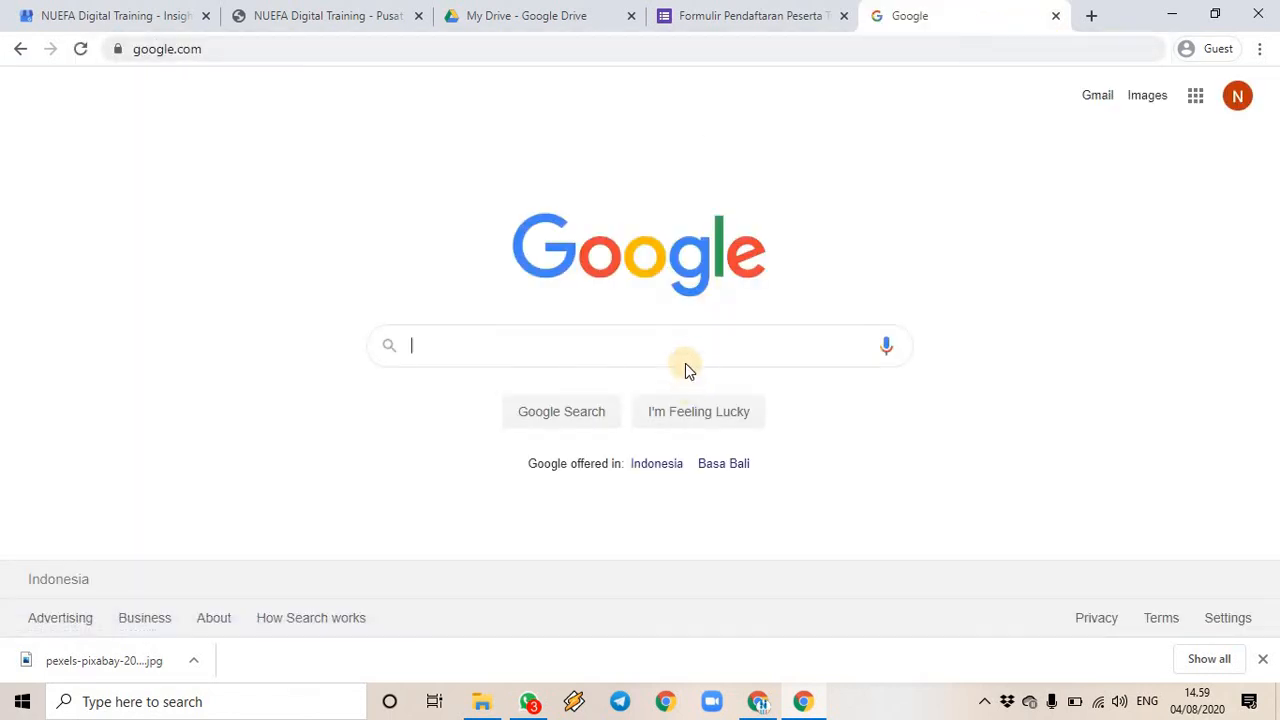
left_click(687, 346)
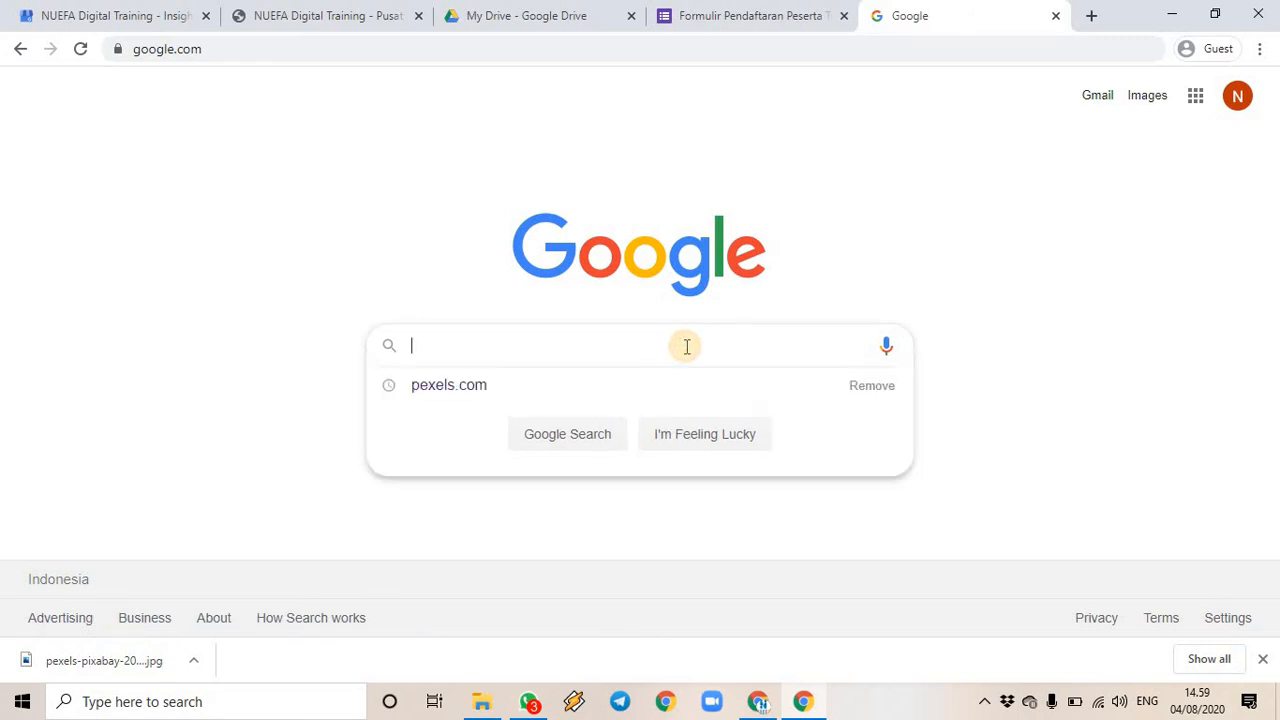
type("nuefa digital tr")
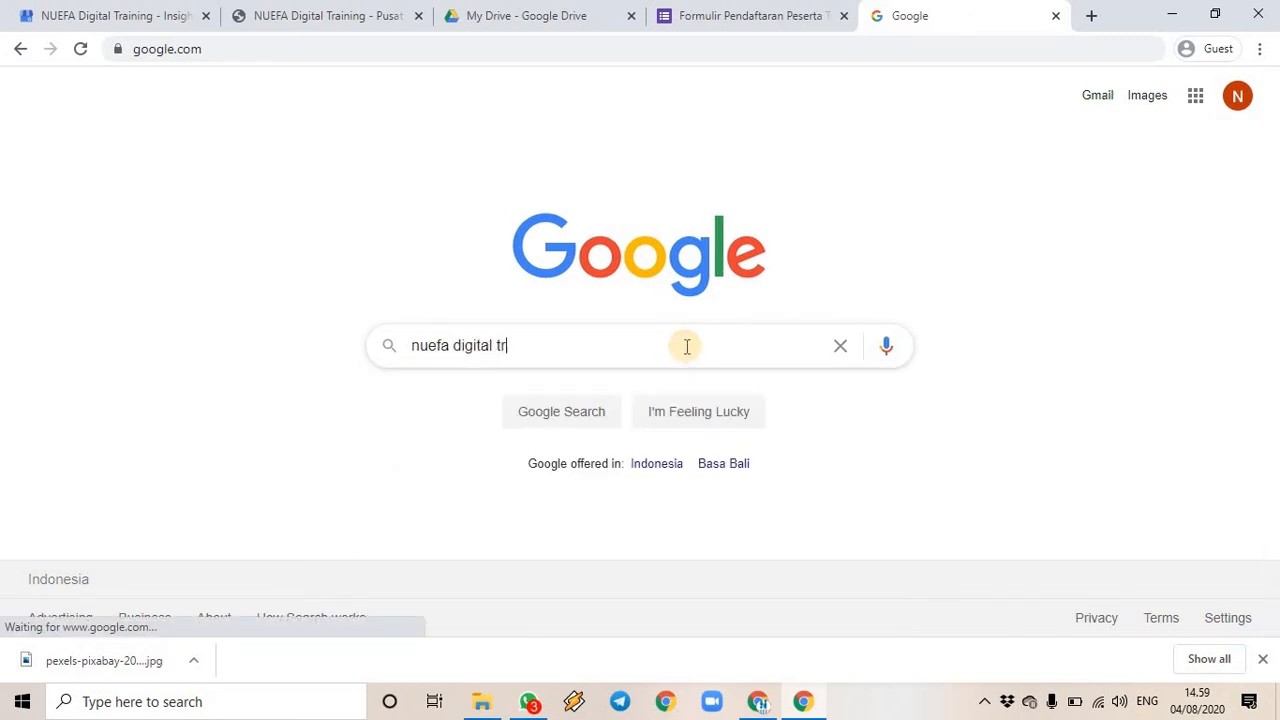
type("aining")
key("Return")
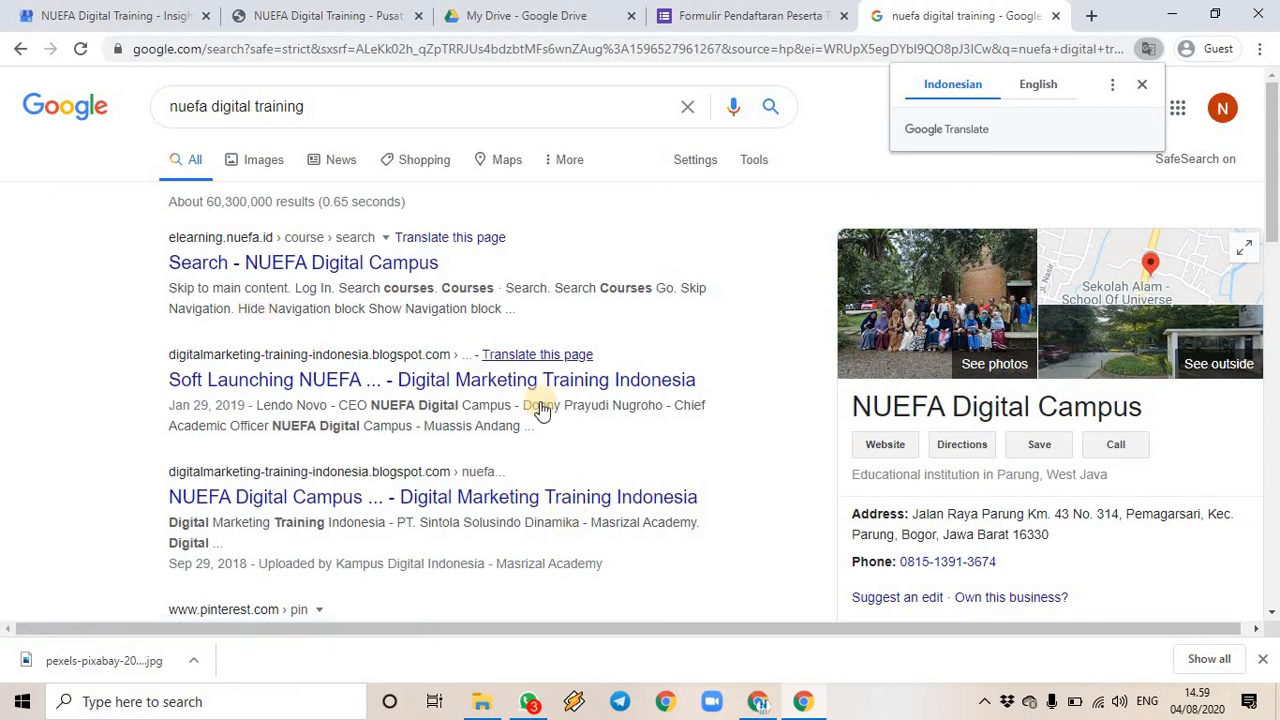
scroll(540, 410, "down", 2)
scroll(398, 565, "up", 2)
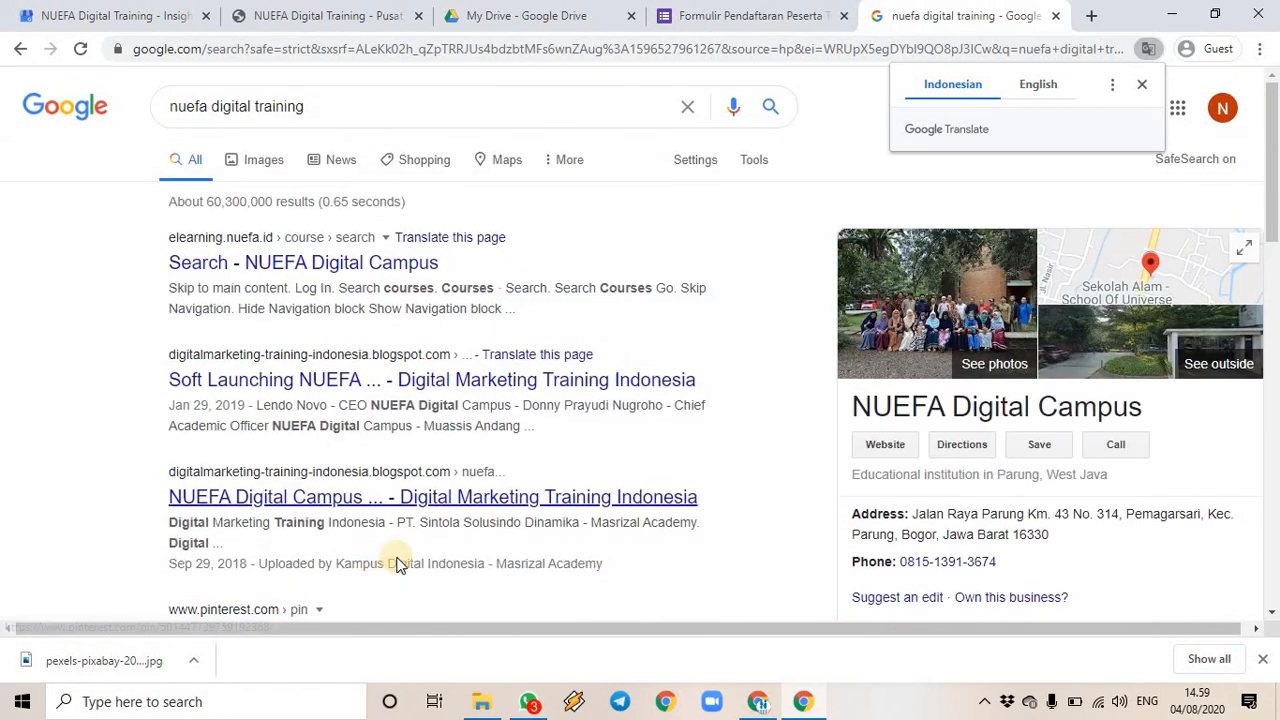
scroll(835, 495, "down", 2)
scroll(372, 441, "up", 2)
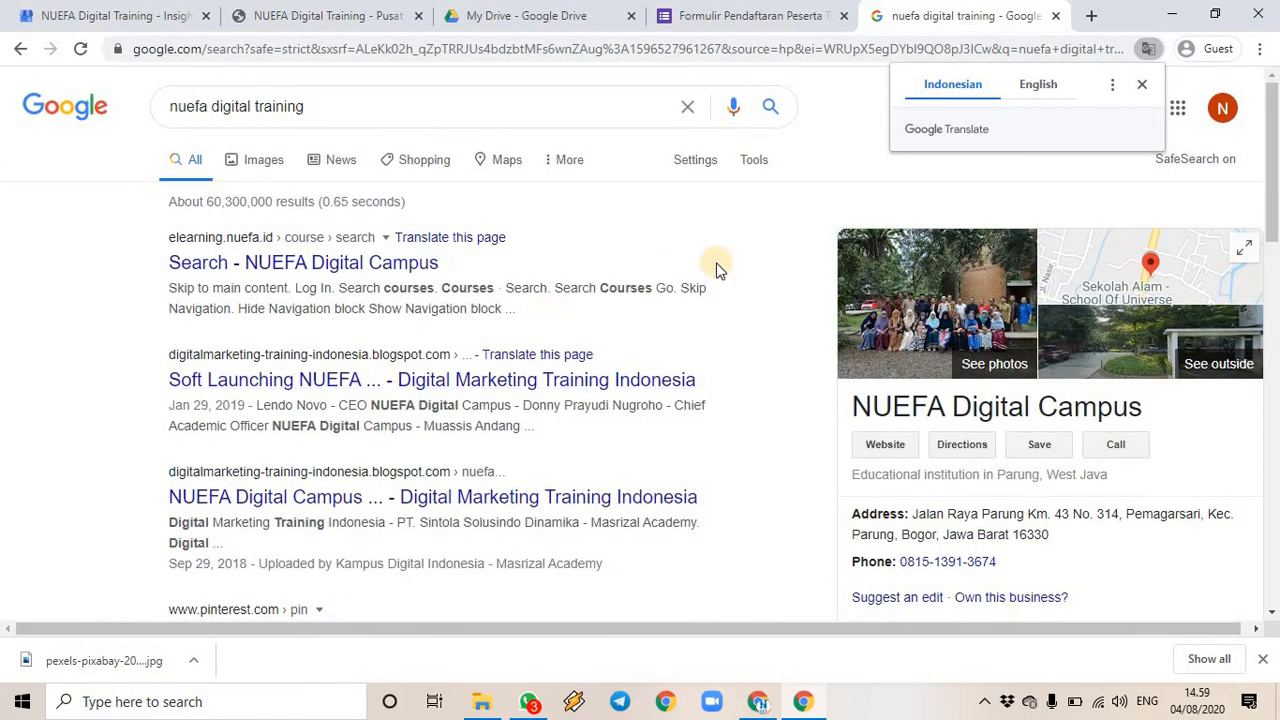
- Dismiss the Translate offer and open nuefa-training.business.site
left_click(1142, 84)
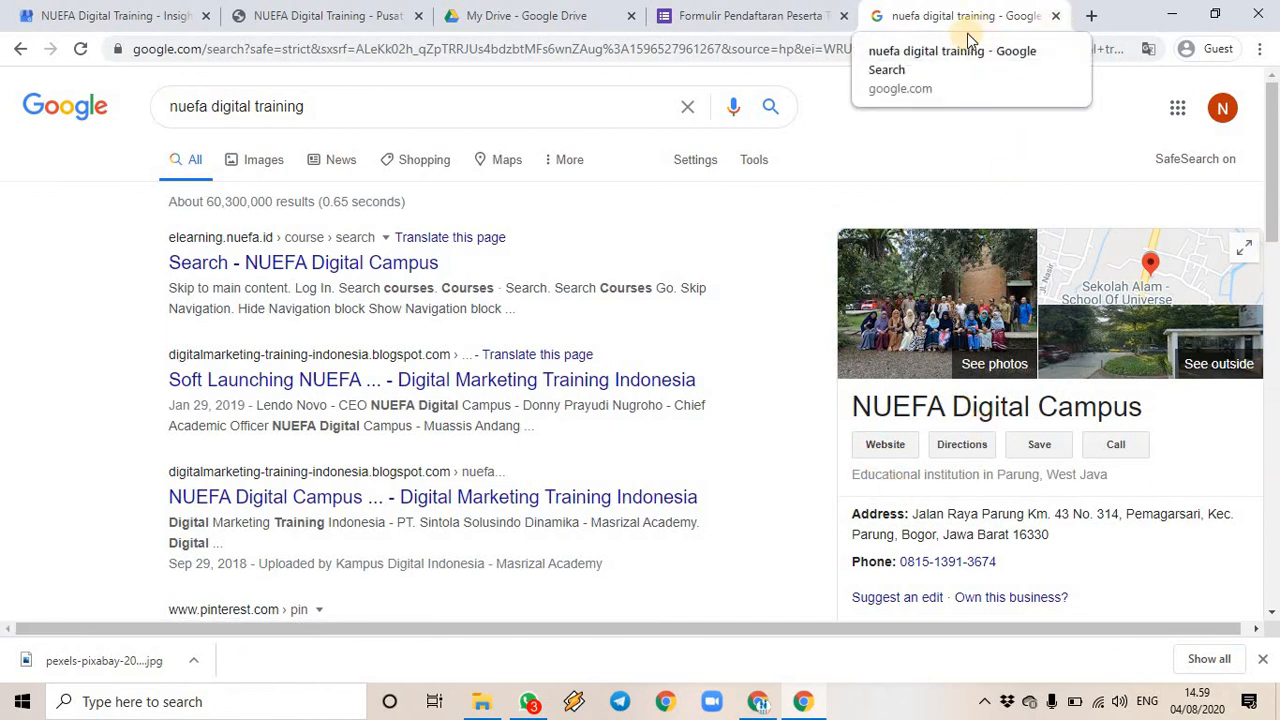
left_click(620, 52)
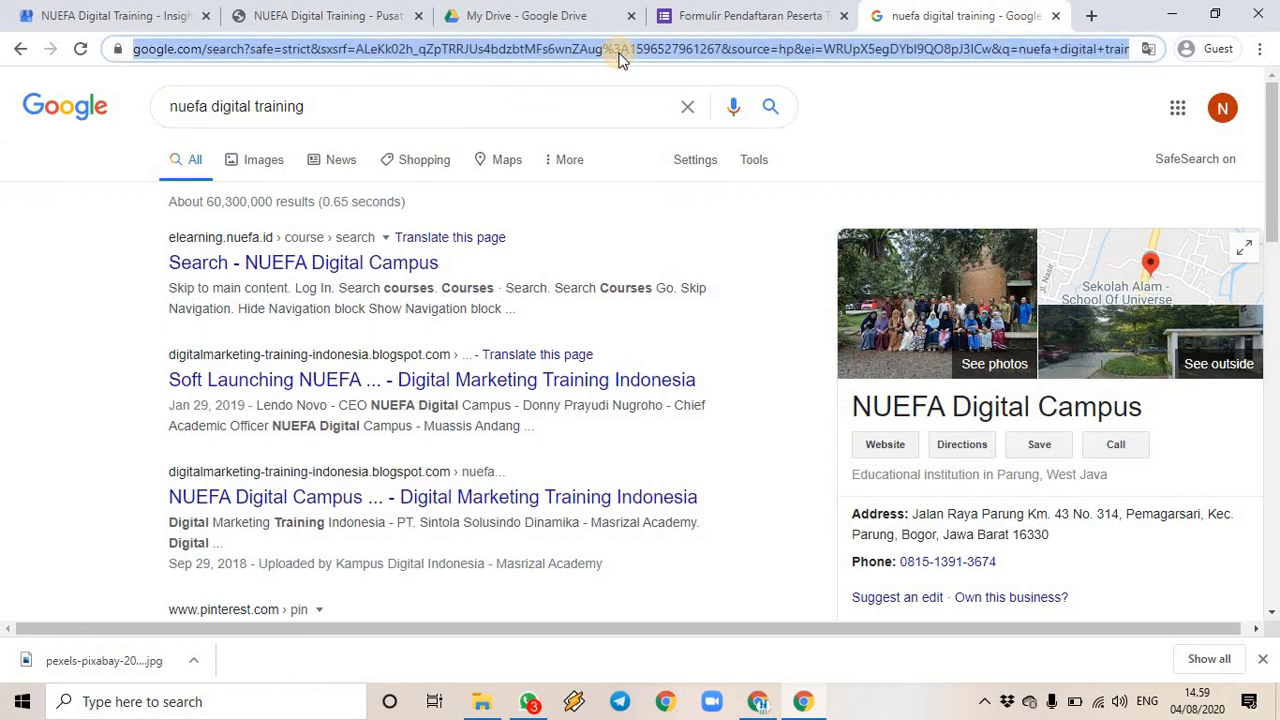
type("nuefa-training.")
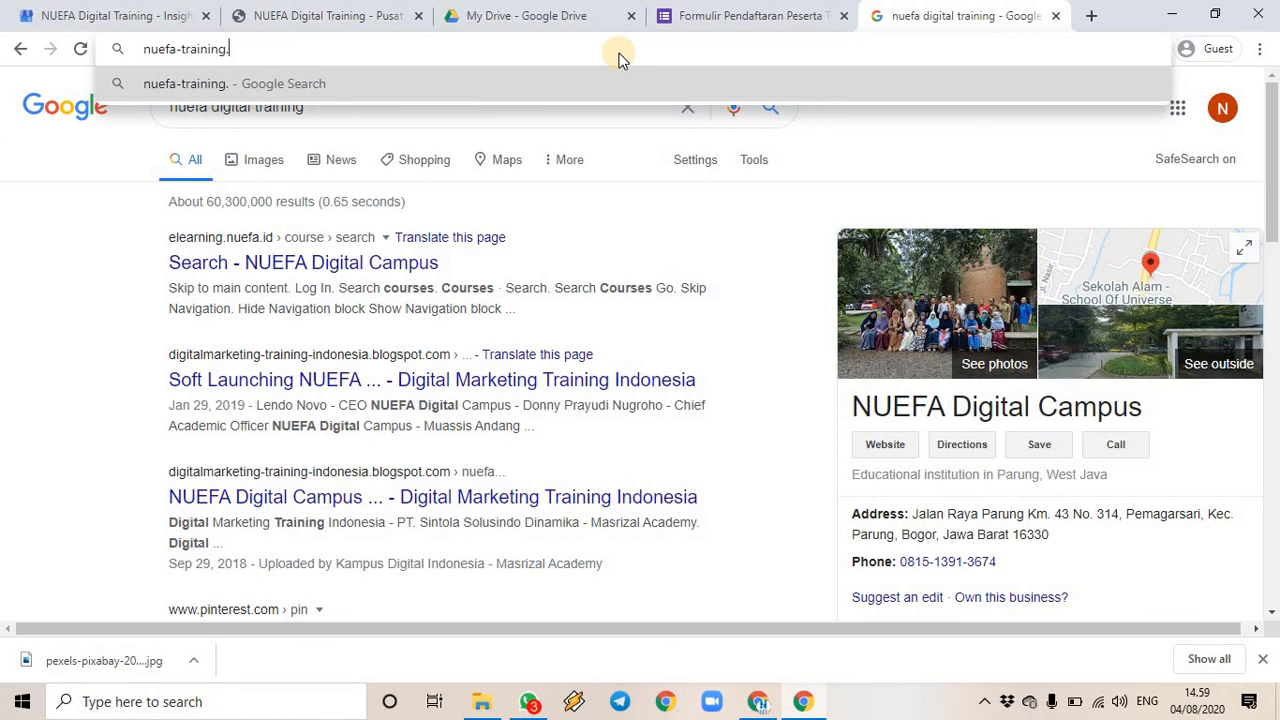
type("business.site")
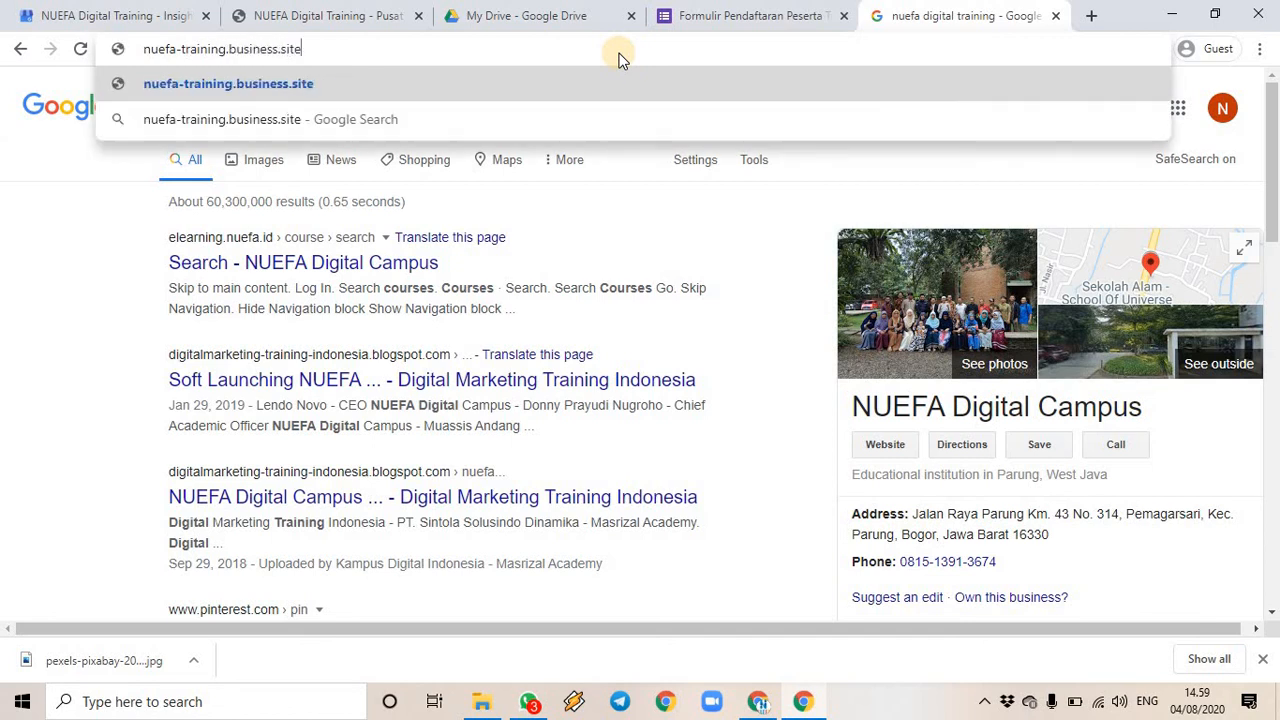
key("Return")
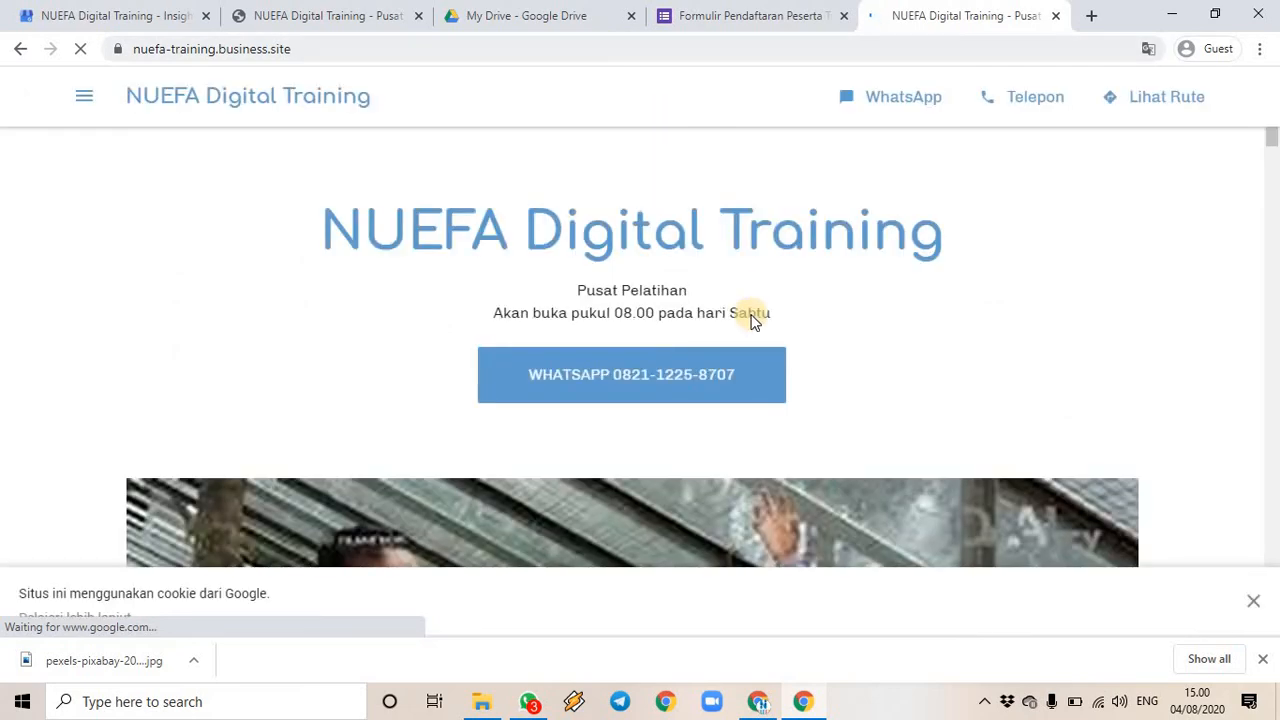
- Check INFO TERBARU on the live site, then return to the Google Bisnisku Beranda dashboard
scroll(1129, 316, "down", 10)
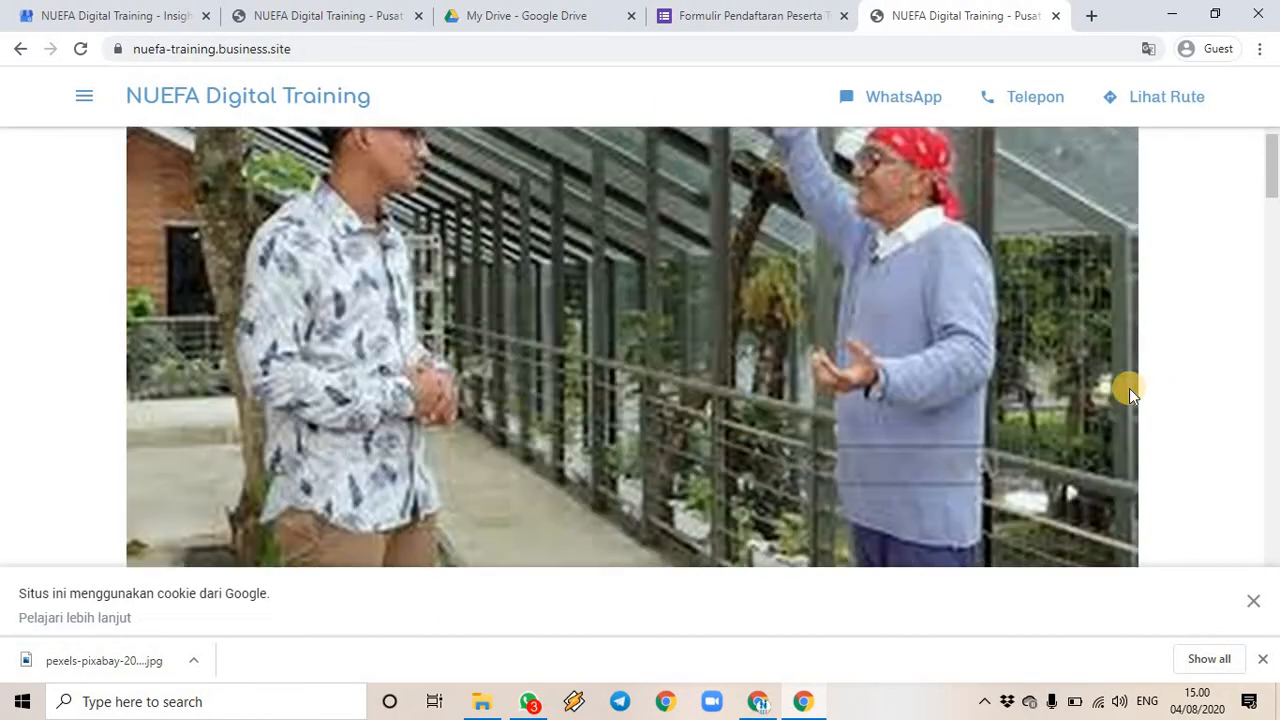
scroll(741, 460, "down", 8)
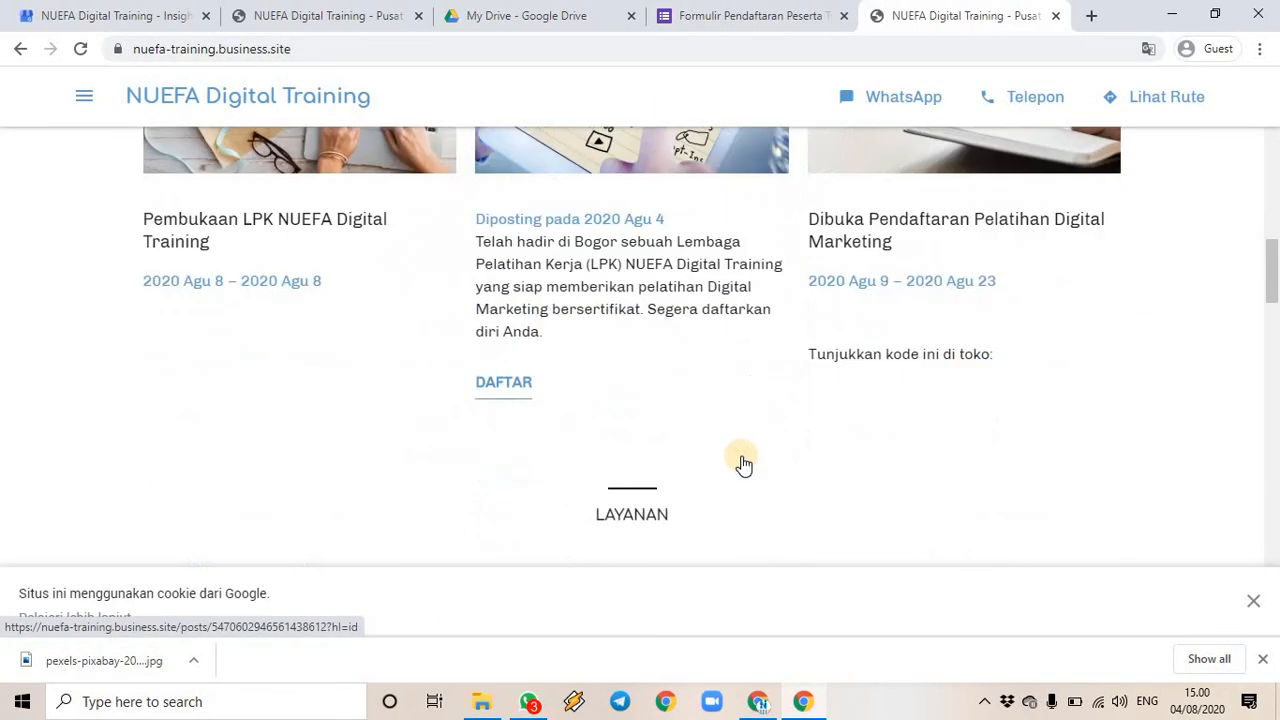
scroll(741, 455, "up", 12)
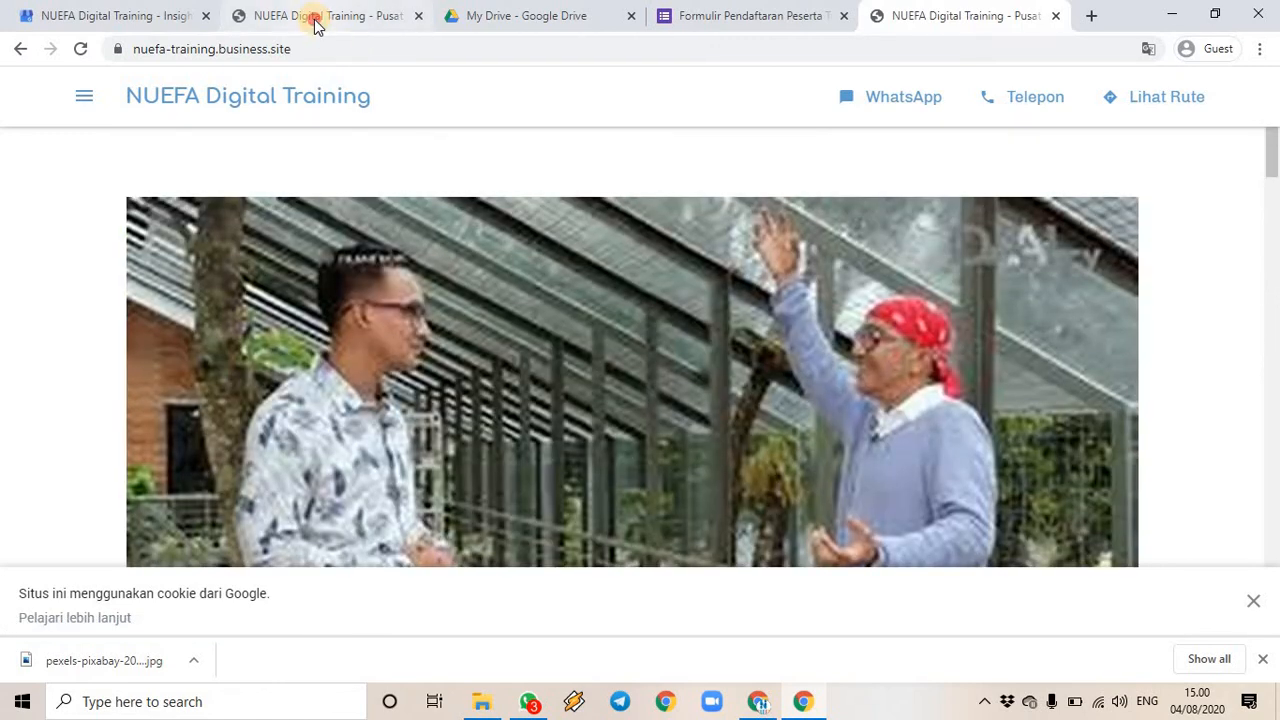
left_click(314, 24)
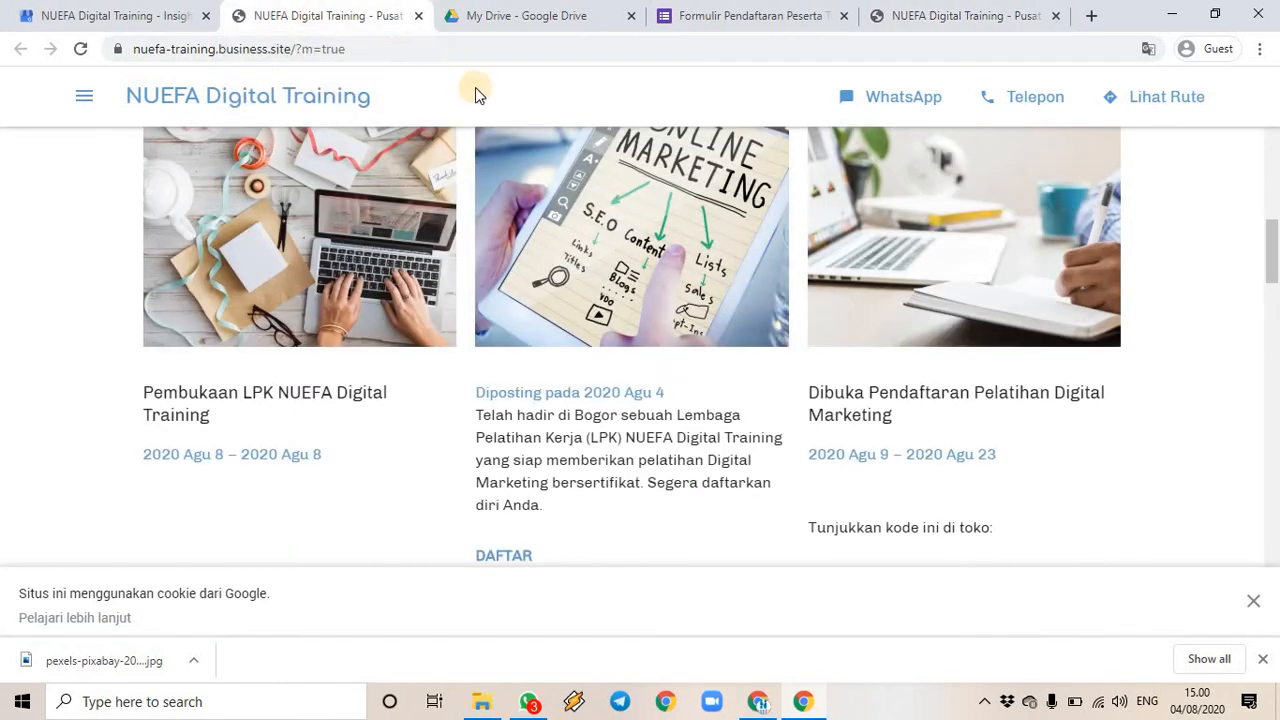
scroll(722, 428, "up", 10)
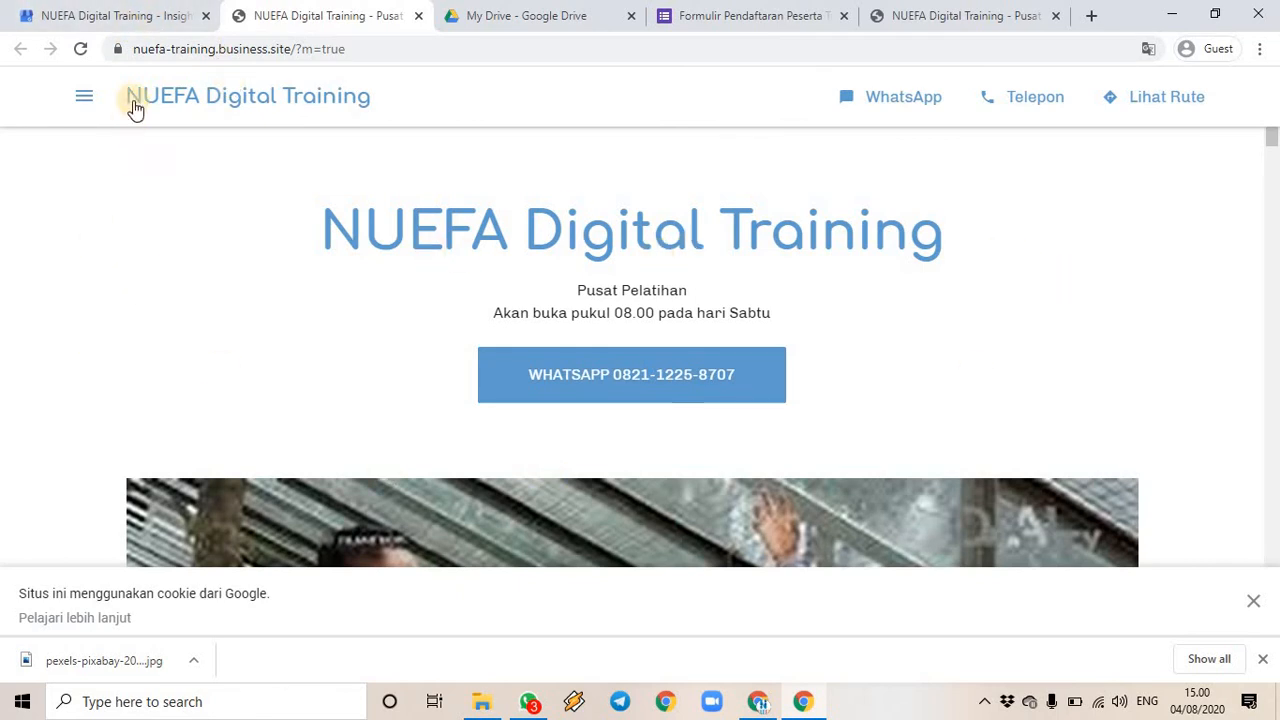
left_click(120, 18)
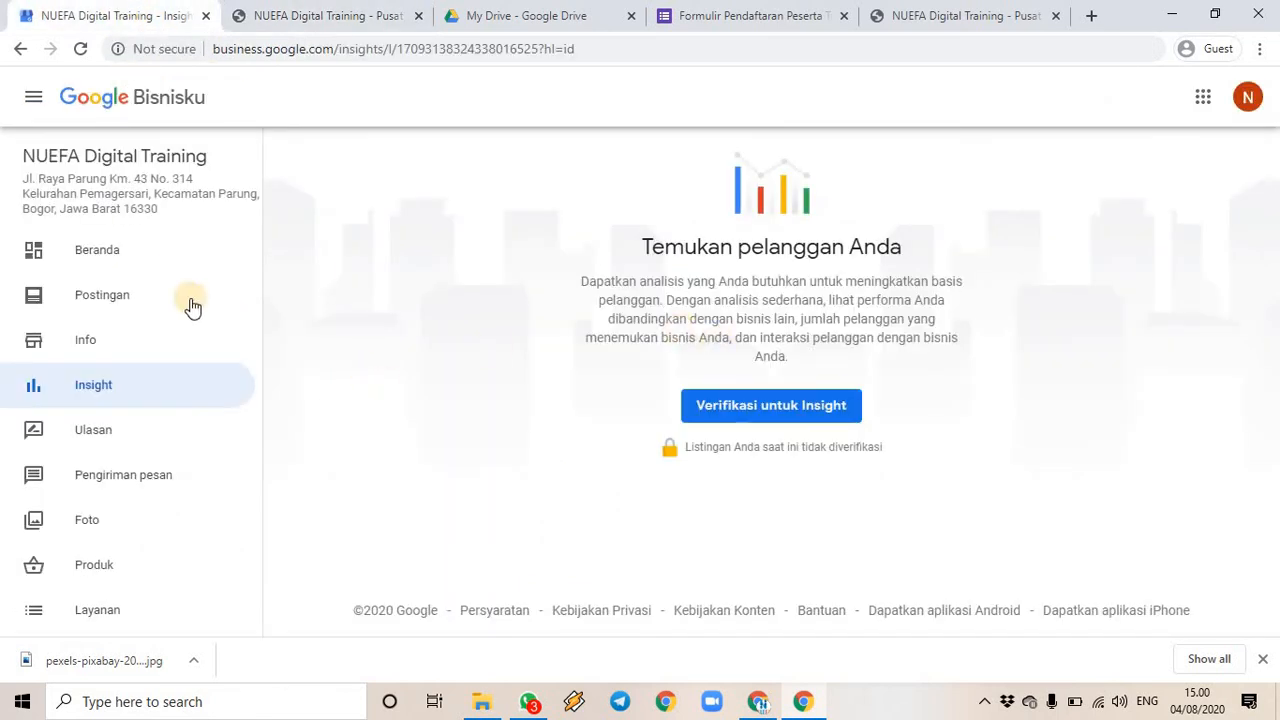
left_click(100, 268)
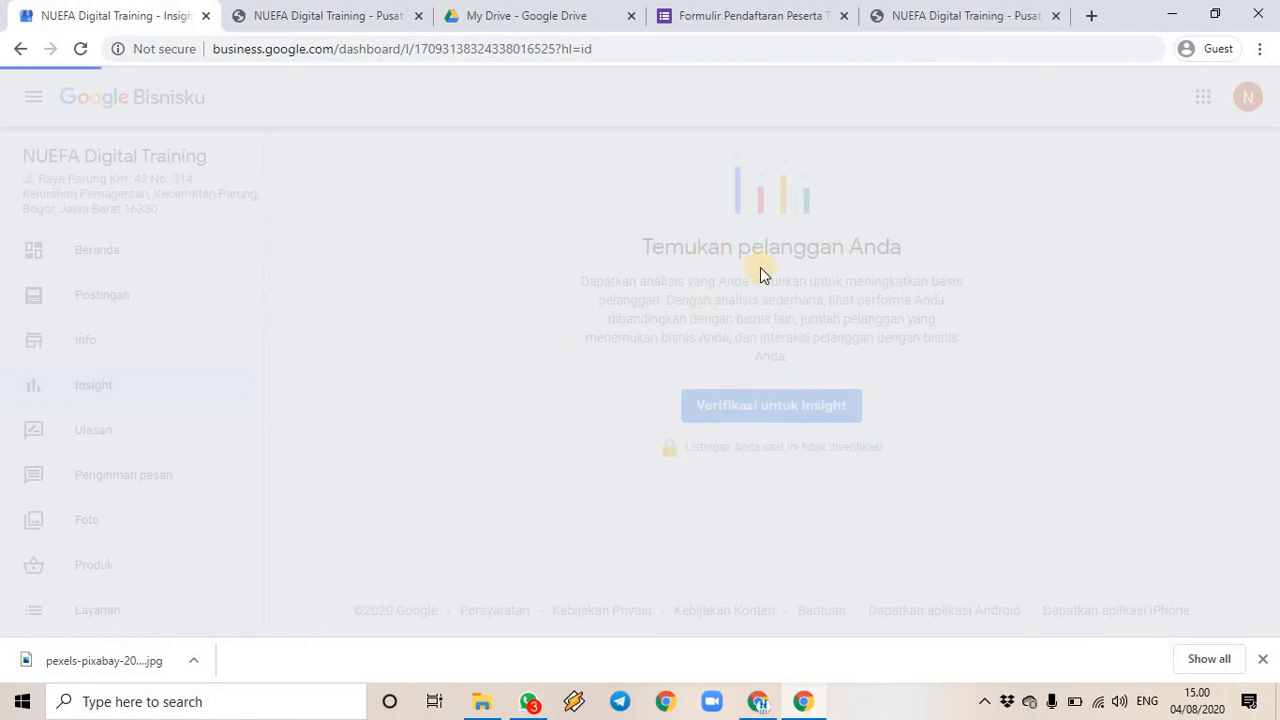